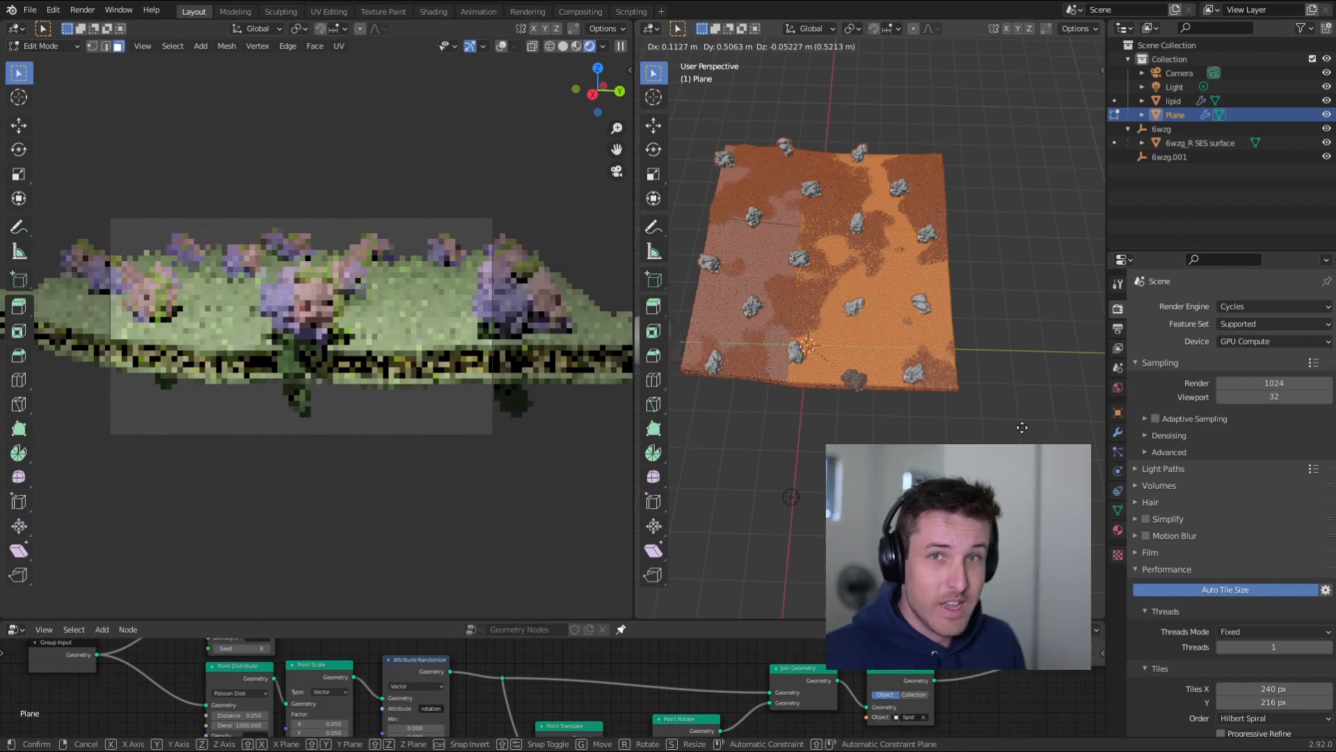
- Place the selected geometry of the membrane plane at a new spot and view the scene through the camera
{"action": "left_click", "coordinate": [1099, 428]}
{"action": "middle_click_drag", "start_coordinate": [828, 474], "coordinate": [834, 370]}
{"action": "middle_click_drag", "start_coordinate": [296, 276], "coordinate": [402, 290]}
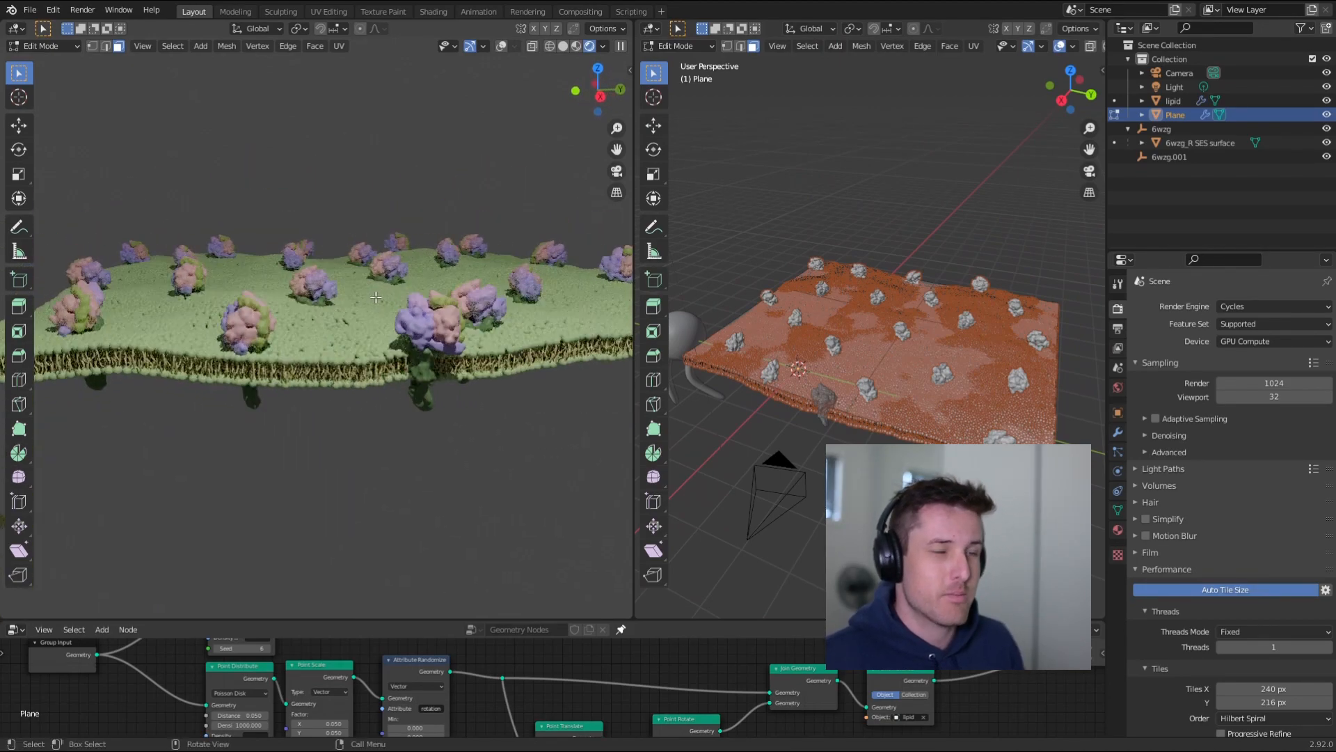
{"action": "key", "text": "KP_0"}
{"action": "middle_click_drag", "start_coordinate": [793, 251], "coordinate": [796, 294]}
- Try deleting the membrane plane's faces, and undo the deletion
{"action": "left_click_drag", "start_coordinate": [765, 220], "coordinate": [1037, 283]}
{"action": "key", "text": "x"}
{"action": "left_click", "coordinate": [1036, 283]}
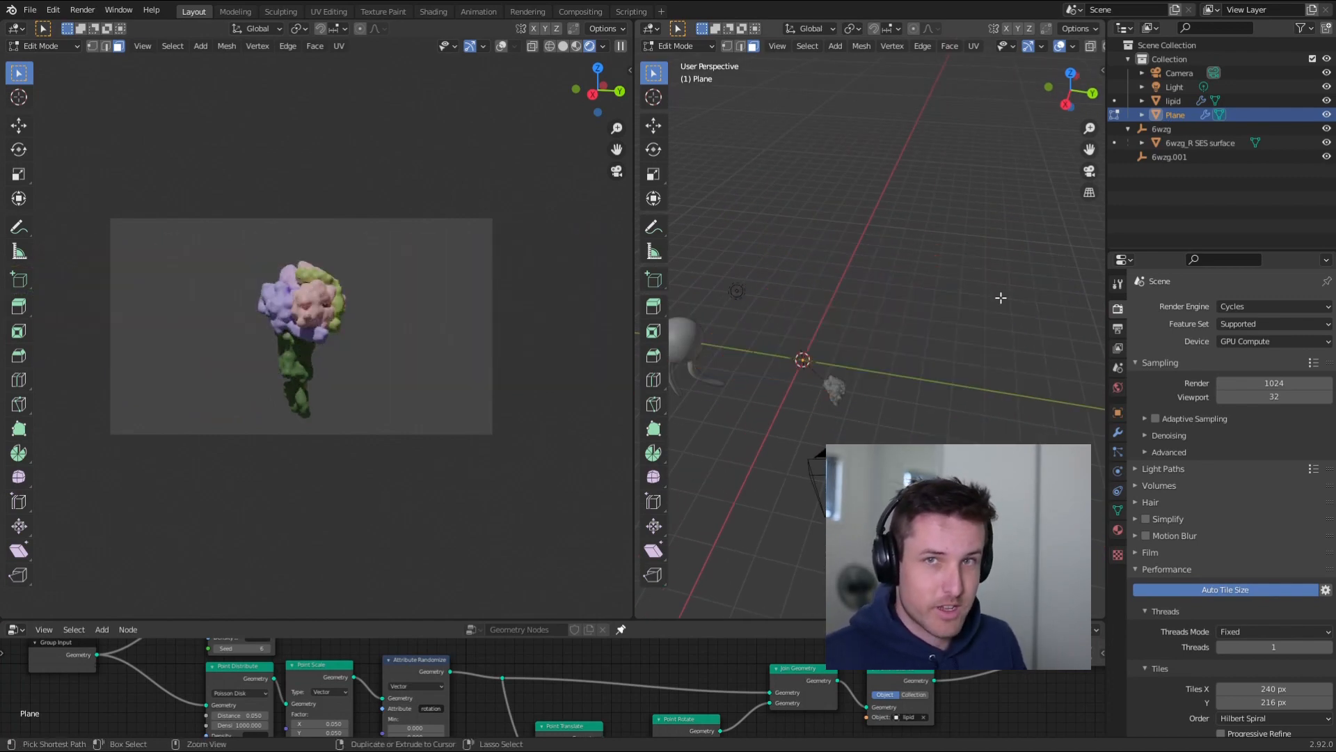
{"action": "key", "text": "ctrl+z"}
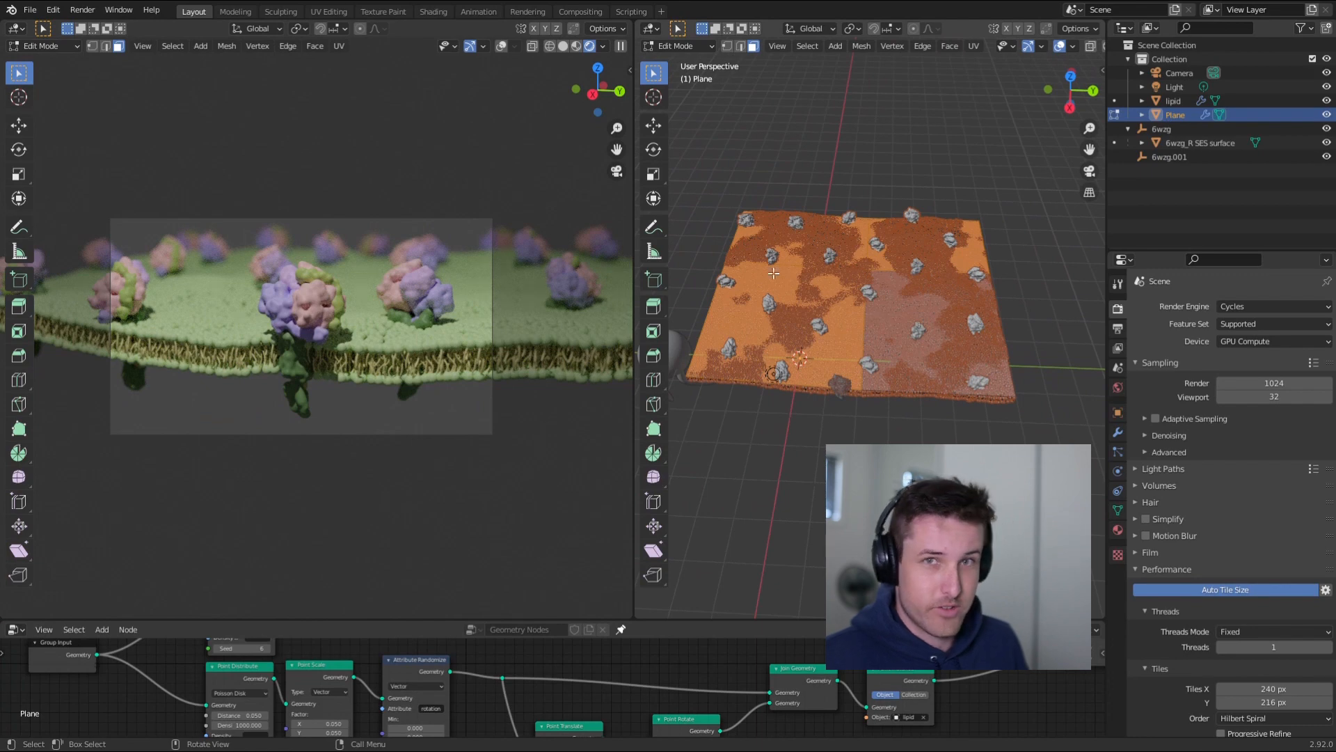
- Select all of the membrane plane's geometry in vertex mode and delete its vertices
{"action": "key", "text": "1"}
{"action": "left_click_drag", "start_coordinate": [728, 184], "coordinate": [1054, 459]}
{"action": "key", "text": "x"}
{"action": "left_click", "coordinate": [940, 281]}
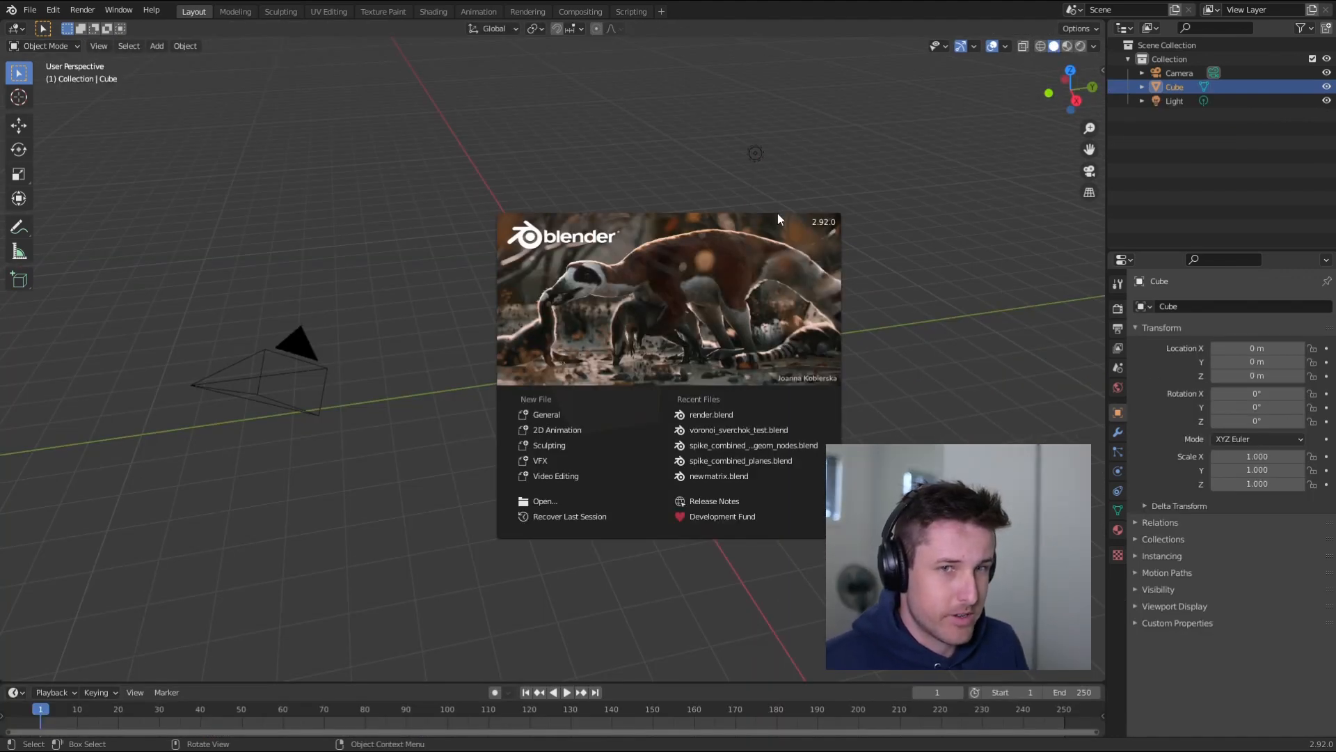
- Dismiss the splash screen and delete the default cube from the new scene
{"action": "left_click", "coordinate": [949, 357]}
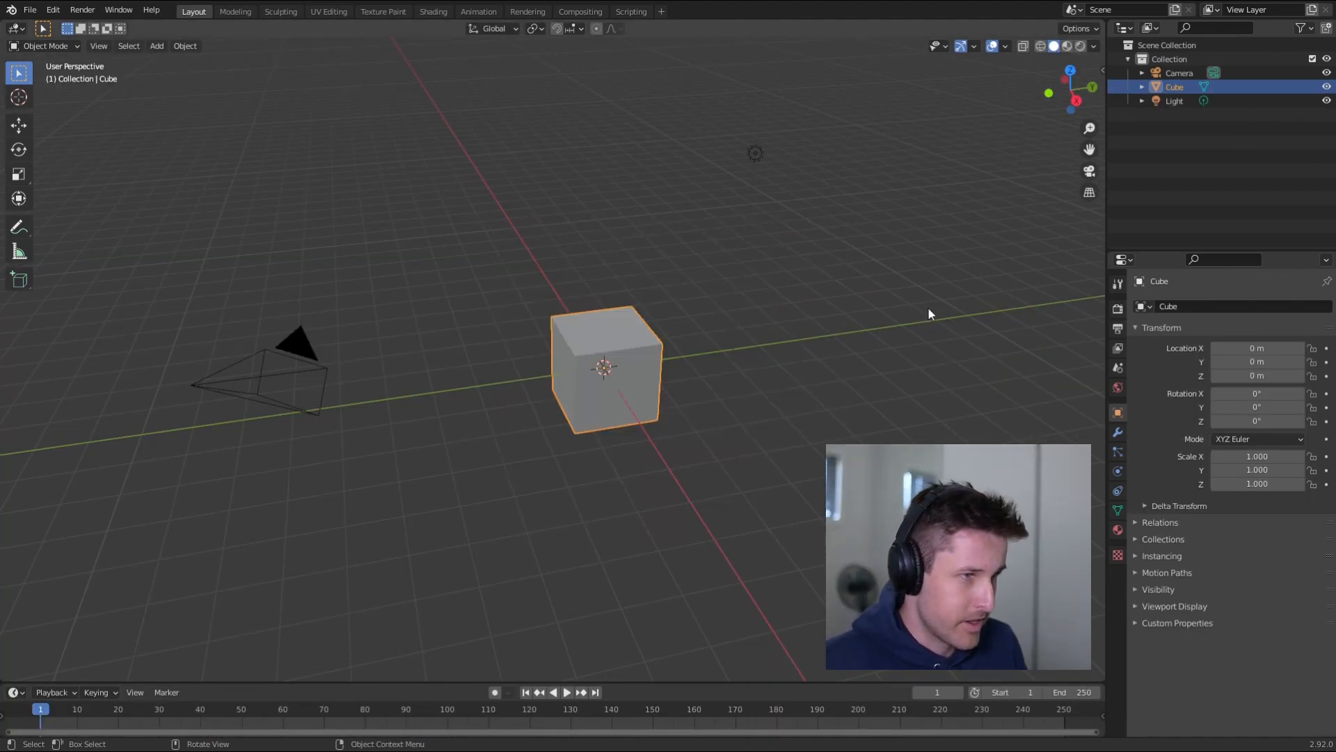
{"action": "mouse_move", "coordinate": [686, 416]}
{"action": "middle_mouse_down"}
{"action": "mouse_move", "coordinate": [629, 406]}
{"action": "mouse_move", "coordinate": [695, 410]}
{"action": "middle_mouse_up"}
{"action": "key", "text": "x"}
{"action": "left_click", "coordinate": [654, 384]}
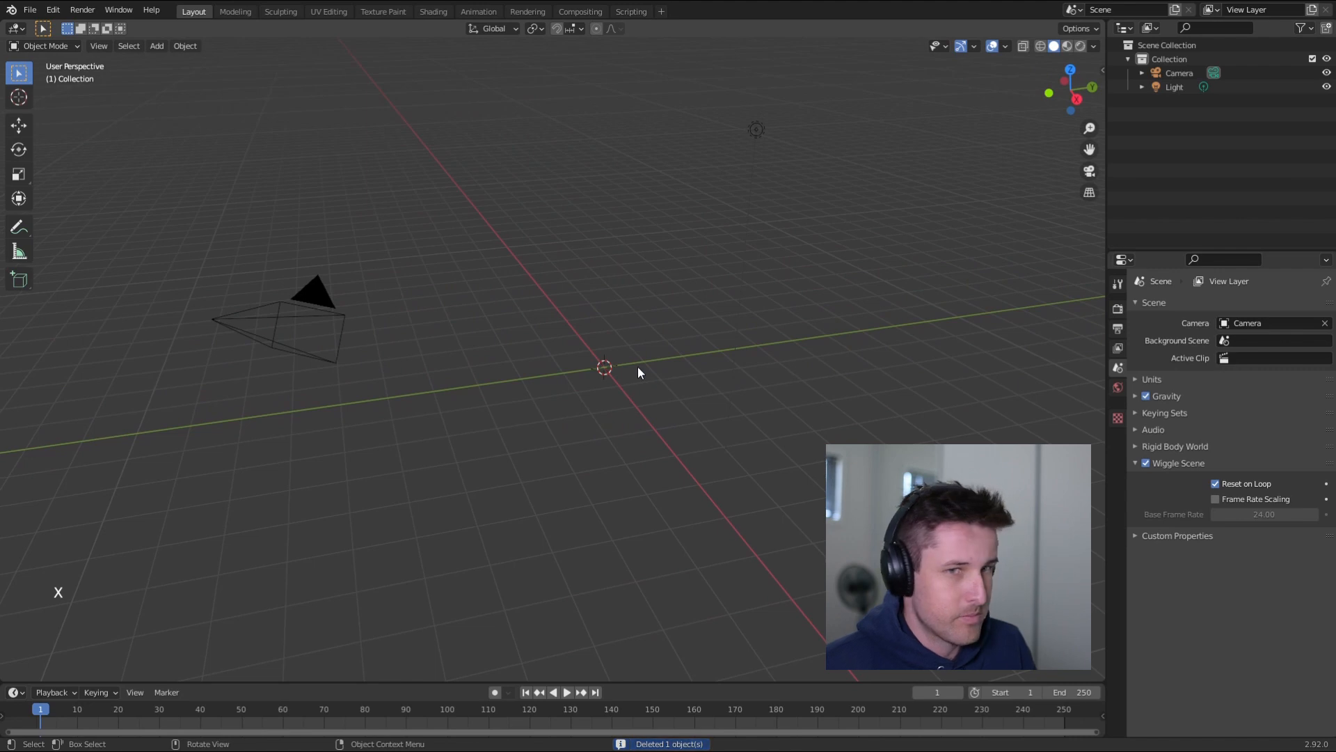
- Add a mesh plane at the world origin
{"action": "key", "text": "shift+a"}
{"action": "mouse_move", "coordinate": [637, 366]}
{"action": "left_click", "coordinate": [704, 367]}
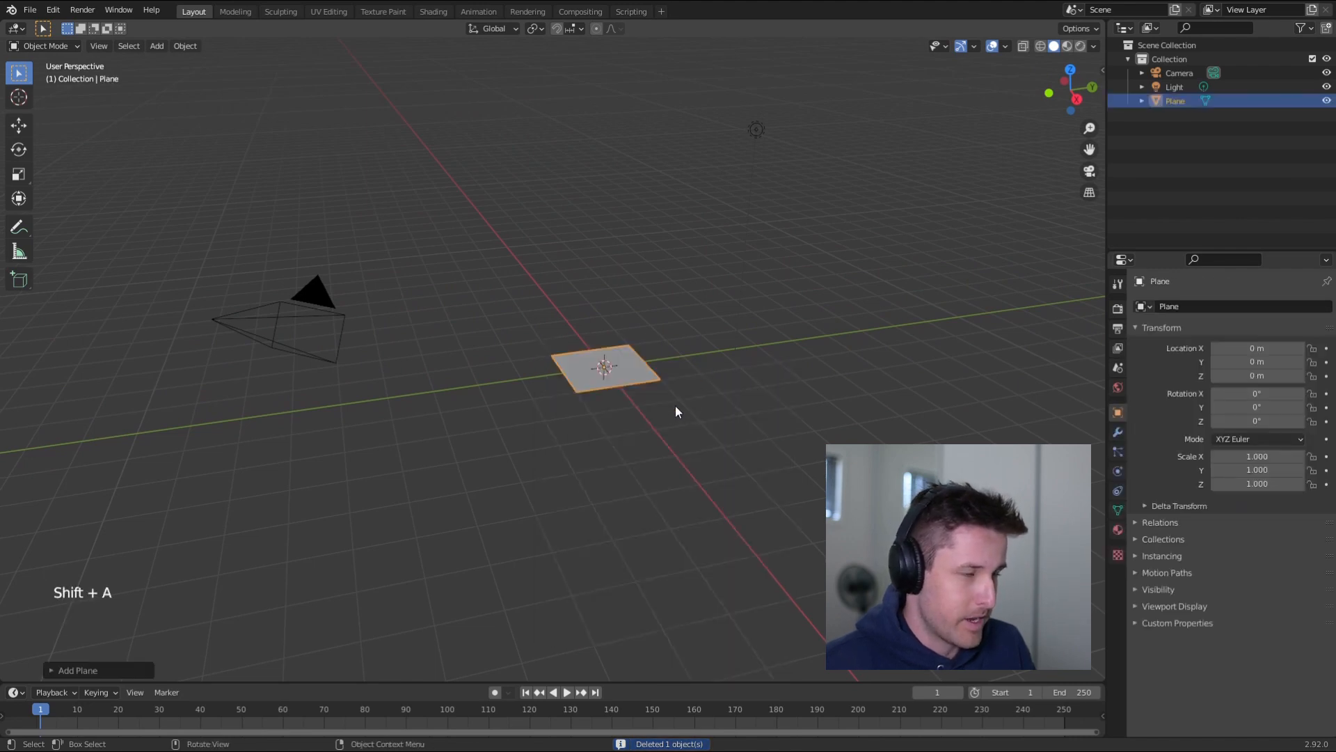
{"action": "mouse_move", "coordinate": [668, 420]}
{"action": "middle_mouse_down"}
{"action": "mouse_move", "coordinate": [621, 466]}
{"action": "mouse_move", "coordinate": [666, 438]}
{"action": "mouse_move", "coordinate": [651, 431]}
{"action": "mouse_move", "coordinate": [662, 420]}
{"action": "middle_mouse_up"}
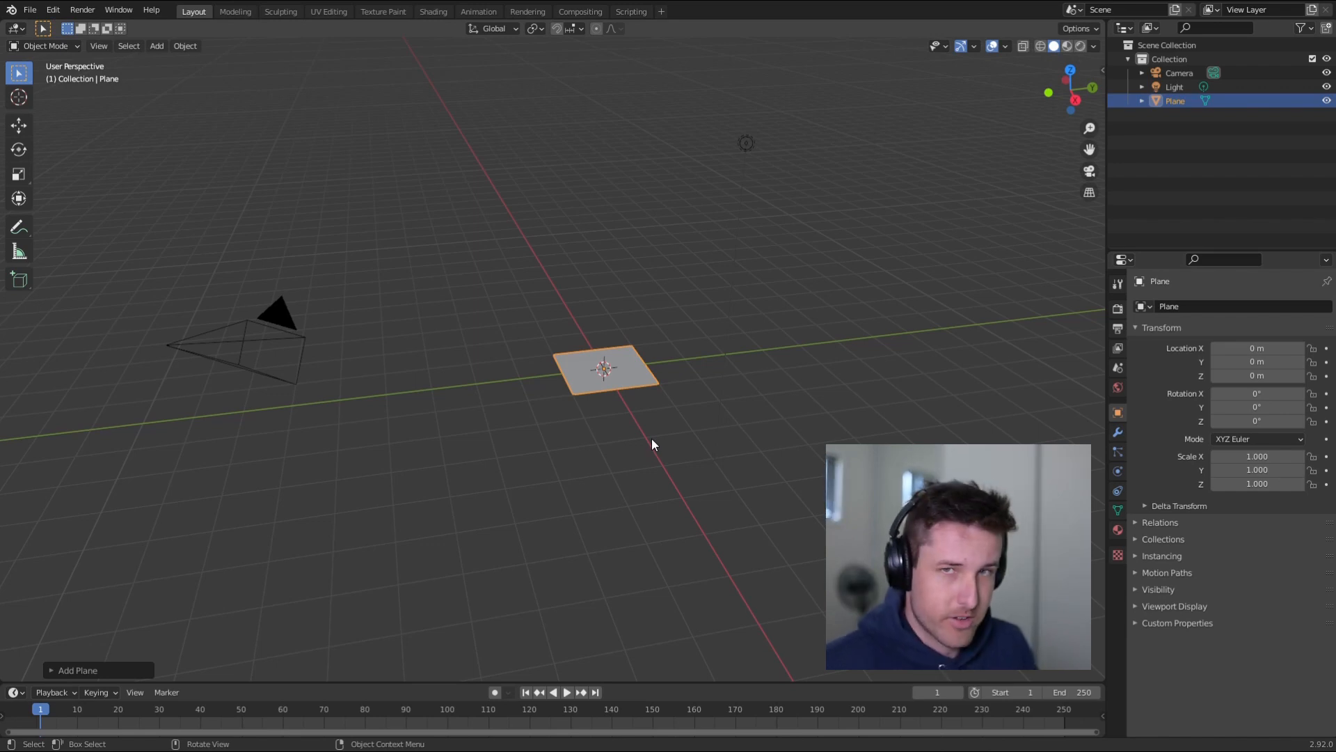
- Enter edit mode on the plane and examine its corner vertices by selecting them individually and all together
{"action": "key", "text": "Tab"}
{"action": "middle_click_drag", "start_coordinate": [641, 390], "coordinate": [826, 293]}
{"action": "scroll", "coordinate": [826, 292], "scroll_direction": "up", "scroll_amount": 4}
{"action": "left_click", "coordinate": [638, 329]}
{"action": "left_click_drag", "start_coordinate": [695, 286], "coordinate": [734, 327]}
{"action": "left_click_drag", "start_coordinate": [579, 456], "coordinate": [602, 485]}
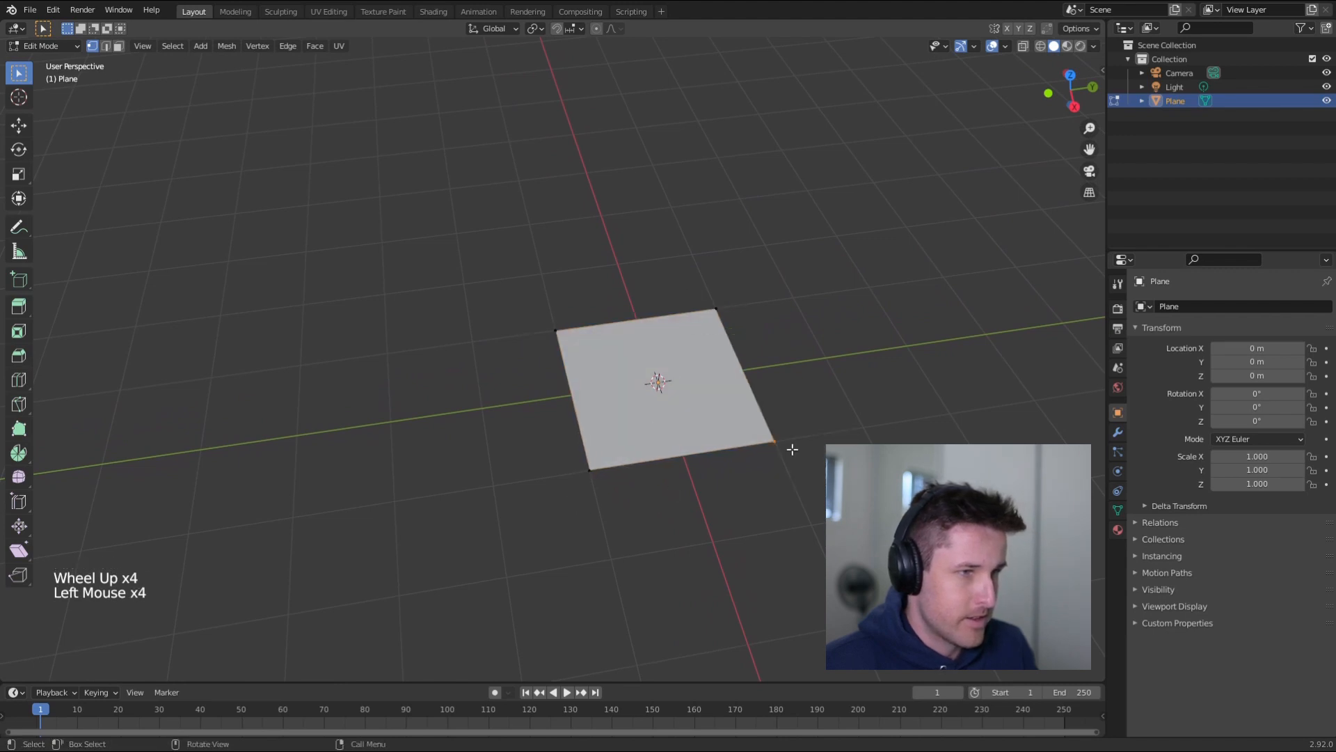
{"action": "middle_click_drag", "start_coordinate": [640, 432], "coordinate": [712, 444]}
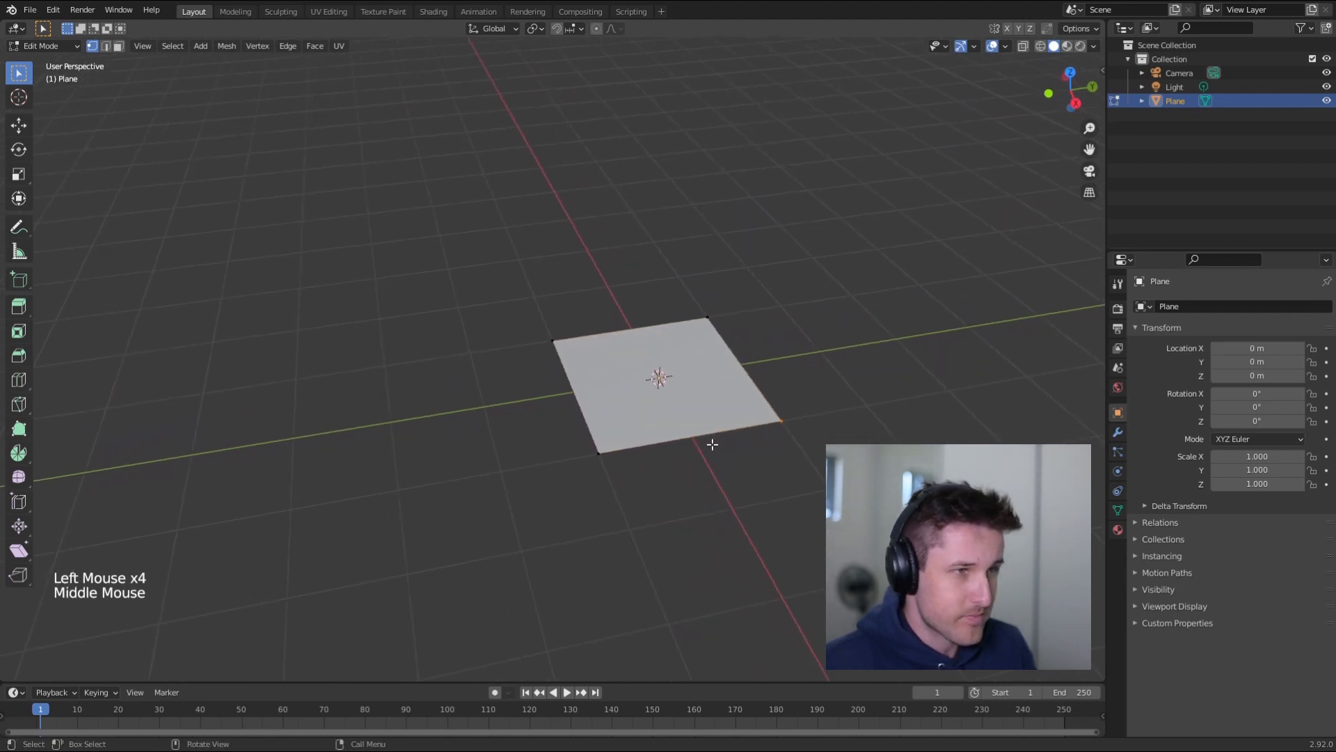
{"action": "key", "text": "a"}
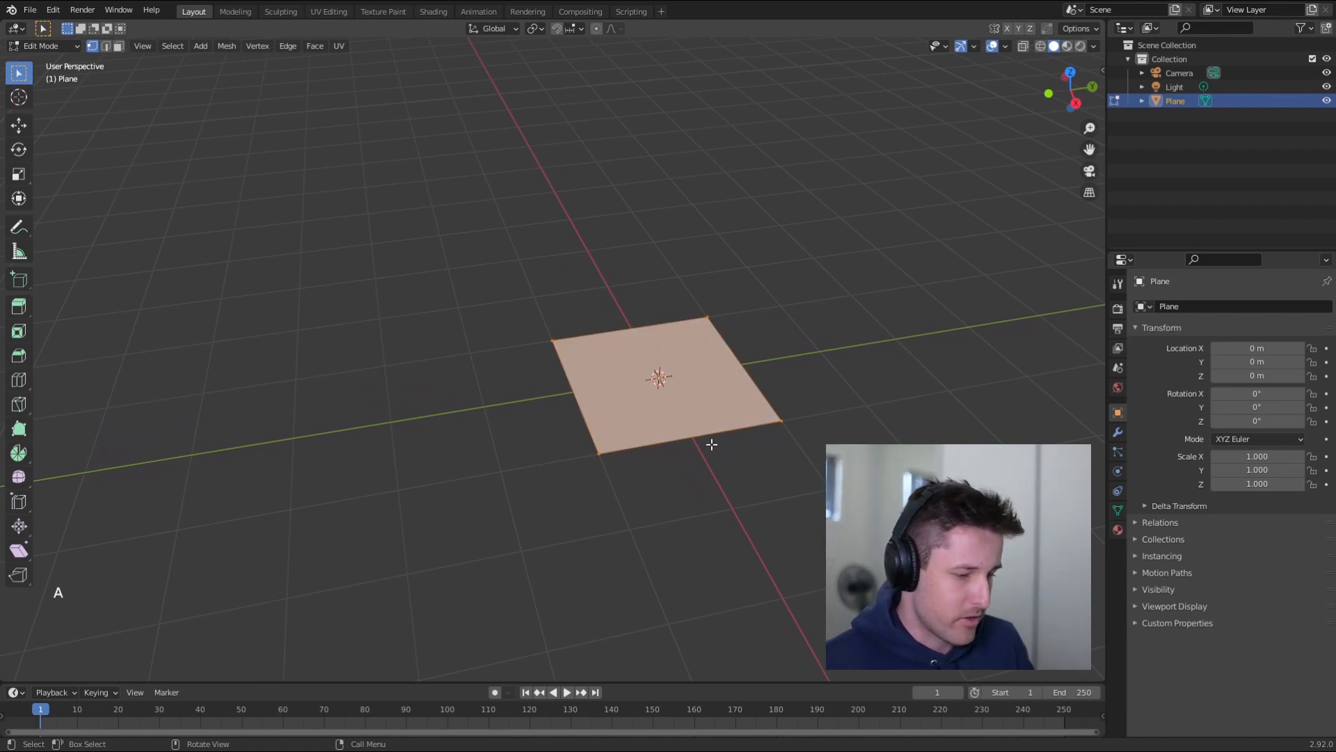
- Try raising a single corner vertex of the plane along Z, and undo the move
{"action": "left_click", "coordinate": [654, 489]}
{"action": "key", "text": "g"}
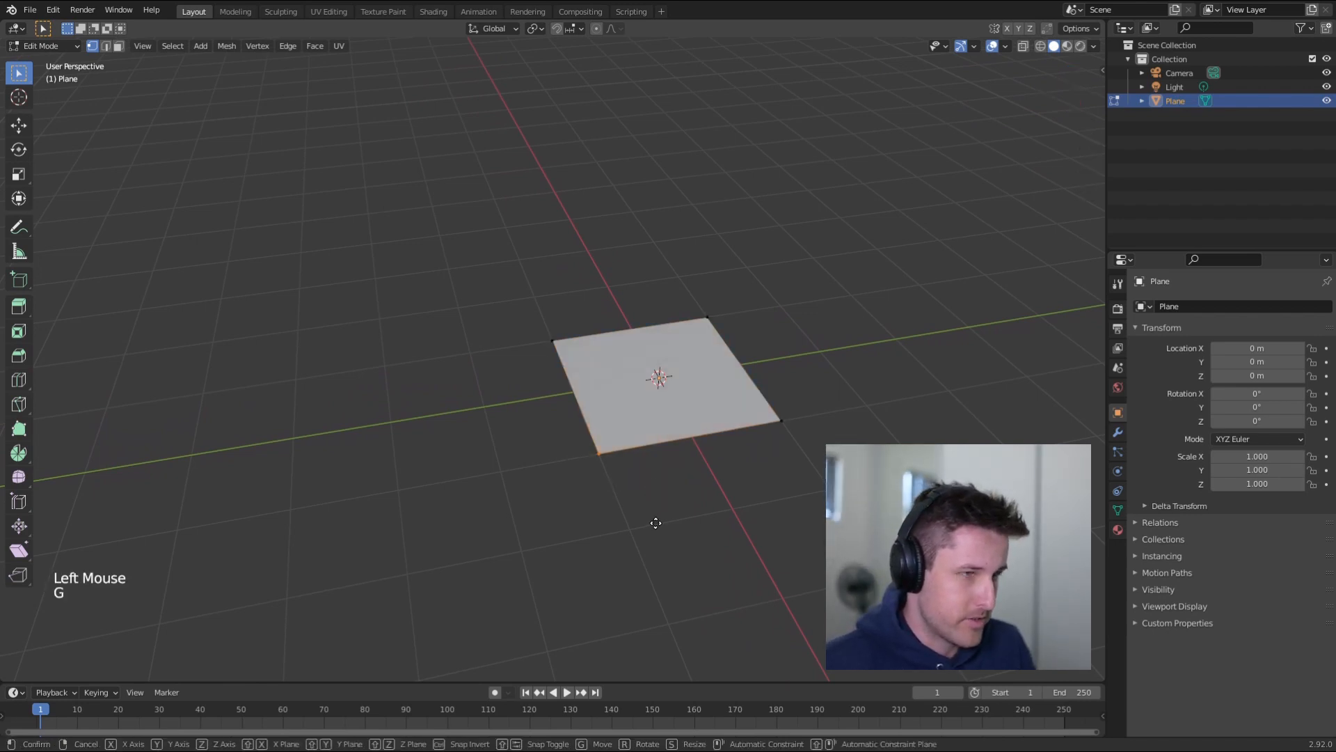
{"action": "key", "text": "z"}
{"action": "left_click", "coordinate": [662, 452]}
{"action": "middle_click_drag", "start_coordinate": [663, 451], "coordinate": [621, 465]}
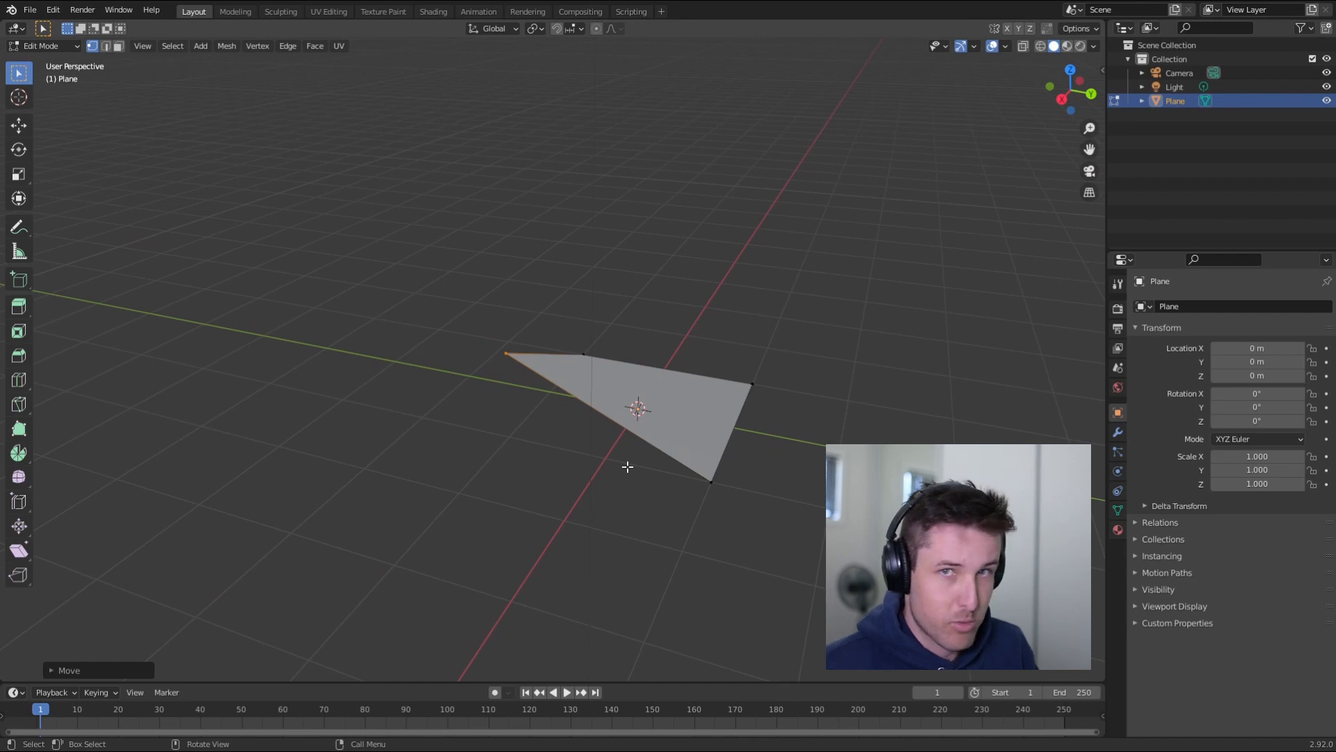
{"action": "key", "text": "ctrl+z"}
- Select the whole plane and subdivide it with 10 cuts
{"action": "middle_click_drag", "start_coordinate": [608, 487], "coordinate": [638, 474]}
{"action": "key", "text": "a"}
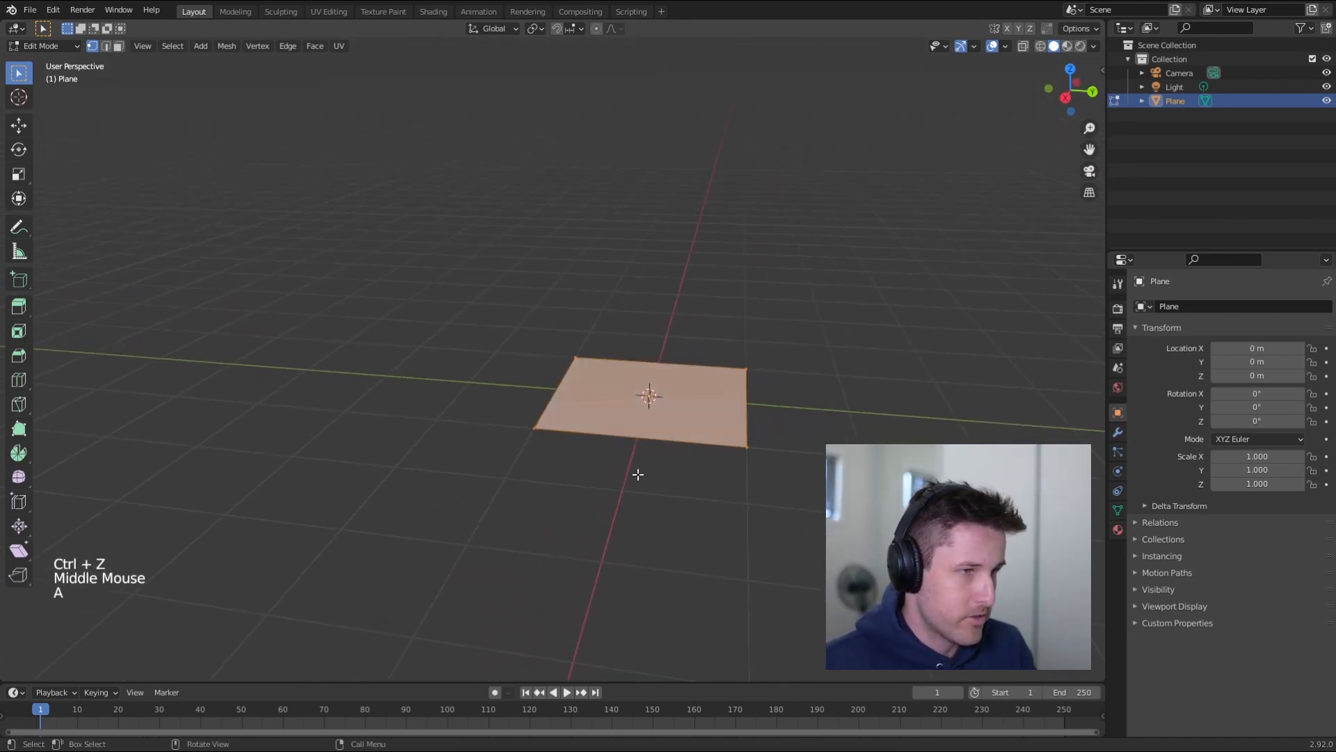
{"action": "right_click", "coordinate": [616, 437]}
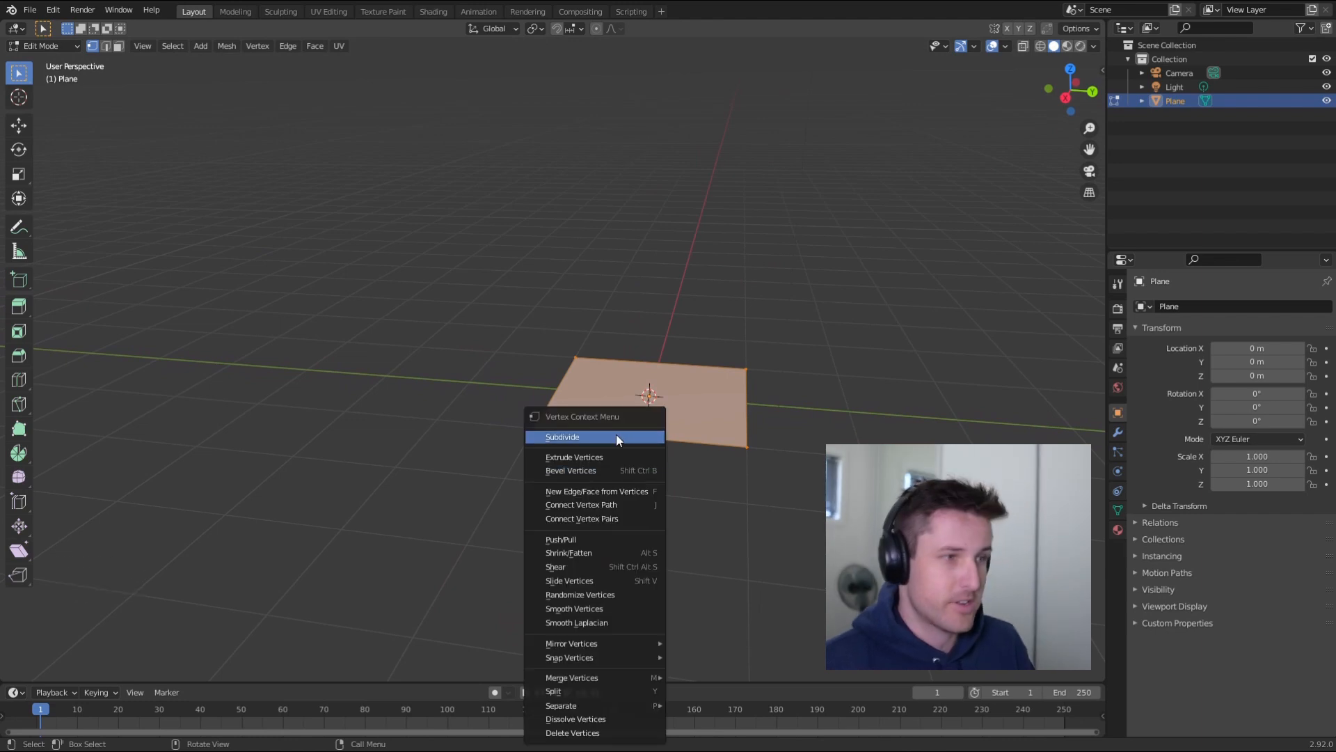
{"action": "left_click", "coordinate": [616, 437]}
{"action": "left_click", "coordinate": [50, 669]}
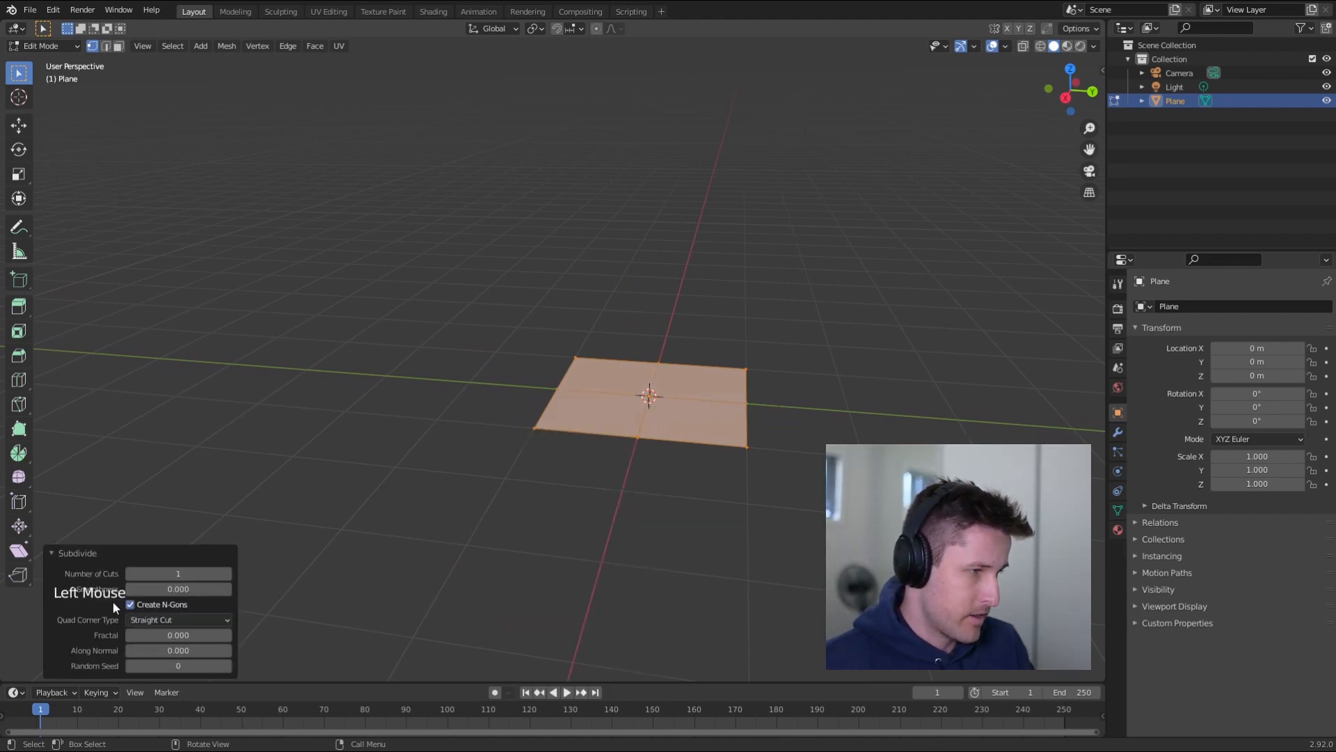
{"action": "left_click", "coordinate": [227, 573]}
{"action": "left_click", "coordinate": [227, 573]}
{"action": "left_click", "coordinate": [227, 573]}
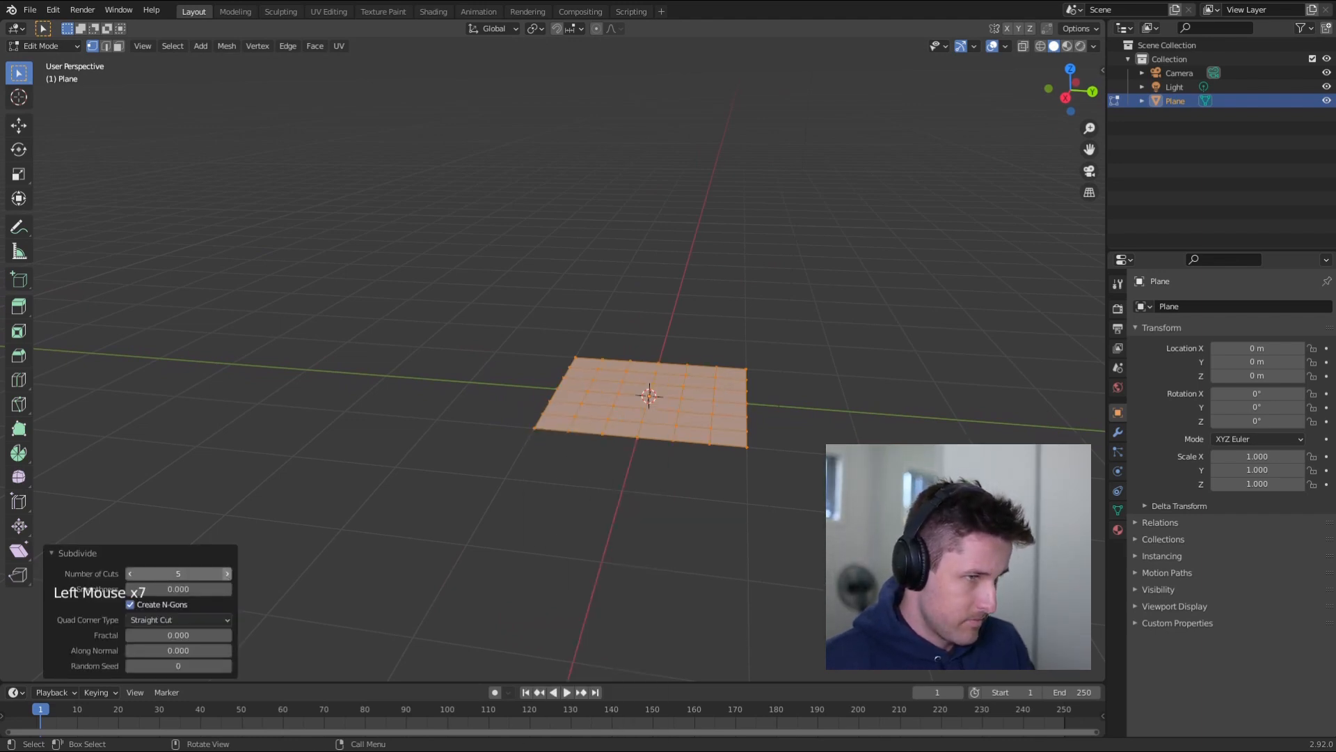
{"action": "left_click", "coordinate": [227, 572]}
{"action": "left_click", "coordinate": [226, 572]}
{"action": "left_click", "coordinate": [227, 573]}
{"action": "middle_click_drag", "start_coordinate": [399, 451], "coordinate": [428, 496]}
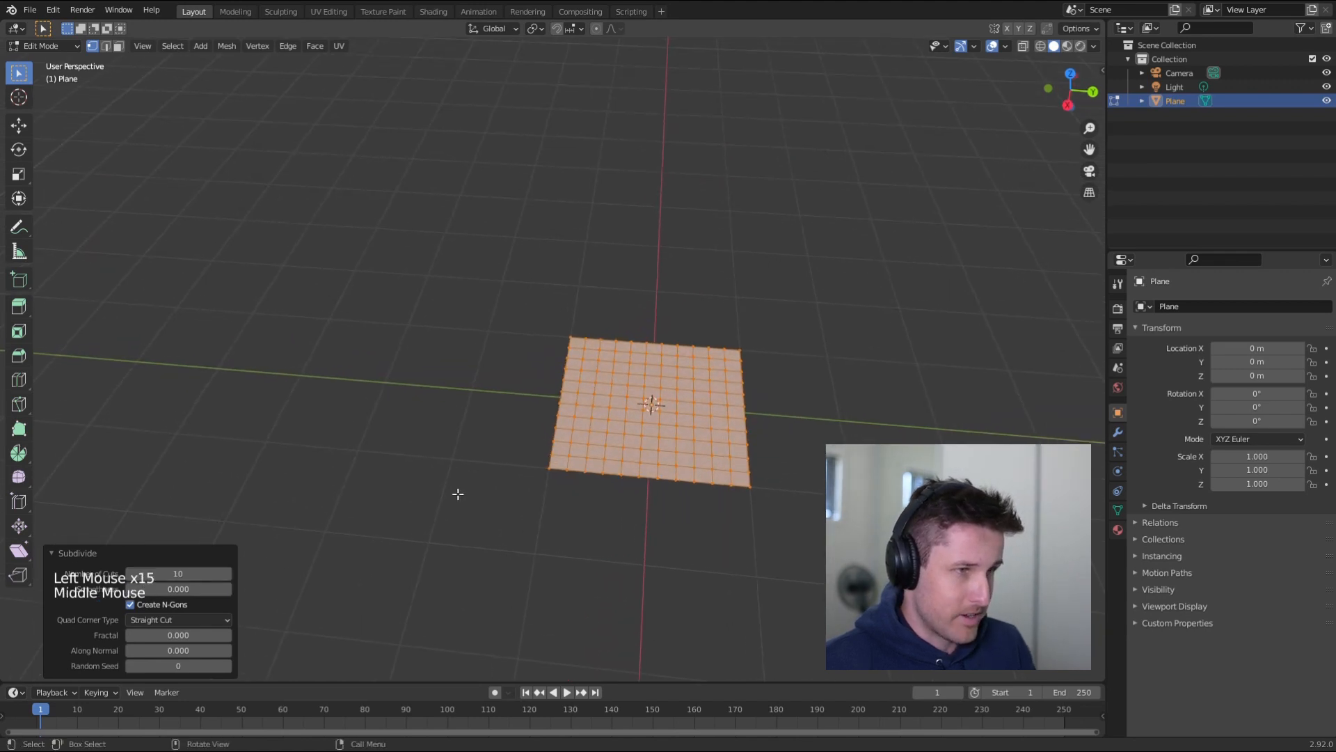
- Try raising a vertex near the grid's centre about 0.5 m along Z, and undo the move
{"action": "key", "text": "Tab"}
{"action": "key", "text": "Tab"}
{"action": "middle_click_drag", "start_coordinate": [641, 471], "coordinate": [660, 386]}
{"action": "left_click", "coordinate": [642, 394]}
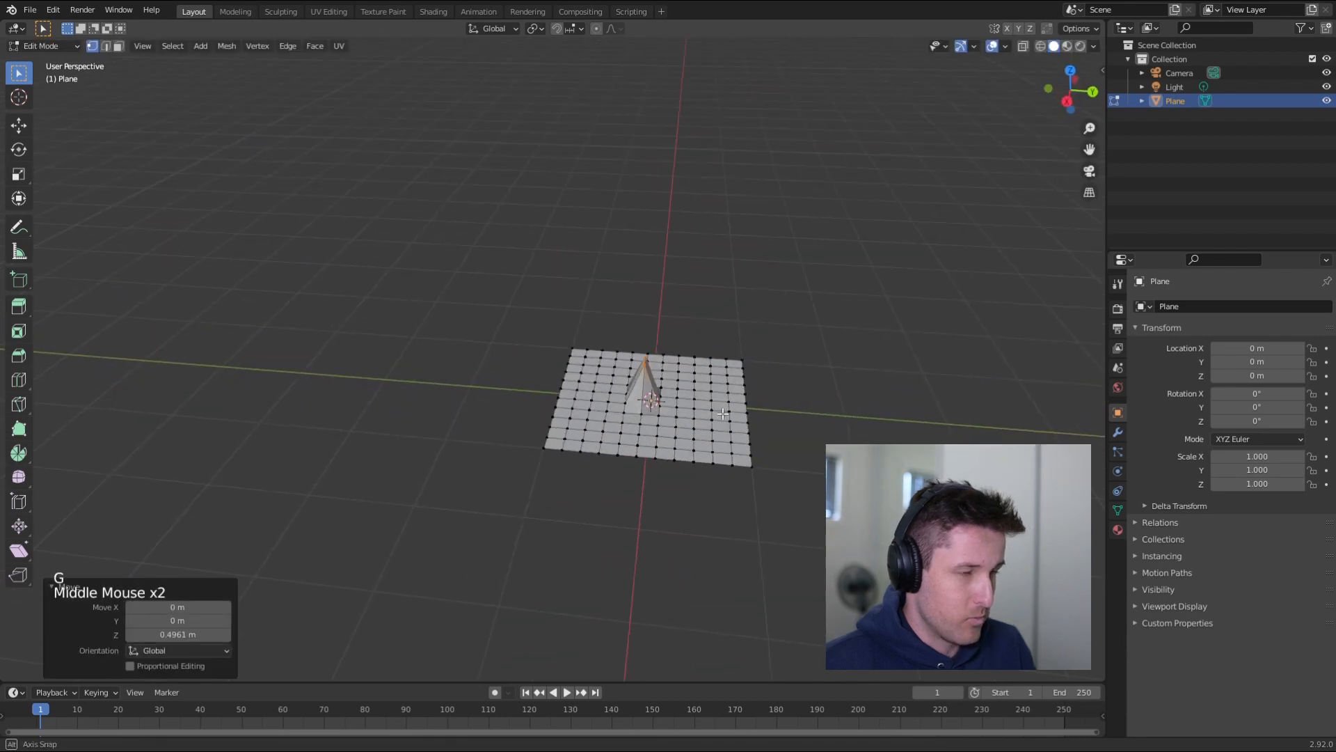
{"action": "middle_click_drag", "start_coordinate": [711, 415], "coordinate": [724, 400]}
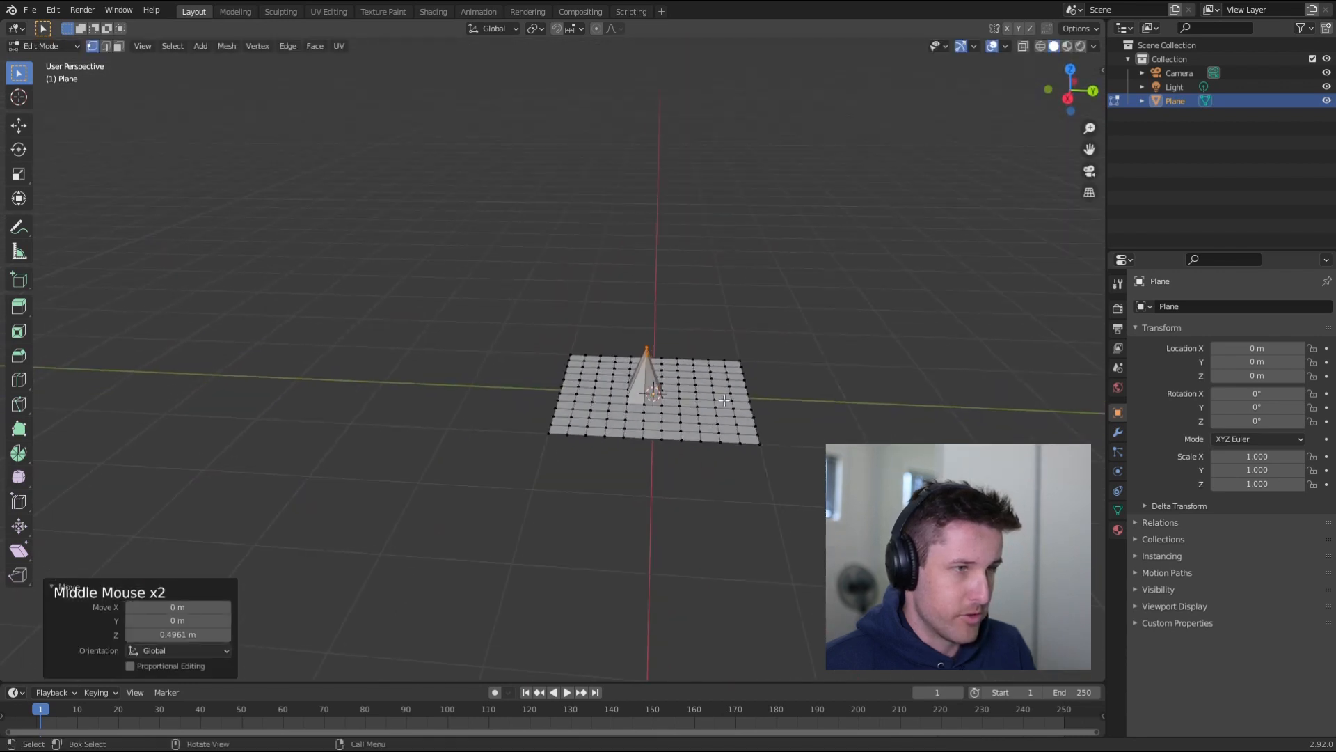
{"action": "key", "text": "ctrl+z"}
- Enable proportional editing and raise the vertex near the centre about 0.45 m along Z to form a smooth bump
{"action": "left_click", "coordinate": [596, 28]}
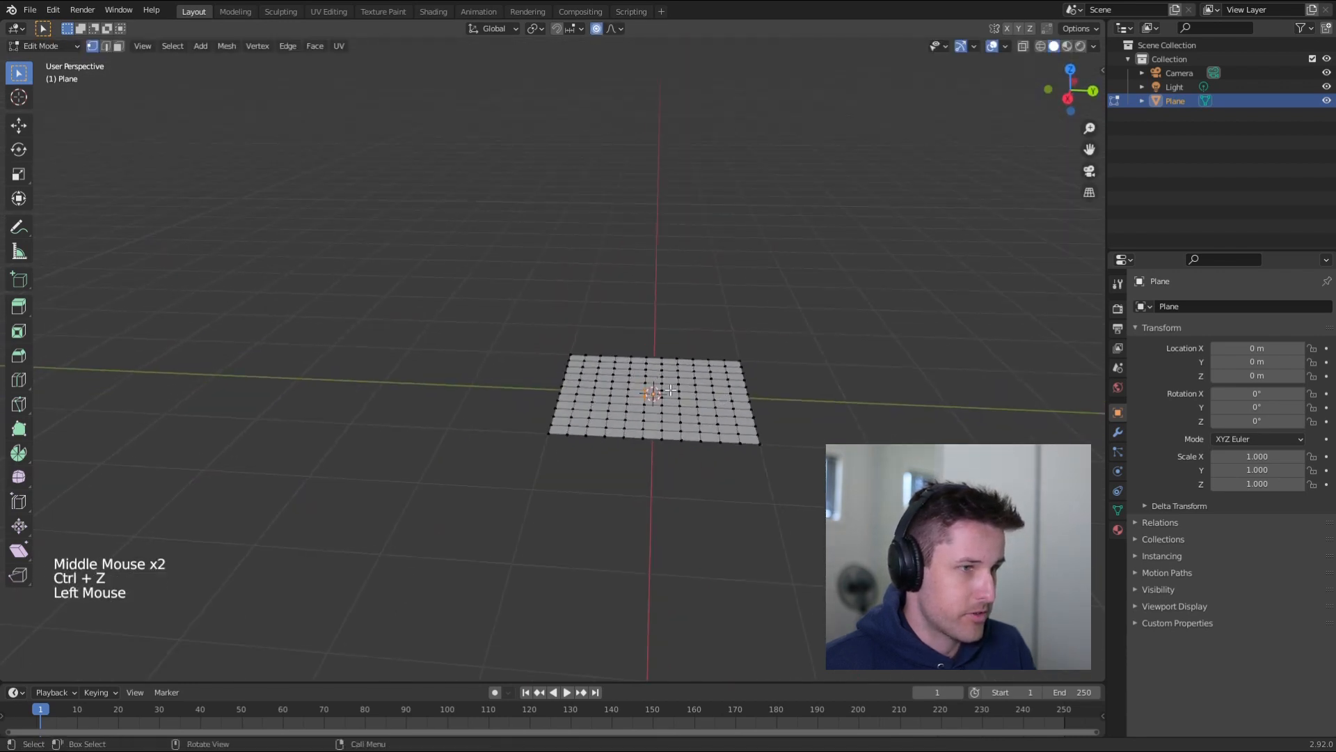
{"action": "key", "text": "g"}
{"action": "key", "text": "z"}
{"action": "left_click", "coordinate": [675, 353]}
{"action": "middle_click_drag", "start_coordinate": [687, 392], "coordinate": [665, 369]}
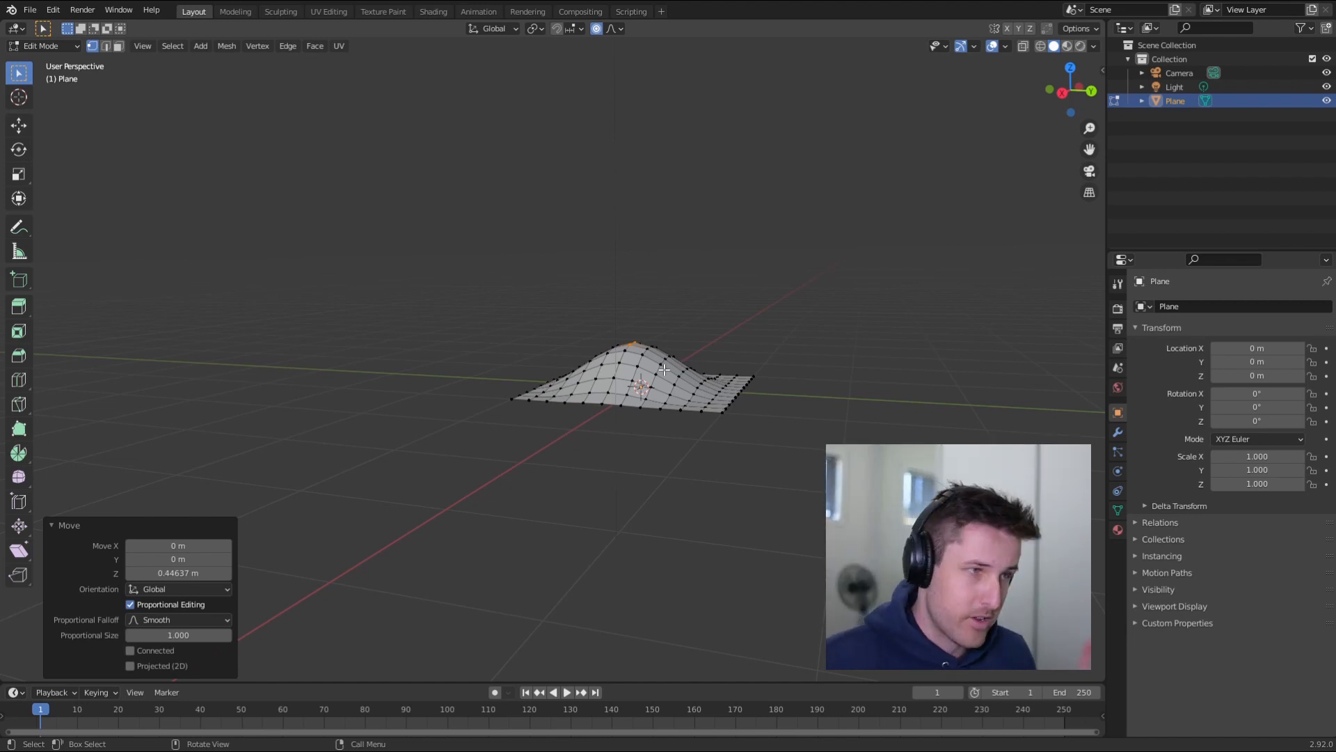
{"action": "middle_click_drag", "start_coordinate": [665, 369], "coordinate": [701, 414]}
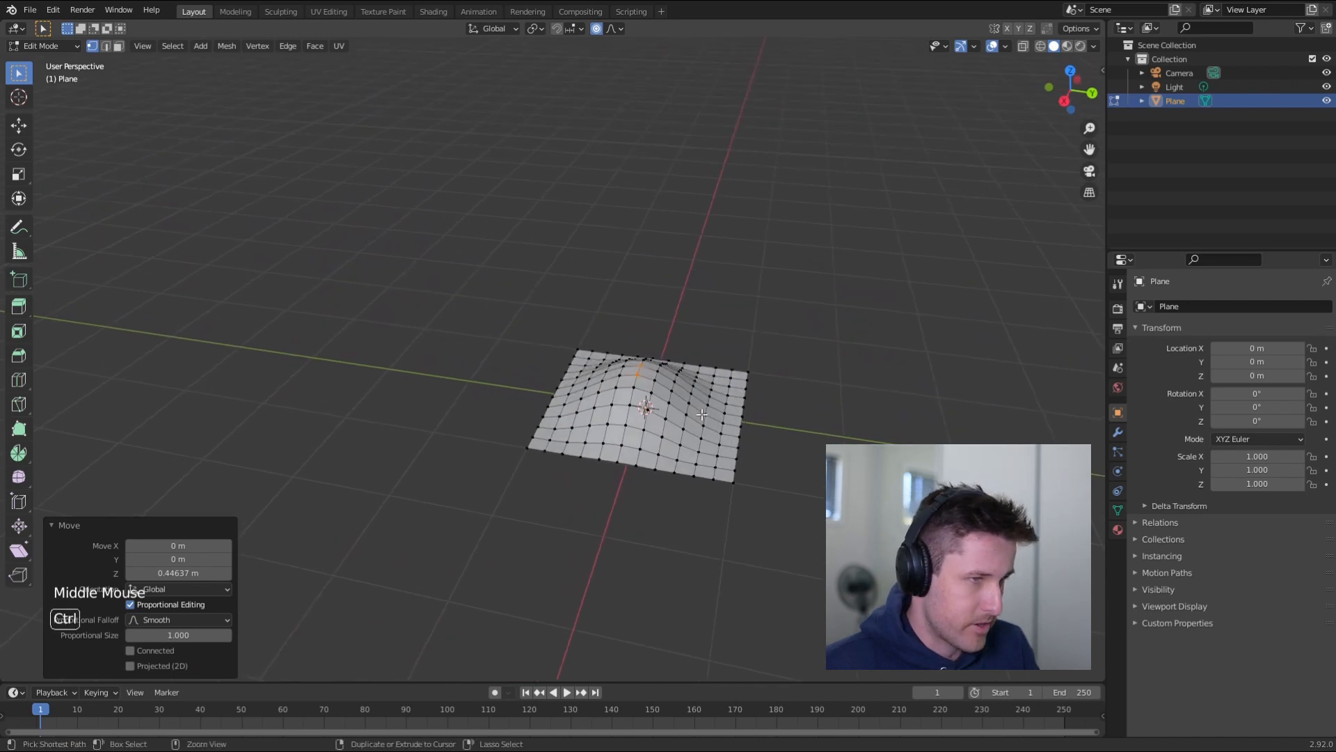
- Undo the bump and the mesh subdivision, and return the plane to object mode
{"action": "key", "text": "ctrl+z"}
{"action": "key", "text": "ctrl+z"}
{"action": "key", "text": "ctrl+z"}
{"action": "key", "text": "ctrl+z"}
{"action": "key", "text": "ctrl+z"}
{"action": "middle_click_drag", "start_coordinate": [682, 401], "coordinate": [724, 456]}
{"action": "scroll", "coordinate": [779, 420], "scroll_direction": "down", "scroll_amount": 1}
{"action": "key", "text": "Tab"}
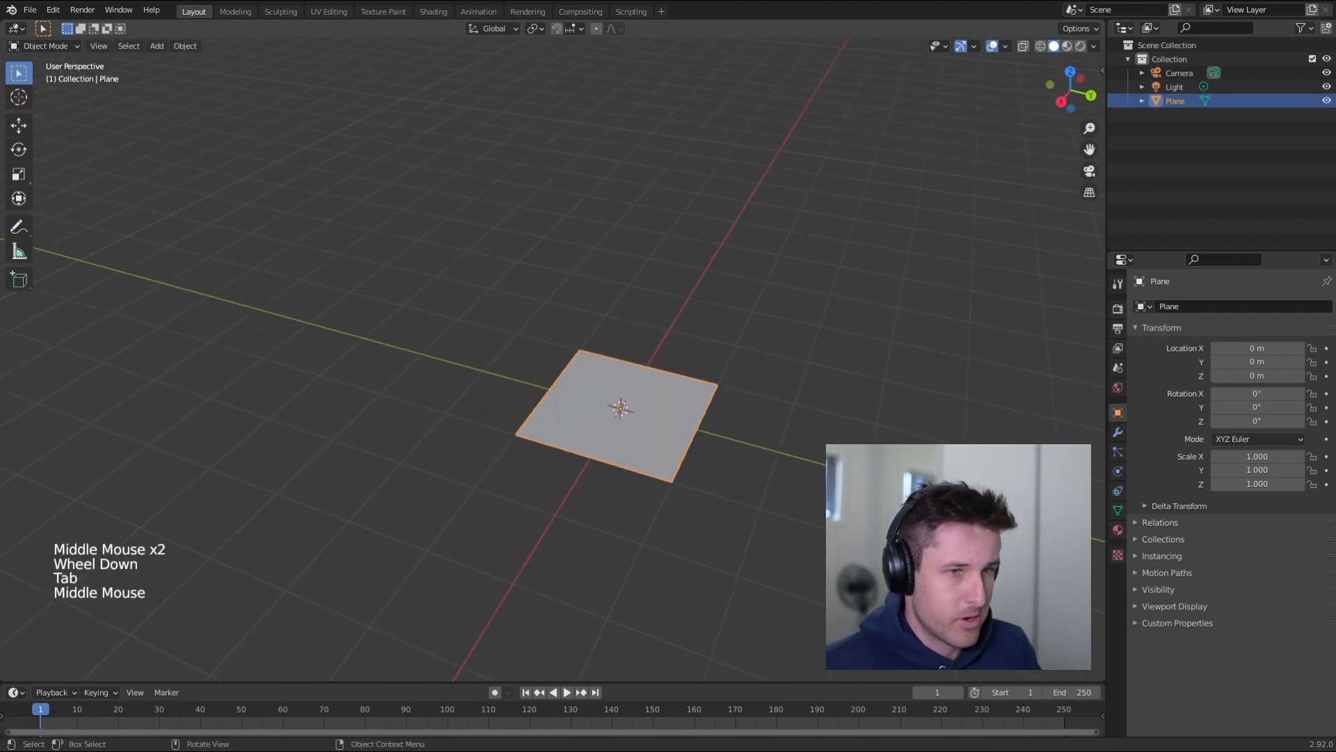
- Add a Subdivision Surface modifier to the plane and set its viewport level to 2
{"action": "left_click", "coordinate": [1119, 431]}
{"action": "left_click", "coordinate": [1218, 306]}
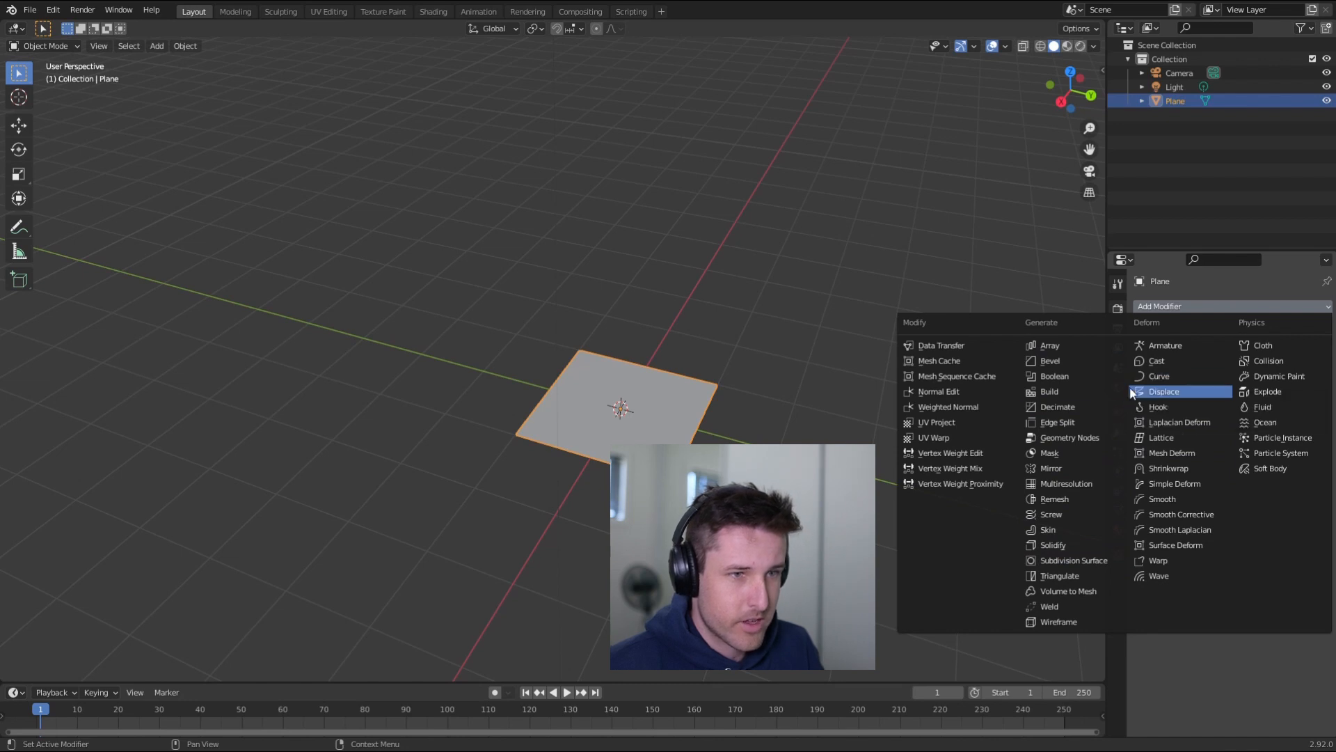
{"action": "left_click", "coordinate": [1090, 561]}
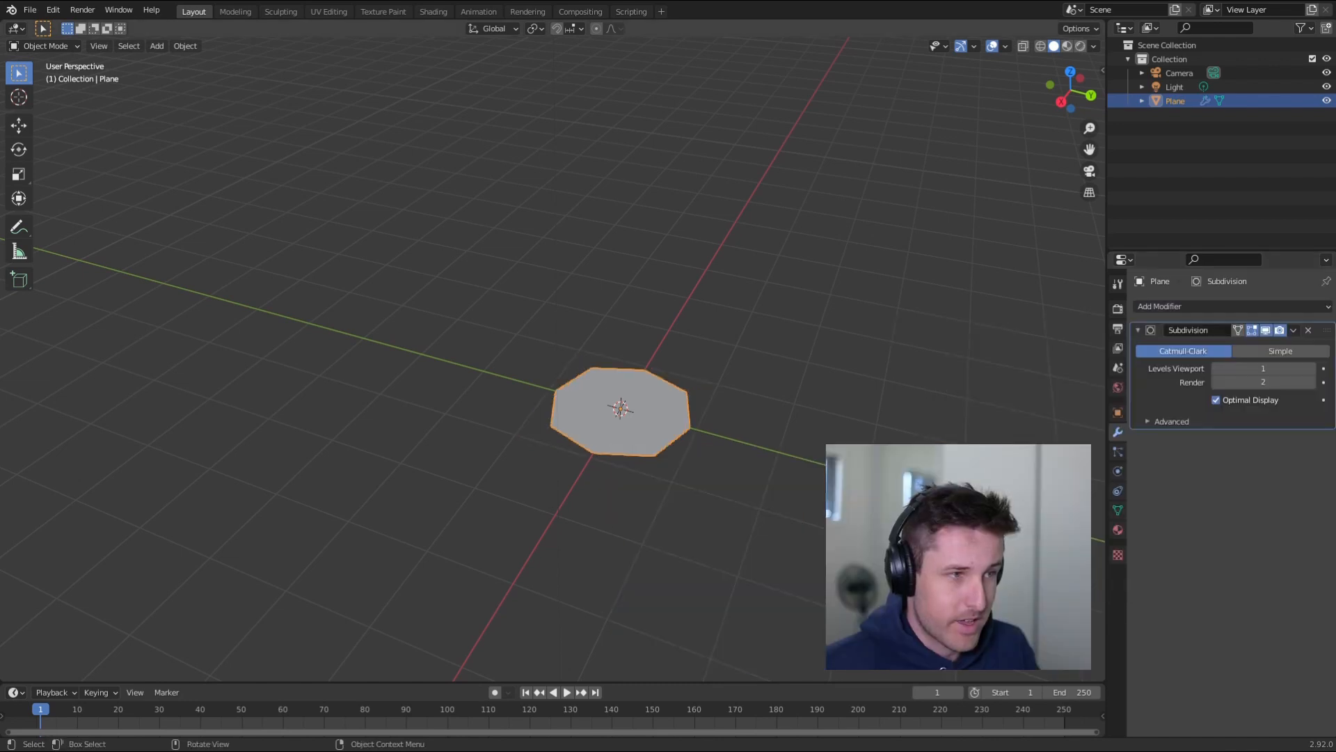
{"action": "middle_click_drag", "start_coordinate": [876, 432], "coordinate": [762, 404]}
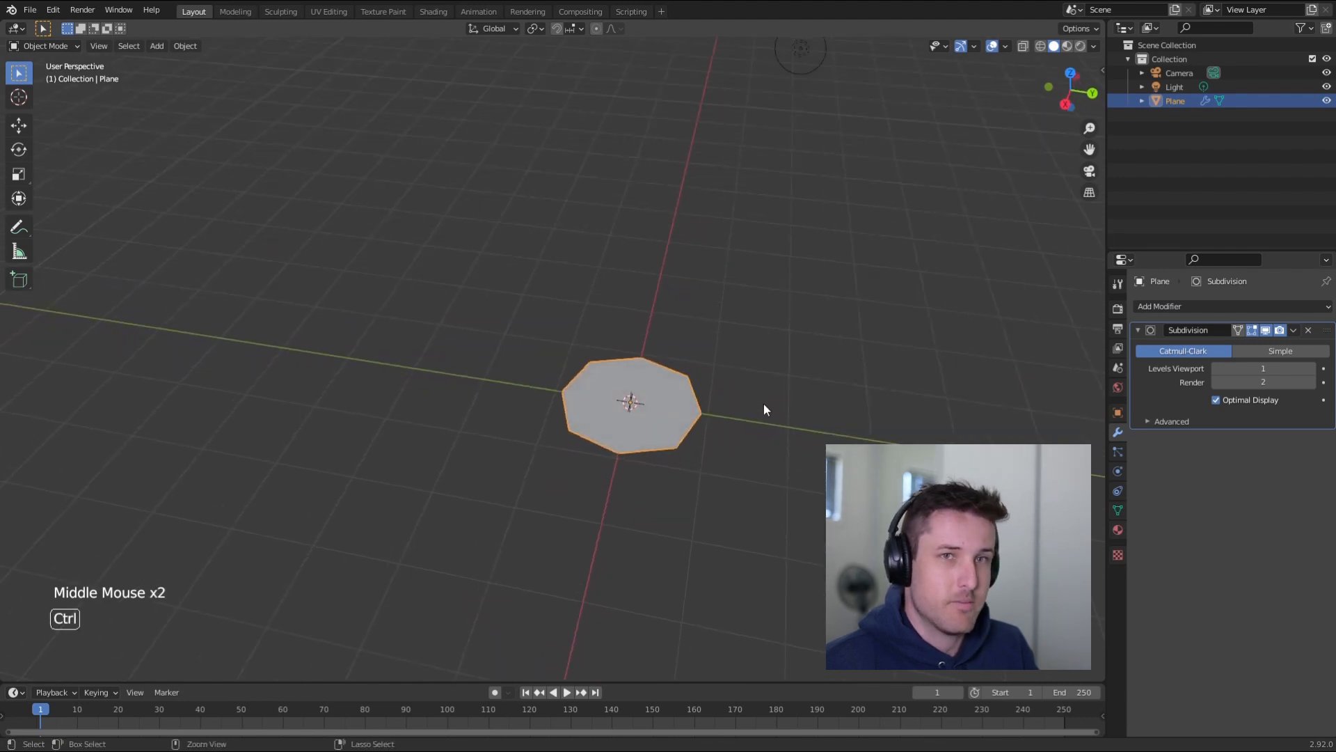
{"action": "key", "text": "ctrl+2"}
{"action": "mouse_move", "coordinate": [763, 403]}
{"action": "middle_mouse_down"}
{"action": "mouse_move", "coordinate": [762, 437]}
{"action": "mouse_move", "coordinate": [762, 415]}
{"action": "middle_mouse_up"}
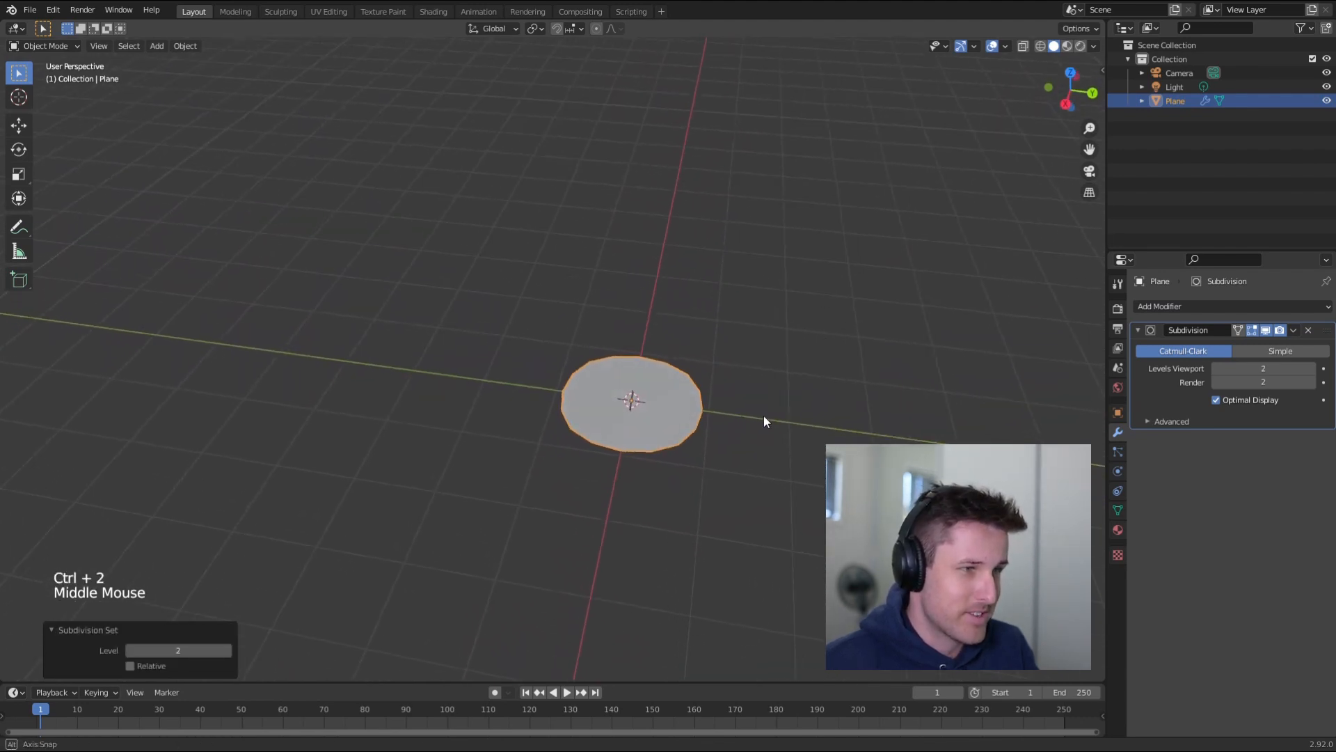
- Enter edit mode on the plane and set its Subdivision modifier type to Simple
{"action": "scroll", "coordinate": [744, 411], "scroll_direction": "up", "scroll_amount": 3}
{"action": "key", "text": "Tab"}
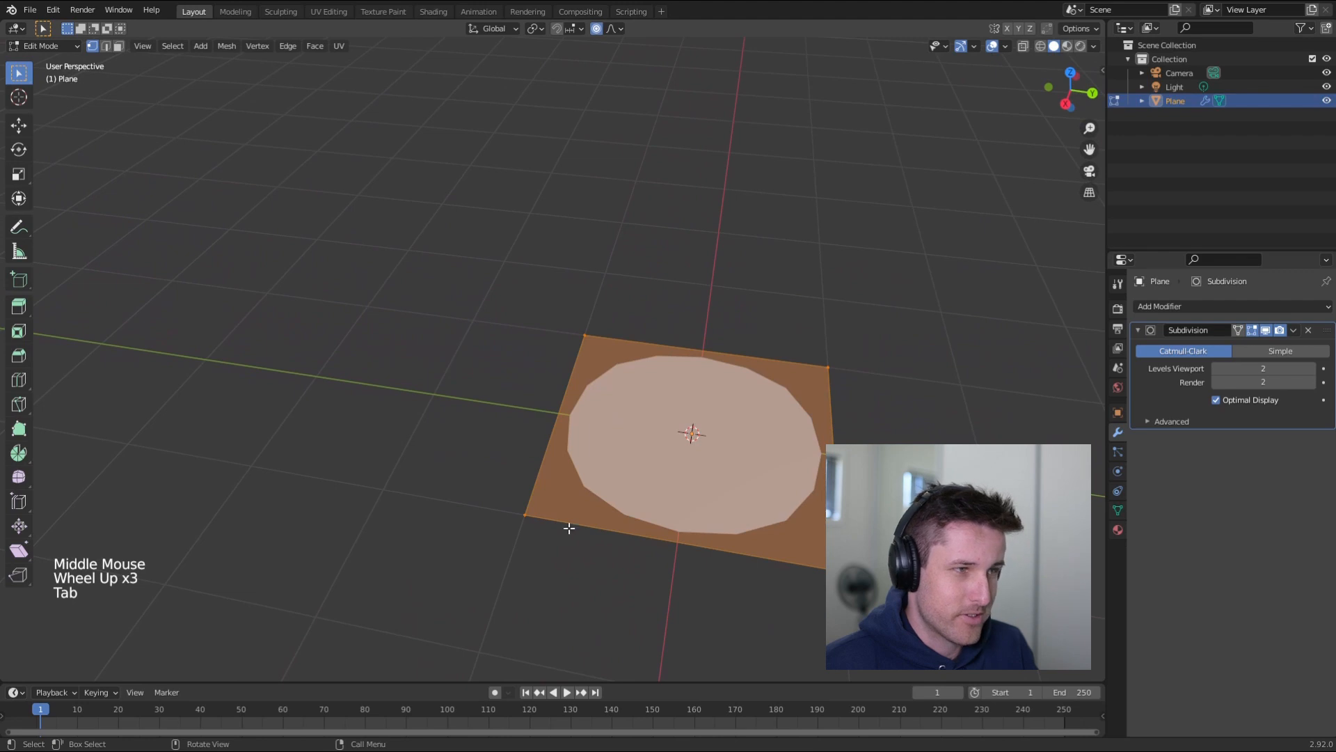
{"action": "left_click", "coordinate": [1308, 351]}
{"action": "middle_click_drag", "start_coordinate": [988, 408], "coordinate": [993, 403]}
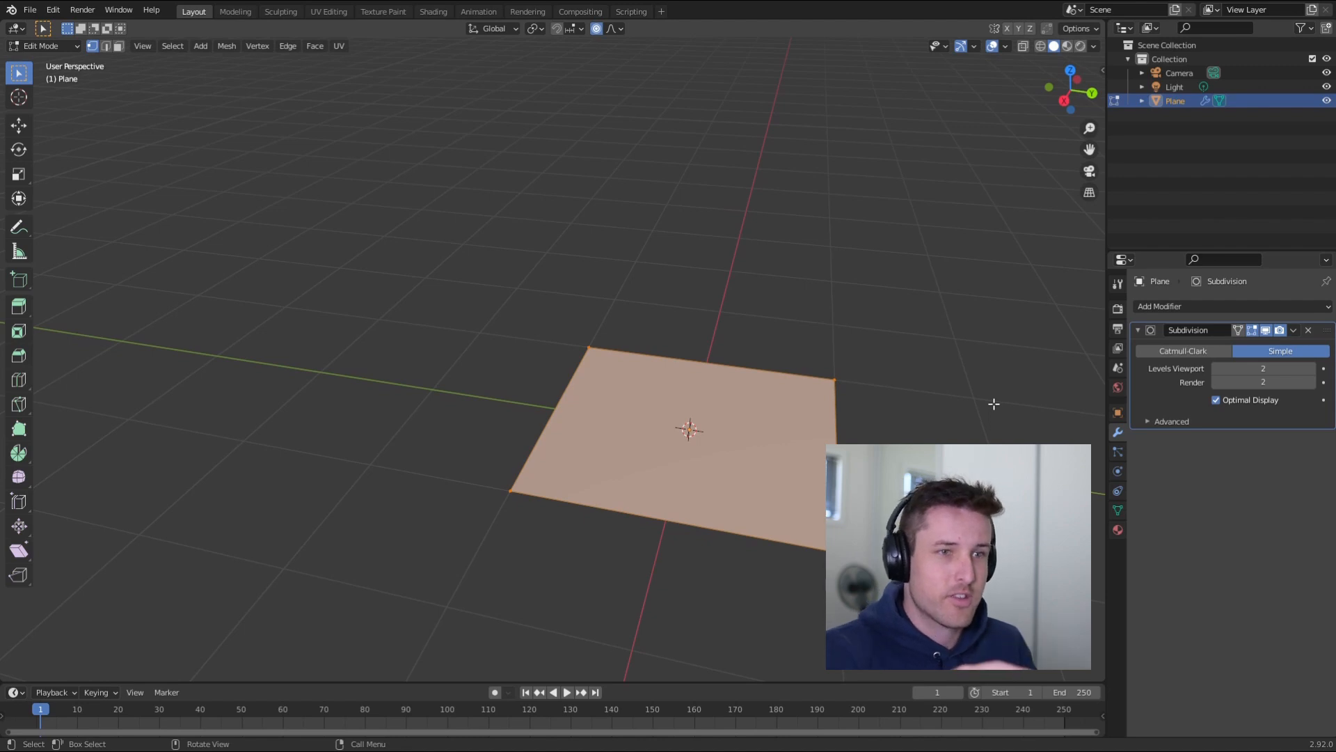
- Try higher viewport levels on the Subdivision modifier, and set the level back to 2
{"action": "left_click", "coordinate": [1309, 368]}
{"action": "left_click", "coordinate": [1309, 368]}
{"action": "left_click", "coordinate": [1214, 366]}
{"action": "left_click", "coordinate": [1214, 366]}
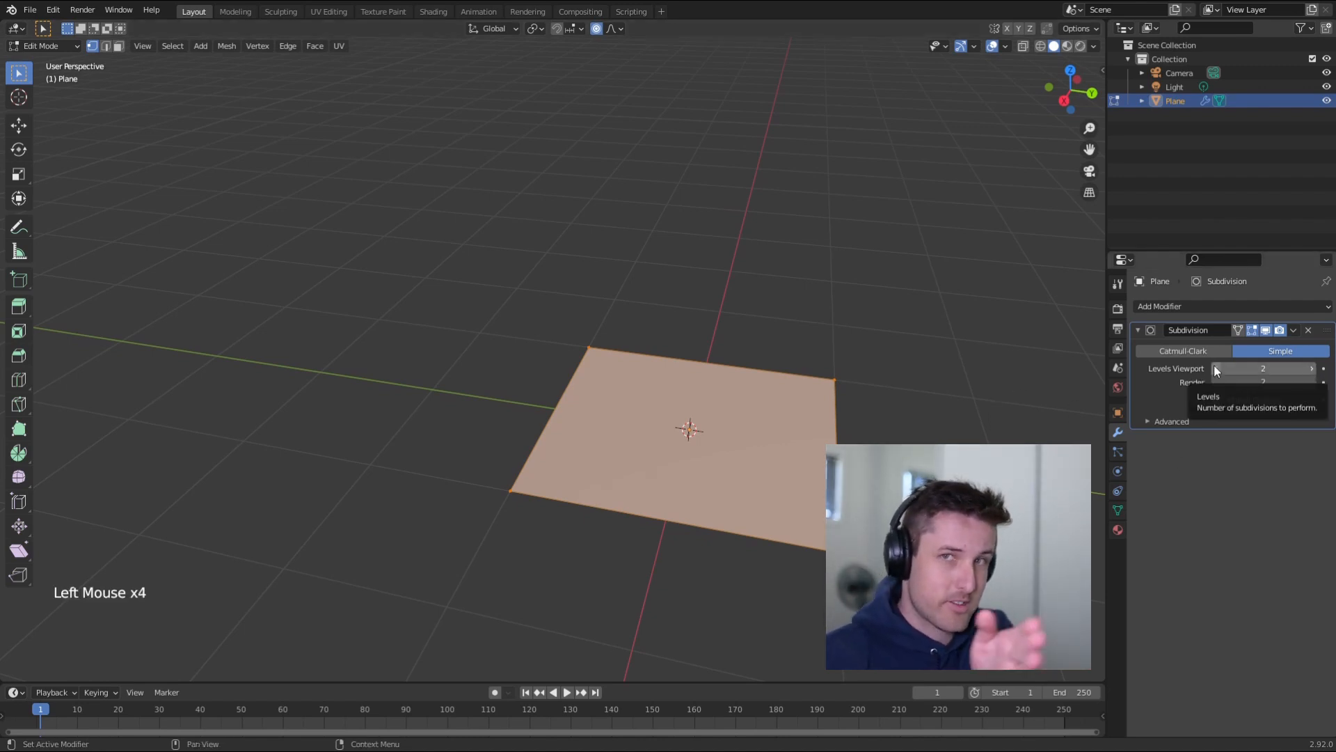
{"action": "left_click_drag", "start_coordinate": [1263, 369], "coordinate": [1267, 369]}
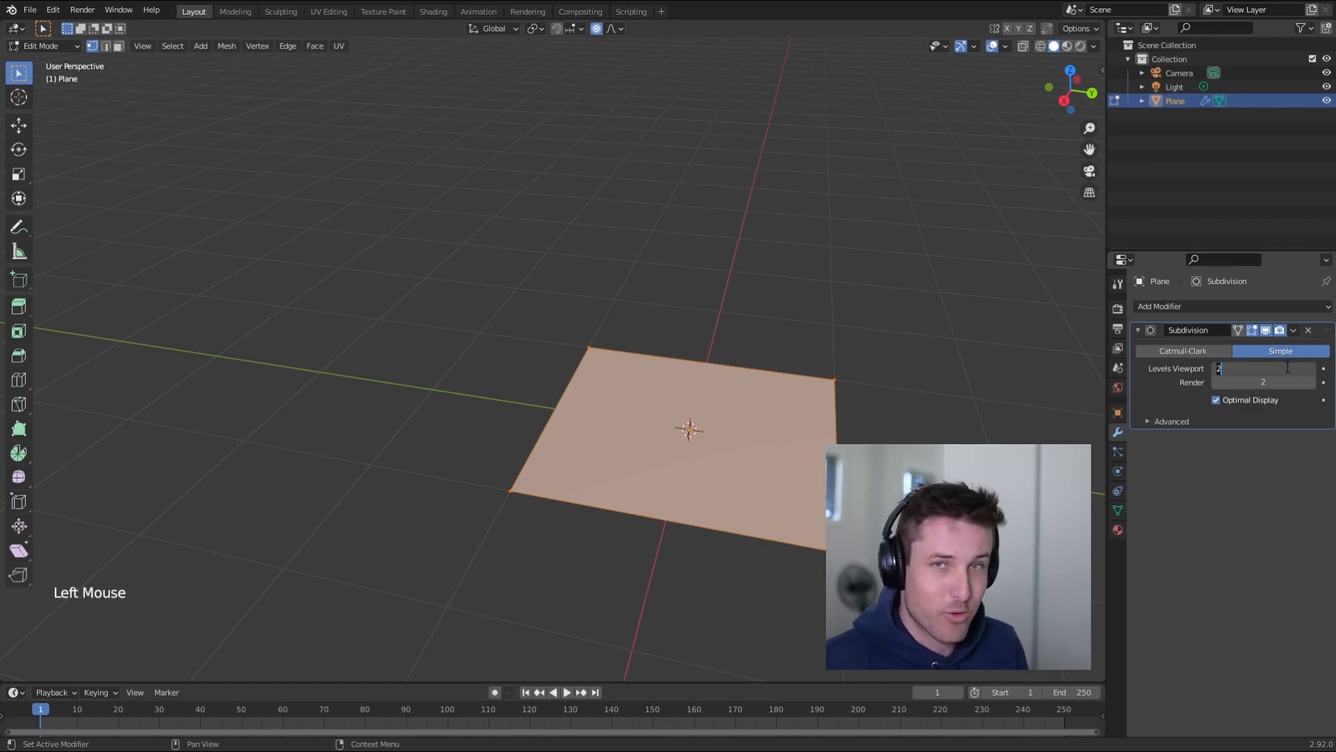
{"action": "left_click", "coordinate": [1256, 507]}
- Return to object mode and add a Displace modifier after the plane's Subdivision modifier
{"action": "middle_click_drag", "start_coordinate": [696, 313], "coordinate": [626, 292], "text": "shift"}
{"action": "key", "text": "Tab"}
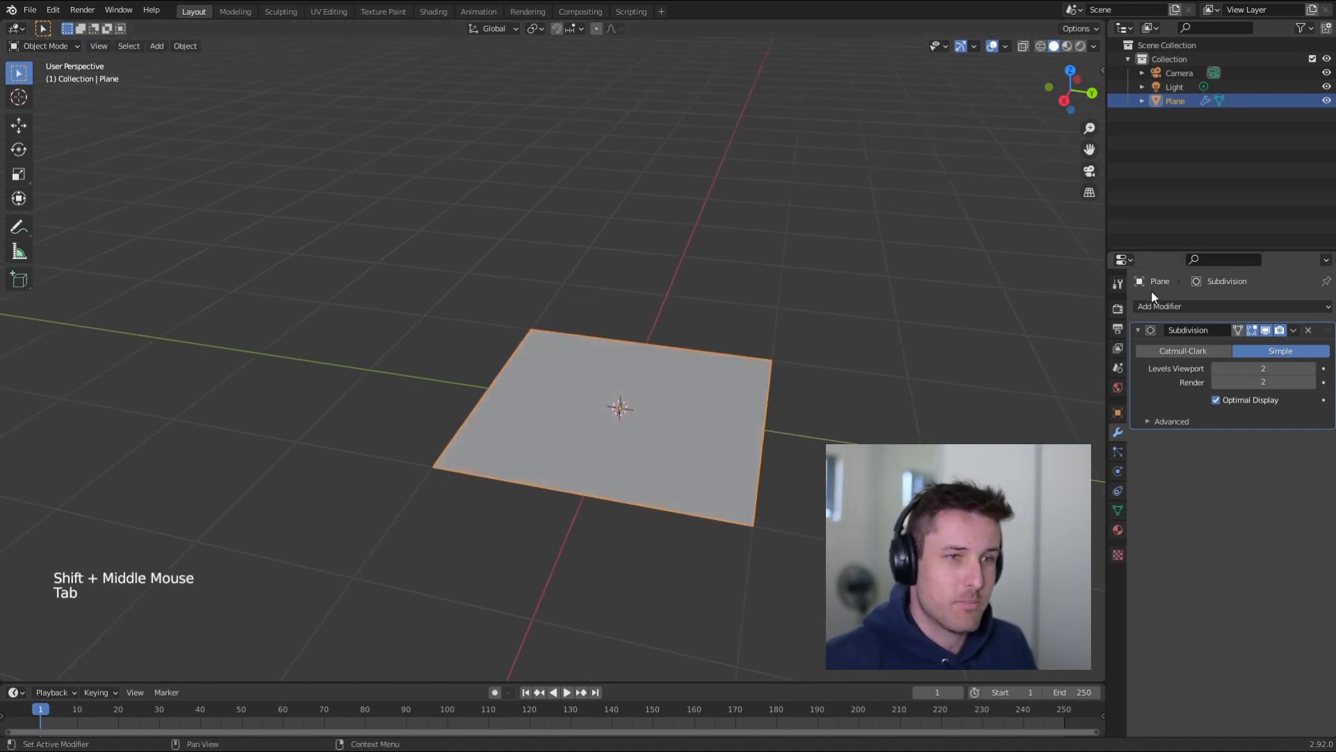
{"action": "left_click", "coordinate": [1139, 330]}
{"action": "left_click", "coordinate": [1172, 307]}
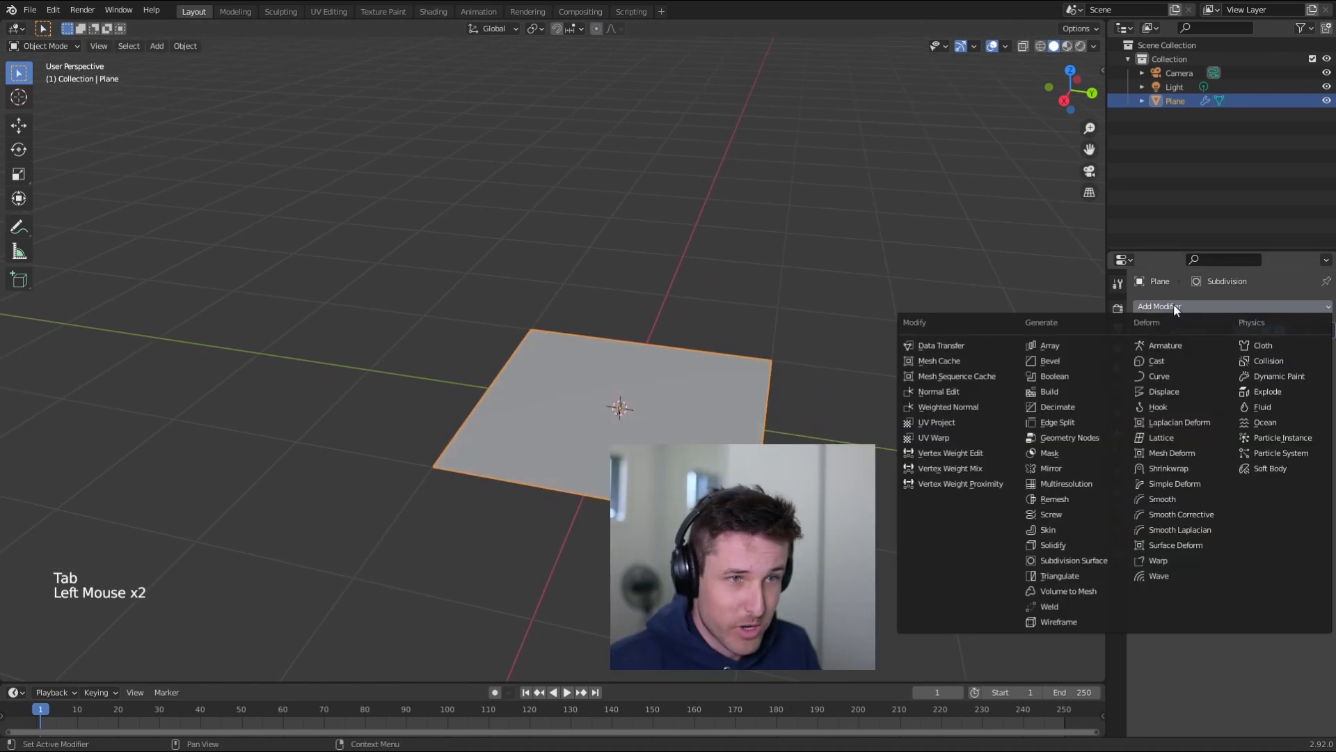
{"action": "left_click", "coordinate": [1187, 390]}
{"action": "middle_click_drag", "start_coordinate": [978, 435], "coordinate": [979, 394]}
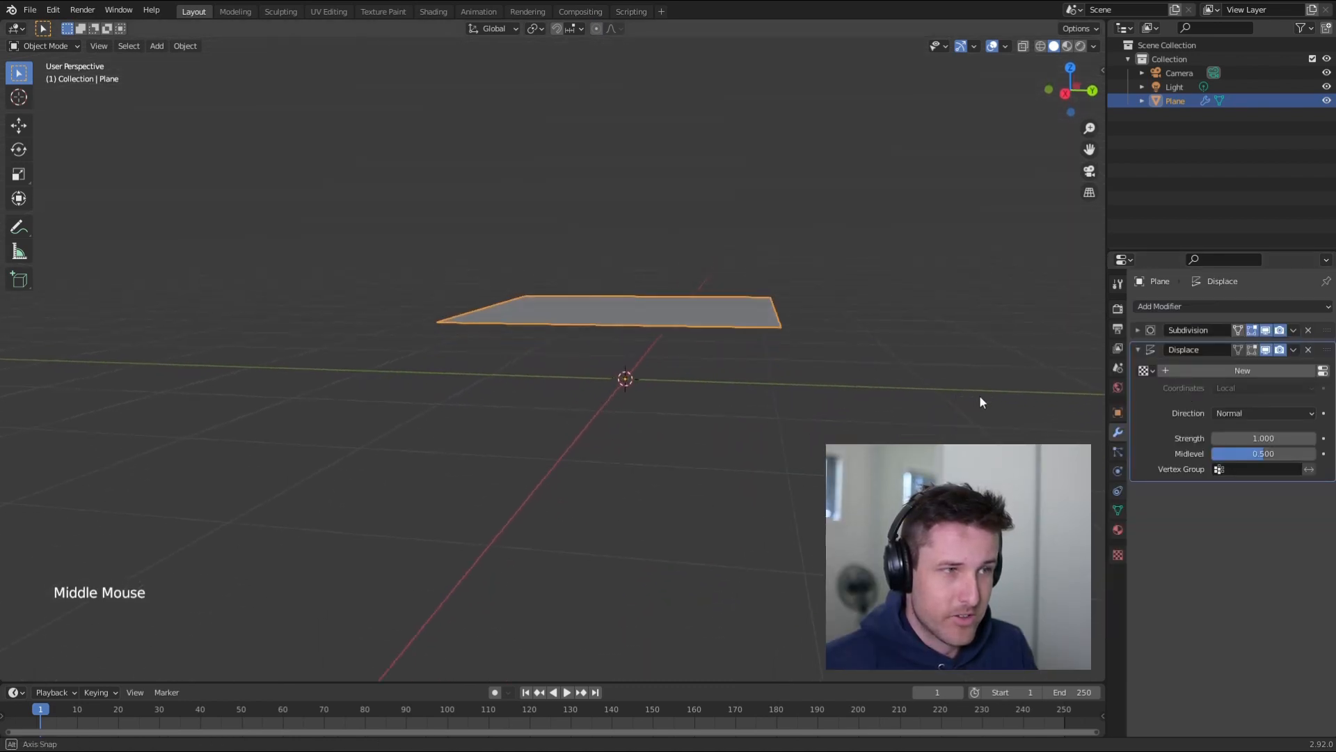
- Create a new texture for the plane's Displace modifier and set its type to Clouds
{"action": "scroll", "coordinate": [974, 399], "scroll_direction": "up", "scroll_amount": 2}
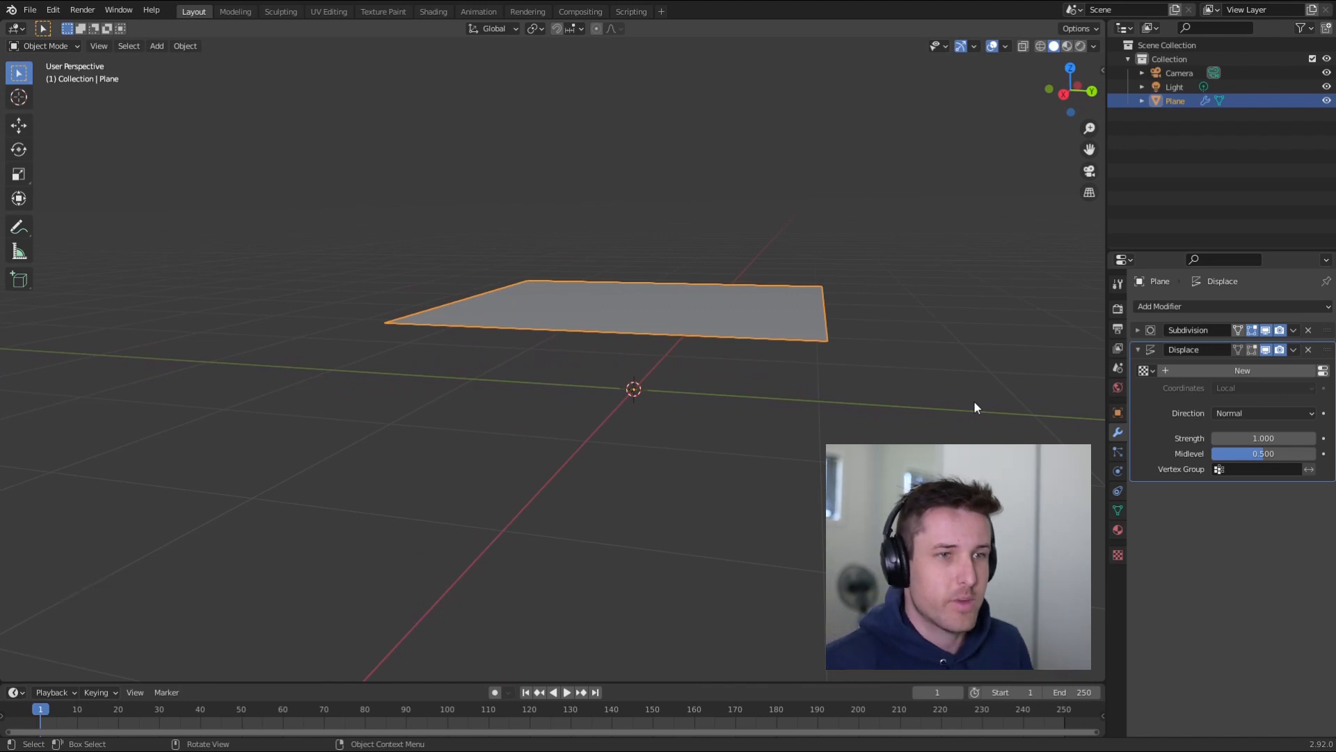
{"action": "left_click", "coordinate": [1183, 367]}
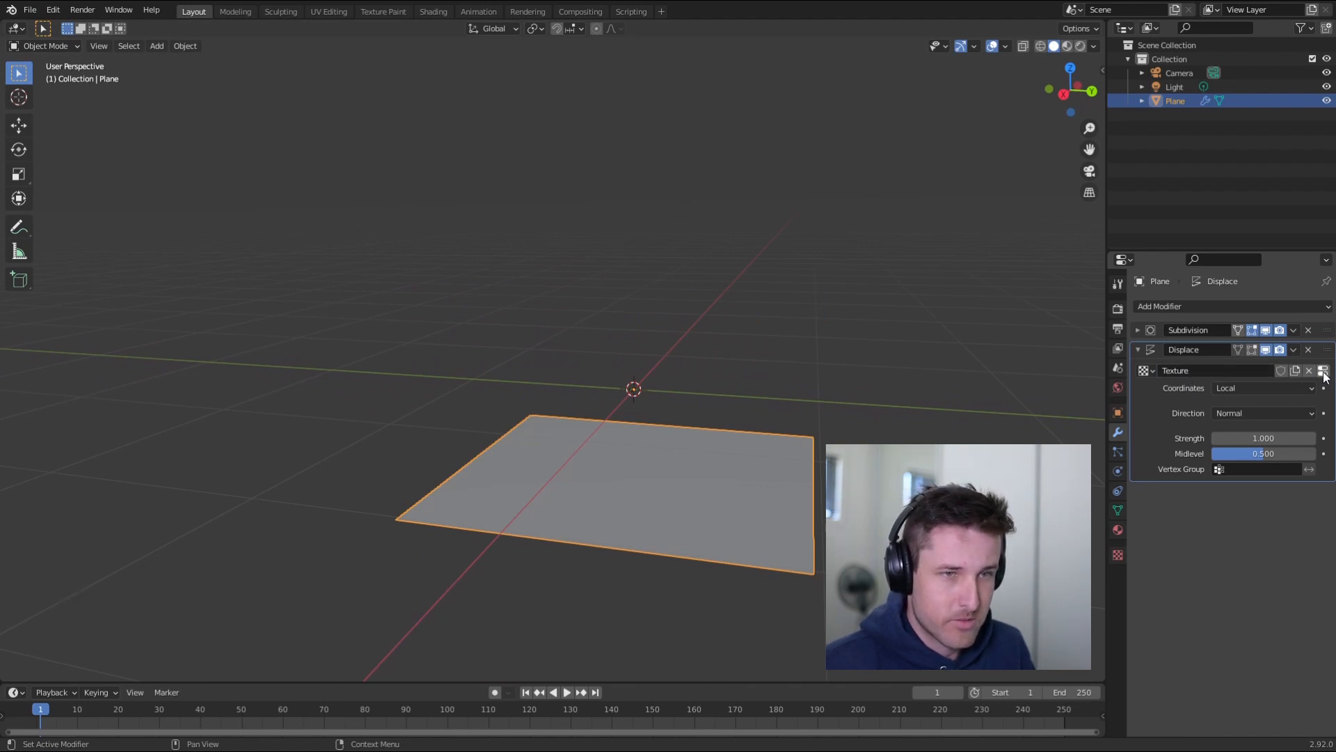
{"action": "left_click", "coordinate": [1117, 554]}
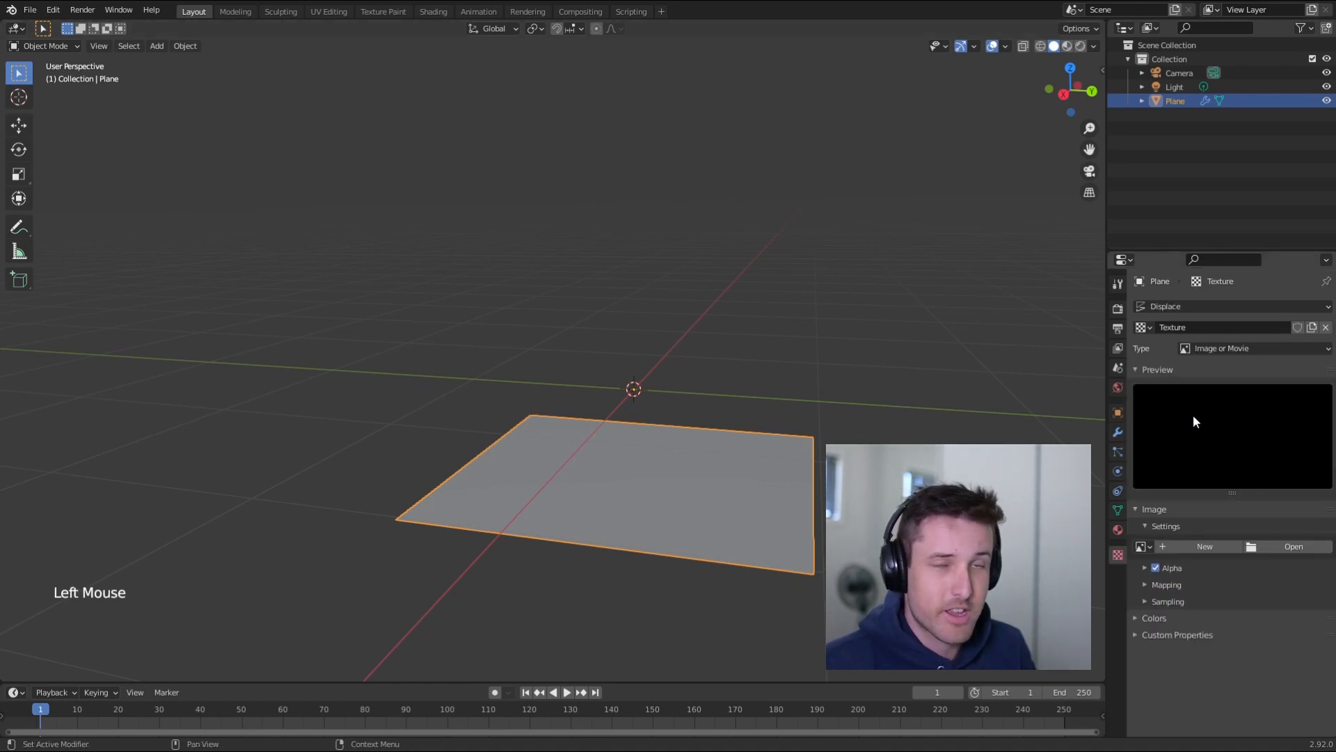
{"action": "left_click", "coordinate": [1233, 347]}
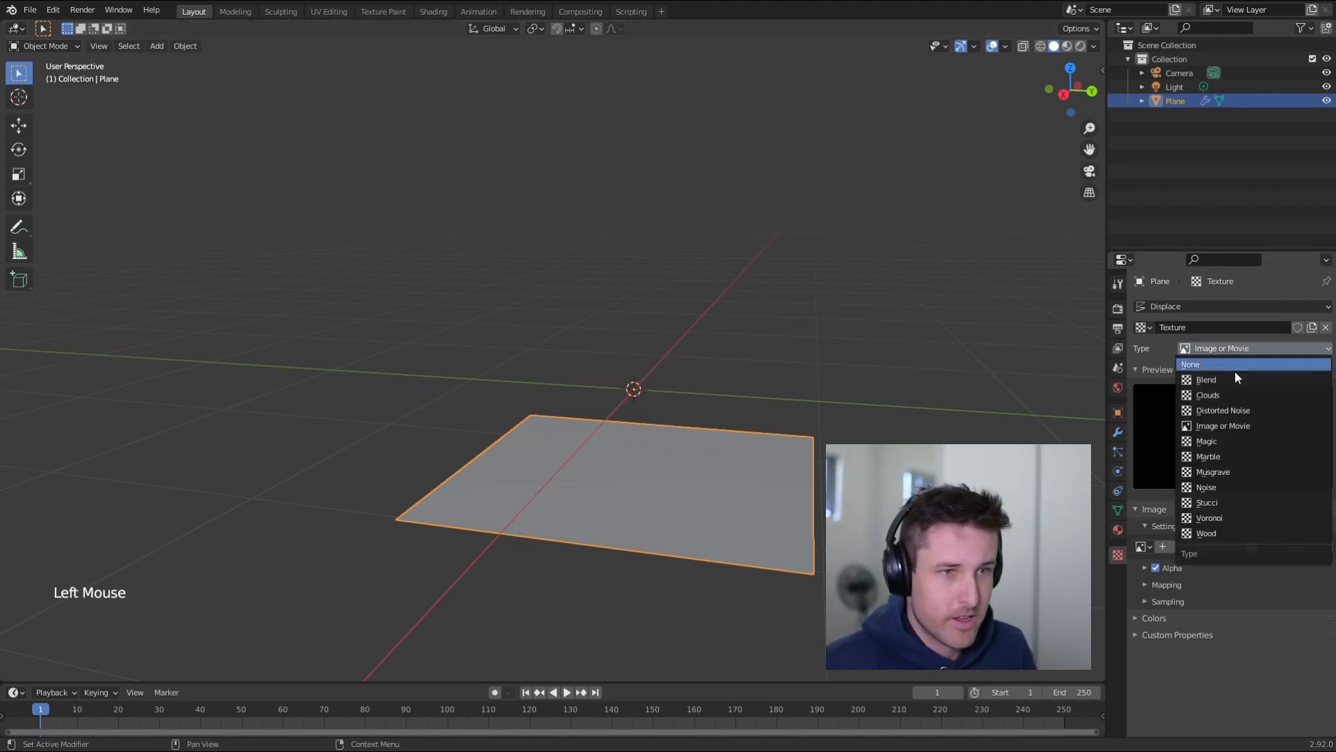
{"action": "left_click", "coordinate": [1229, 391]}
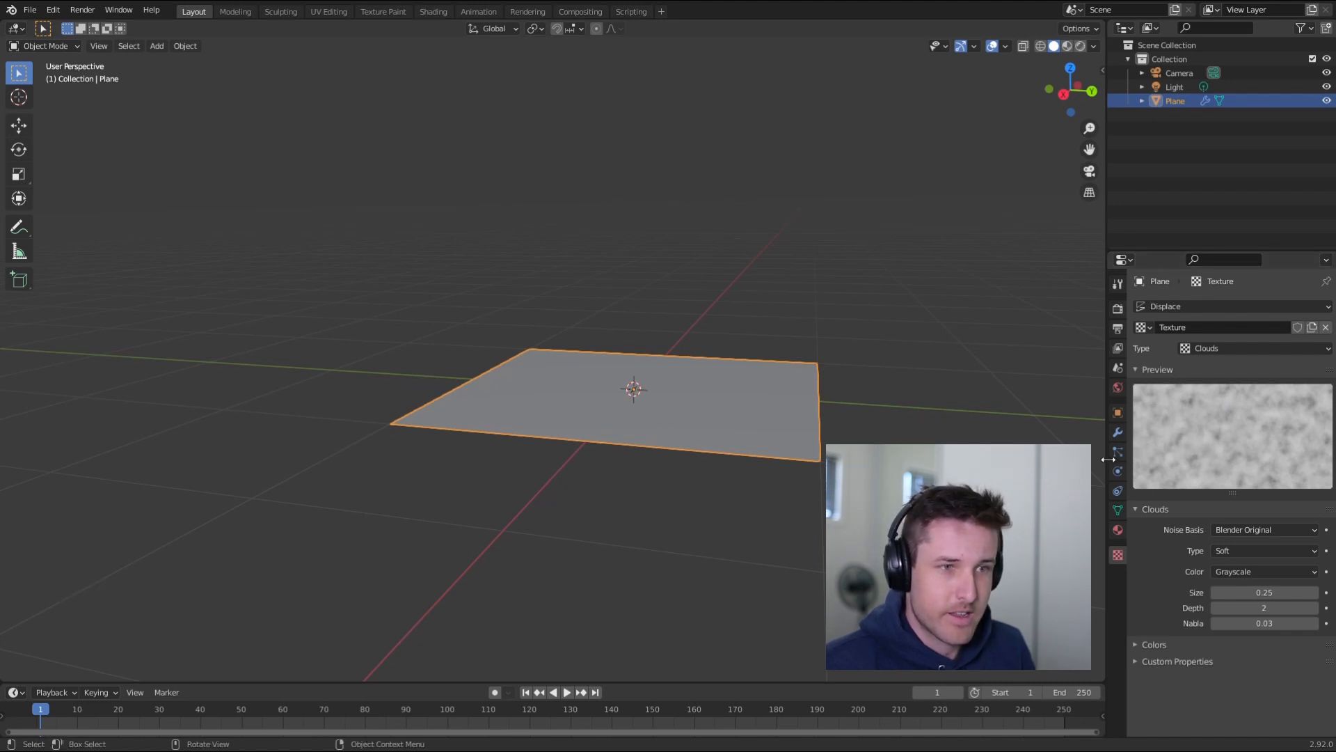
- Return to the plane's modifier settings and set the Displace strength to 0.3
{"action": "left_click", "coordinate": [1117, 431]}
{"action": "middle_click_drag", "start_coordinate": [793, 432], "coordinate": [851, 341]}
{"action": "mouse_move", "coordinate": [817, 452]}
{"action": "middle_mouse_down"}
{"action": "mouse_move", "coordinate": [815, 440]}
{"action": "mouse_move", "coordinate": [816, 454]}
{"action": "middle_mouse_up"}
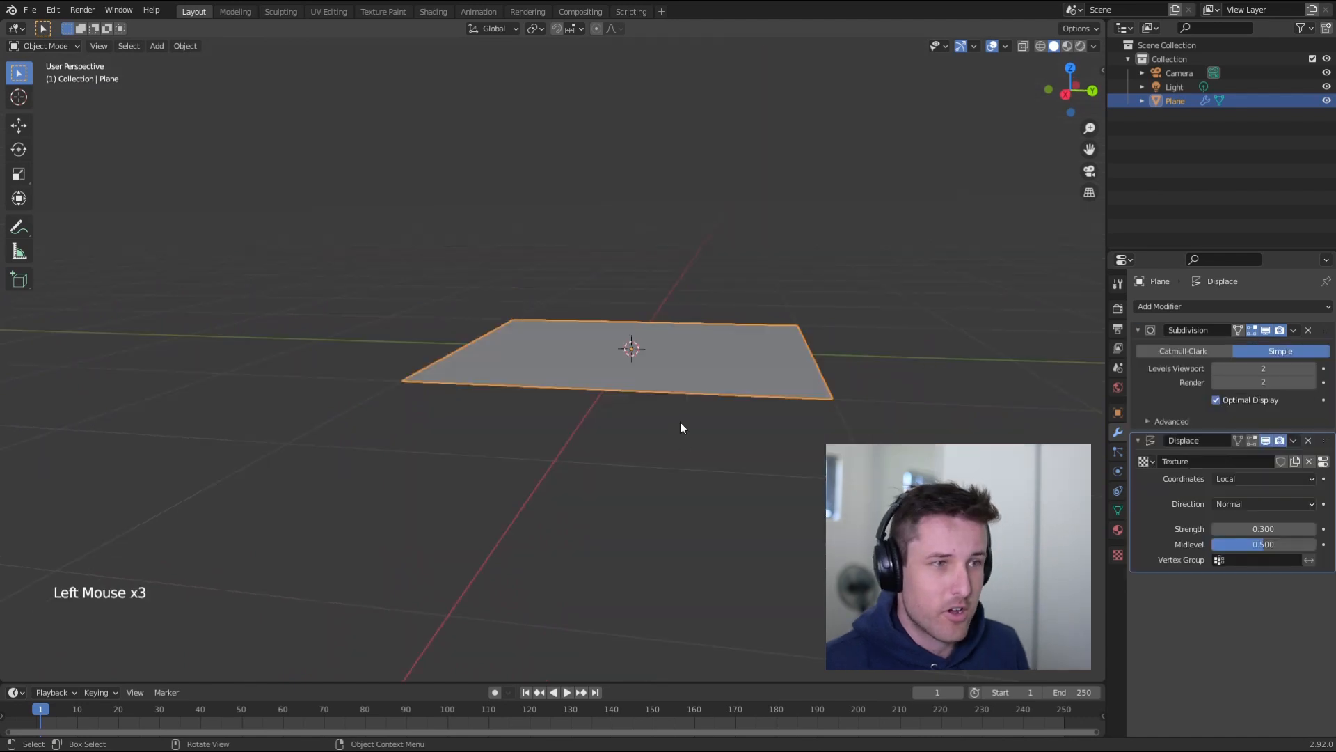
{"action": "middle_click_drag", "start_coordinate": [679, 423], "coordinate": [627, 439]}
{"action": "middle_click_drag", "start_coordinate": [724, 426], "coordinate": [736, 407]}
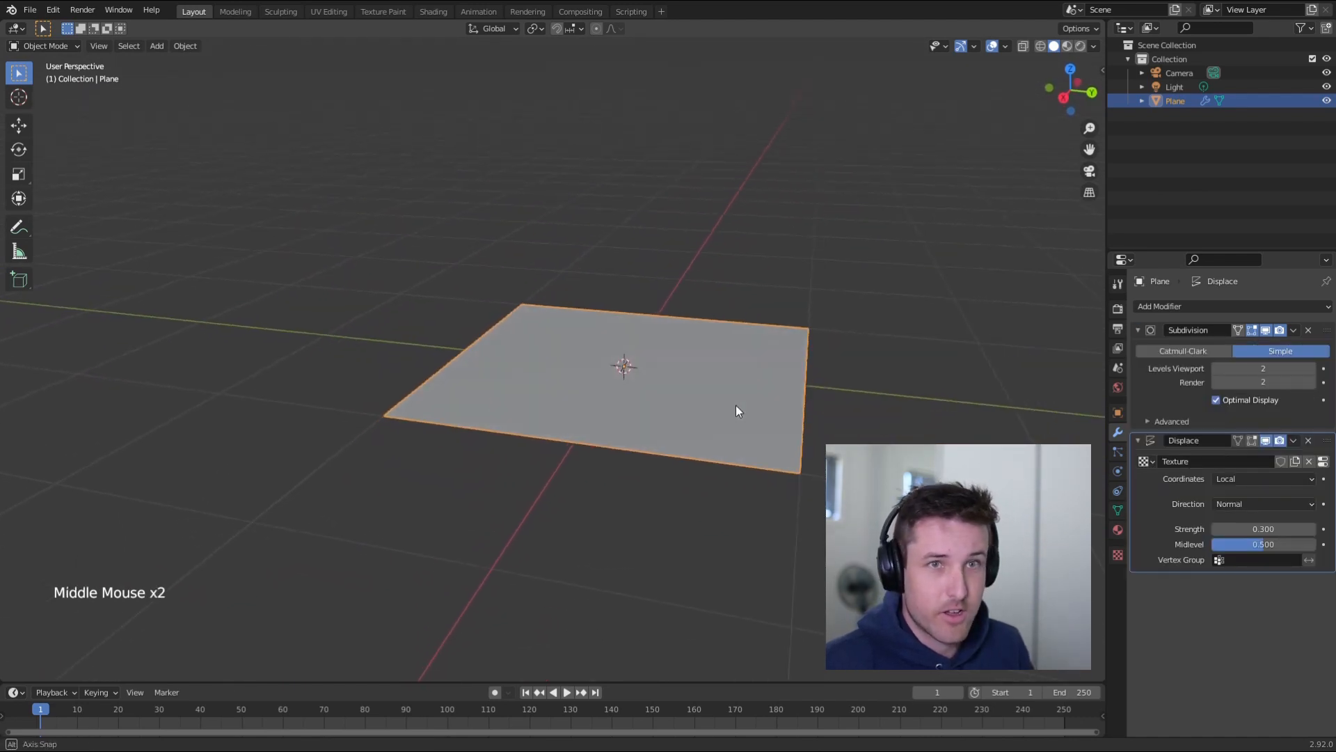
- Raise the viewport level of the plane's Subdivision modifier to 6
{"action": "left_click", "coordinate": [1312, 369]}
{"action": "left_click", "coordinate": [1312, 369]}
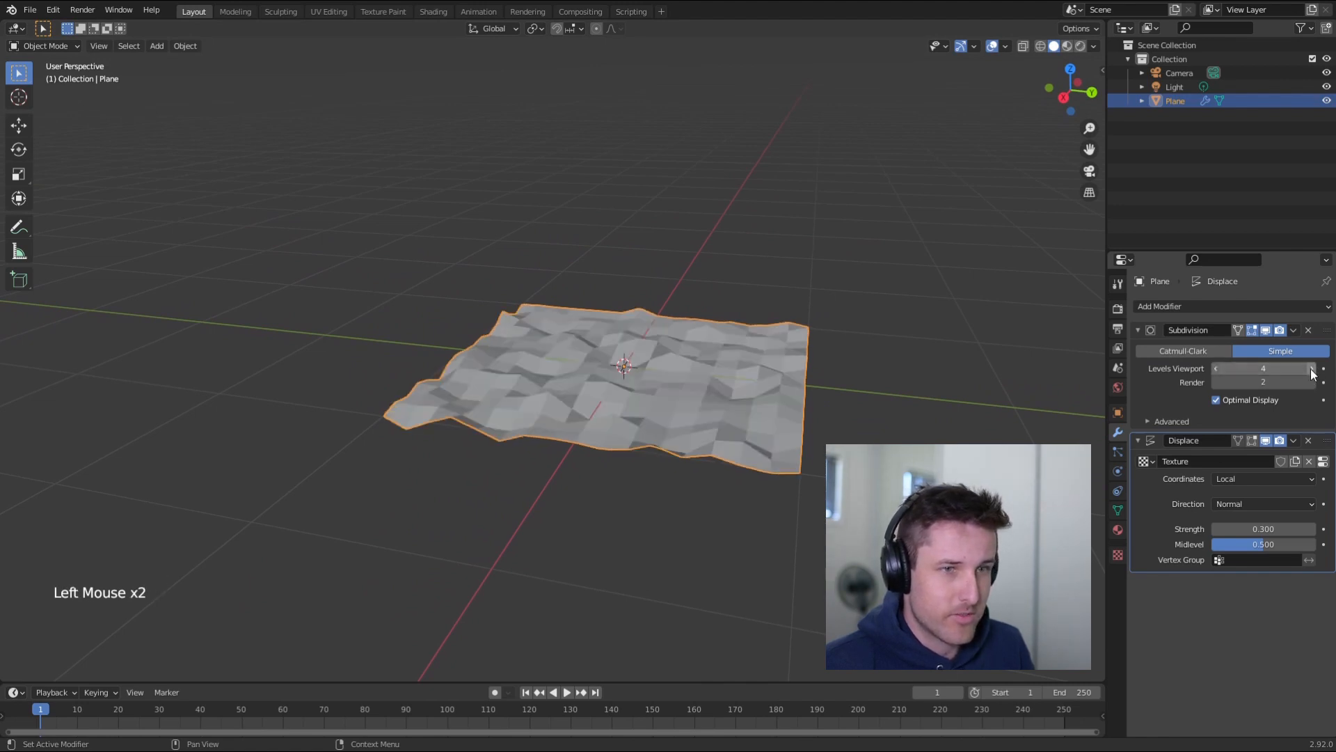
{"action": "left_click", "coordinate": [1312, 369]}
{"action": "left_click", "coordinate": [1312, 369]}
{"action": "left_click", "coordinate": [1311, 368]}
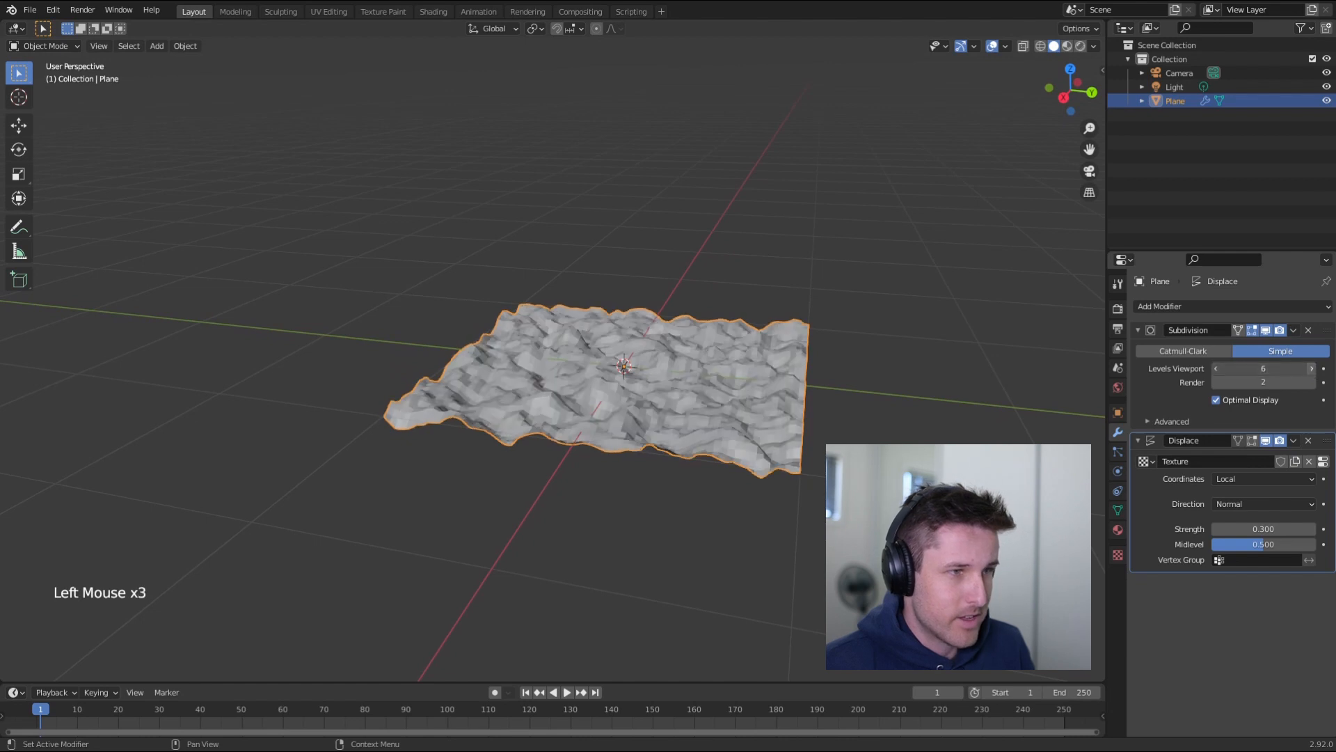
{"action": "middle_click_drag", "start_coordinate": [729, 434], "coordinate": [717, 433]}
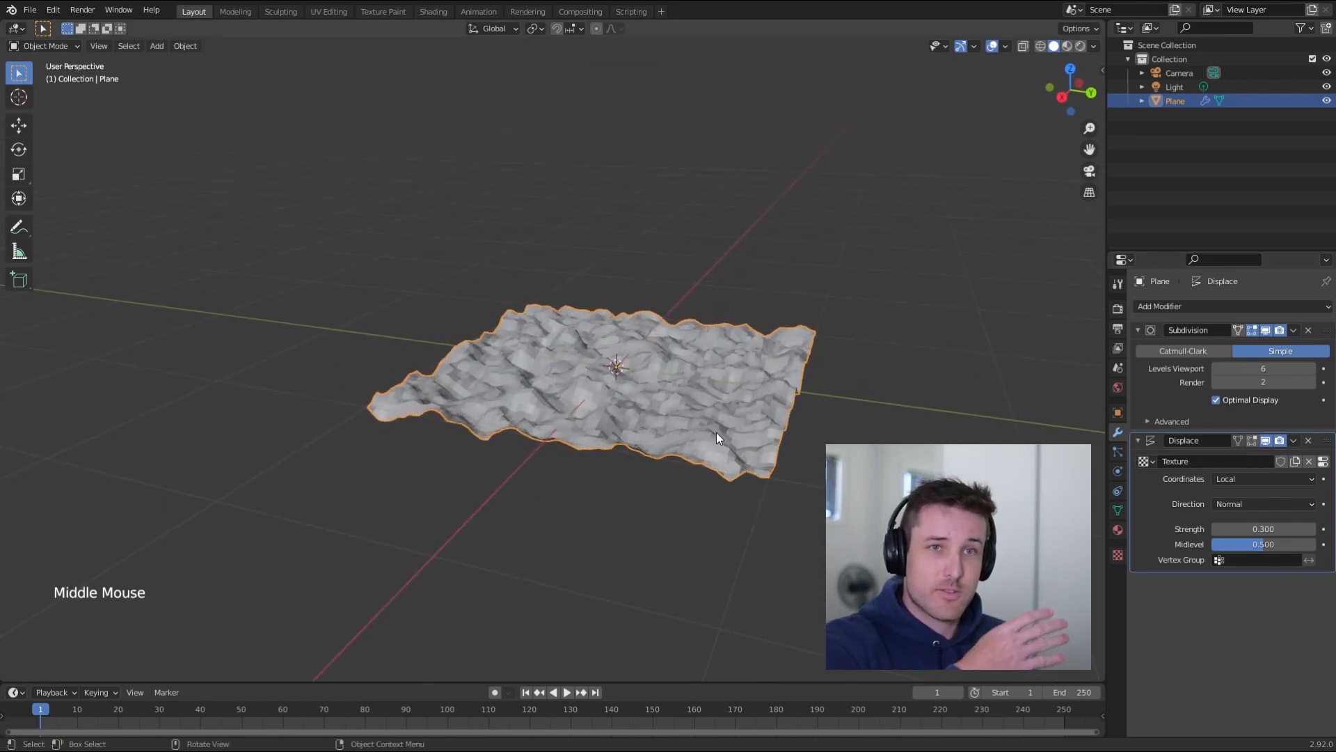
- In edit mode, extrude one edge of the plane outward by about 1.4 m, and return to object mode
{"action": "middle_click_drag", "start_coordinate": [716, 432], "coordinate": [800, 364]}
{"action": "key", "text": "Tab"}
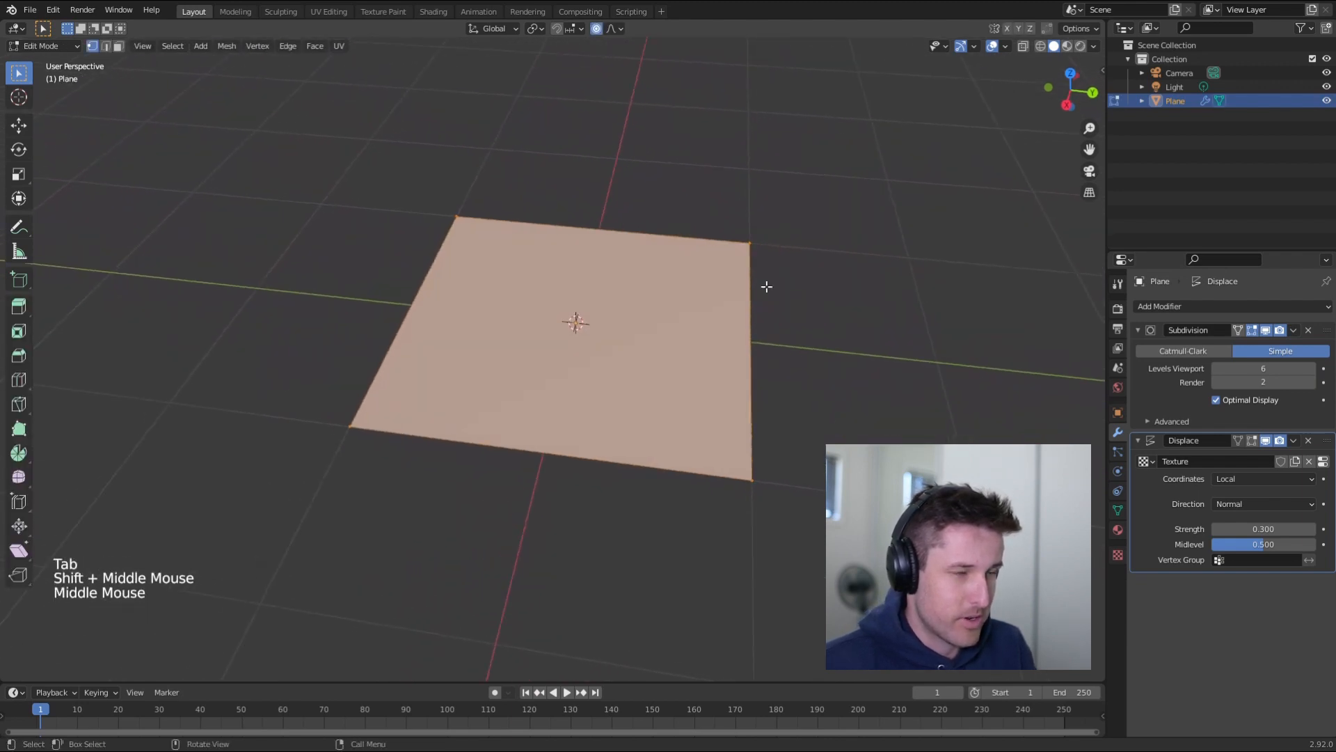
{"action": "left_click_drag", "start_coordinate": [681, 205], "coordinate": [828, 568]}
{"action": "middle_click_drag", "start_coordinate": [870, 431], "coordinate": [853, 424]}
{"action": "key", "text": "e"}
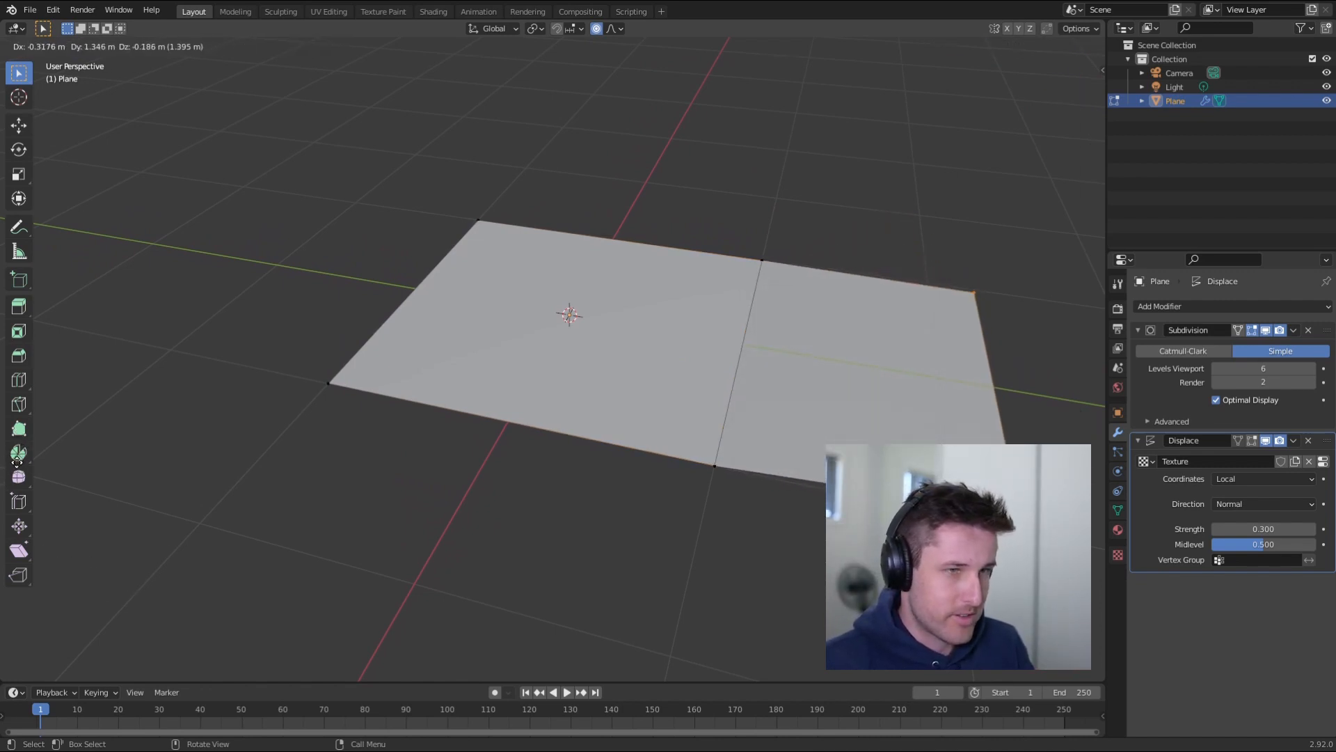
{"action": "key", "text": "Return"}
{"action": "middle_click_drag", "start_coordinate": [421, 436], "coordinate": [639, 445]}
{"action": "key", "text": "Tab"}
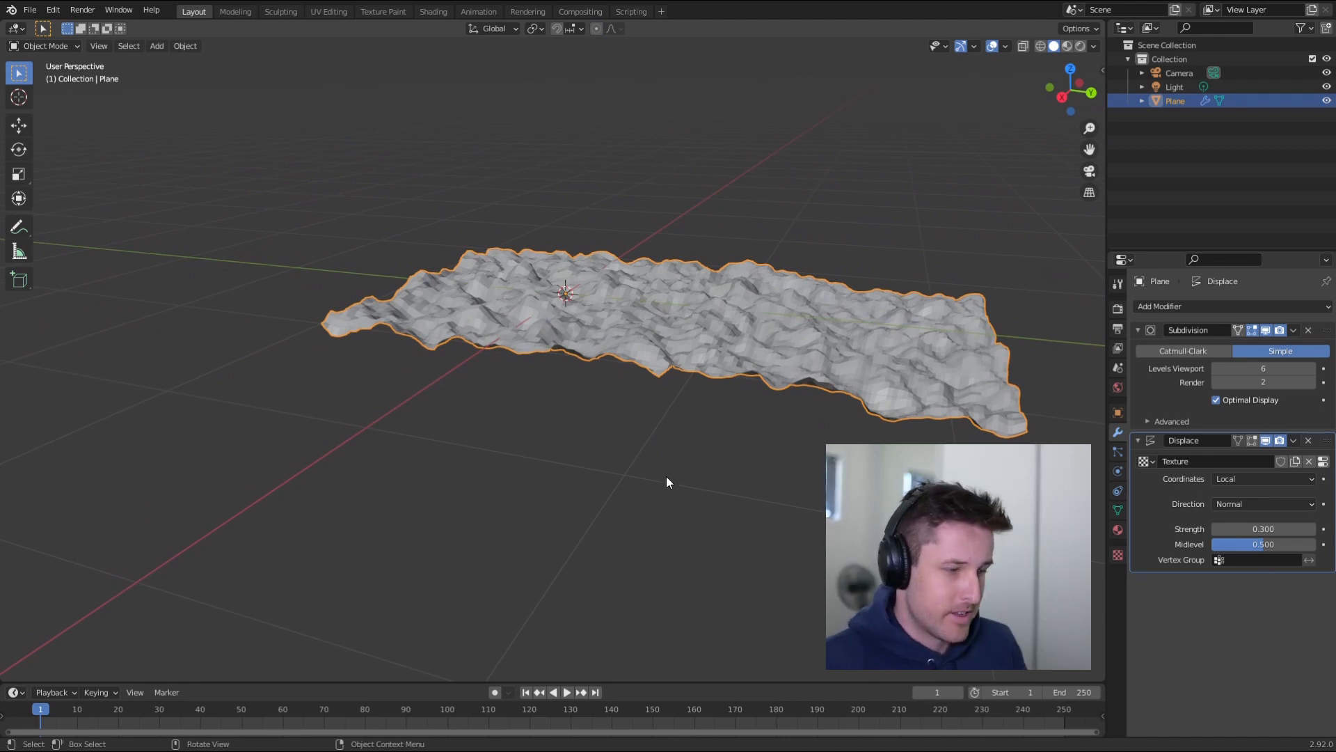
- Add a second plane and raise it about 0.46 m along Z above the displaced one
{"action": "middle_click_drag", "start_coordinate": [595, 467], "coordinate": [563, 450]}
{"action": "left_click", "coordinate": [563, 450]}
{"action": "key", "text": "shift+a"}
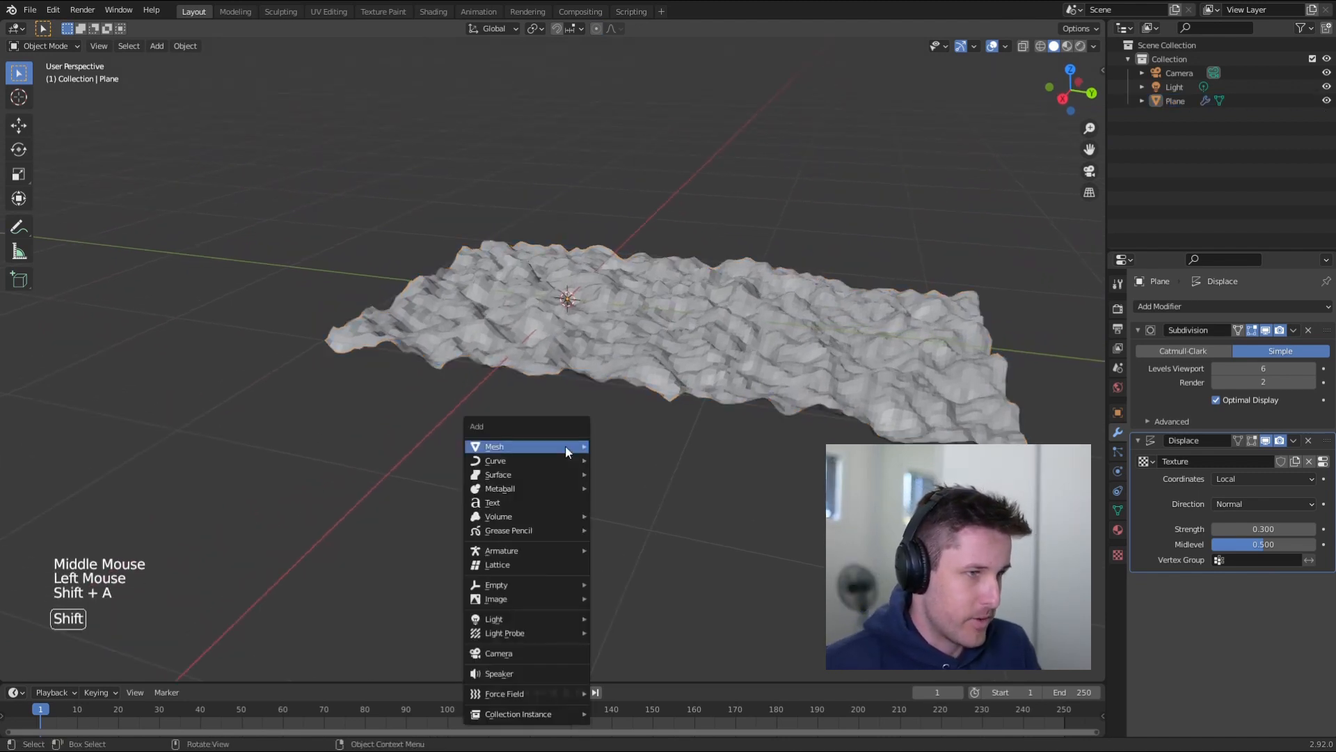
{"action": "mouse_move", "coordinate": [565, 446]}
{"action": "left_click", "coordinate": [670, 141]}
{"action": "key", "text": "g"}
{"action": "key", "text": "z"}
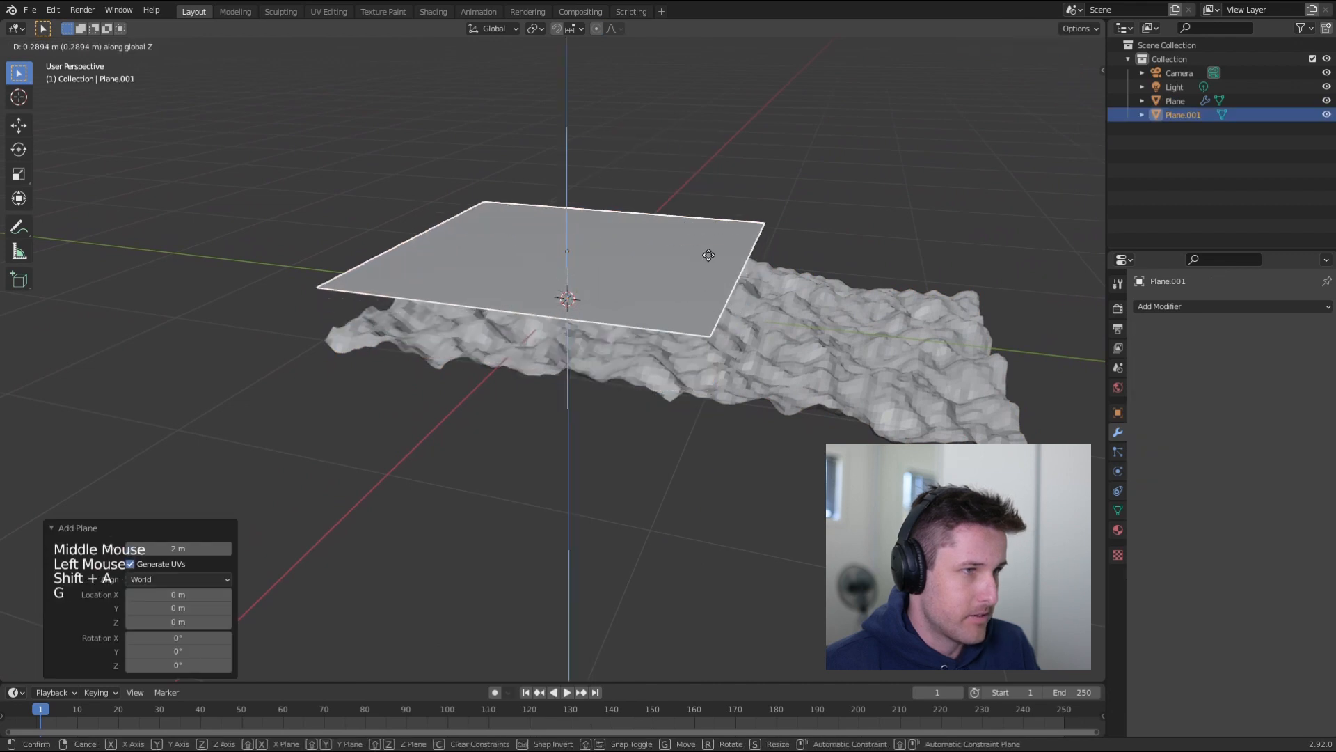
{"action": "left_click", "coordinate": [670, 249]}
{"action": "right_click", "coordinate": [579, 252]}
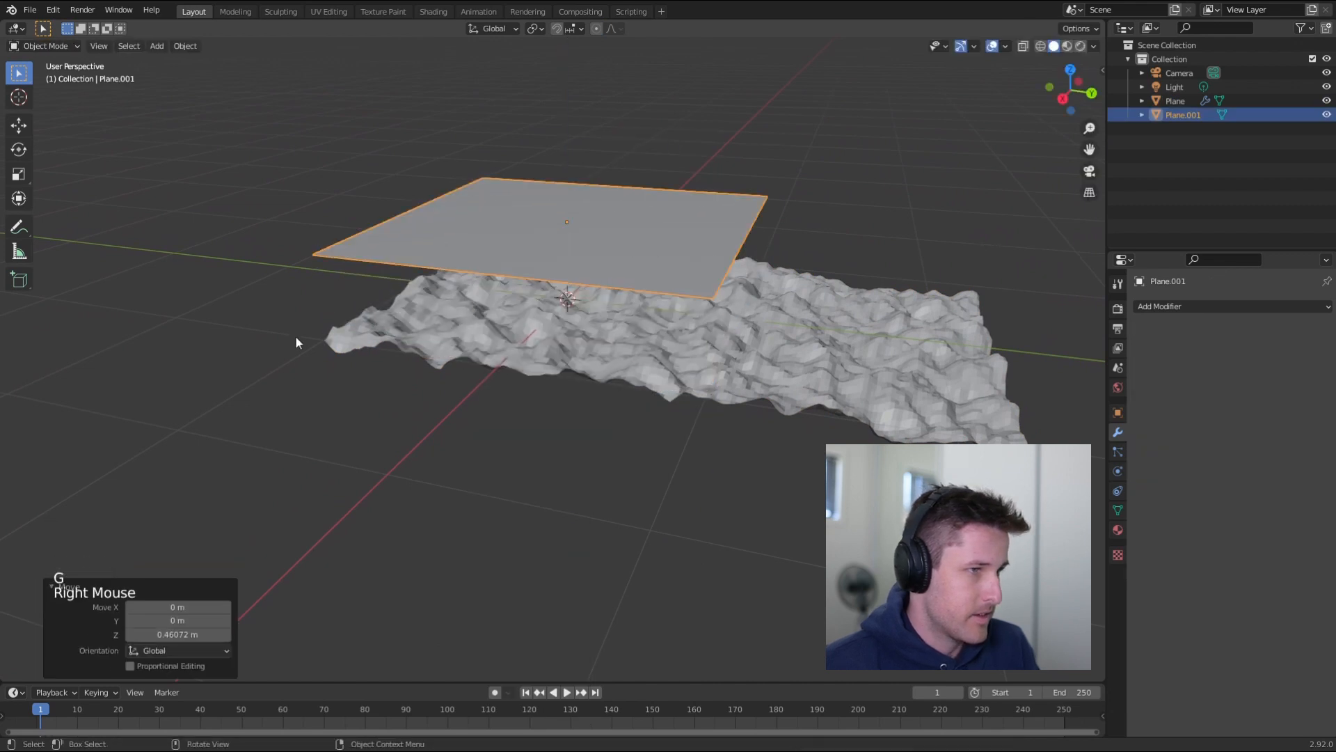
- Enter edit mode on the second plane and subdivide it with 20 cuts
{"action": "key", "text": "Tab"}
{"action": "right_click", "coordinate": [289, 349]}
{"action": "left_click", "coordinate": [293, 350]}
{"action": "left_click", "coordinate": [191, 575]}
{"action": "type", "text": "20"}
{"action": "key", "text": "Return"}
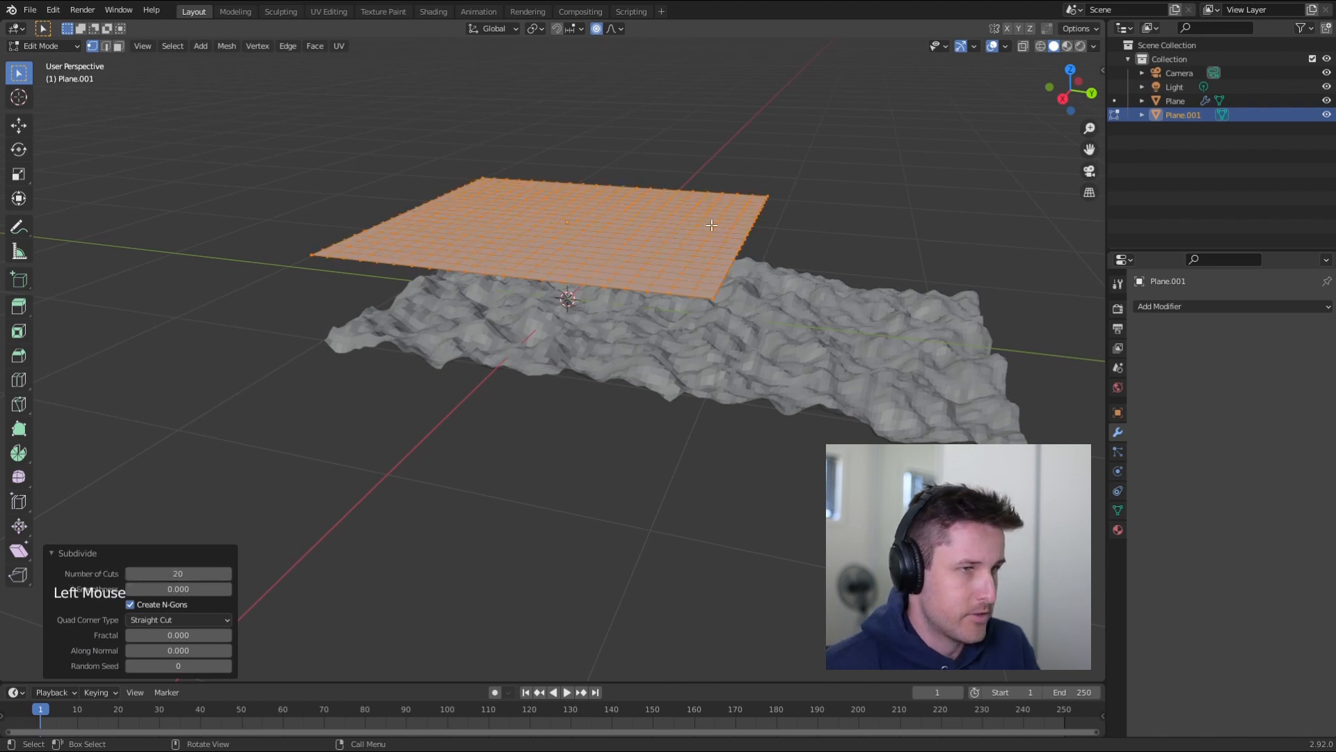
- Extrude the edge vertices of the second plane outward by about 1.07 m along Y
{"action": "middle_click_drag", "start_coordinate": [668, 314], "coordinate": [727, 274]}
{"action": "left_click_drag", "start_coordinate": [754, 164], "coordinate": [811, 252]}
{"action": "key", "text": "e"}
{"action": "left_click", "coordinate": [798, 424]}
{"action": "middle_click_drag", "start_coordinate": [798, 423], "coordinate": [781, 374]}
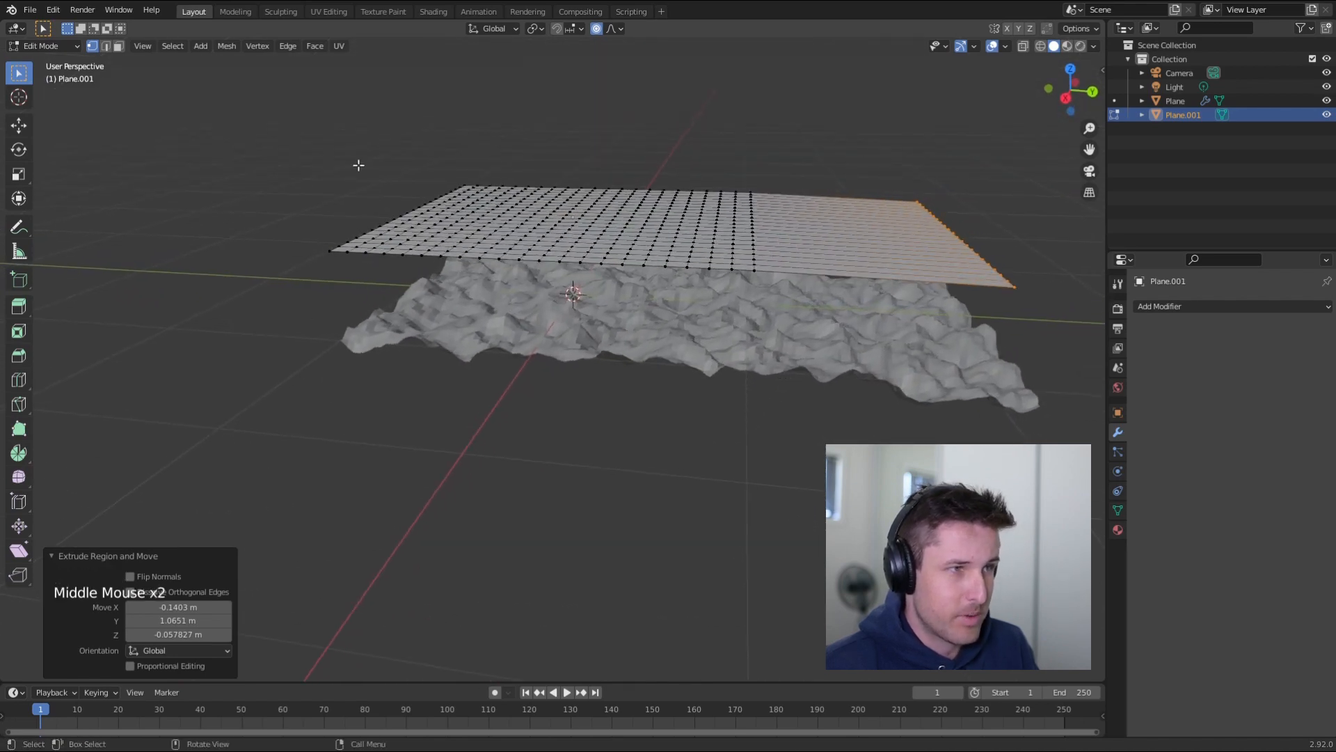
{"action": "key", "text": "Tab"}
{"action": "key", "text": "Tab"}
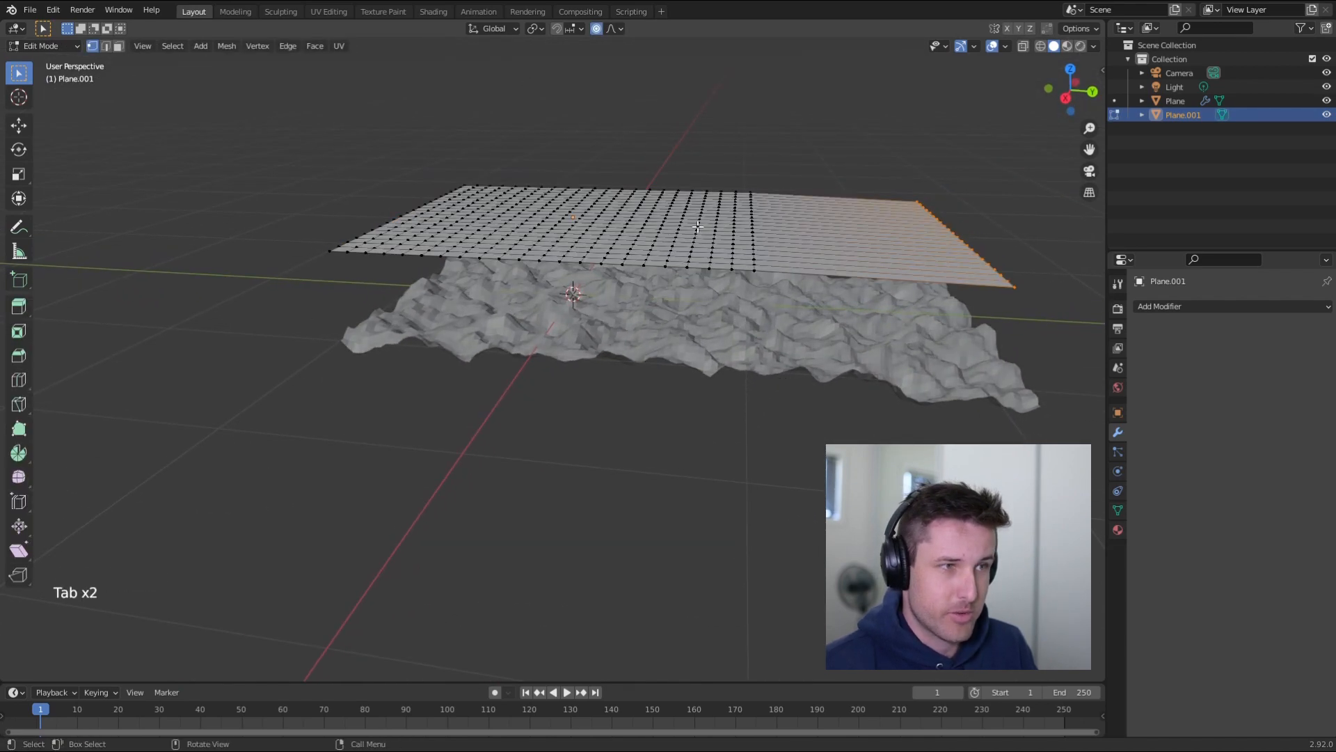
{"action": "middle_click_drag", "start_coordinate": [783, 271], "coordinate": [689, 365], "text": "shift"}
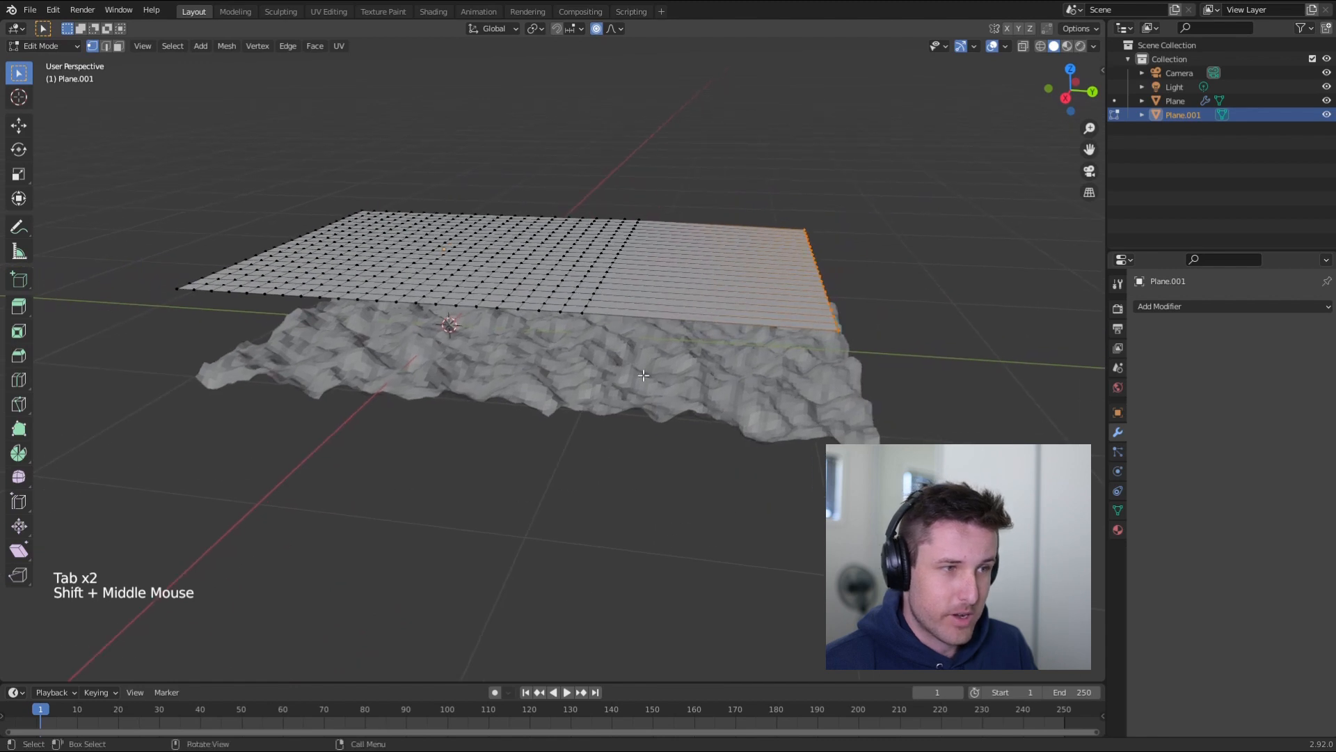
- In object mode, add a Displace modifier to the second plane and assign it the existing Clouds texture
{"action": "left_click", "coordinate": [1176, 307]}
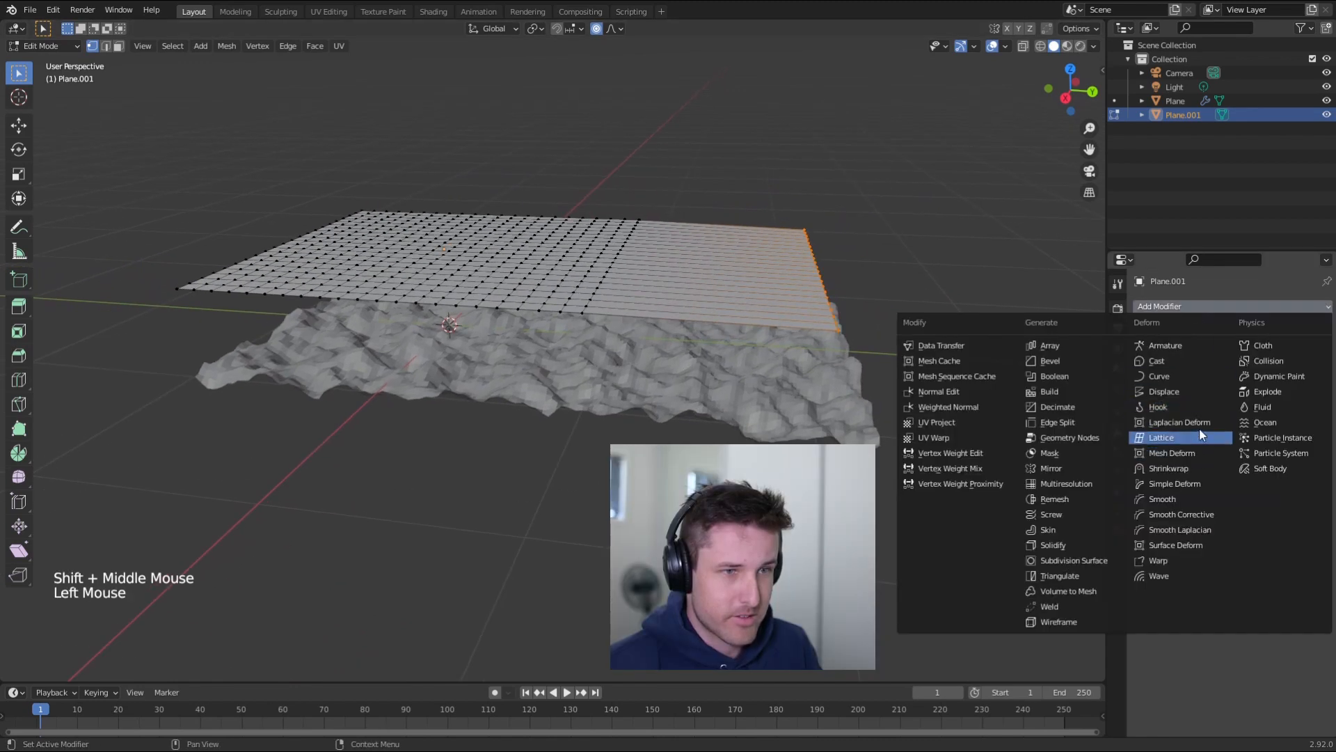
{"action": "key", "text": "Escape"}
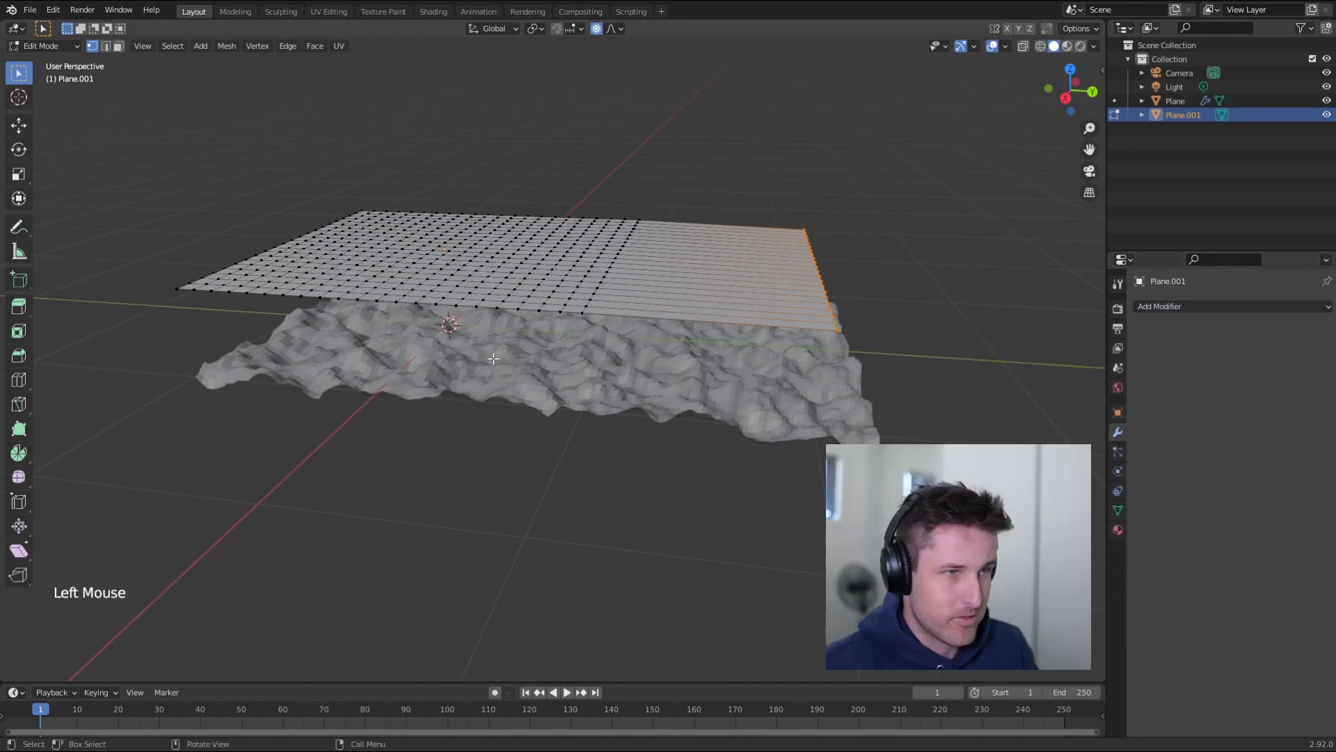
{"action": "key", "text": "Tab"}
{"action": "left_click", "coordinate": [1224, 311]}
{"action": "left_click", "coordinate": [1189, 387]}
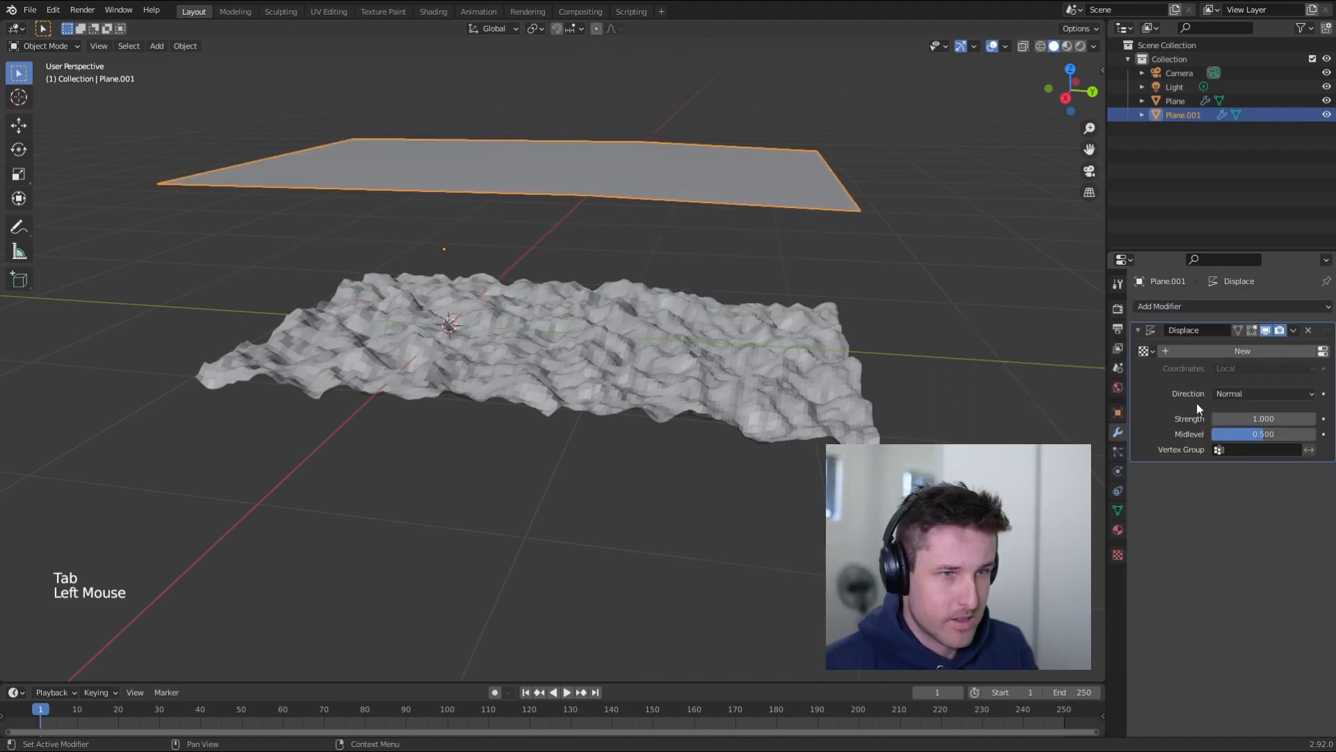
{"action": "left_click", "coordinate": [1143, 350]}
{"action": "left_click", "coordinate": [1171, 374]}
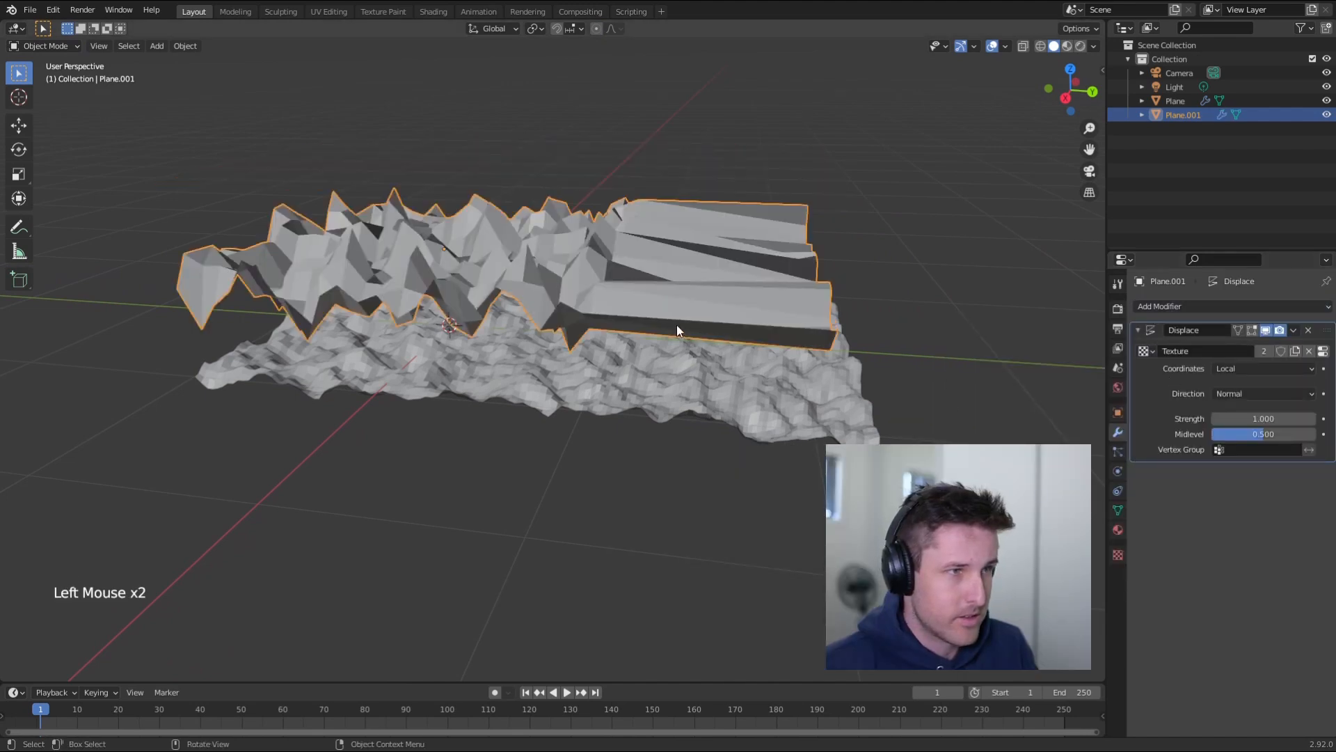
{"action": "middle_click_drag", "start_coordinate": [676, 325], "coordinate": [405, 248]}
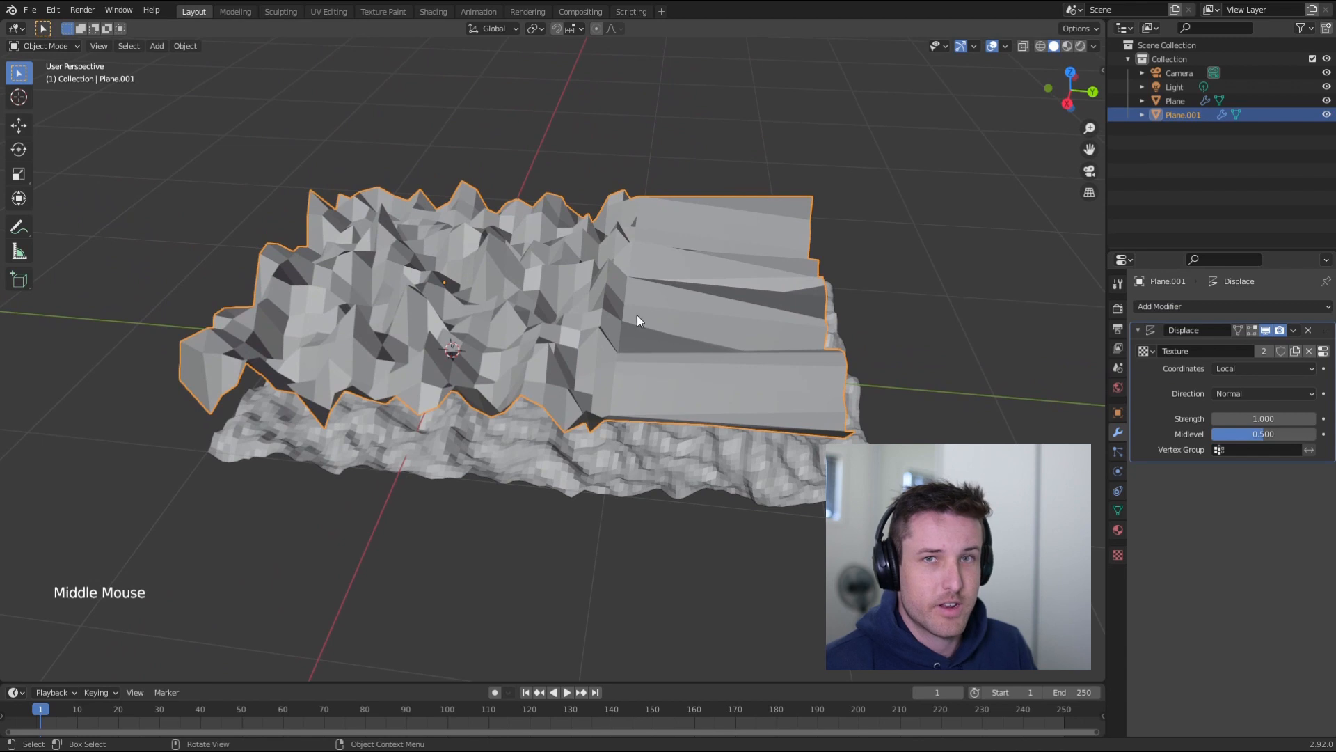
- Delete the second plane
{"action": "scroll", "coordinate": [645, 292], "scroll_direction": "up", "scroll_amount": 1}
{"action": "middle_click", "coordinate": [645, 279]}
{"action": "scroll", "coordinate": [645, 274], "scroll_direction": "down", "scroll_amount": 1}
{"action": "key", "text": "x"}
{"action": "left_click", "coordinate": [644, 276]}
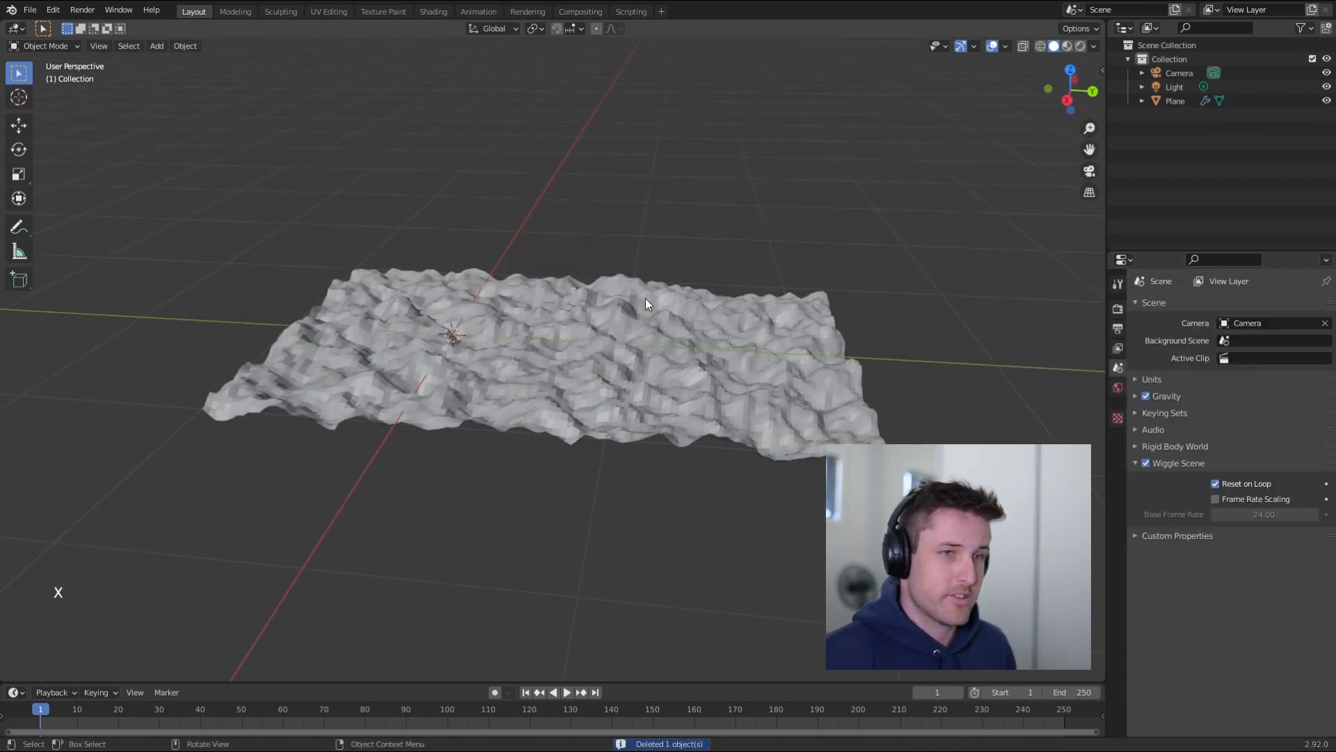
- Select the original plane, try a Subdivision viewport level of 4, and set it back to 6
{"action": "left_click", "coordinate": [647, 303]}
{"action": "left_click", "coordinate": [1196, 371]}
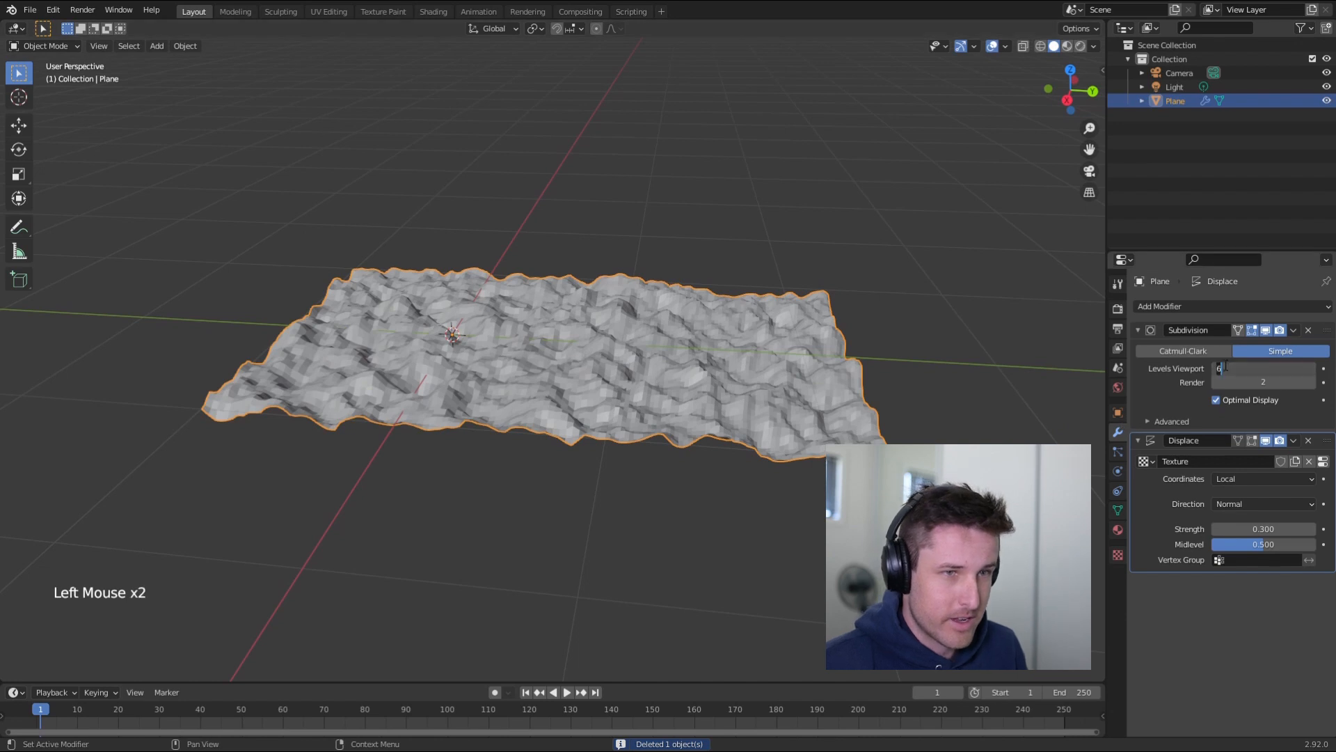
{"action": "left_click", "coordinate": [1218, 368]}
{"action": "left_click", "coordinate": [1217, 369]}
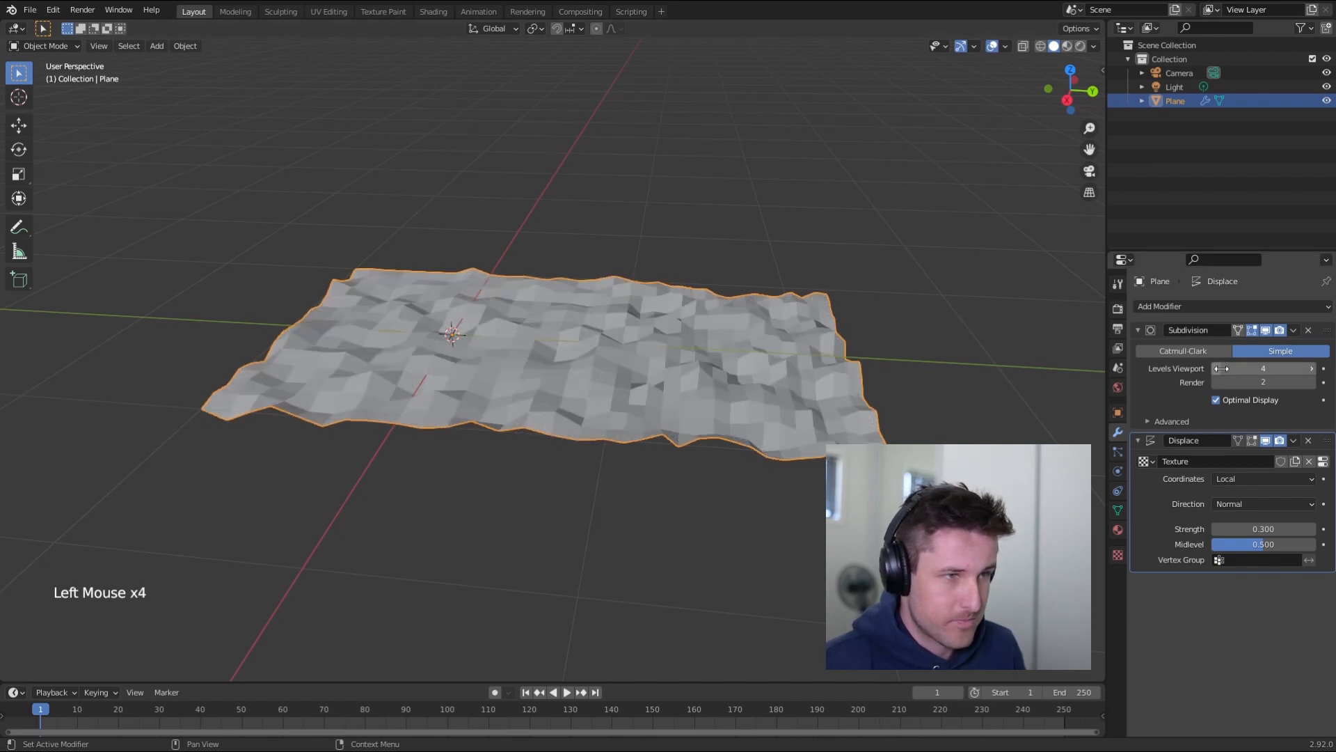
{"action": "left_click", "coordinate": [1312, 368]}
{"action": "left_click", "coordinate": [1311, 368]}
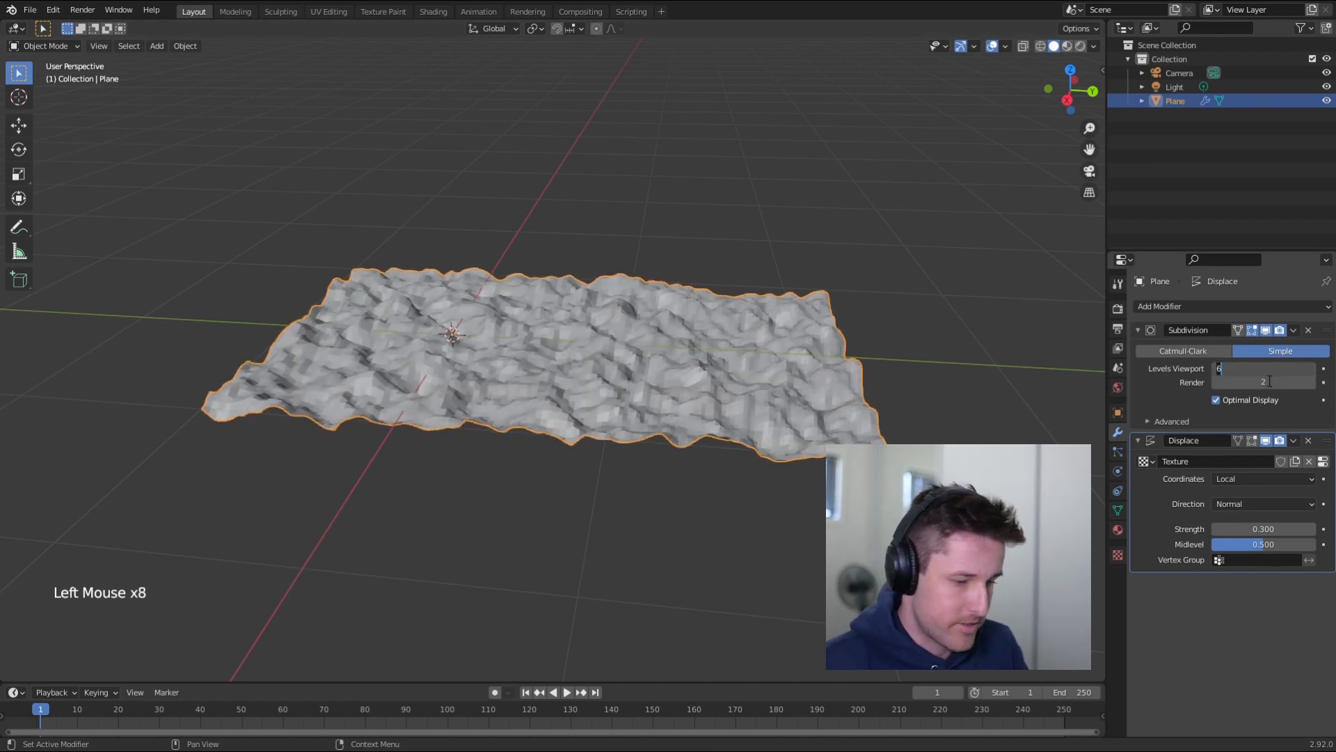
- Try to set the render level of the Subdivision modifier to 6
{"action": "left_click", "coordinate": [1266, 381]}
{"action": "type", "text": "6"}
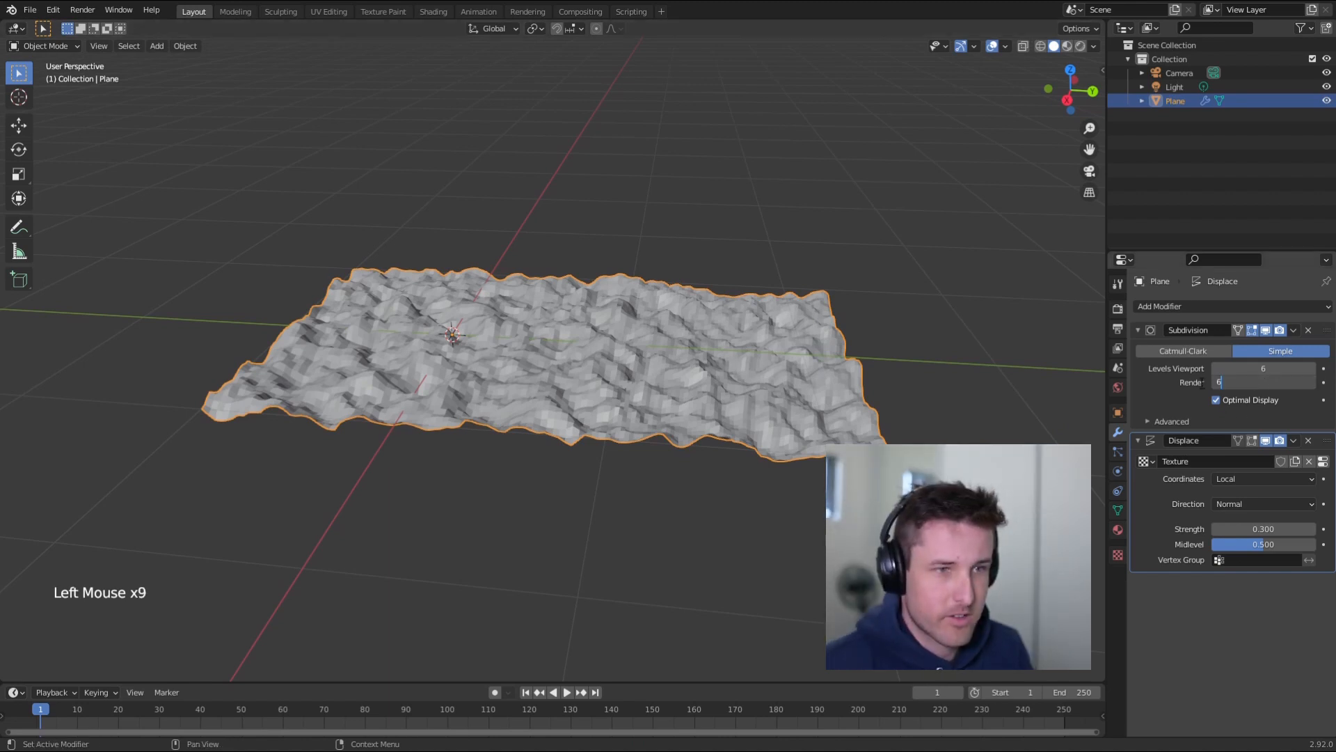
{"action": "left_click", "coordinate": [1257, 383]}
{"action": "key", "text": "Return"}
{"action": "middle_click_drag", "start_coordinate": [349, 349], "coordinate": [556, 286]}
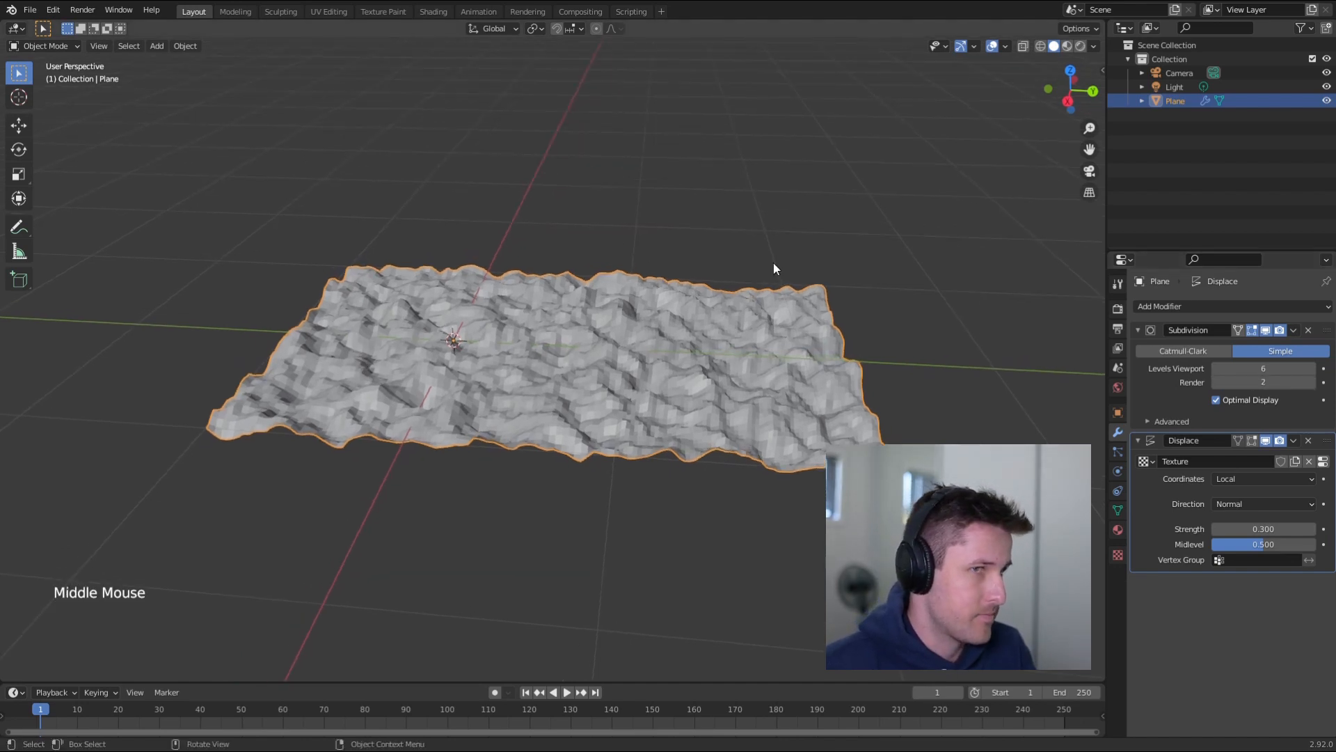
- View the displaced plane through the scene camera with the camera frame filling the viewport
{"action": "left_click", "coordinate": [1089, 171]}
{"action": "left_click", "coordinate": [1089, 171]}
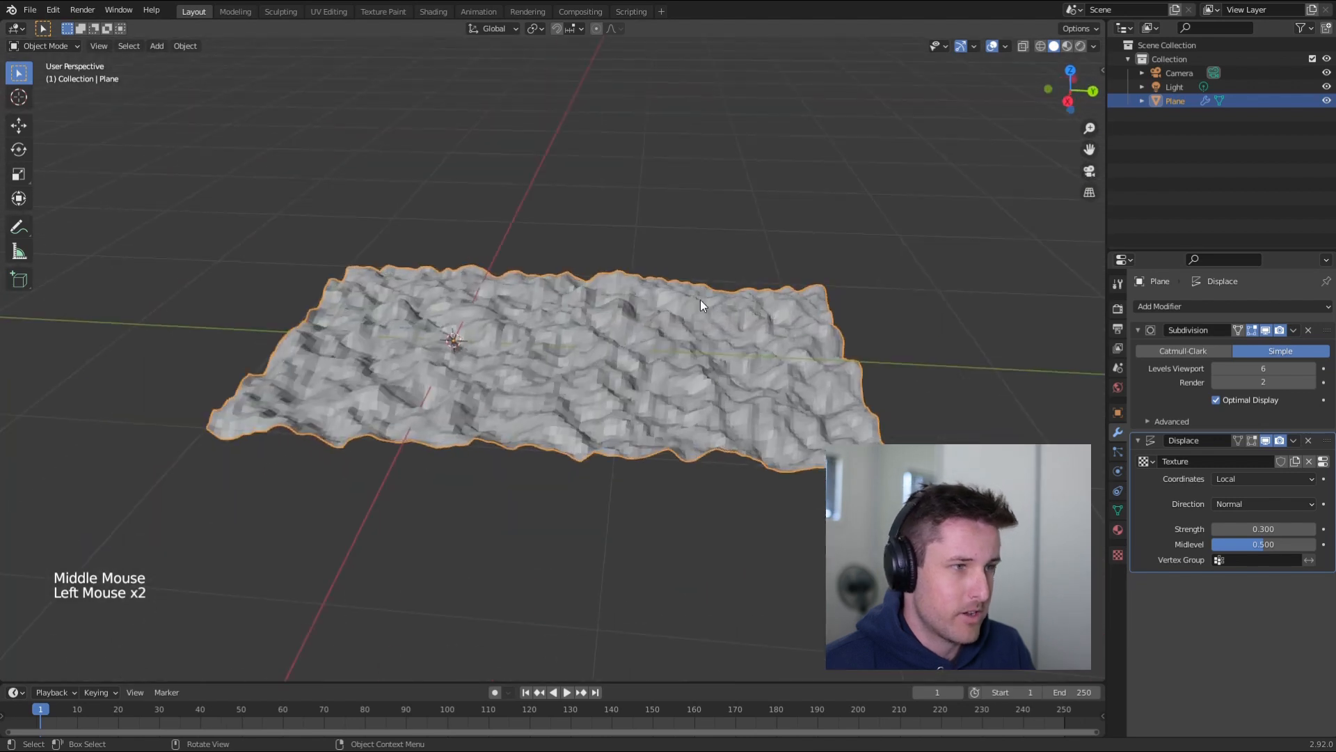
{"action": "key", "text": "grave"}
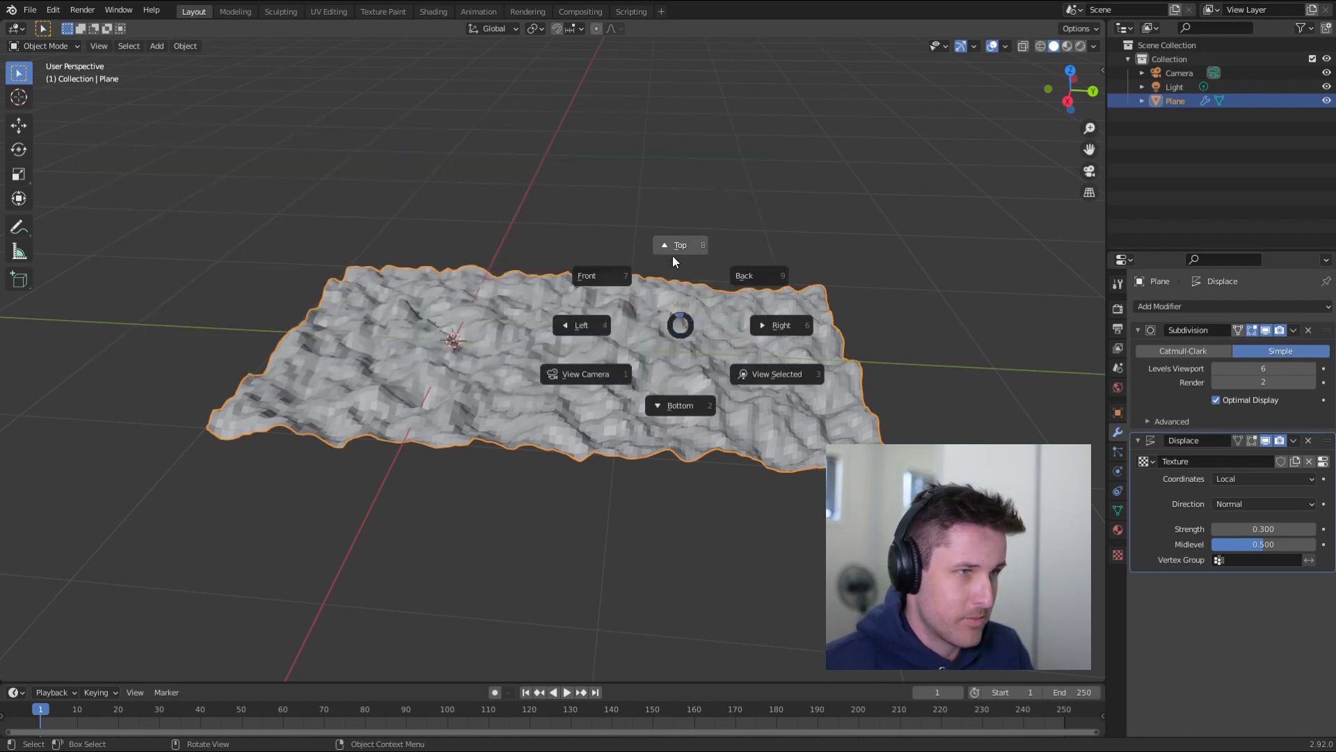
{"action": "left_click", "coordinate": [612, 374]}
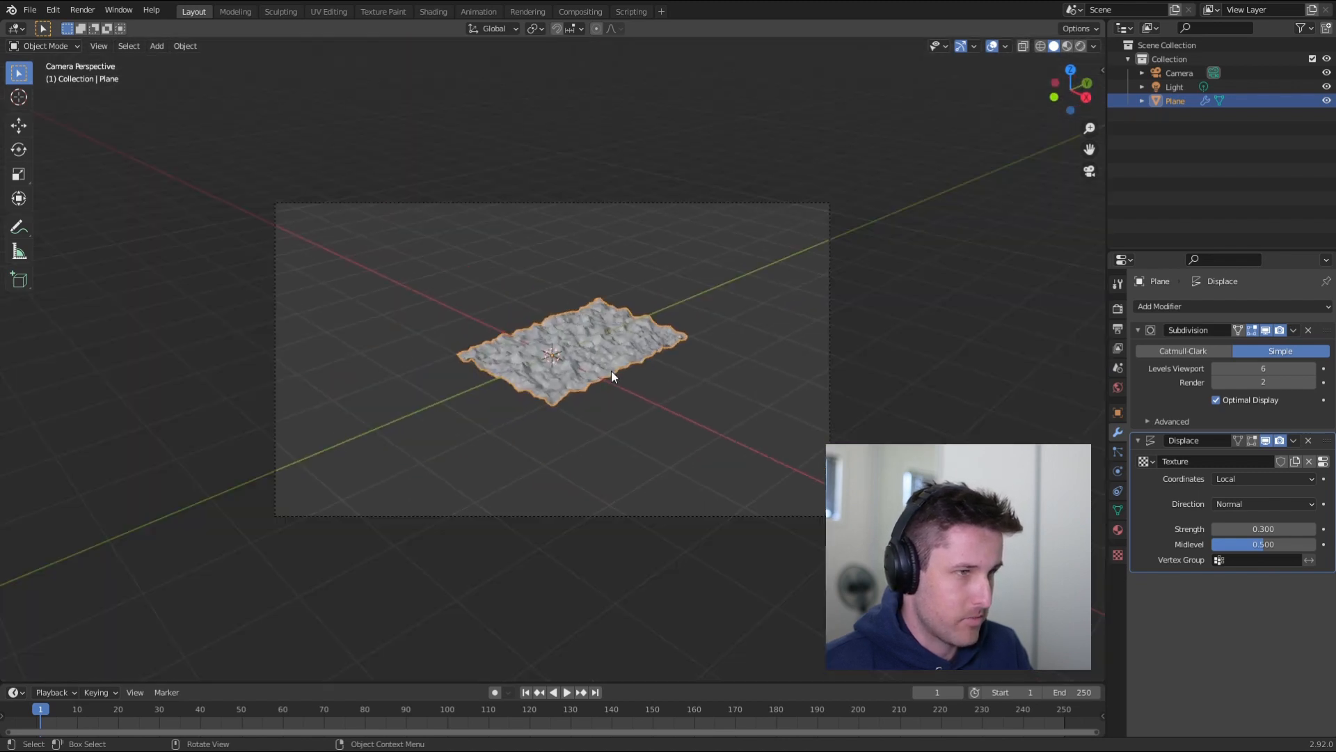
{"action": "scroll", "coordinate": [566, 374], "scroll_direction": "up", "scroll_amount": 1}
{"action": "scroll", "coordinate": [594, 325], "scroll_direction": "up", "scroll_amount": 4}
{"action": "scroll", "coordinate": [611, 317], "scroll_direction": "down", "scroll_amount": 2}
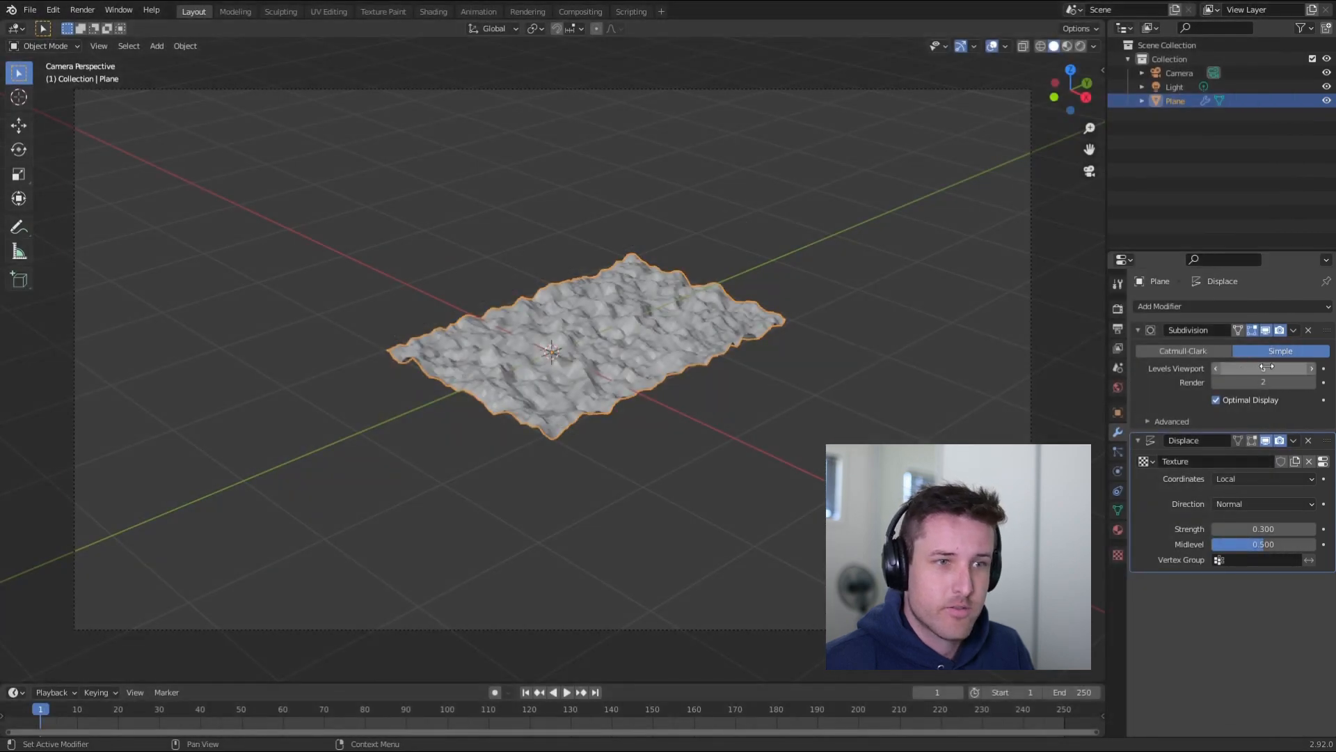
- Set the Subdivision modifier's render level to 6 and render the scene to check the displaced plane
{"action": "left_click", "coordinate": [1298, 382]}
{"action": "key", "text": "Return"}
{"action": "middle_click_drag", "start_coordinate": [907, 303], "coordinate": [716, 378]}
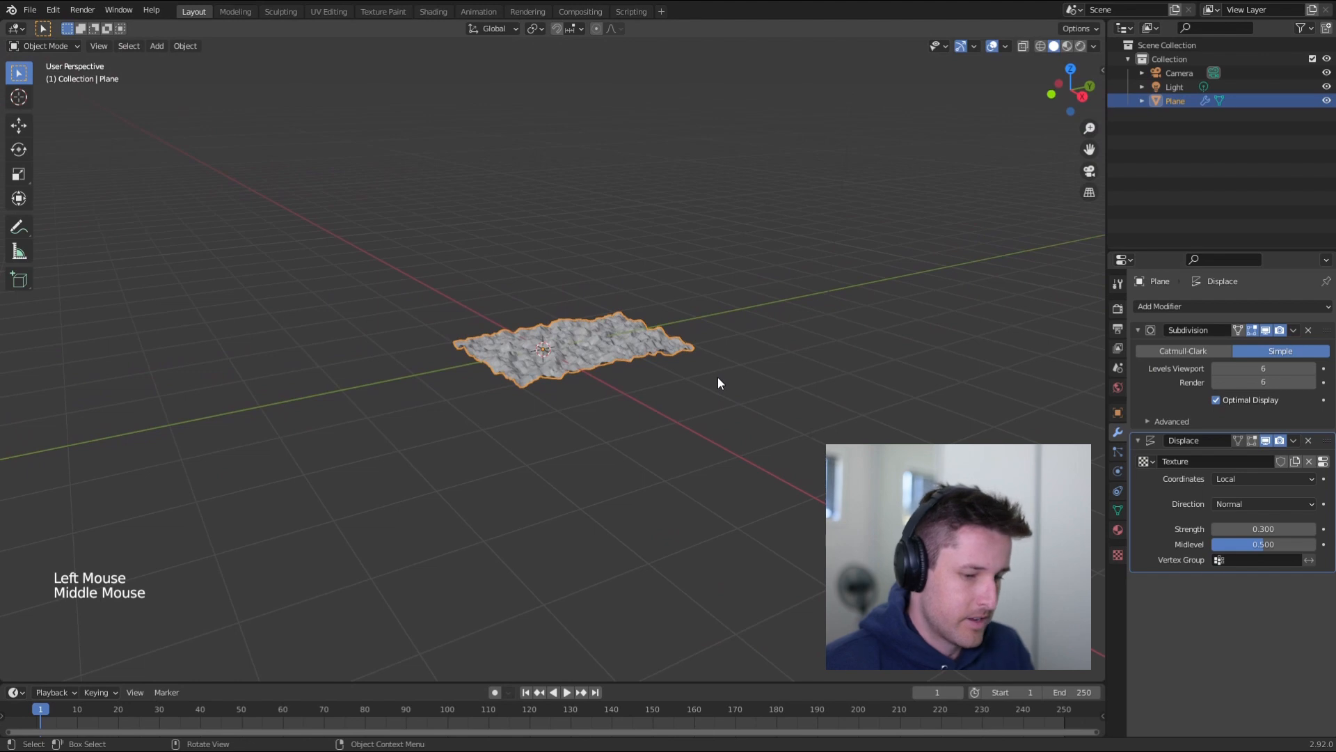
{"action": "key", "text": "F12"}
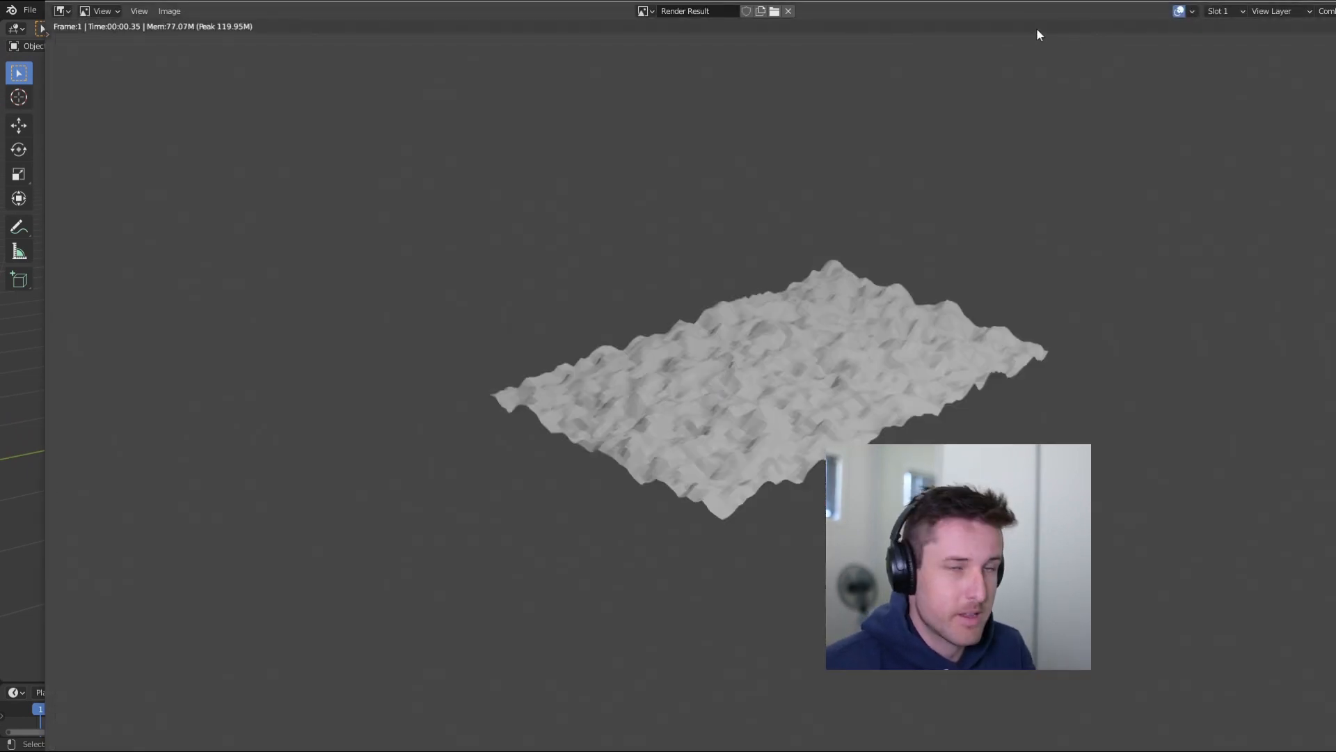
{"action": "key", "text": "Escape"}
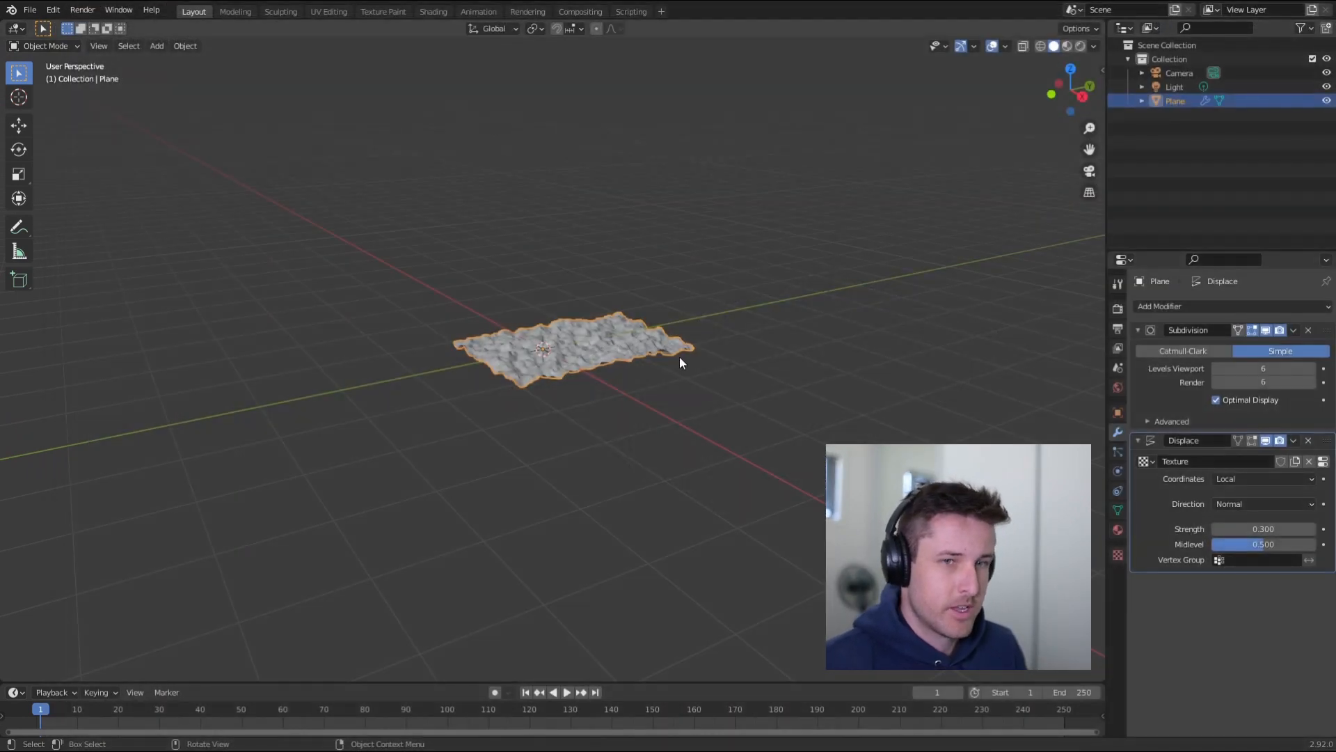
- Set the Clouds texture size to 1.75 to give the plane broad, smooth undulations
{"action": "middle_click_drag", "start_coordinate": [663, 349], "coordinate": [626, 334]}
{"action": "scroll", "coordinate": [626, 334], "scroll_direction": "up", "scroll_amount": 4}
{"action": "middle_click_drag", "start_coordinate": [627, 334], "coordinate": [612, 327]}
{"action": "left_click", "coordinate": [1118, 555]}
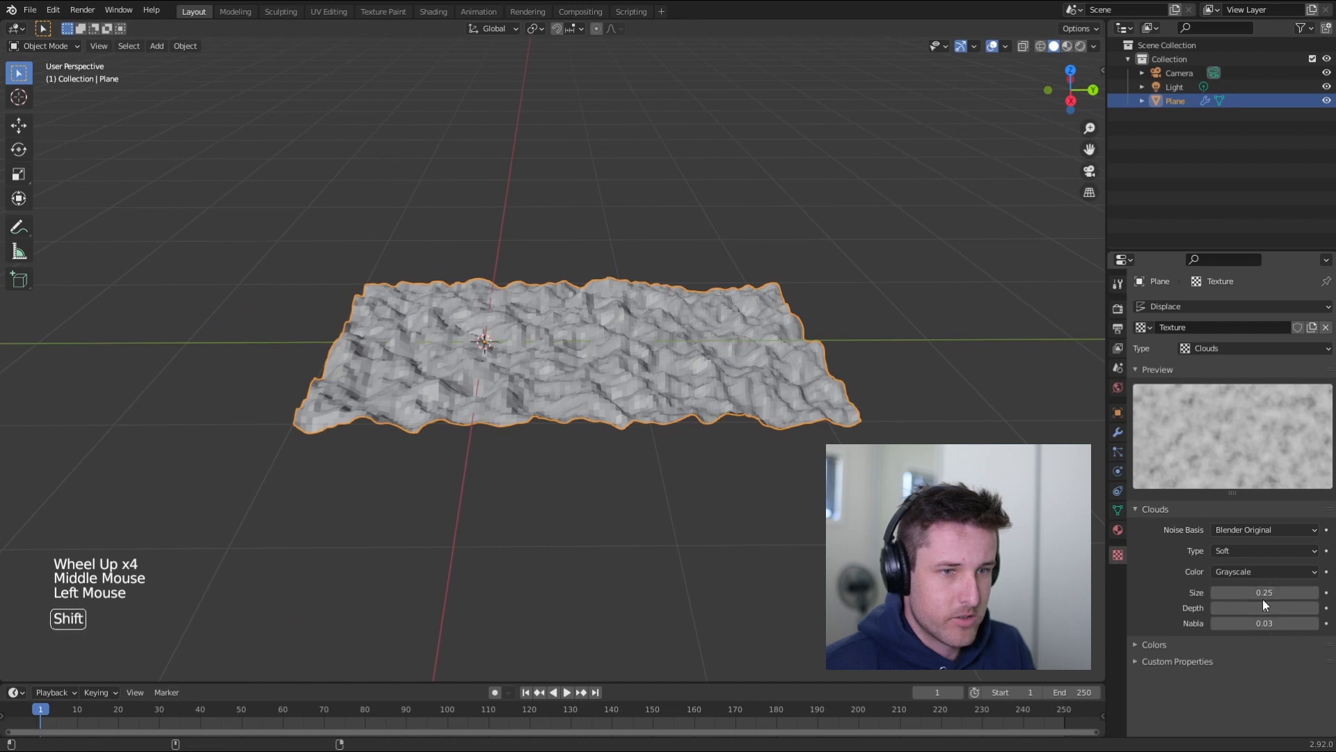
{"action": "middle_click_drag", "start_coordinate": [599, 455], "coordinate": [592, 418]}
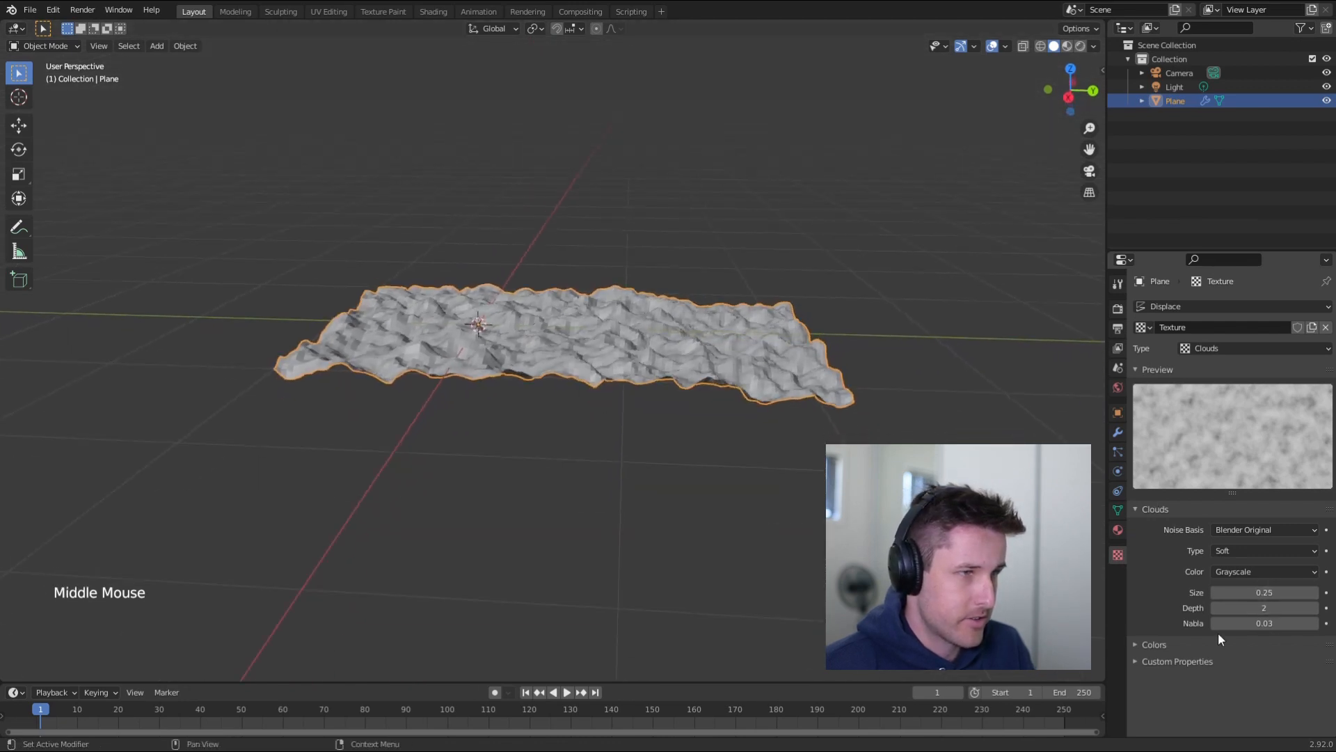
{"action": "left_click_drag", "start_coordinate": [1270, 597], "coordinate": [1321, 597]}
{"action": "middle_click_drag", "start_coordinate": [647, 532], "coordinate": [611, 481]}
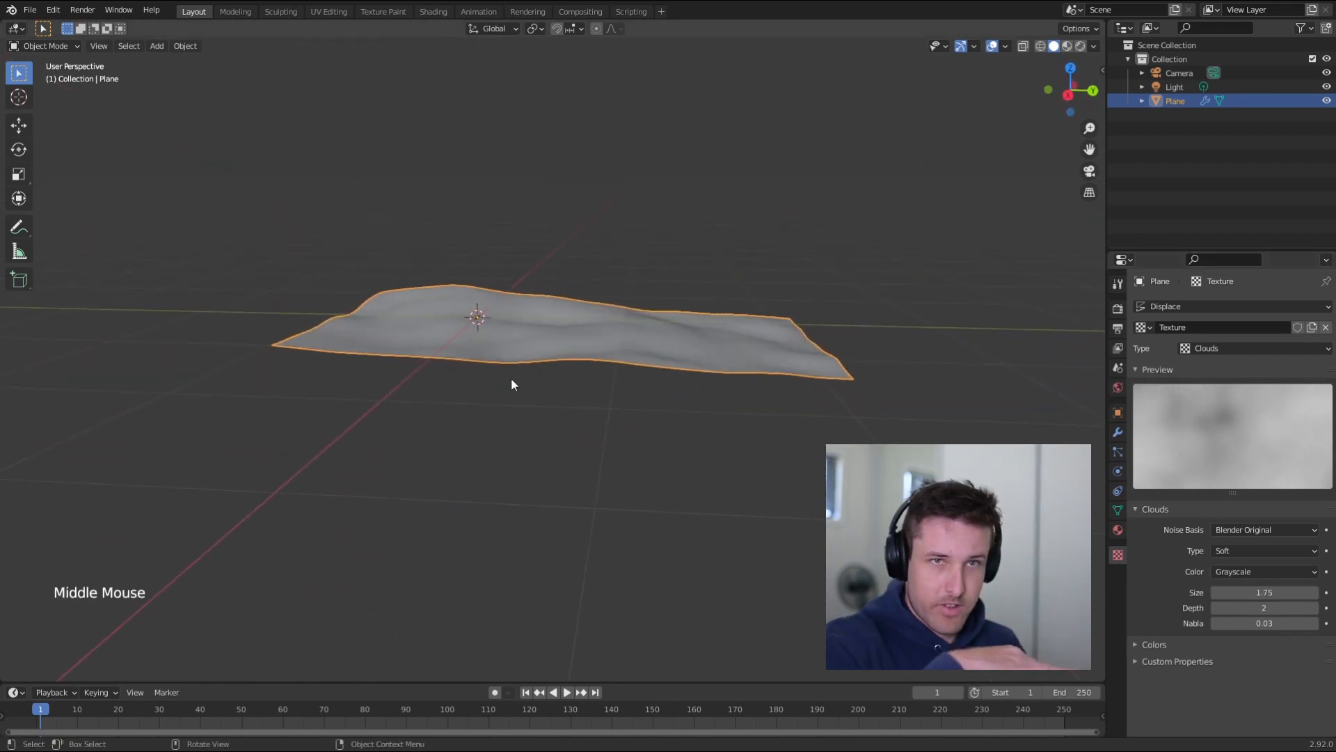
- Add a cube mesh at the 3D cursor
{"action": "mouse_move", "coordinate": [511, 381]}
{"action": "middle_mouse_down"}
{"action": "mouse_move", "coordinate": [529, 462]}
{"action": "mouse_move", "coordinate": [533, 418]}
{"action": "mouse_move", "coordinate": [518, 396]}
{"action": "middle_mouse_up"}
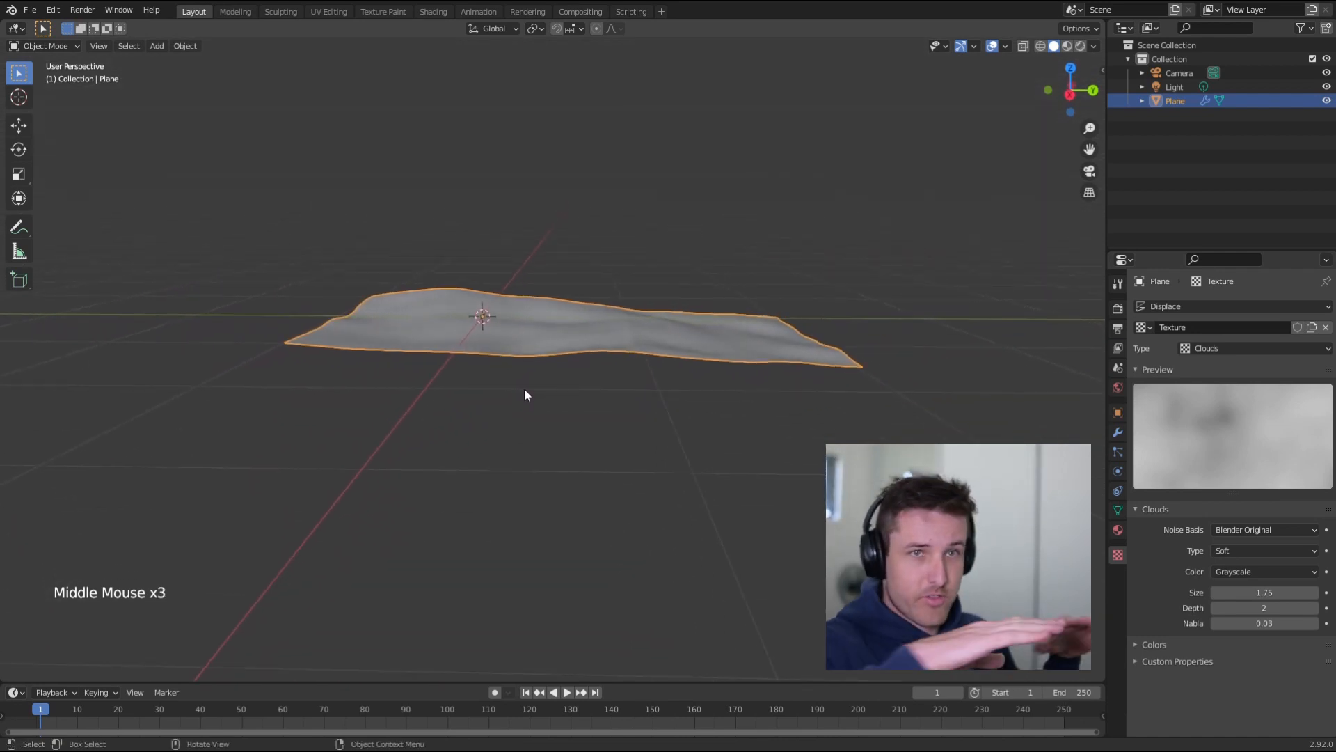
{"action": "scroll", "coordinate": [525, 390], "scroll_direction": "up", "scroll_amount": 3}
{"action": "scroll", "coordinate": [578, 390], "scroll_direction": "down", "scroll_amount": 2}
{"action": "middle_click_drag", "start_coordinate": [524, 391], "coordinate": [563, 431]}
{"action": "scroll", "coordinate": [572, 384], "scroll_direction": "down", "scroll_amount": 1}
{"action": "scroll", "coordinate": [570, 391], "scroll_direction": "down", "scroll_amount": 1}
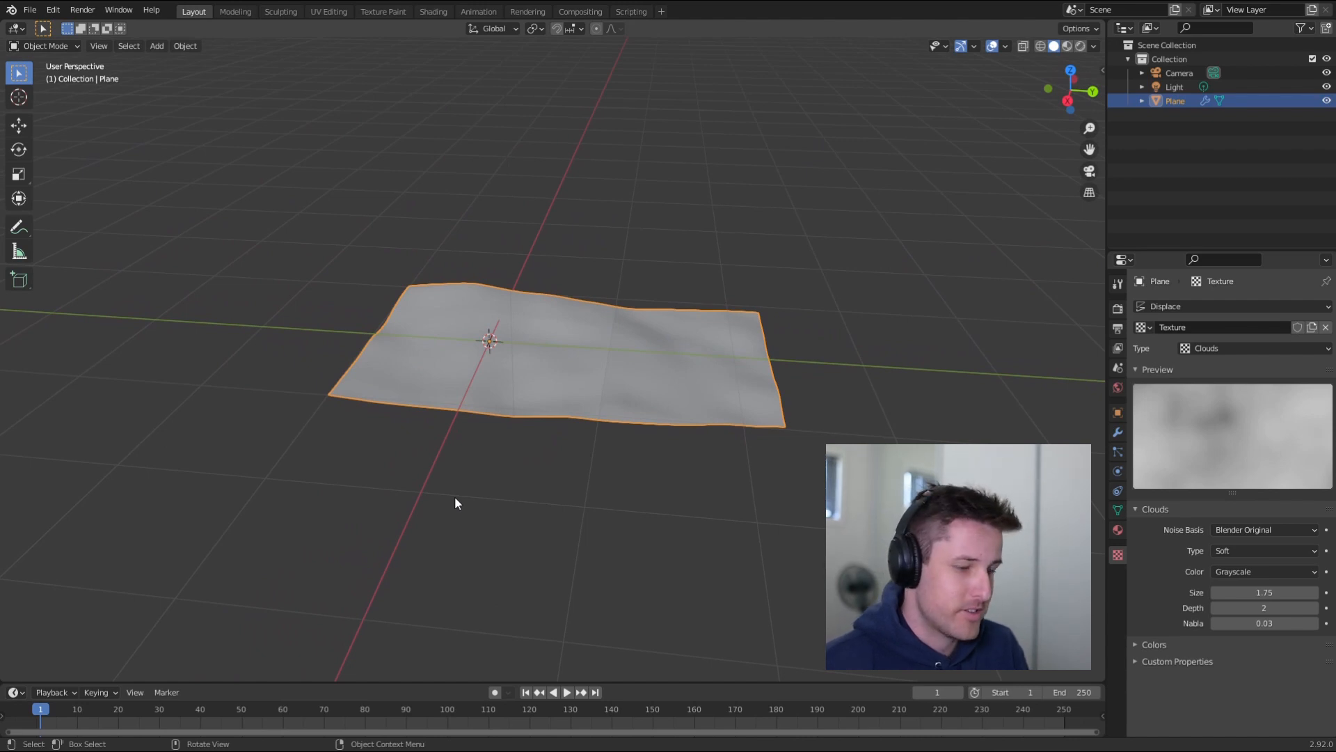
{"action": "middle_click_drag", "start_coordinate": [415, 476], "coordinate": [462, 457], "text": "shift"}
{"action": "key", "text": "shift+a"}
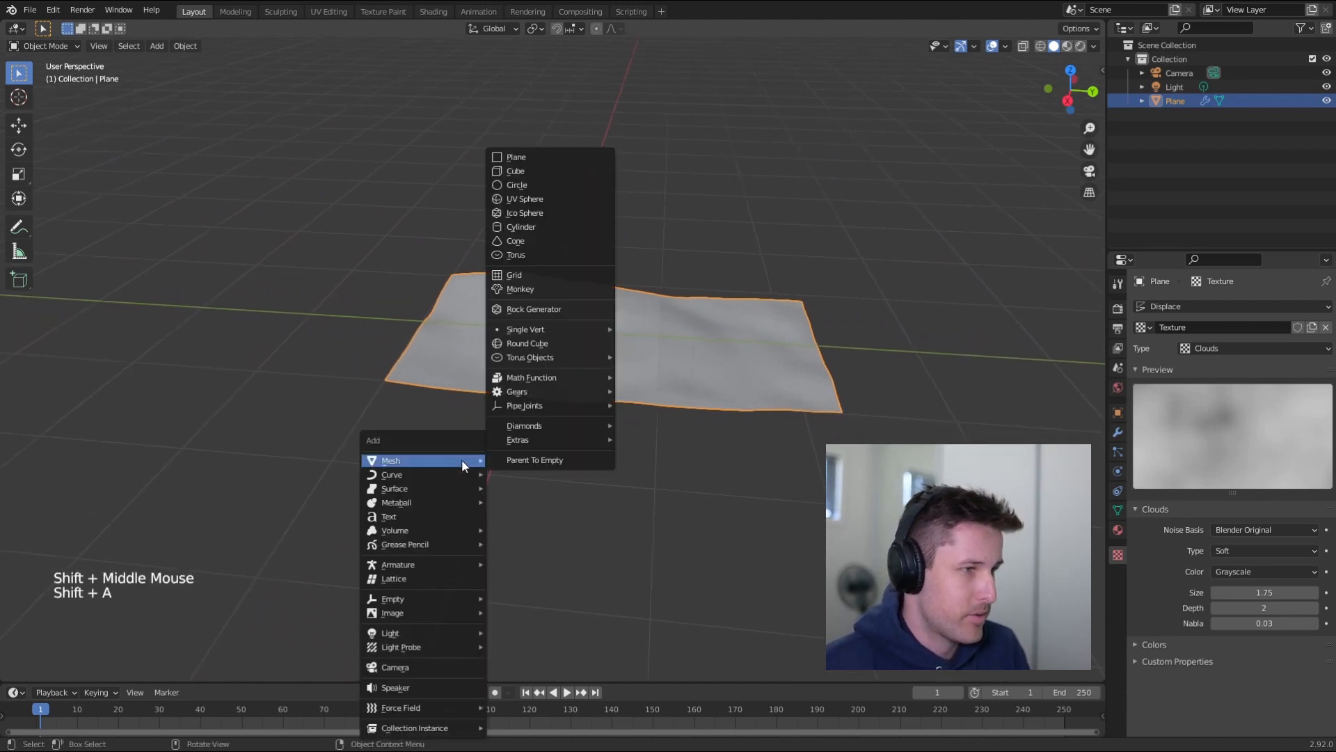
{"action": "mouse_move", "coordinate": [444, 461]}
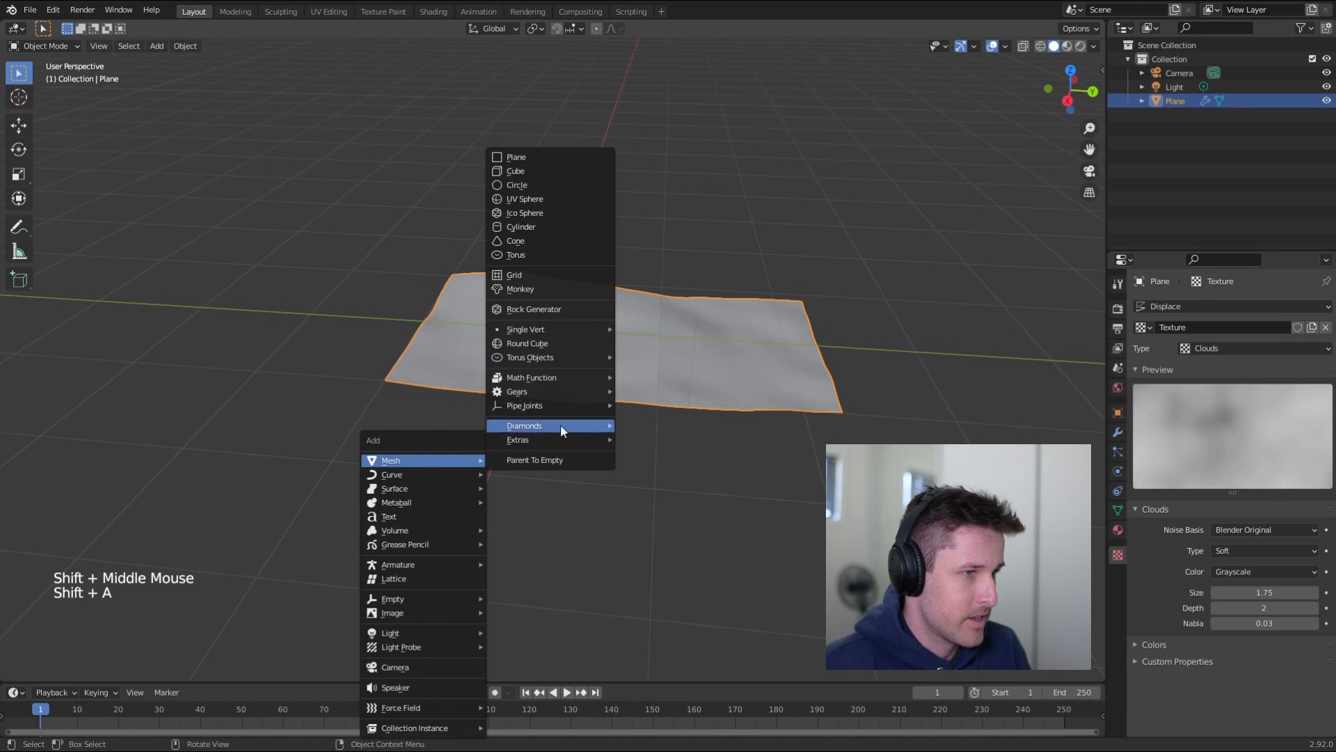
{"action": "left_click", "coordinate": [548, 171]}
{"action": "middle_click_drag", "start_coordinate": [598, 319], "coordinate": [591, 381]}
{"action": "scroll", "coordinate": [632, 343], "scroll_direction": "down", "scroll_amount": 2}
- Try a level 2 subdivision on the cube and remove the resulting modifier
{"action": "key", "text": "ctrl+2"}
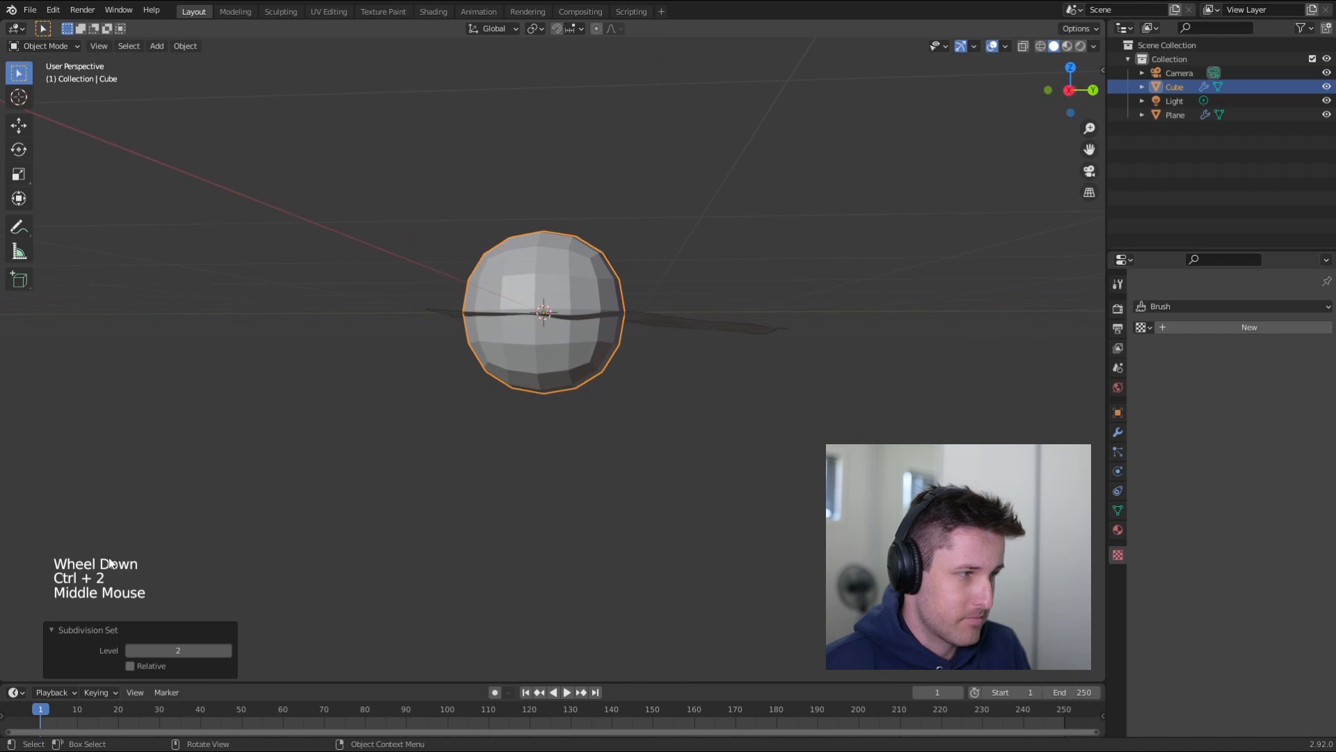
{"action": "left_click", "coordinate": [1118, 432]}
{"action": "left_click", "coordinate": [1308, 330]}
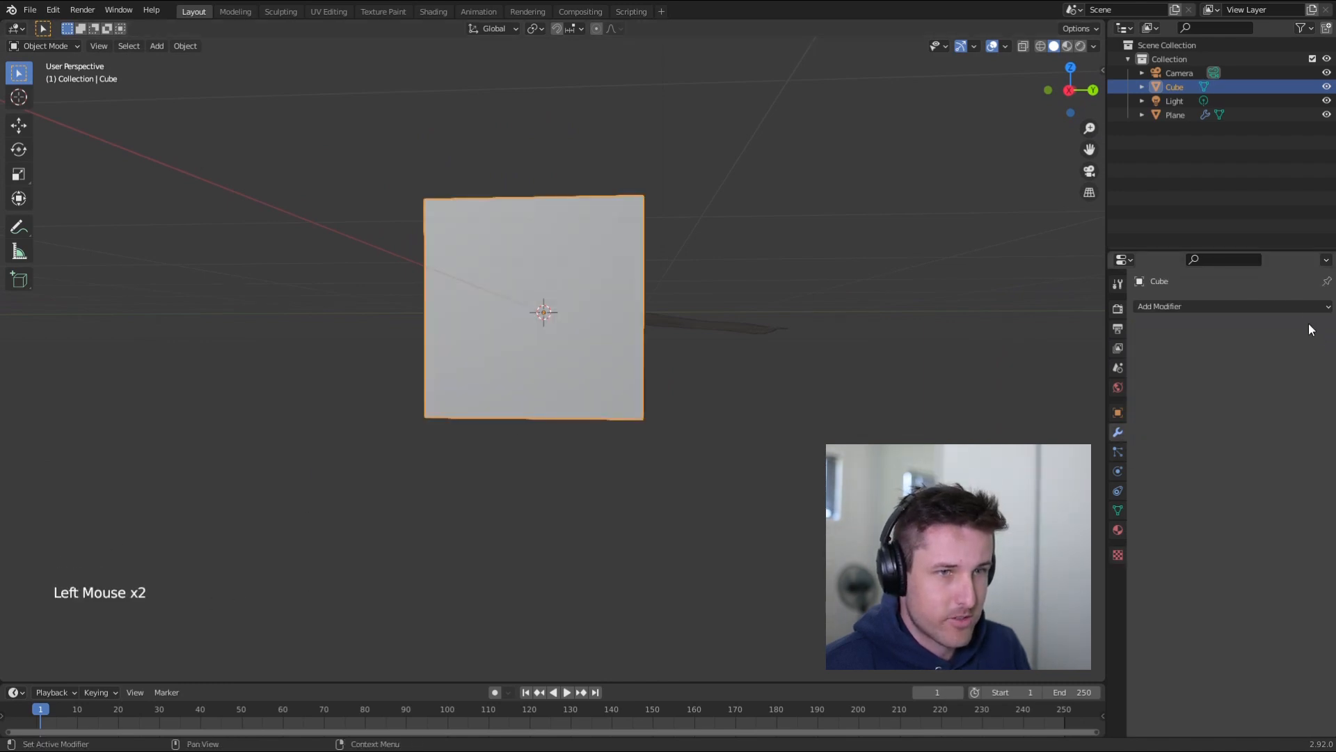
- Add a Catmull-Clark Subdivision Surface modifier with viewport level 2 to the cube and apply it
{"action": "left_click", "coordinate": [1277, 307]}
{"action": "left_click", "coordinate": [1087, 562]}
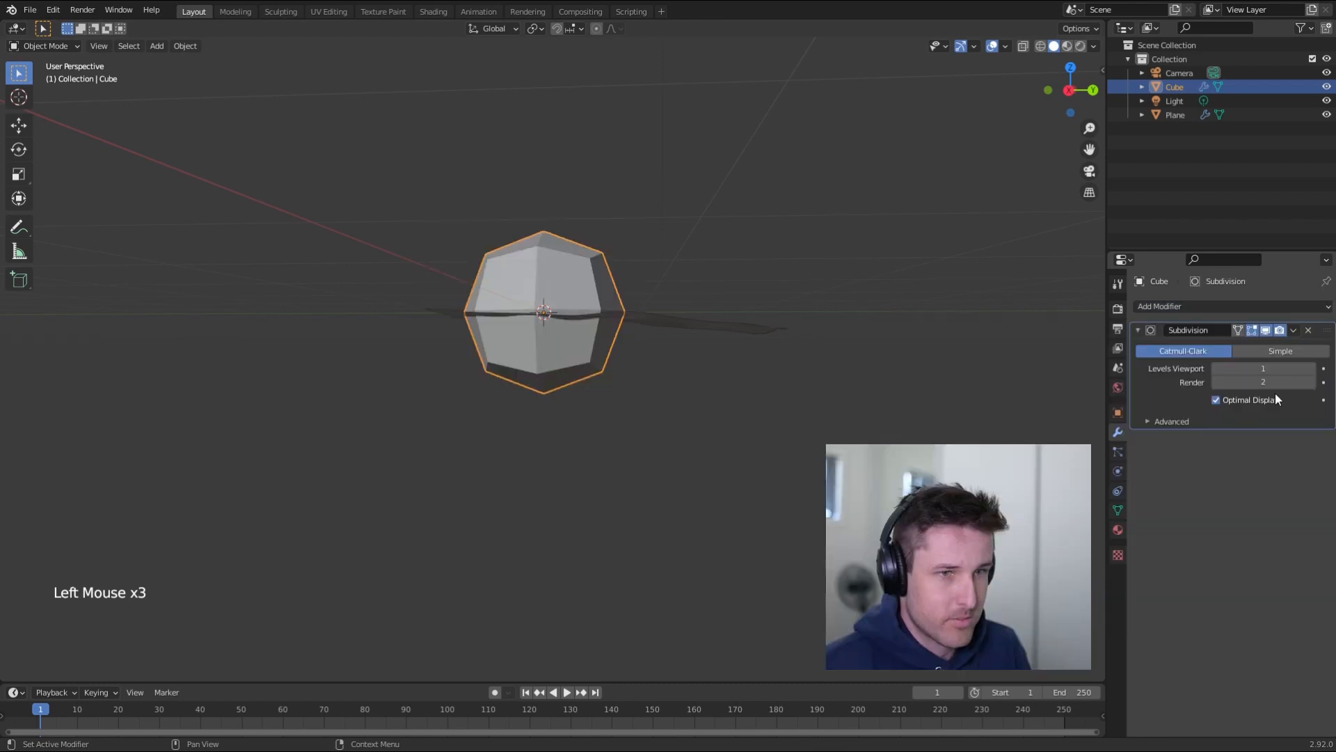
{"action": "left_click", "coordinate": [1311, 368]}
{"action": "middle_click_drag", "start_coordinate": [601, 313], "coordinate": [1044, 348]}
{"action": "left_click", "coordinate": [1294, 330]}
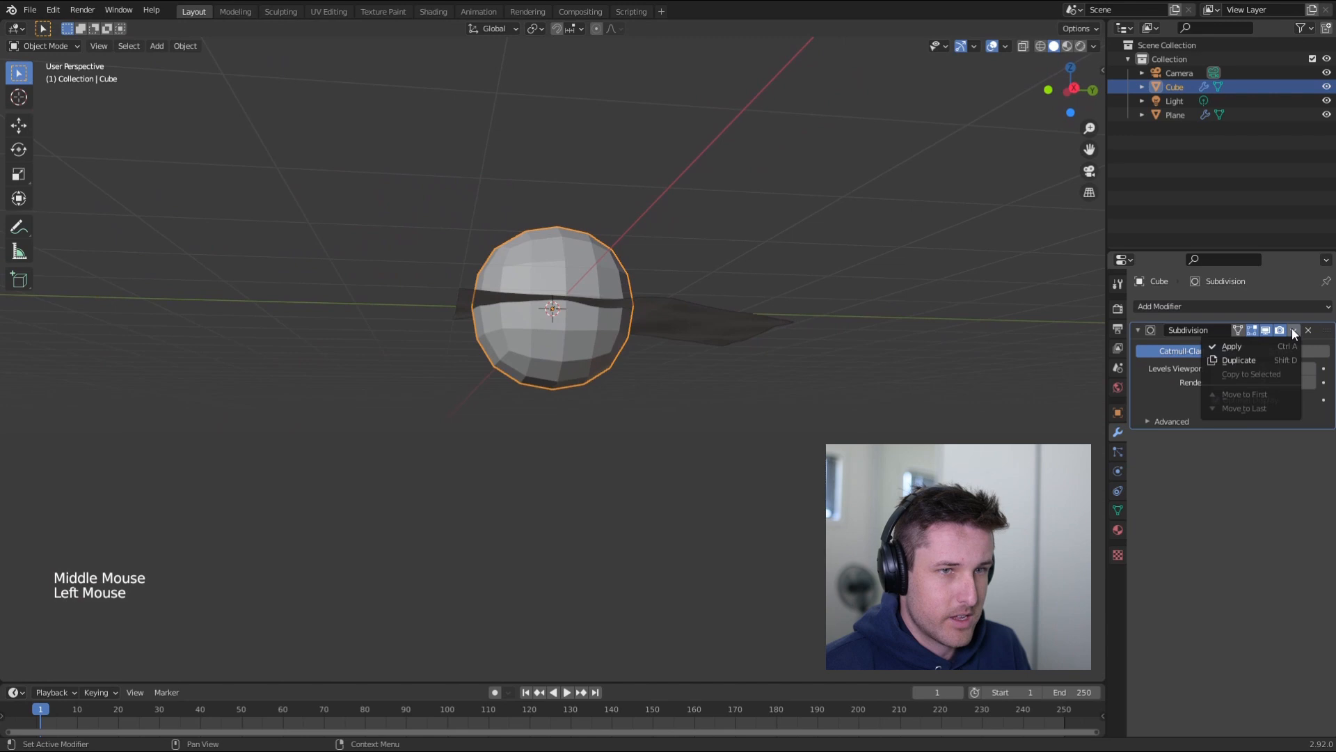
{"action": "left_click", "coordinate": [1176, 379]}
{"action": "key", "text": "ctrl+a"}
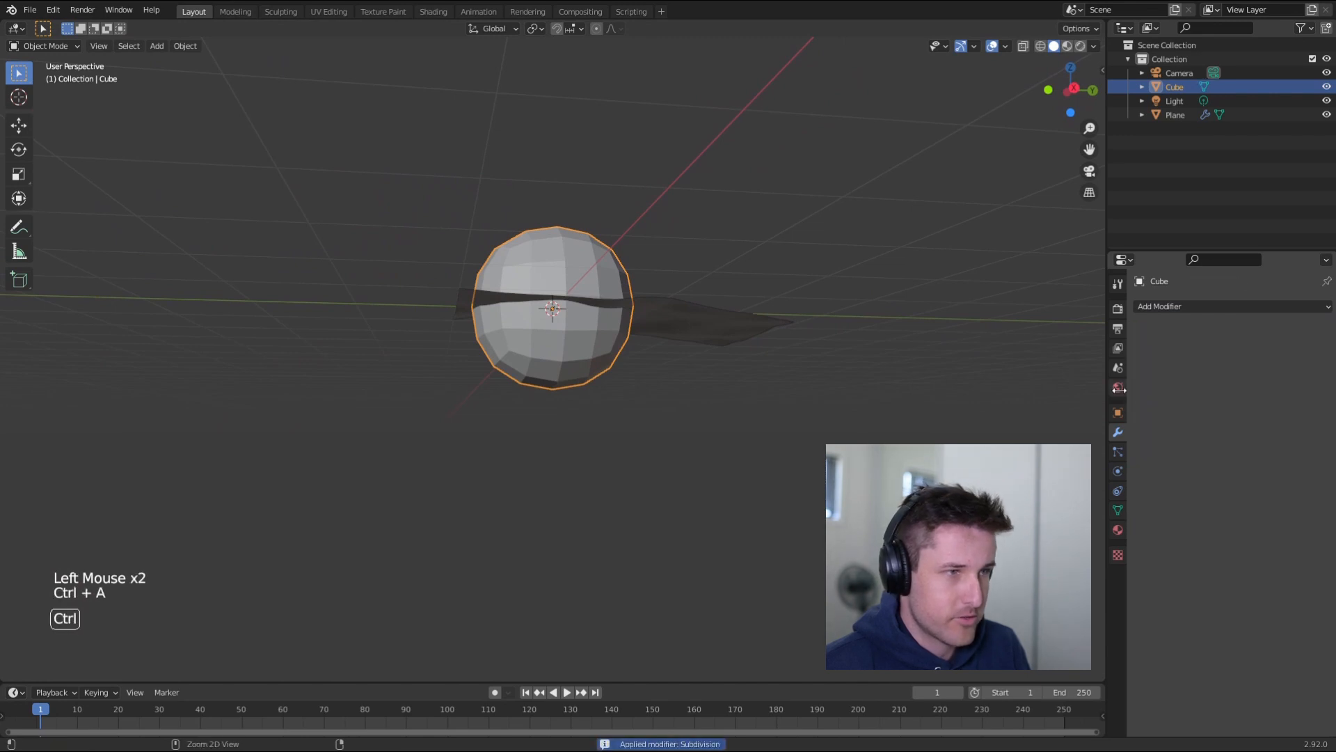
- Enter Edit Mode on the rounded cube and activate face selection with its underside in view
{"action": "mouse_move", "coordinate": [552, 414]}
{"action": "middle_mouse_down"}
{"action": "mouse_move", "coordinate": [552, 388]}
{"action": "mouse_move", "coordinate": [549, 405]}
{"action": "mouse_move", "coordinate": [646, 322]}
{"action": "mouse_move", "coordinate": [793, 337]}
{"action": "mouse_move", "coordinate": [573, 328]}
{"action": "mouse_move", "coordinate": [533, 394]}
{"action": "middle_mouse_up"}
{"action": "key", "text": "Tab"}
{"action": "key", "text": "Tab"}
{"action": "key", "text": "Tab"}
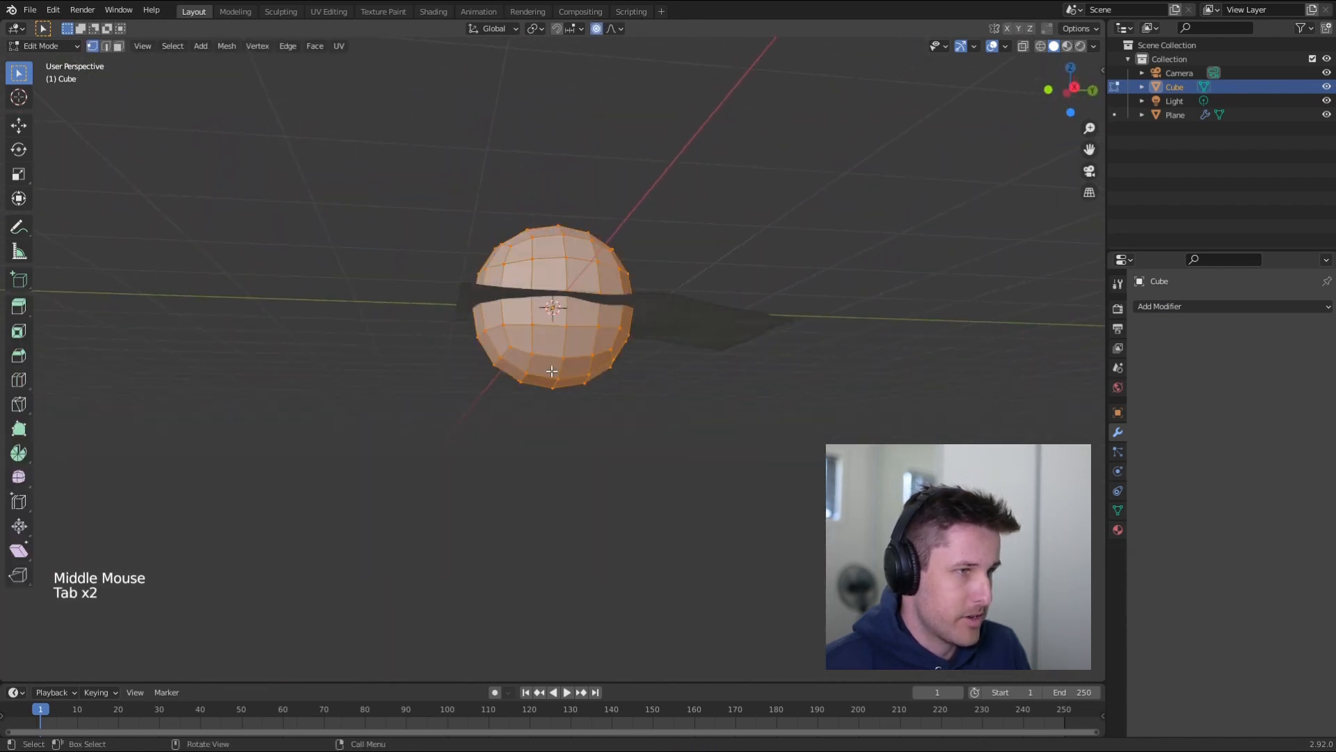
{"action": "scroll", "coordinate": [552, 371], "scroll_direction": "up", "scroll_amount": 4}
{"action": "middle_click_drag", "start_coordinate": [552, 371], "coordinate": [527, 291]}
{"action": "key", "text": "3"}
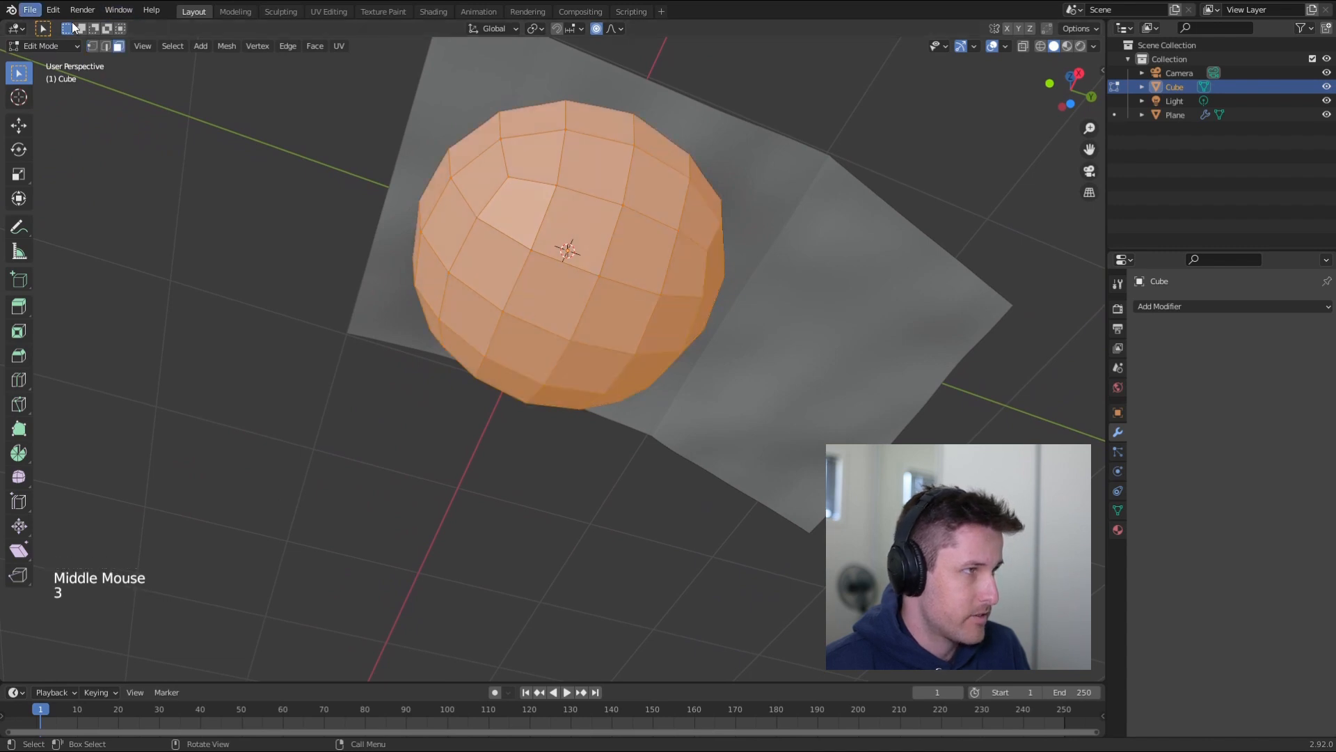
- Try the vertex, edge and face selection modes on the rounded cube
{"action": "left_click", "coordinate": [93, 46]}
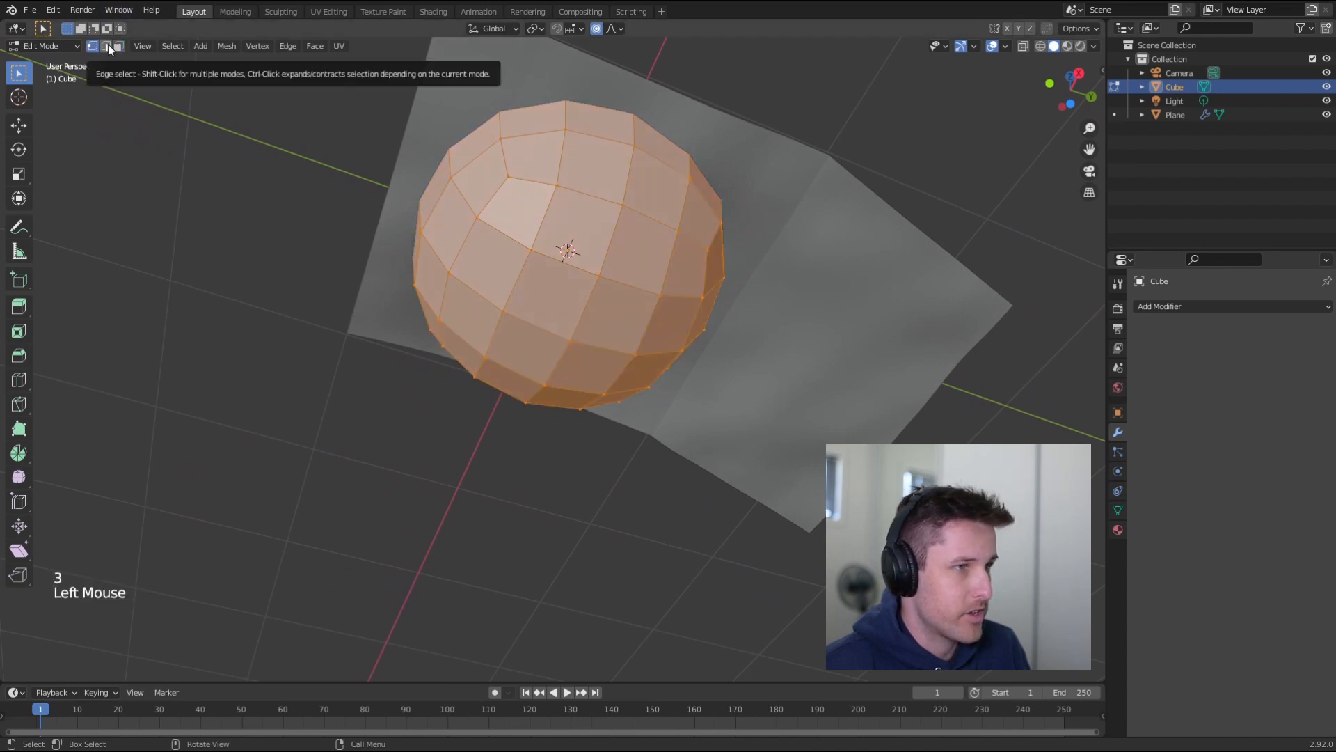
{"action": "left_click", "coordinate": [107, 45]}
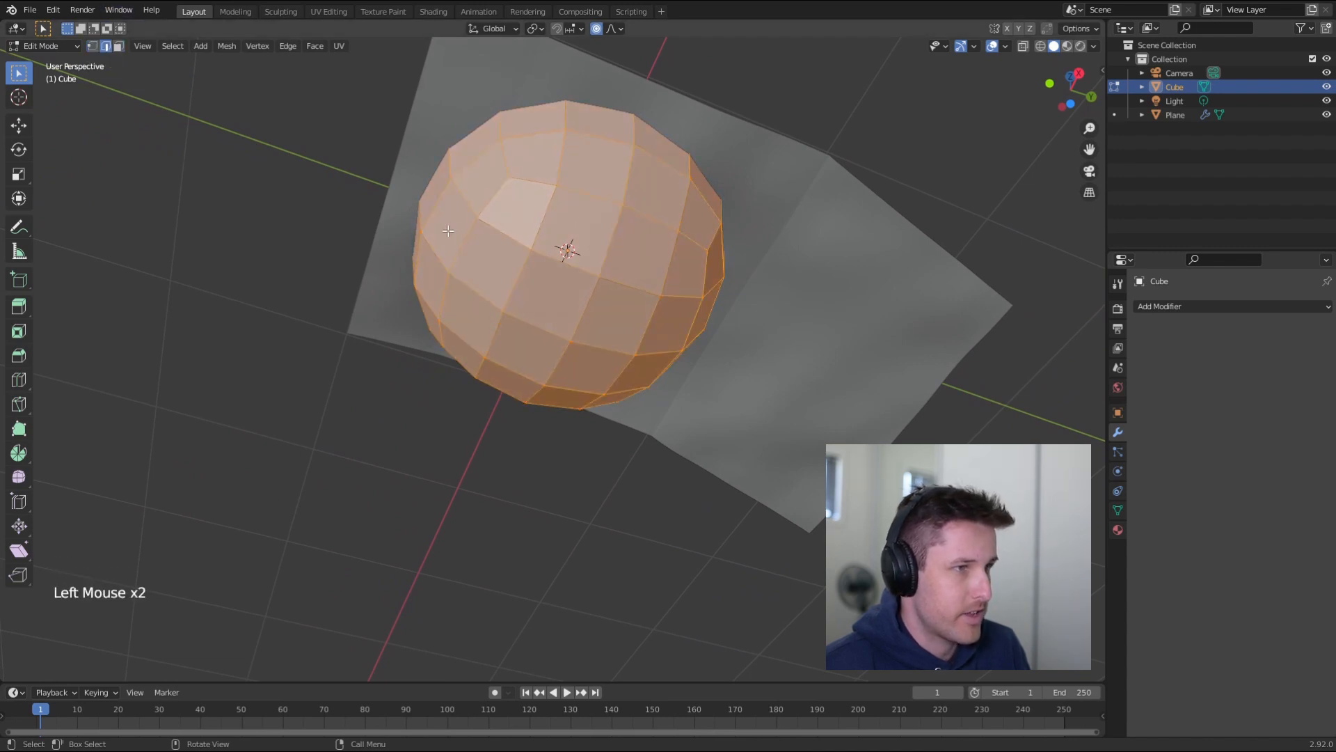
{"action": "left_click", "coordinate": [118, 46]}
{"action": "left_click", "coordinate": [479, 257]}
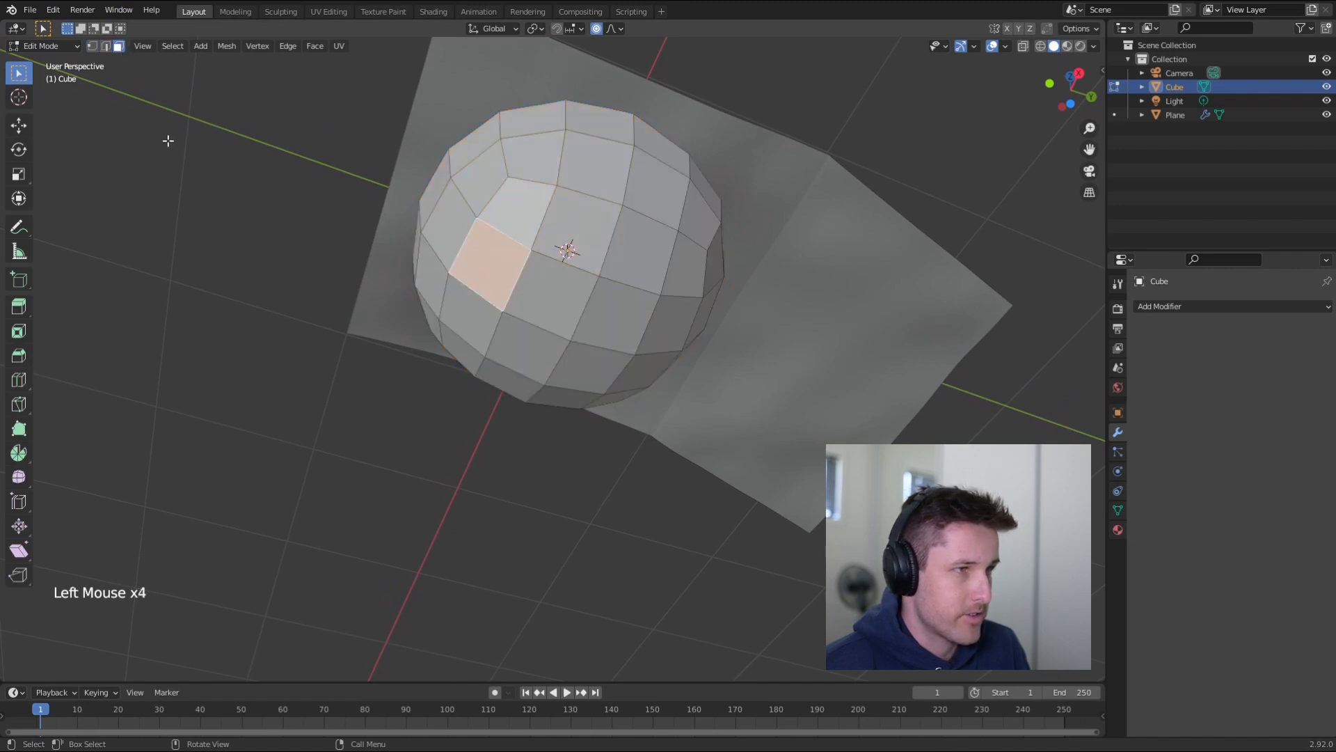
{"action": "left_click", "coordinate": [92, 46]}
{"action": "left_click", "coordinate": [539, 258]}
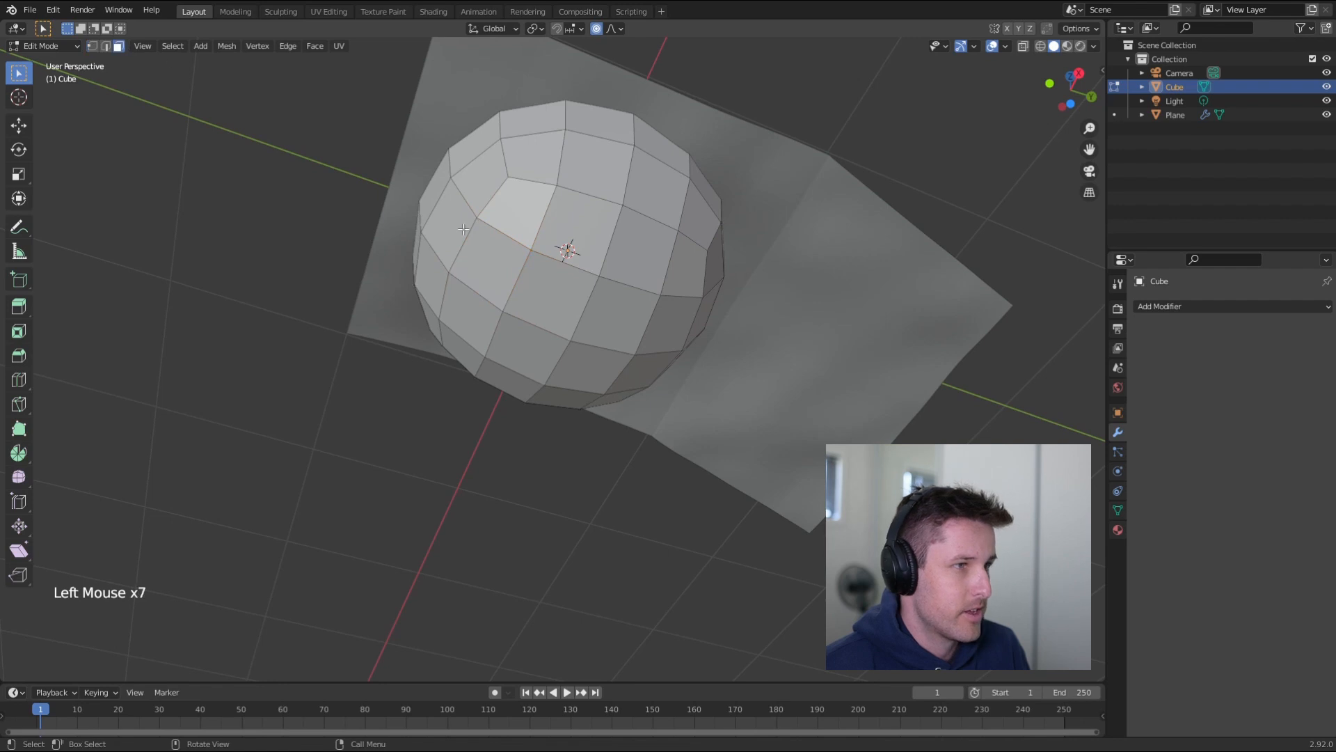
- Extrude one face on the underside of the sphere outward along its normal to start the first lipid tail
{"action": "left_click", "coordinate": [510, 293]}
{"action": "middle_click_drag", "start_coordinate": [521, 309], "coordinate": [529, 327]}
{"action": "key", "text": "e"}
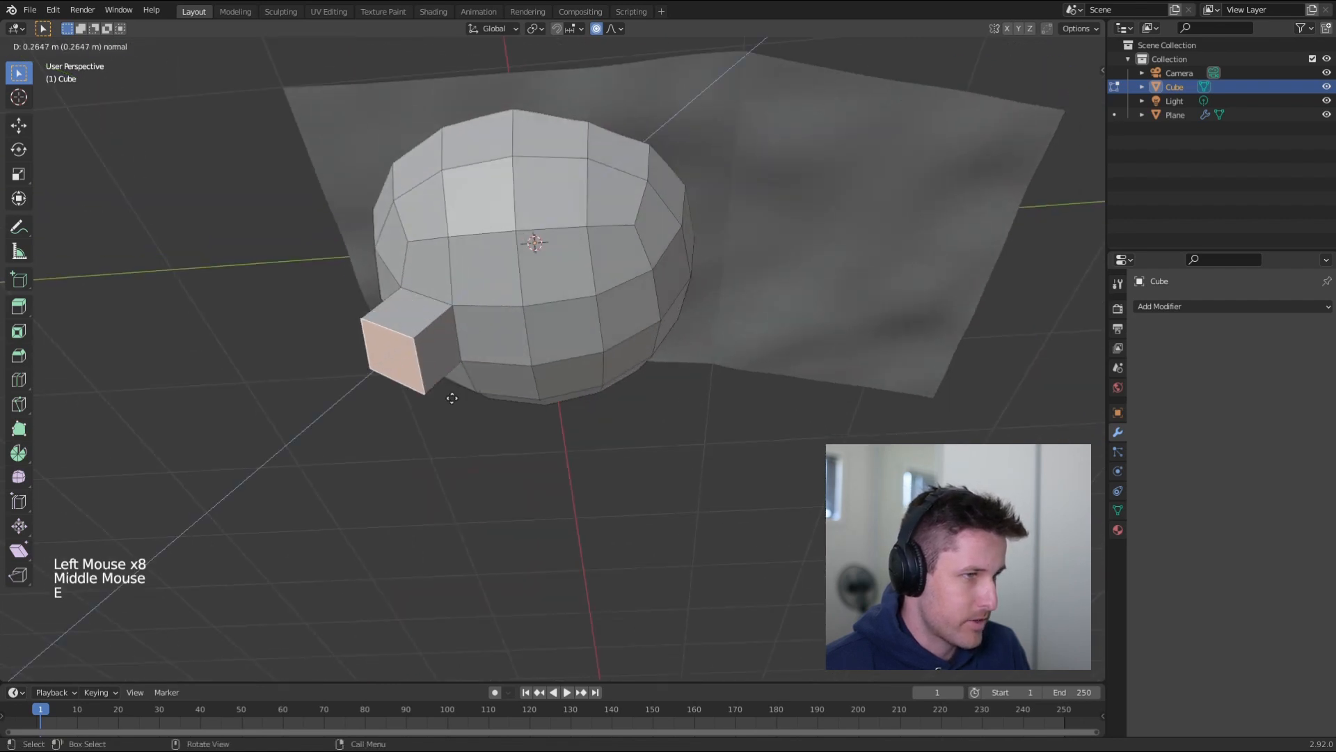
{"action": "left_click", "coordinate": [433, 445]}
- Extrude a second face on the sphere's underside by about 0.80 m to start the other tail
{"action": "middle_click_drag", "start_coordinate": [613, 391], "coordinate": [494, 291]}
{"action": "left_click", "coordinate": [531, 332]}
{"action": "middle_click_drag", "start_coordinate": [531, 331], "coordinate": [605, 447]}
{"action": "key", "text": "e"}
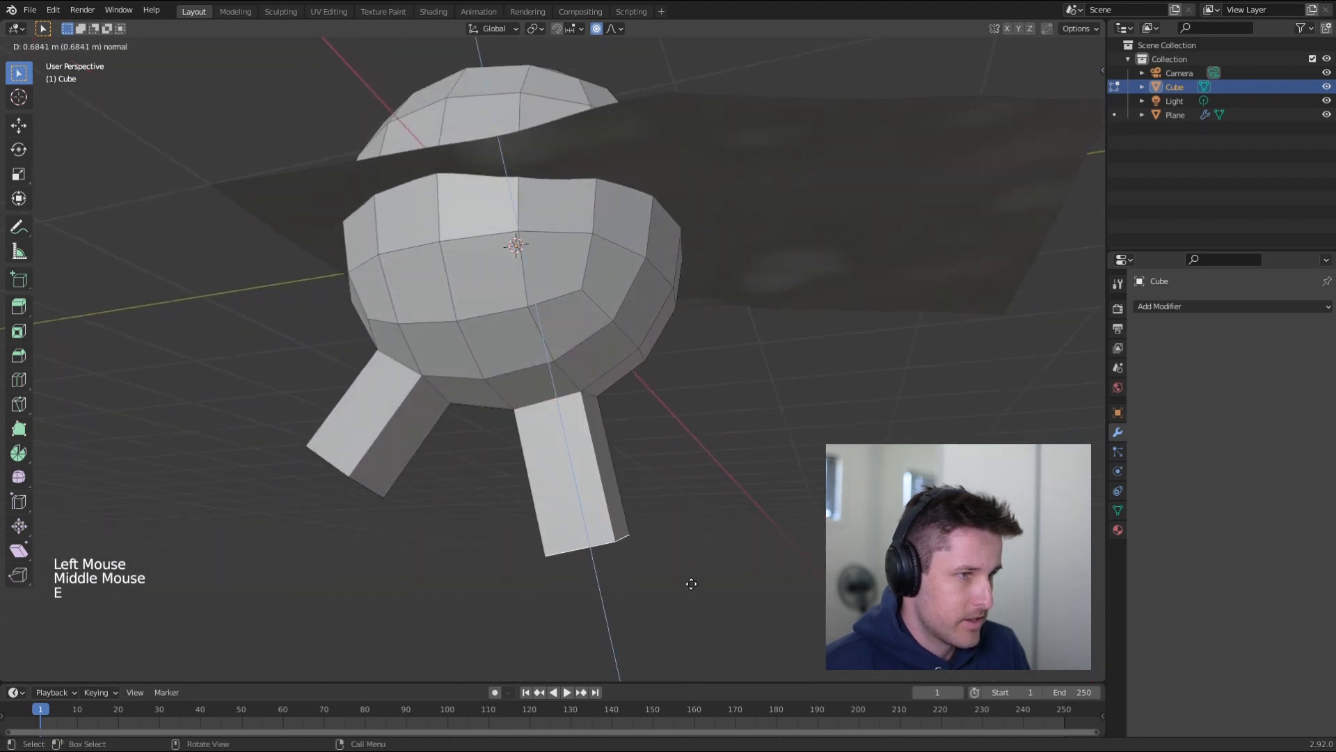
{"action": "left_click", "coordinate": [694, 592]}
- Lengthen the second tail with two more end-face extrusions, the last about 0.82 m
{"action": "scroll", "coordinate": [683, 524], "scroll_direction": "down", "scroll_amount": 5}
{"action": "middle_click_drag", "start_coordinate": [683, 525], "coordinate": [626, 505]}
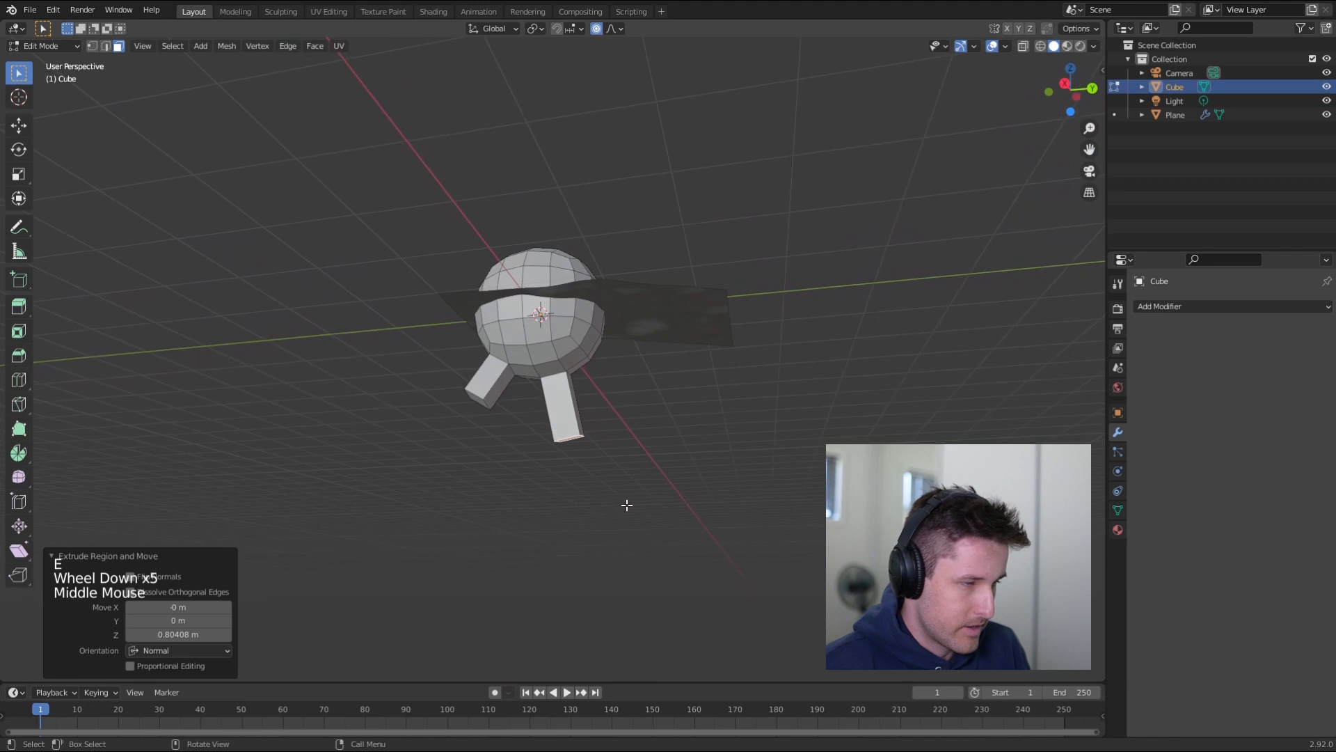
{"action": "key", "text": "e"}
{"action": "left_click", "coordinate": [661, 574]}
{"action": "key", "text": "e"}
{"action": "left_click", "coordinate": [686, 633]}
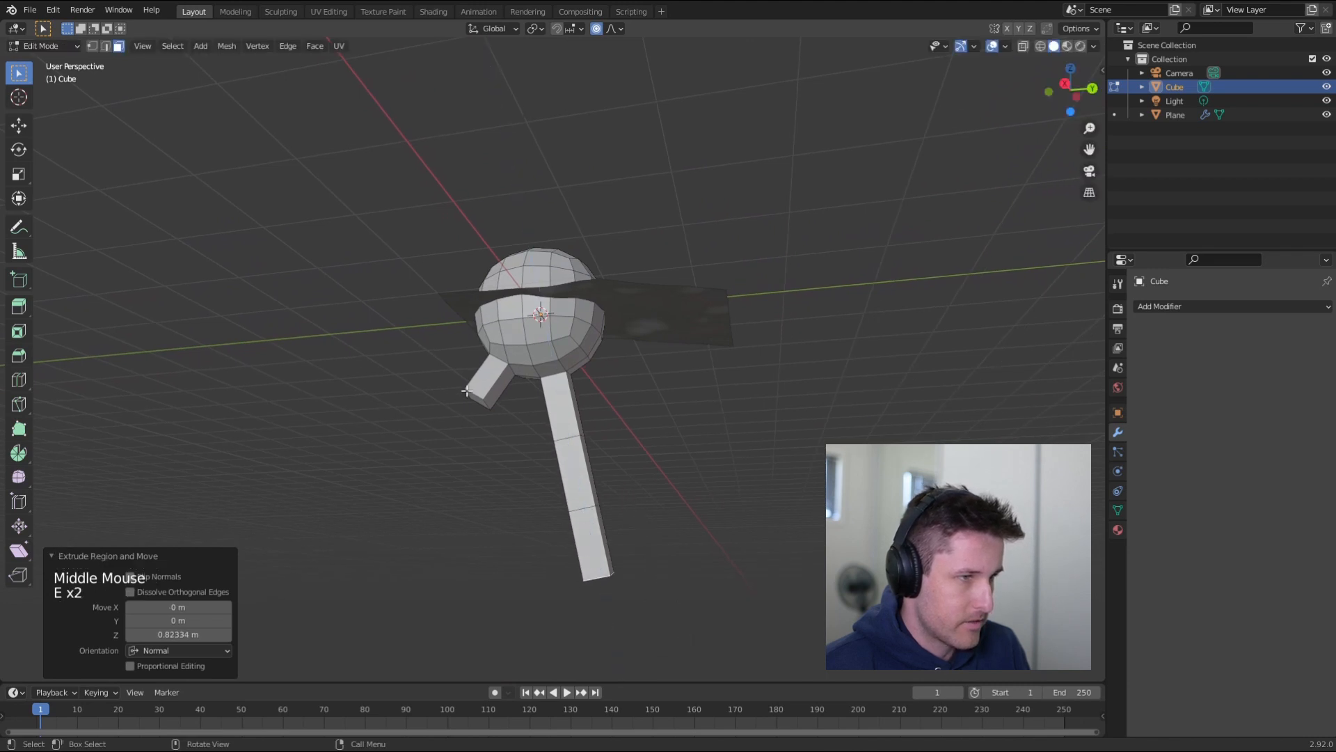
- Extrude the end face of the first tail further in segments until it roughly matches the second tail
{"action": "left_click", "coordinate": [478, 404]}
{"action": "key", "text": "e"}
{"action": "left_click", "coordinate": [480, 404]}
{"action": "key", "text": "e"}
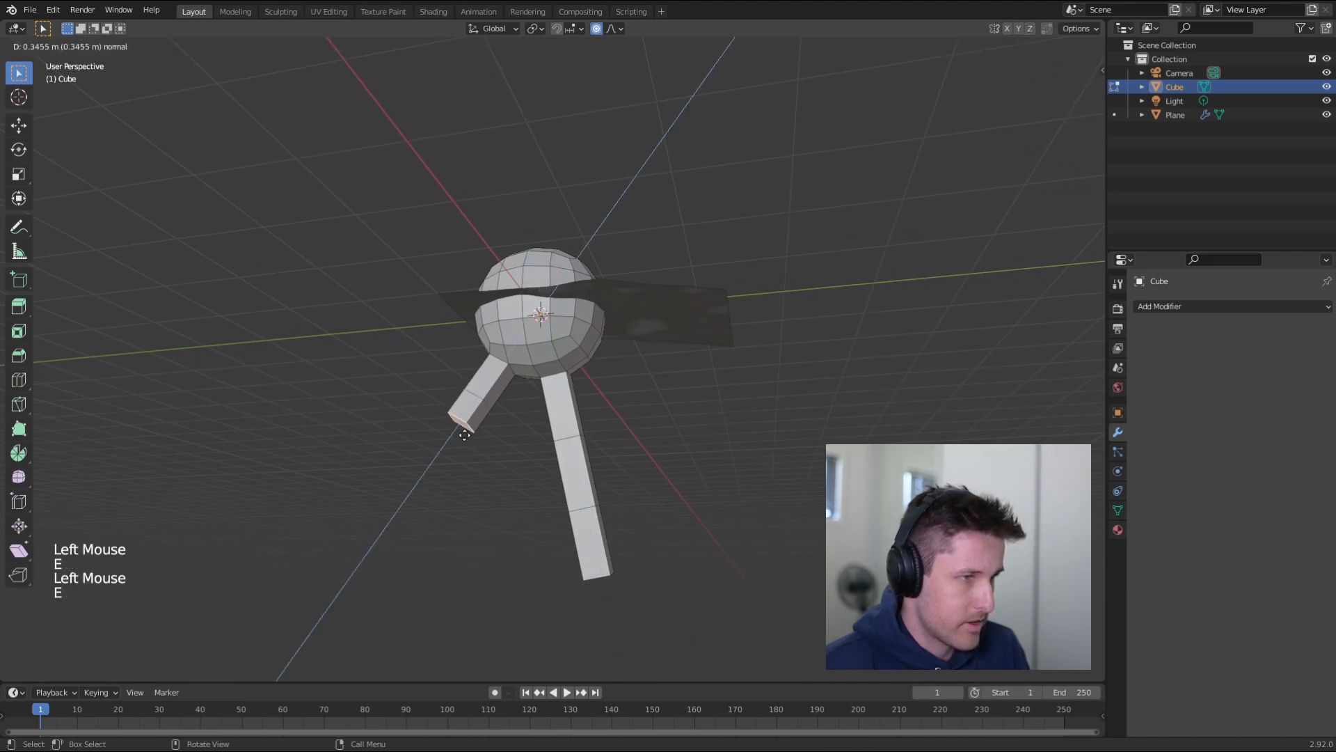
{"action": "left_click", "coordinate": [454, 468]}
{"action": "key", "text": "e"}
{"action": "left_click", "coordinate": [436, 574]}
- Switch the lipid mesh to vertex selection in Edit Mode with both tails in view
{"action": "middle_click_drag", "start_coordinate": [445, 544], "coordinate": [511, 445]}
{"action": "scroll", "coordinate": [492, 487], "scroll_direction": "down", "scroll_amount": 1}
{"action": "key", "text": "Tab"}
{"action": "key", "text": "Tab"}
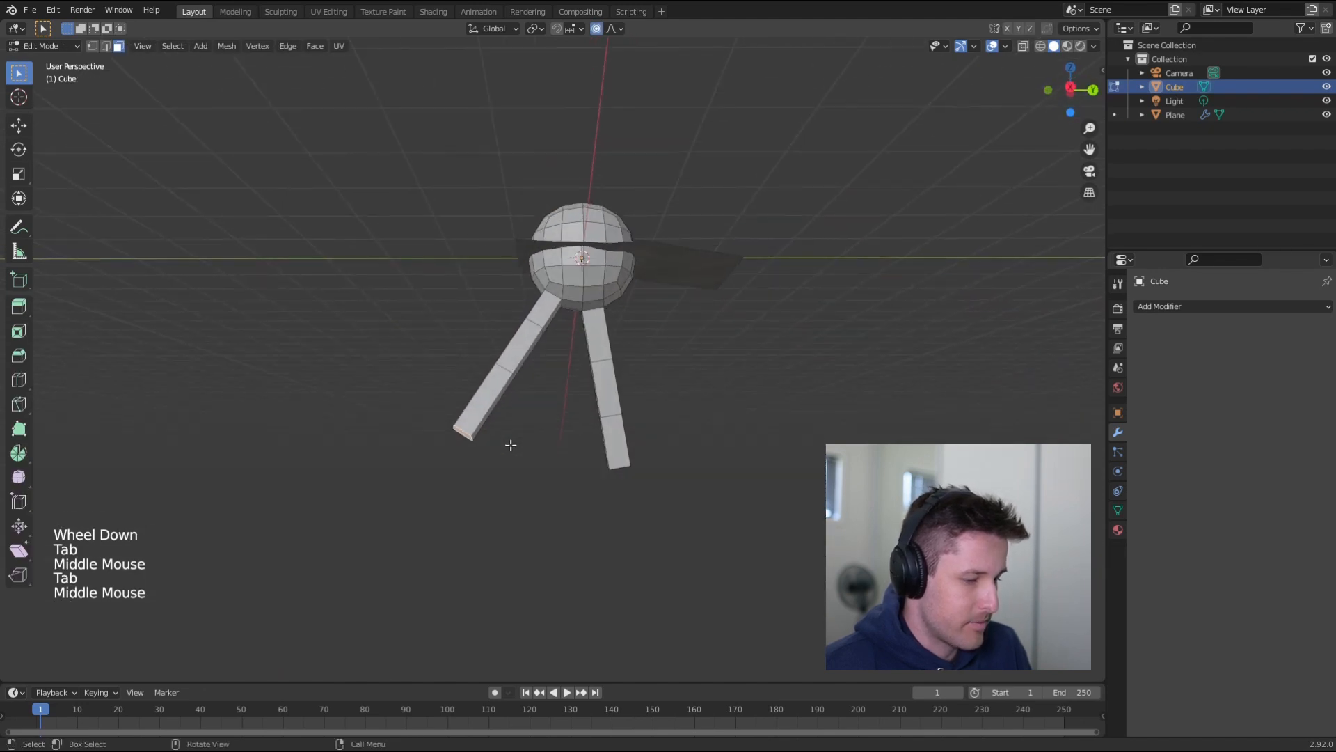
{"action": "key", "text": "1"}
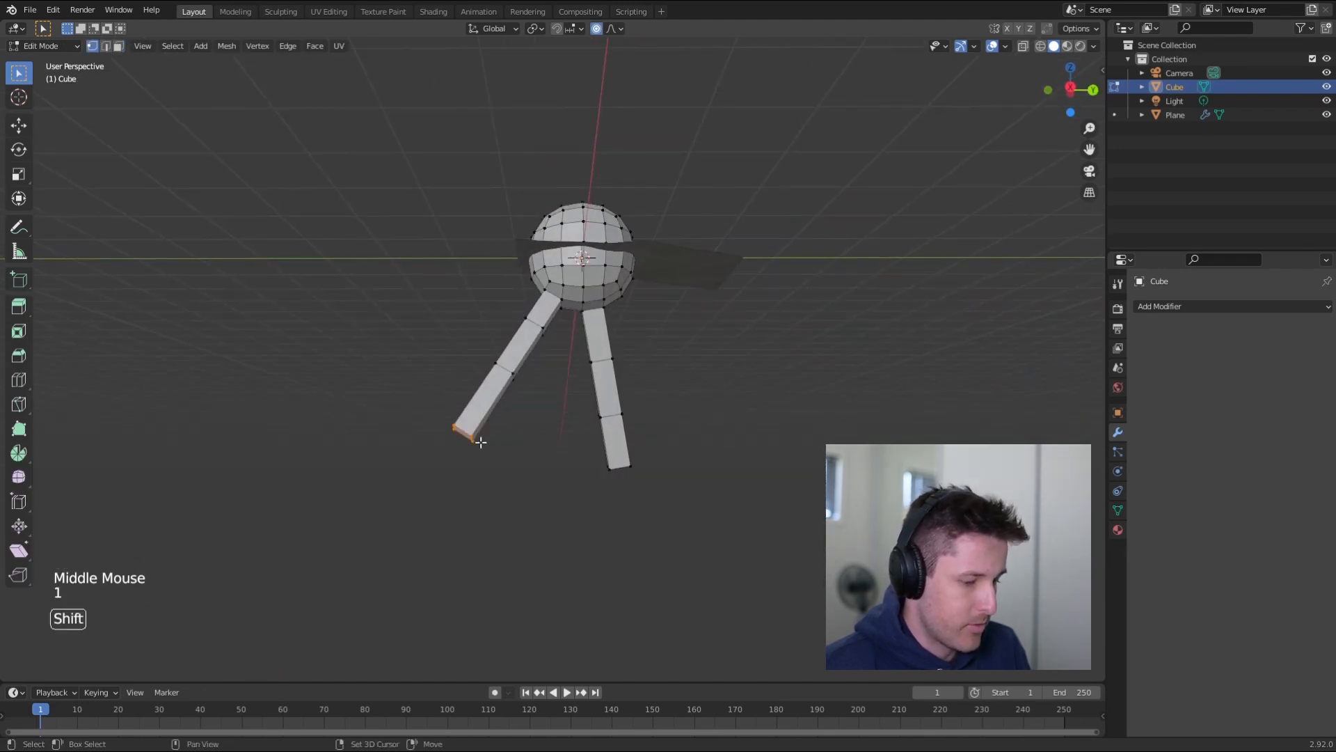
- Compare the lipid mesh in wireframe and solid shading, finishing in solid shading
{"action": "key", "text": "shift+z"}
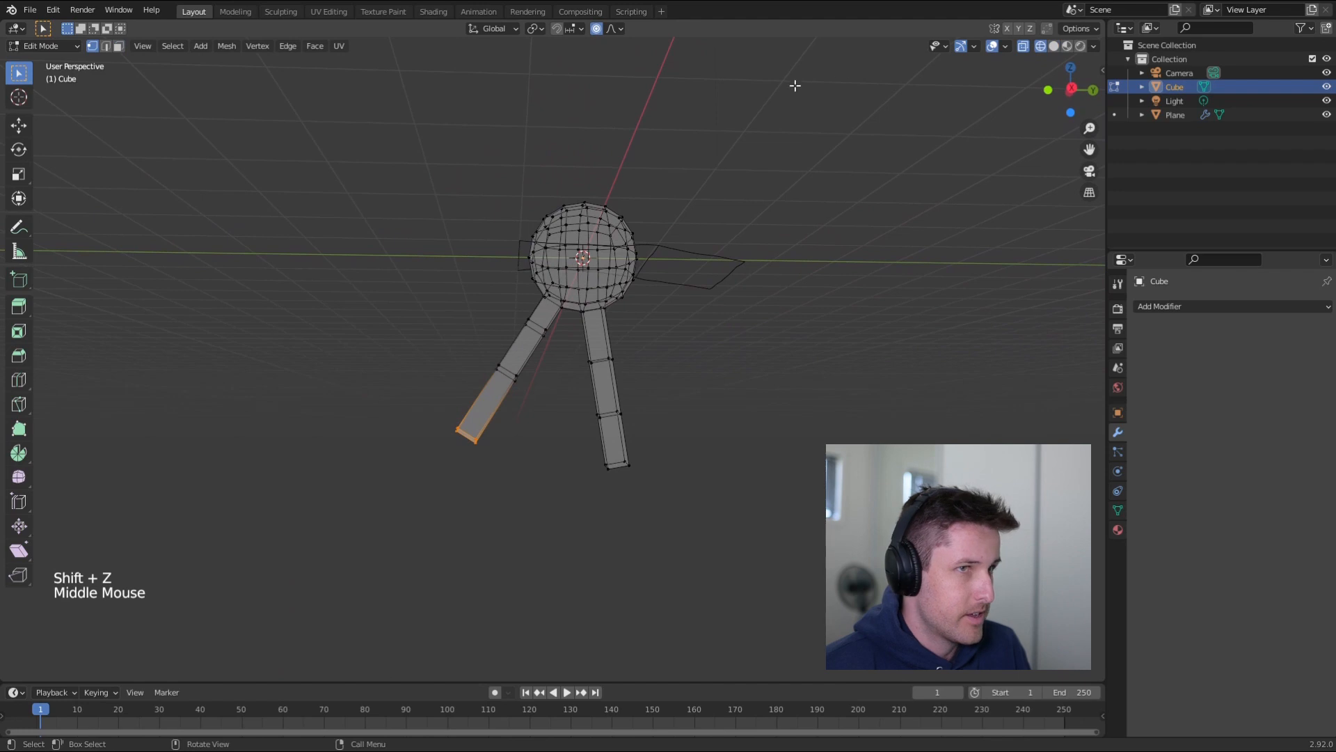
{"action": "key", "text": "shift+z"}
{"action": "left_click", "coordinate": [1042, 46]}
{"action": "left_click", "coordinate": [1054, 46]}
{"action": "left_click", "coordinate": [1042, 47]}
{"action": "left_click", "coordinate": [1054, 47]}
{"action": "left_click", "coordinate": [1041, 47]}
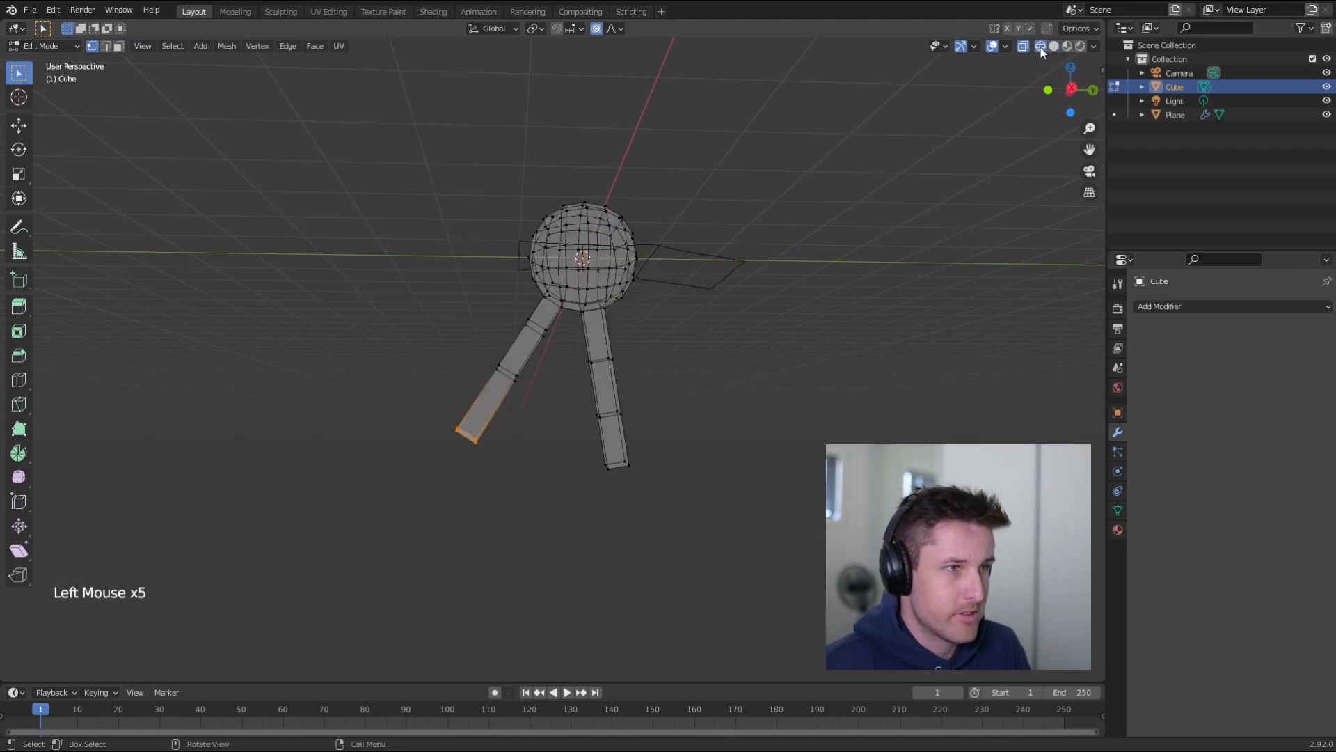
{"action": "middle_click_drag", "start_coordinate": [584, 327], "coordinate": [846, 191]}
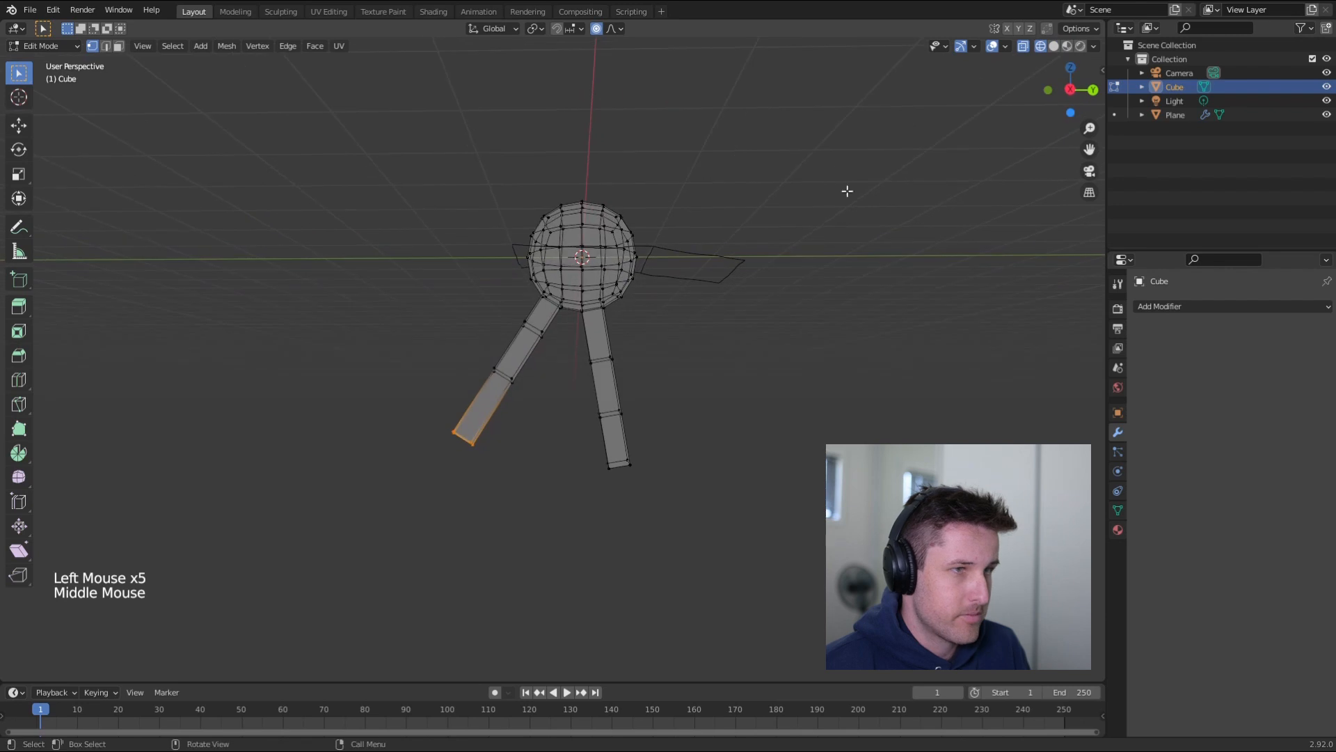
{"action": "left_click", "coordinate": [1054, 46]}
- Select the end vertices of the first tail and try moving them with proportional editing enabled
{"action": "scroll", "coordinate": [362, 494], "scroll_direction": "up", "scroll_amount": 4}
{"action": "mouse_move", "coordinate": [362, 494]}
{"action": "middle_mouse_down", "text": "shift"}
{"action": "mouse_move", "coordinate": [487, 434]}
{"action": "mouse_move", "coordinate": [425, 435]}
{"action": "middle_mouse_up", "text": "shift"}
{"action": "left_click_drag", "start_coordinate": [418, 432], "coordinate": [531, 529]}
{"action": "key", "text": "g"}
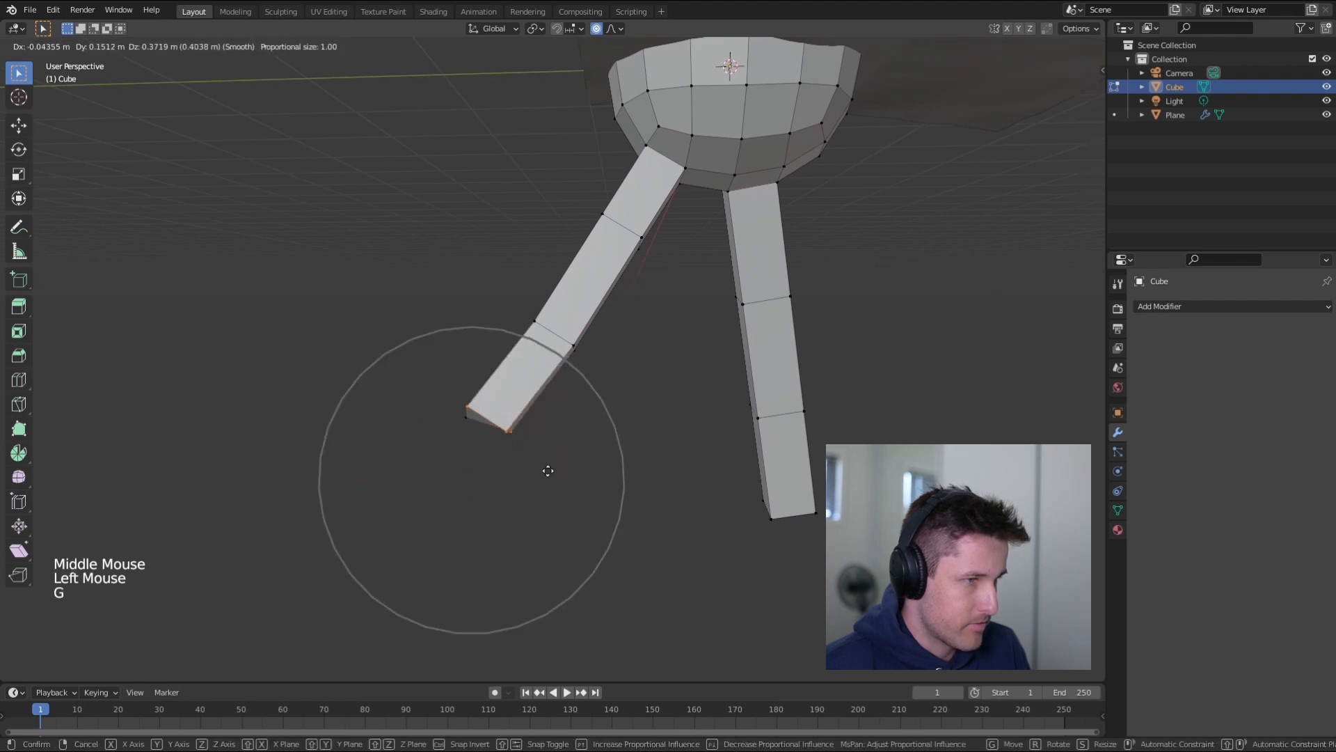
{"action": "left_click", "coordinate": [536, 498]}
- Turn off proportional editing and try moving the first tail's end vertices
{"action": "left_click", "coordinate": [596, 27]}
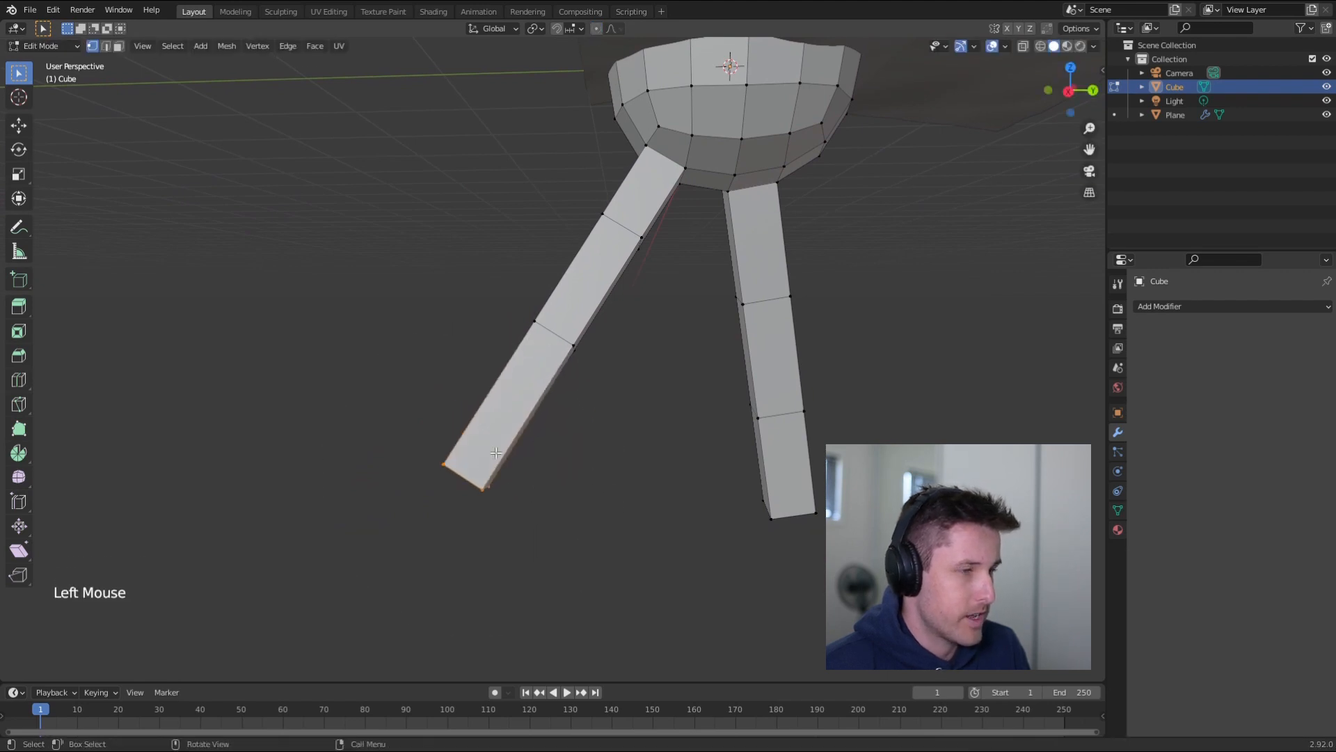
{"action": "key", "text": "g"}
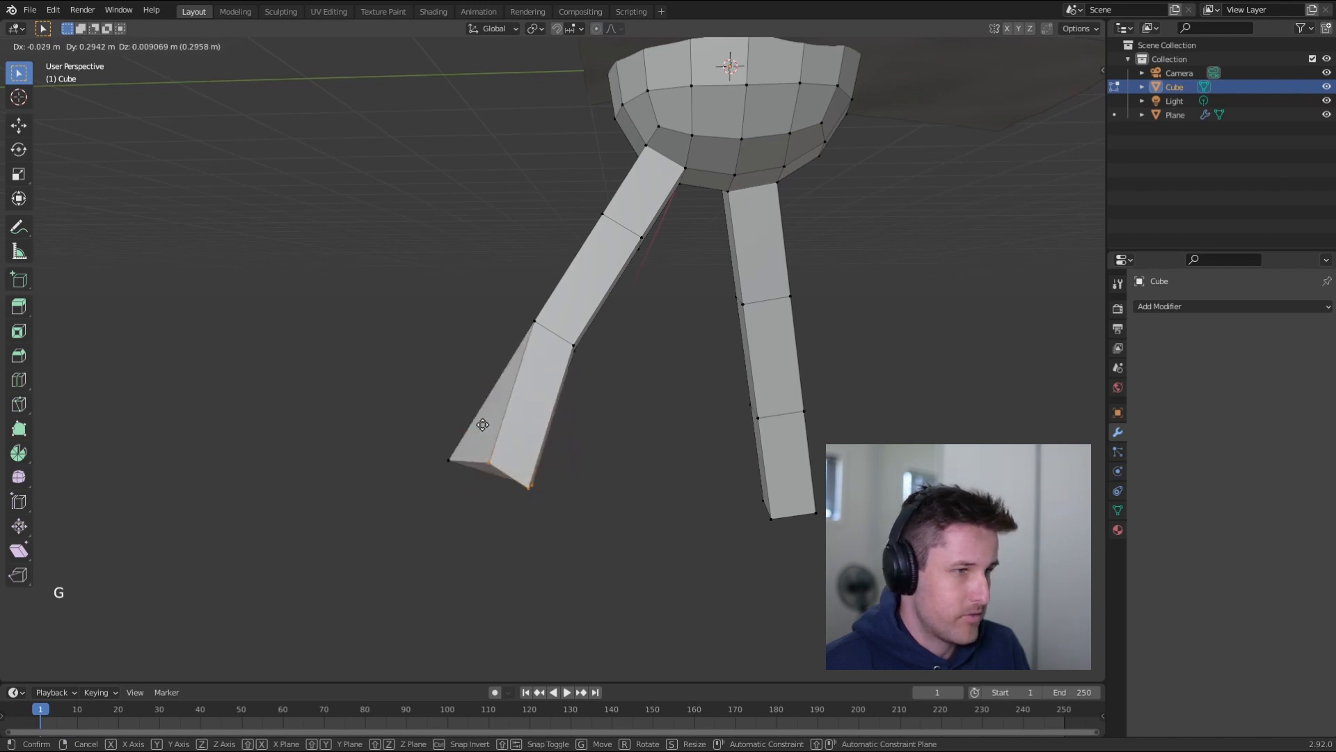
{"action": "left_click", "coordinate": [451, 461]}
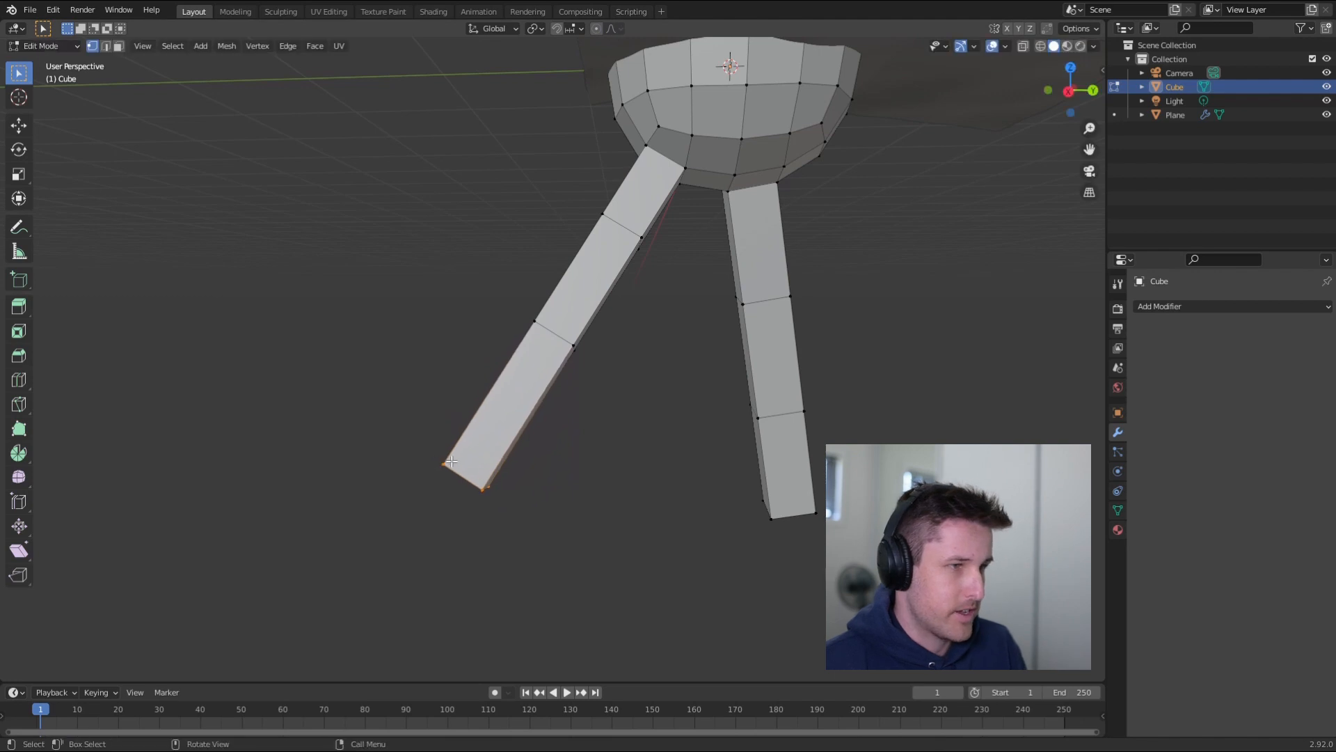
- Select all end vertices of the first tail in wireframe, then move them and rotate them about 68° to bend the tip
{"action": "key", "text": "shift+z"}
{"action": "left_click_drag", "start_coordinate": [424, 432], "coordinate": [567, 517]}
{"action": "key", "text": "g"}
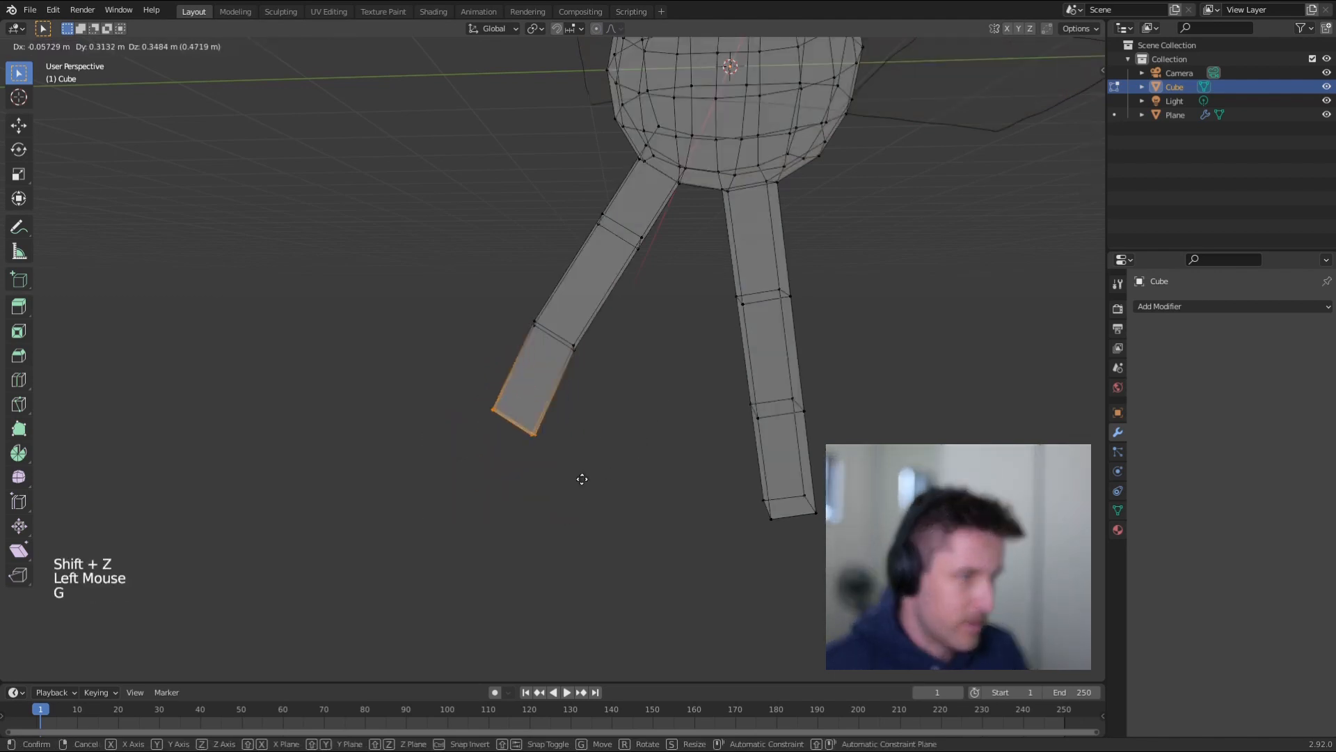
{"action": "right_click", "coordinate": [560, 527]}
{"action": "middle_click_drag", "start_coordinate": [561, 527], "coordinate": [487, 492]}
{"action": "key", "text": "g"}
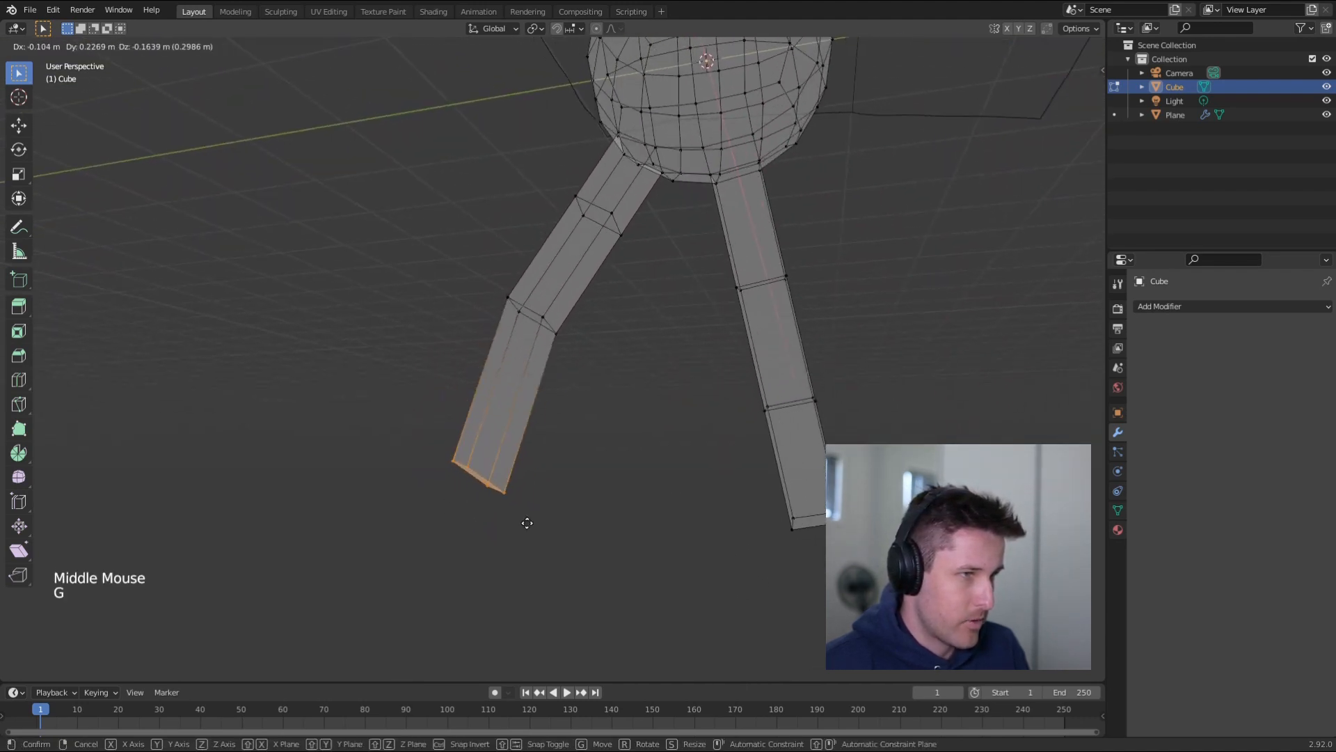
{"action": "left_click", "coordinate": [634, 550]}
{"action": "key", "text": "r"}
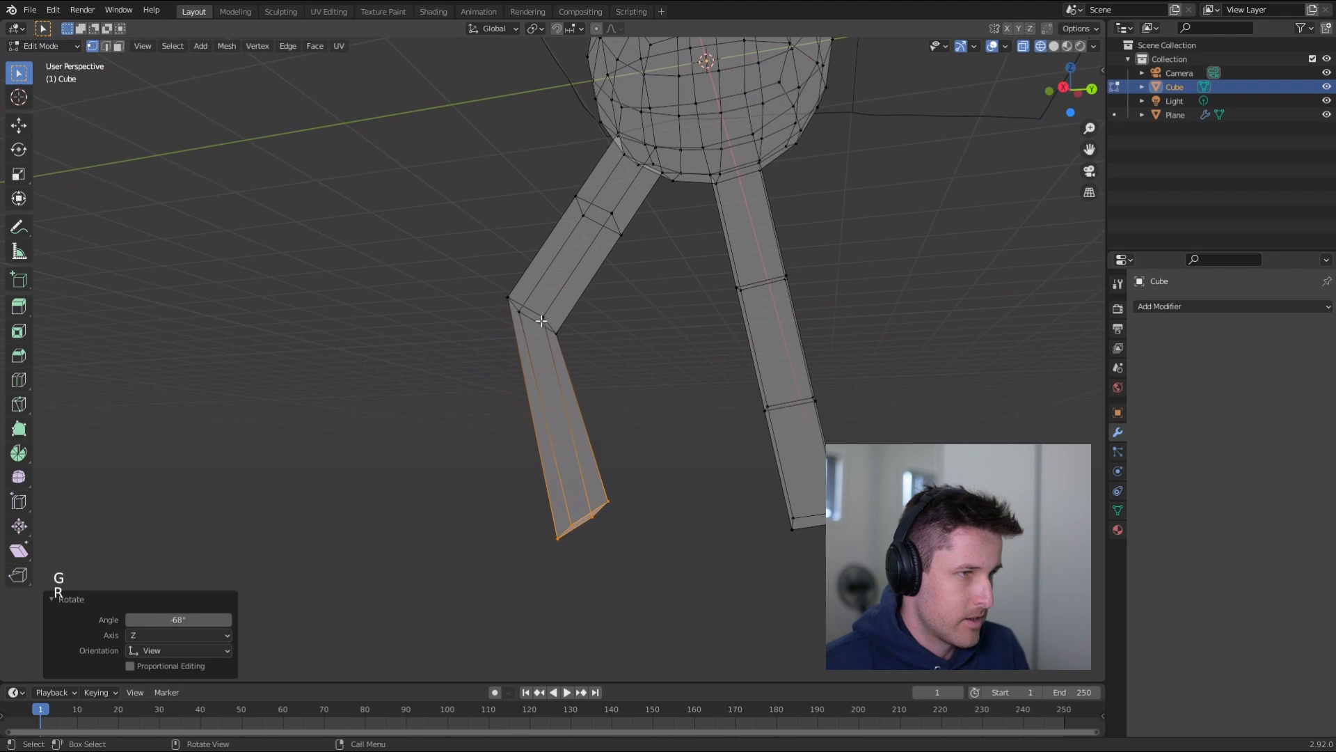
- Move the vertices of the first tail's lower joint to shape its bend
{"action": "left_click", "coordinate": [501, 303]}
{"action": "key", "text": "g"}
{"action": "left_click", "coordinate": [633, 427]}
- Reposition the second tail's upper joint, then rotate its lower joint about 16° and move it to form a kink
{"action": "middle_click_drag", "start_coordinate": [634, 427], "coordinate": [668, 391]}
{"action": "left_click_drag", "start_coordinate": [698, 243], "coordinate": [813, 331]}
{"action": "key", "text": "g"}
{"action": "left_click", "coordinate": [731, 387]}
{"action": "left_click_drag", "start_coordinate": [692, 387], "coordinate": [811, 473]}
{"action": "key", "text": "r"}
{"action": "left_click", "coordinate": [810, 496]}
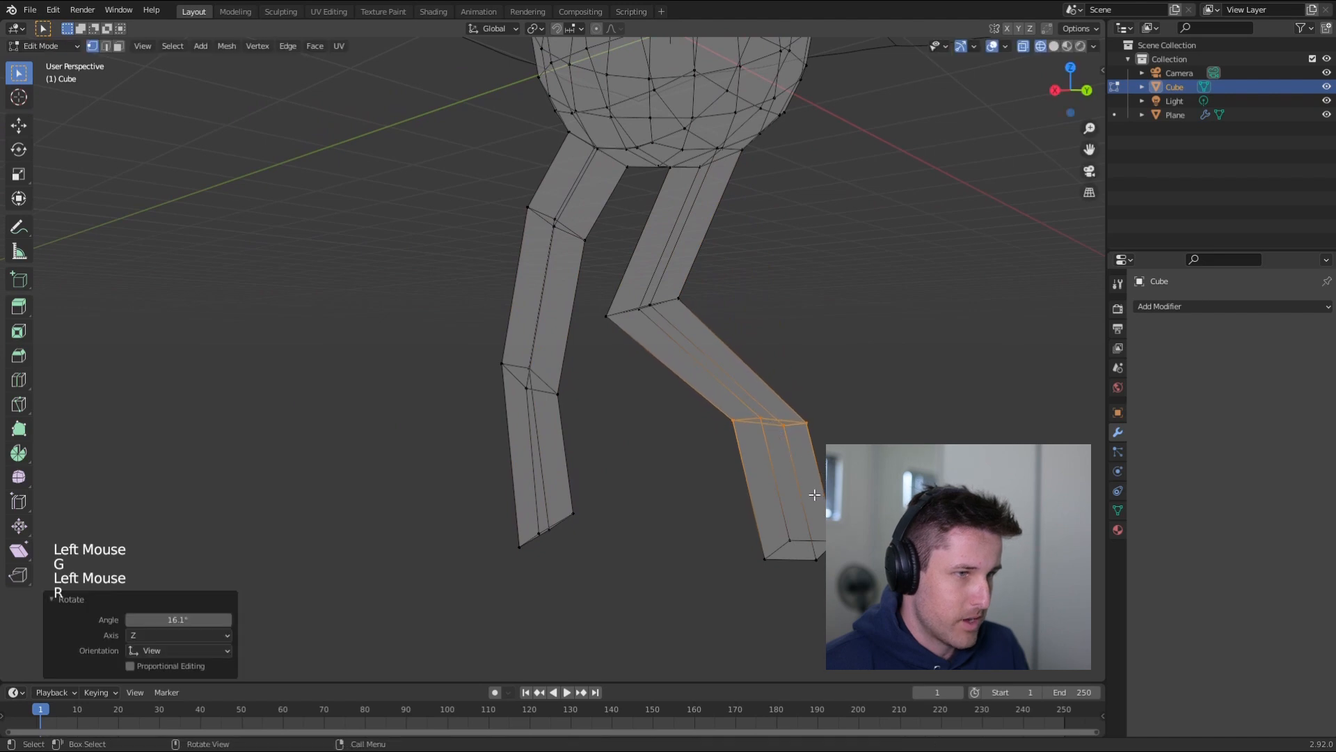
{"action": "key", "text": "g"}
{"action": "left_click", "coordinate": [794, 494]}
- Move the second tail's end vertices outward and return to Object Mode
{"action": "left_click_drag", "start_coordinate": [740, 508], "coordinate": [834, 611]}
{"action": "key", "text": "g"}
{"action": "left_click", "coordinate": [800, 550]}
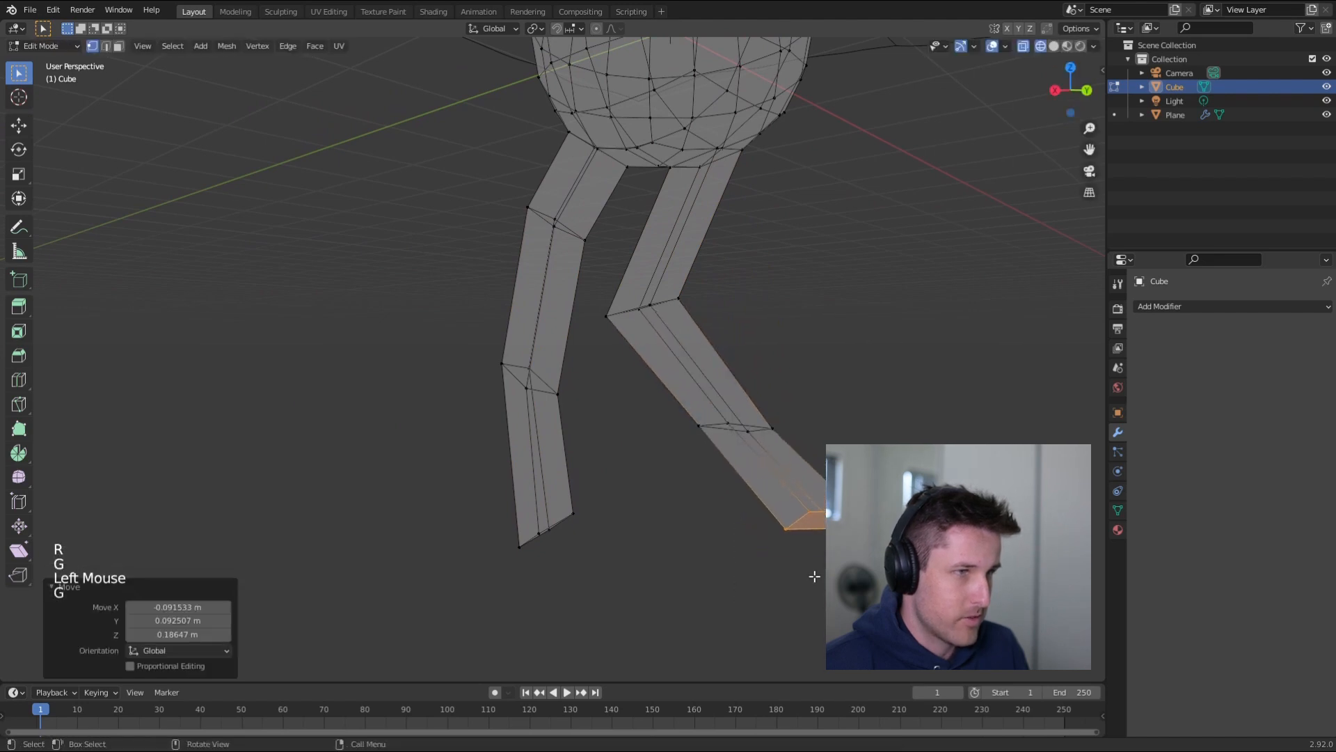
{"action": "left_click", "coordinate": [766, 581]}
{"action": "key", "text": "Tab"}
- Examine the whole lipid with its bent tails in wireframe from several angles
{"action": "scroll", "coordinate": [780, 524], "scroll_direction": "down", "scroll_amount": 2}
{"action": "middle_click_drag", "start_coordinate": [724, 543], "coordinate": [583, 444]}
{"action": "scroll", "coordinate": [779, 523], "scroll_direction": "down", "scroll_amount": 4}
{"action": "left_click_drag", "start_coordinate": [531, 386], "coordinate": [640, 456]}
{"action": "key", "text": "Tab"}
{"action": "scroll", "coordinate": [556, 473], "scroll_direction": "down", "scroll_amount": 4}
{"action": "middle_click_drag", "start_coordinate": [557, 468], "coordinate": [521, 506]}
{"action": "key", "text": "Tab"}
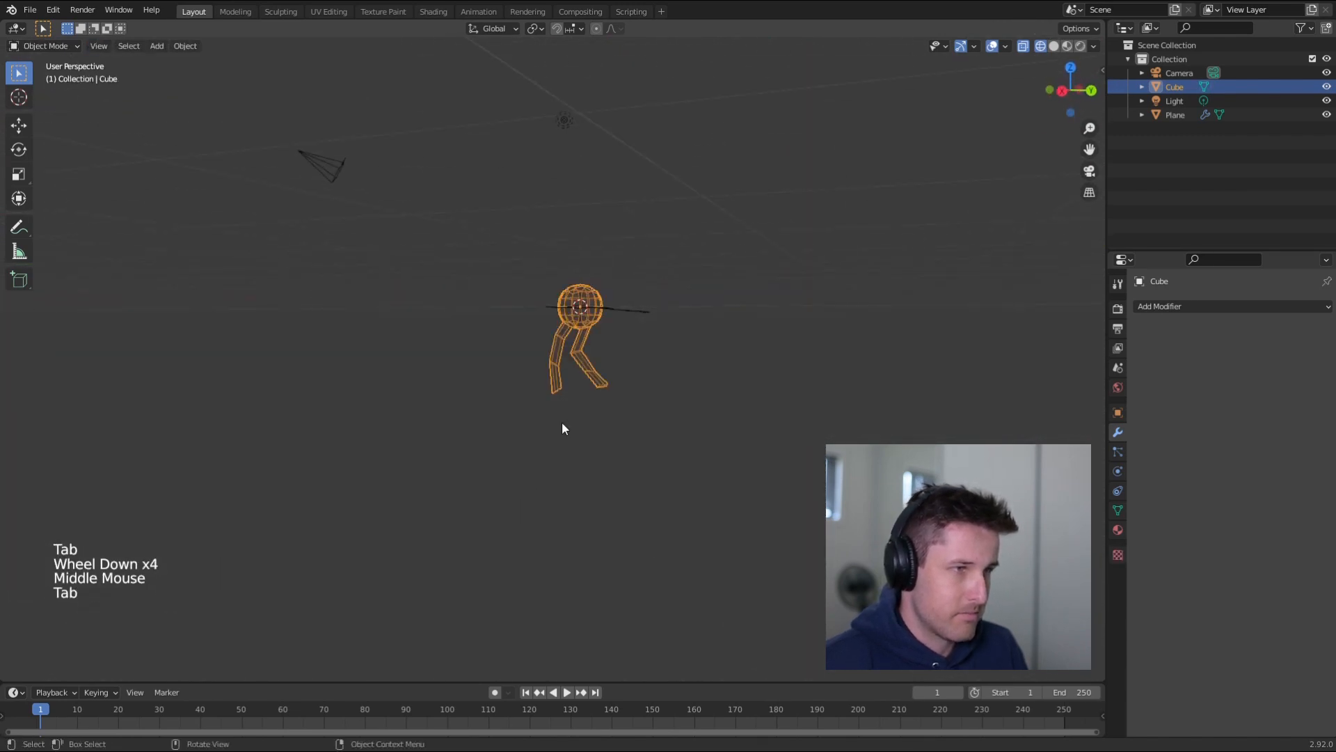
{"action": "scroll", "coordinate": [608, 419], "scroll_direction": "up", "scroll_amount": 3}
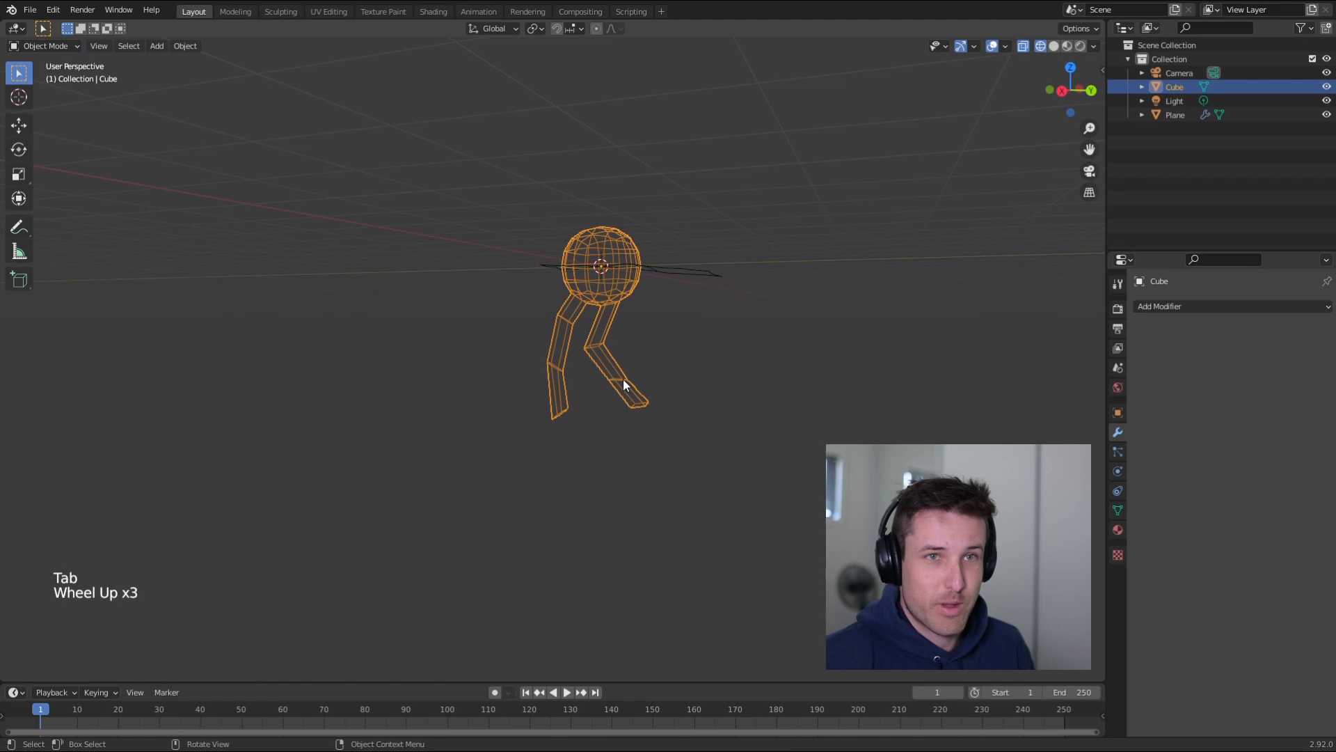
{"action": "middle_click_drag", "start_coordinate": [590, 341], "coordinate": [588, 381]}
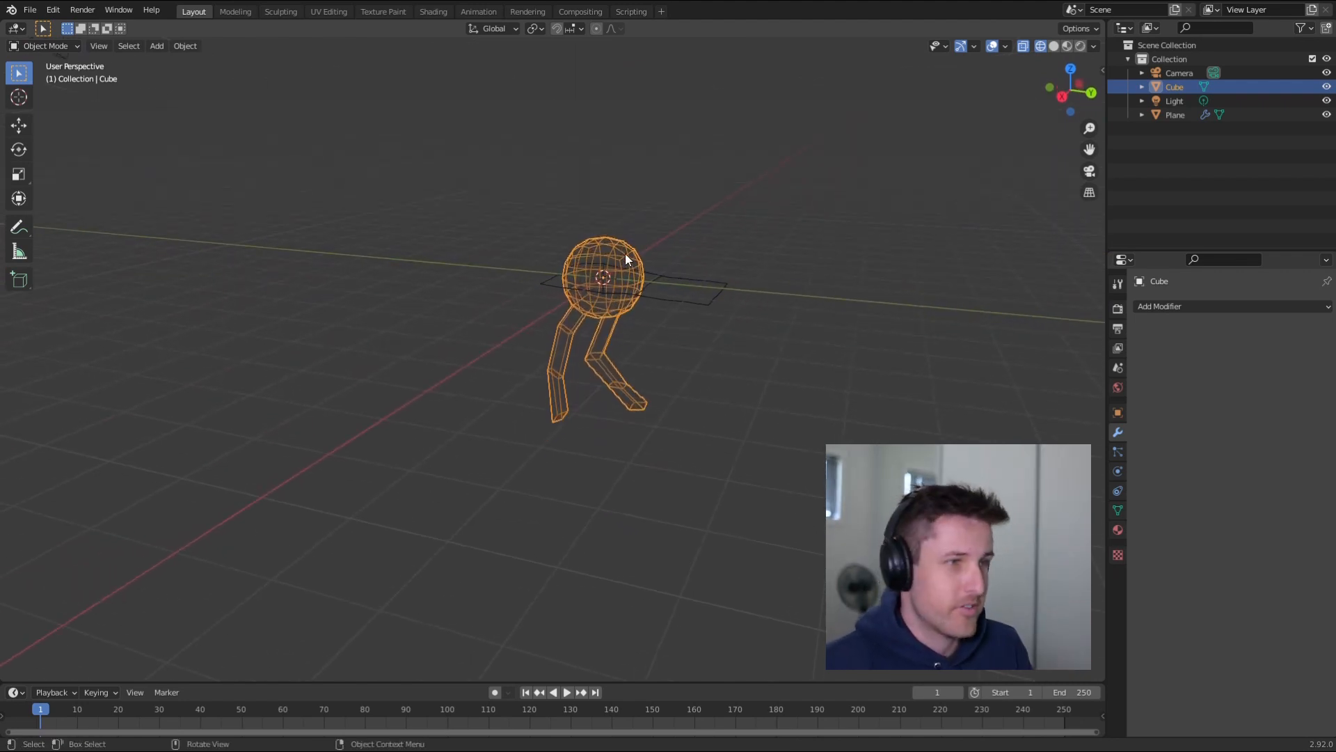
- Switch to solid shading and examine the bent tails from the right side and other angles
{"action": "scroll", "coordinate": [614, 341], "scroll_direction": "up", "scroll_amount": 4}
{"action": "scroll", "coordinate": [614, 341], "scroll_direction": "down", "scroll_amount": 1}
{"action": "mouse_move", "coordinate": [620, 351]}
{"action": "middle_mouse_down"}
{"action": "mouse_move", "coordinate": [604, 341]}
{"action": "mouse_move", "coordinate": [557, 362]}
{"action": "mouse_move", "coordinate": [702, 324]}
{"action": "middle_mouse_up"}
{"action": "key", "text": "shift+z"}
{"action": "scroll", "coordinate": [558, 362], "scroll_direction": "up", "scroll_amount": 2}
{"action": "middle_click_drag", "start_coordinate": [703, 324], "coordinate": [771, 321]}
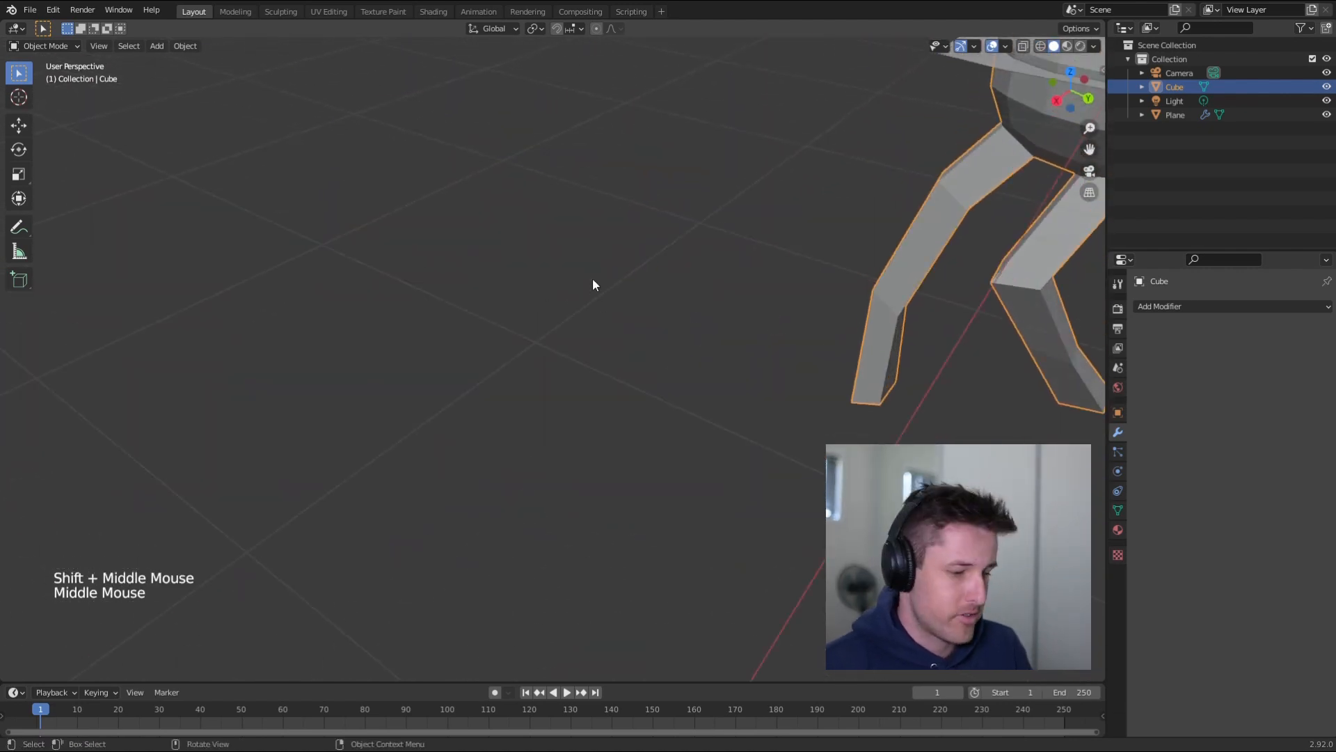
{"action": "key", "text": "grave"}
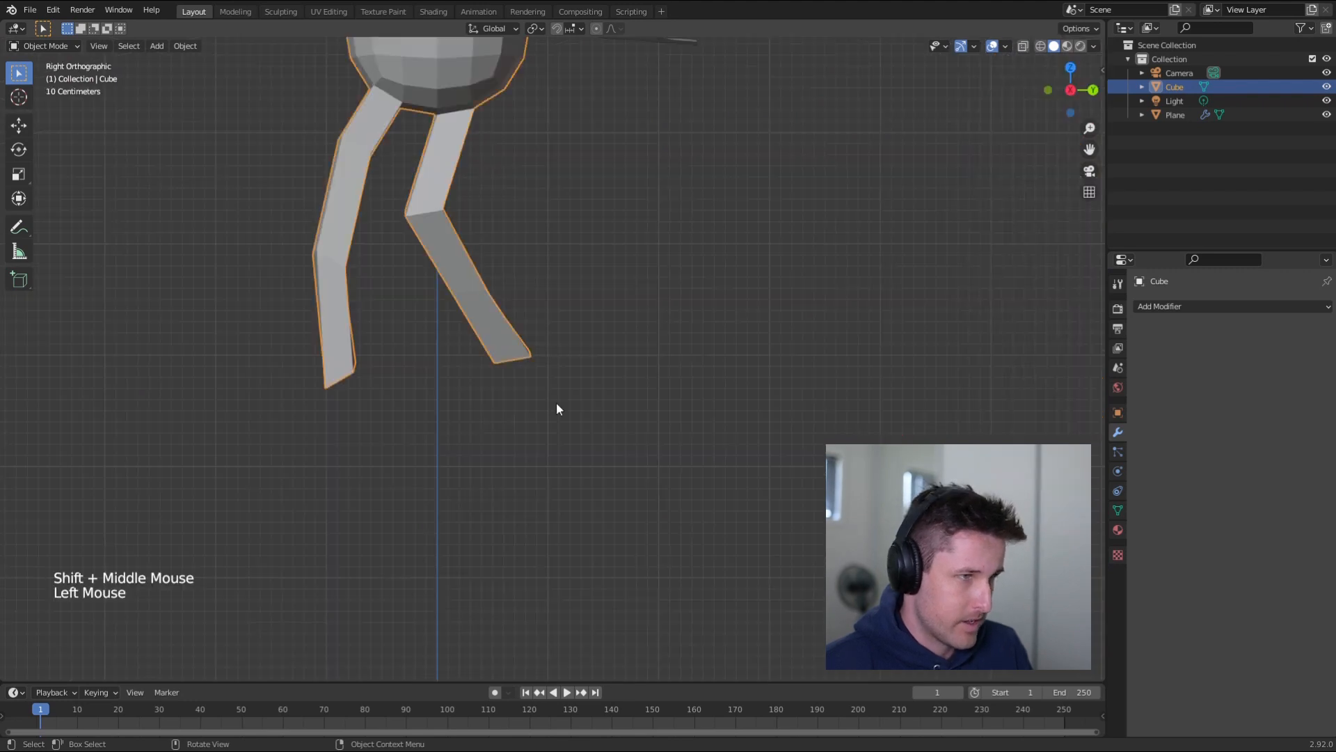
{"action": "middle_click_drag", "start_coordinate": [620, 449], "coordinate": [587, 225], "text": "shift"}
{"action": "middle_click_drag", "start_coordinate": [748, 366], "coordinate": [387, 399]}
{"action": "key", "text": "grave"}
{"action": "key", "text": "3"}
{"action": "scroll", "coordinate": [656, 356], "scroll_direction": "down", "scroll_amount": 3}
- Move the lipid object about 4.59 m in the negative Y direction, clear of the plane
{"action": "key", "text": "g"}
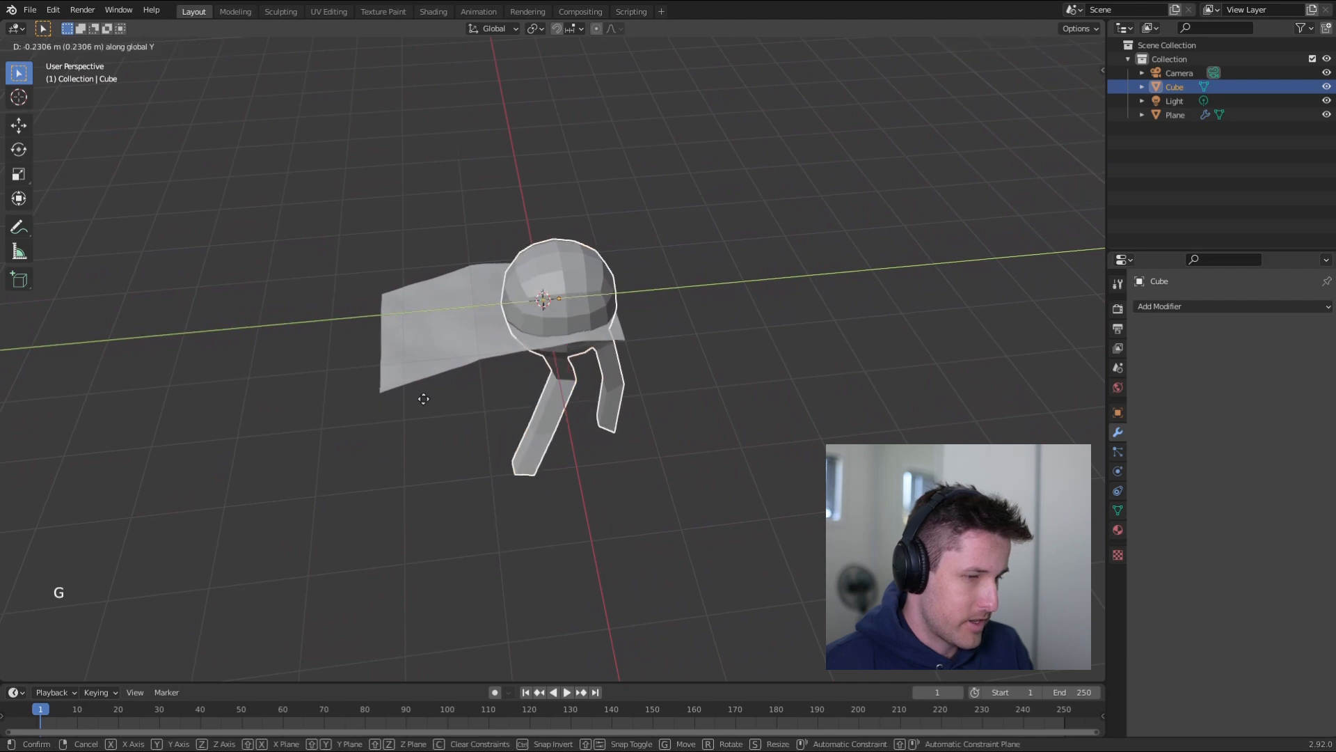
{"action": "left_click", "coordinate": [695, 350]}
{"action": "scroll", "coordinate": [695, 350], "scroll_direction": "up", "scroll_amount": 2}
{"action": "middle_click_drag", "start_coordinate": [707, 369], "coordinate": [696, 383], "text": "shift"}
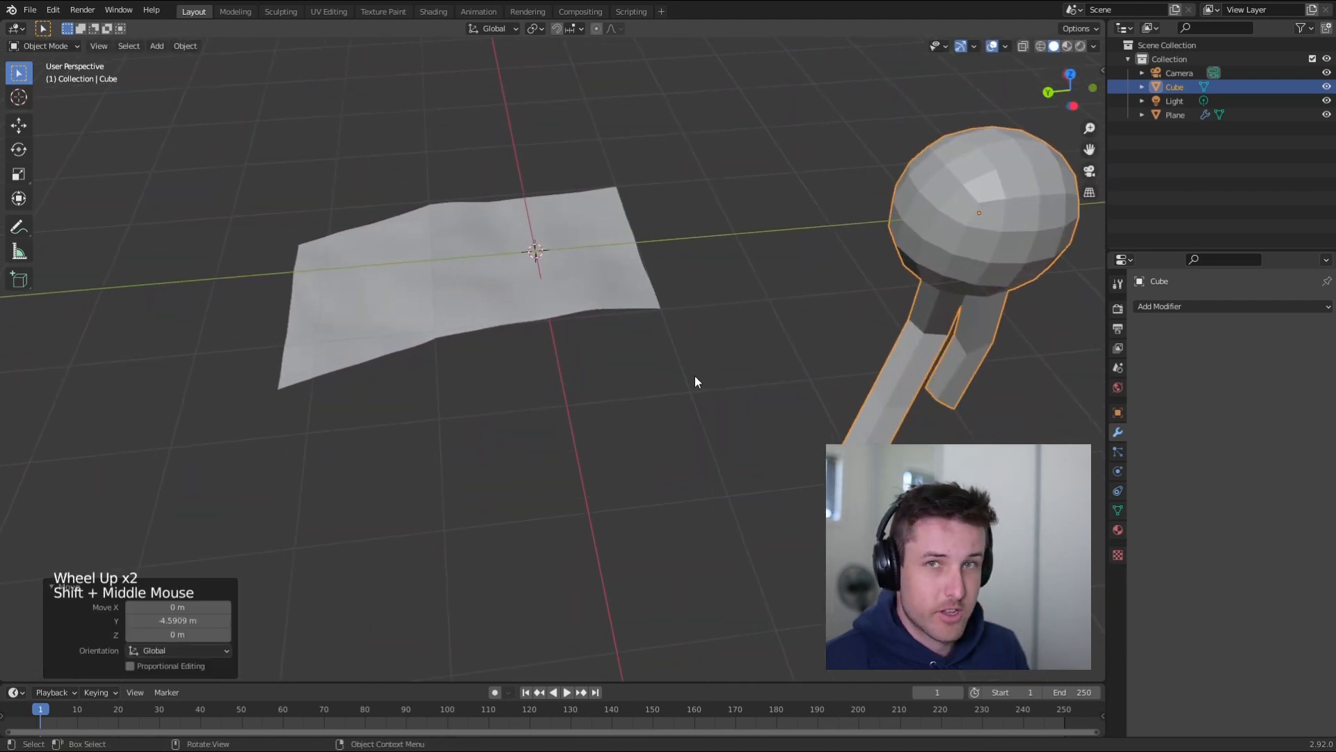
- Delete the plane's two outer edge vertices that form its extra face, then return to Object Mode
{"action": "left_click", "coordinate": [504, 293]}
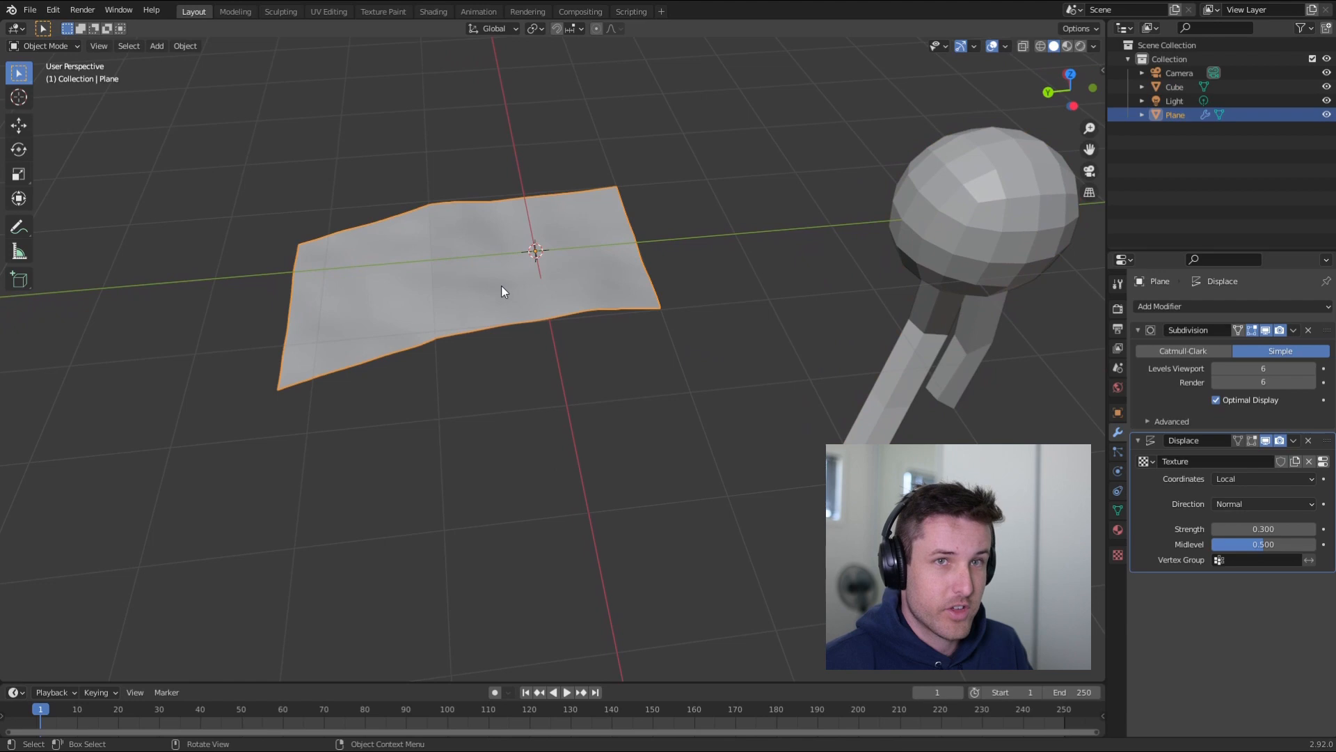
{"action": "key", "text": "Tab"}
{"action": "left_click_drag", "start_coordinate": [234, 197], "coordinate": [359, 411]}
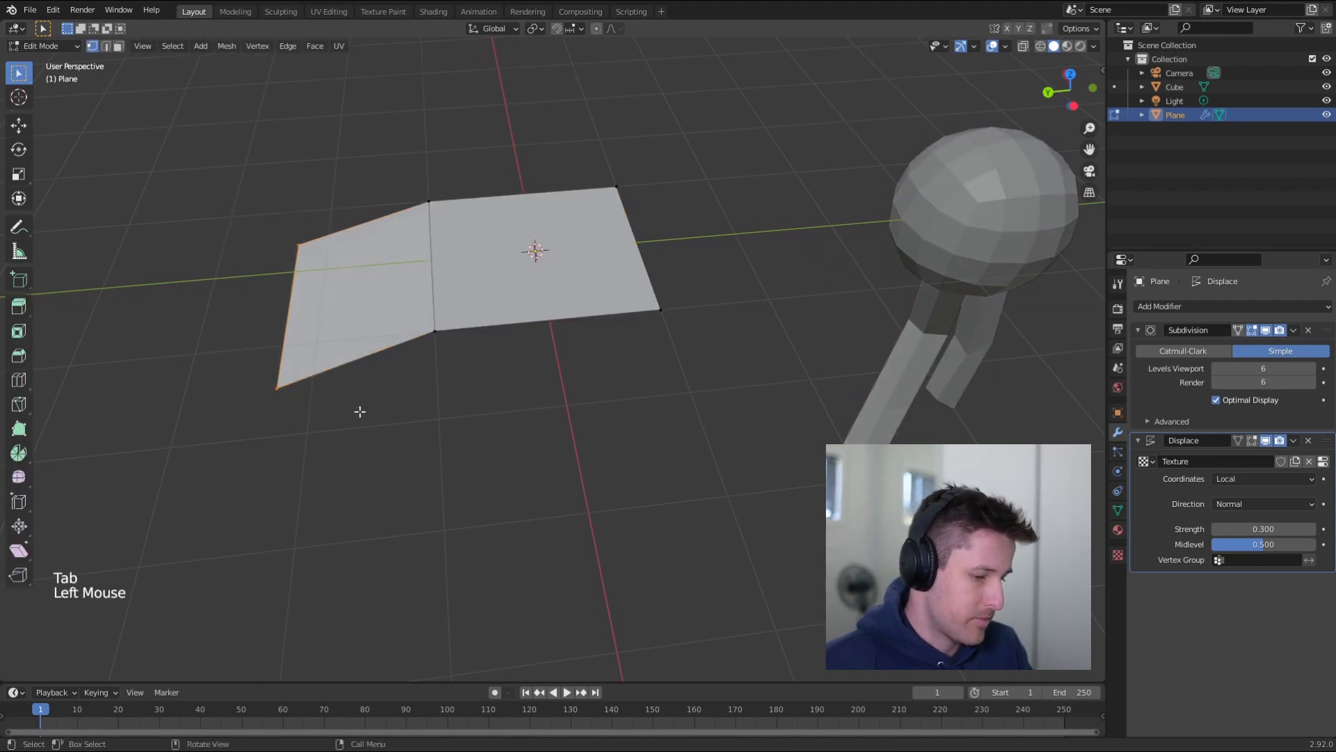
{"action": "key", "text": "x"}
{"action": "left_click", "coordinate": [358, 410]}
{"action": "key", "text": "Tab"}
- Enlarge the timeline area below the 3D view and switch it to the Geometry Node Editor
{"action": "middle_click_drag", "start_coordinate": [418, 377], "coordinate": [722, 307]}
{"action": "key", "text": "grave"}
{"action": "left_click", "coordinate": [671, 379]}
{"action": "scroll", "coordinate": [721, 307], "scroll_direction": "down", "scroll_amount": 2}
{"action": "left_click_drag", "start_coordinate": [677, 681], "coordinate": [701, 353]}
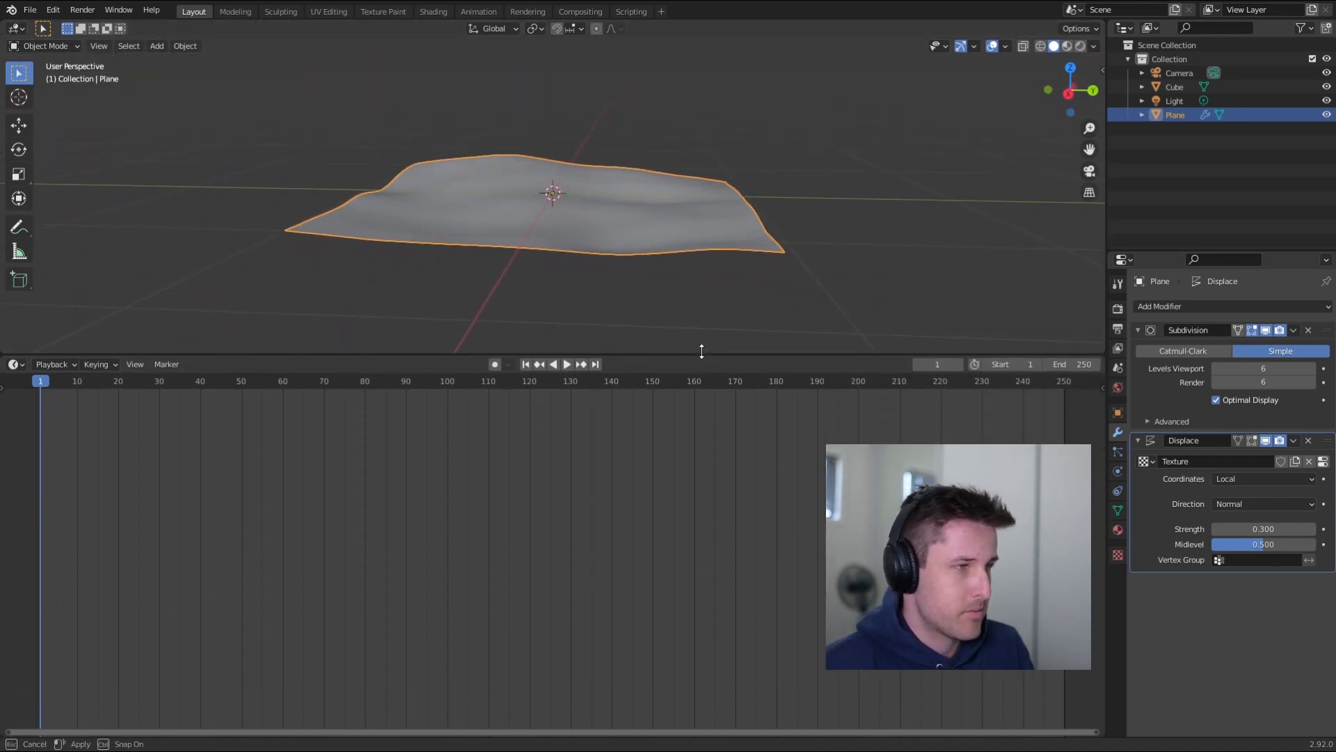
{"action": "left_click", "coordinate": [17, 364]}
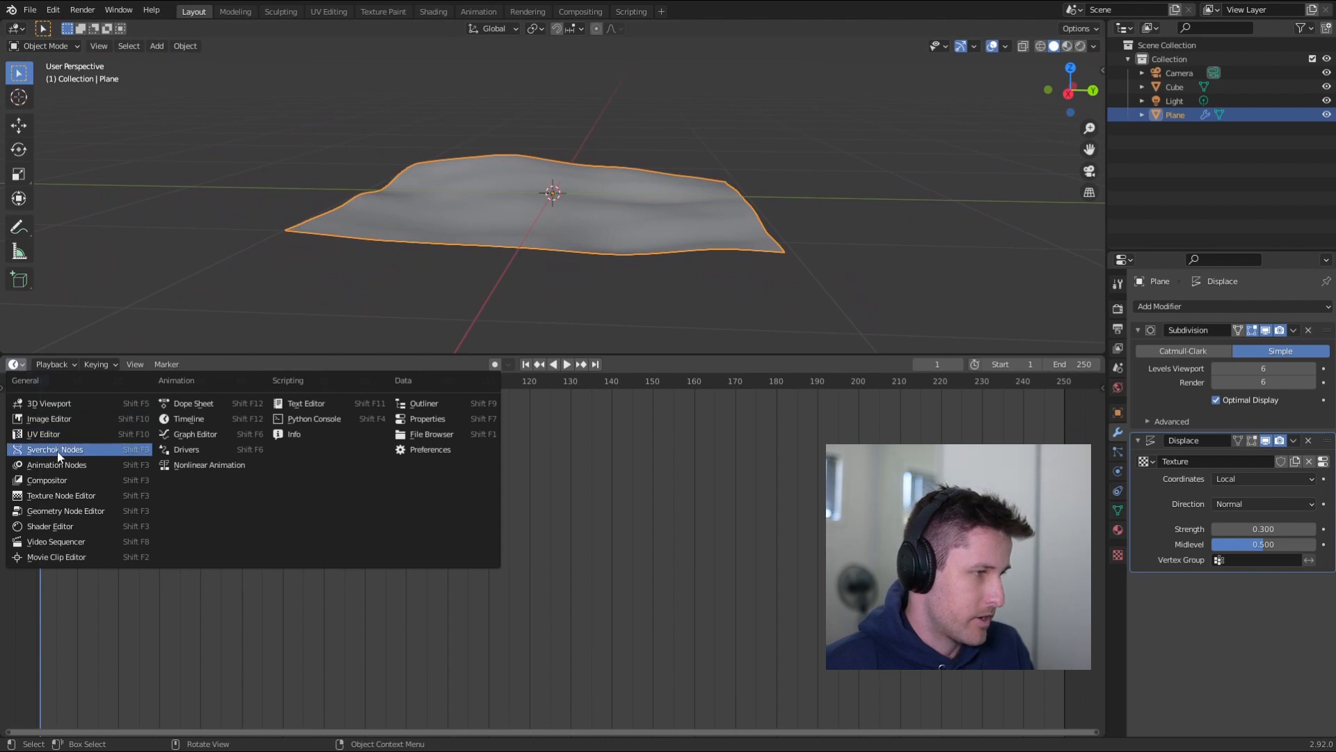
{"action": "left_click", "coordinate": [76, 511]}
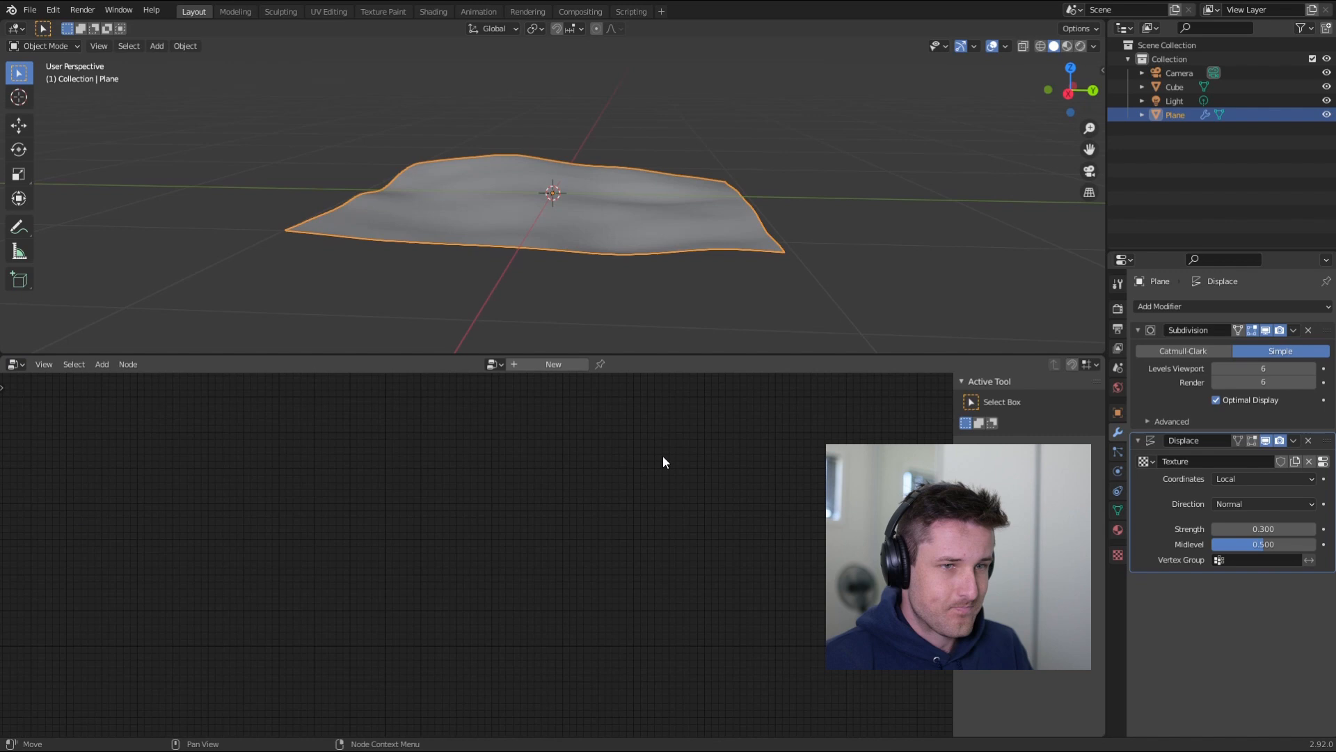
- Collapse the plane's Displace and Subdivision modifiers and hide the node editor's sidebar
{"action": "left_click", "coordinate": [1138, 440]}
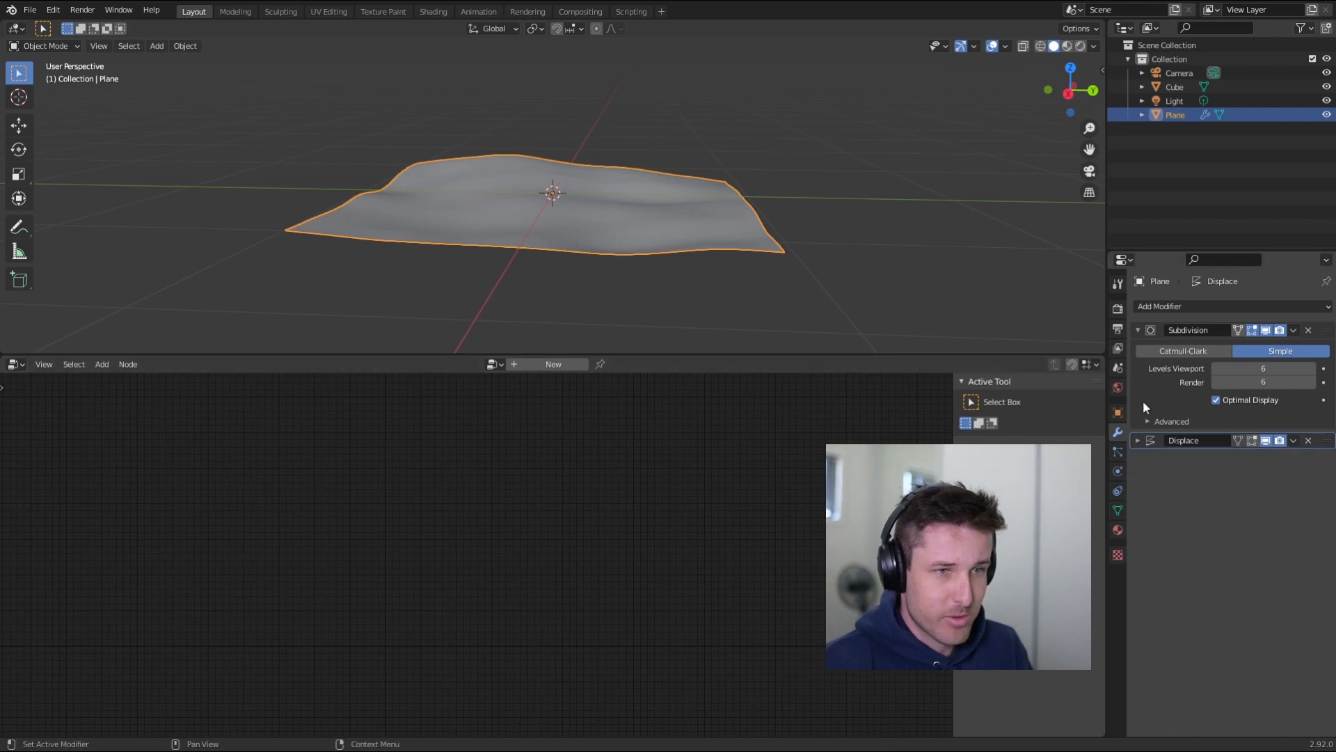
{"action": "left_click", "coordinate": [1137, 330]}
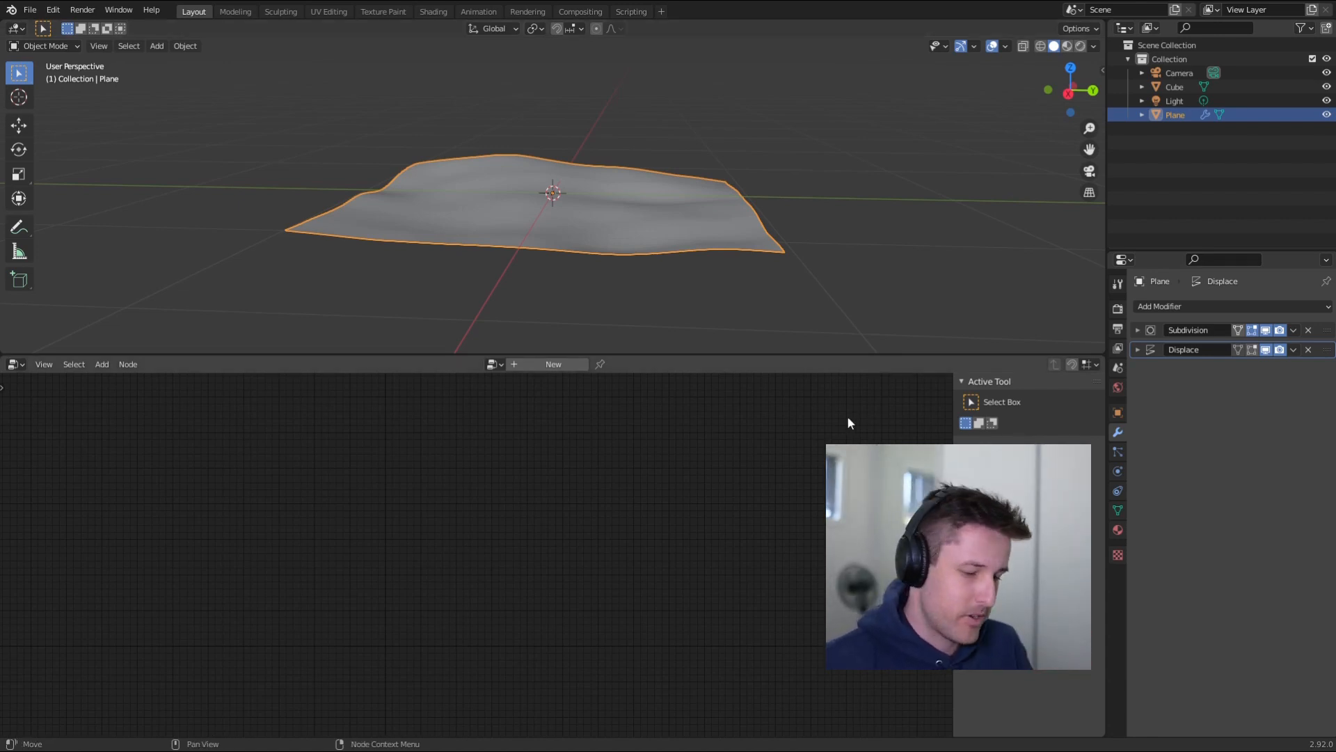
{"action": "key", "text": "n"}
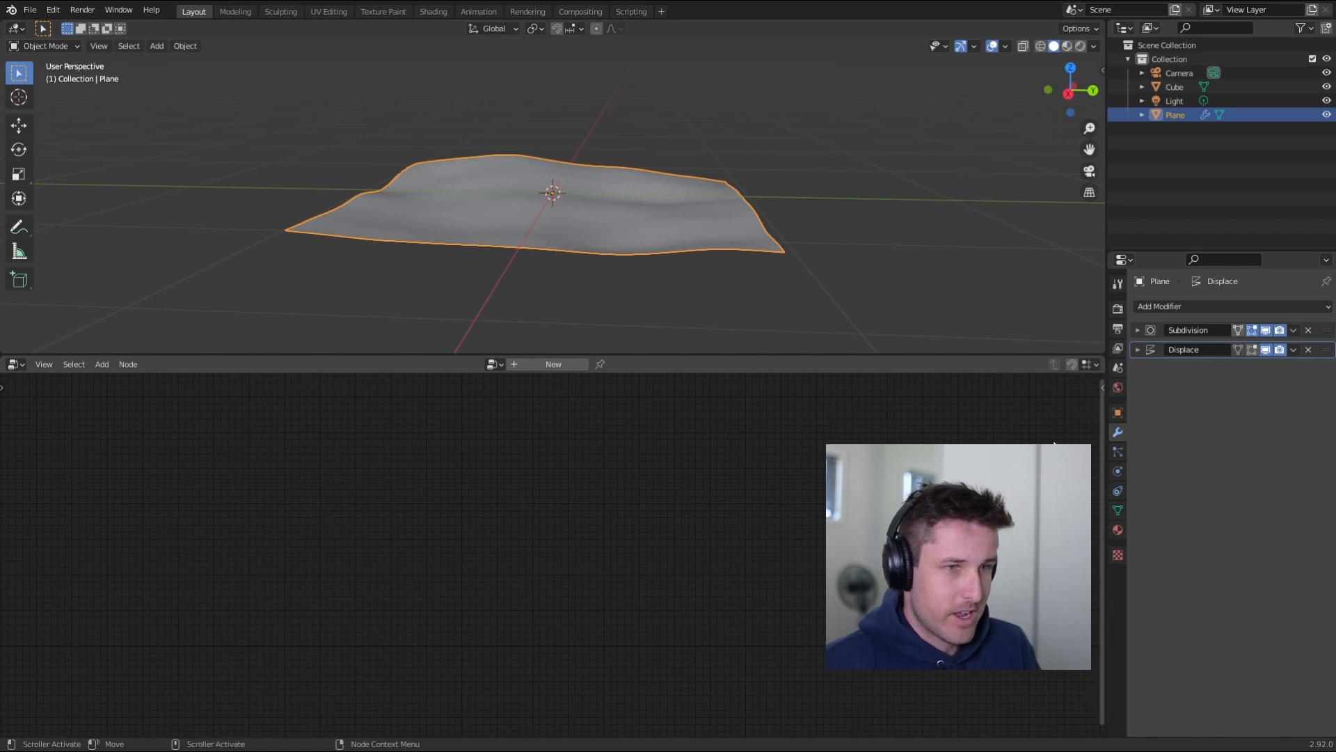
{"action": "left_click", "coordinate": [1102, 389]}
{"action": "key", "text": "n"}
{"action": "key", "text": "n"}
{"action": "key", "text": "n"}
{"action": "key", "text": "n"}
{"action": "key", "text": "n"}
{"action": "key", "text": "n"}
{"action": "key", "text": "n"}
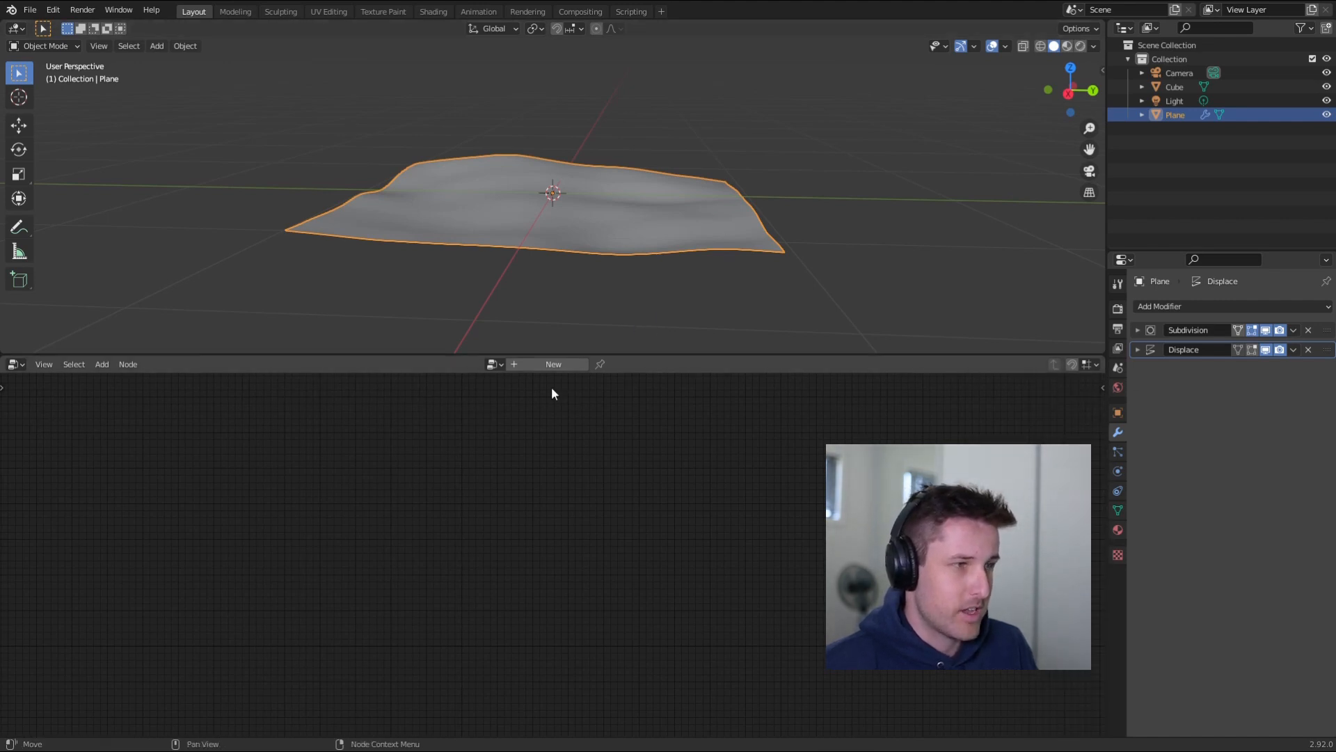
- Create a new Geometry Nodes tree for the plane and space its Group Input and Group Output nodes apart
{"action": "left_click", "coordinate": [569, 364]}
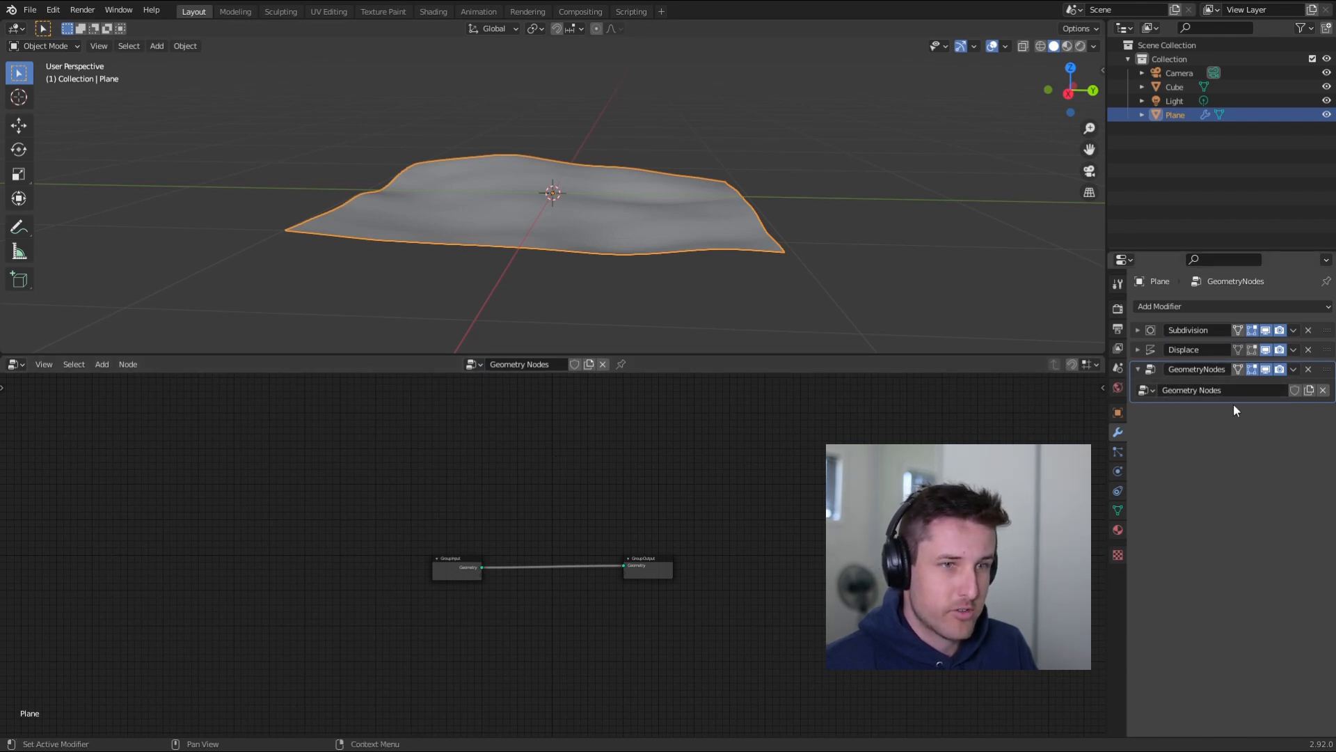
{"action": "scroll", "coordinate": [510, 630], "scroll_direction": "up", "scroll_amount": 2}
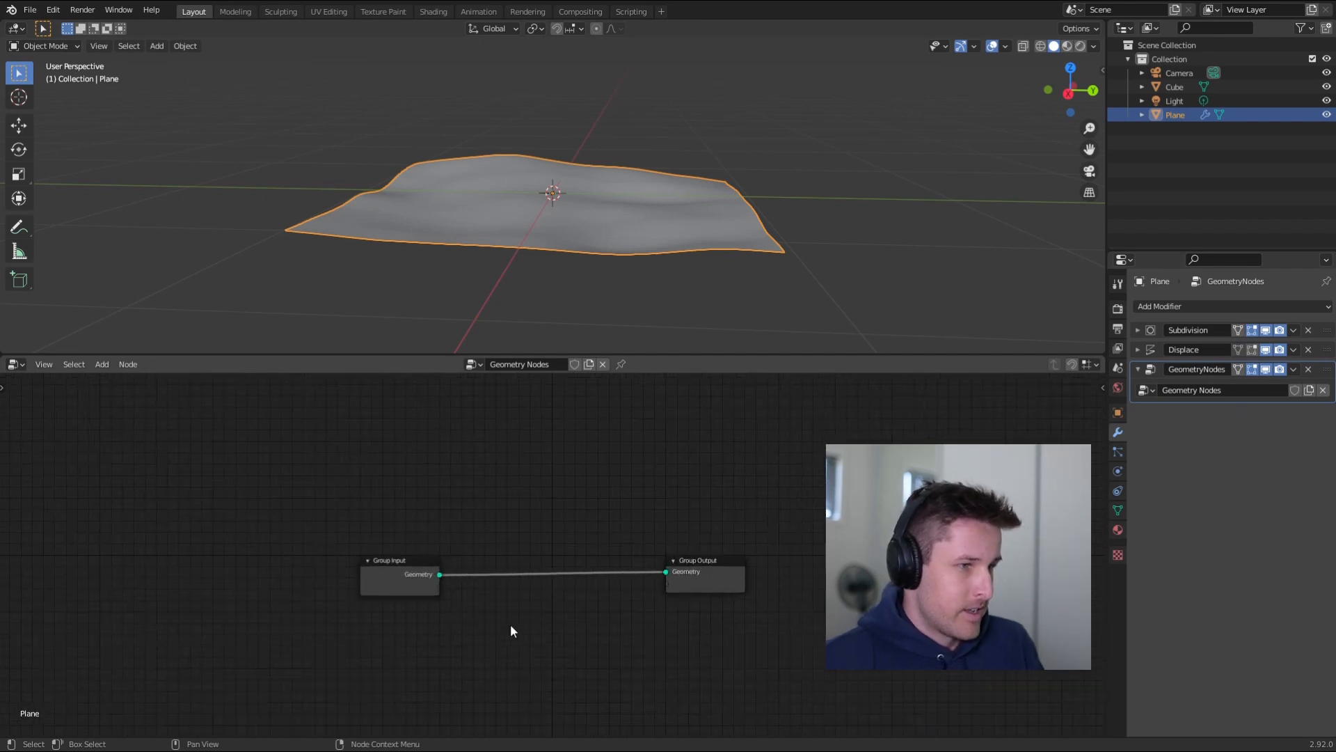
{"action": "scroll", "coordinate": [511, 625], "scroll_direction": "up", "scroll_amount": 4}
{"action": "middle_click_drag", "start_coordinate": [511, 624], "coordinate": [519, 598]}
{"action": "scroll", "coordinate": [520, 589], "scroll_direction": "up", "scroll_amount": 3}
{"action": "left_click_drag", "start_coordinate": [827, 546], "coordinate": [867, 550]}
{"action": "left_click_drag", "start_coordinate": [342, 549], "coordinate": [308, 560]}
- Fine-tune the positions of the Group Input and Group Output nodes, leaving a wide gap between them
{"action": "left_click_drag", "start_coordinate": [199, 632], "coordinate": [379, 472]}
{"action": "left_click_drag", "start_coordinate": [745, 472], "coordinate": [933, 599]}
{"action": "left_click_drag", "start_coordinate": [870, 540], "coordinate": [873, 561]}
{"action": "left_click", "coordinate": [812, 491]}
{"action": "left_click_drag", "start_coordinate": [290, 563], "coordinate": [277, 562]}
{"action": "left_click_drag", "start_coordinate": [884, 587], "coordinate": [877, 572]}
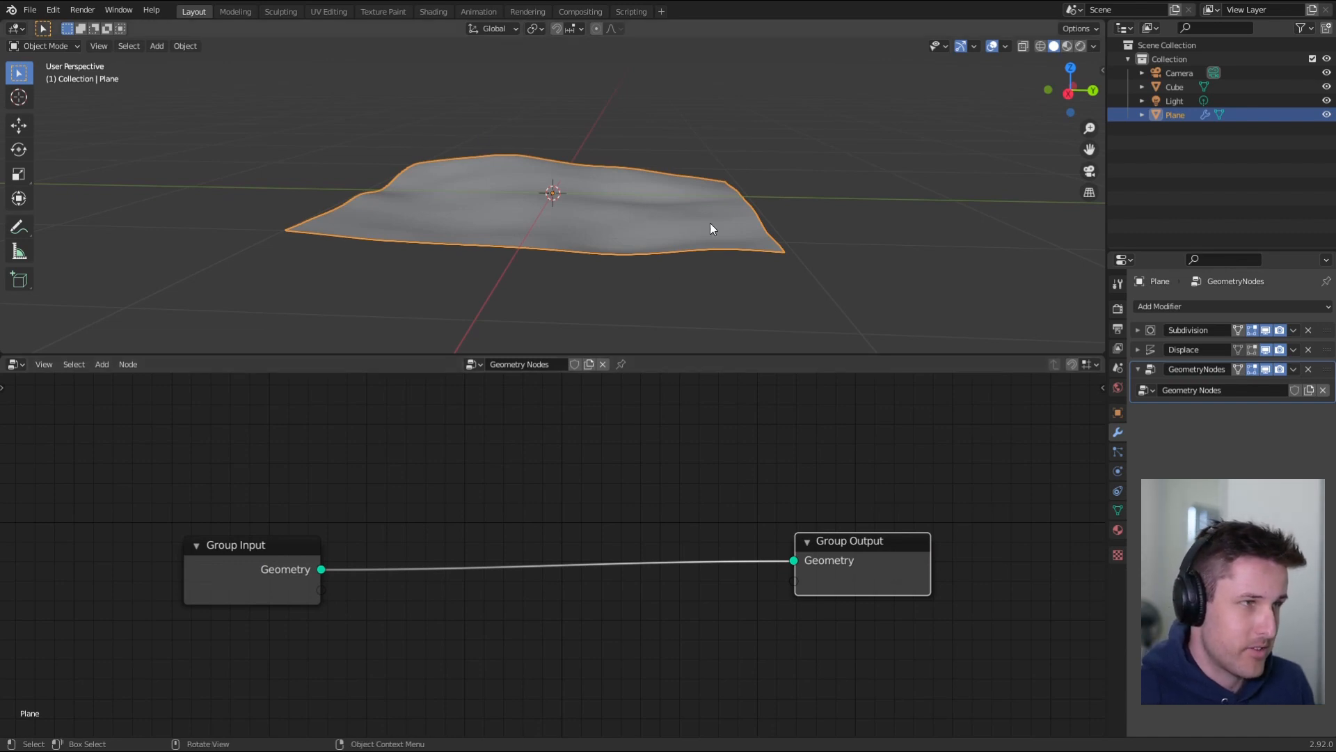
{"action": "left_click_drag", "start_coordinate": [145, 509], "coordinate": [419, 630]}
{"action": "left_click_drag", "start_coordinate": [469, 499], "coordinate": [672, 627]}
{"action": "left_click_drag", "start_coordinate": [713, 469], "coordinate": [992, 645]}
{"action": "mouse_move", "coordinate": [879, 547]}
{"action": "left_mouse_down"}
{"action": "mouse_move", "coordinate": [889, 567]}
{"action": "mouse_move", "coordinate": [896, 546]}
{"action": "left_mouse_up"}
{"action": "left_click_drag", "start_coordinate": [268, 567], "coordinate": [230, 548]}
{"action": "key", "text": "shift+a"}
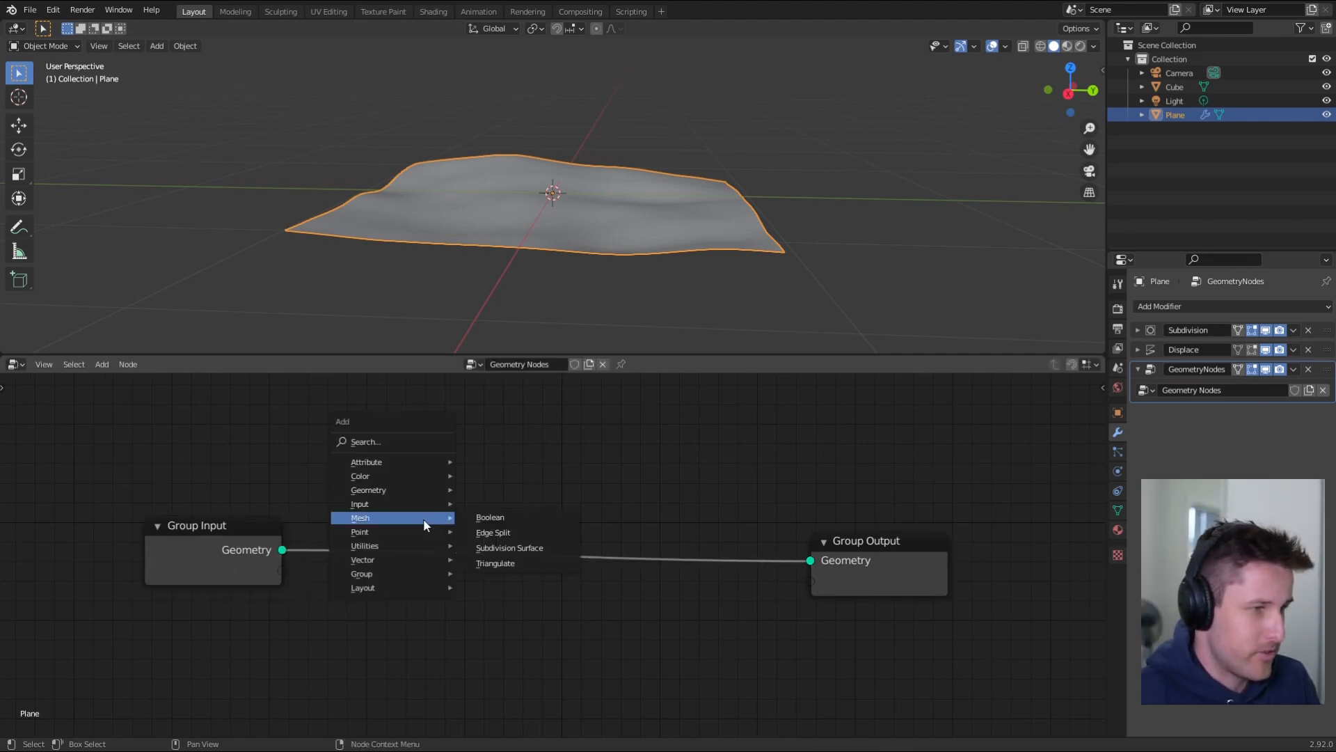
{"action": "key", "text": "Escape"}
{"action": "key", "text": "shift+a"}
{"action": "mouse_move", "coordinate": [584, 489]}
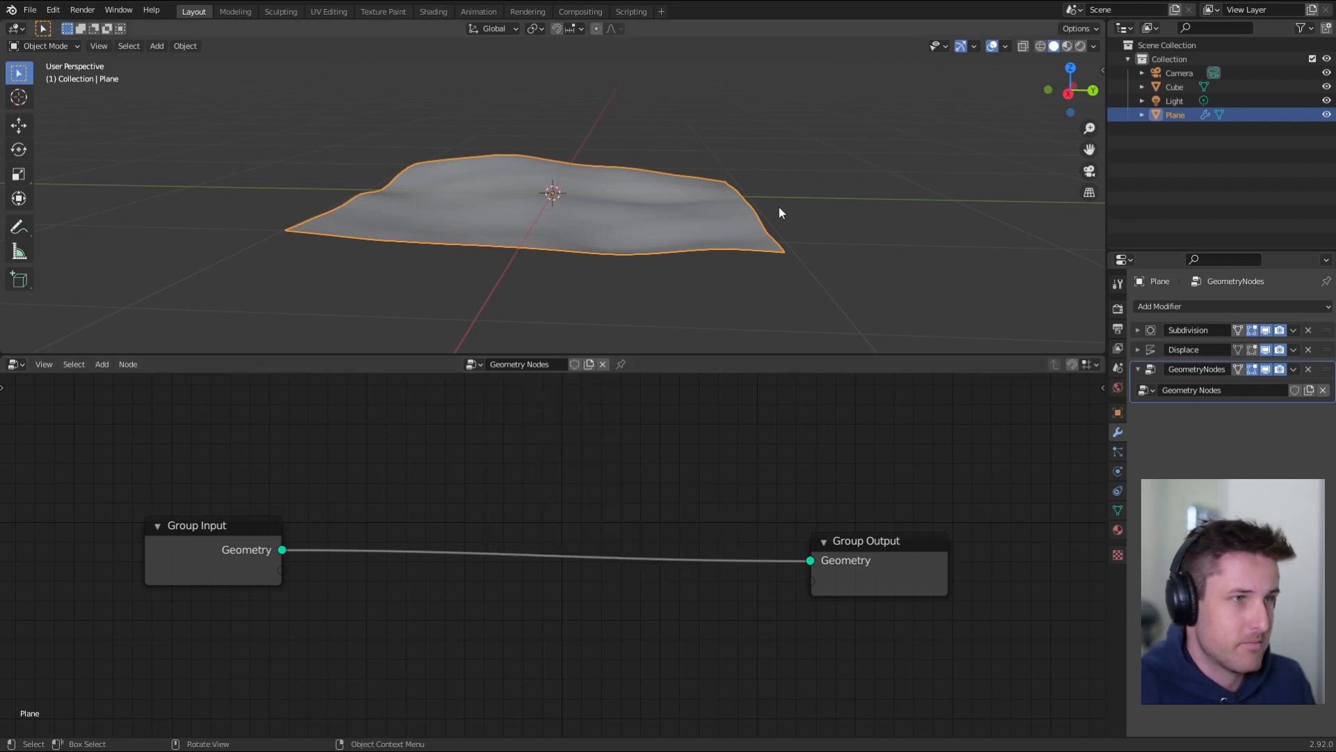
- Add a Point Distribute node below the link between Group Input and Group Output
{"action": "key", "text": "shift+a"}
{"action": "mouse_move", "coordinate": [483, 514]}
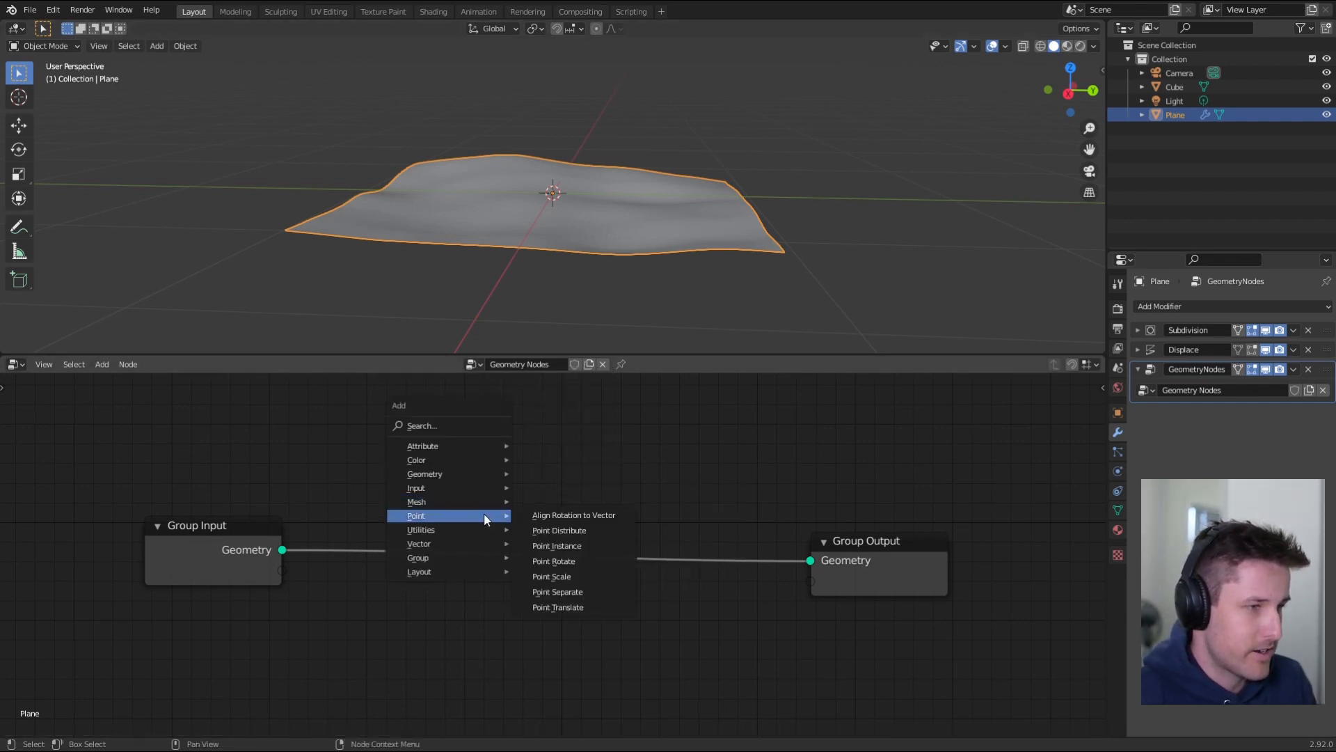
{"action": "left_click", "coordinate": [582, 530]}
{"action": "left_click", "coordinate": [415, 599]}
{"action": "middle_click_drag", "start_coordinate": [416, 599], "coordinate": [411, 482]}
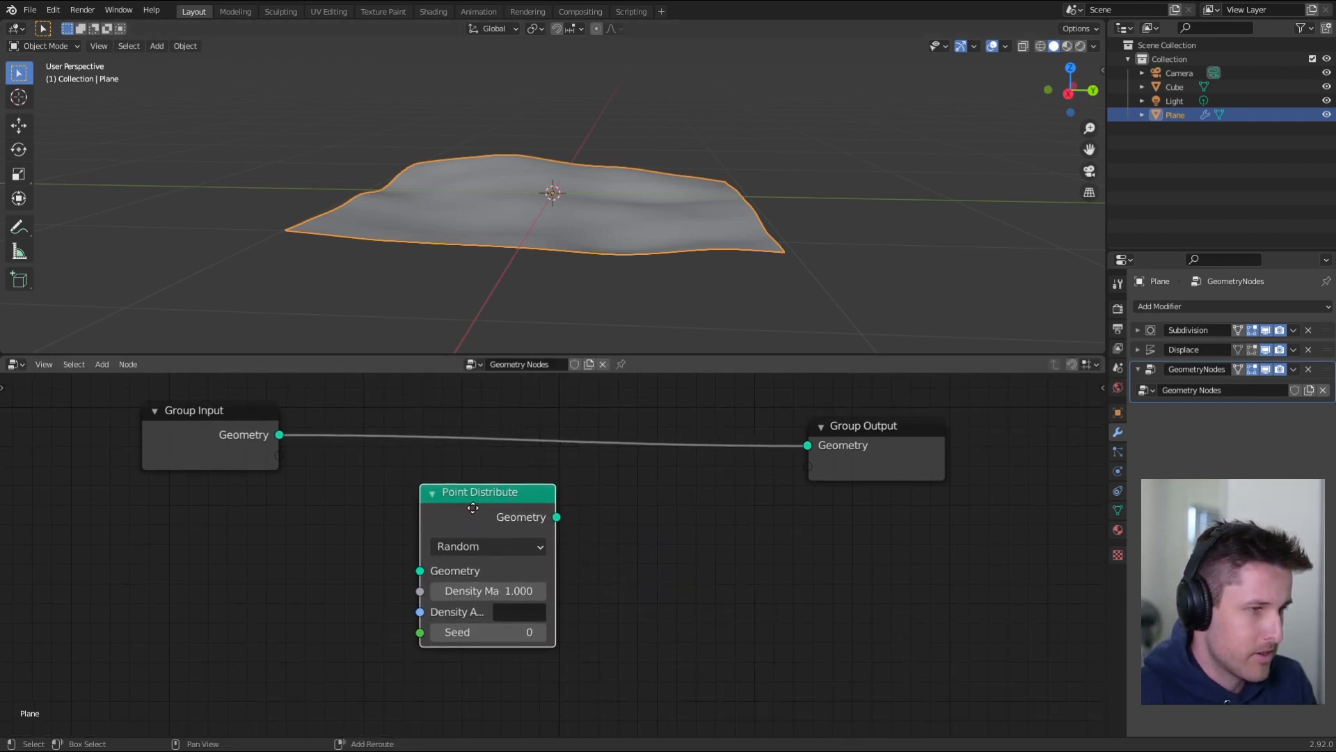
- Connect the Group Input geometry to Point Distribute and its geometry output to Group Output
{"action": "left_click_drag", "start_coordinate": [280, 429], "coordinate": [335, 510]}
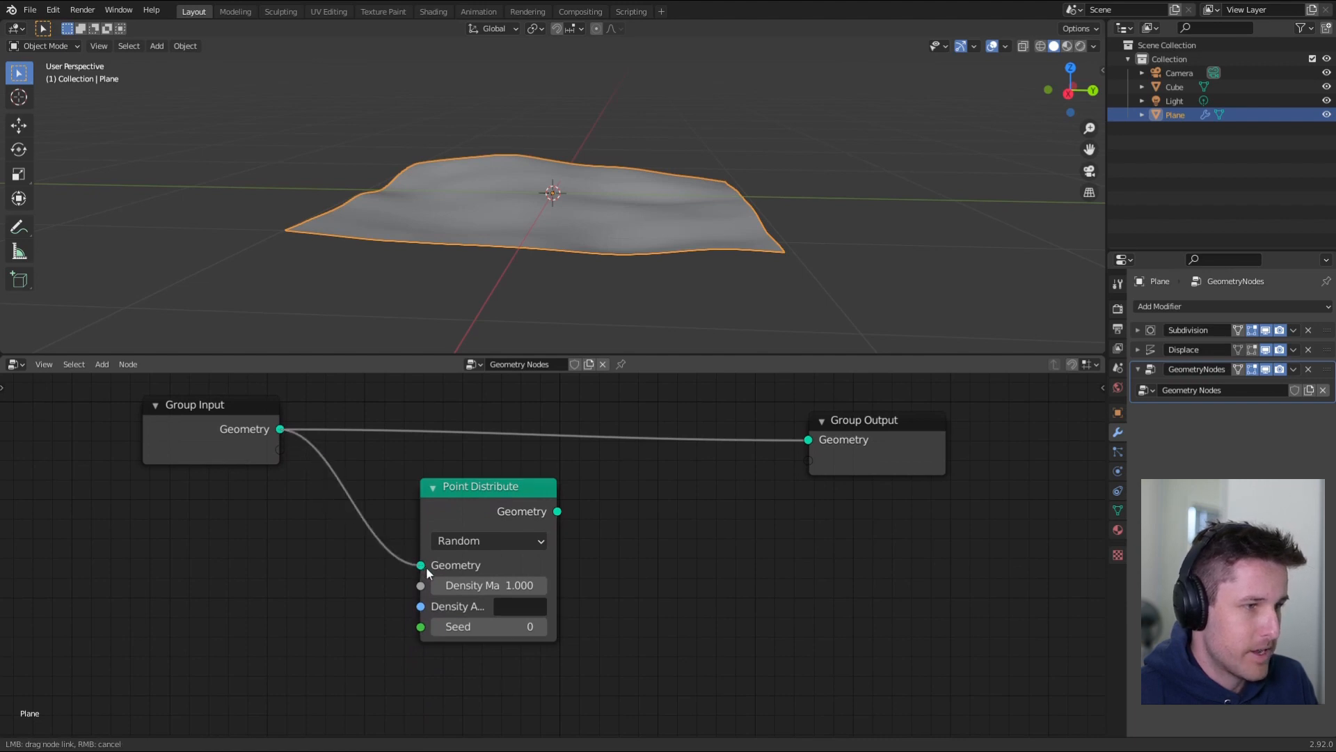
{"action": "left_click_drag", "start_coordinate": [558, 512], "coordinate": [808, 439]}
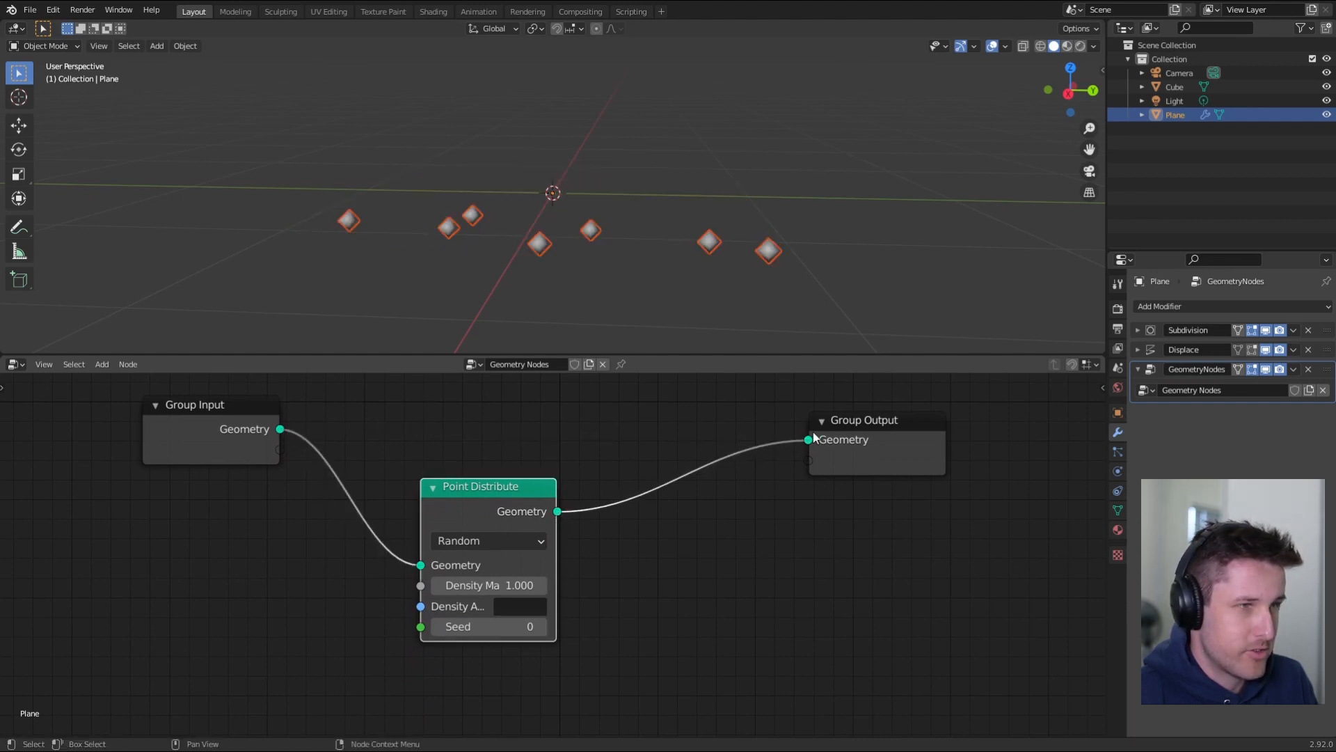
{"action": "middle_click_drag", "start_coordinate": [600, 252], "coordinate": [732, 309]}
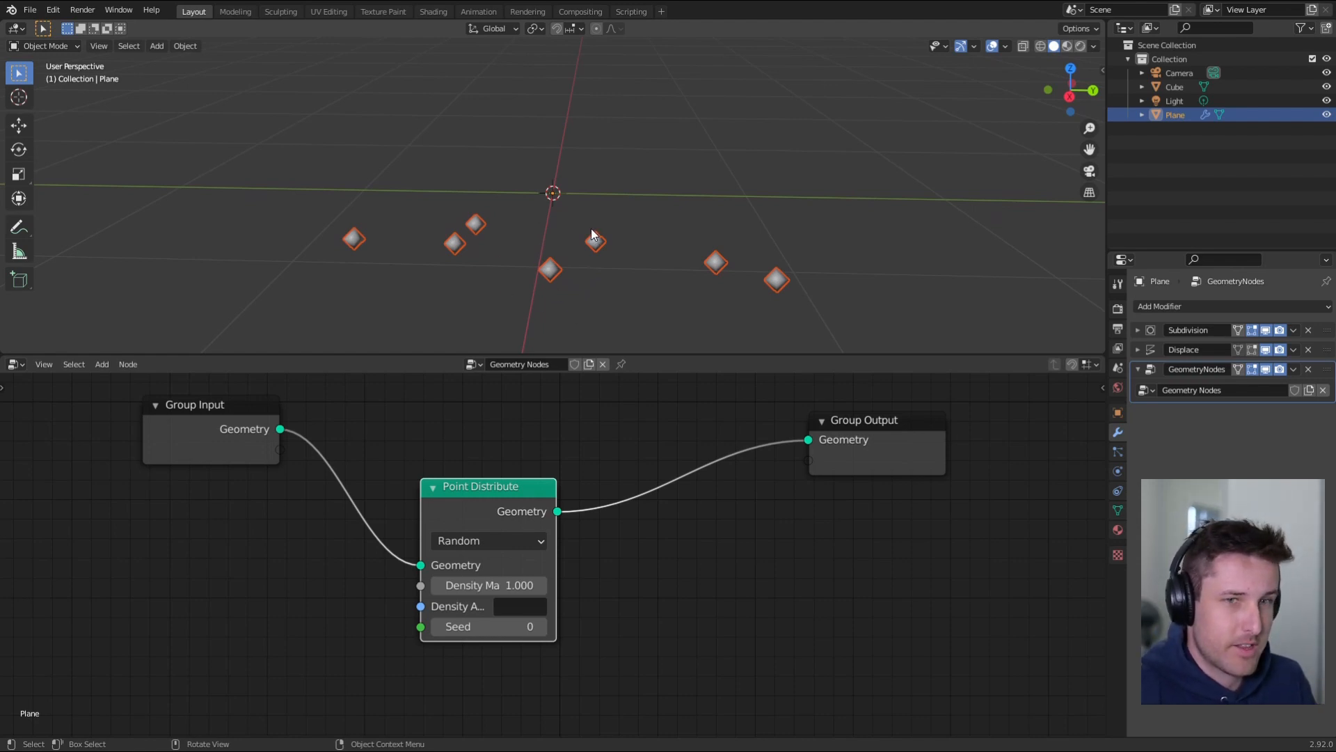
- Add a Join Geometry node on the link between Point Distribute and Group Output
{"action": "middle_click_drag", "start_coordinate": [555, 447], "coordinate": [524, 507]}
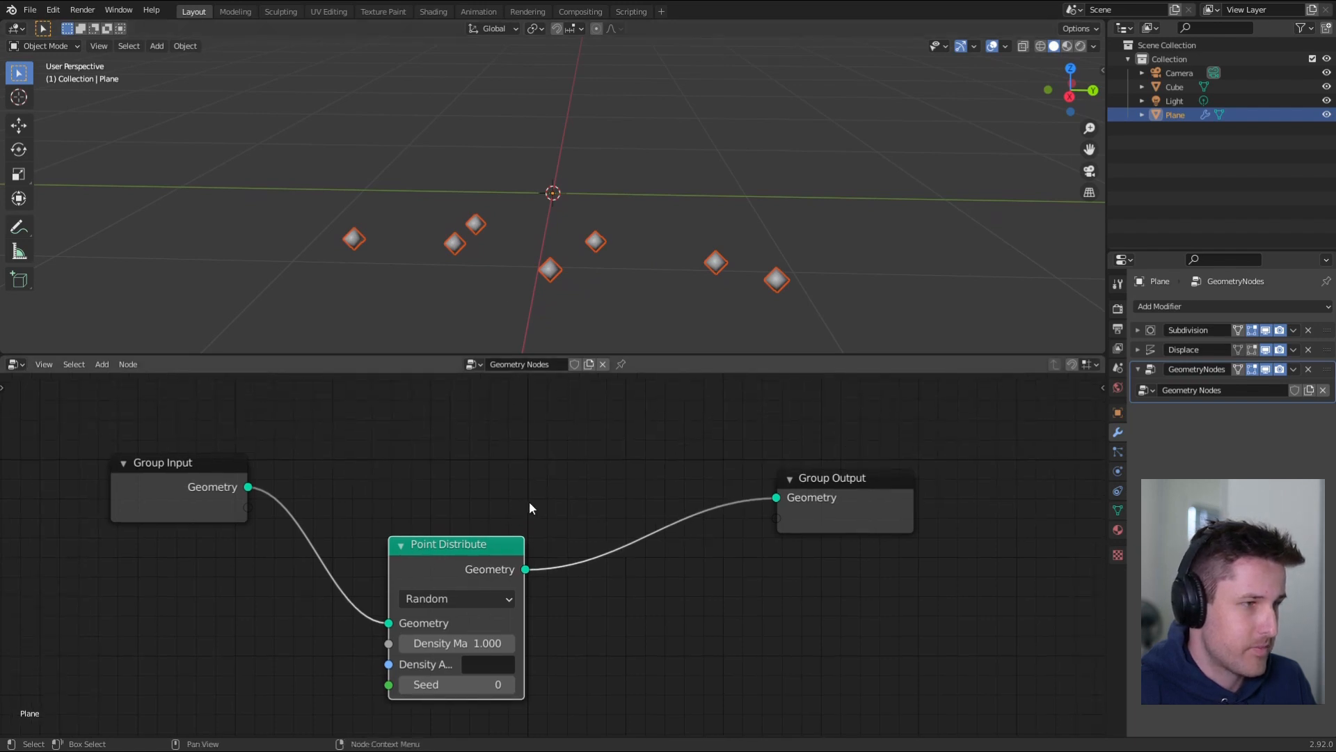
{"action": "key", "text": "shift+a"}
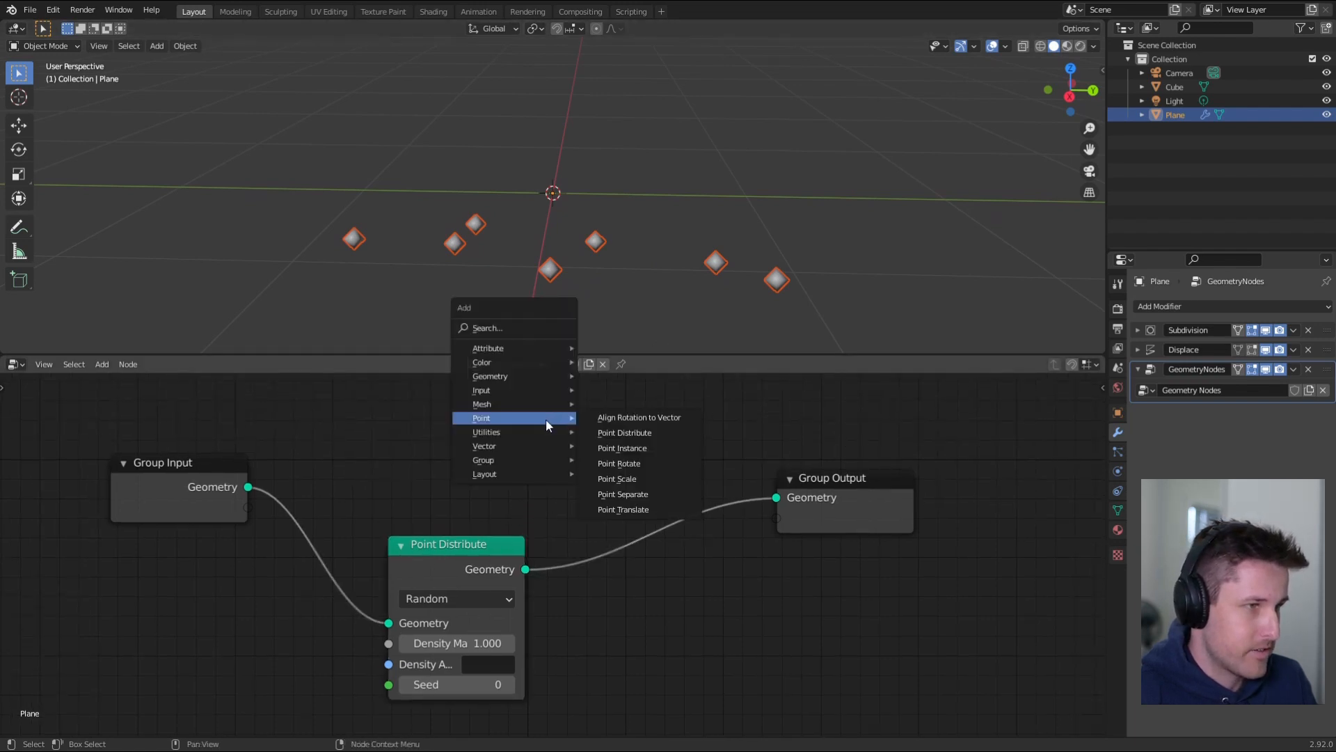
{"action": "left_click", "coordinate": [512, 328]}
{"action": "type", "text": "join"}
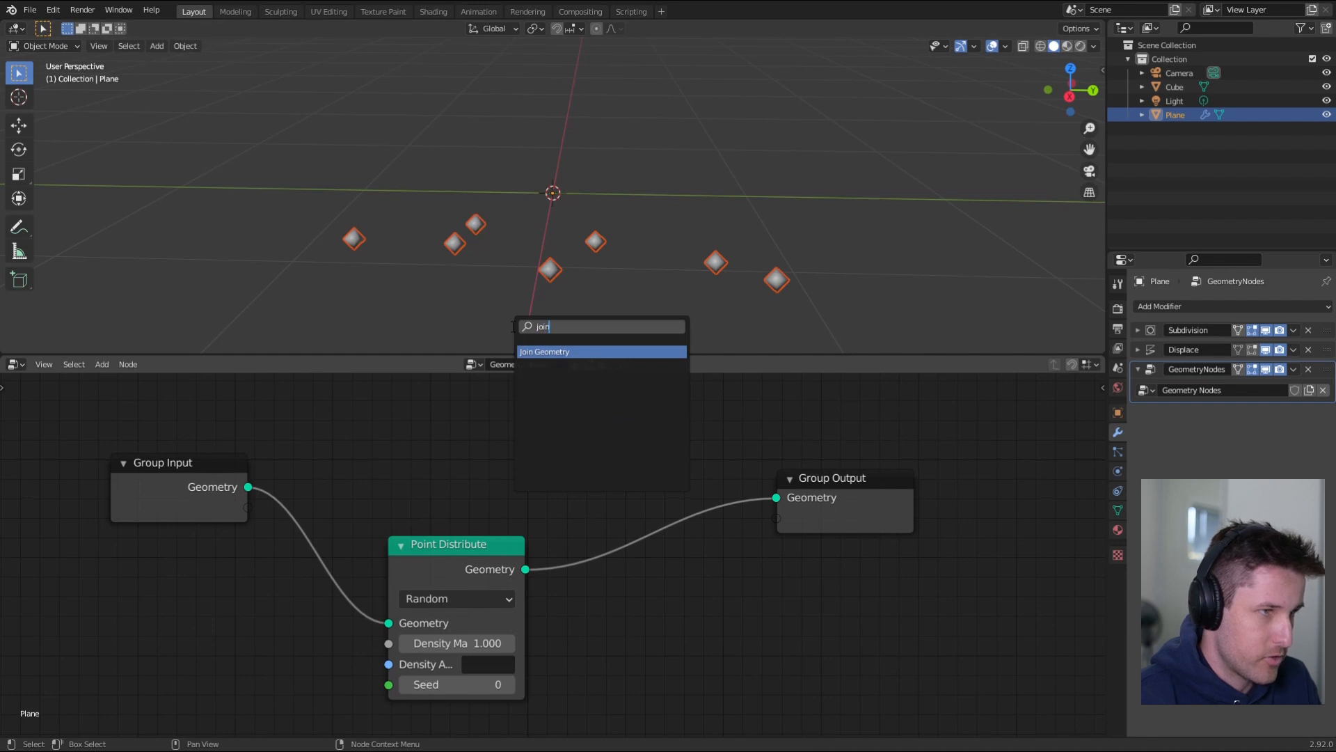
{"action": "key", "text": "Return"}
{"action": "left_click", "coordinate": [657, 439]}
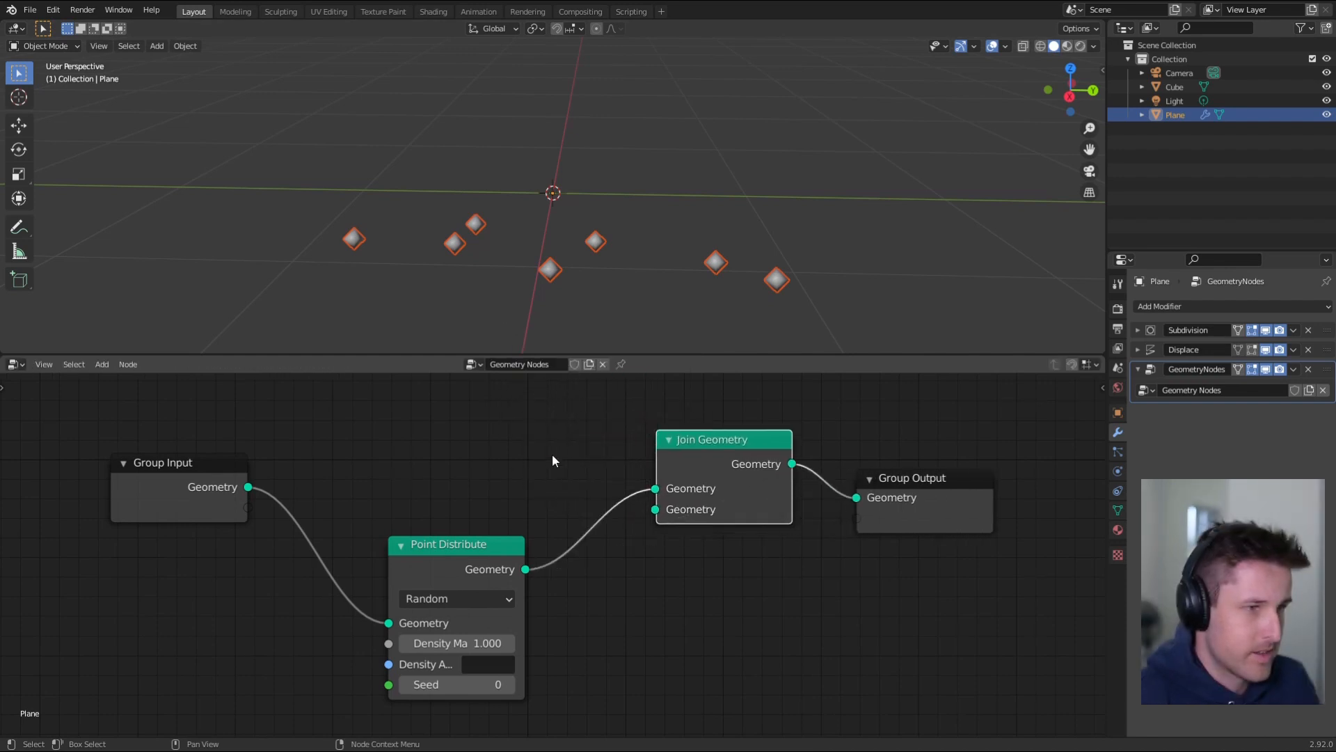
- Connect the Group Input geometry directly to Join Geometry, alongside the Point Distribute output
{"action": "left_click_drag", "start_coordinate": [252, 490], "coordinate": [507, 508]}
{"action": "left_click_drag", "start_coordinate": [655, 513], "coordinate": [656, 490]}
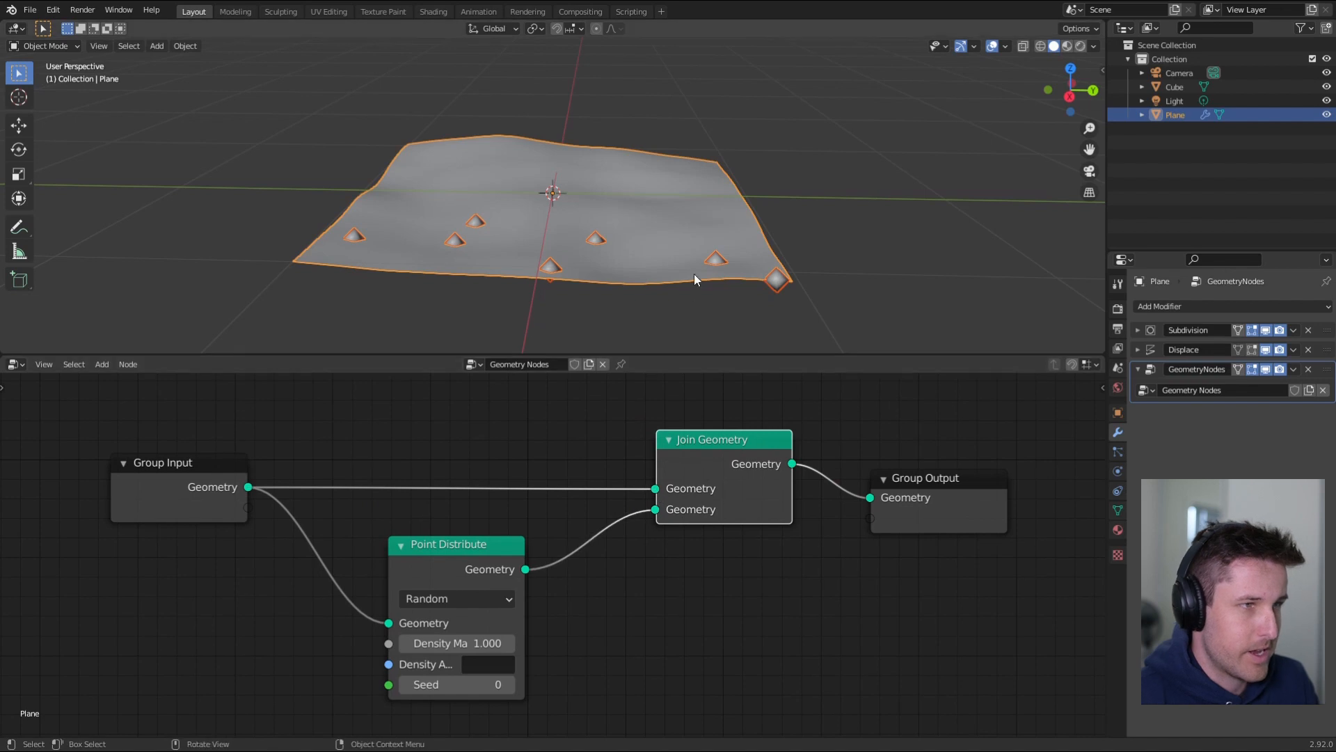
{"action": "scroll", "coordinate": [679, 251], "scroll_direction": "down", "scroll_amount": 2}
{"action": "middle_click_drag", "start_coordinate": [678, 243], "coordinate": [619, 230]}
- Shift the Point Distribute node slightly and raise its maximum density to 223.8
{"action": "left_click_drag", "start_coordinate": [474, 546], "coordinate": [460, 528]}
{"action": "middle_click_drag", "start_coordinate": [545, 317], "coordinate": [565, 288]}
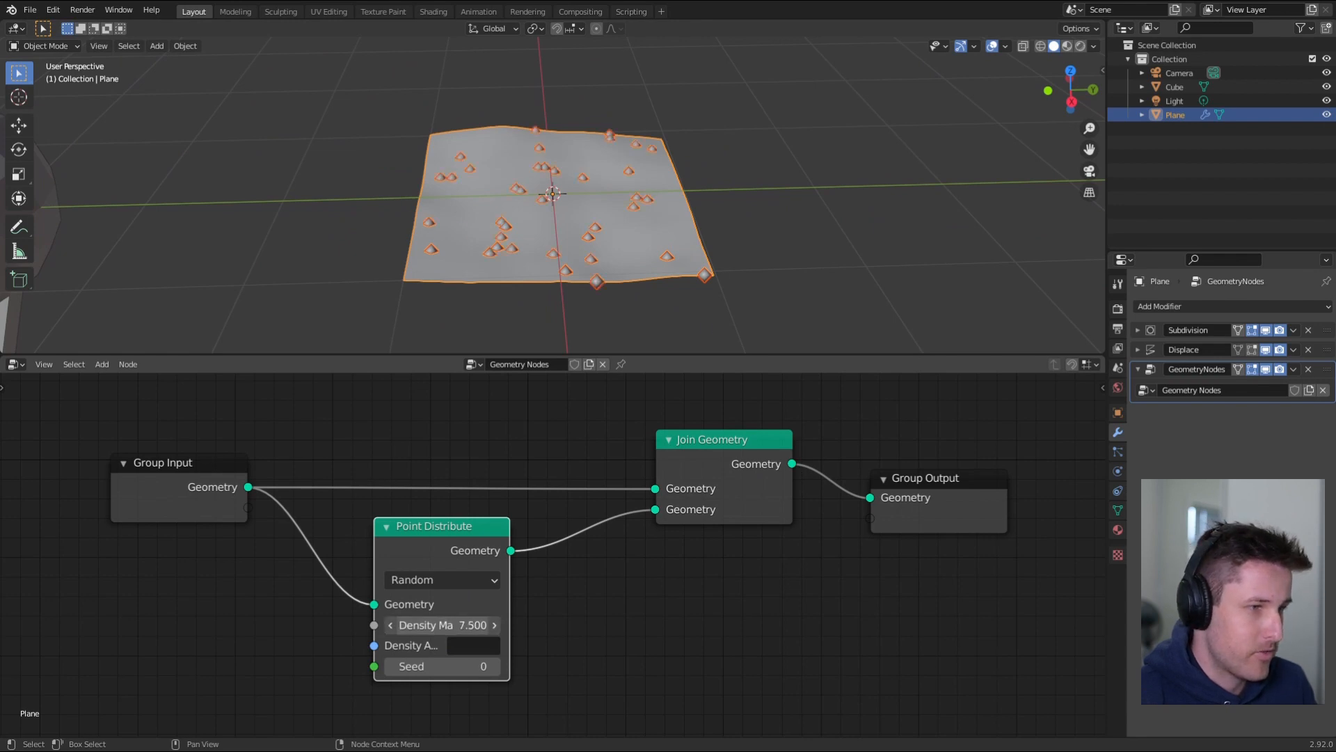
{"action": "left_click_drag", "start_coordinate": [443, 625], "coordinate": [546, 624]}
{"action": "middle_click_drag", "start_coordinate": [506, 230], "coordinate": [519, 204]}
{"action": "middle_click_drag", "start_coordinate": [507, 223], "coordinate": [508, 224]}
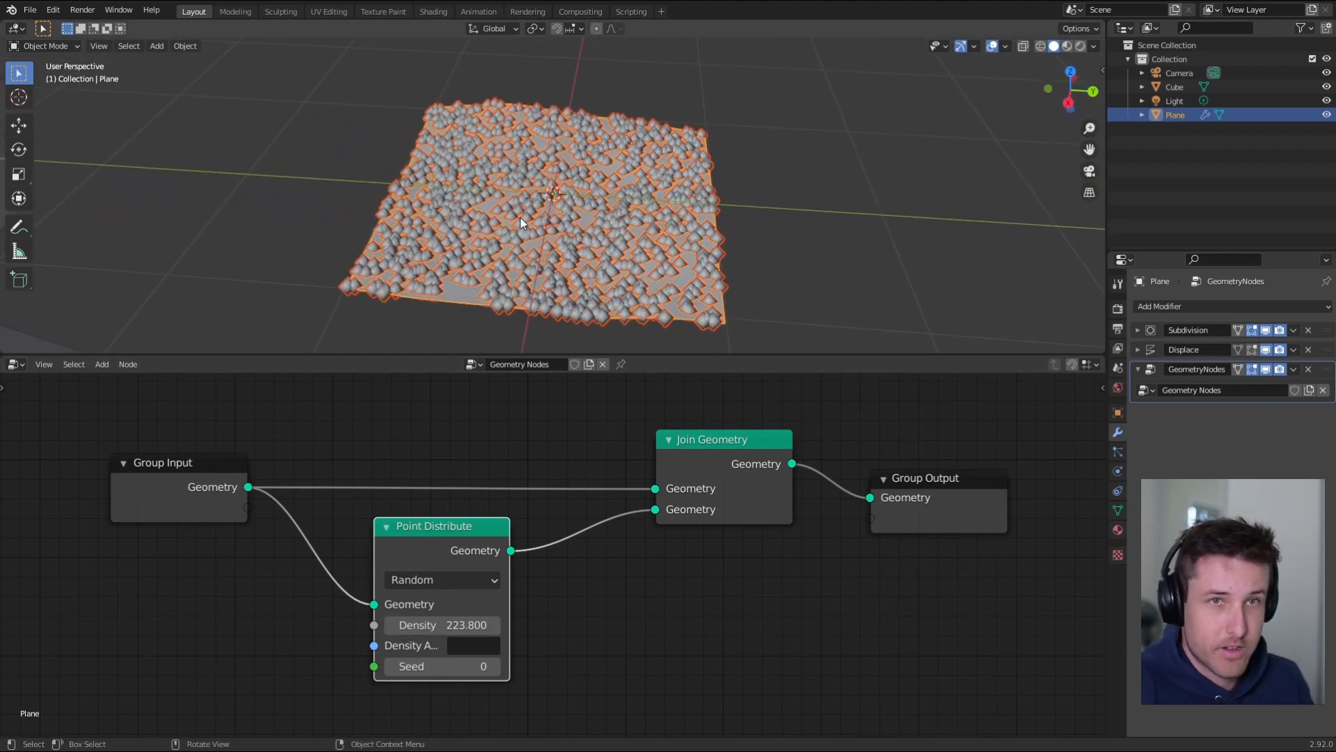
{"action": "middle_click_drag", "start_coordinate": [575, 303], "coordinate": [578, 298]}
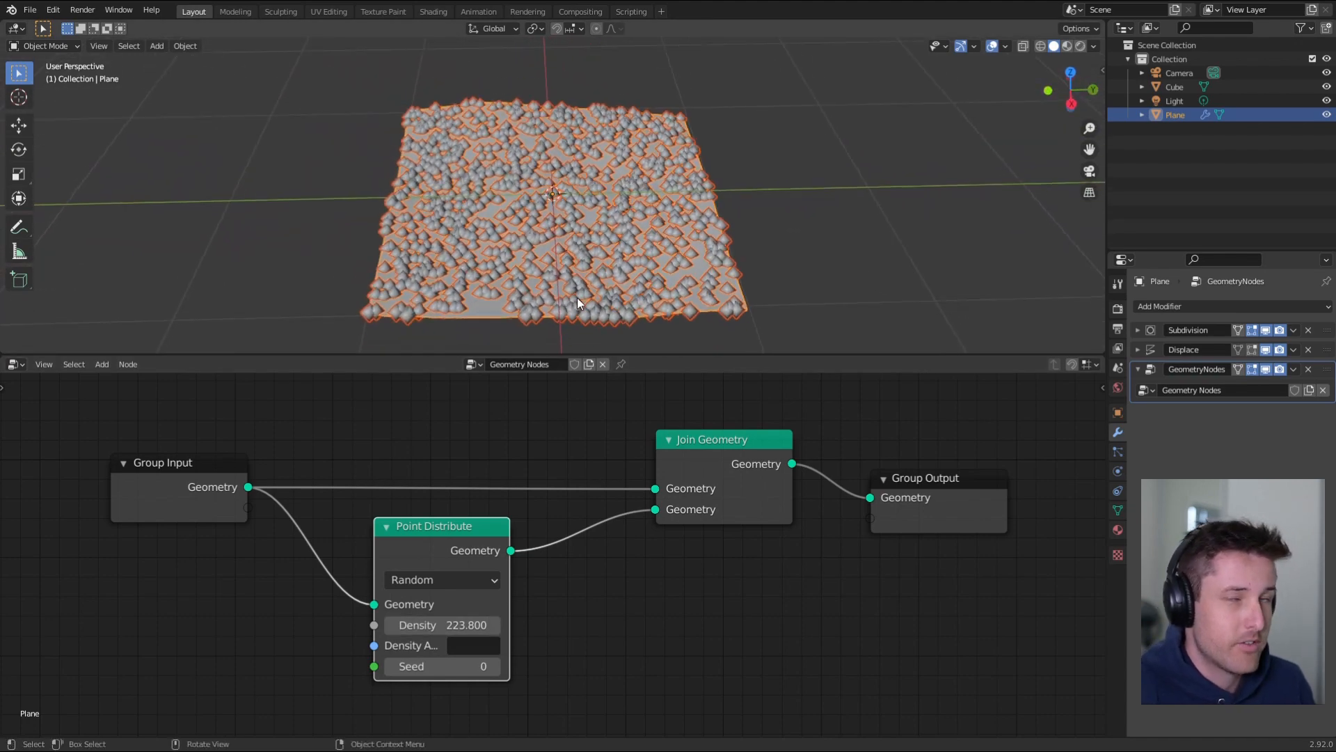
- Switch Point Distribute to the Poisson Disk method and set its minimum distance to 0.140
{"action": "middle_click_drag", "start_coordinate": [578, 296], "coordinate": [574, 267]}
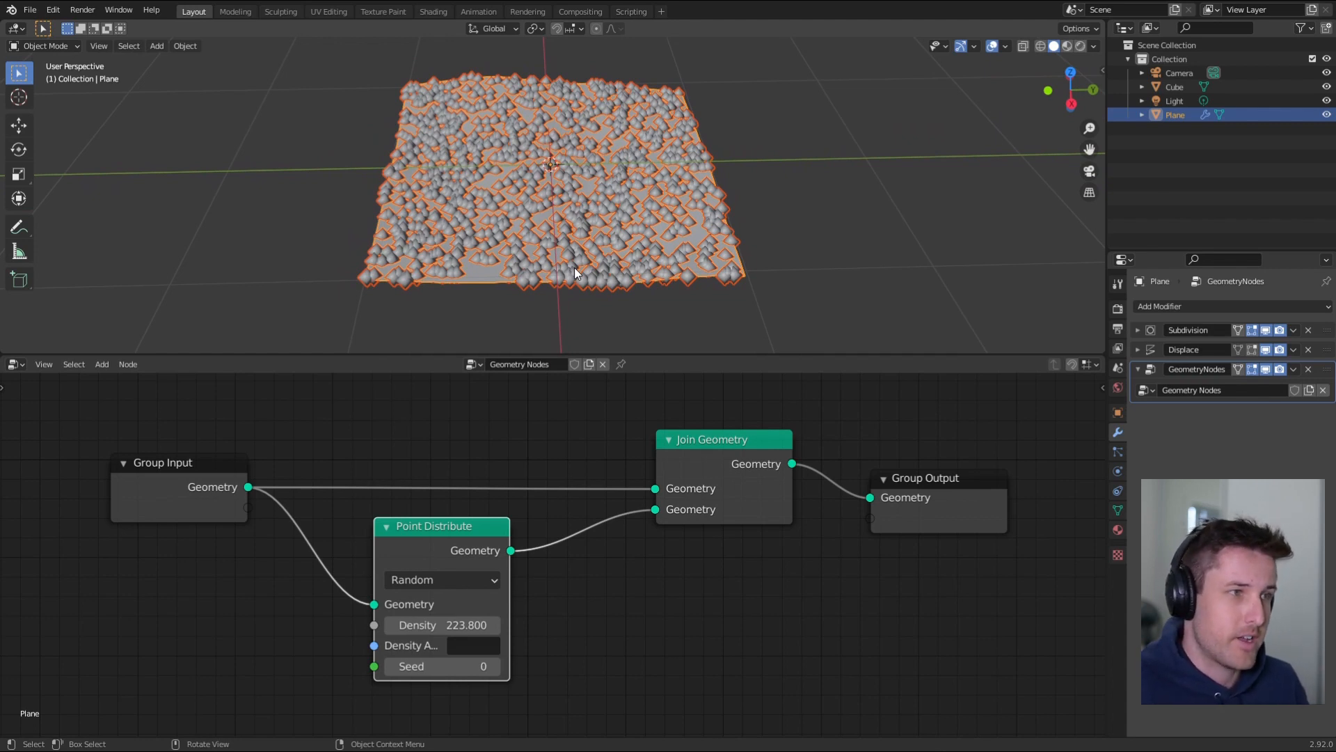
{"action": "middle_click_drag", "start_coordinate": [614, 175], "coordinate": [602, 226]}
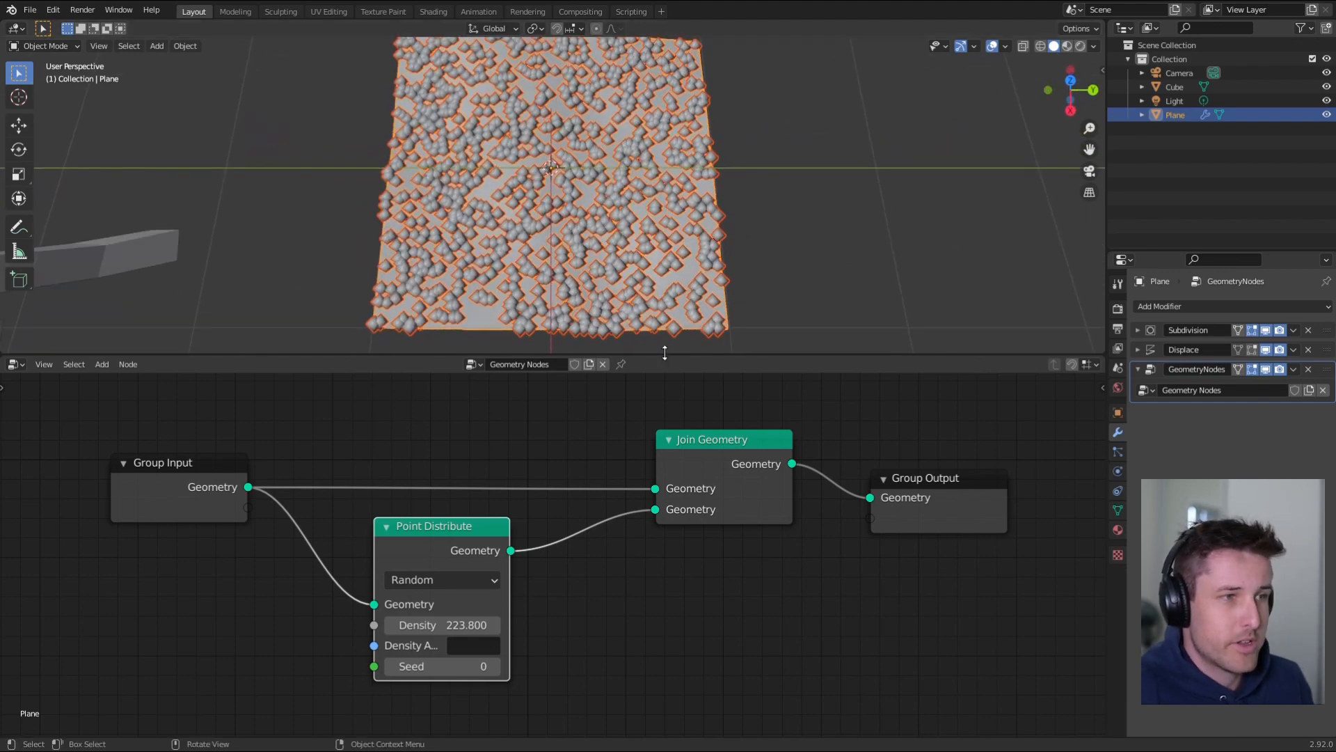
{"action": "middle_click_drag", "start_coordinate": [560, 192], "coordinate": [567, 229]}
{"action": "left_click", "coordinate": [448, 585]}
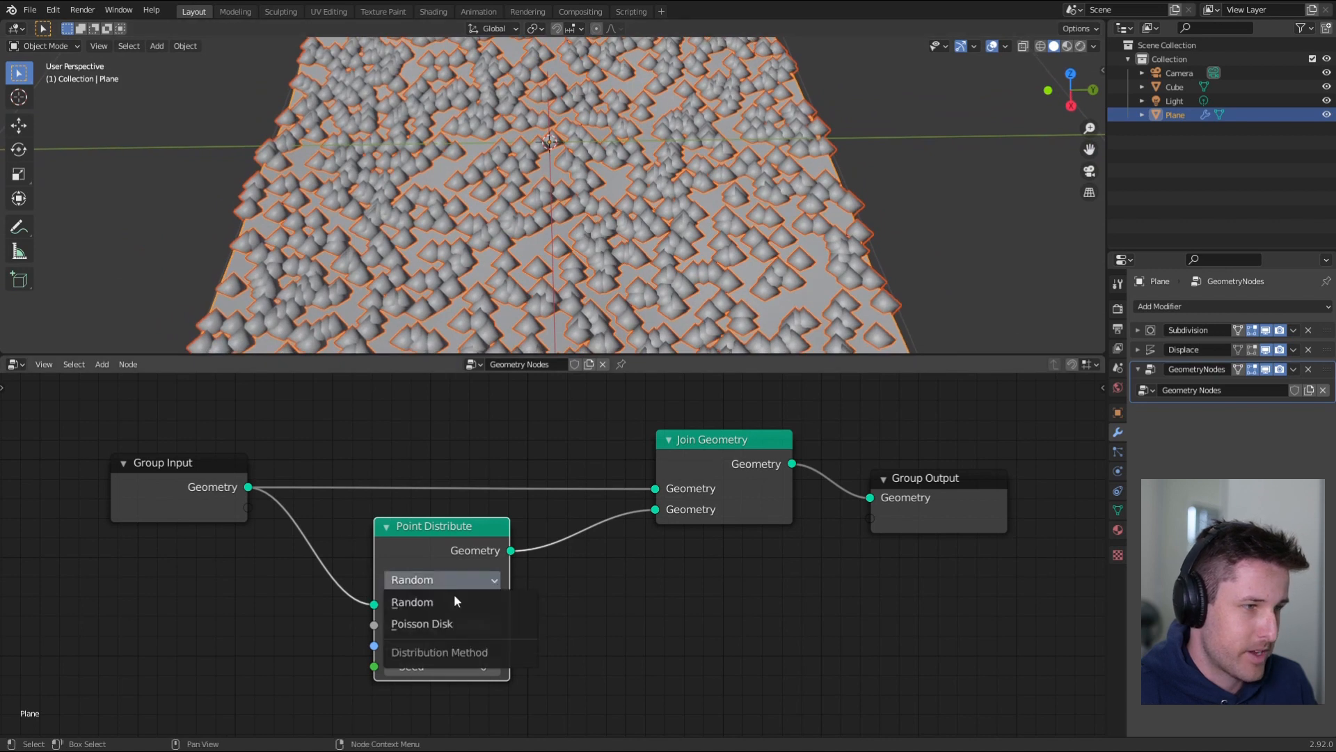
{"action": "left_click", "coordinate": [453, 578]}
{"action": "left_click", "coordinate": [439, 622]}
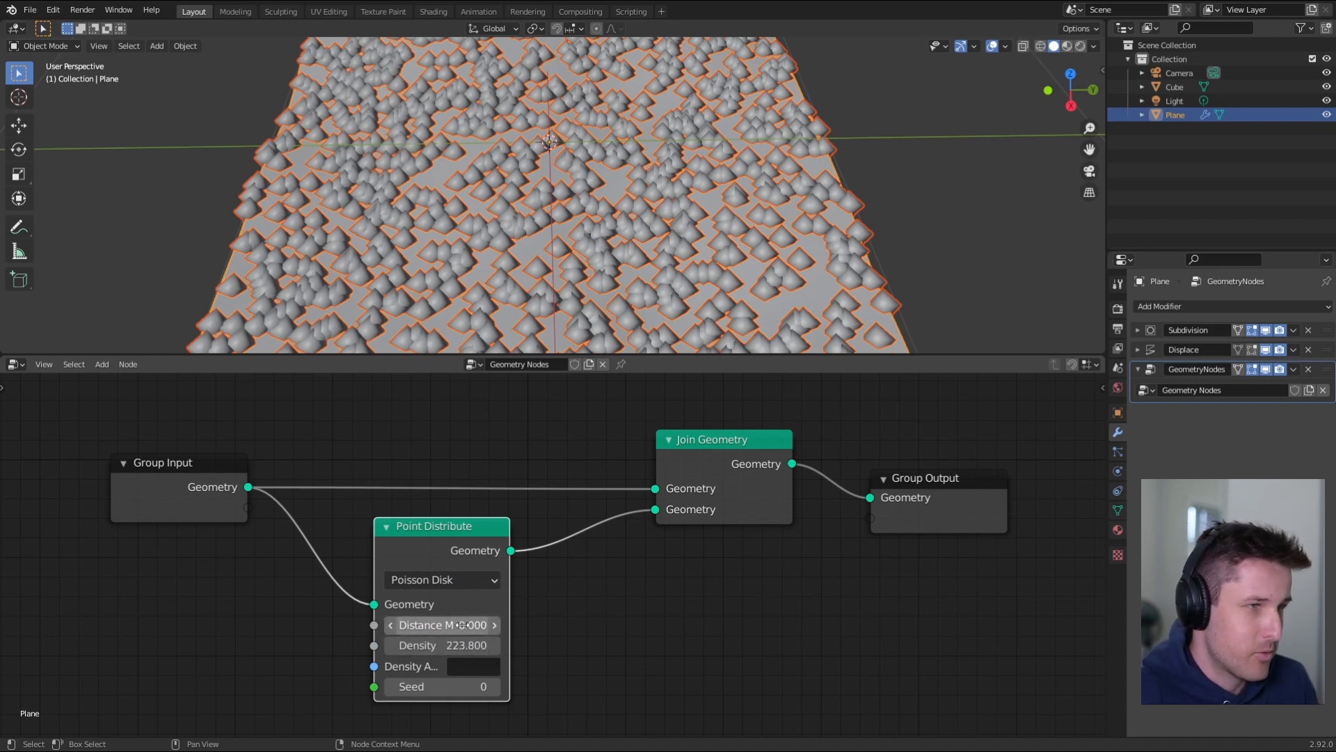
{"action": "left_click_drag", "start_coordinate": [458, 625], "coordinate": [498, 625], "text": "shift"}
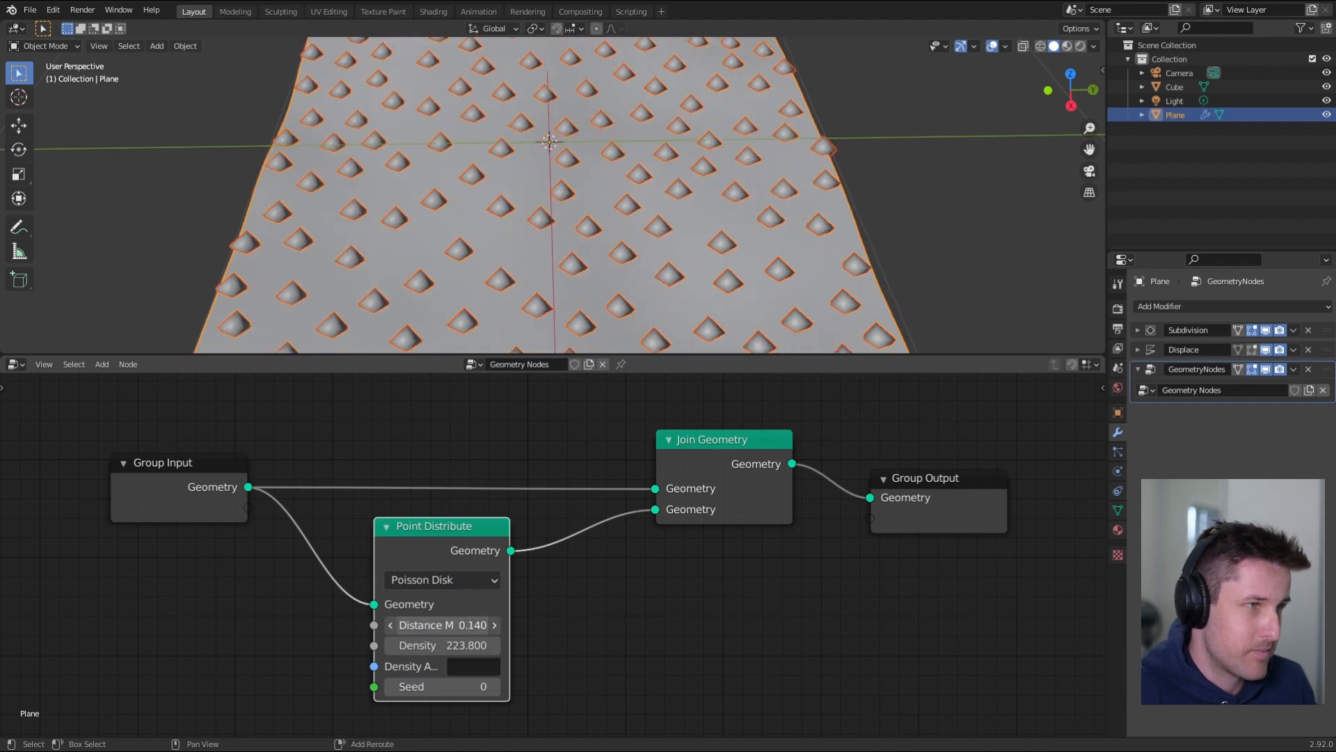
- Spread Point Distribute, Join Geometry and Group Output apart to open a gap before Join Geometry
{"action": "scroll", "coordinate": [562, 220], "scroll_direction": "down", "scroll_amount": 3}
{"action": "mouse_move", "coordinate": [562, 220]}
{"action": "middle_mouse_down"}
{"action": "mouse_move", "coordinate": [560, 253]}
{"action": "mouse_move", "coordinate": [566, 211]}
{"action": "middle_mouse_up"}
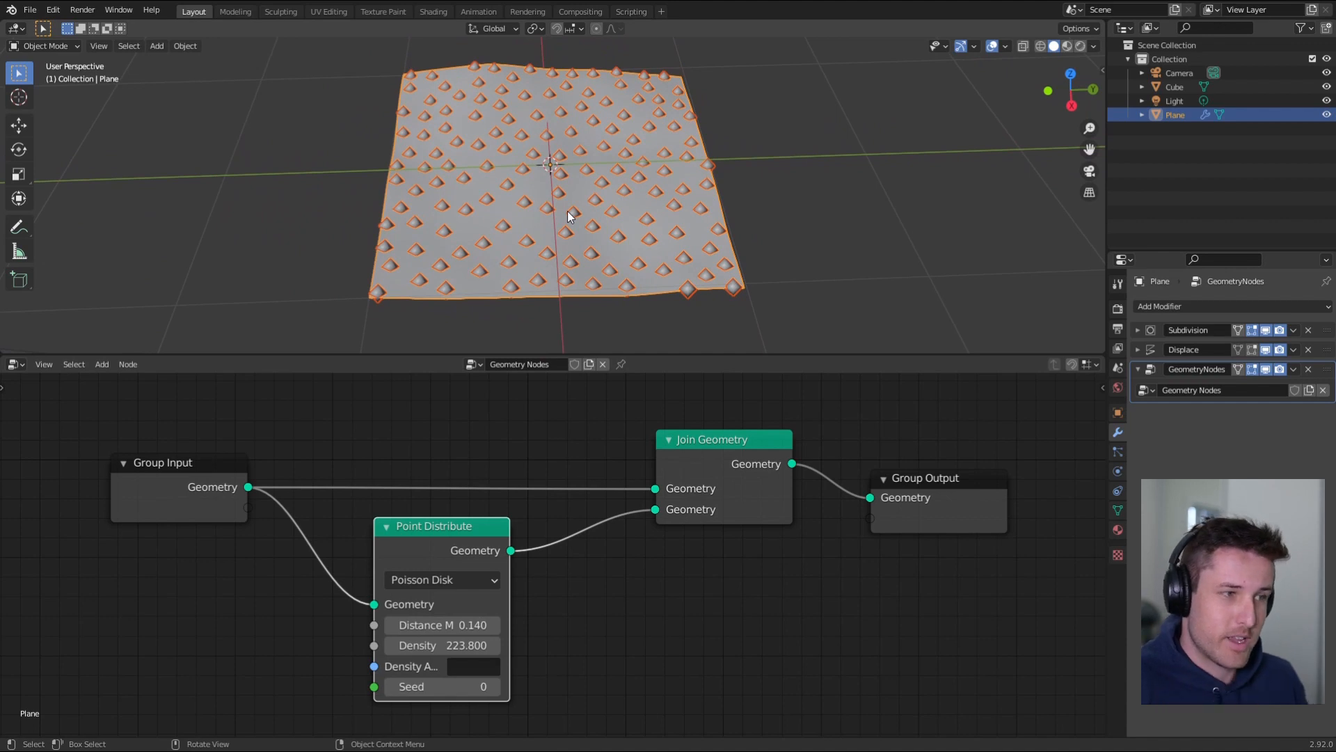
{"action": "middle_click_drag", "start_coordinate": [566, 211], "coordinate": [566, 335]}
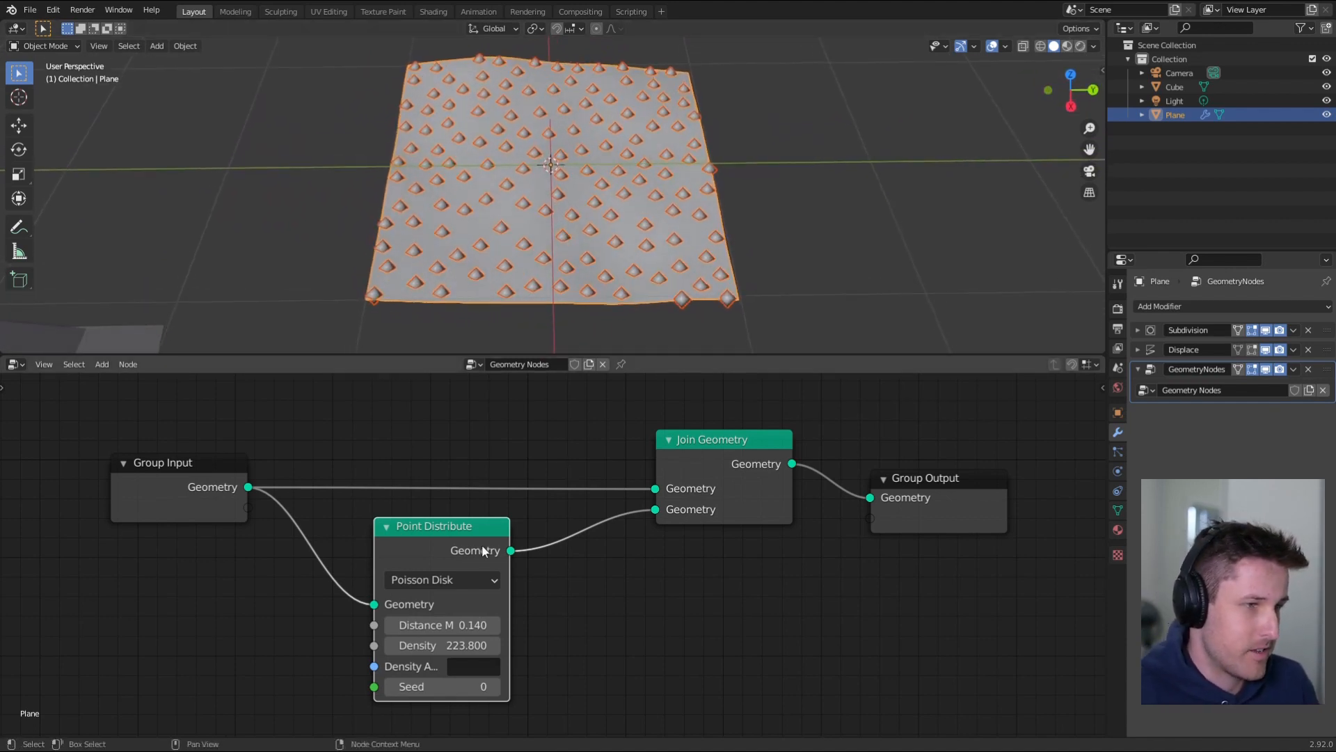
{"action": "left_click_drag", "start_coordinate": [458, 526], "coordinate": [355, 514]}
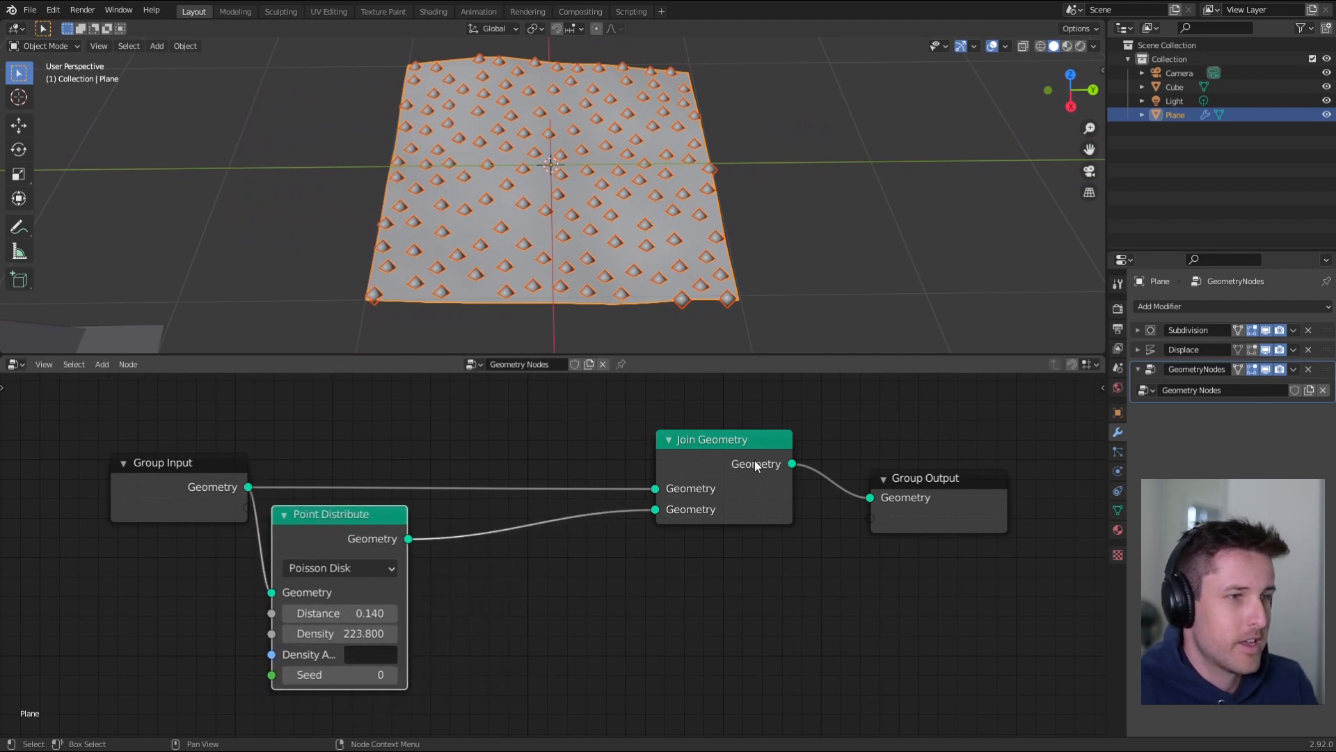
{"action": "left_click_drag", "start_coordinate": [964, 484], "coordinate": [1035, 455]}
{"action": "left_click_drag", "start_coordinate": [694, 457], "coordinate": [774, 449]}
- Add a Point Instance node on the link between Point Distribute and Join Geometry
{"action": "key", "text": "shift+a"}
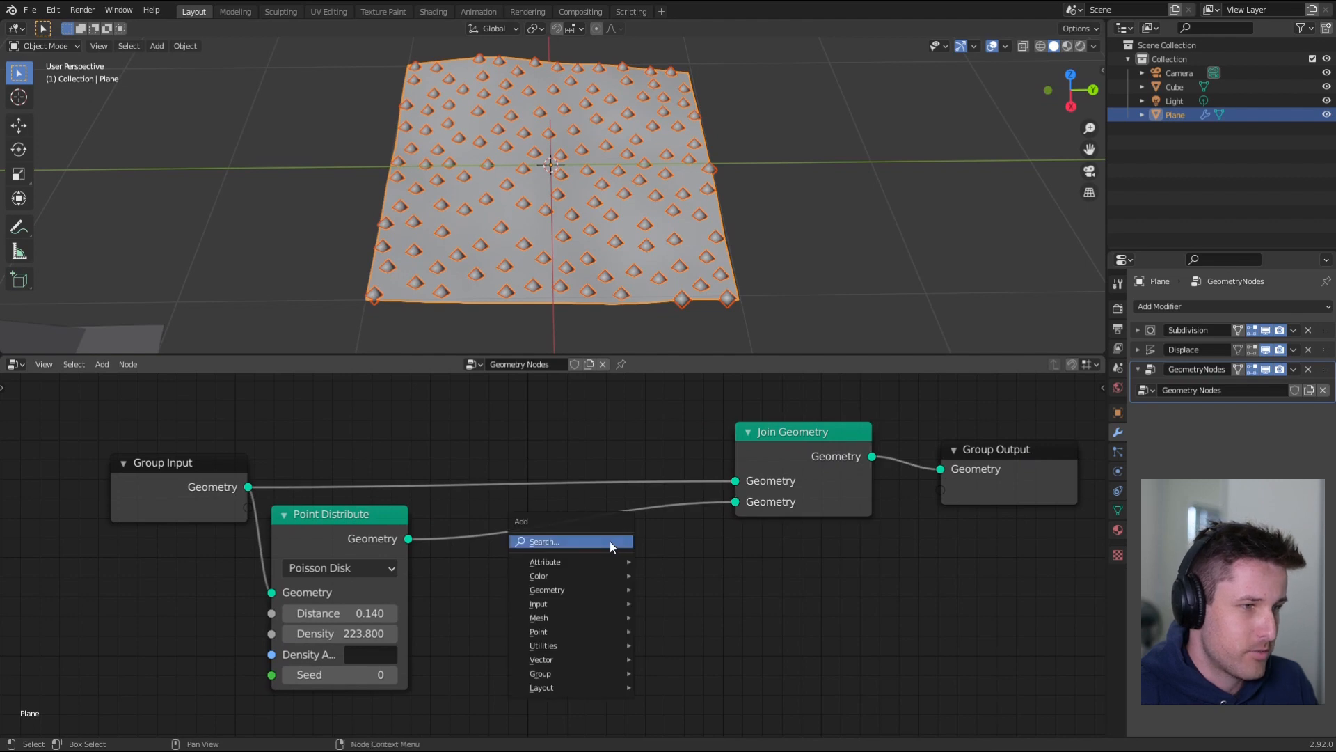
{"action": "mouse_move", "coordinate": [600, 630]}
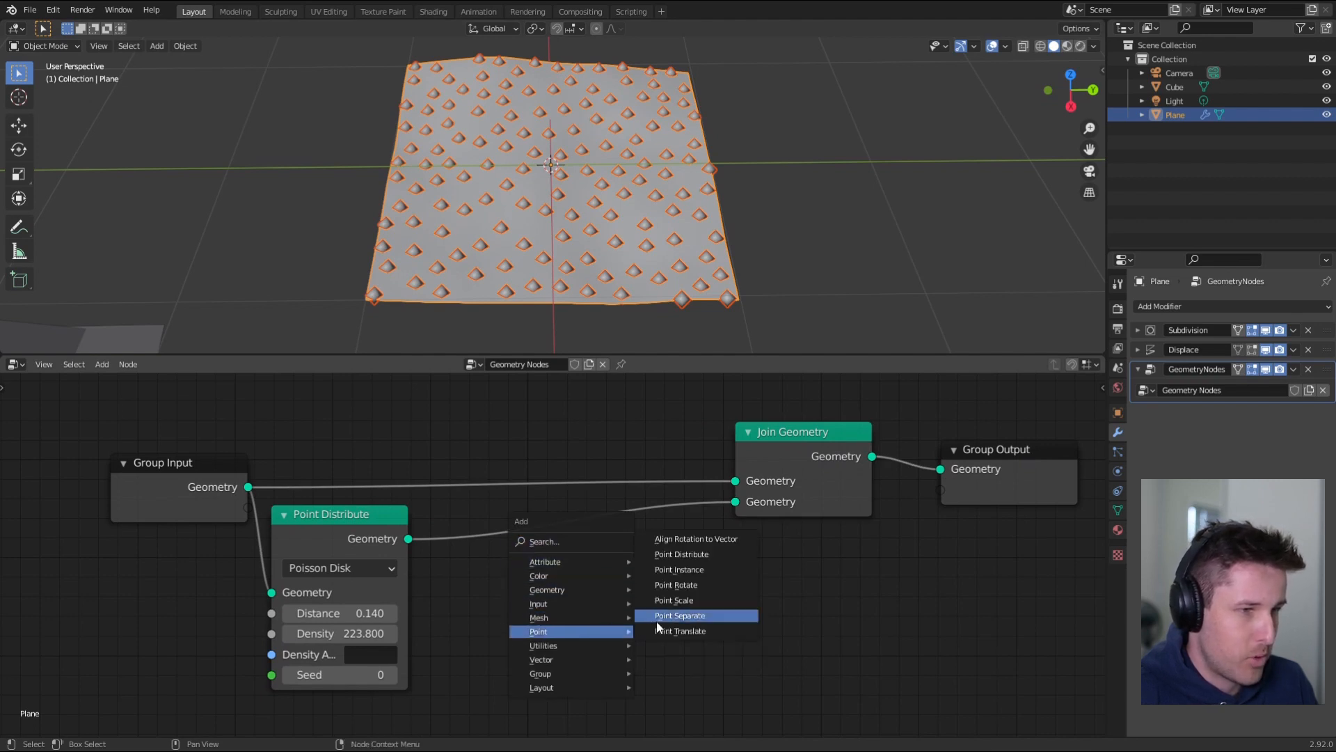
{"action": "left_click", "coordinate": [679, 569]}
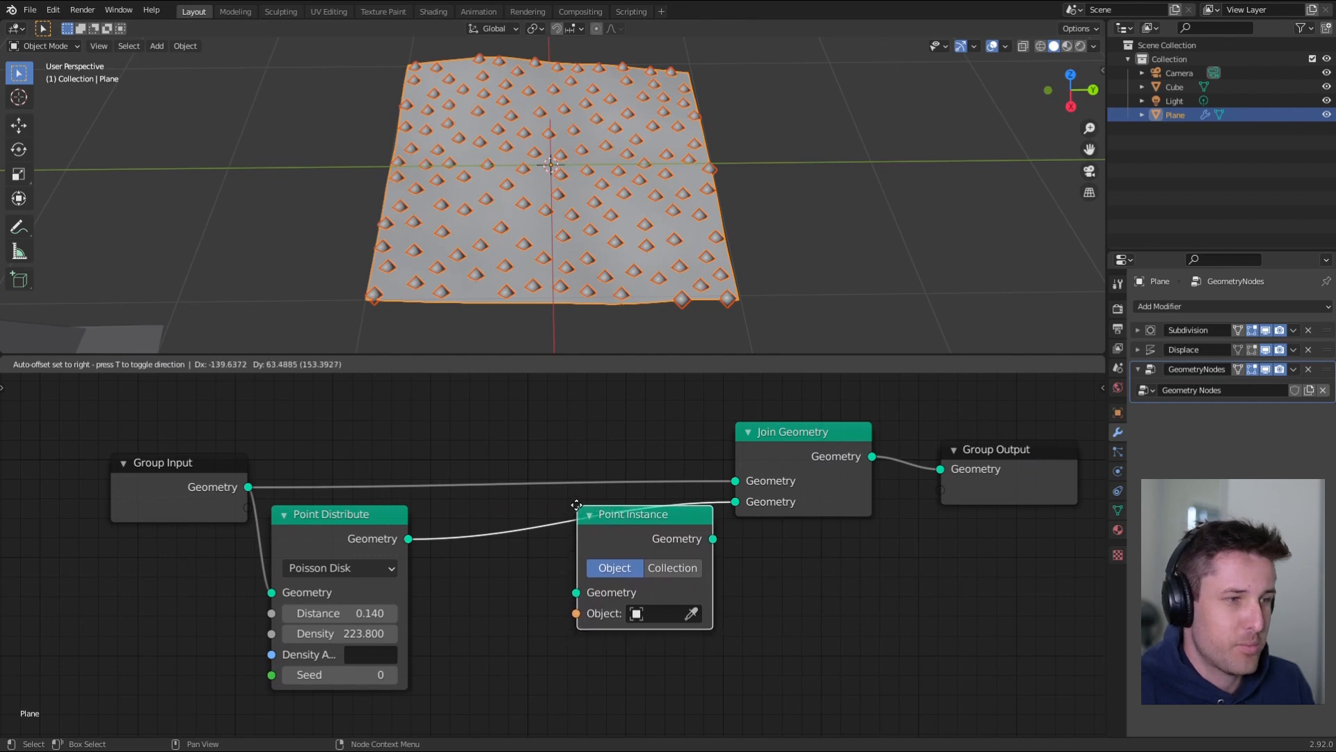
{"action": "left_click", "coordinate": [592, 542]}
{"action": "left_click_drag", "start_coordinate": [627, 527], "coordinate": [657, 519]}
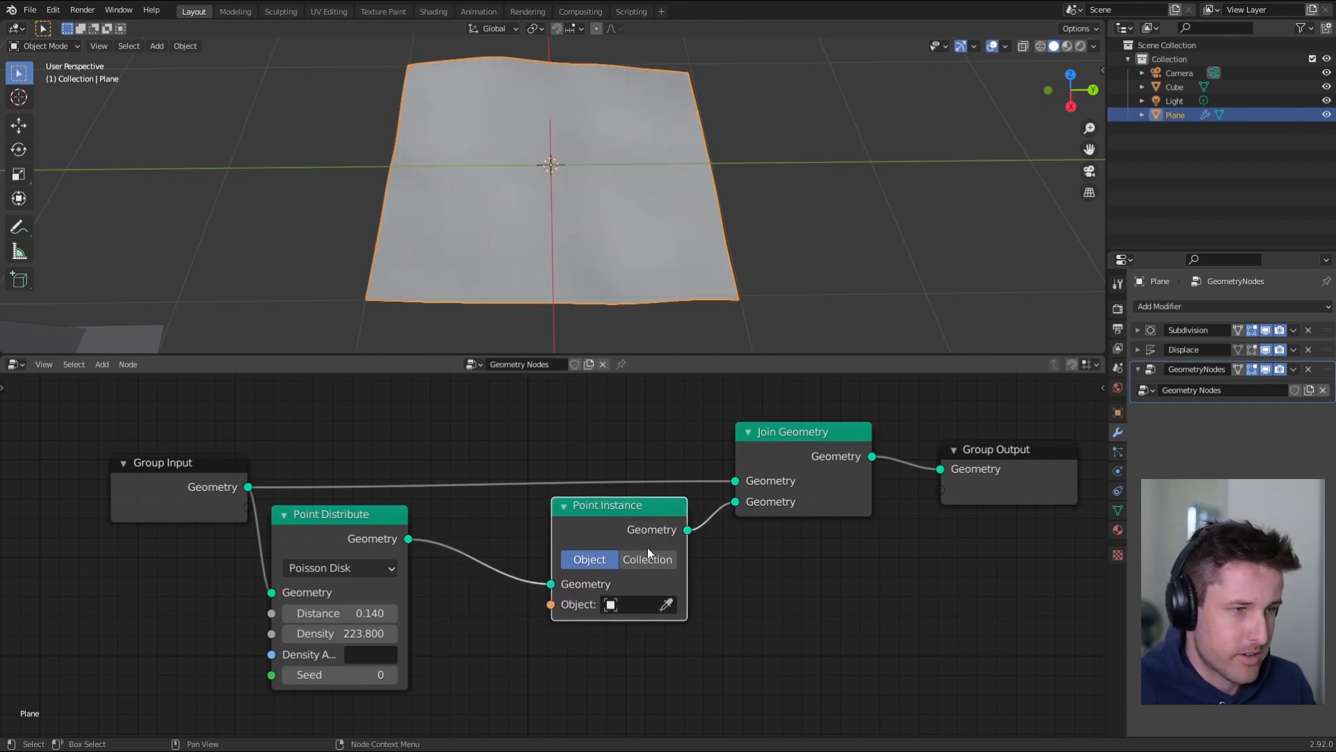
- Set the two-tailed lipid mesh, named Cube, as the instanced object of the Point Instance node
{"action": "scroll", "coordinate": [441, 223], "scroll_direction": "down", "scroll_amount": 4}
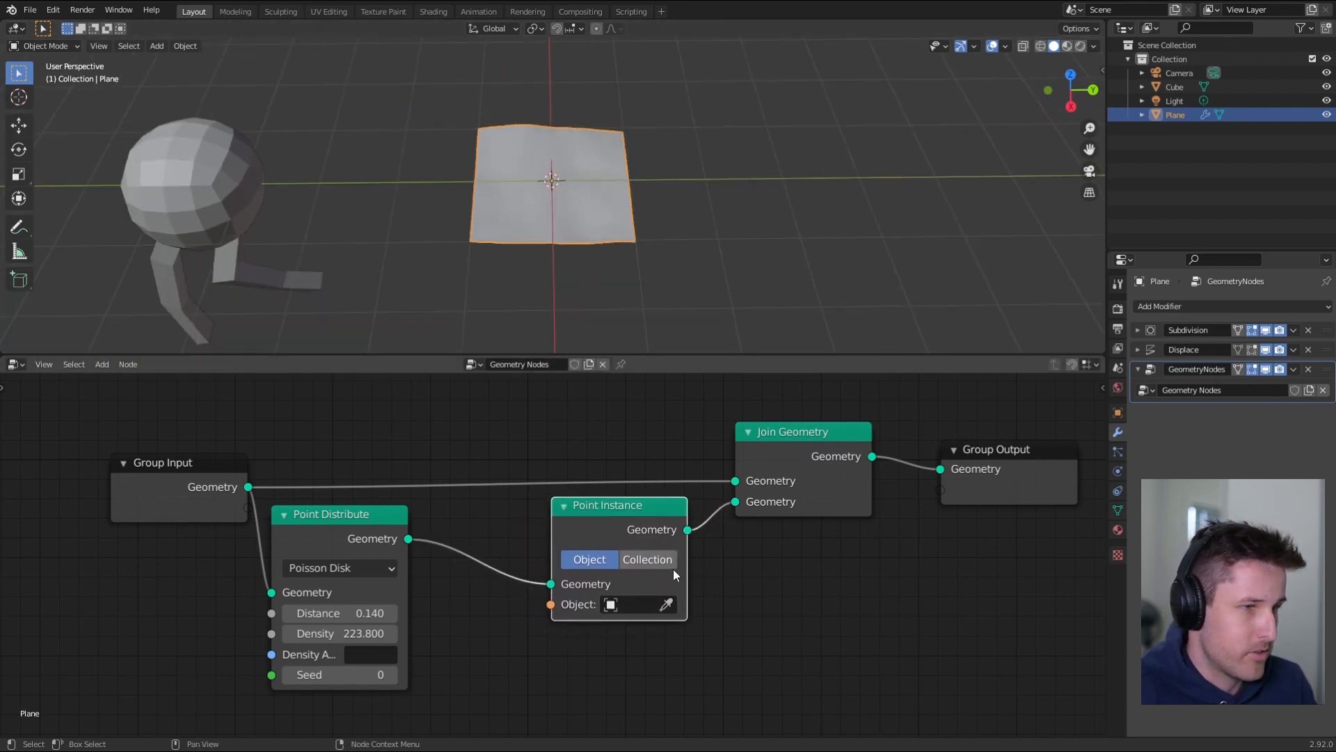
{"action": "left_click", "coordinate": [667, 605]}
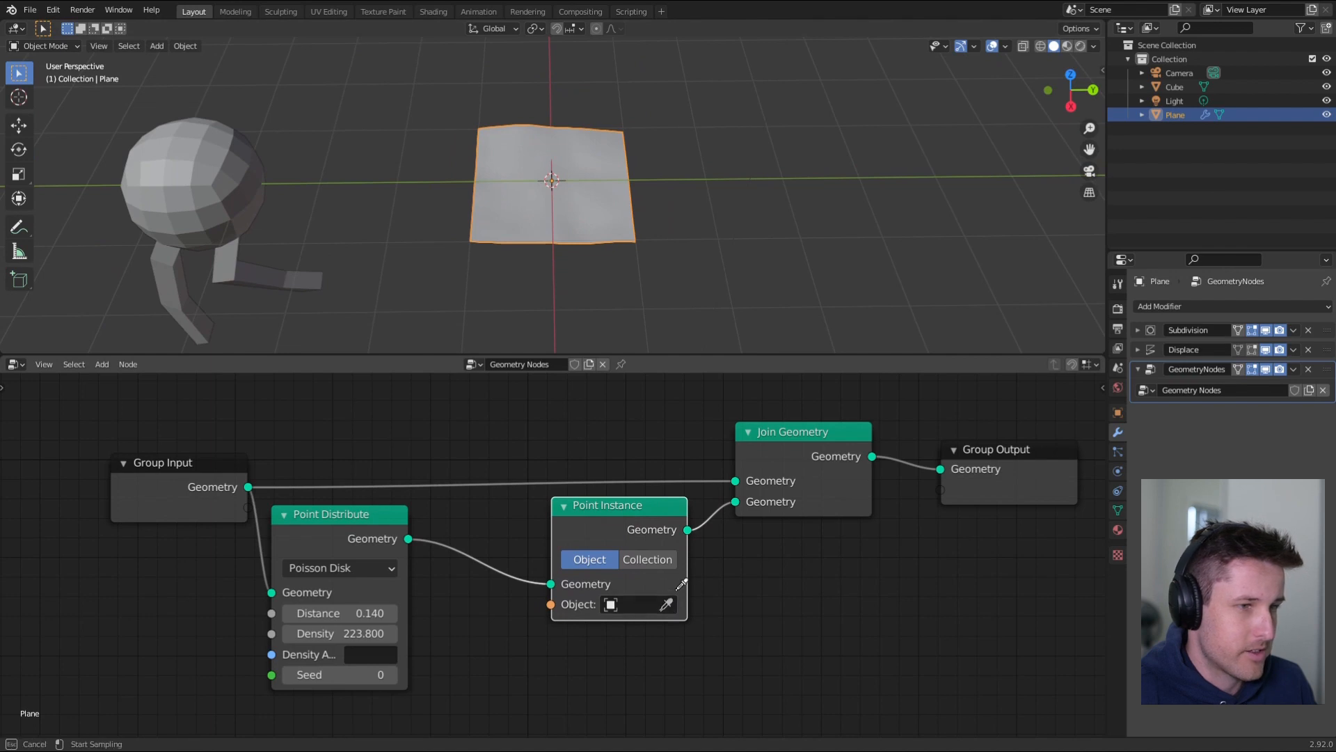
{"action": "left_click", "coordinate": [218, 195]}
{"action": "left_click", "coordinate": [633, 605]}
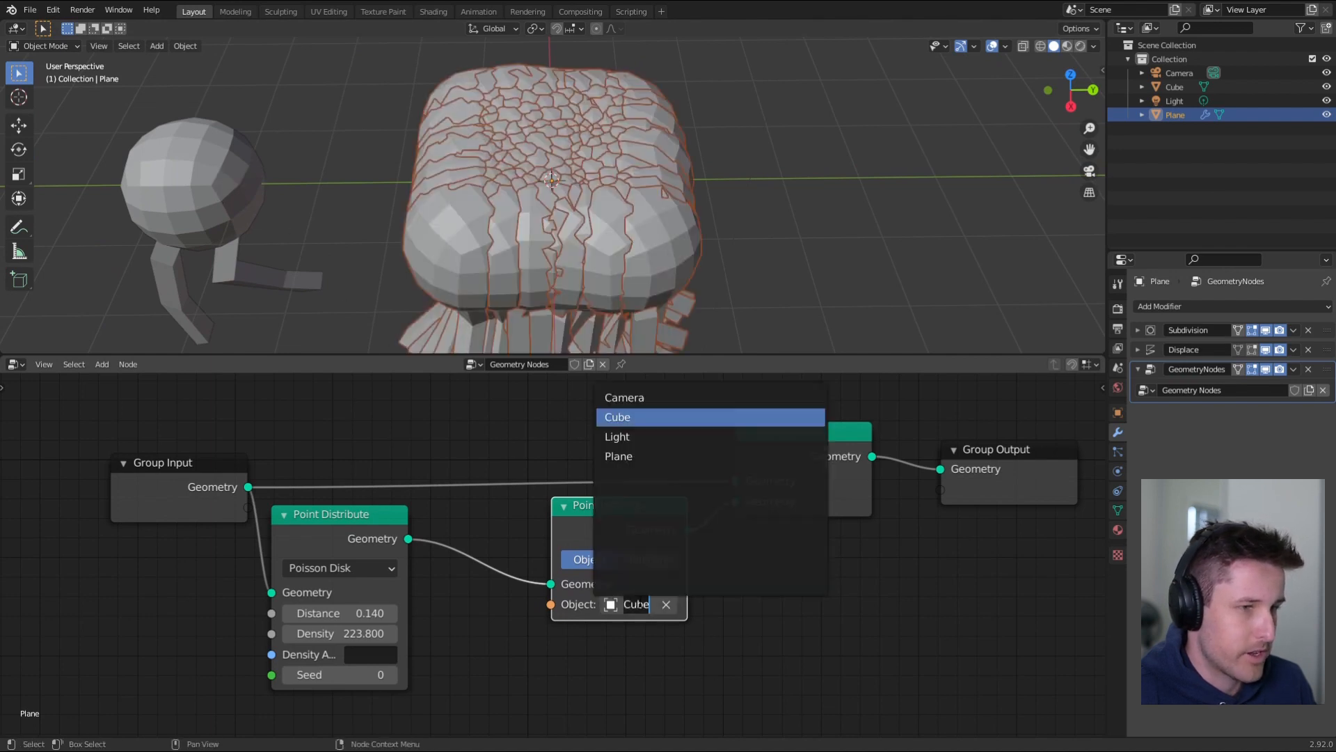
{"action": "left_click", "coordinate": [643, 418]}
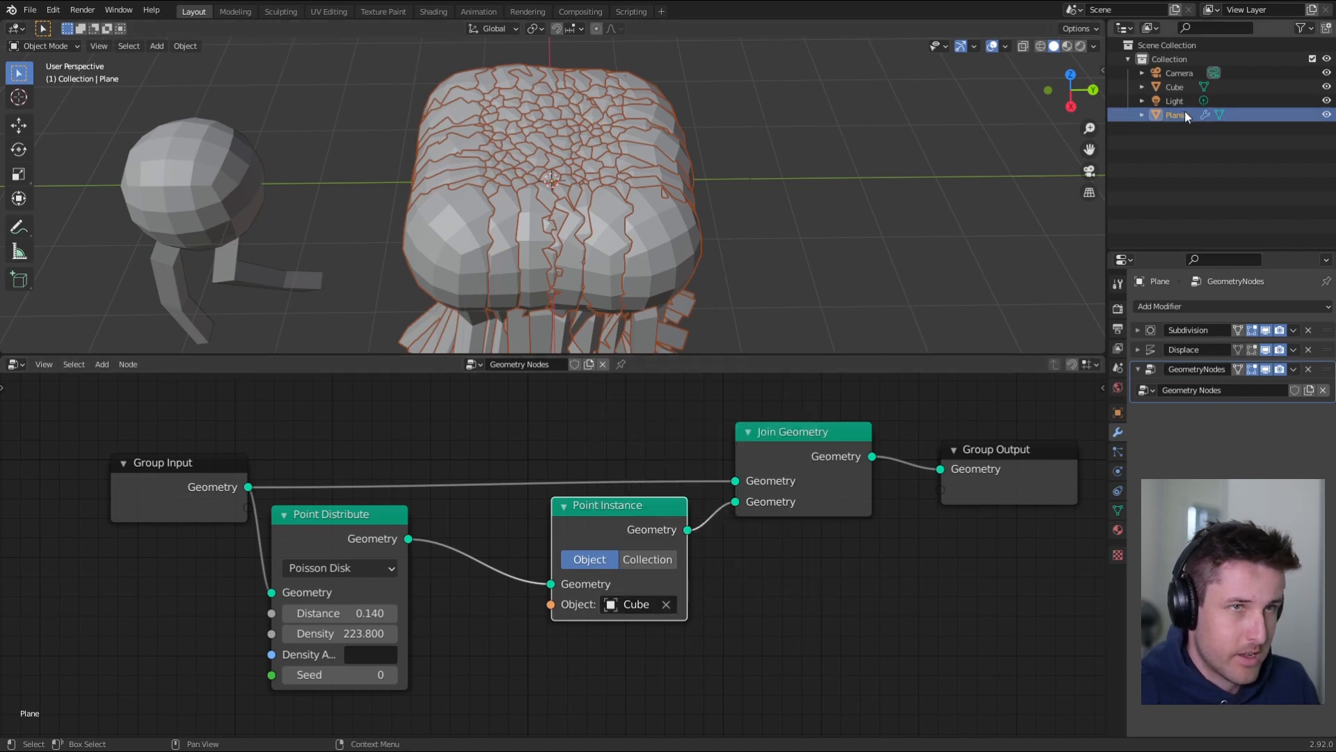
- Rename the Cube object as lipid
{"action": "double_click", "coordinate": [1174, 86]}
{"action": "key", "text": "BackSpace"}
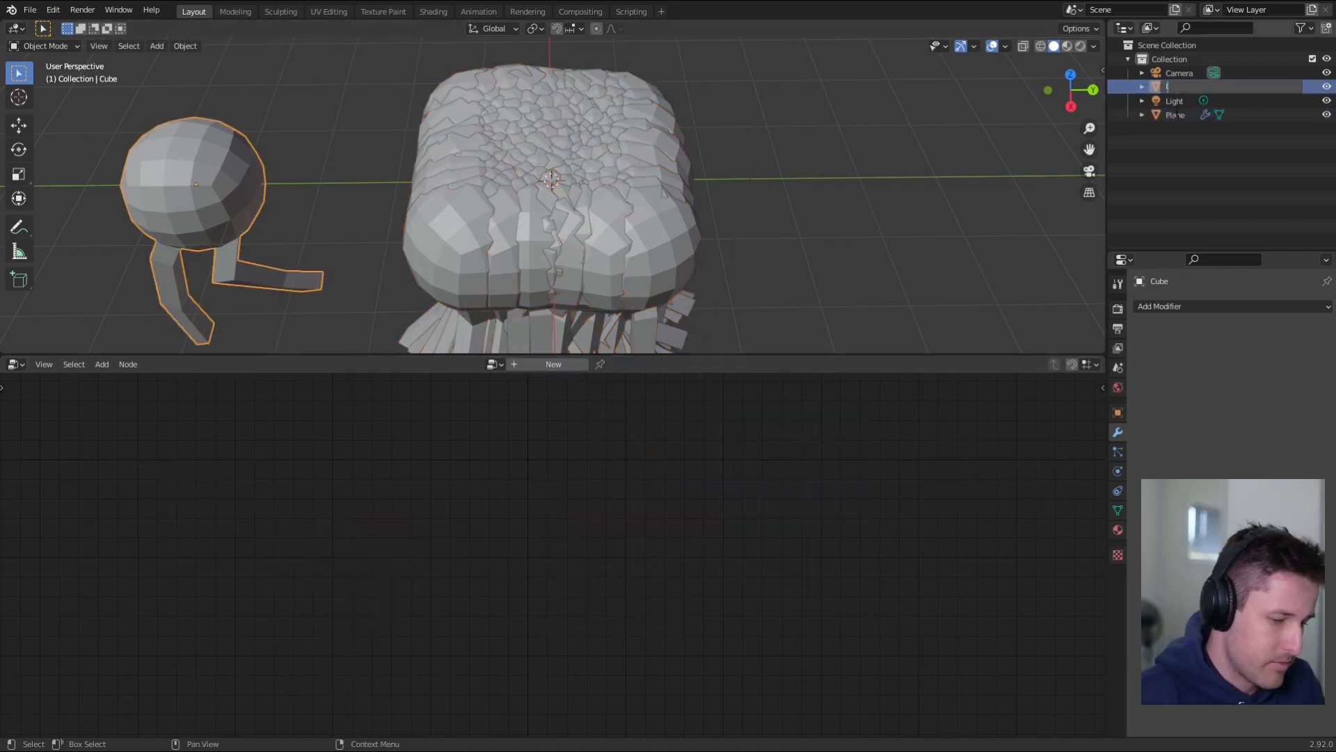
{"action": "type", "text": "lipid"}
{"action": "key", "text": "Return"}
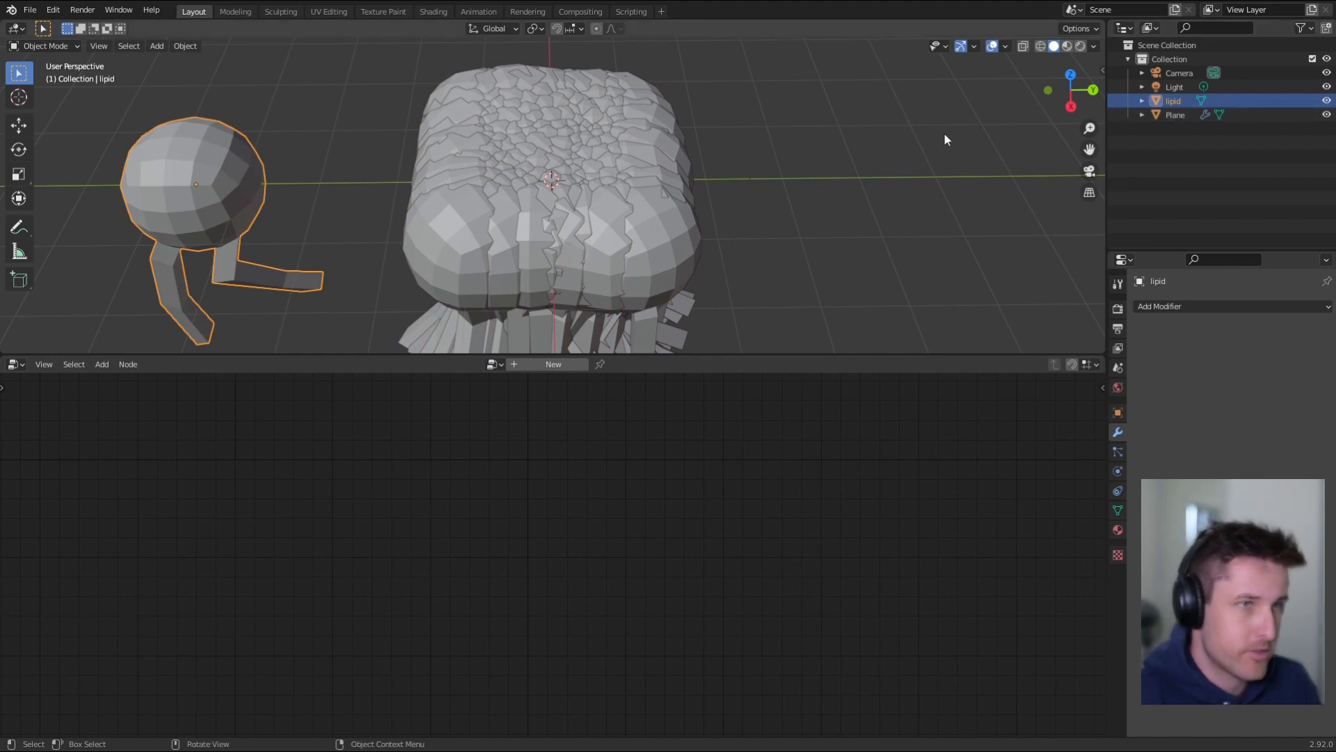
{"action": "key", "text": "F2"}
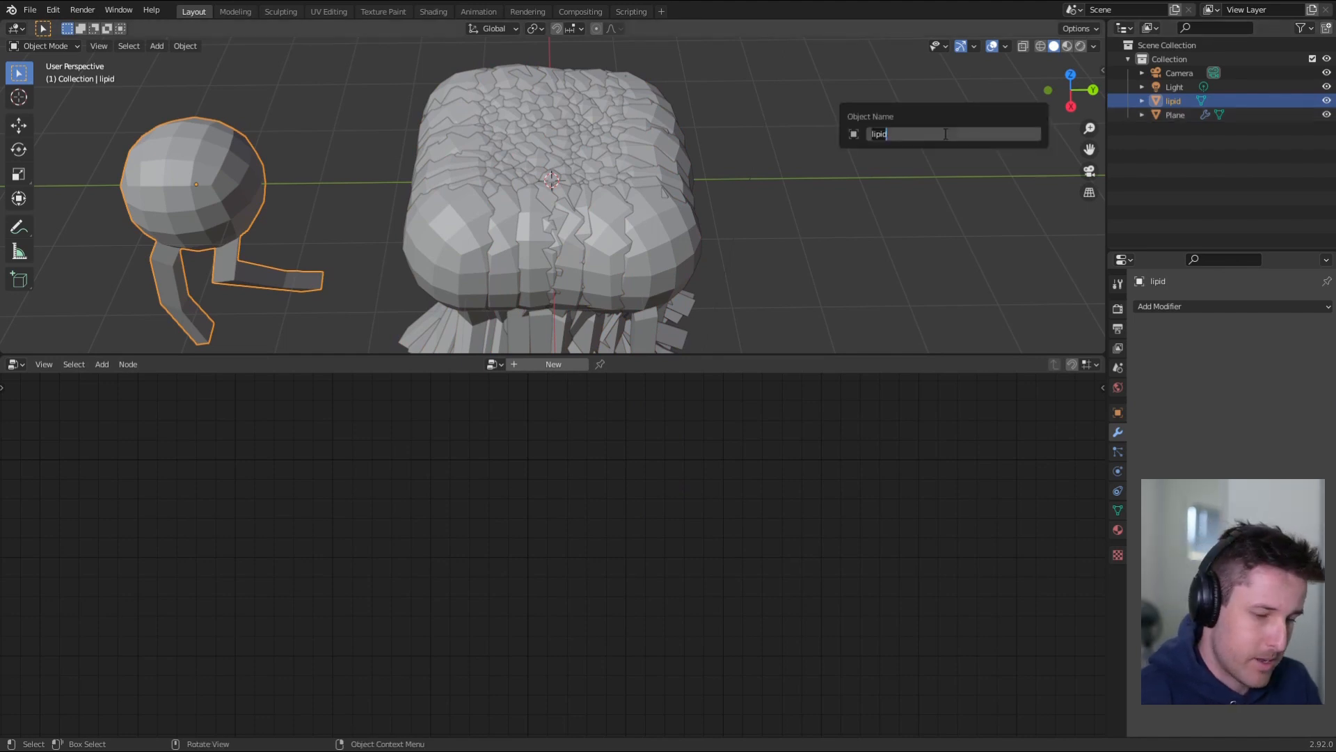
{"action": "key", "text": "BackSpace"}
{"action": "type", "text": "lipid"}
{"action": "key", "text": "Return"}
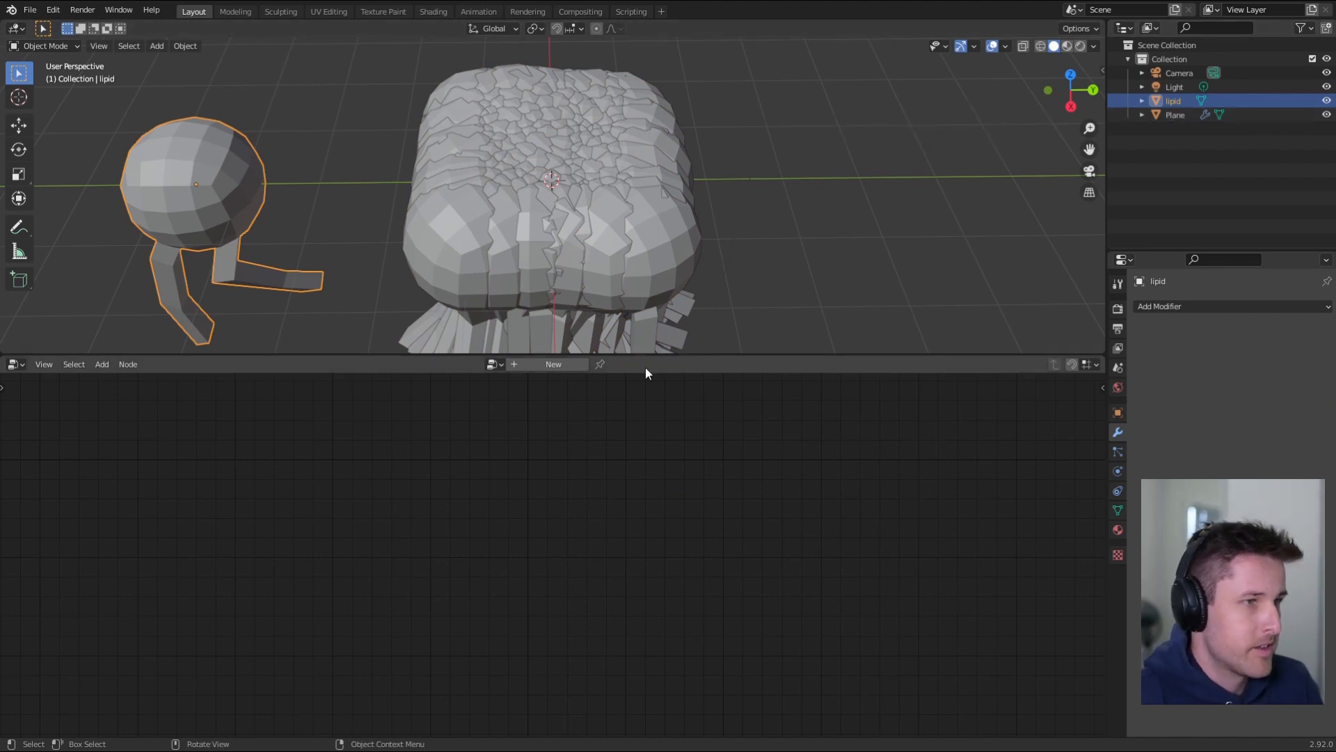
- Alternate the selection between the plane and the lipid to compare what the node editor shows for each
{"action": "left_click", "coordinate": [544, 273]}
{"action": "middle_click_drag", "start_coordinate": [587, 303], "coordinate": [591, 256]}
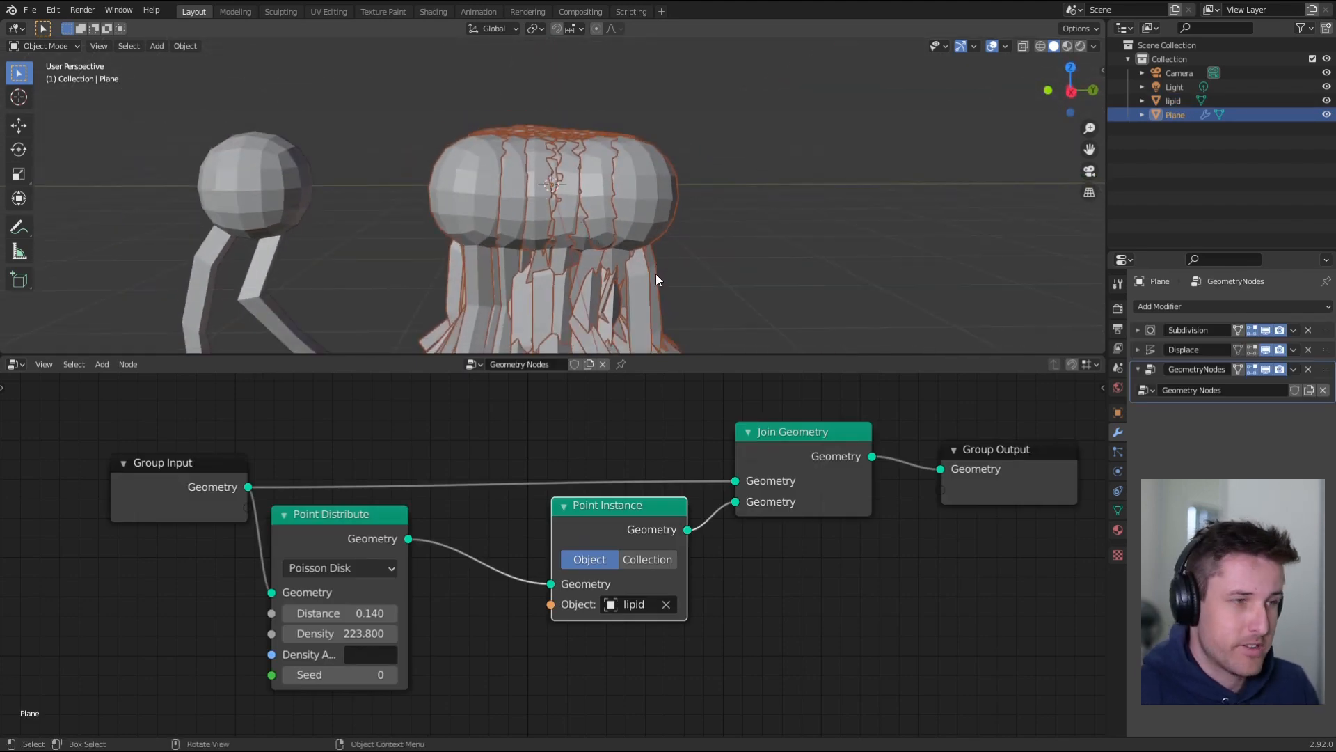
{"action": "left_click", "coordinate": [281, 164]}
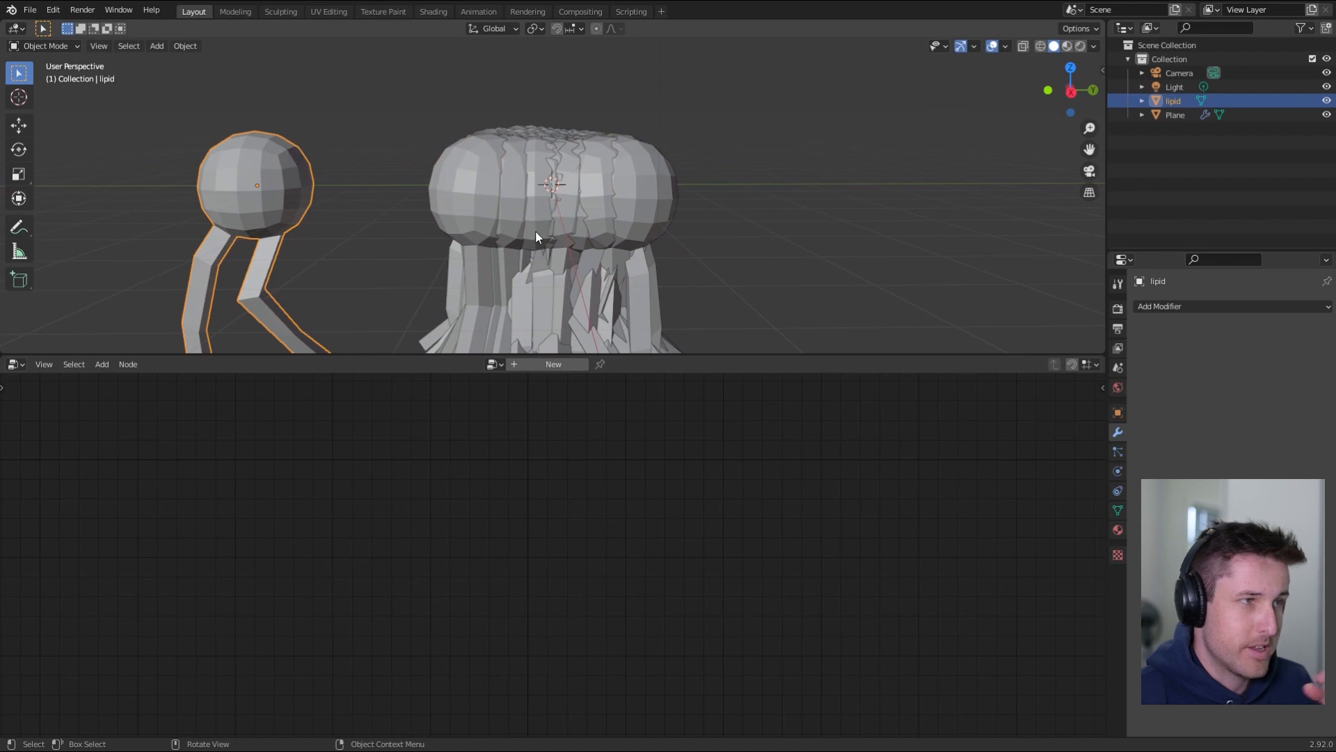
{"action": "left_click", "coordinate": [597, 211]}
{"action": "left_click", "coordinate": [231, 190]}
{"action": "left_click", "coordinate": [558, 191]}
{"action": "left_click", "coordinate": [256, 195]}
{"action": "left_click", "coordinate": [494, 205]}
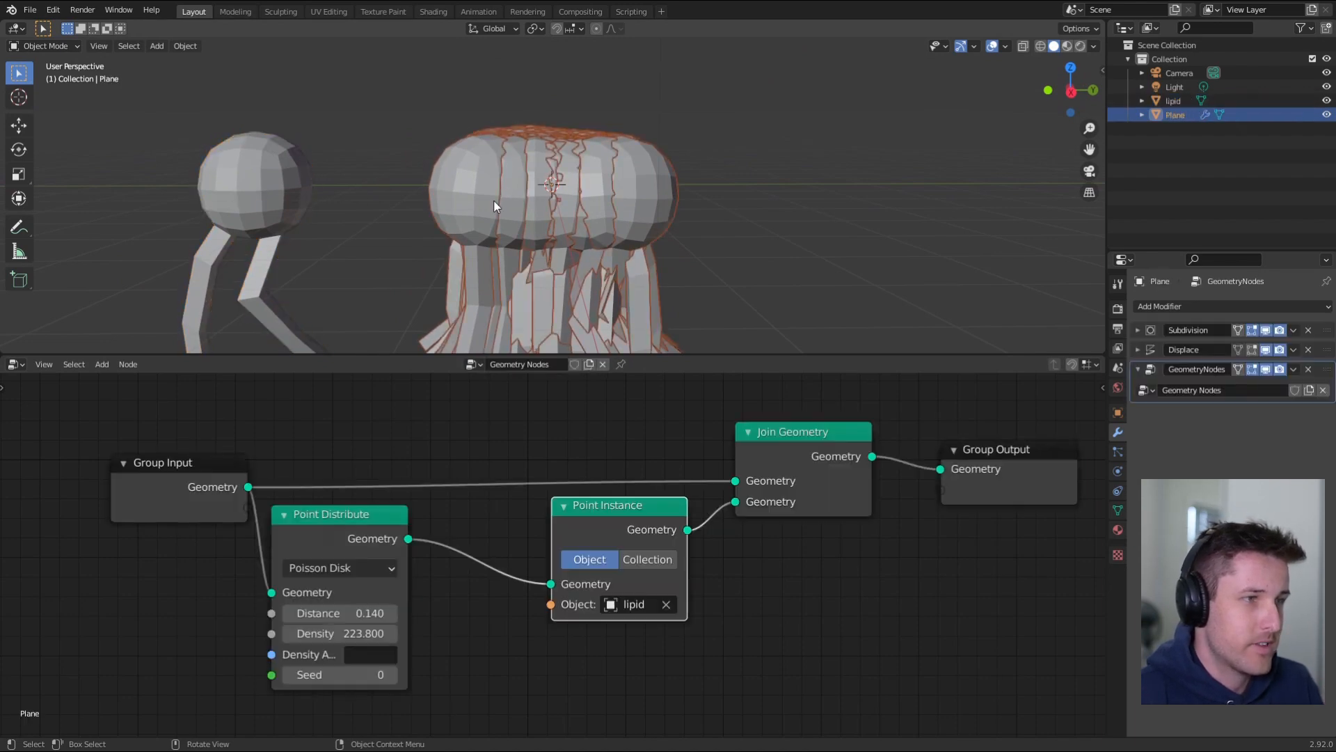
{"action": "left_click", "coordinate": [240, 191]}
{"action": "left_click", "coordinate": [653, 218]}
{"action": "left_click", "coordinate": [268, 208]}
{"action": "left_click", "coordinate": [628, 242]}
- Pin the plane's Geometry Nodes tree in the node editor and check it by switching selection between lipid and plane
{"action": "left_click", "coordinate": [620, 364]}
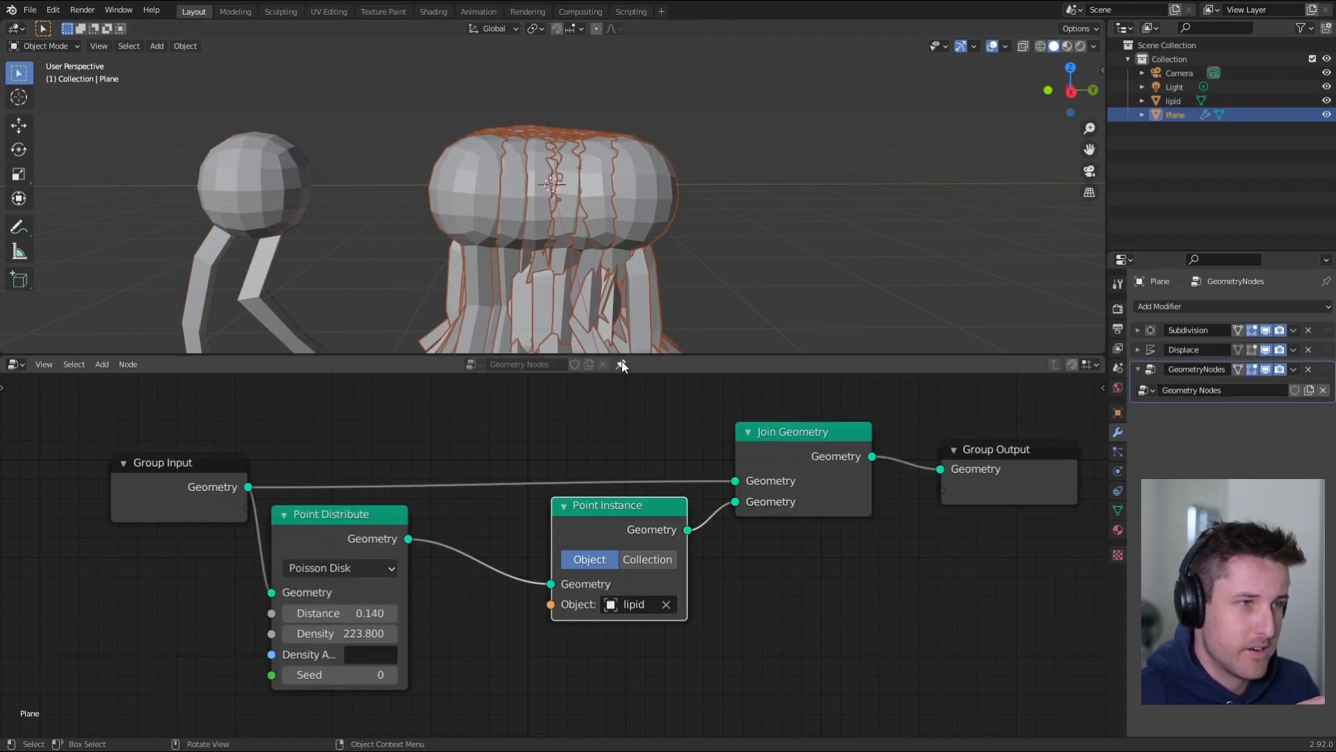
{"action": "left_click", "coordinate": [235, 177]}
{"action": "left_click", "coordinate": [524, 194]}
{"action": "left_click", "coordinate": [285, 193]}
{"action": "left_click", "coordinate": [551, 208]}
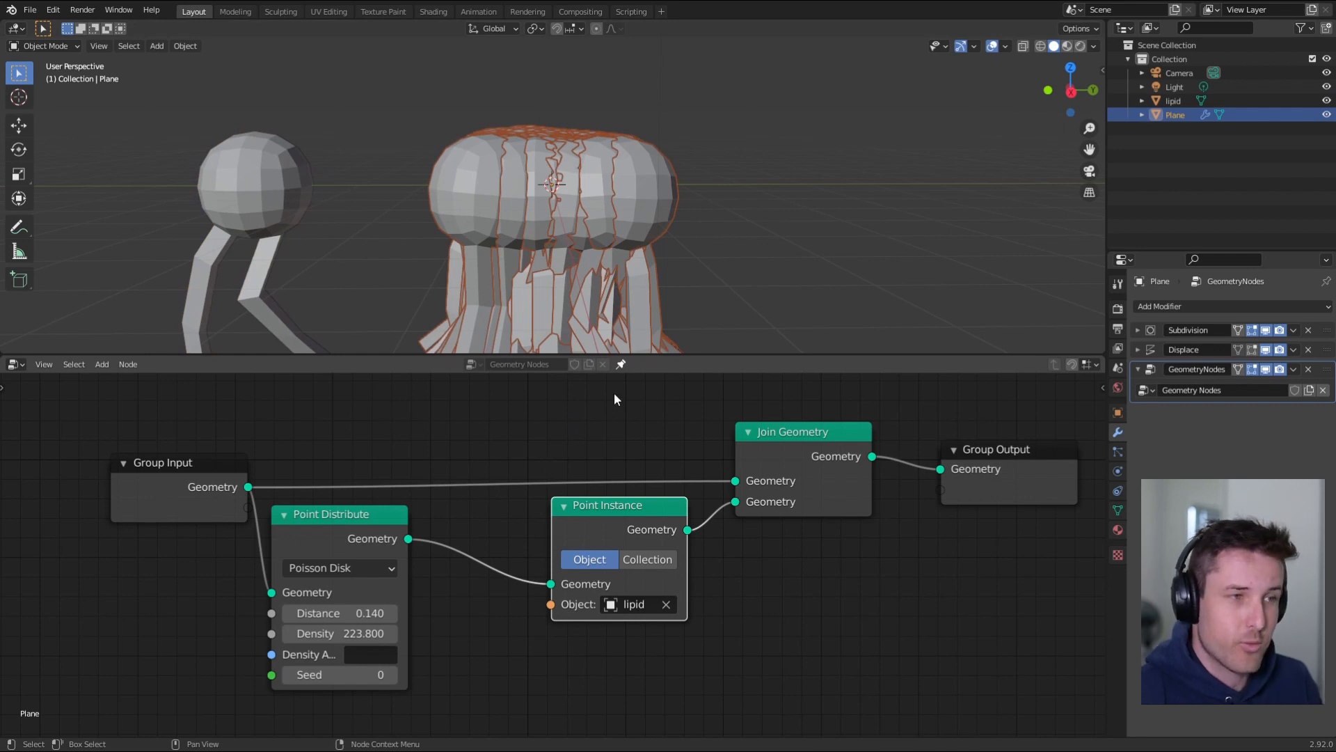
- Move the Point Instance, Join Geometry and Group Output nodes together, farther away from Point Distribute
{"action": "scroll", "coordinate": [679, 529], "scroll_direction": "down", "scroll_amount": 1}
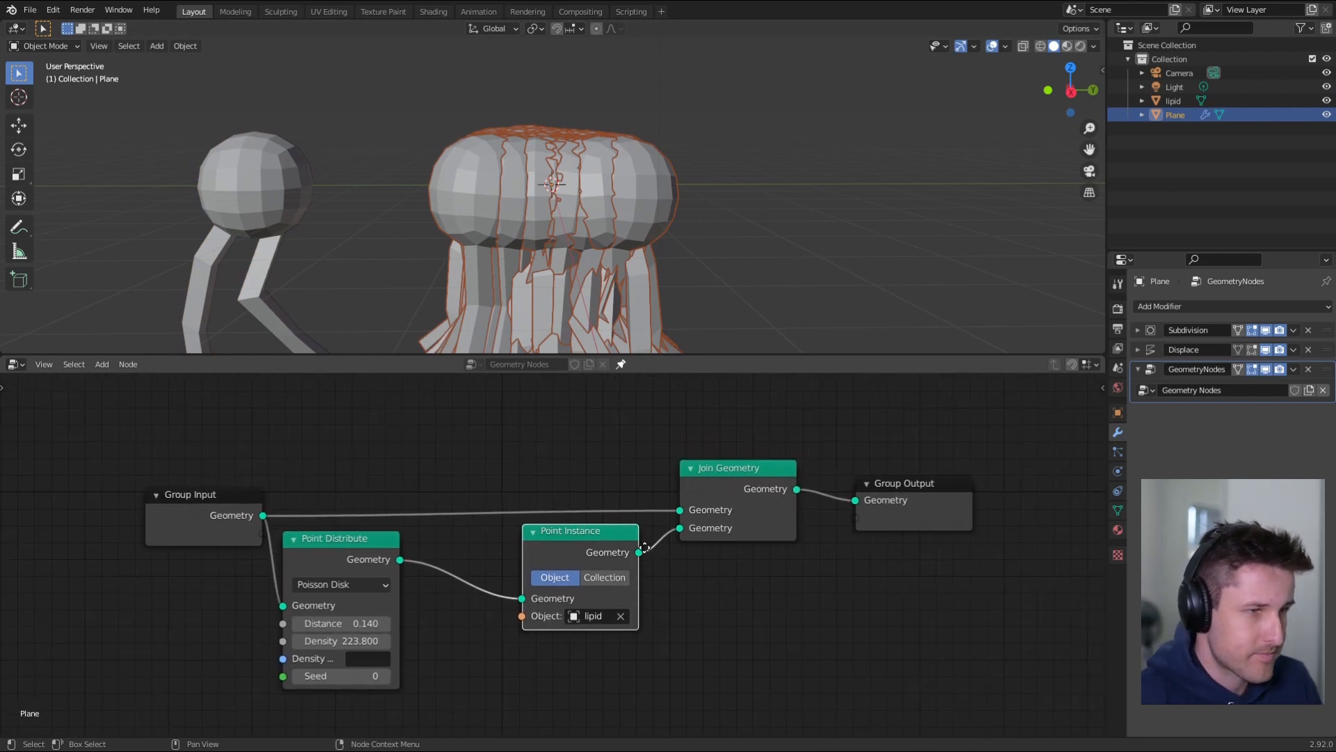
{"action": "left_click_drag", "start_coordinate": [570, 447], "coordinate": [893, 629]}
{"action": "key", "text": "g"}
{"action": "left_click", "coordinate": [870, 641]}
{"action": "middle_click_drag", "start_coordinate": [645, 646], "coordinate": [549, 550]}
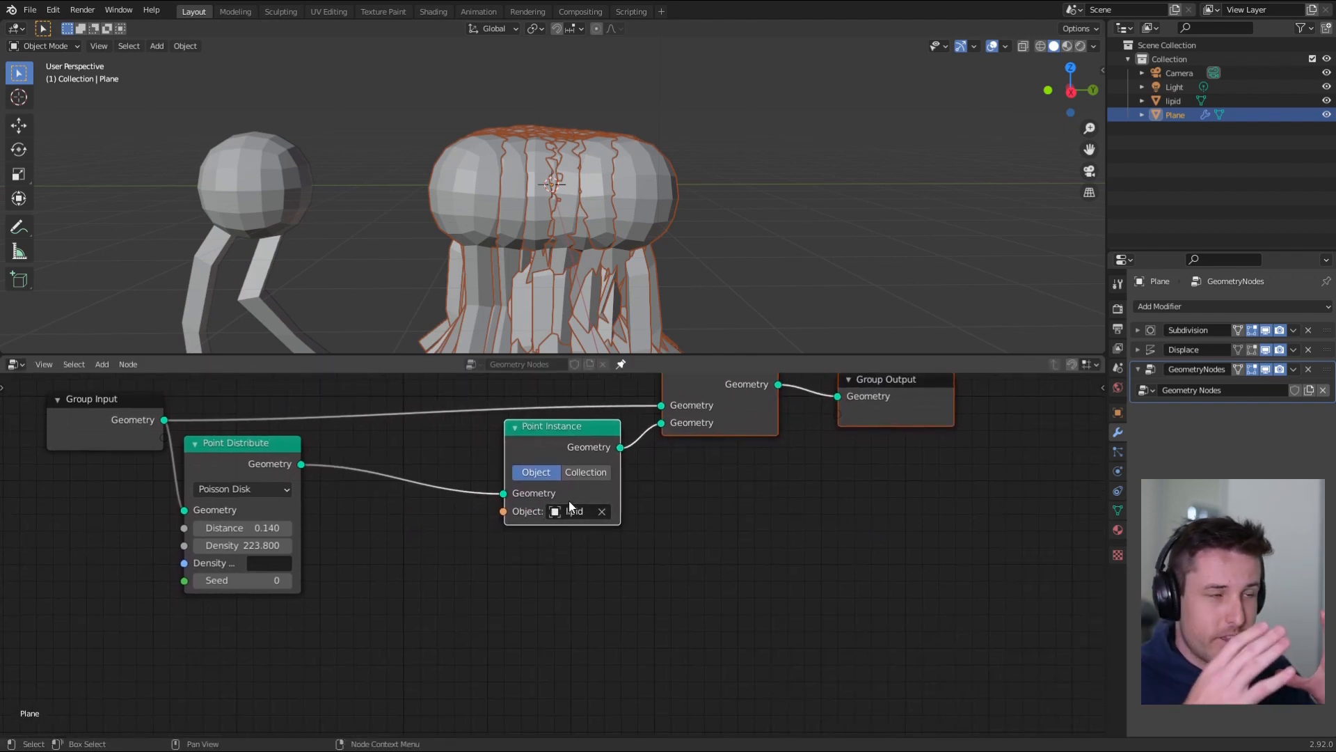
- Add a Point Scale node on the link between Point Instance and Join Geometry
{"action": "key", "text": "shift+a"}
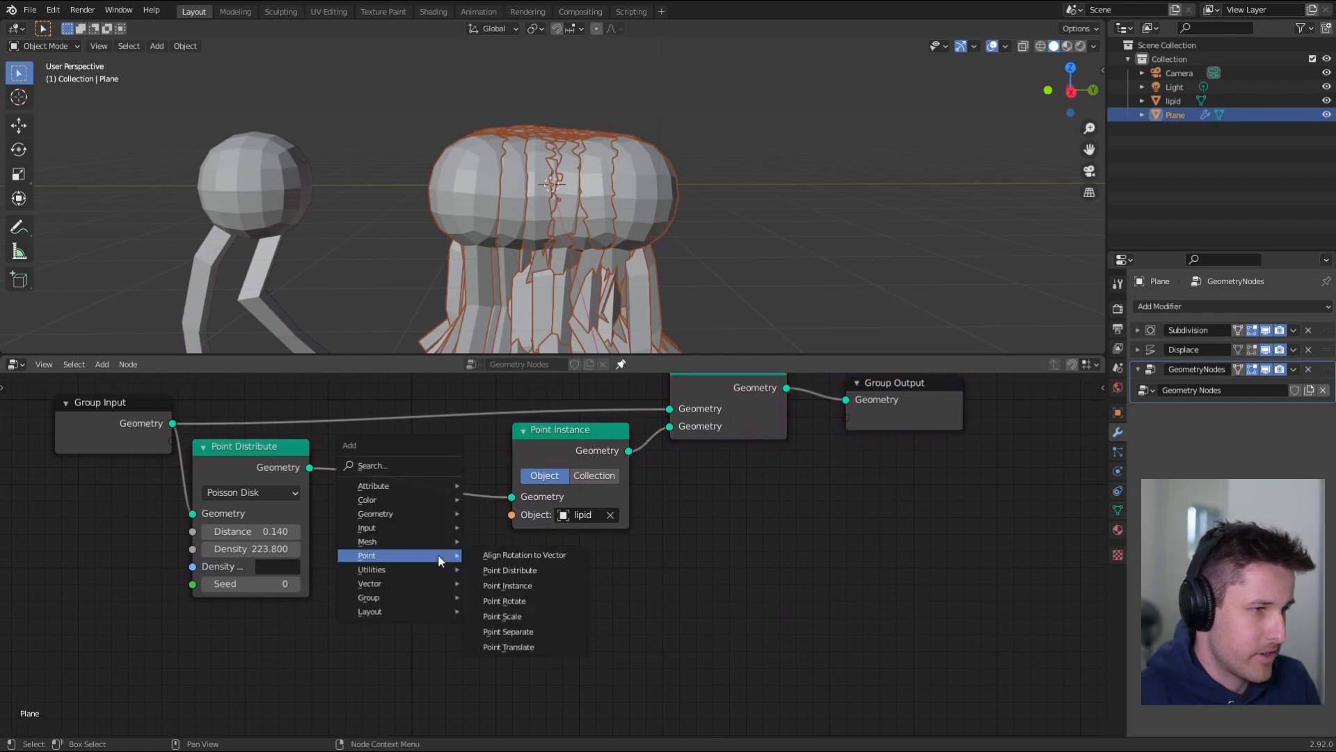
{"action": "left_click", "coordinate": [545, 616]}
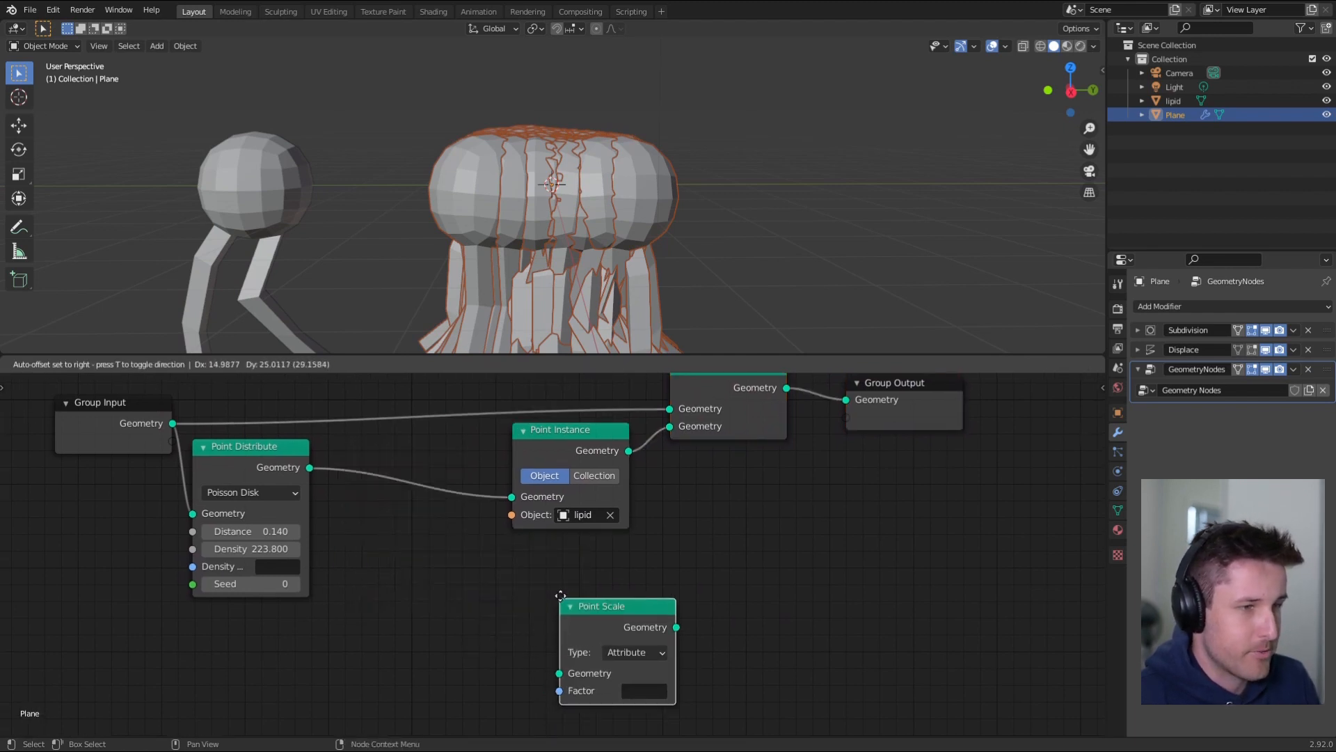
{"action": "left_click", "coordinate": [636, 498]}
{"action": "left_click_drag", "start_coordinate": [569, 445], "coordinate": [491, 453]}
{"action": "left_click_drag", "start_coordinate": [686, 556], "coordinate": [613, 450]}
- Change the Point Scale type to Vector and set its X, Y and Z factors to 0.190
{"action": "left_click", "coordinate": [700, 490]}
{"action": "left_click", "coordinate": [704, 526]}
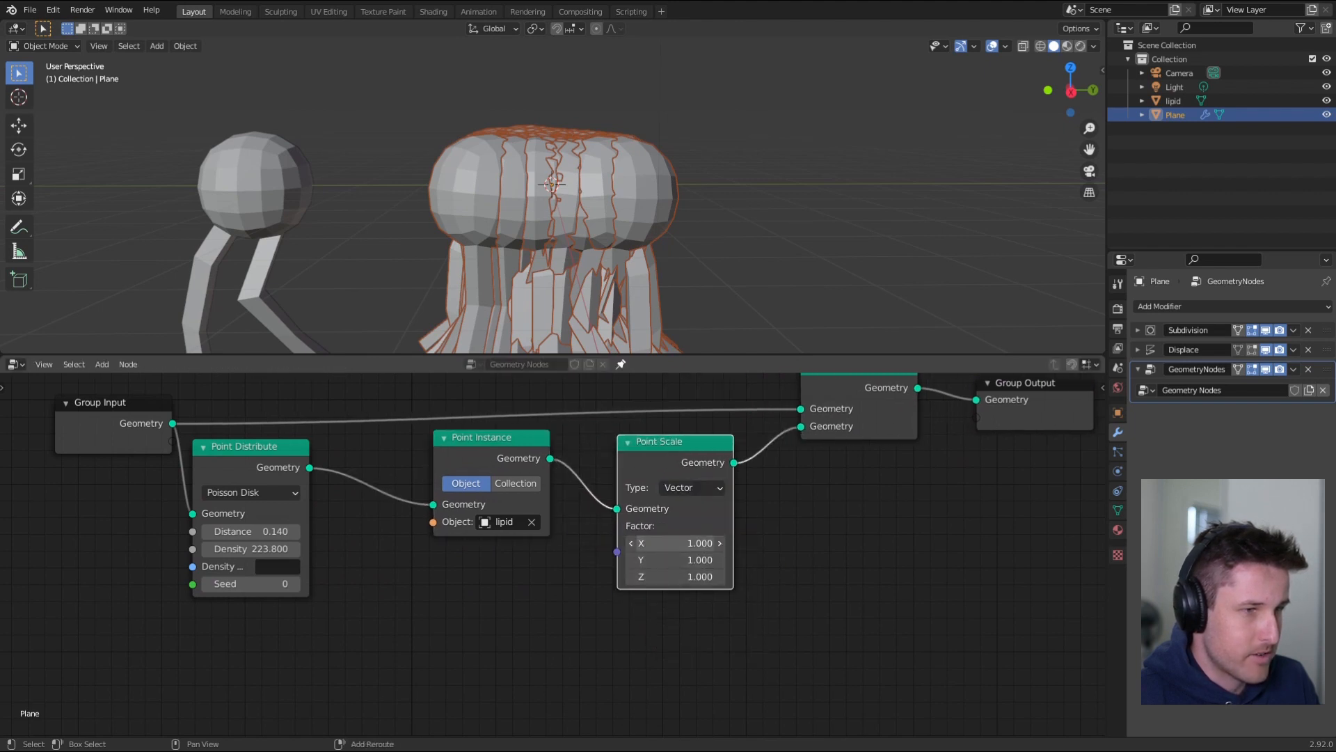
{"action": "left_click_drag", "start_coordinate": [675, 543], "coordinate": [632, 542]}
{"action": "left_click", "coordinate": [819, 533]}
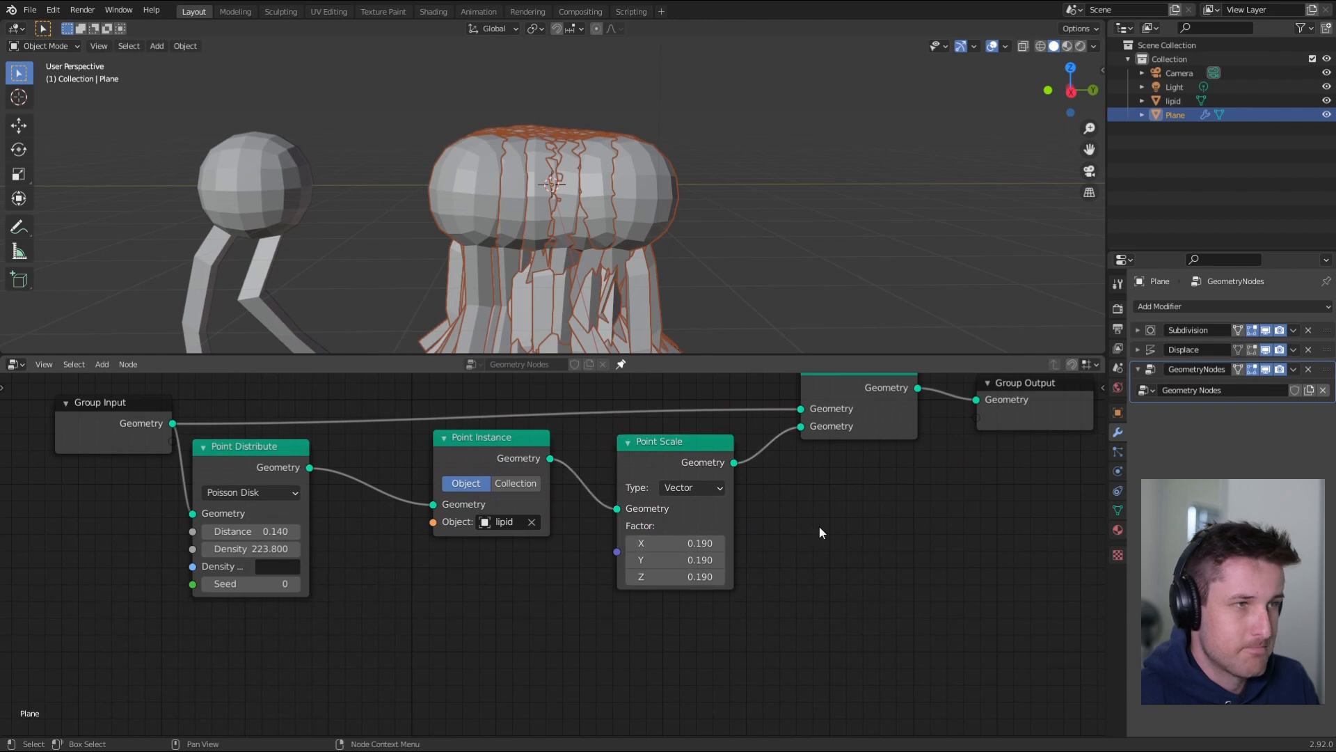
- Reorder the chain so Point Scale sits between Point Distribute and Point Instance, with Point Instance feeding Join Geometry
{"action": "left_click_drag", "start_coordinate": [647, 453], "coordinate": [655, 469]}
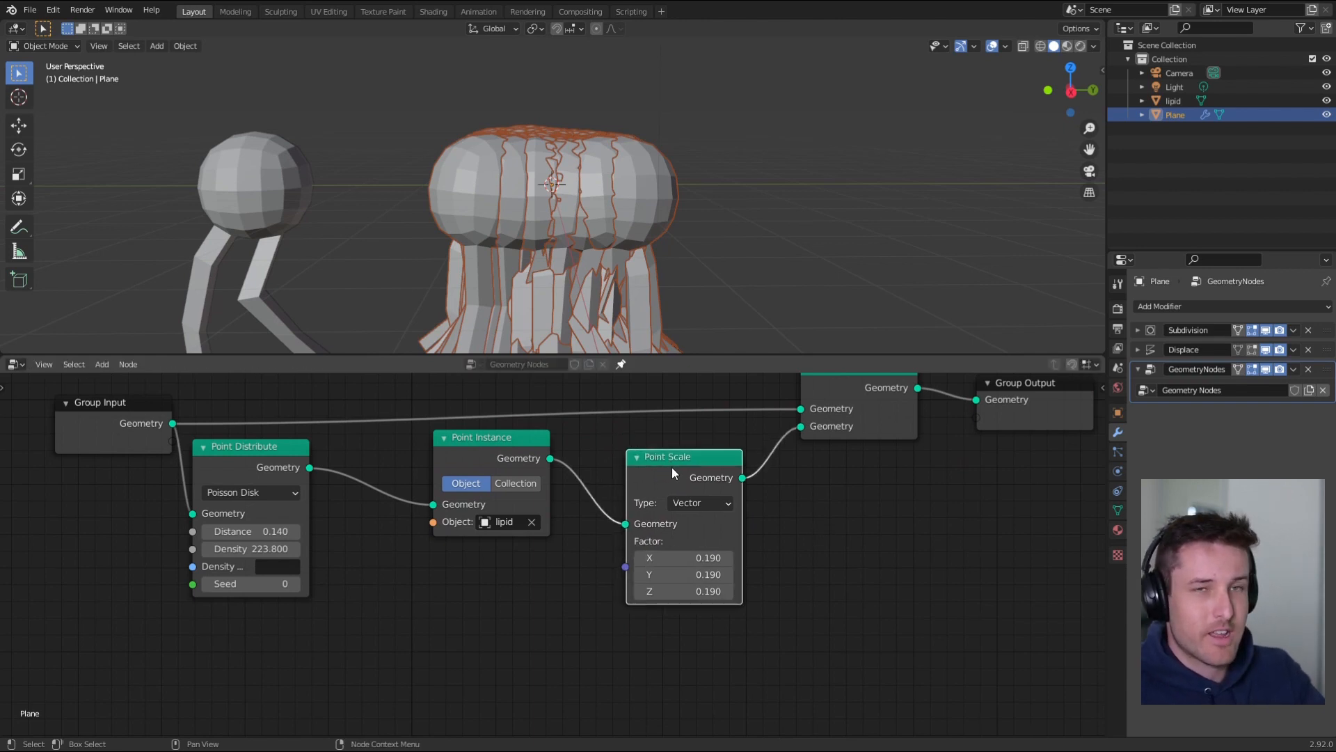
{"action": "left_click_drag", "start_coordinate": [652, 474], "coordinate": [653, 490]}
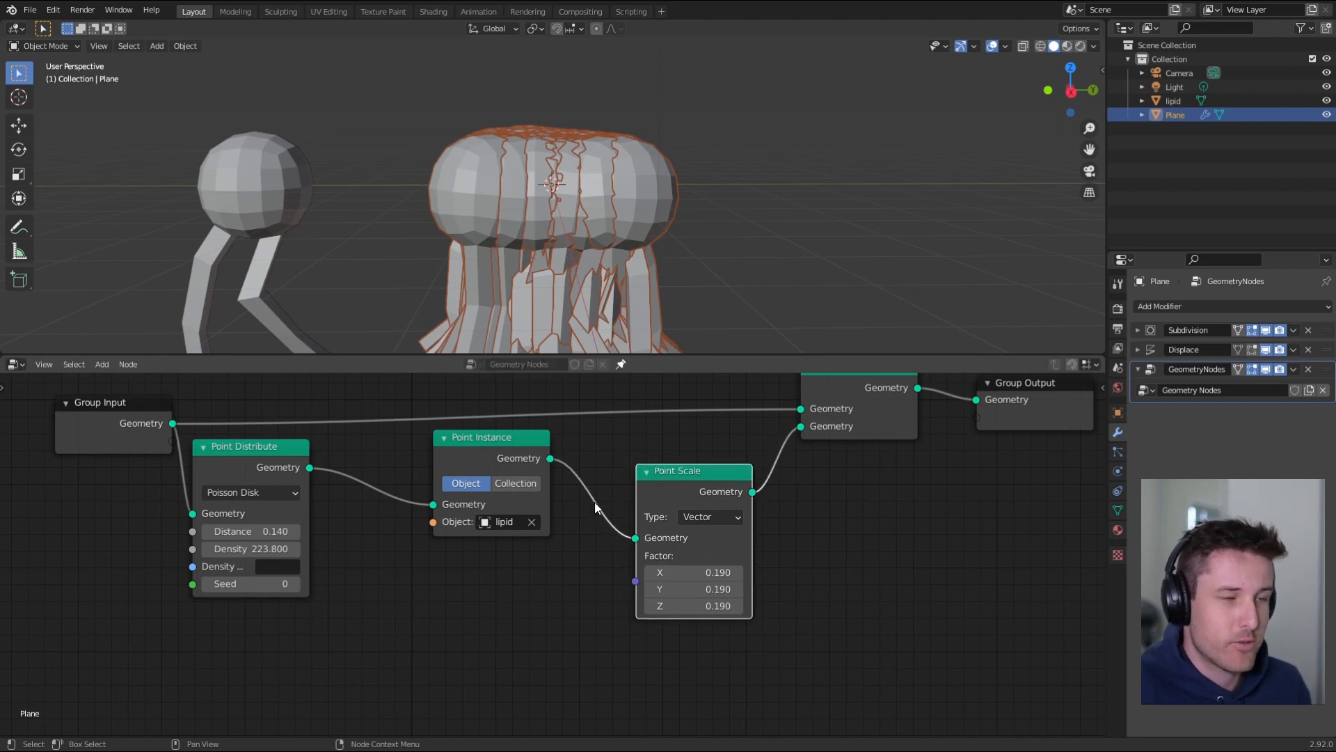
{"action": "left_click_drag", "start_coordinate": [515, 465], "coordinate": [798, 427]}
{"action": "left_click_drag", "start_coordinate": [752, 473], "coordinate": [776, 571]}
{"action": "left_click_drag", "start_coordinate": [657, 639], "coordinate": [577, 605]}
{"action": "left_click_drag", "start_coordinate": [473, 476], "coordinate": [685, 453]}
{"action": "left_click_drag", "start_coordinate": [706, 574], "coordinate": [479, 450]}
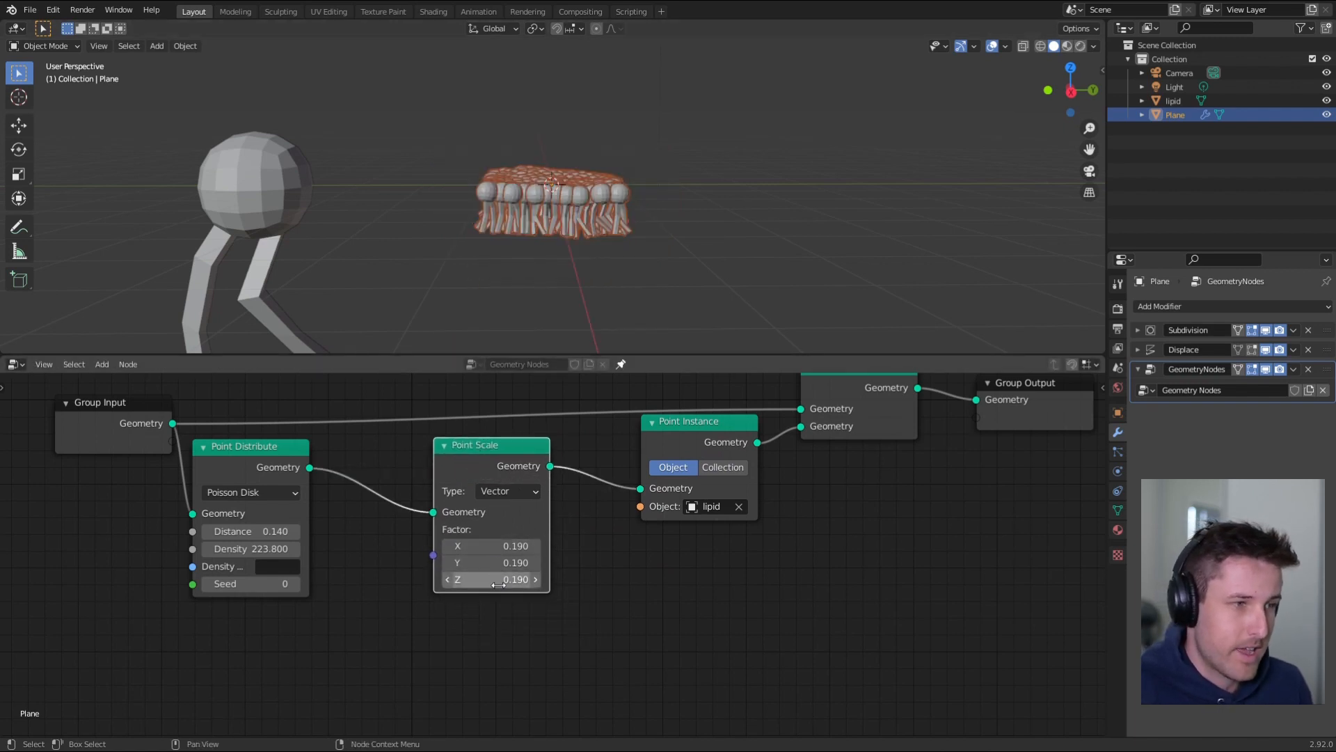
- Set the Point Scale Z factor to 0.710 and shift the node slightly closer to Point Distribute
{"action": "left_click_drag", "start_coordinate": [501, 581], "coordinate": [532, 581]}
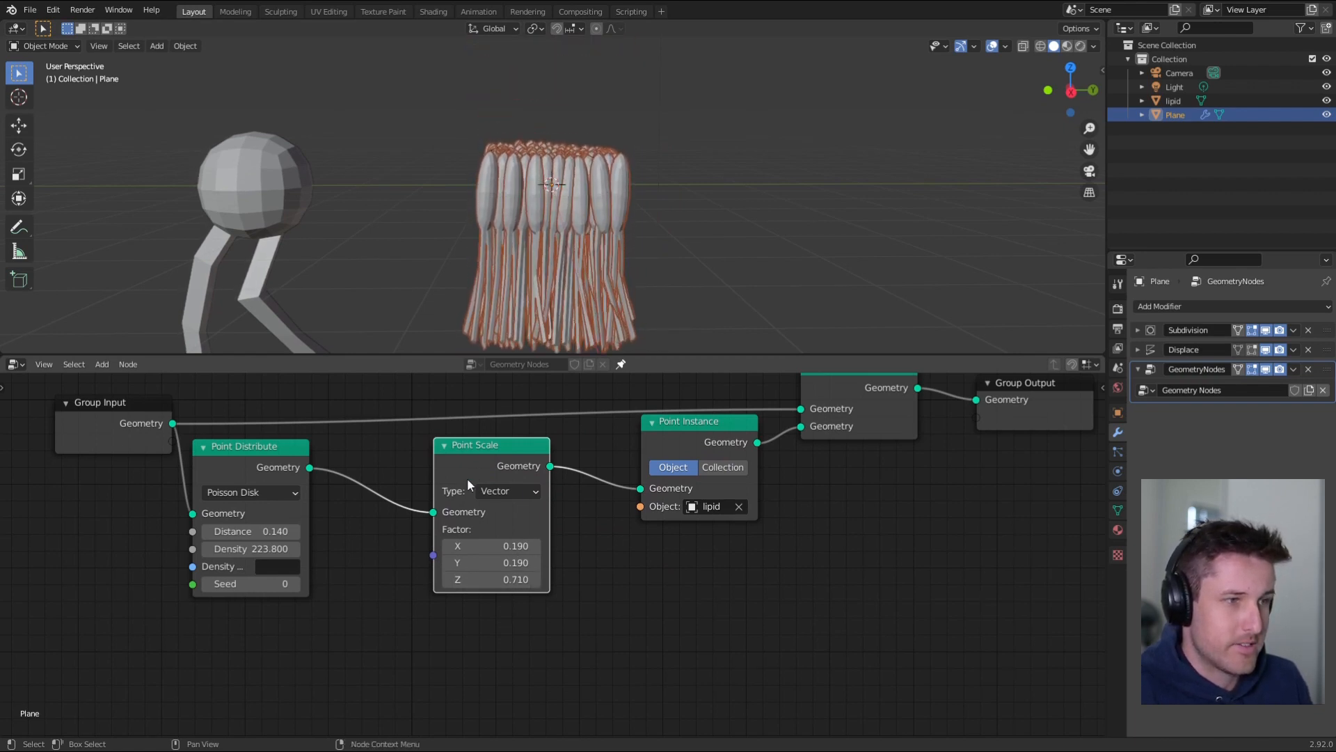
{"action": "left_click_drag", "start_coordinate": [507, 471], "coordinate": [464, 472]}
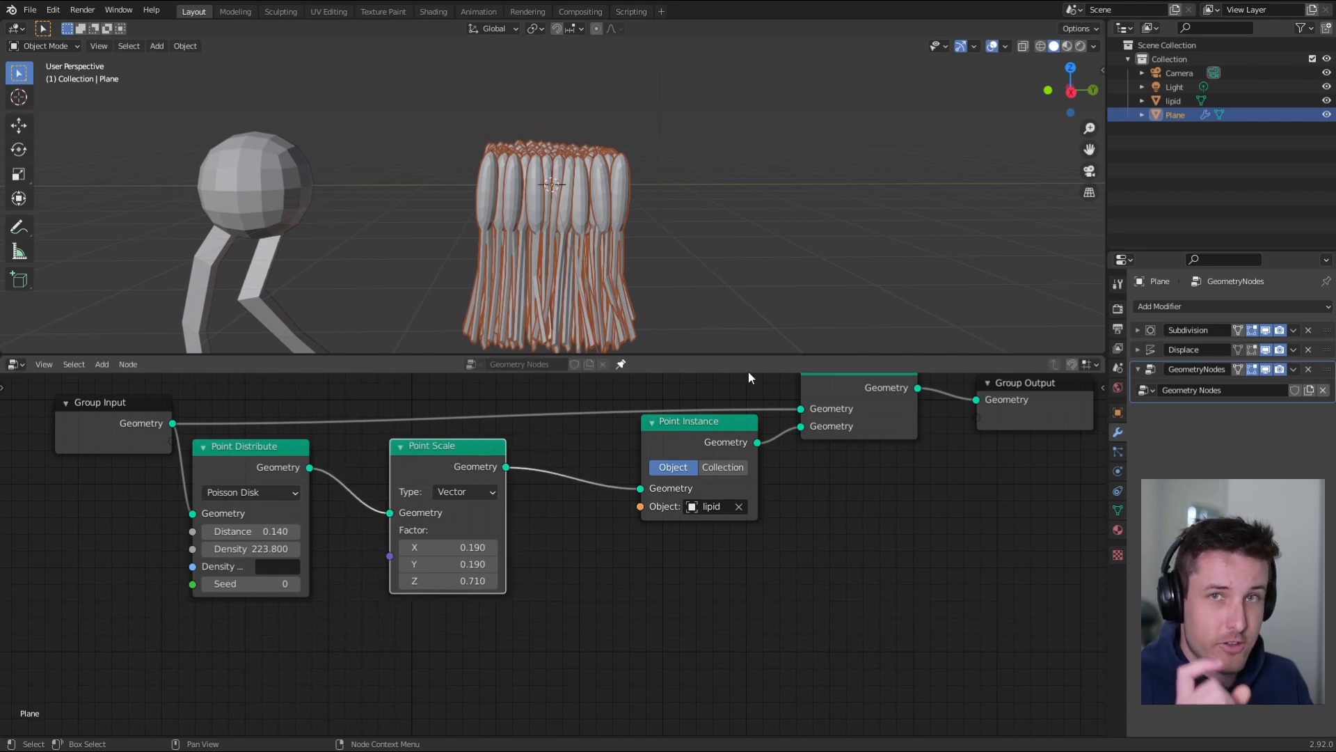
{"action": "left_click_drag", "start_coordinate": [475, 466], "coordinate": [507, 460]}
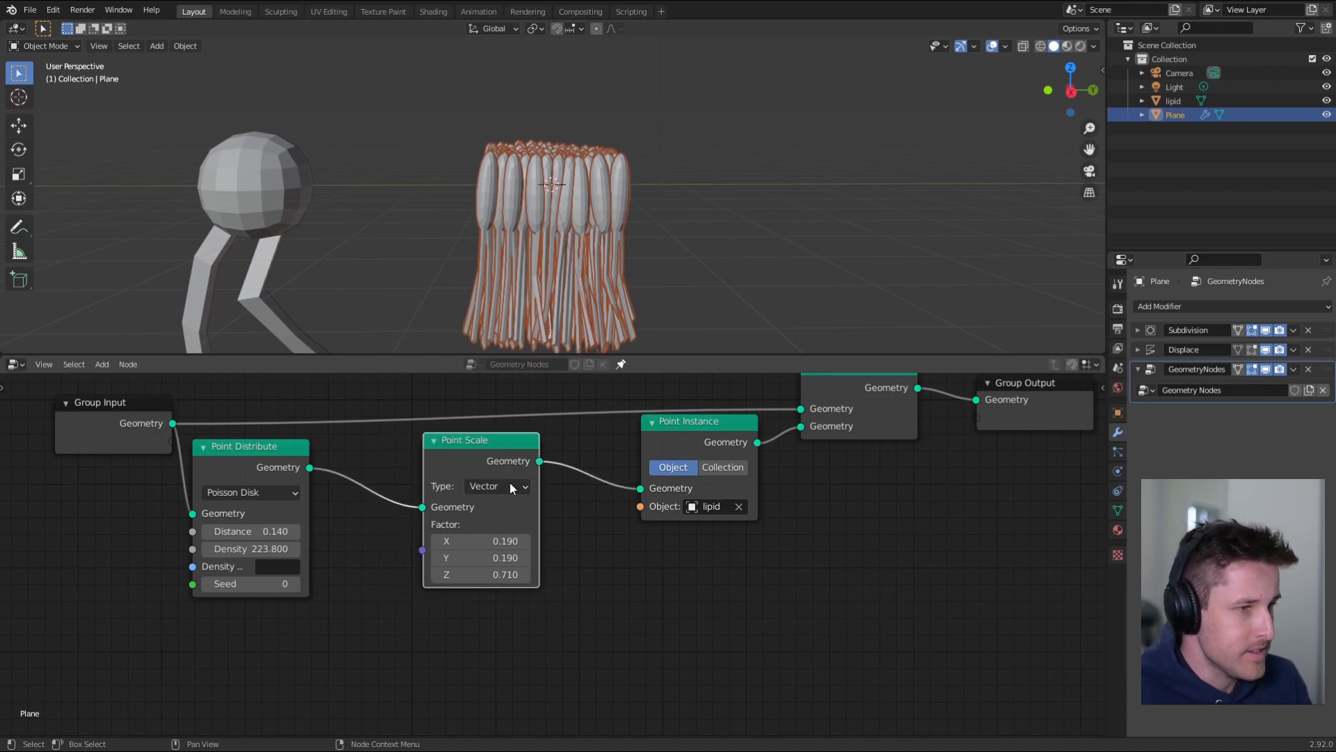
- Set the Point Scale X, Y and Z factors to 0.200
{"action": "left_click_drag", "start_coordinate": [500, 542], "coordinate": [502, 544], "text": "shift"}
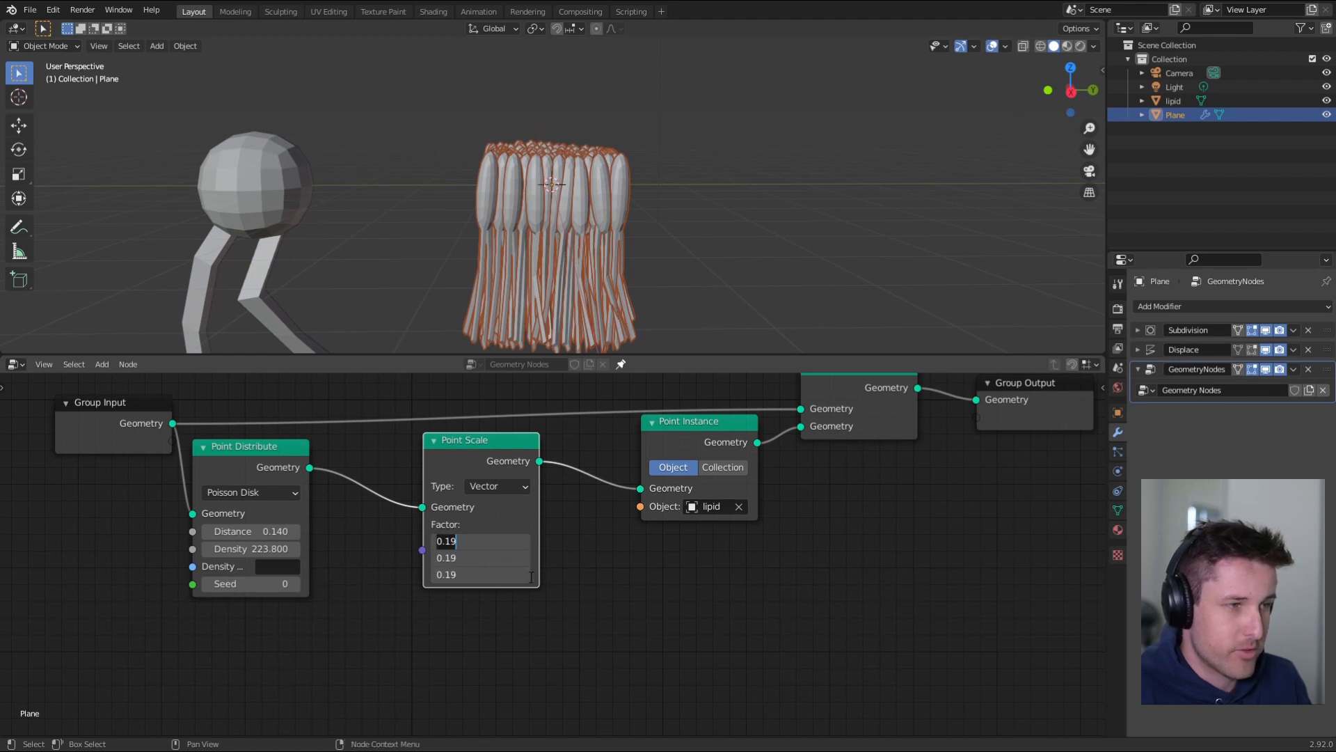
{"action": "type", "text": "0."}
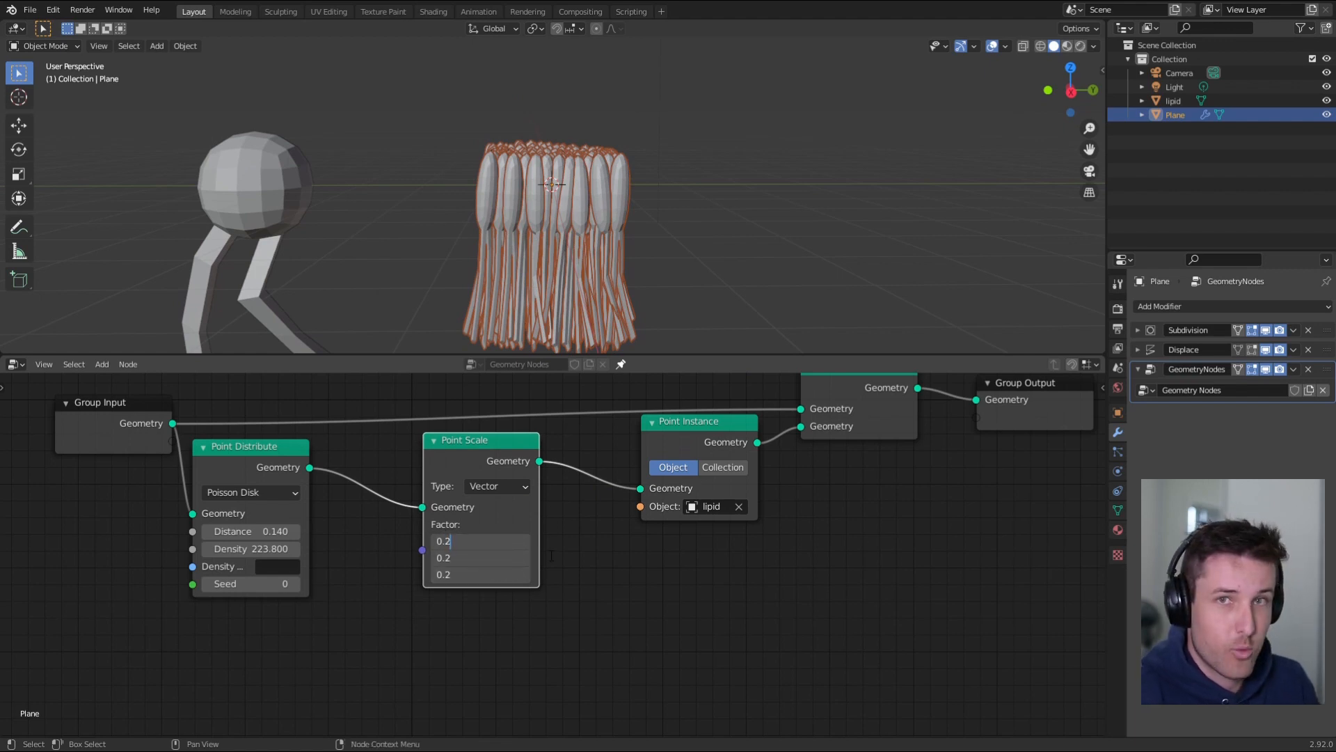
{"action": "key", "text": "Return"}
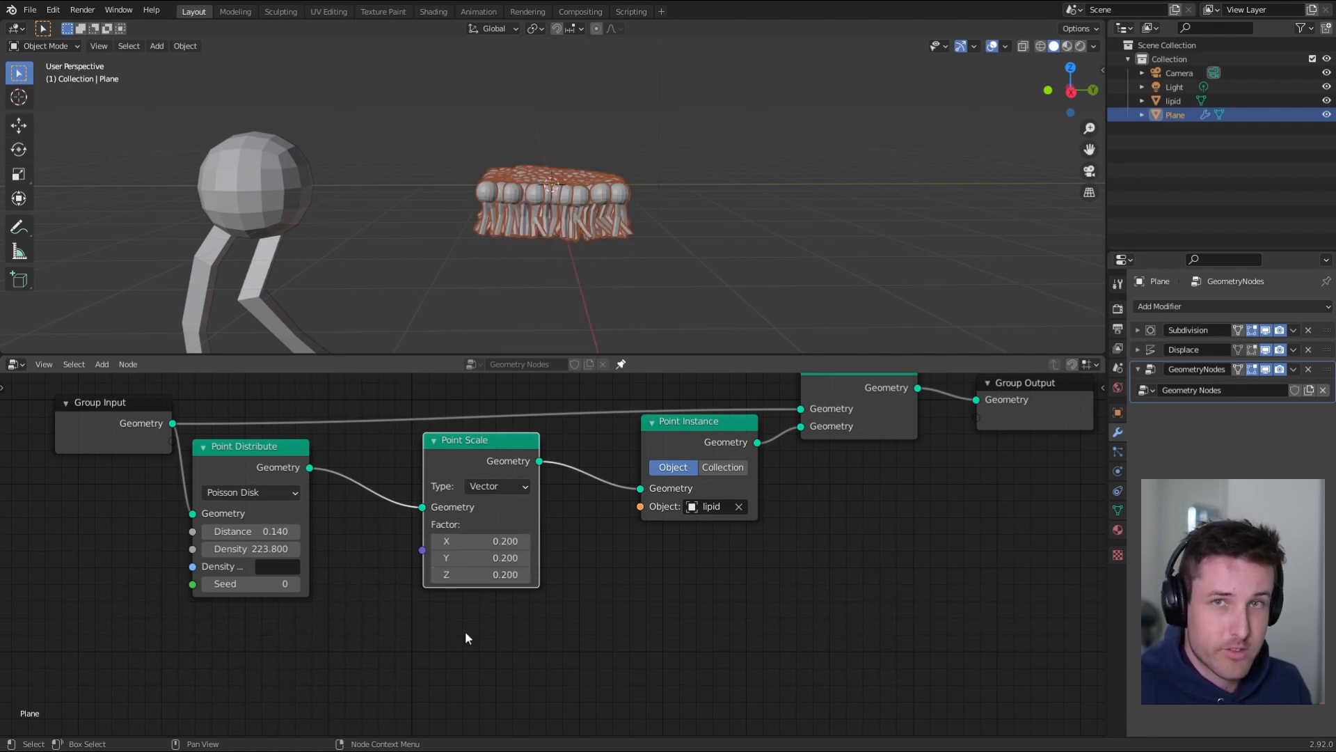
{"action": "left_click_drag", "start_coordinate": [480, 574], "coordinate": [483, 527]}
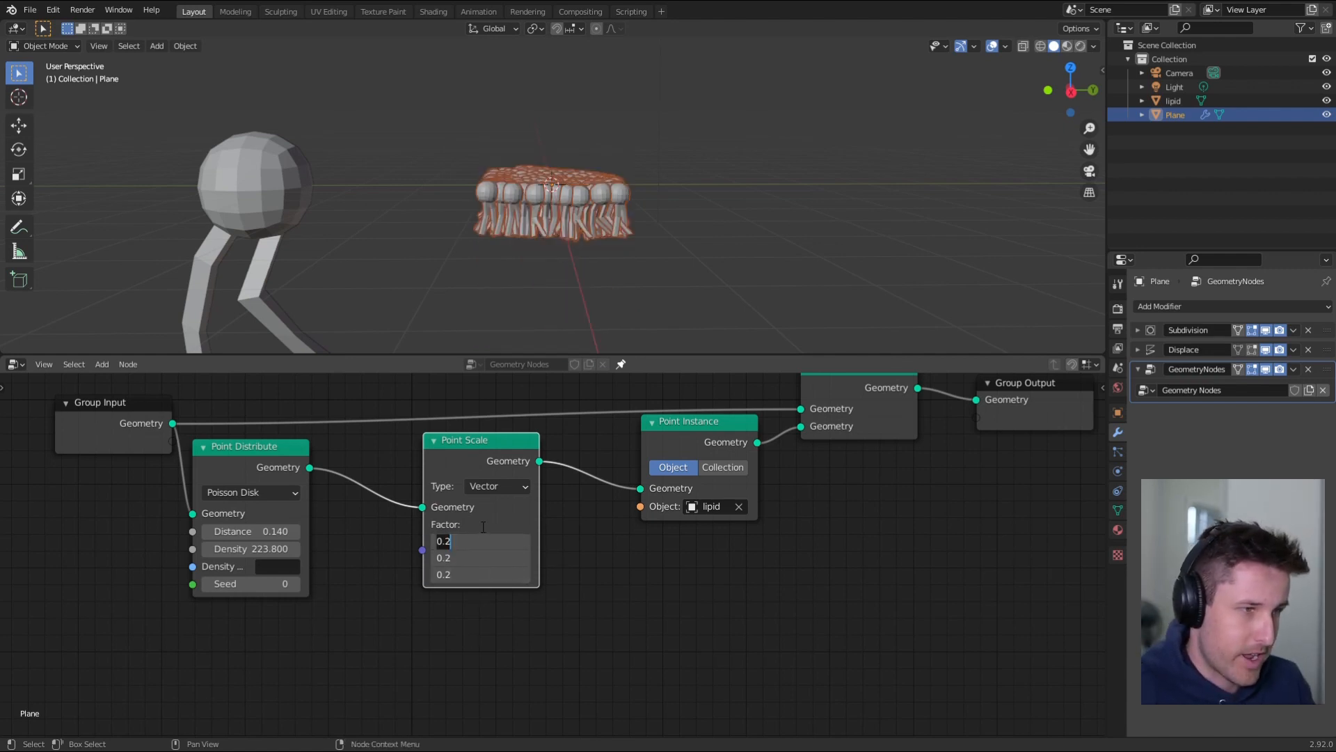
{"action": "type", "text": "0.65"}
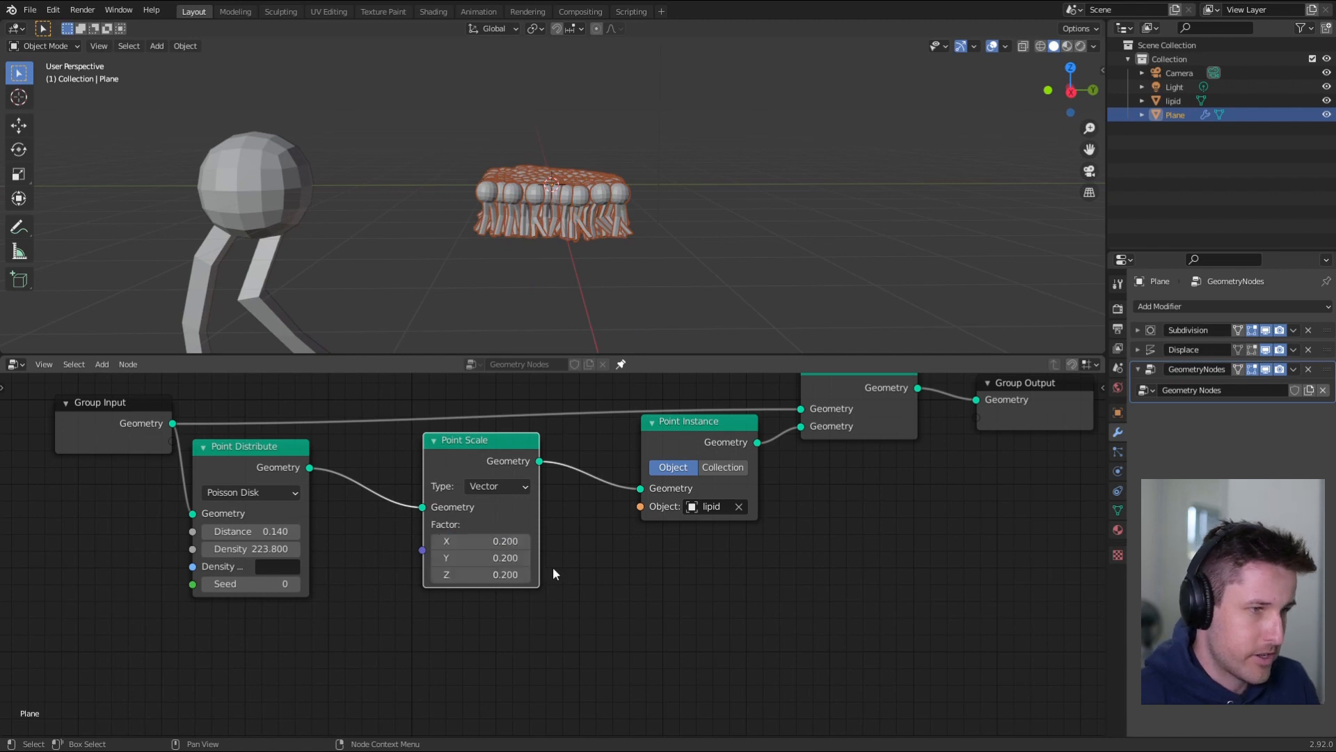
{"action": "key", "text": "Return"}
- Try Point Scale factors of 0.100 and 0.500 on X, Y and Z to compare the lipid sizes
{"action": "mouse_move", "coordinate": [481, 541]}
{"action": "left_mouse_down"}
{"action": "mouse_move", "coordinate": [462, 541]}
{"action": "mouse_move", "coordinate": [499, 536]}
{"action": "left_mouse_up"}
{"action": "type", "text": "0.1"}
{"action": "key", "text": "Return"}
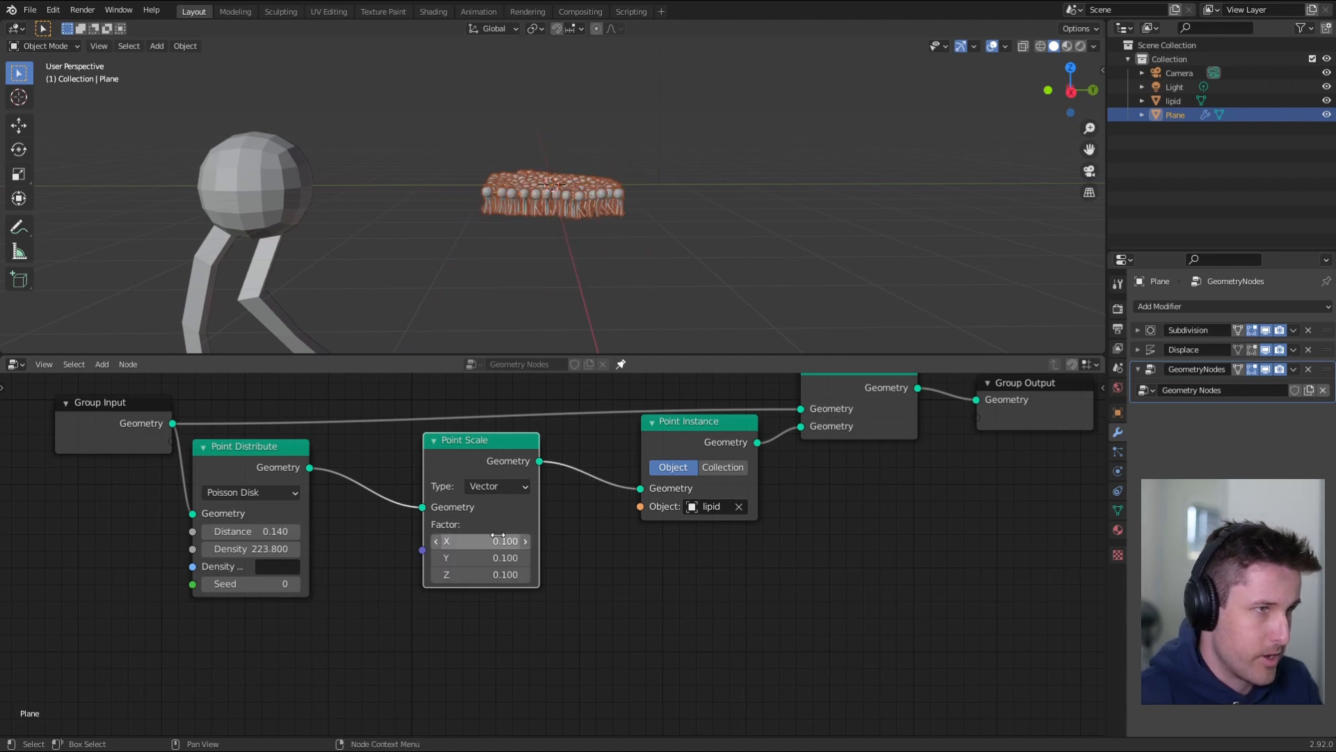
{"action": "scroll", "coordinate": [607, 129], "scroll_direction": "up", "scroll_amount": 4}
{"action": "middle_click_drag", "start_coordinate": [607, 130], "coordinate": [590, 174]}
{"action": "left_click_drag", "start_coordinate": [491, 579], "coordinate": [495, 543]}
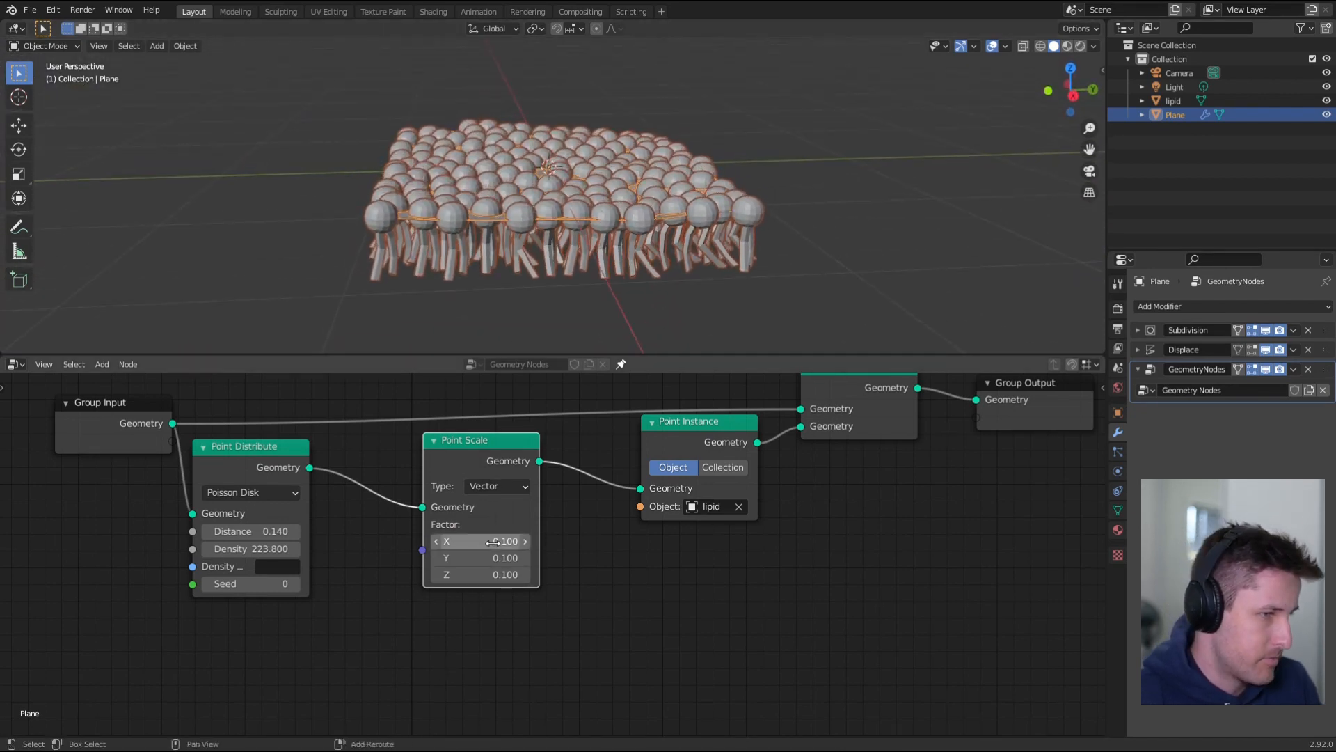
{"action": "type", "text": "0.5"}
{"action": "key", "text": "Return"}
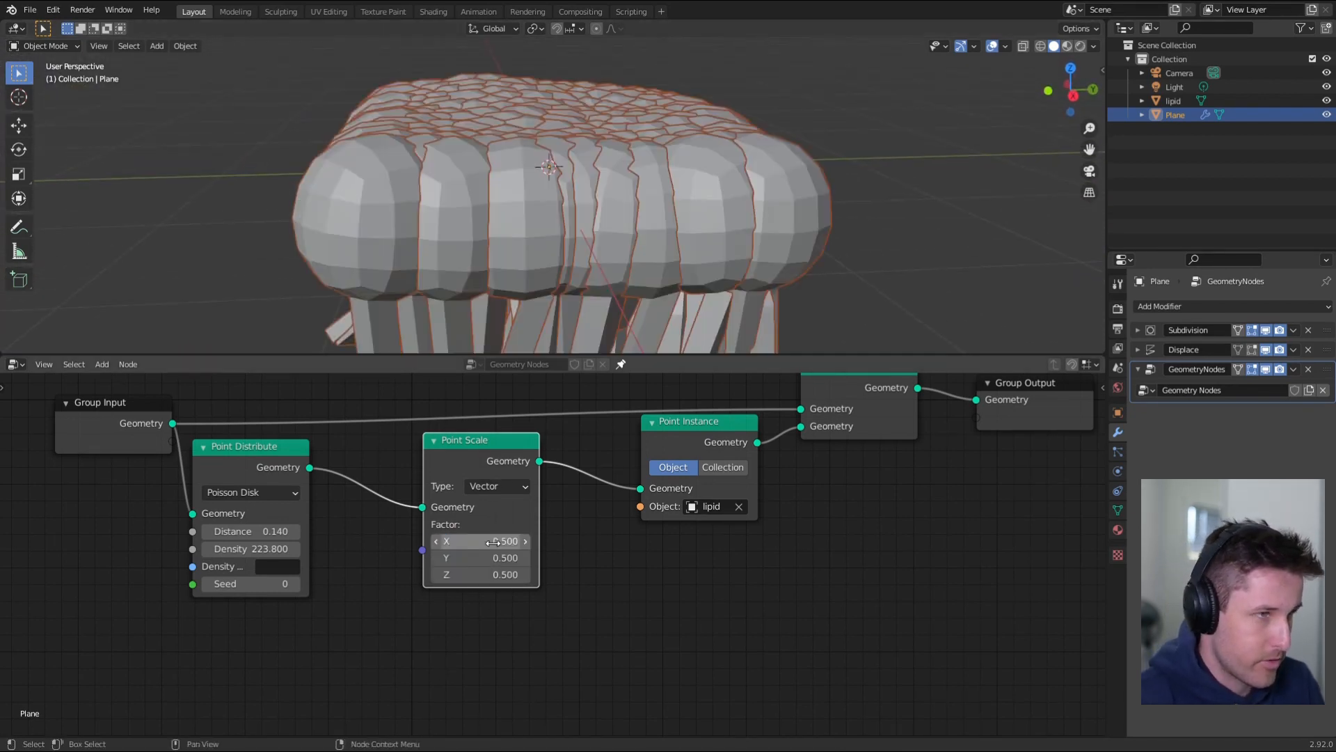
- Set the Point Scale X, Y and Z factors to 0.050
{"action": "left_click_drag", "start_coordinate": [493, 575], "coordinate": [494, 541]}
{"action": "type", "text": "0.05"}
{"action": "key", "text": "Return"}
{"action": "middle_click_drag", "start_coordinate": [588, 146], "coordinate": [511, 179]}
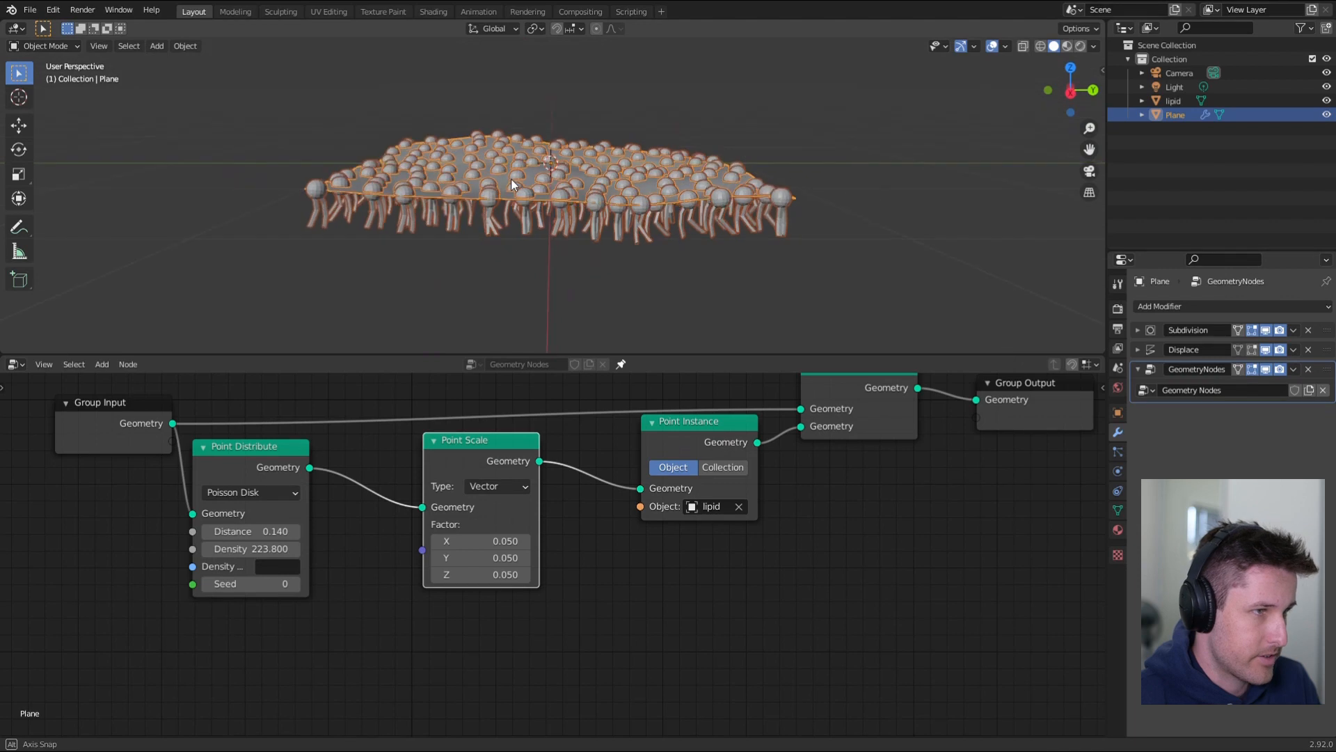
- Detach Join Geometry from Group Input and Group Output and link Point Instance's Geometry directly to Group Output
{"action": "left_click_drag", "start_coordinate": [703, 421], "coordinate": [633, 449]}
{"action": "middle_click_drag", "start_coordinate": [543, 221], "coordinate": [550, 256]}
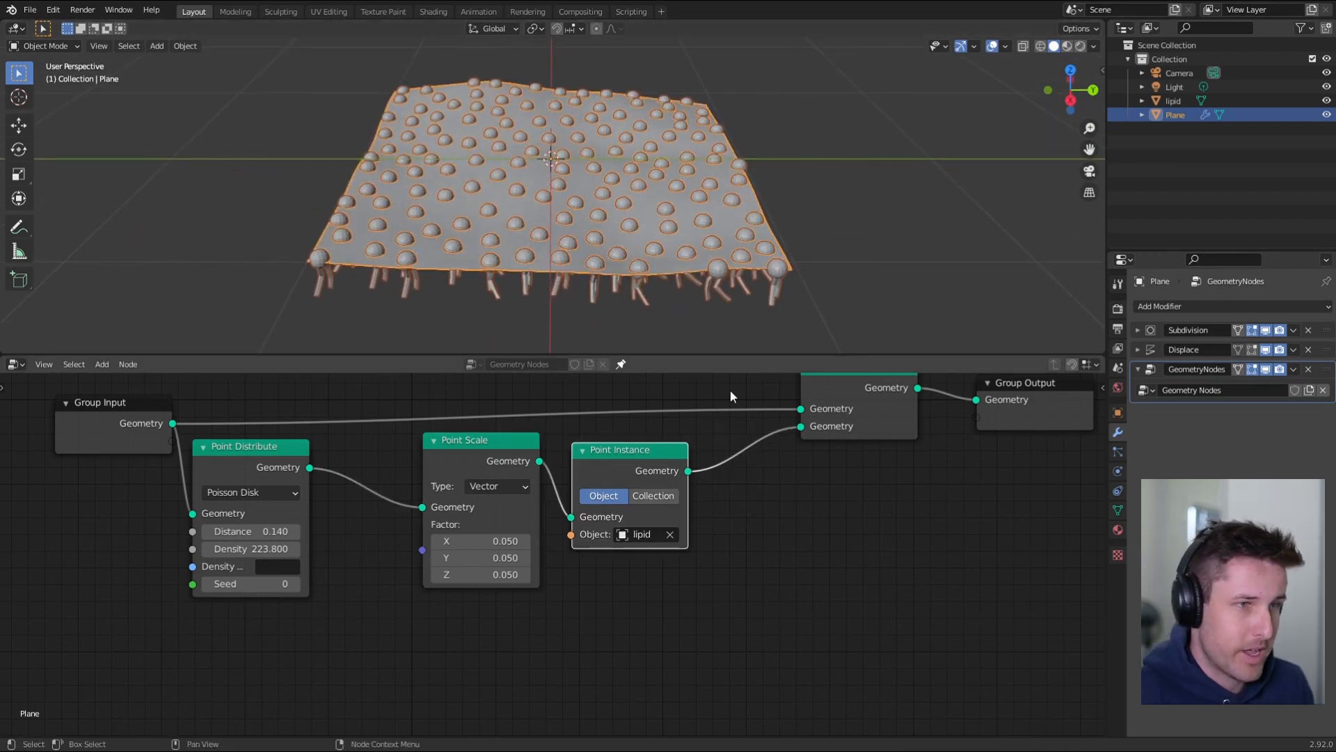
{"action": "left_click_drag", "start_coordinate": [858, 414], "coordinate": [738, 402]}
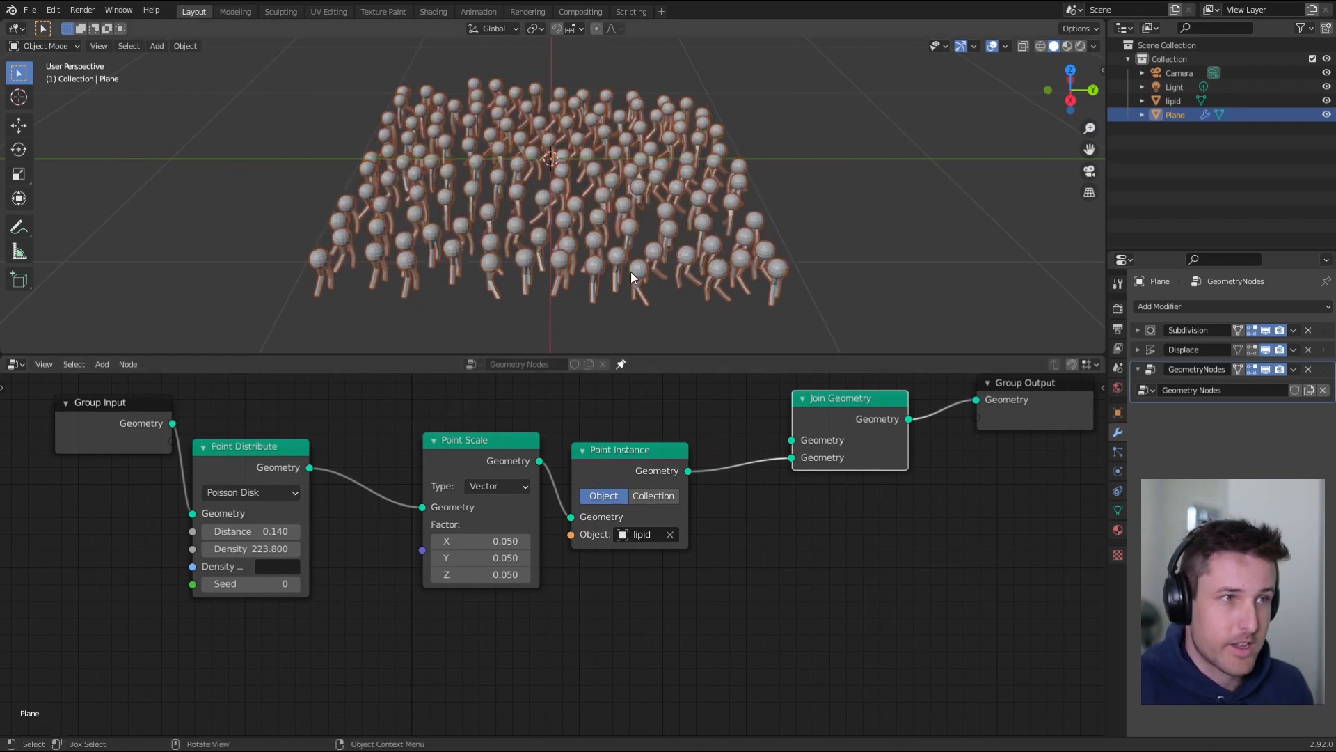
{"action": "key", "text": "g"}
{"action": "left_click", "coordinate": [753, 462]}
{"action": "left_click_drag", "start_coordinate": [689, 471], "coordinate": [969, 406]}
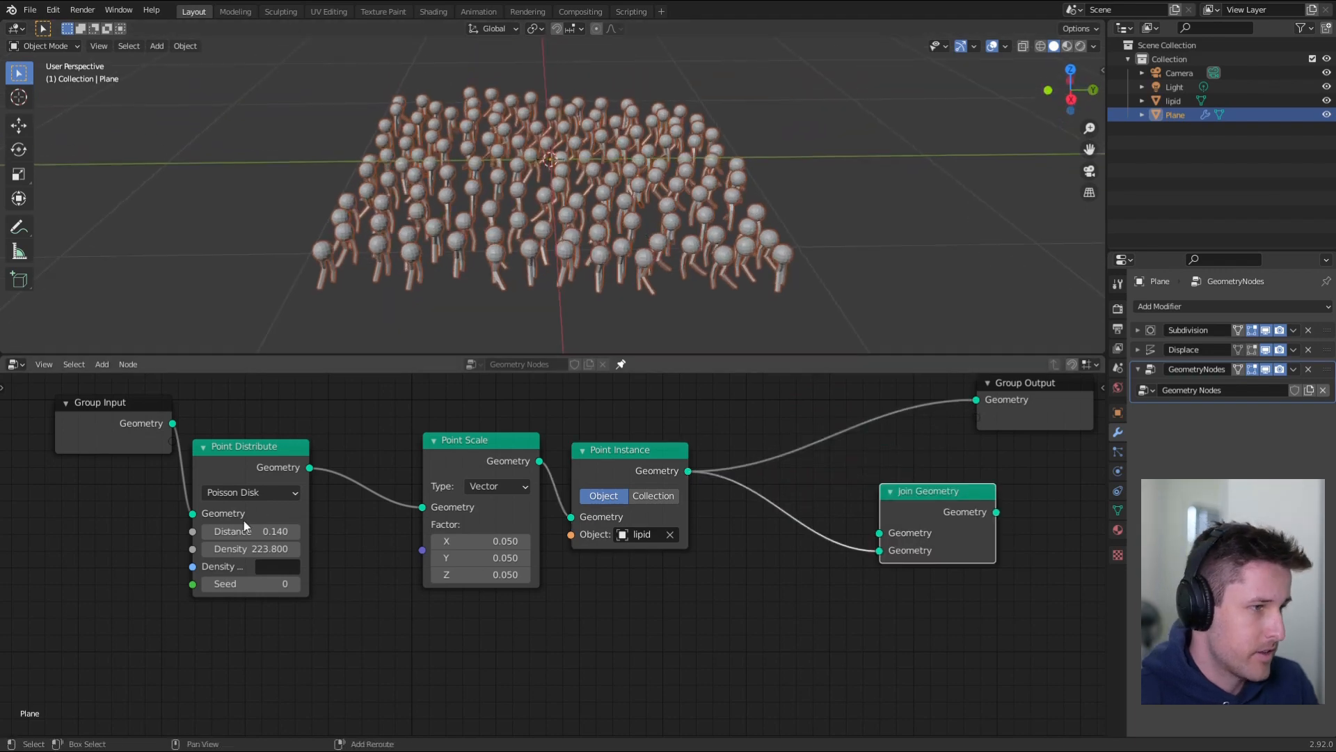
- Set the Point Distribute minimum distance to 0.050
{"action": "left_click", "coordinate": [245, 531]}
{"action": "type", "text": "0.06"}
{"action": "key", "text": "Return"}
{"action": "left_click_drag", "start_coordinate": [245, 531], "coordinate": [240, 531]}
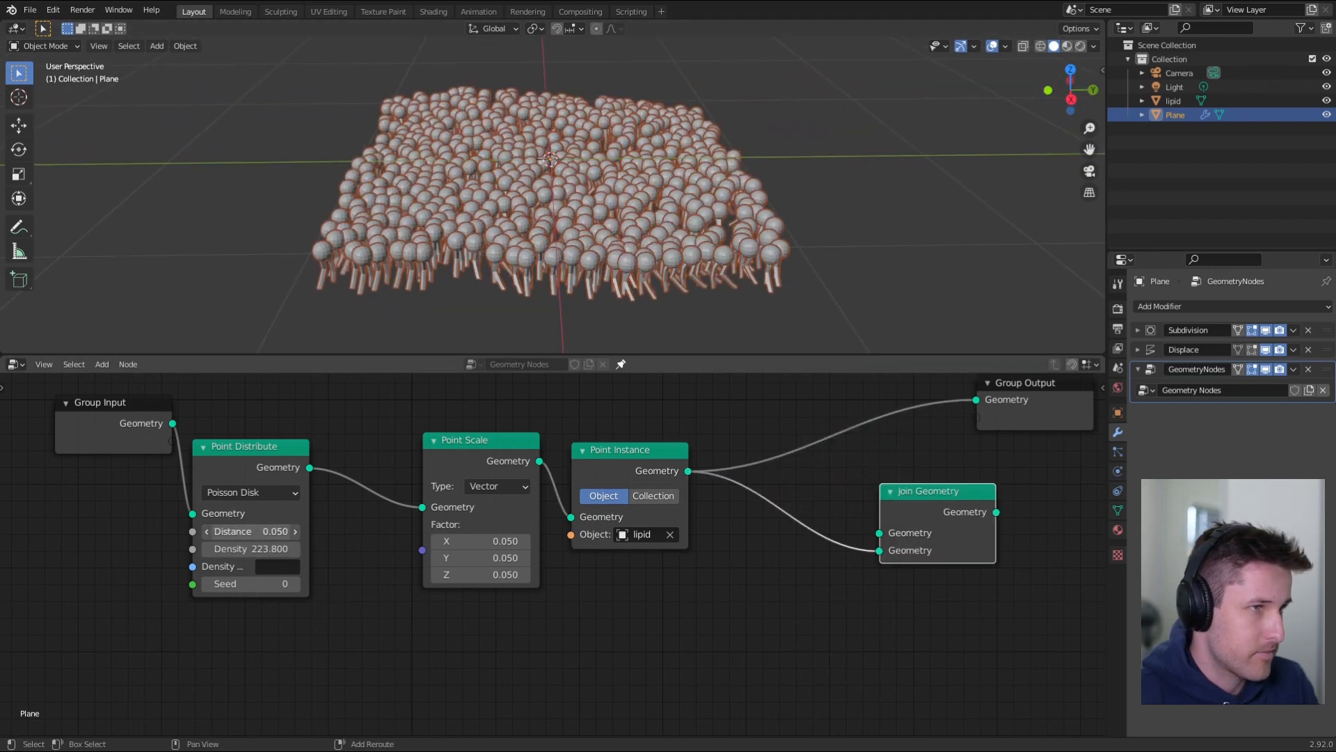
{"action": "middle_click_drag", "start_coordinate": [540, 129], "coordinate": [530, 193]}
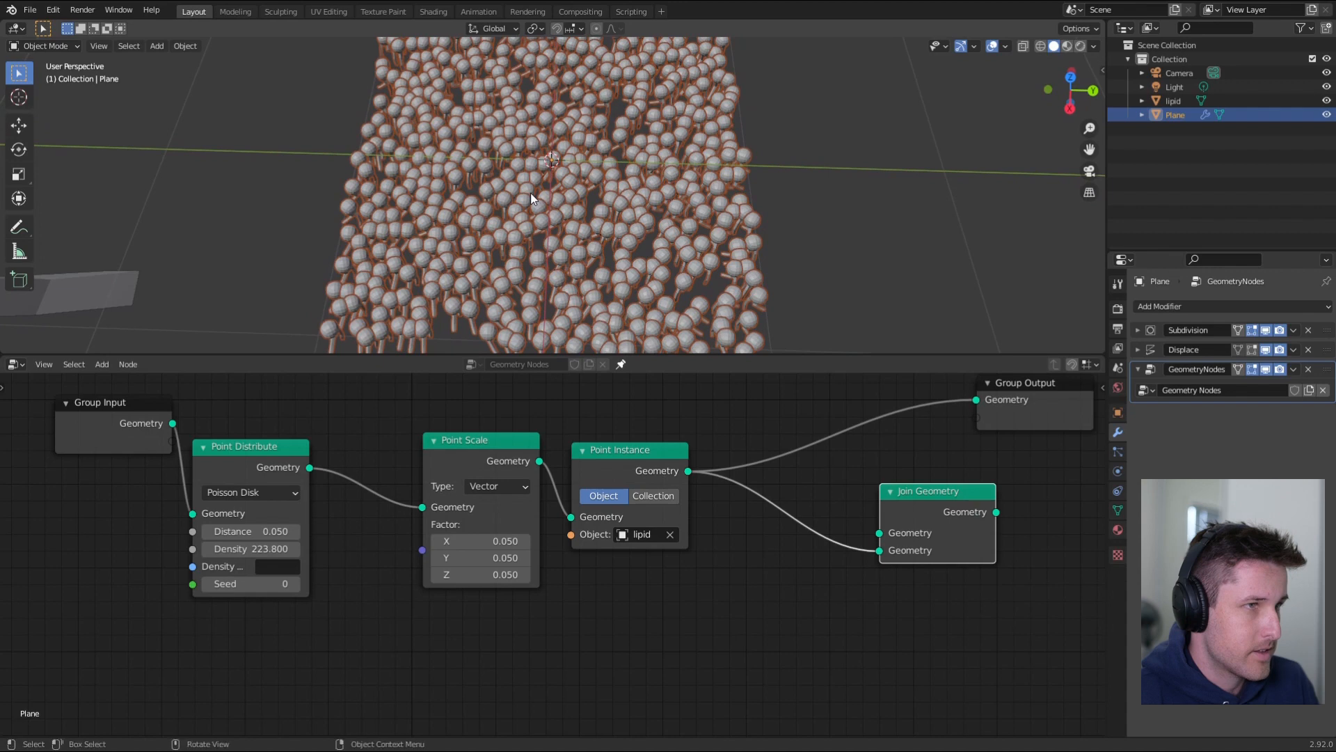
- Set the Point Distribute maximum density to 1000
{"action": "left_click", "coordinate": [272, 549]}
{"action": "type", "text": "1000"}
{"action": "key", "text": "Return"}
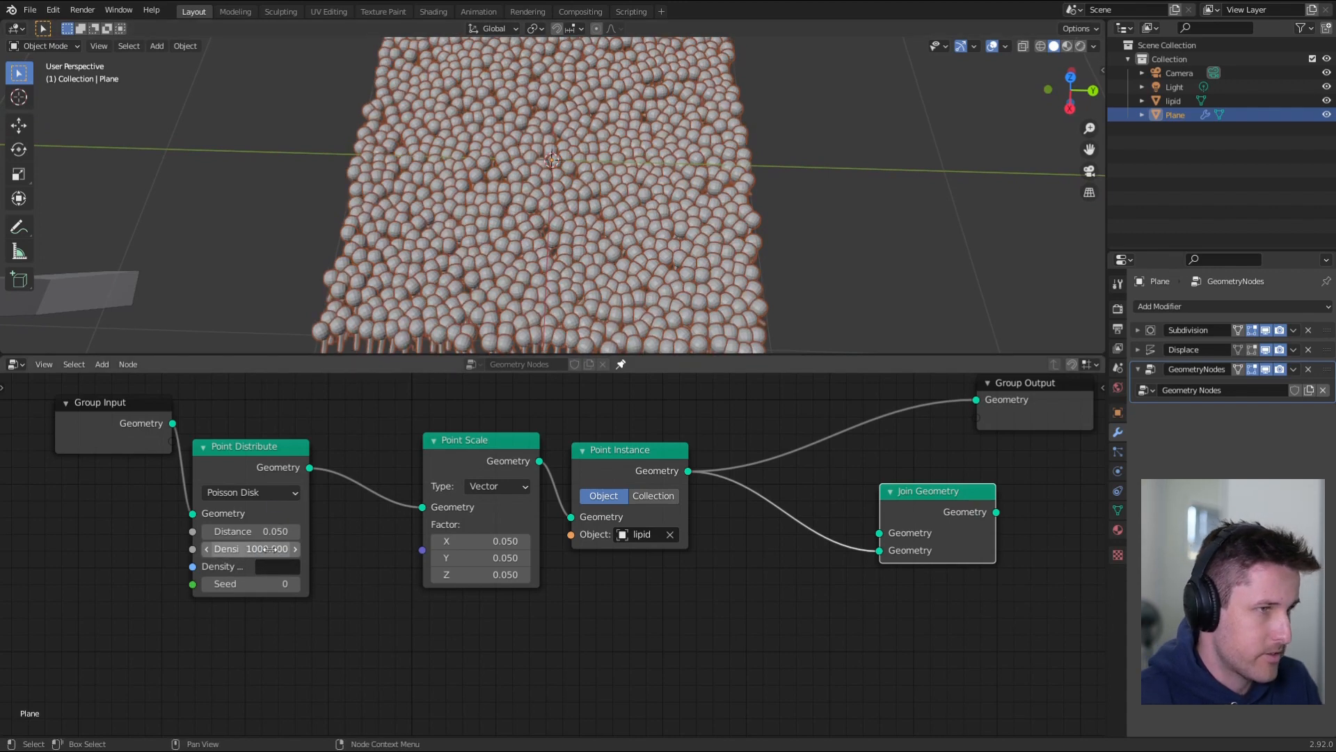
- Examine the packing of the lipid heads and tails across the membrane from above and from the side
{"action": "middle_click_drag", "start_coordinate": [411, 240], "coordinate": [572, 185]}
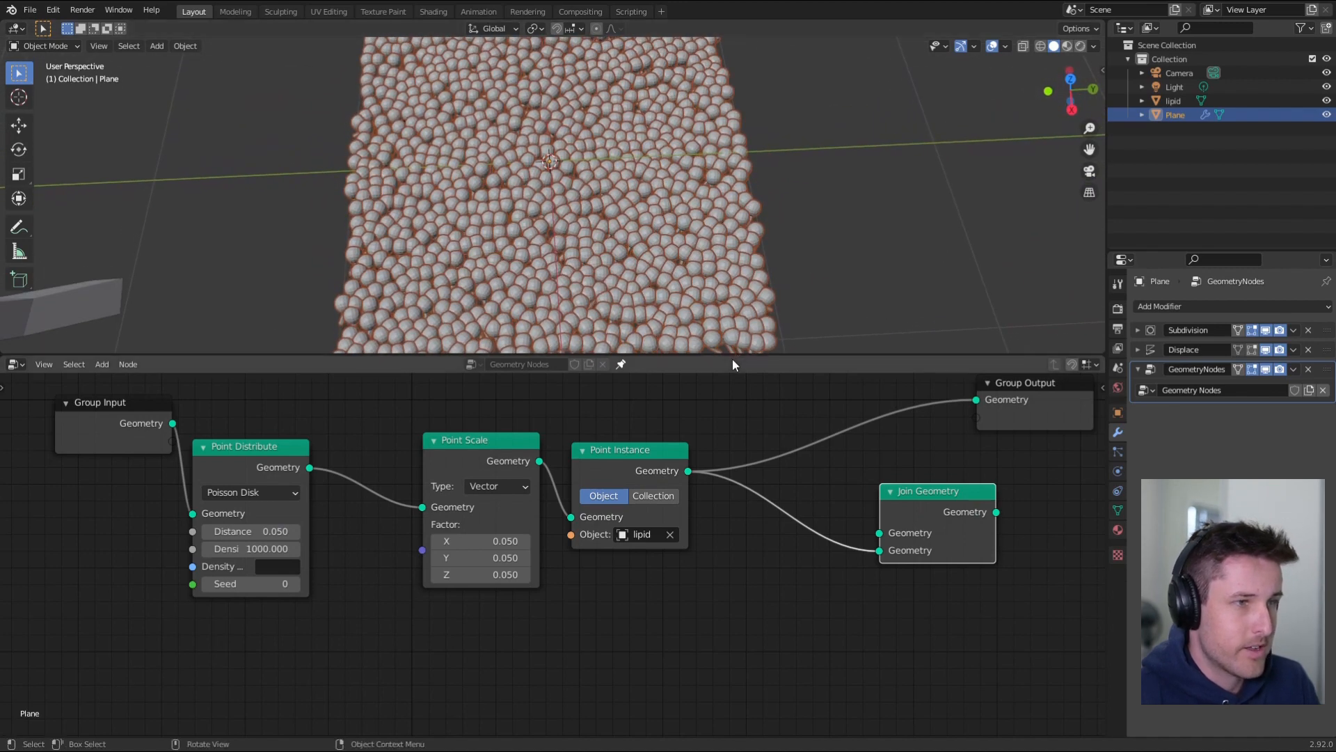
{"action": "left_click_drag", "start_coordinate": [732, 405], "coordinate": [731, 423]}
{"action": "middle_click_drag", "start_coordinate": [707, 340], "coordinate": [677, 228]}
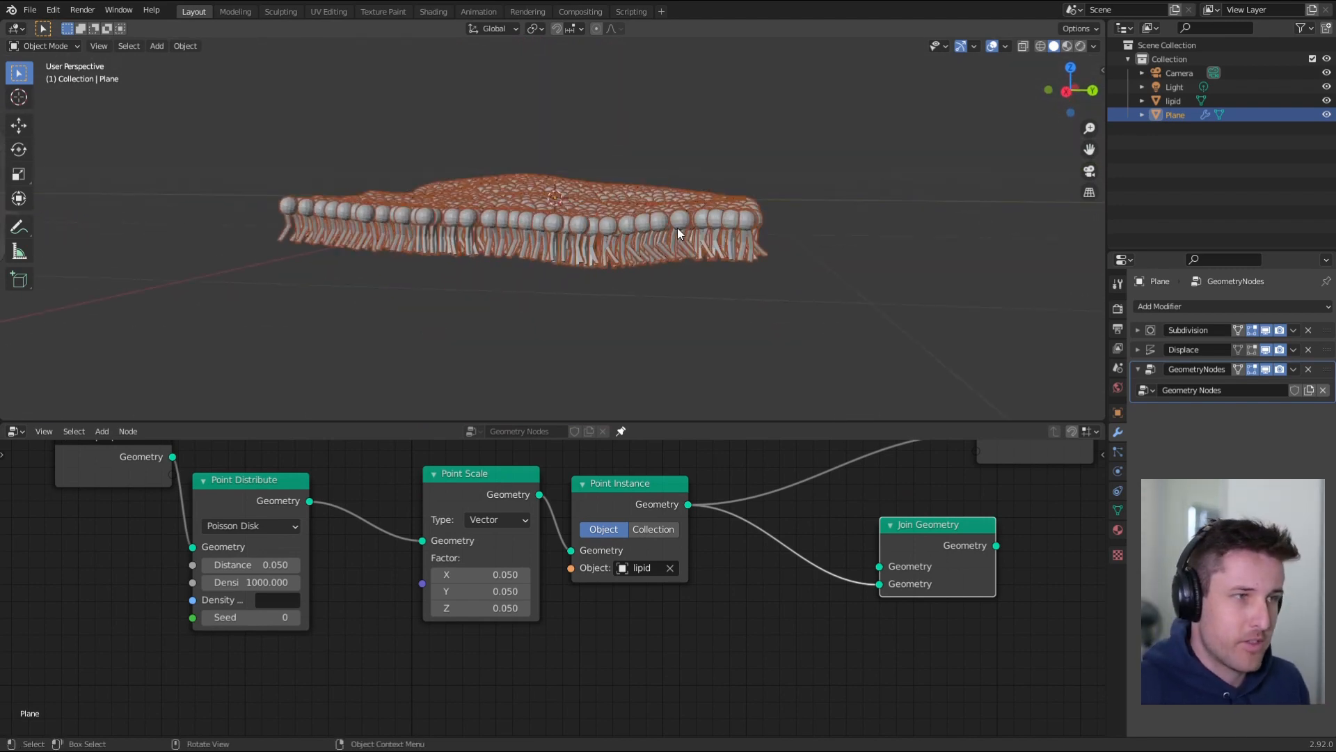
{"action": "middle_click_drag", "start_coordinate": [678, 228], "coordinate": [689, 328]}
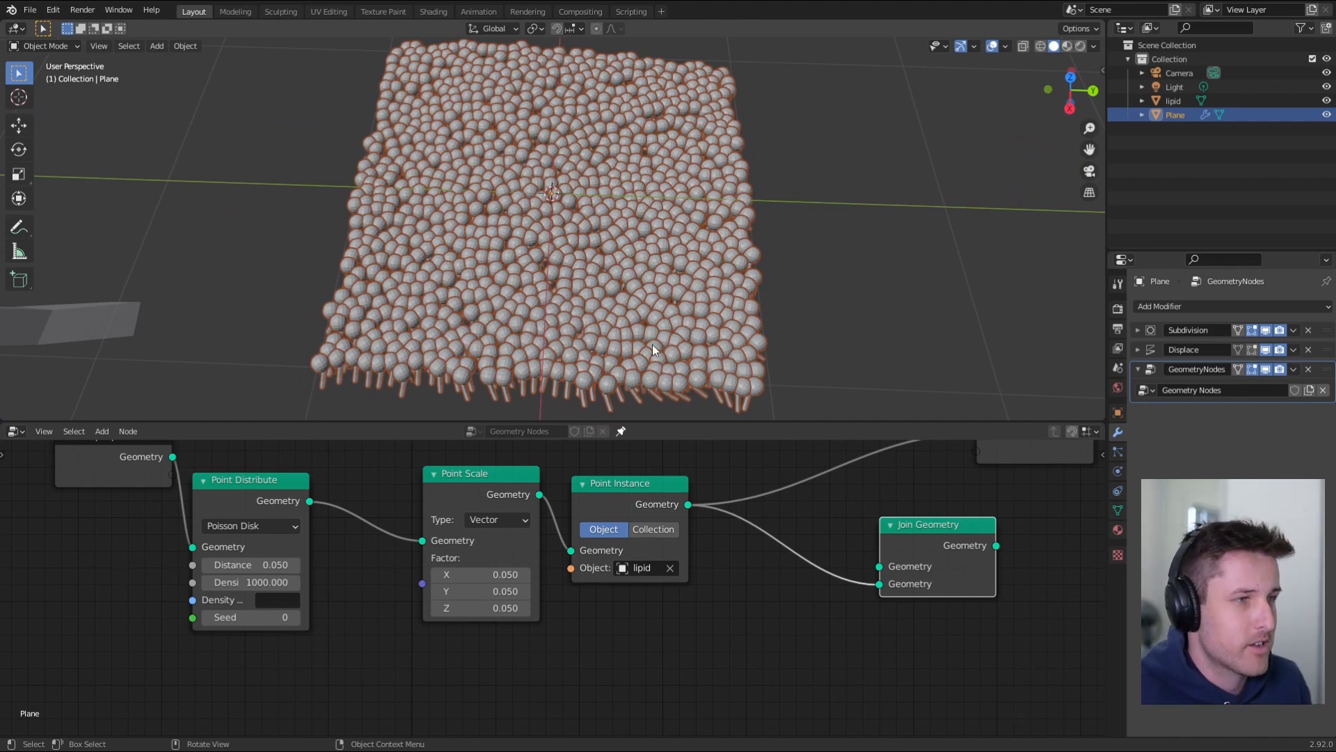
{"action": "middle_click_drag", "start_coordinate": [647, 331], "coordinate": [654, 291]}
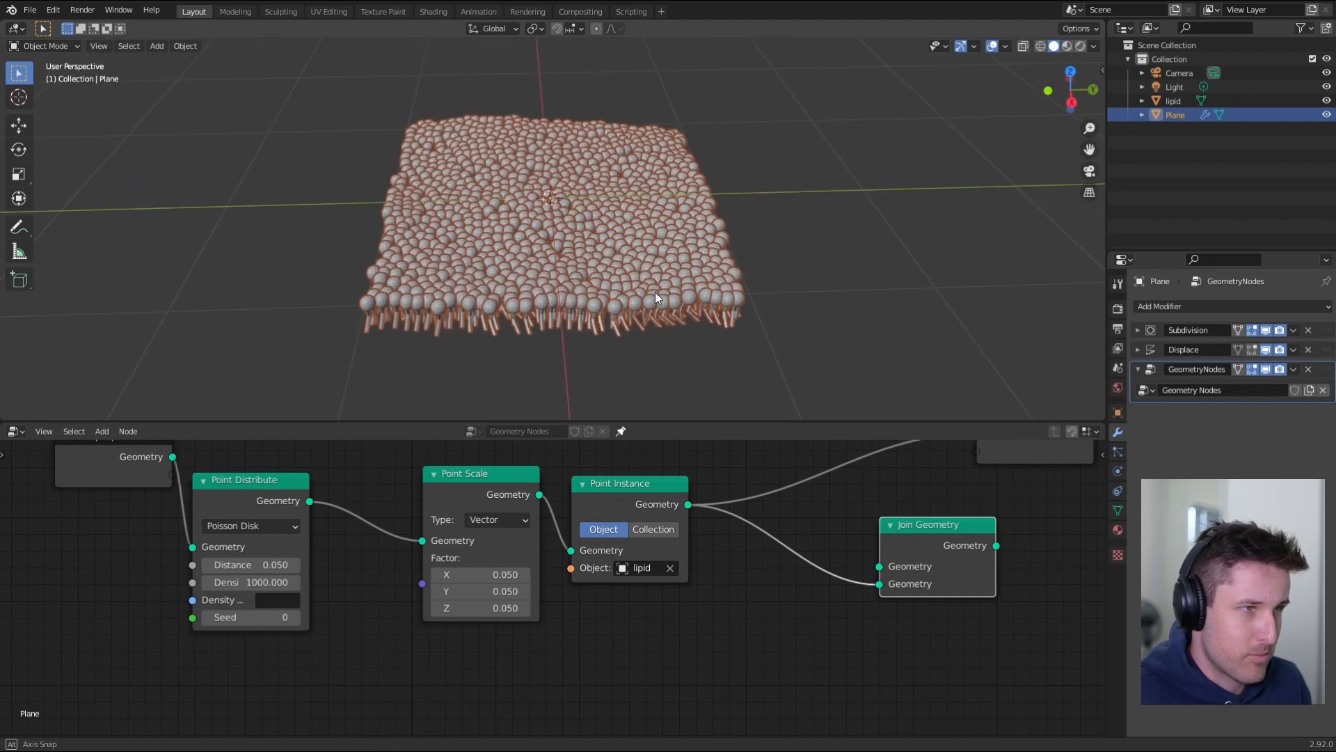
{"action": "left_click_drag", "start_coordinate": [653, 423], "coordinate": [684, 372]}
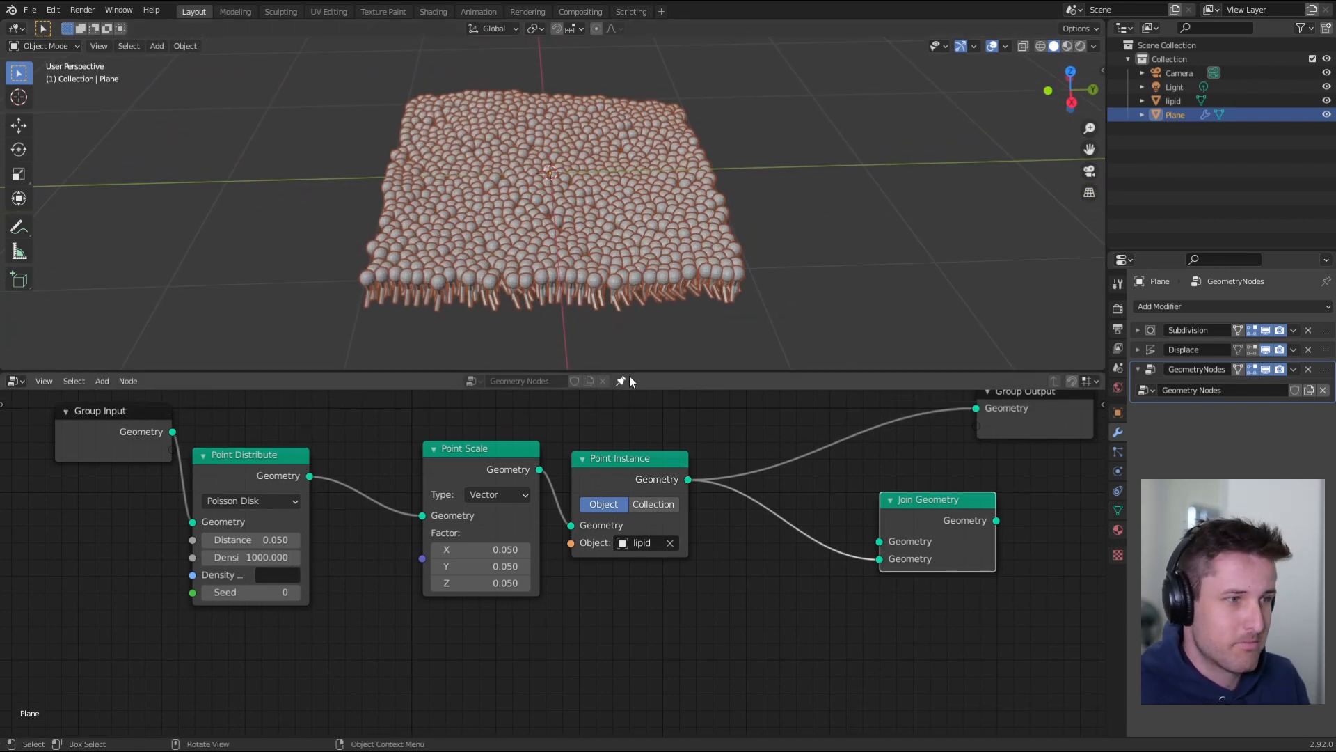
{"action": "middle_click_drag", "start_coordinate": [517, 336], "coordinate": [570, 296]}
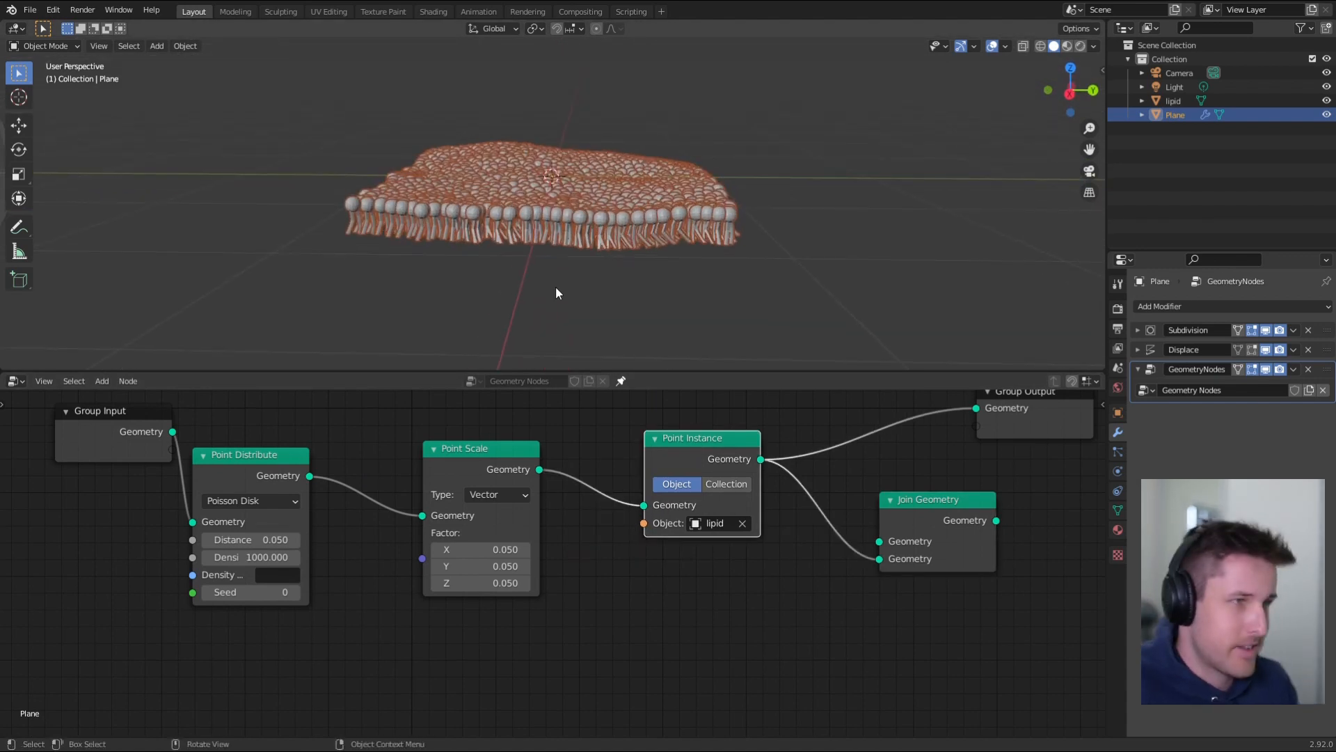
{"action": "middle_click_drag", "start_coordinate": [561, 272], "coordinate": [575, 281]}
- Spread the nodes out, leaving a gap between Point Scale and Point Instance and placing Join Geometry beneath Group Output
{"action": "left_click", "coordinate": [465, 467]}
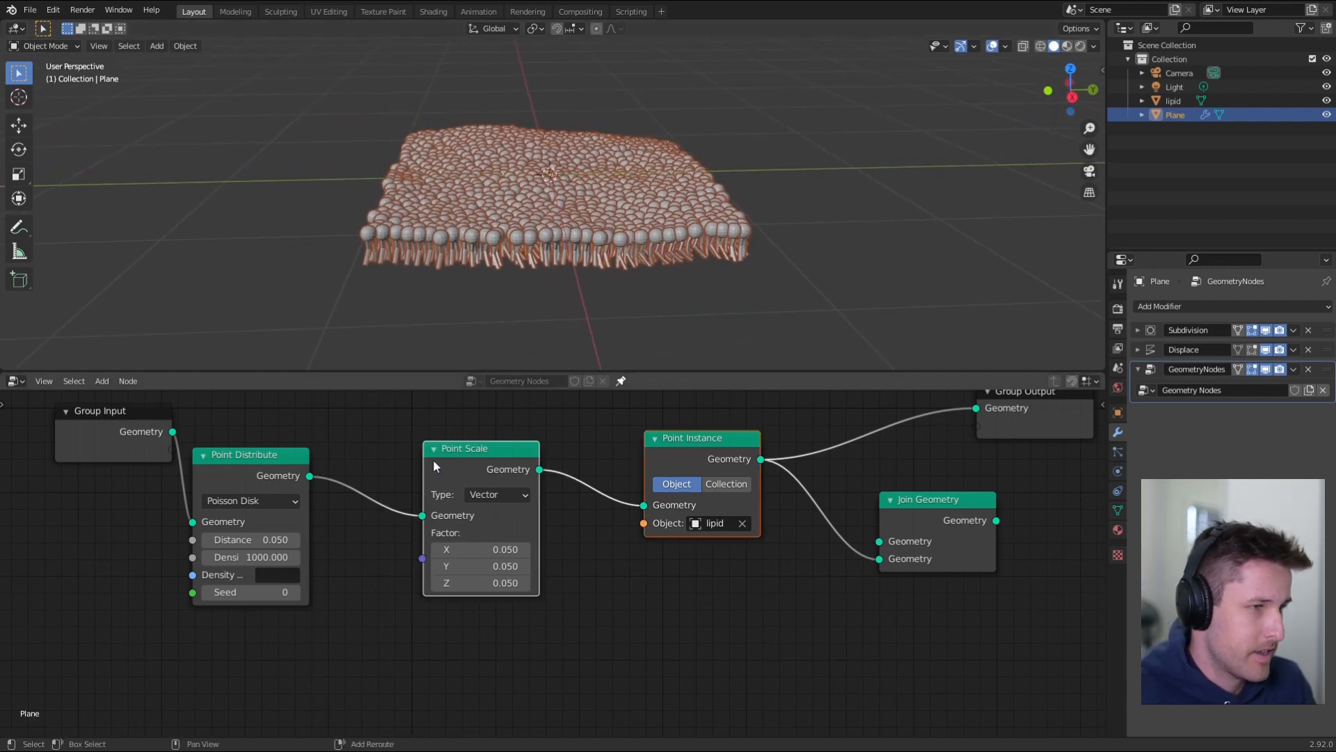
{"action": "left_click_drag", "start_coordinate": [471, 450], "coordinate": [429, 451]}
{"action": "left_click", "coordinate": [546, 452]}
{"action": "middle_click_drag", "start_coordinate": [751, 487], "coordinate": [684, 483]}
{"action": "scroll", "coordinate": [579, 507], "scroll_direction": "down", "scroll_amount": 5}
{"action": "scroll", "coordinate": [716, 524], "scroll_direction": "up", "scroll_amount": 3}
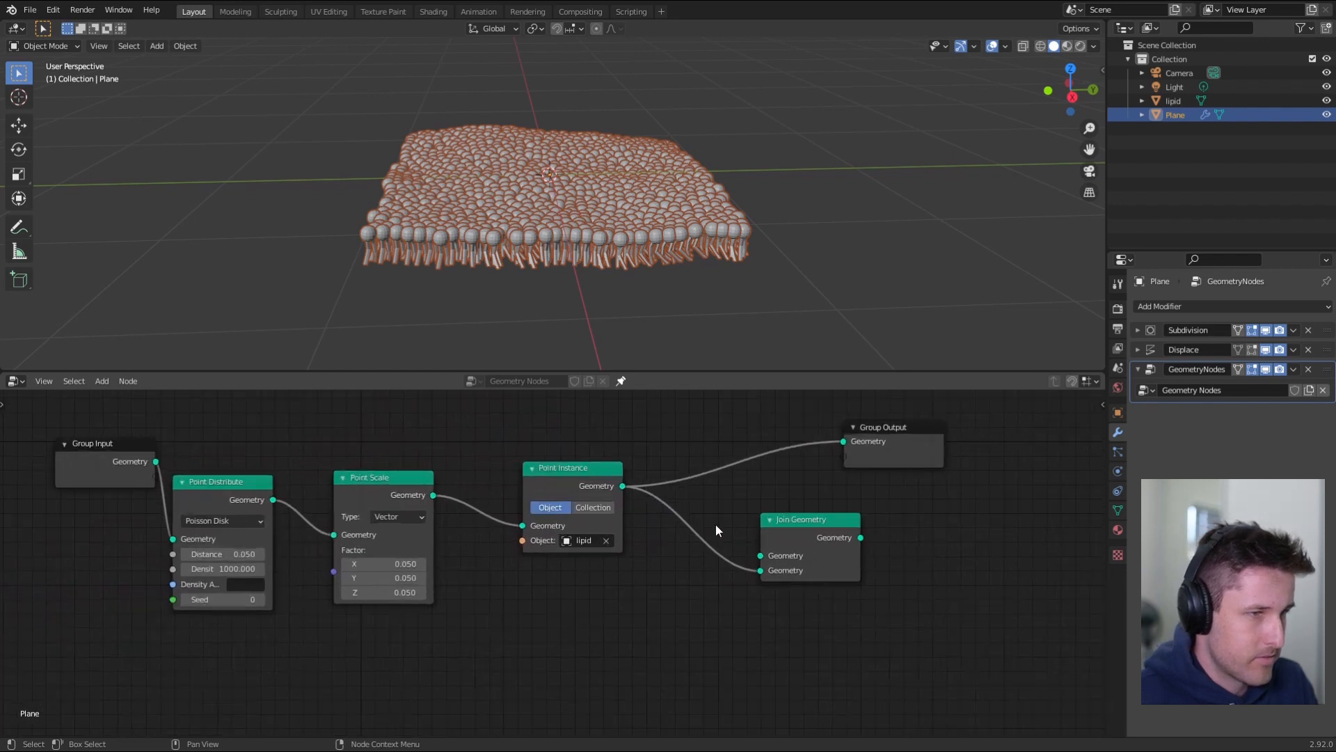
{"action": "scroll", "coordinate": [716, 524], "scroll_direction": "up", "scroll_amount": 1}
{"action": "left_click_drag", "start_coordinate": [749, 537], "coordinate": [847, 495]}
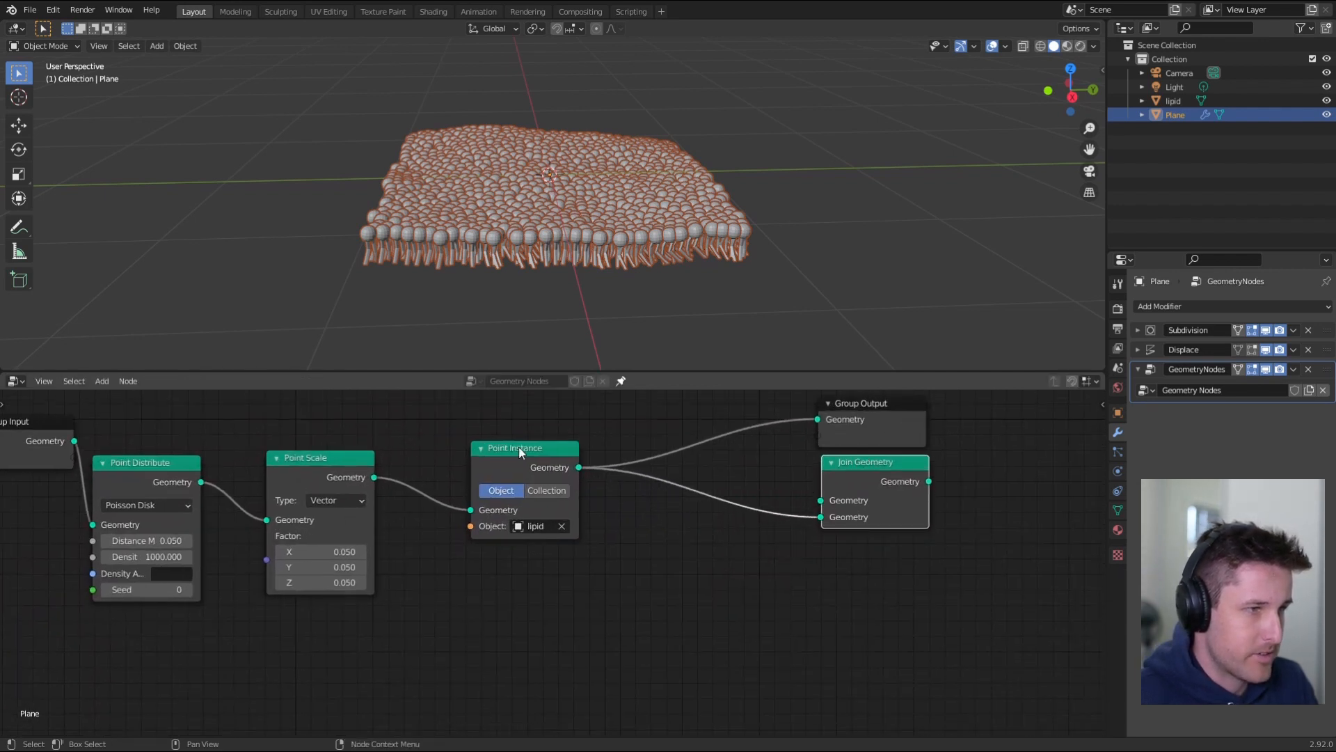
{"action": "left_click_drag", "start_coordinate": [519, 450], "coordinate": [676, 436]}
- Try a Point Separate node fed by Point Scale's Geometry output and delete it again
{"action": "key", "text": "shift+a"}
{"action": "mouse_move", "coordinate": [452, 501]}
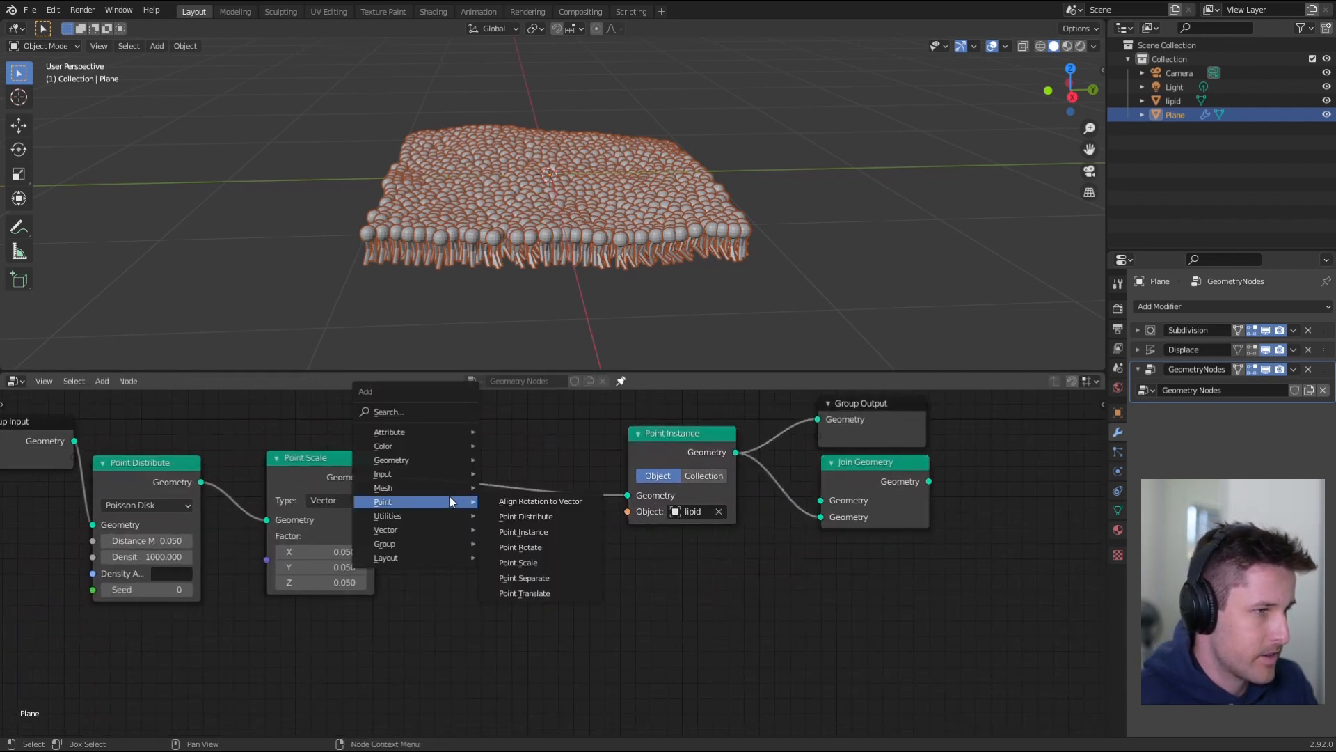
{"action": "left_click", "coordinate": [524, 577]}
{"action": "left_click", "coordinate": [525, 550]}
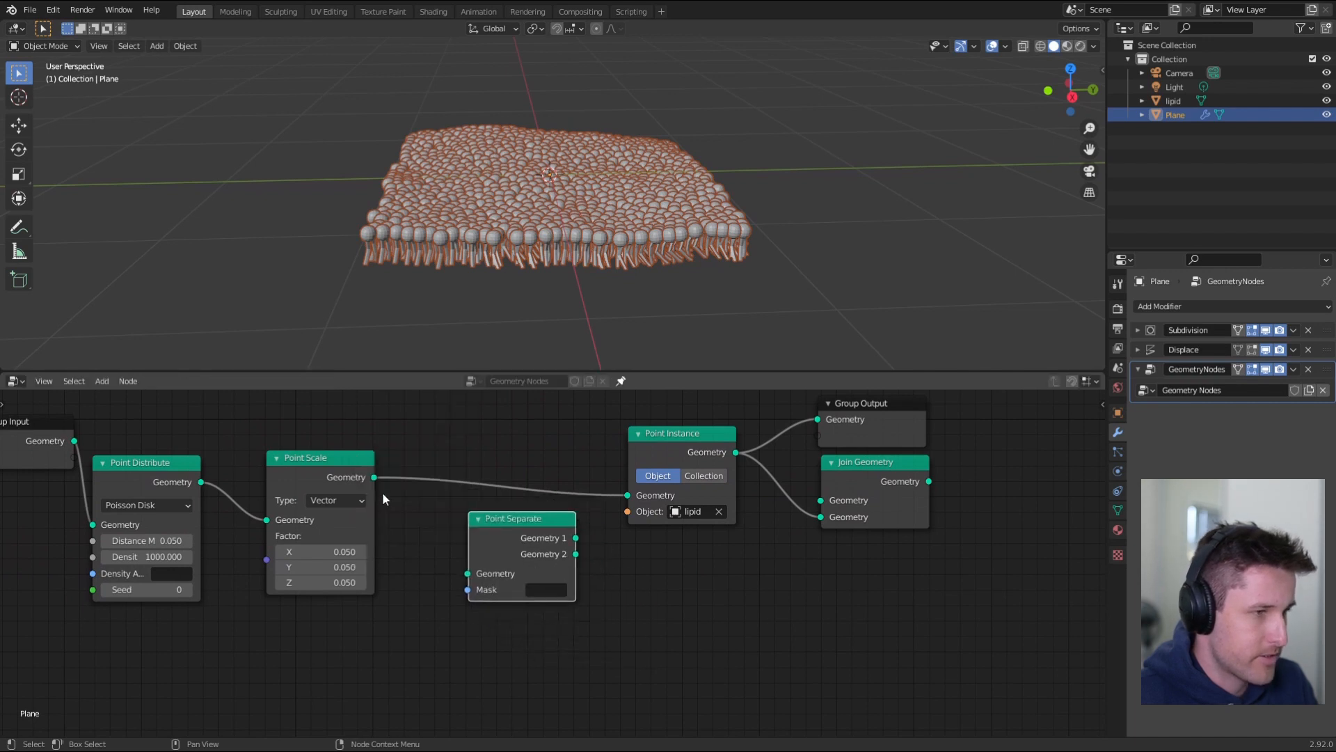
{"action": "left_click_drag", "start_coordinate": [374, 478], "coordinate": [355, 502]}
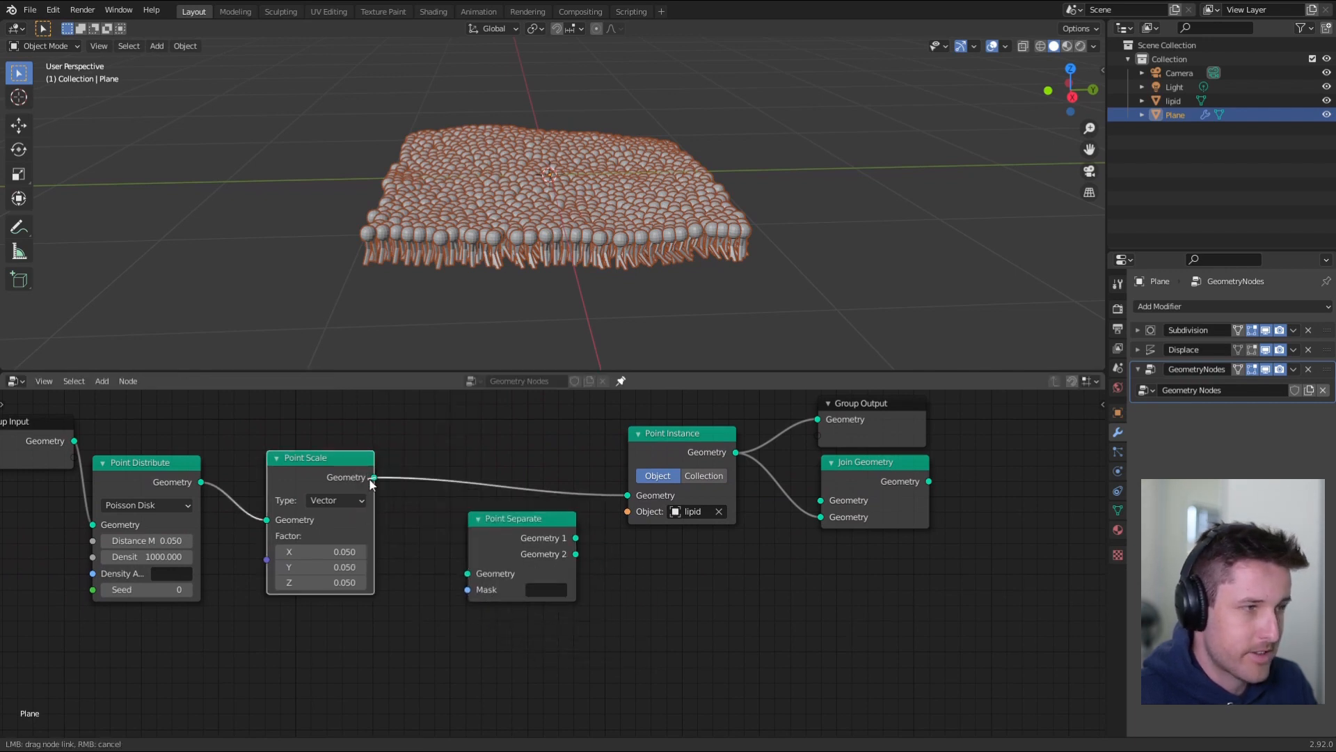
{"action": "left_click_drag", "start_coordinate": [427, 550], "coordinate": [469, 572]}
{"action": "left_click", "coordinate": [485, 523]}
{"action": "left_click_drag", "start_coordinate": [485, 523], "coordinate": [491, 537]}
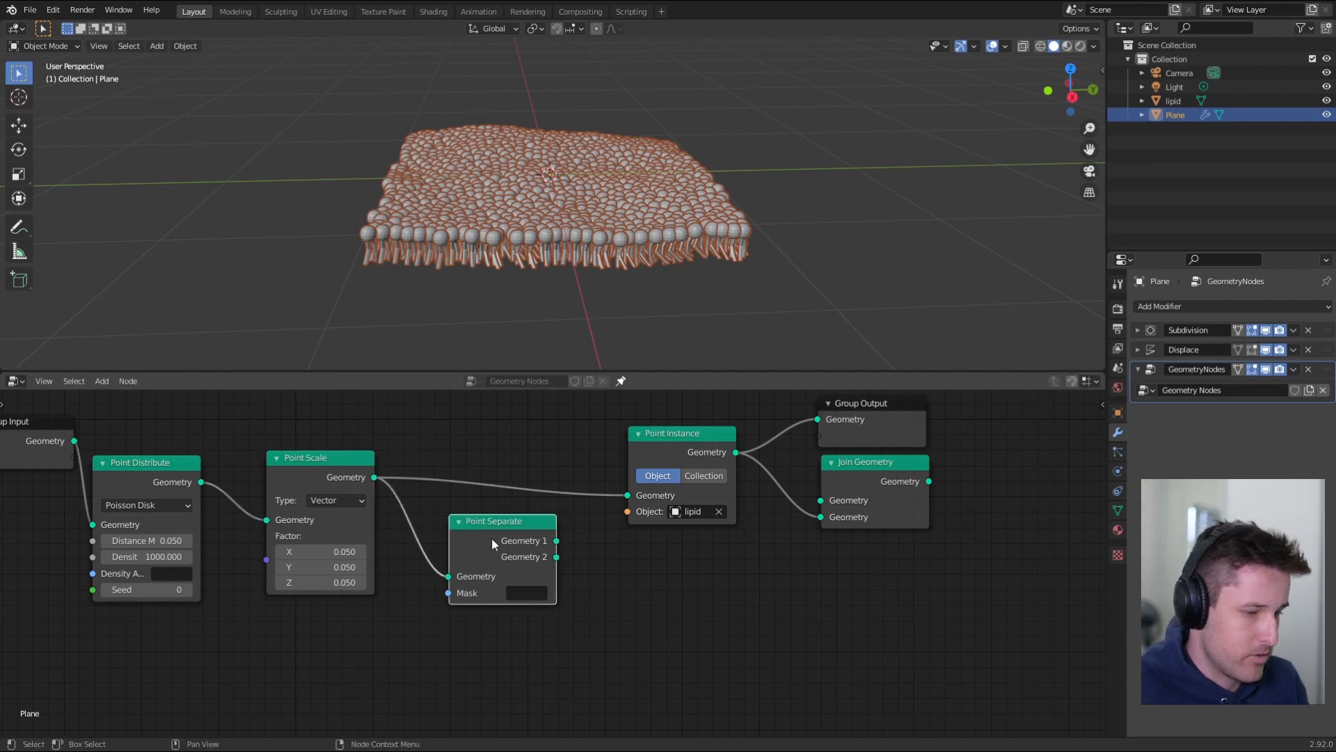
{"action": "key", "text": "x"}
- Insert a Point Translate node between Point Scale and Point Instance
{"action": "key", "text": "shift+a"}
{"action": "mouse_move", "coordinate": [491, 537]}
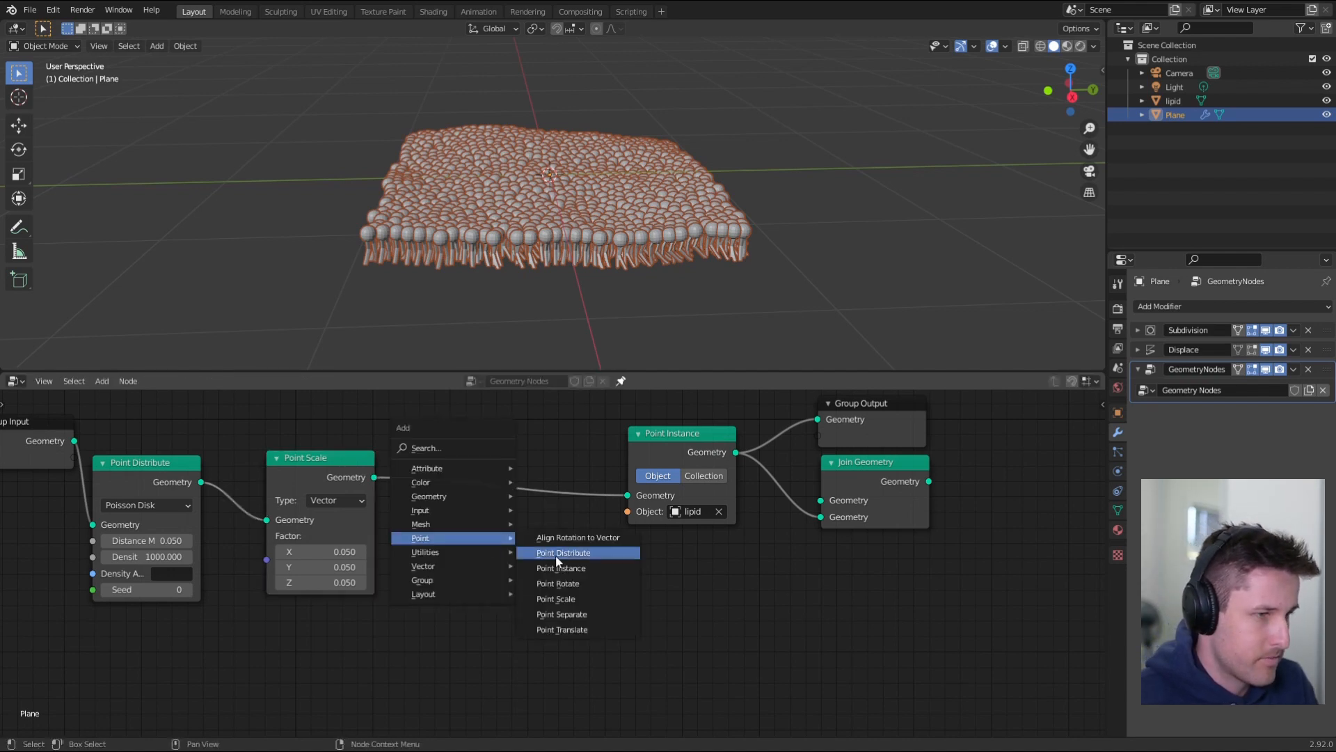
{"action": "left_click", "coordinate": [595, 629]}
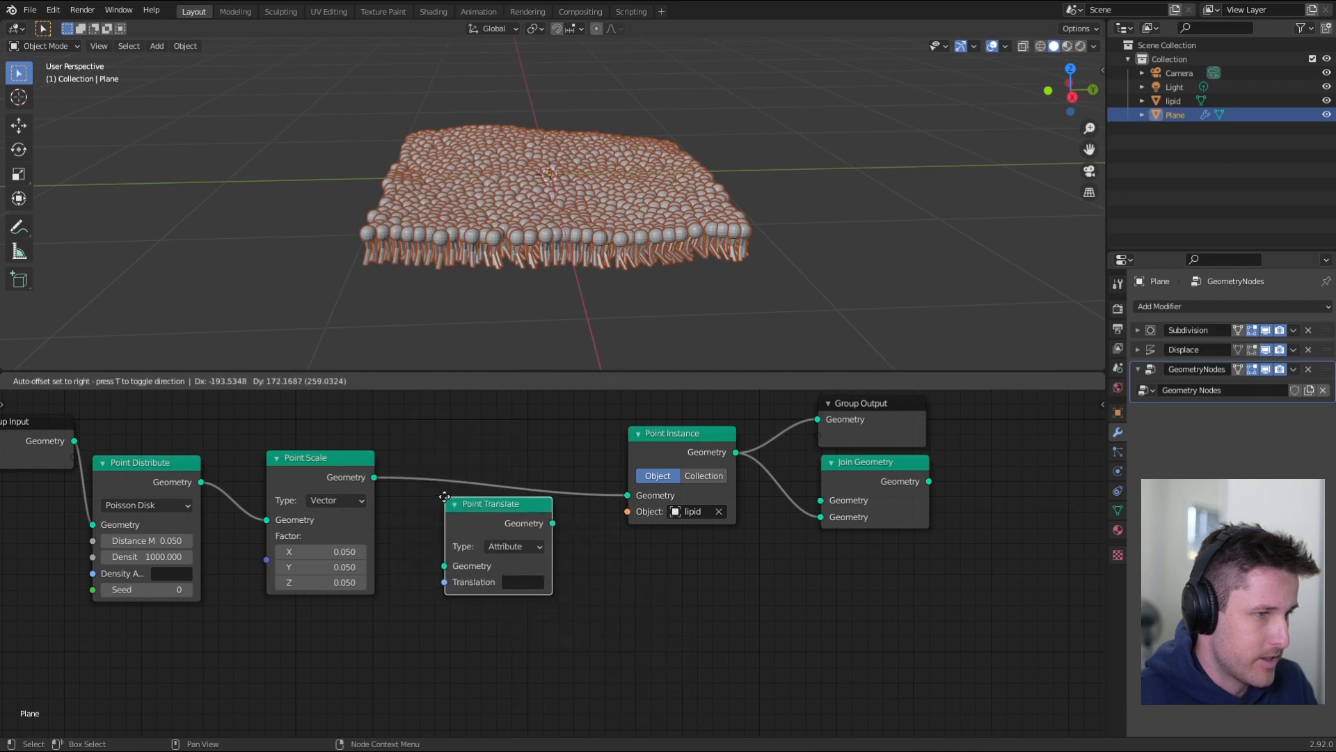
{"action": "left_click_drag", "start_coordinate": [375, 477], "coordinate": [445, 566]}
{"action": "left_click_drag", "start_coordinate": [493, 503], "coordinate": [629, 496]}
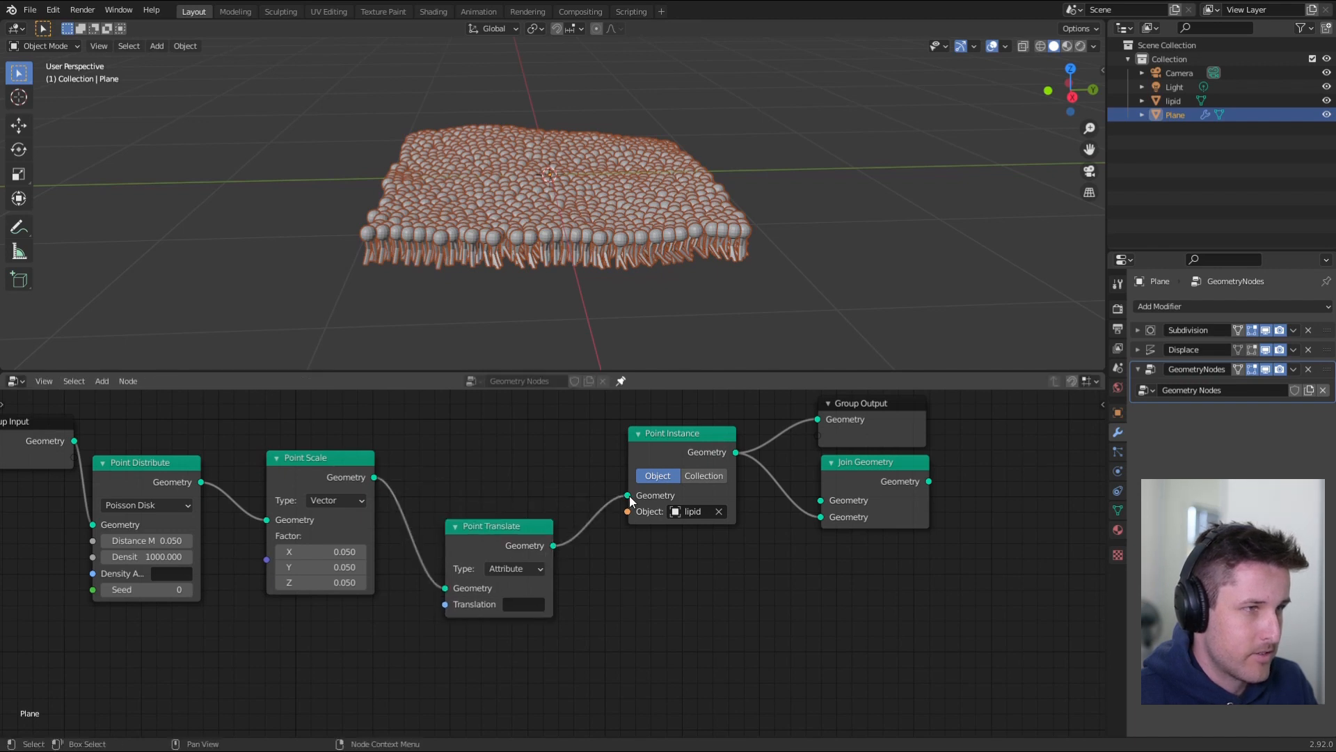
{"action": "left_click_drag", "start_coordinate": [541, 540], "coordinate": [534, 517]}
- Switch the Point Translate node to Vector and set its Z translation to -0.21 m
{"action": "left_click", "coordinate": [542, 549]}
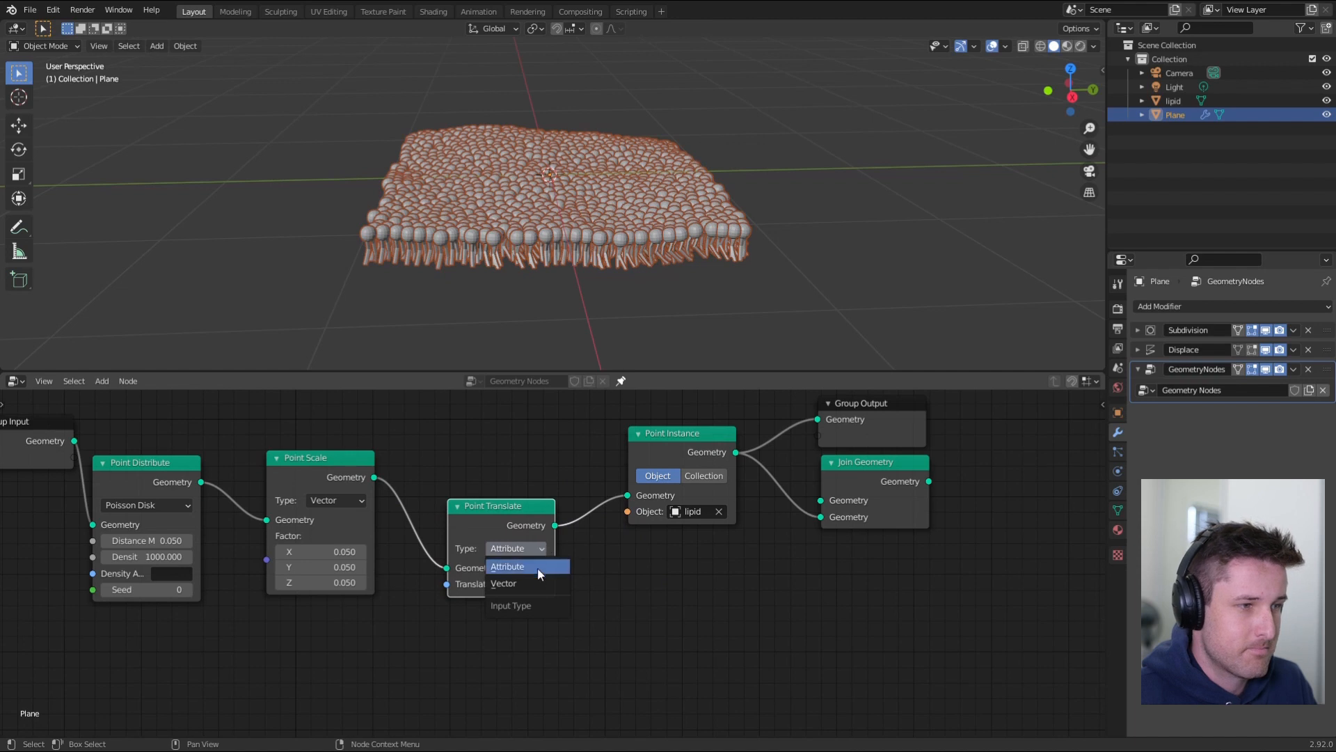
{"action": "left_click", "coordinate": [536, 567]}
{"action": "left_click", "coordinate": [527, 547]}
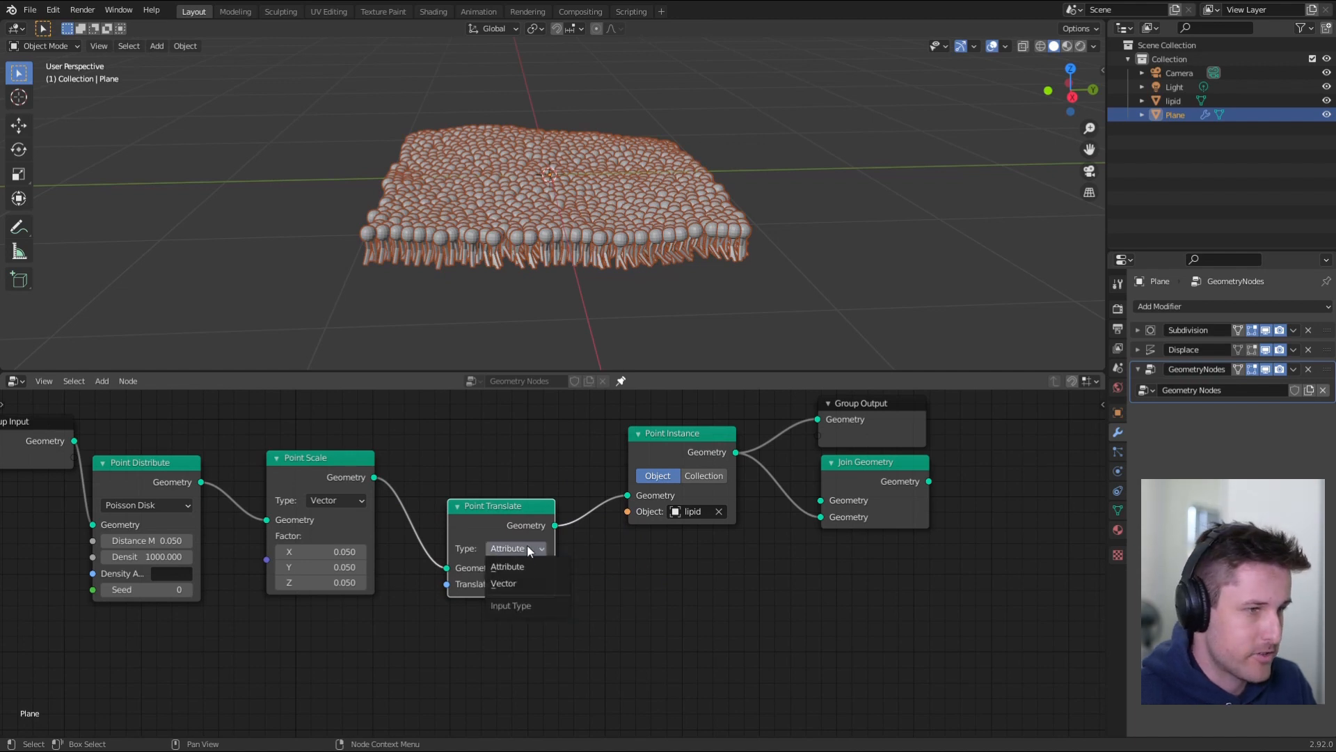
{"action": "left_click", "coordinate": [522, 570]}
{"action": "middle_click_drag", "start_coordinate": [570, 582], "coordinate": [582, 533]}
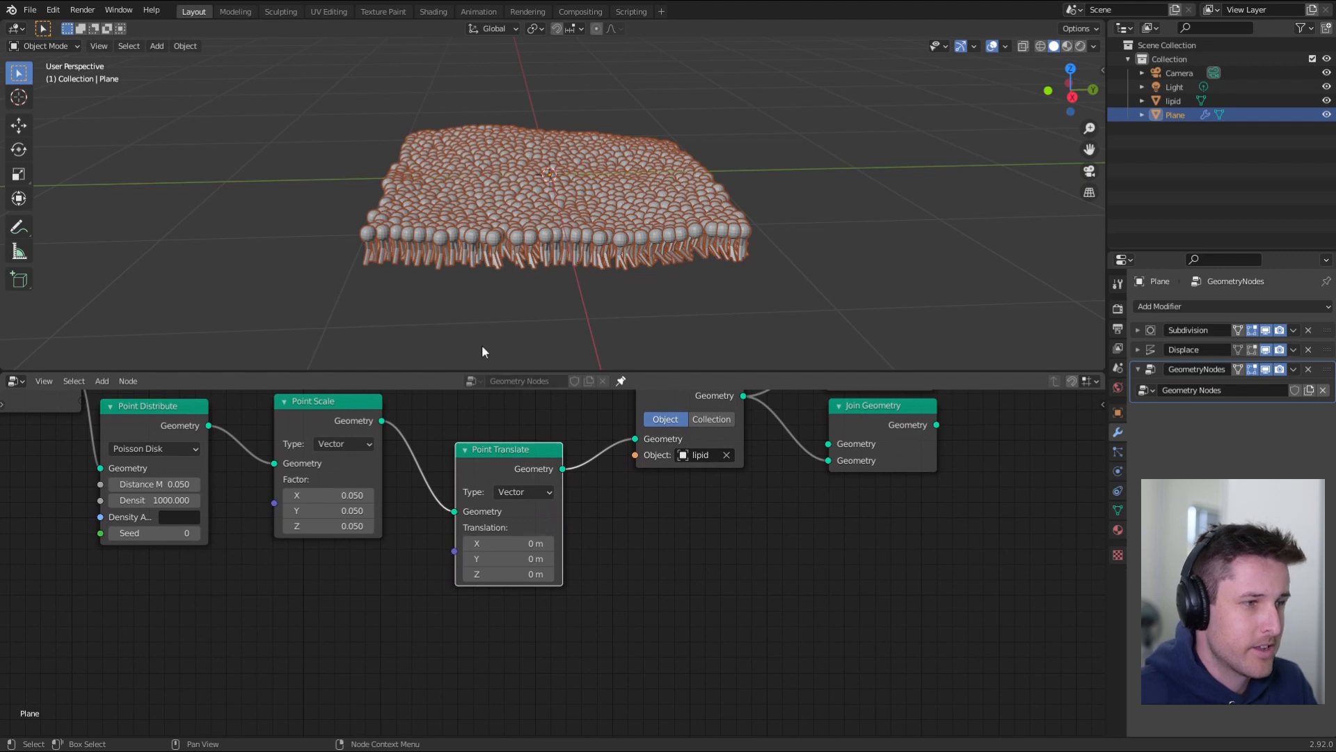
{"action": "left_click_drag", "start_coordinate": [511, 574], "coordinate": [465, 573]}
{"action": "middle_click_drag", "start_coordinate": [547, 509], "coordinate": [568, 580]}
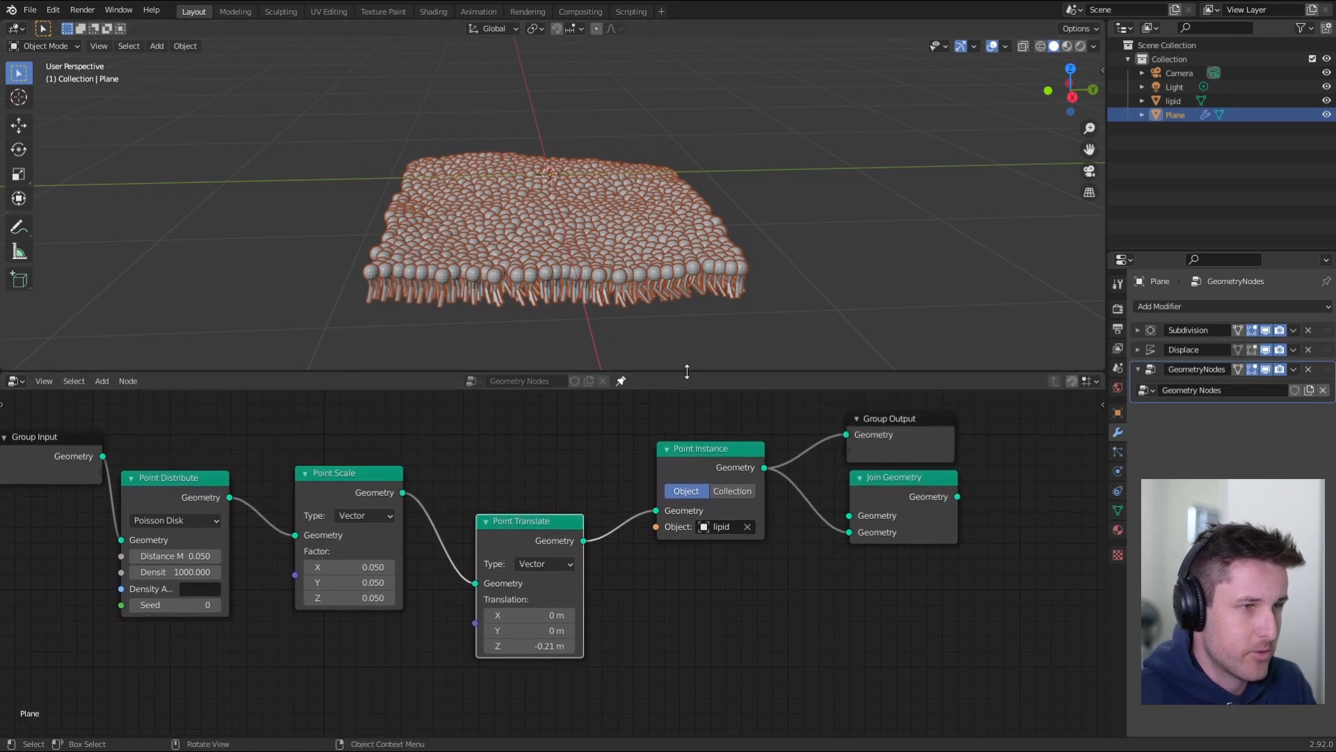
- Enlarge the node editor and feed both Point Scale and Point Translate into Join Geometry, placed ahead of Point Instance
{"action": "left_click_drag", "start_coordinate": [687, 370], "coordinate": [685, 311]}
{"action": "left_click_drag", "start_coordinate": [551, 513], "coordinate": [550, 529]}
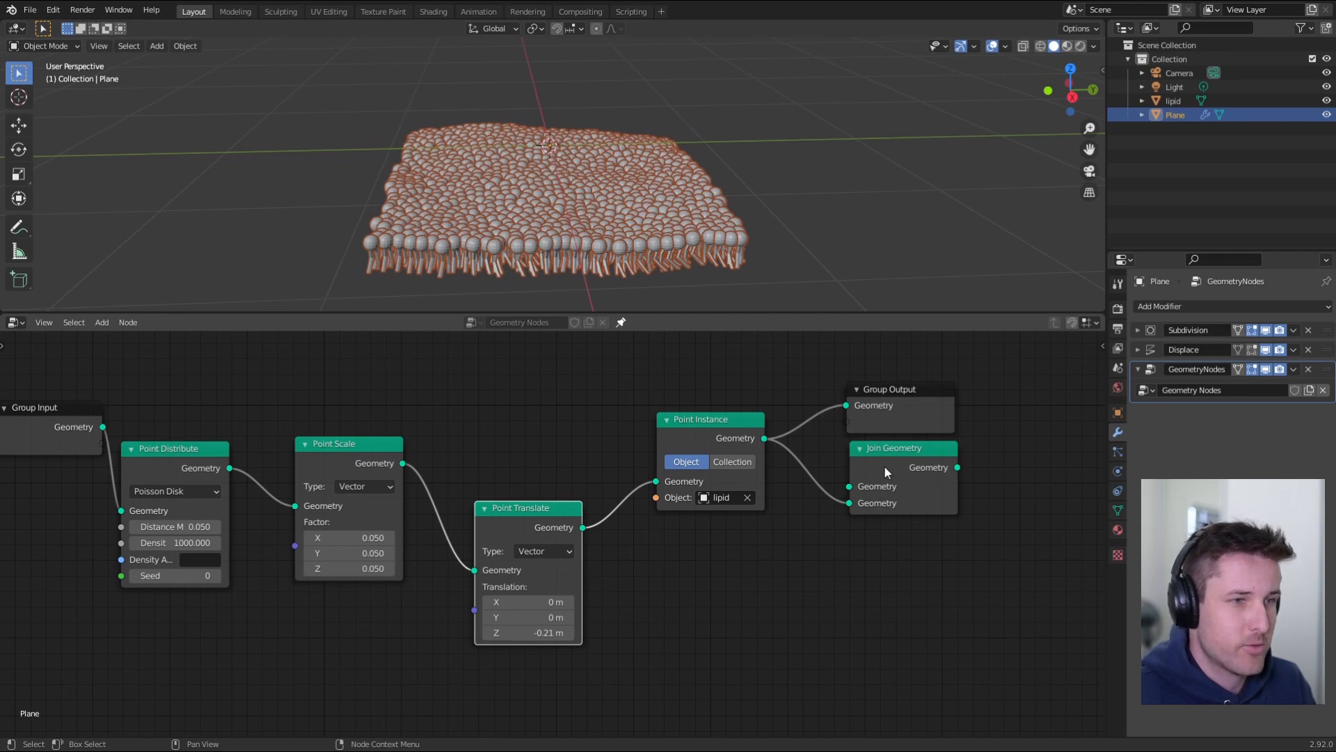
{"action": "left_click_drag", "start_coordinate": [849, 504], "coordinate": [508, 445]}
{"action": "left_click_drag", "start_coordinate": [403, 463], "coordinate": [594, 431]}
{"action": "left_click_drag", "start_coordinate": [582, 527], "coordinate": [541, 447]}
{"action": "left_click_drag", "start_coordinate": [707, 360], "coordinate": [875, 486]}
{"action": "key", "text": "g"}
{"action": "left_click", "coordinate": [998, 479]}
{"action": "left_click_drag", "start_coordinate": [592, 405], "coordinate": [649, 409]}
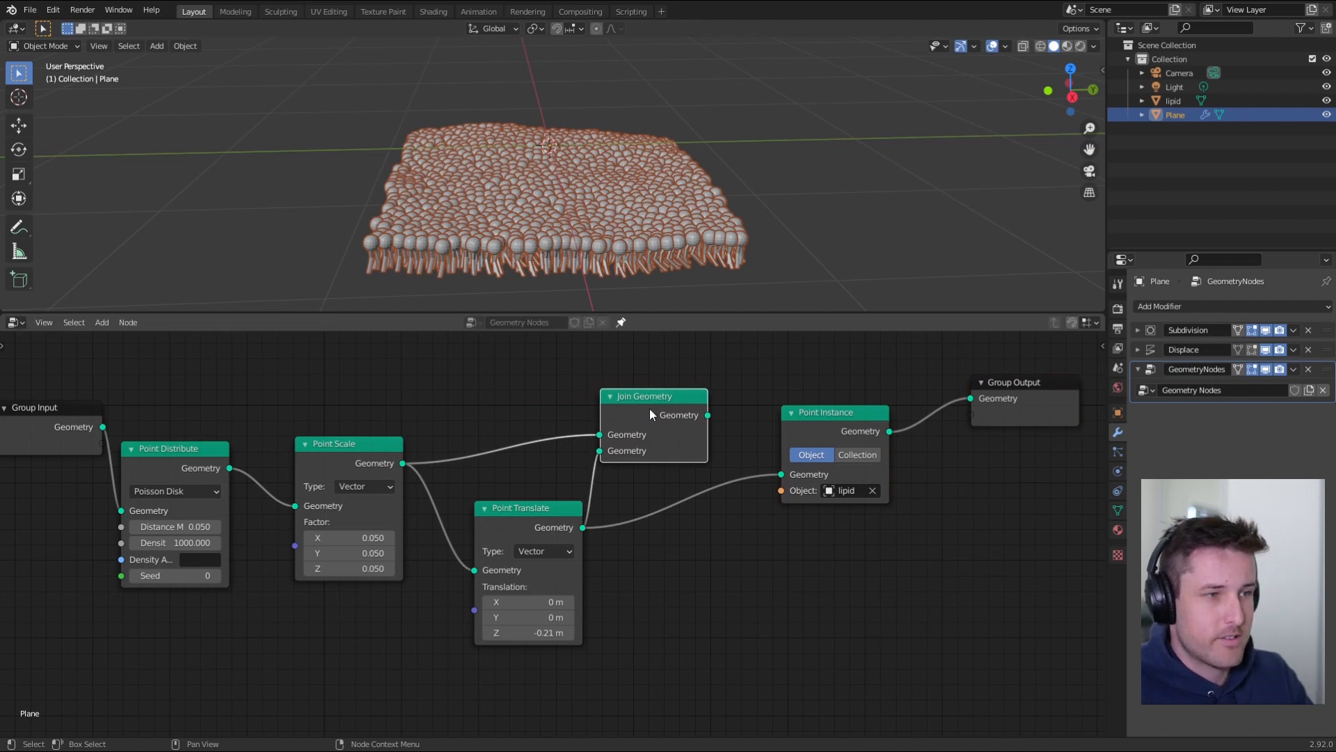
- Connect Join Geometry's output to Point Instance and move Point Translate closer to Point Scale
{"action": "left_click_drag", "start_coordinate": [708, 415], "coordinate": [780, 474]}
{"action": "left_click_drag", "start_coordinate": [670, 415], "coordinate": [696, 431]}
{"action": "left_click_drag", "start_coordinate": [539, 510], "coordinate": [495, 482]}
{"action": "middle_click_drag", "start_coordinate": [518, 293], "coordinate": [579, 223]}
{"action": "scroll", "coordinate": [579, 222], "scroll_direction": "up", "scroll_amount": 4}
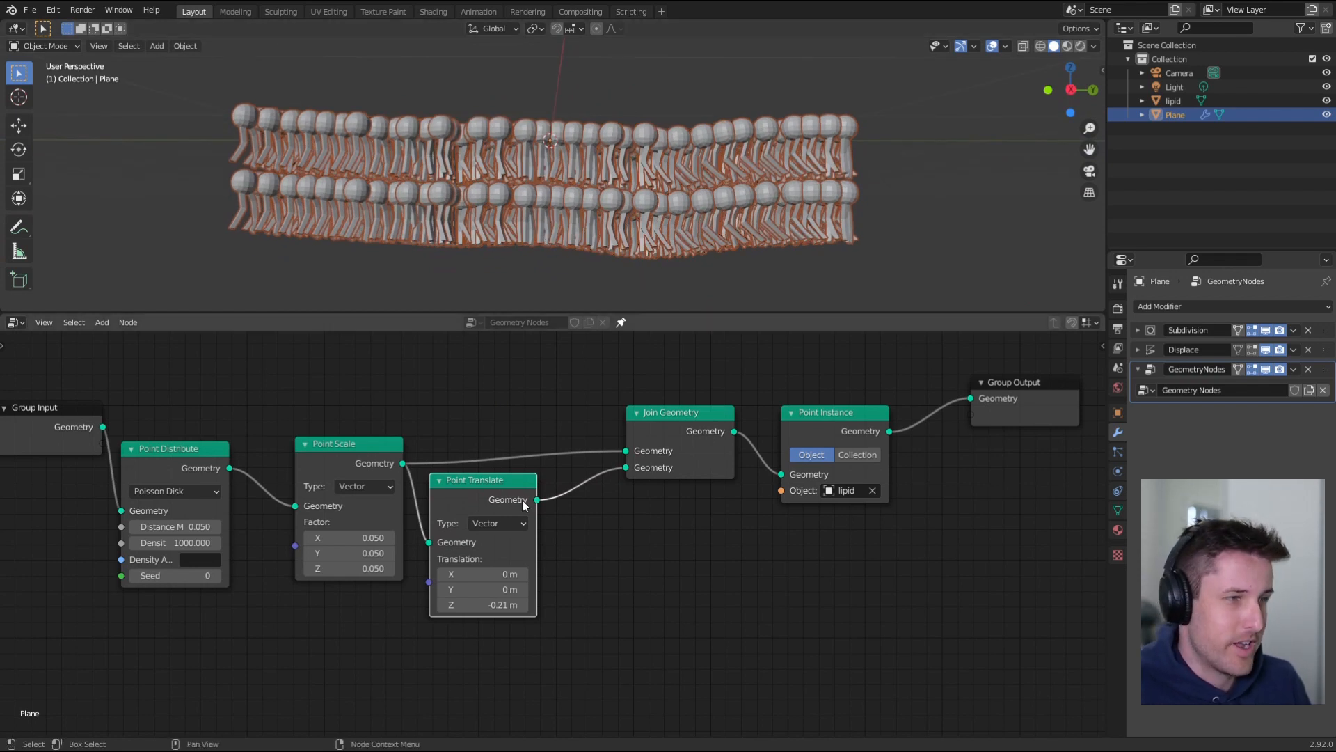
- Insert a Point Rotate node between Point Translate and Join Geometry and set its X rotation to 180°
{"action": "key", "text": "shift+a"}
{"action": "mouse_move", "coordinate": [638, 540]}
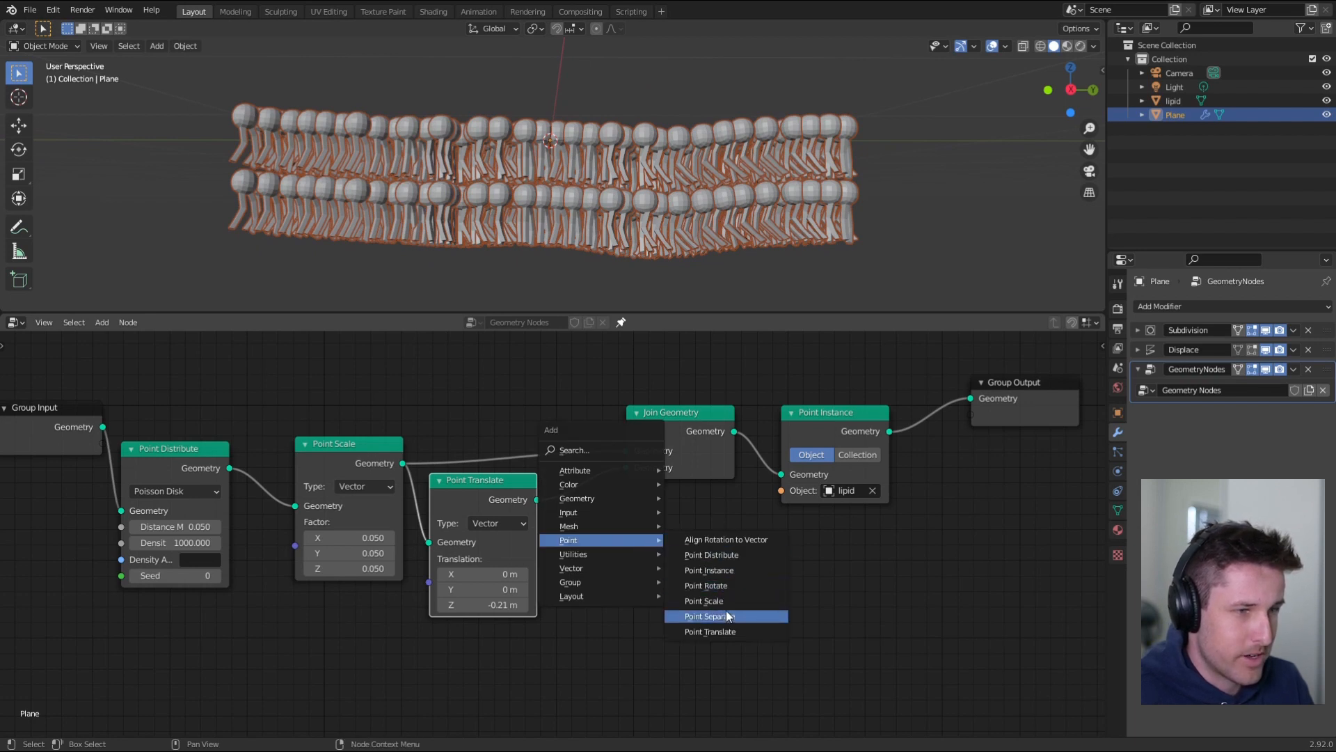
{"action": "left_click", "coordinate": [724, 586]}
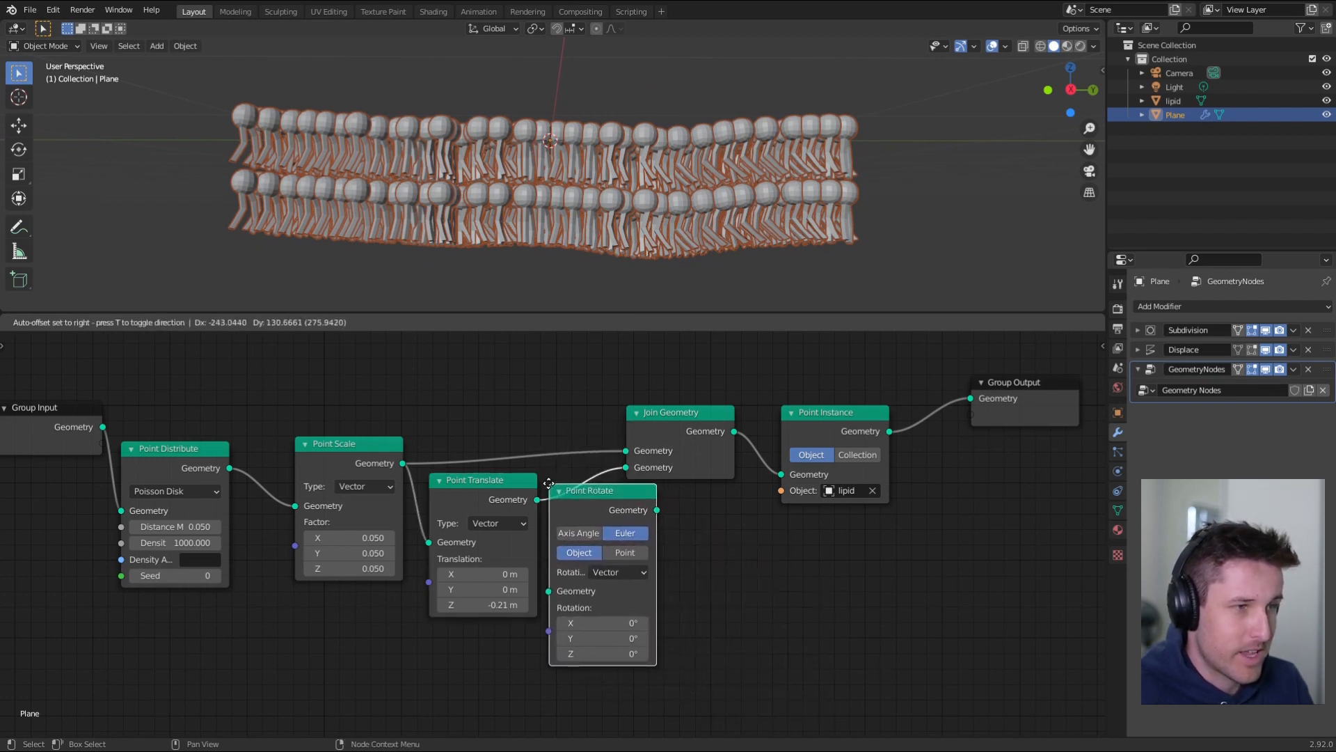
{"action": "left_click", "coordinate": [597, 484]}
{"action": "left_click_drag", "start_coordinate": [651, 626], "coordinate": [788, 626]}
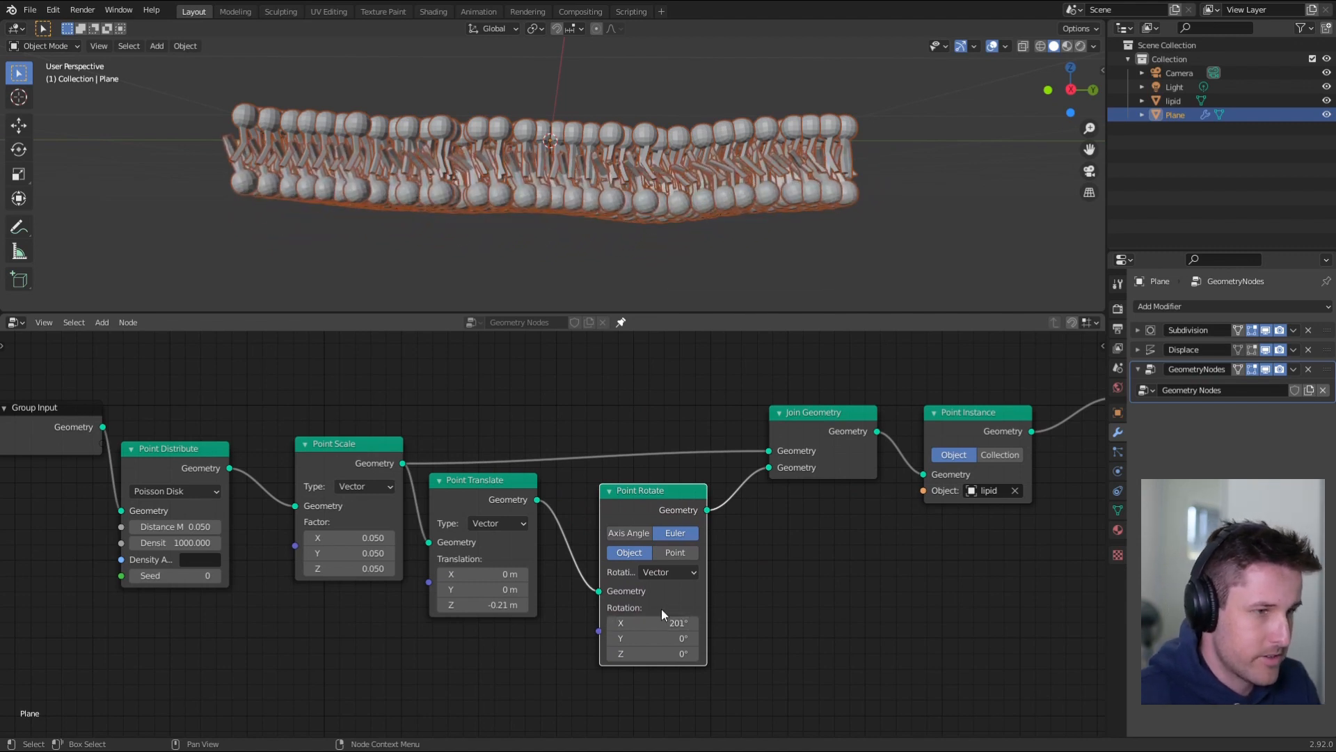
{"action": "left_click", "coordinate": [668, 623]}
{"action": "type", "text": "180"}
{"action": "key", "text": "Return"}
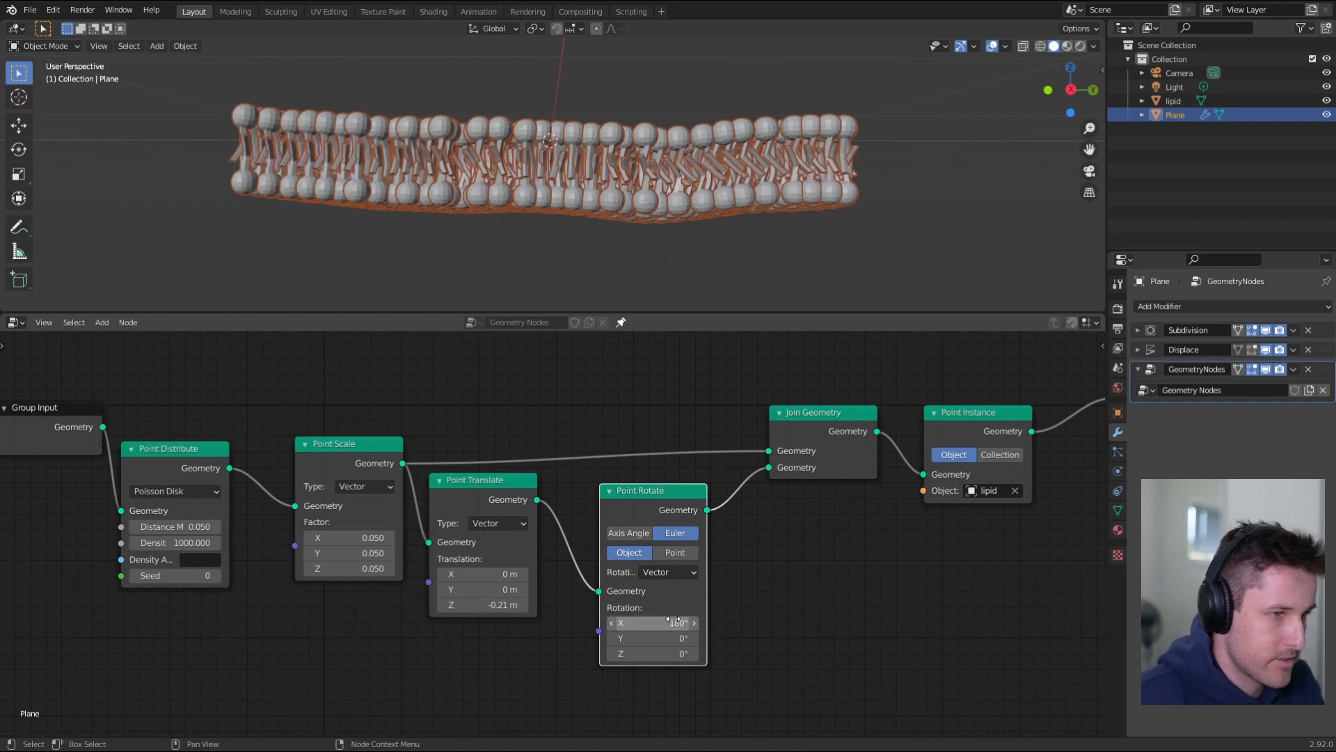
- Set the Point Translate node's Z translation to -0.26 m and deselect the membrane plane
{"action": "left_click_drag", "start_coordinate": [487, 604], "coordinate": [473, 604]}
{"action": "scroll", "coordinate": [648, 183], "scroll_direction": "down", "scroll_amount": 2}
{"action": "mouse_move", "coordinate": [654, 167]}
{"action": "middle_mouse_down"}
{"action": "mouse_move", "coordinate": [672, 273]}
{"action": "mouse_move", "coordinate": [551, 173]}
{"action": "mouse_move", "coordinate": [517, 164]}
{"action": "mouse_move", "coordinate": [632, 176]}
{"action": "mouse_move", "coordinate": [650, 164]}
{"action": "middle_mouse_up"}
{"action": "left_click", "coordinate": [575, 230]}
{"action": "middle_click_drag", "start_coordinate": [575, 229], "coordinate": [582, 238]}
- Examine the lipid bilayer up close in Rendered shading, then return to Solid shading
{"action": "key", "text": "z"}
{"action": "left_click", "coordinate": [591, 132]}
{"action": "mouse_move", "coordinate": [591, 133]}
{"action": "middle_mouse_down"}
{"action": "mouse_move", "coordinate": [608, 225]}
{"action": "mouse_move", "coordinate": [680, 192]}
{"action": "mouse_move", "coordinate": [697, 164]}
{"action": "mouse_move", "coordinate": [604, 148]}
{"action": "middle_mouse_up"}
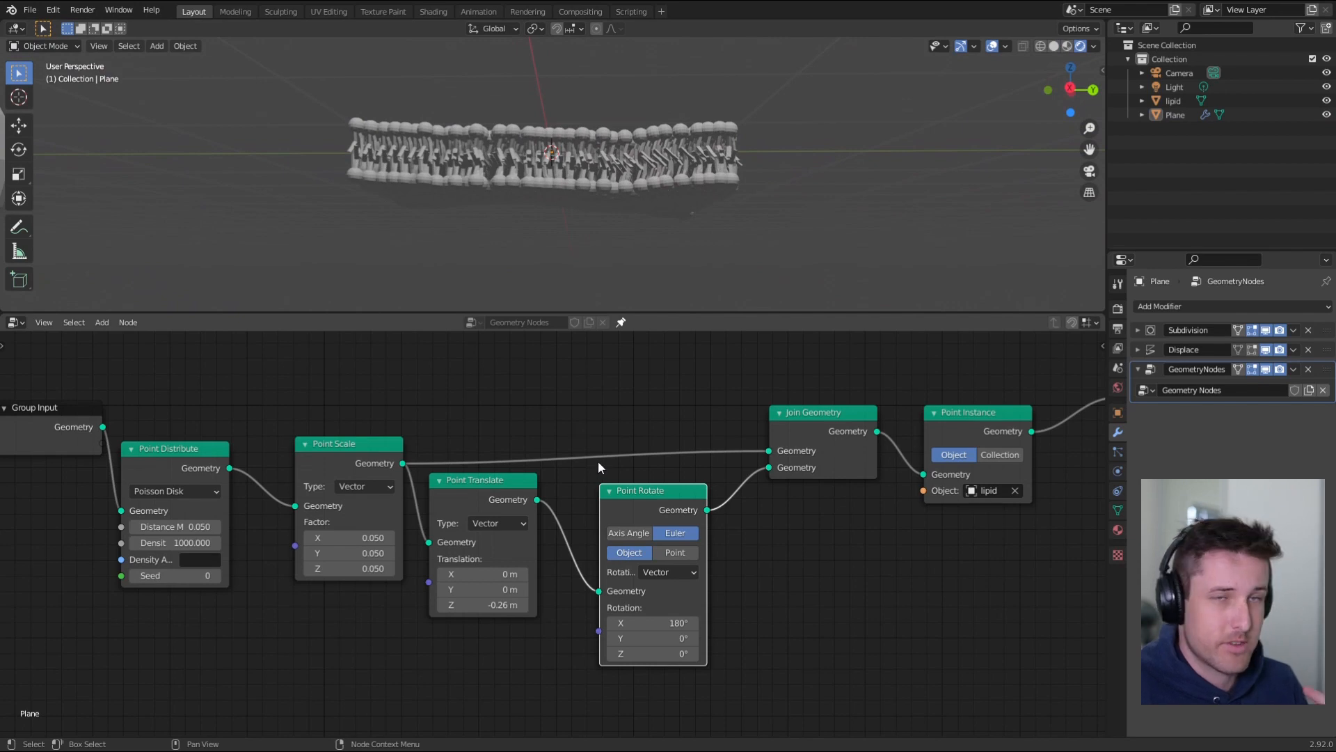
{"action": "scroll", "coordinate": [599, 461], "scroll_direction": "down", "scroll_amount": 2}
{"action": "scroll", "coordinate": [529, 159], "scroll_direction": "up", "scroll_amount": 4}
{"action": "scroll", "coordinate": [529, 164], "scroll_direction": "up", "scroll_amount": 2}
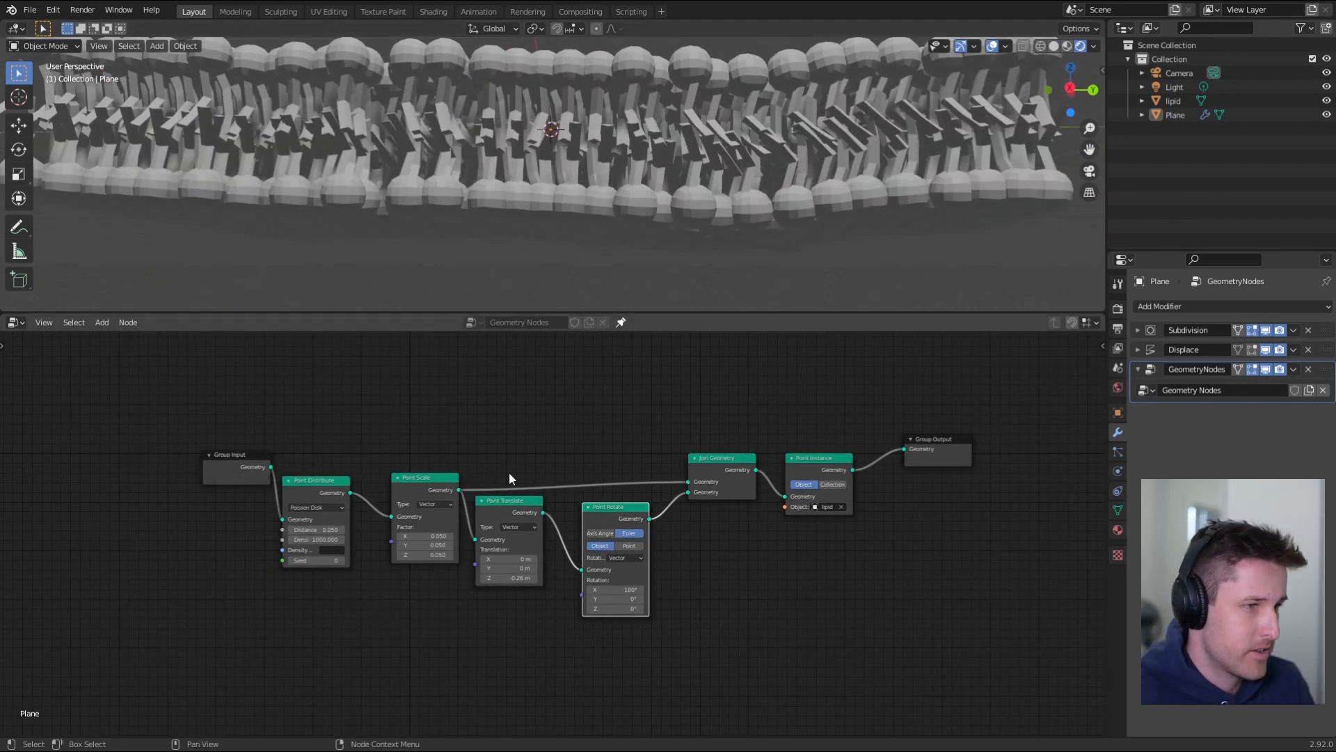
{"action": "scroll", "coordinate": [487, 473], "scroll_direction": "up", "scroll_amount": 2}
{"action": "key", "text": "z"}
{"action": "left_click", "coordinate": [638, 243]}
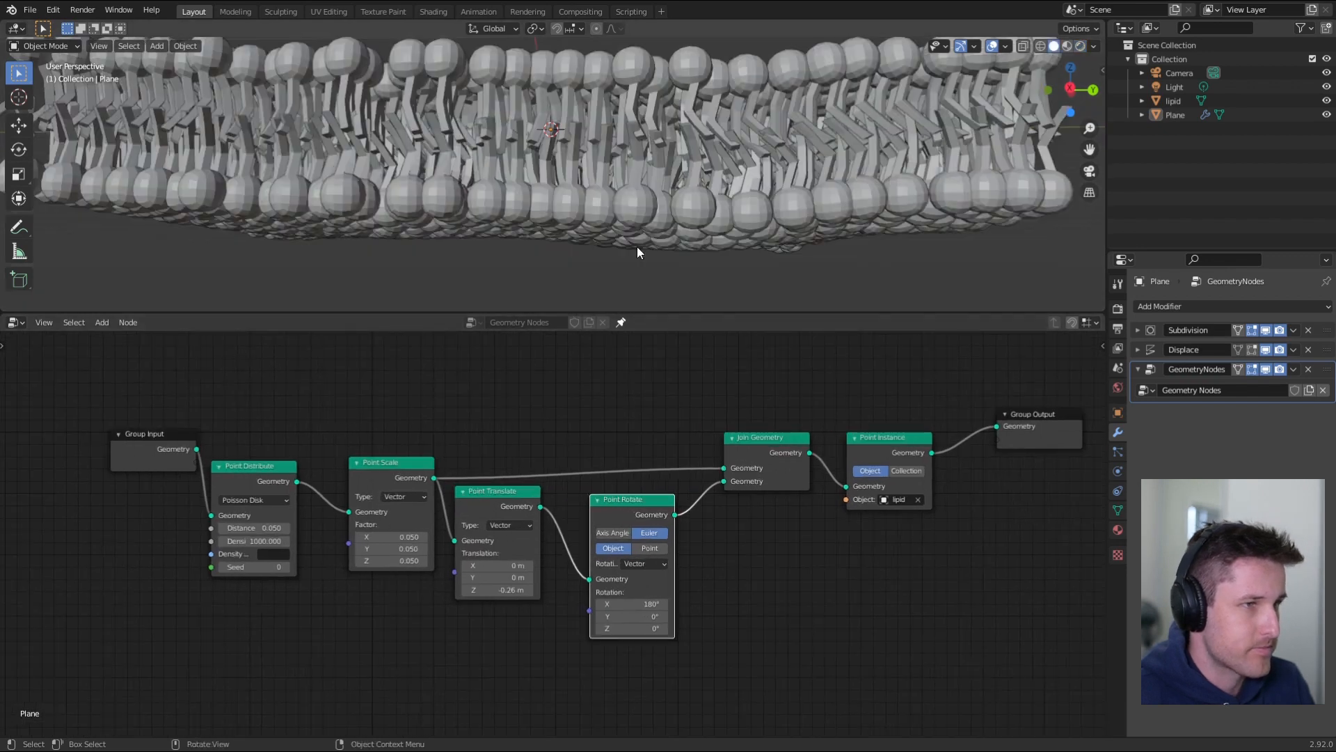
- Make room after Point Scale by moving it and Point Distribute closer to Group Input
{"action": "middle_click_drag", "start_coordinate": [483, 398], "coordinate": [485, 438]}
{"action": "scroll", "coordinate": [519, 293], "scroll_direction": "down", "scroll_amount": 1}
{"action": "scroll", "coordinate": [463, 491], "scroll_direction": "up", "scroll_amount": 2}
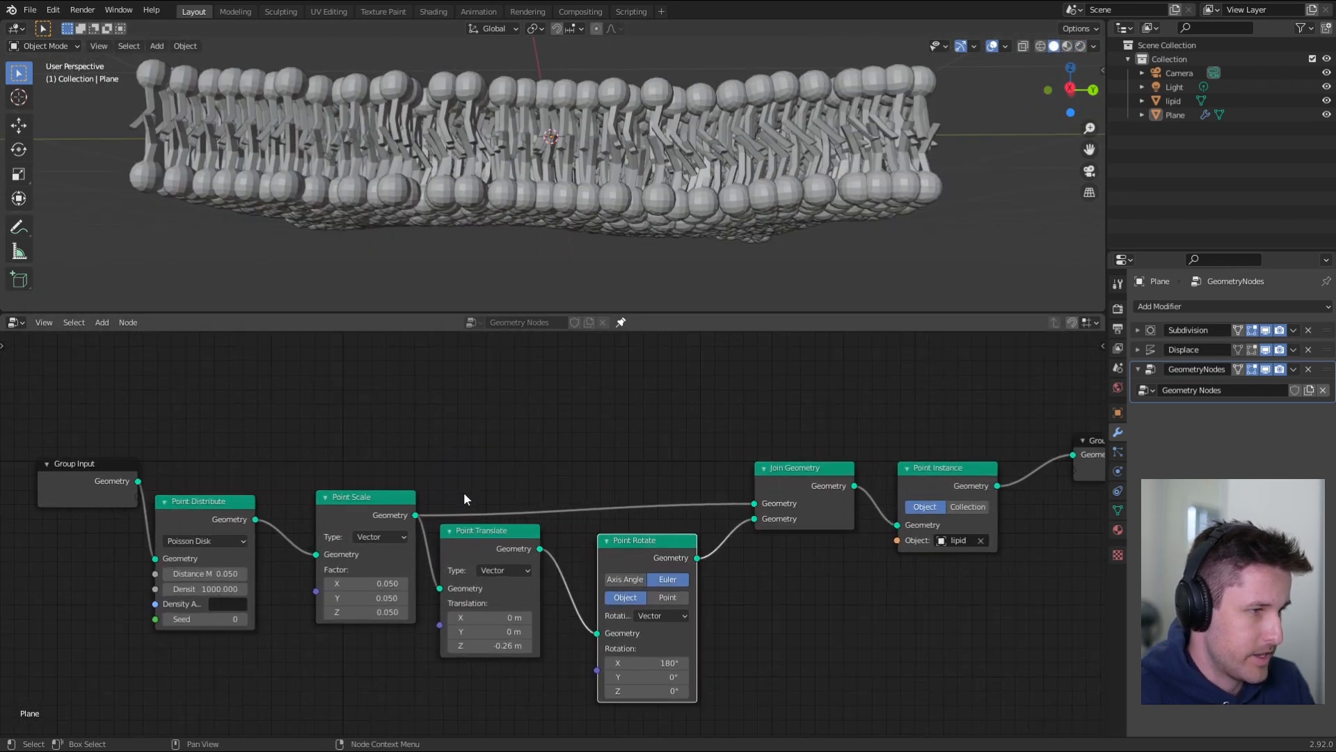
{"action": "middle_click_drag", "start_coordinate": [464, 491], "coordinate": [675, 451]}
{"action": "left_click_drag", "start_coordinate": [287, 405], "coordinate": [586, 604]}
{"action": "key", "text": "g"}
{"action": "left_click", "coordinate": [335, 583]}
{"action": "left_click", "coordinate": [195, 453]}
{"action": "key", "text": "g"}
{"action": "left_click", "coordinate": [234, 426]}
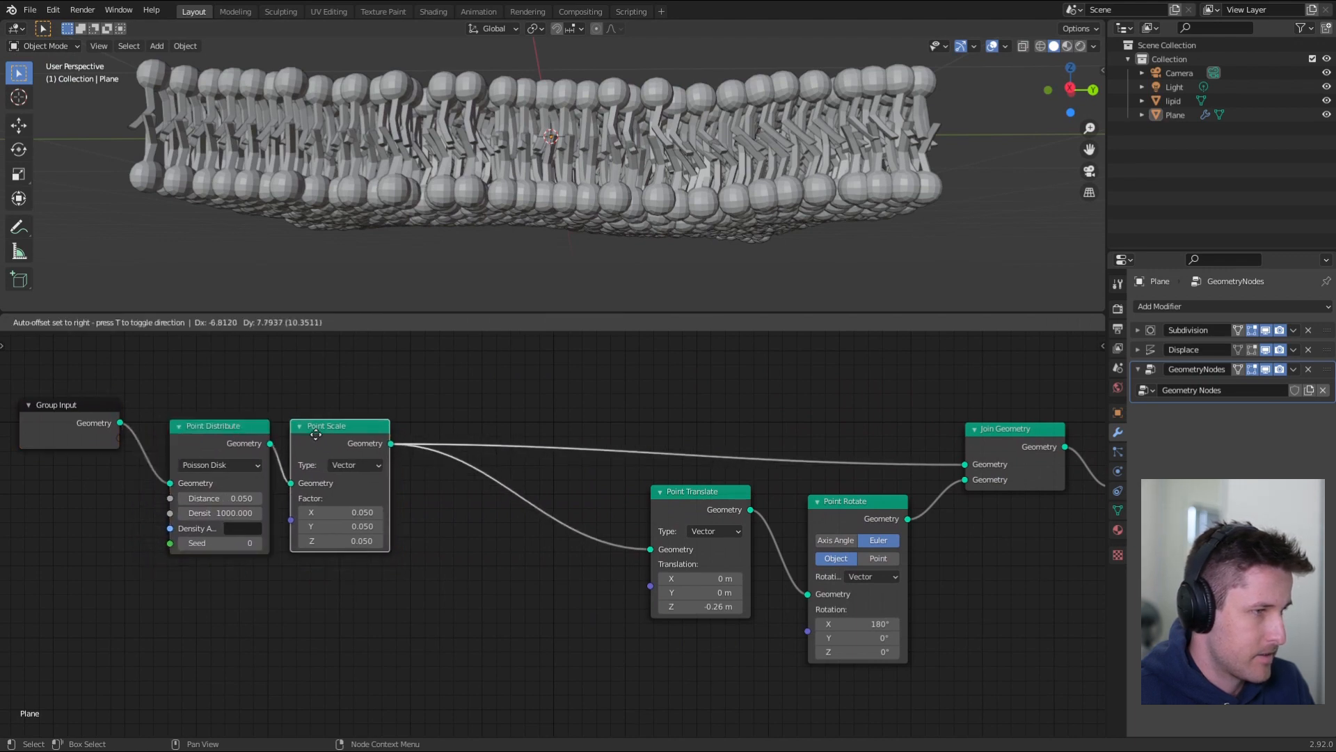
- Add an Attribute Randomize node in the free space below Point Scale's output links
{"action": "key", "text": "shift+a"}
{"action": "mouse_move", "coordinate": [391, 385]}
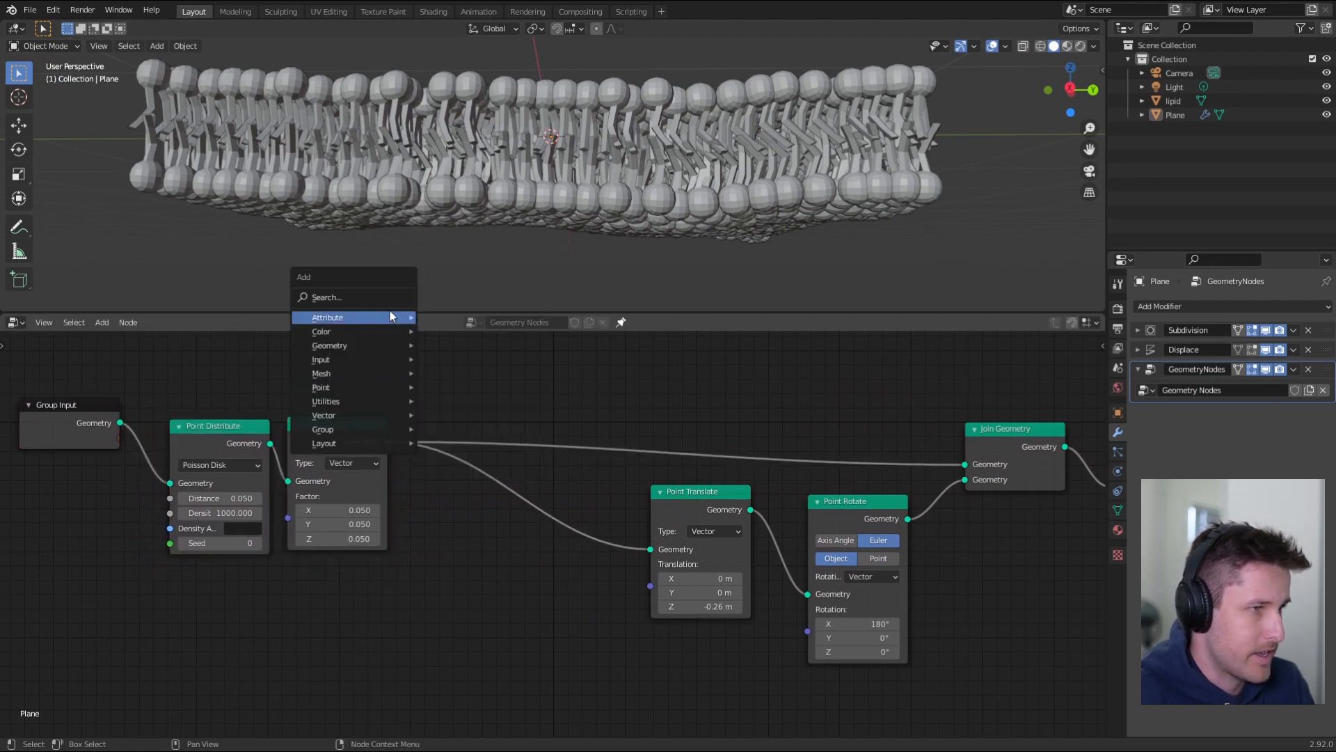
{"action": "mouse_move", "coordinate": [390, 314]}
{"action": "left_click", "coordinate": [521, 394]}
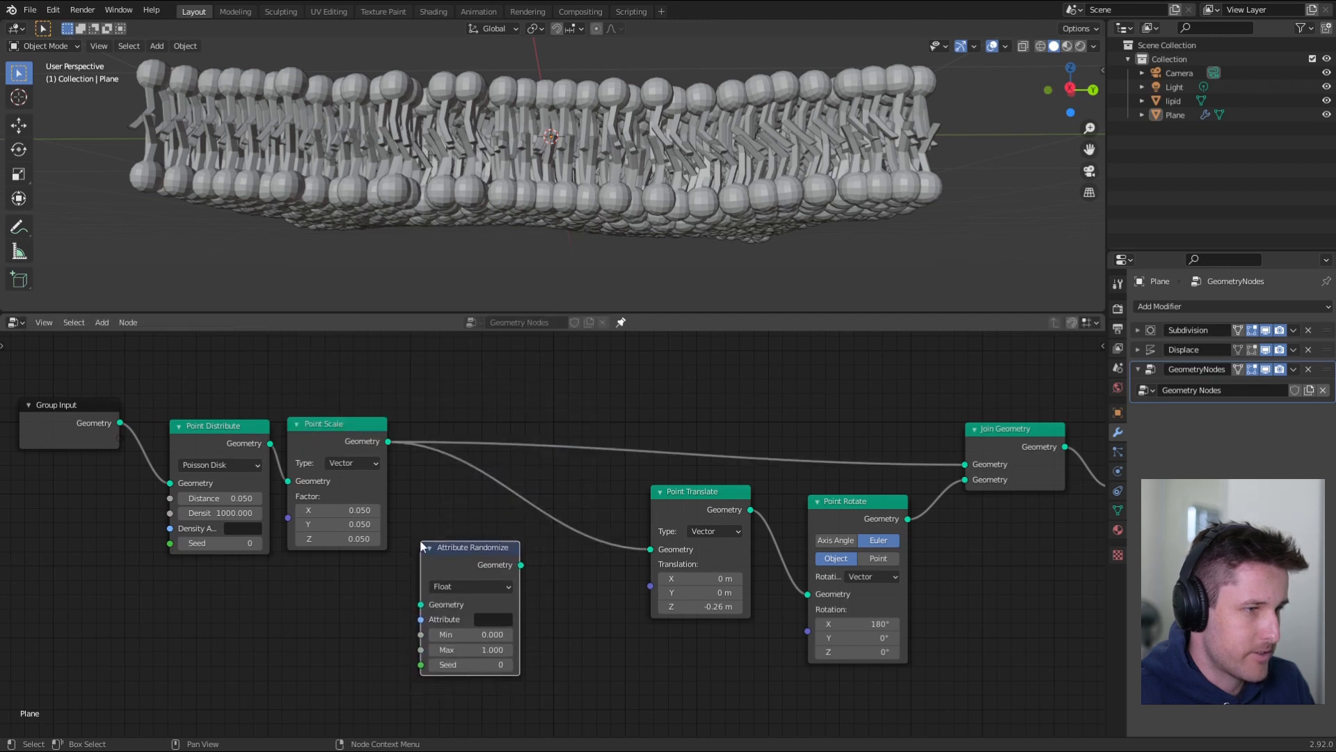
{"action": "left_click", "coordinate": [419, 542]}
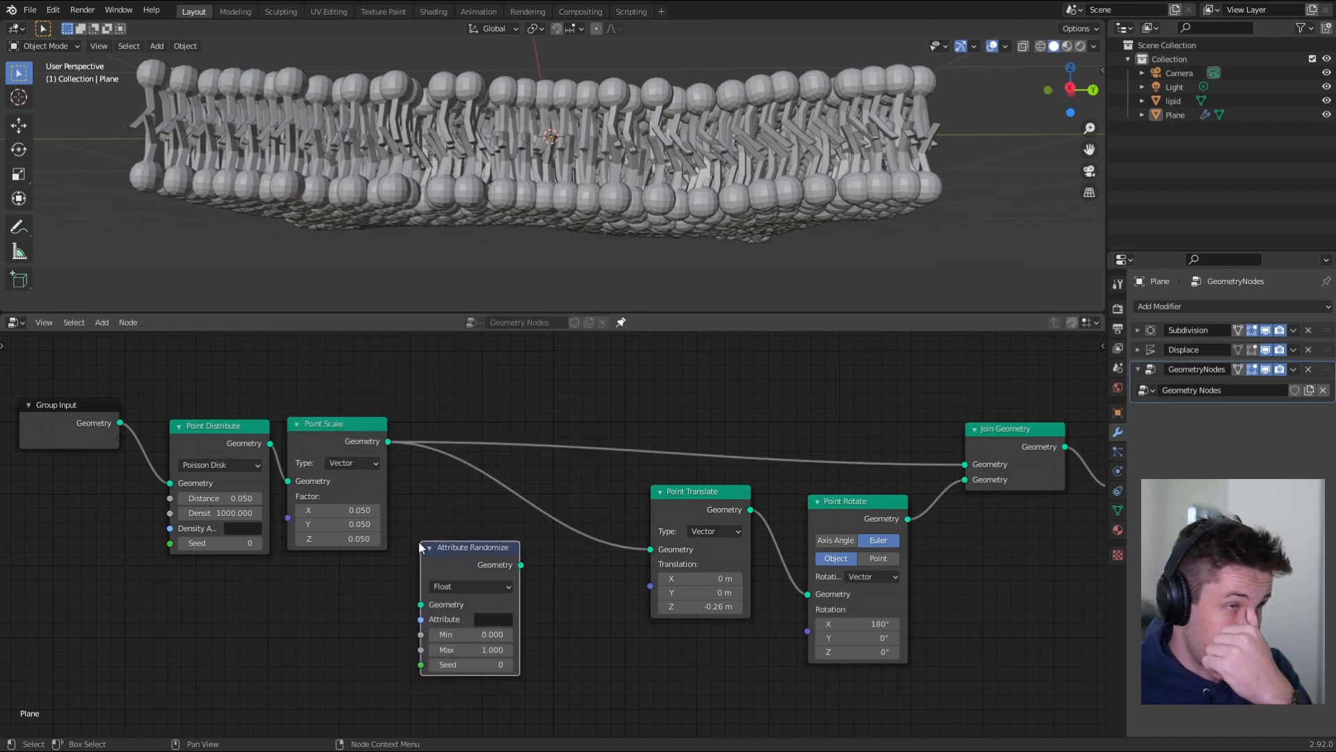
{"action": "mouse_move", "coordinate": [473, 552]}
{"action": "left_mouse_down"}
{"action": "mouse_move", "coordinate": [465, 536]}
{"action": "mouse_move", "coordinate": [474, 544]}
{"action": "left_mouse_up"}
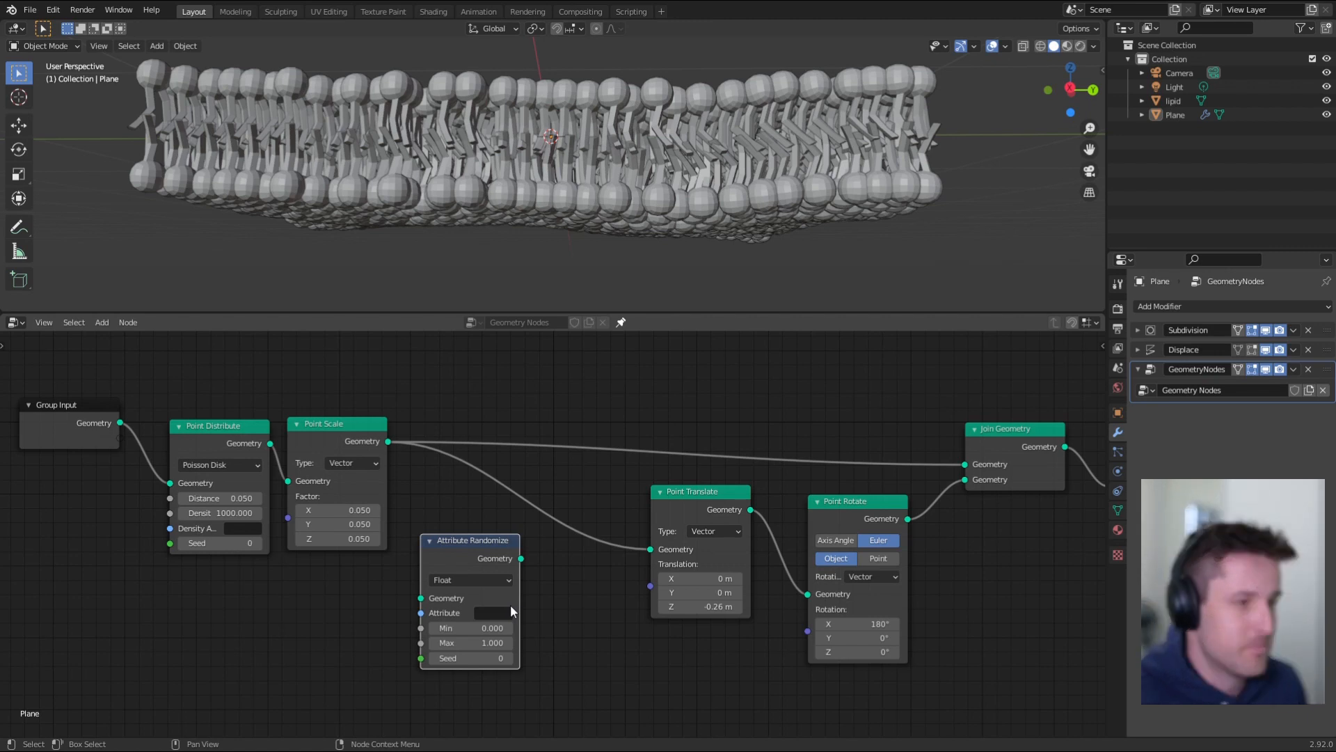
- Add a shared reroute to Point Scale's two output links and insert Attribute Randomize between Point Scale and the reroute
{"action": "right_click_drag", "start_coordinate": [508, 456], "coordinate": [501, 494], "text": "shift"}
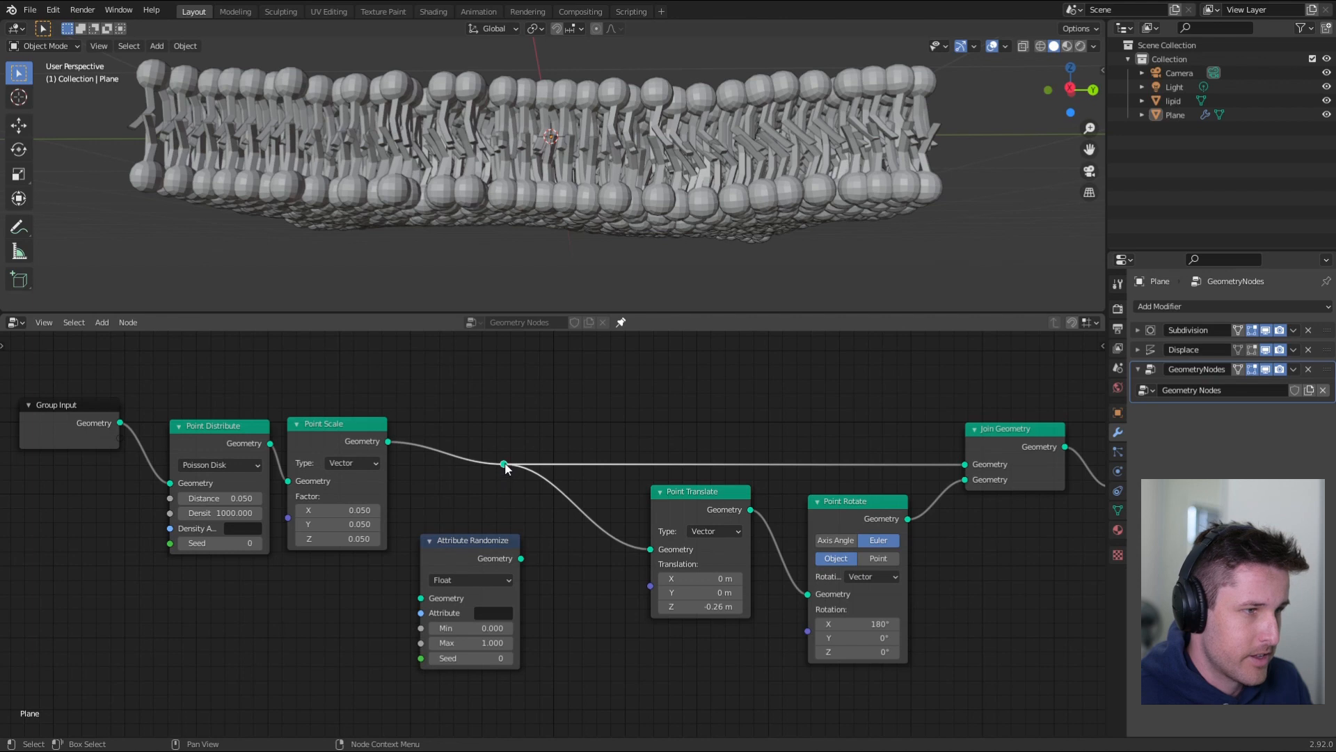
{"action": "left_click_drag", "start_coordinate": [503, 460], "coordinate": [570, 436]}
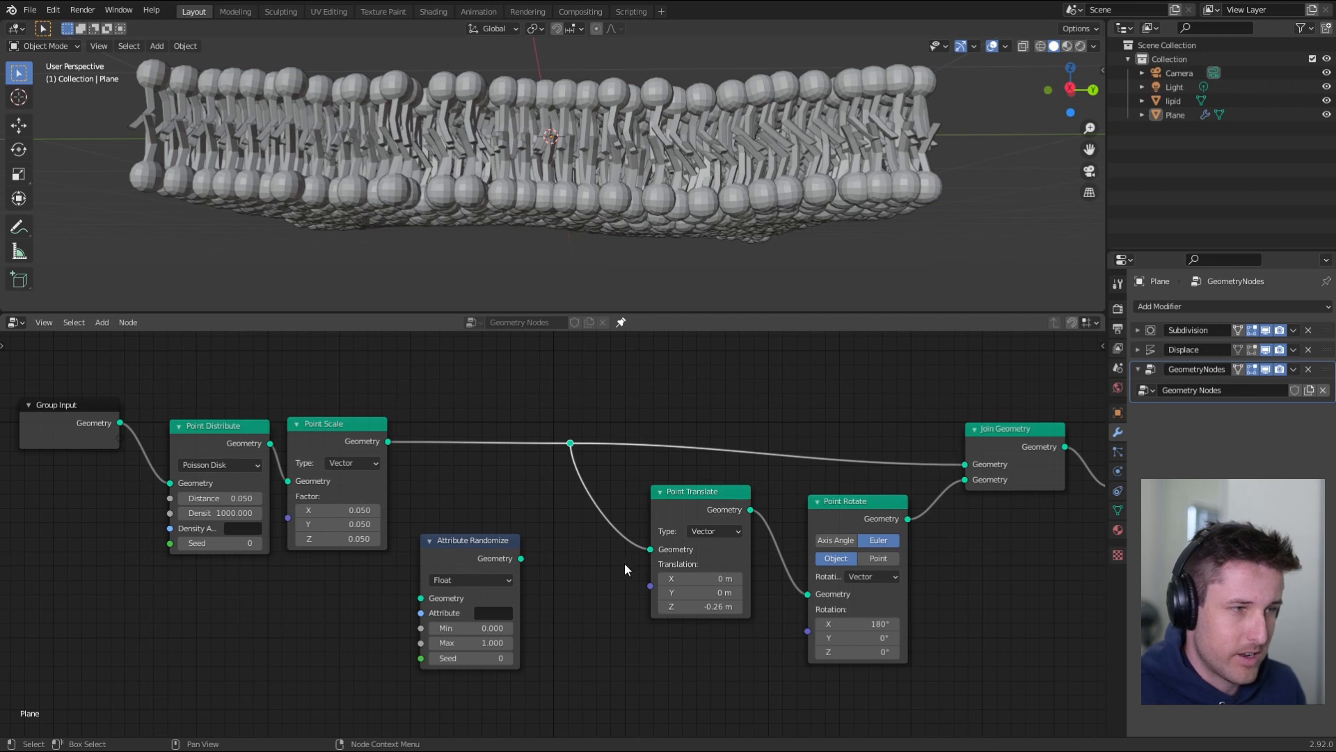
{"action": "left_click_drag", "start_coordinate": [474, 557], "coordinate": [485, 443]}
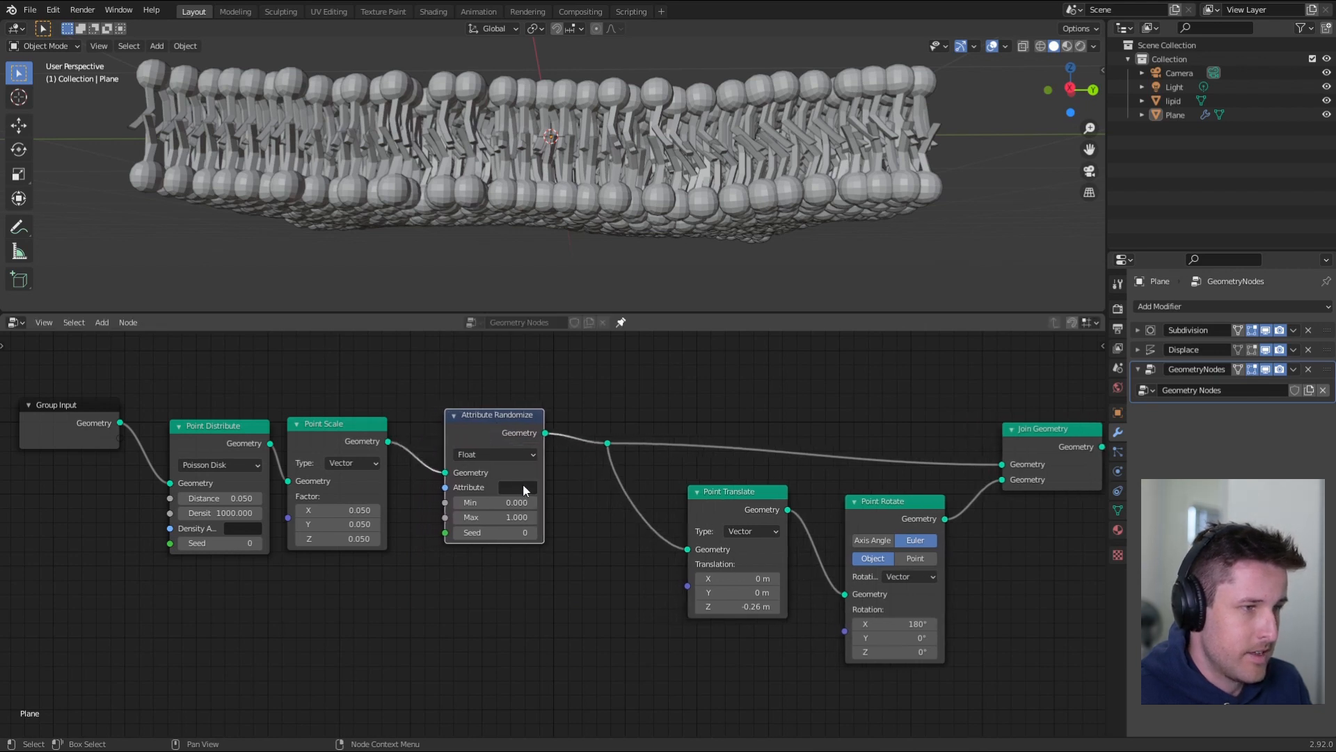
- Set Attribute Randomize to act on the rotation attribute with the Vector data type
{"action": "left_click", "coordinate": [508, 453]}
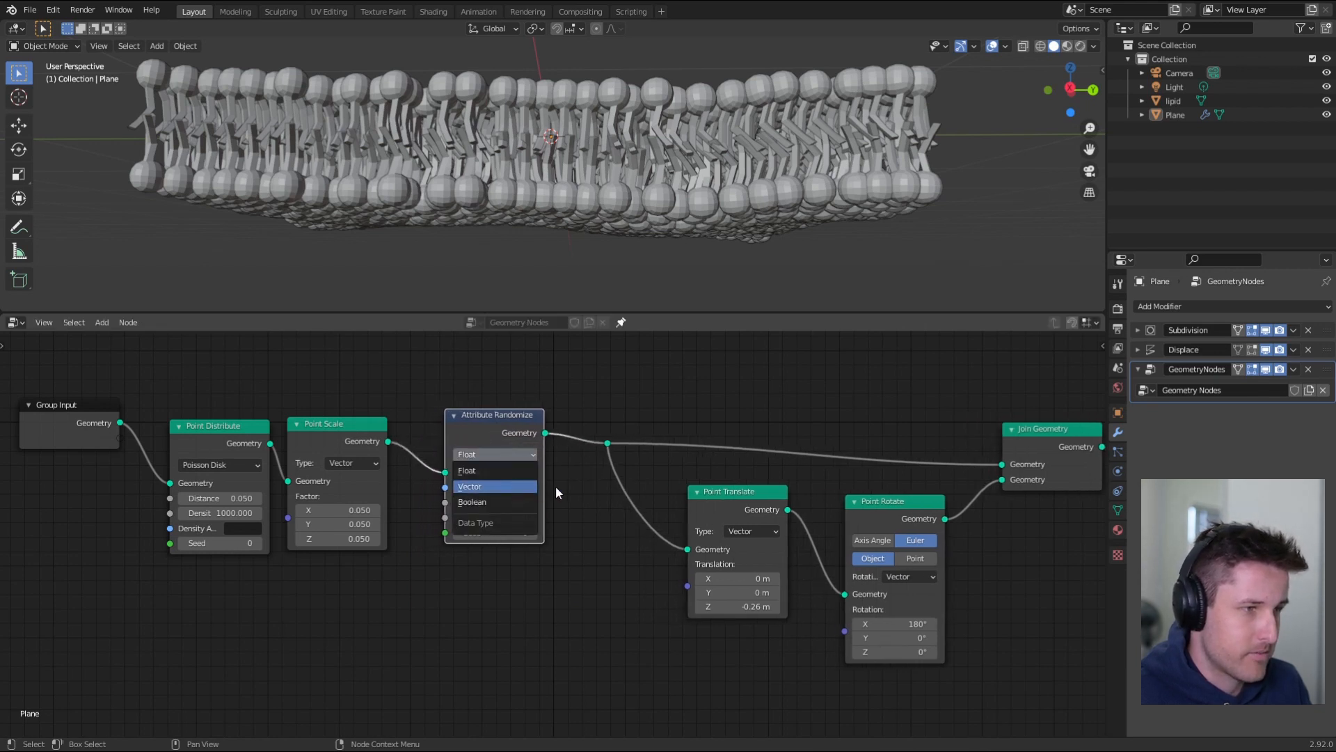
{"action": "left_click", "coordinate": [555, 485]}
{"action": "left_click", "coordinate": [522, 487]}
{"action": "type", "text": "rotation"}
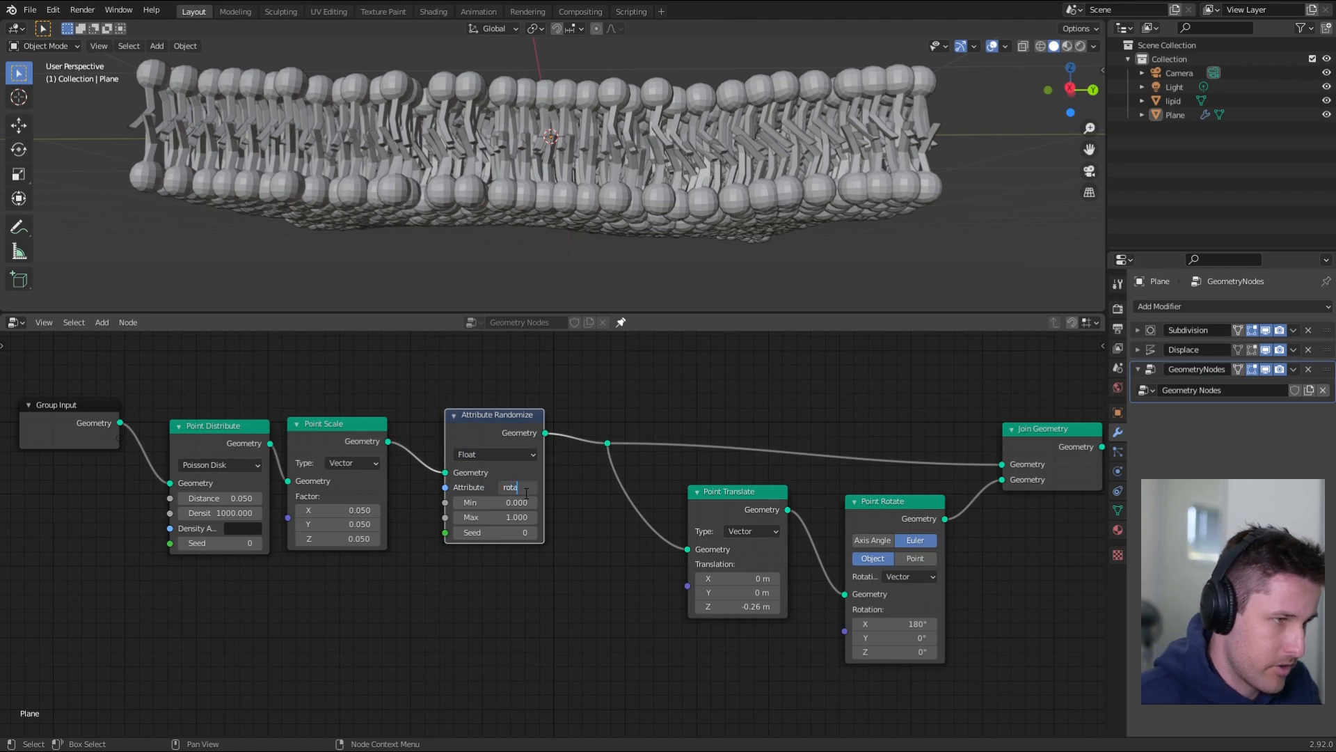
{"action": "key", "text": "Return"}
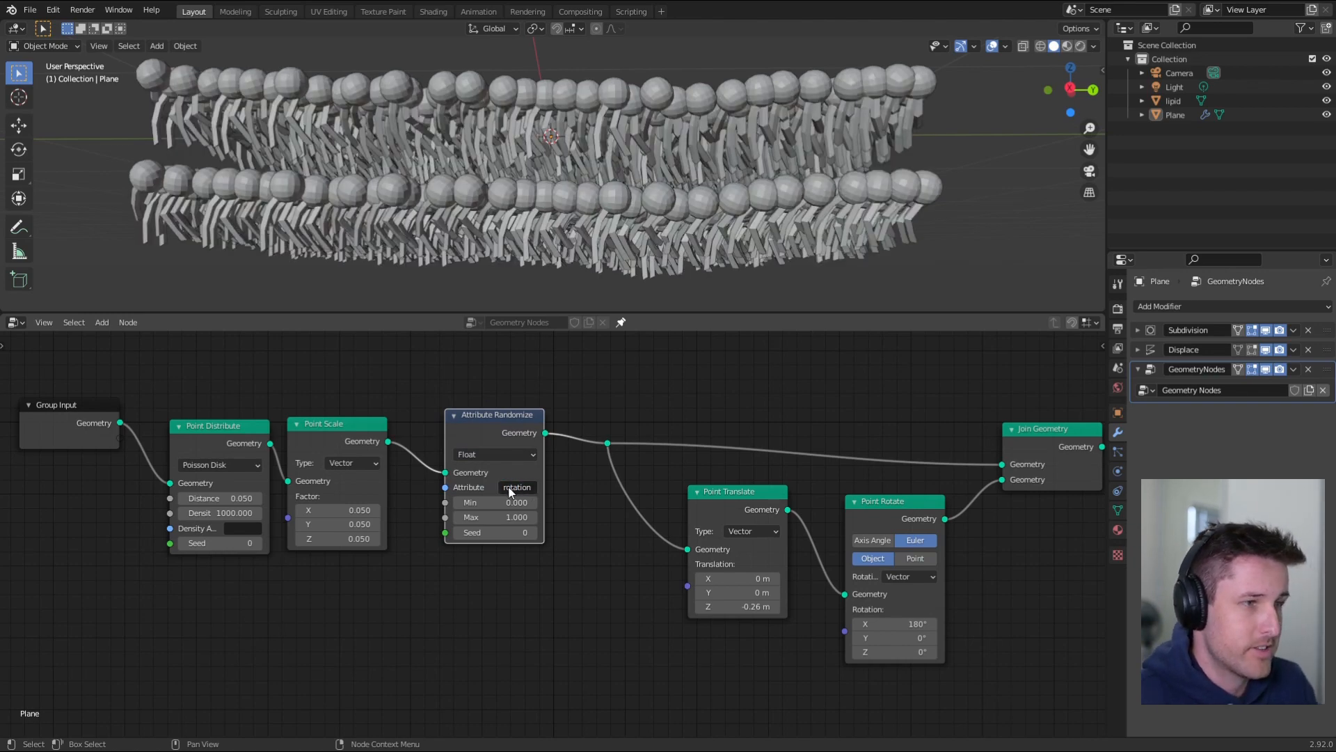
{"action": "mouse_move", "coordinate": [567, 202]}
{"action": "middle_mouse_down"}
{"action": "mouse_move", "coordinate": [667, 196]}
{"action": "mouse_move", "coordinate": [654, 211]}
{"action": "mouse_move", "coordinate": [569, 211]}
{"action": "middle_mouse_up"}
{"action": "left_click", "coordinate": [515, 454]}
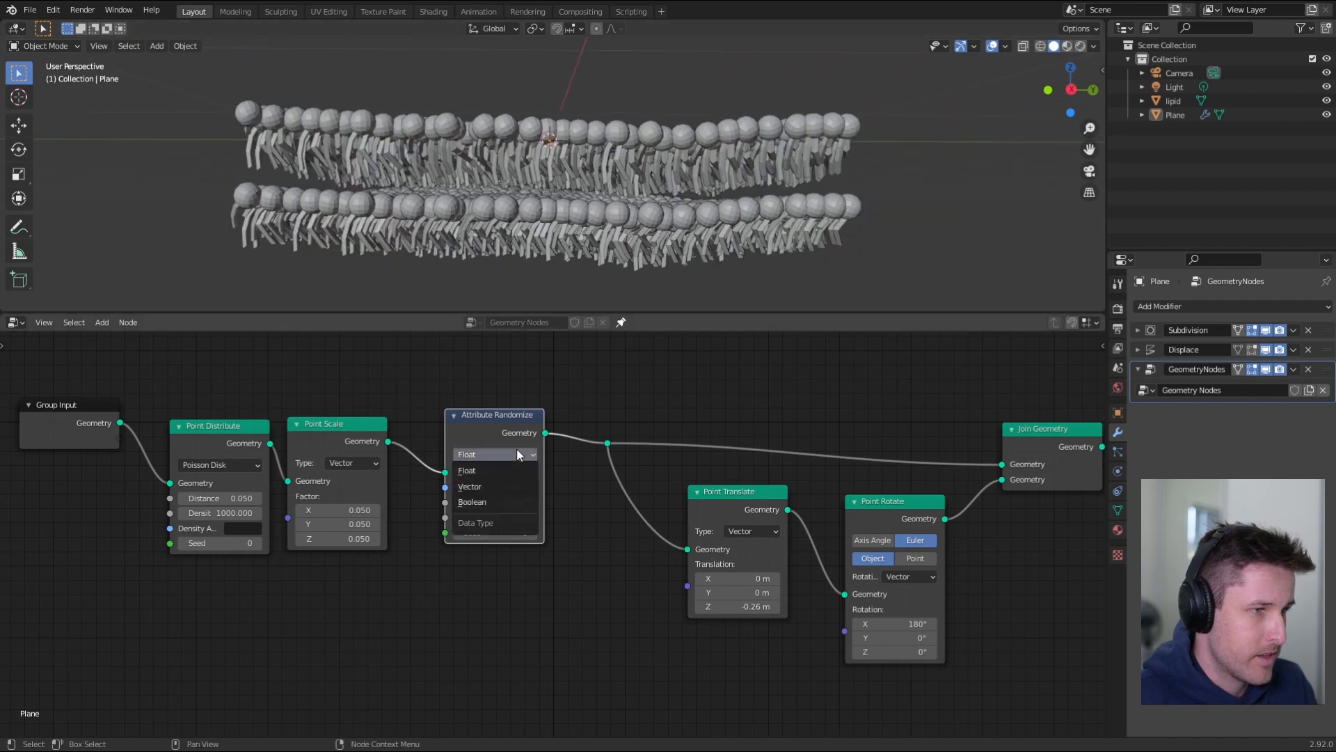
{"action": "left_click", "coordinate": [512, 487]}
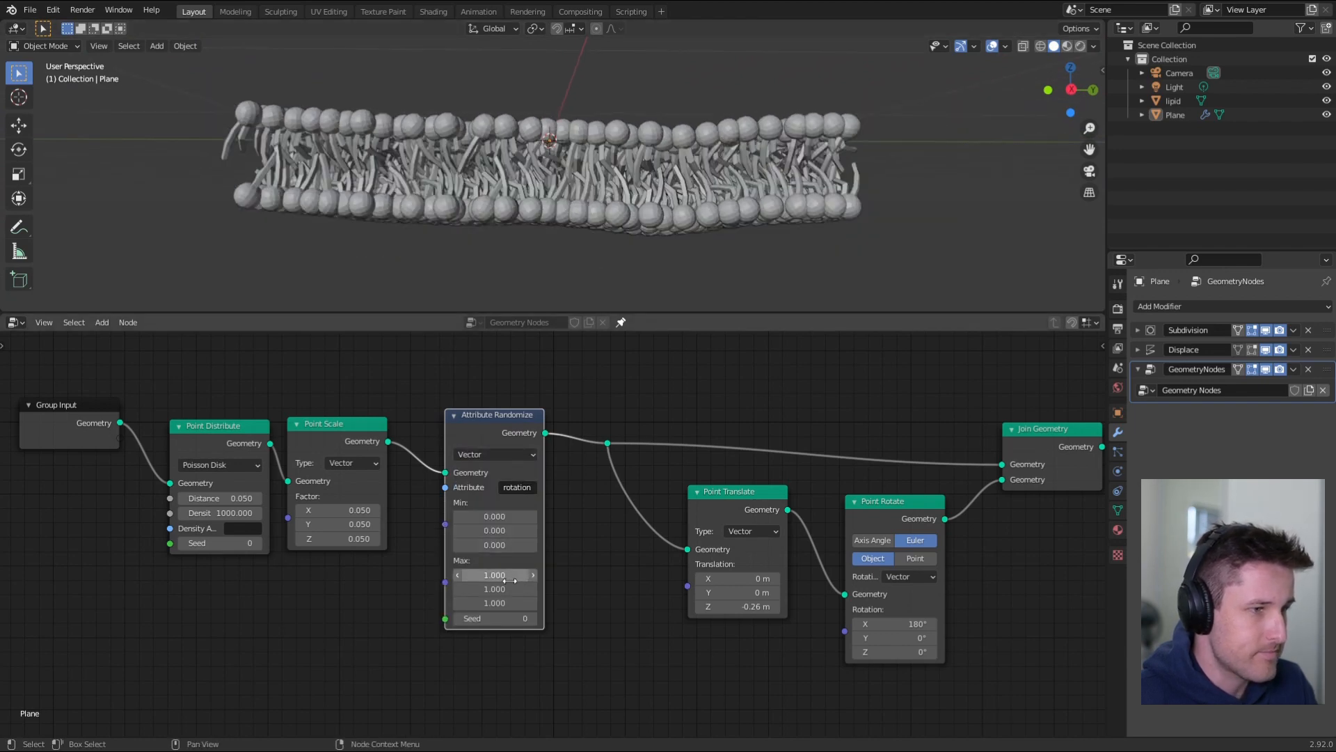
- Set the Attribute Randomize maximum to 0 on X and Y and 12.6 on Z
{"action": "middle_click_drag", "start_coordinate": [565, 156], "coordinate": [529, 269]}
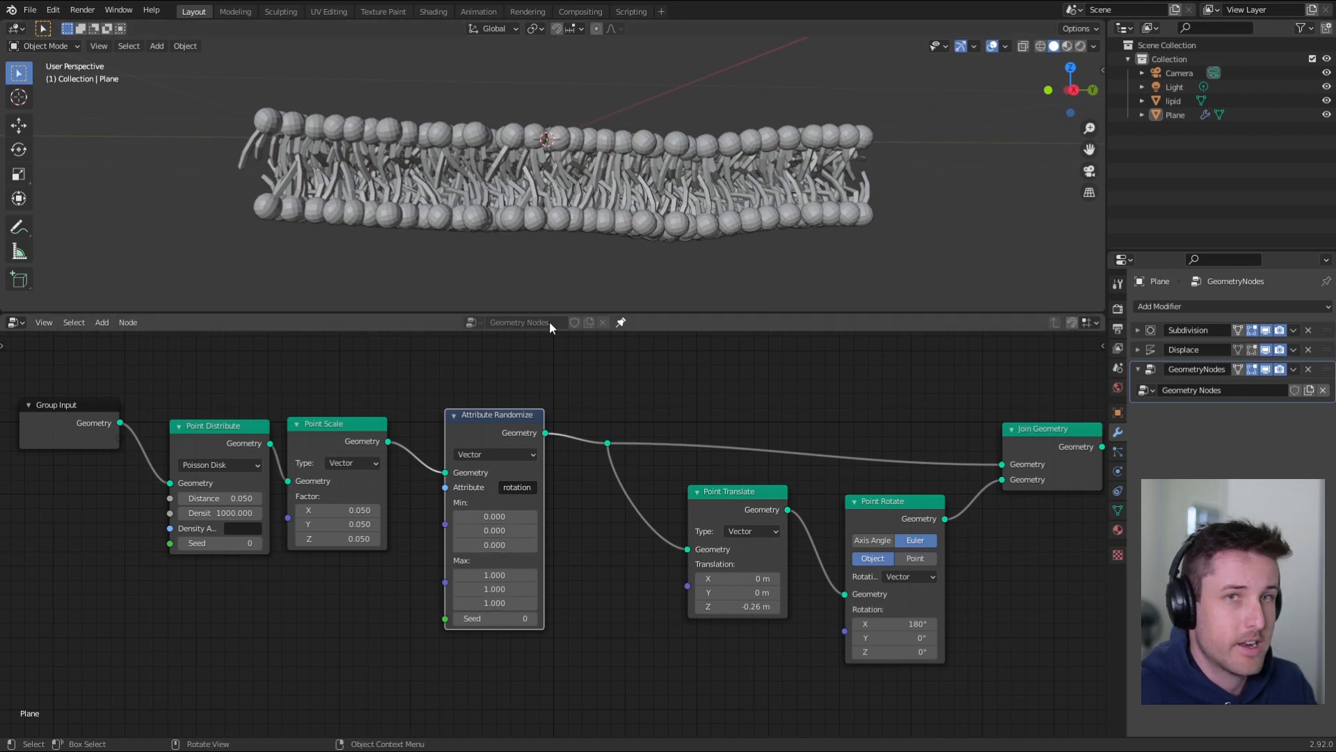
{"action": "middle_click_drag", "start_coordinate": [522, 257], "coordinate": [581, 205]}
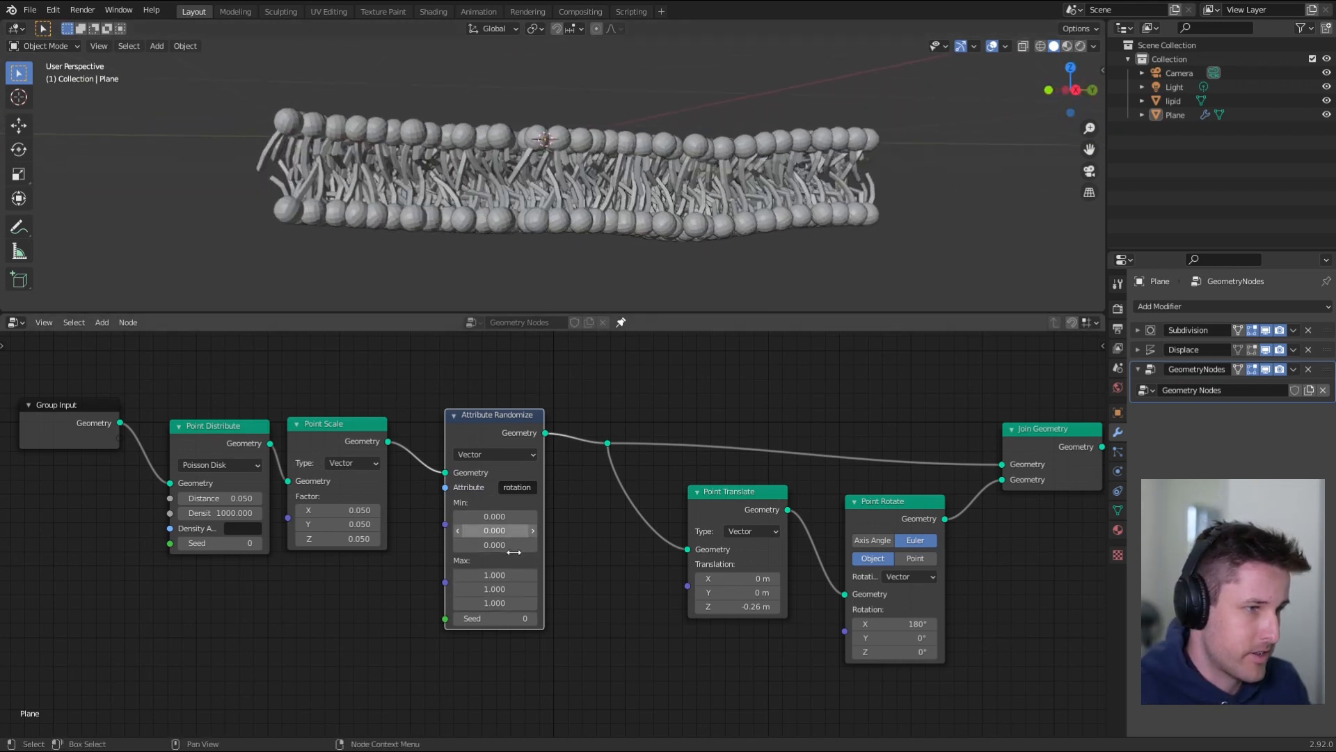
{"action": "left_click", "coordinate": [515, 574]}
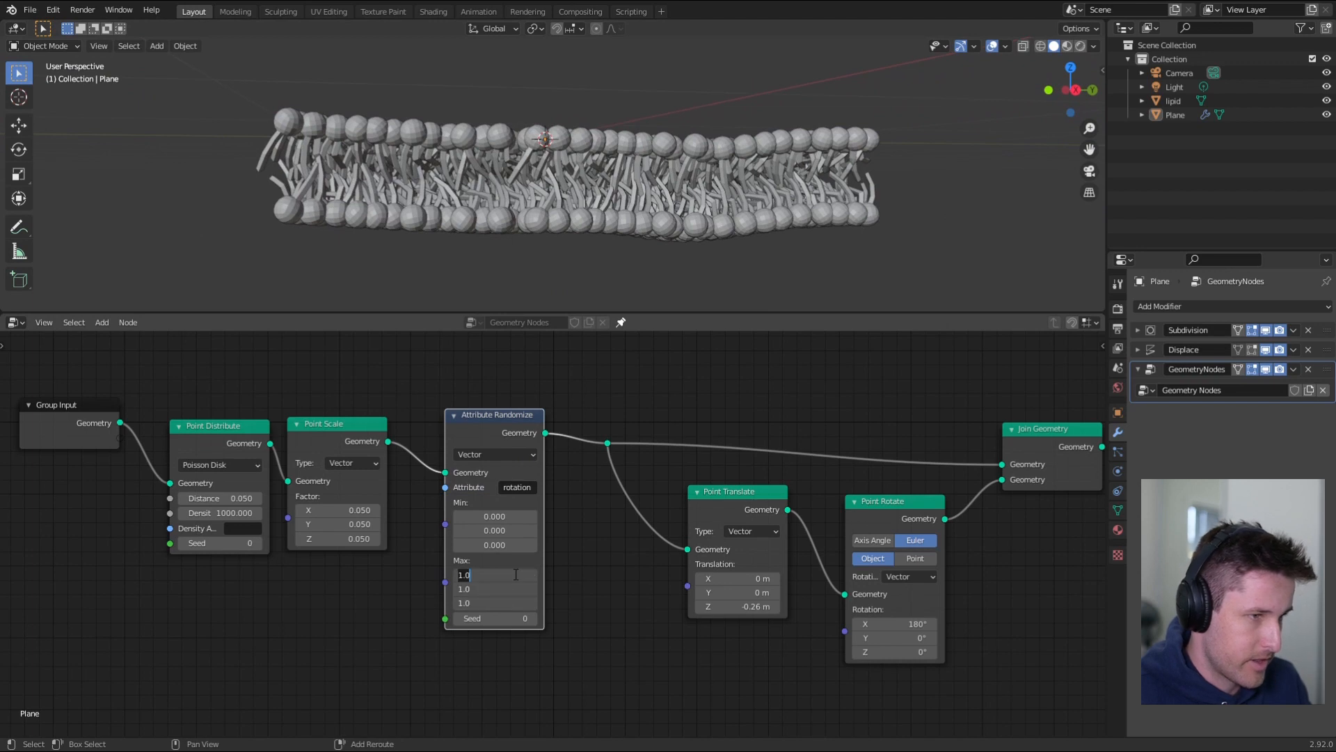
{"action": "type", "text": "0"}
{"action": "key", "text": "Return"}
{"action": "left_click", "coordinate": [495, 603]}
{"action": "type", "text": "3"}
{"action": "key", "text": "Return"}
{"action": "left_click_drag", "start_coordinate": [494, 603], "coordinate": [550, 602]}
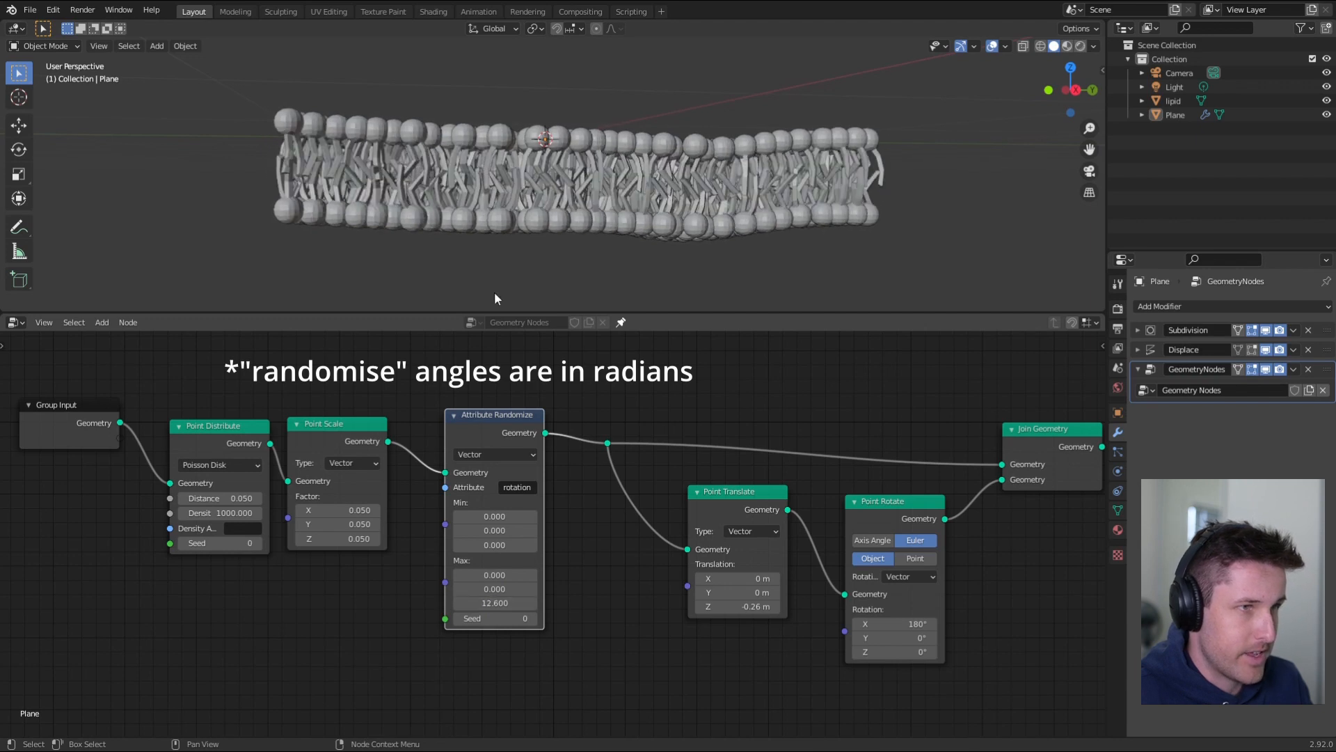
- Shift Attribute Randomize slightly towards Point Scale and move Point Translate down and away from Point Rotate to tidy the node layout
{"action": "left_click_drag", "start_coordinate": [491, 423], "coordinate": [476, 423]}
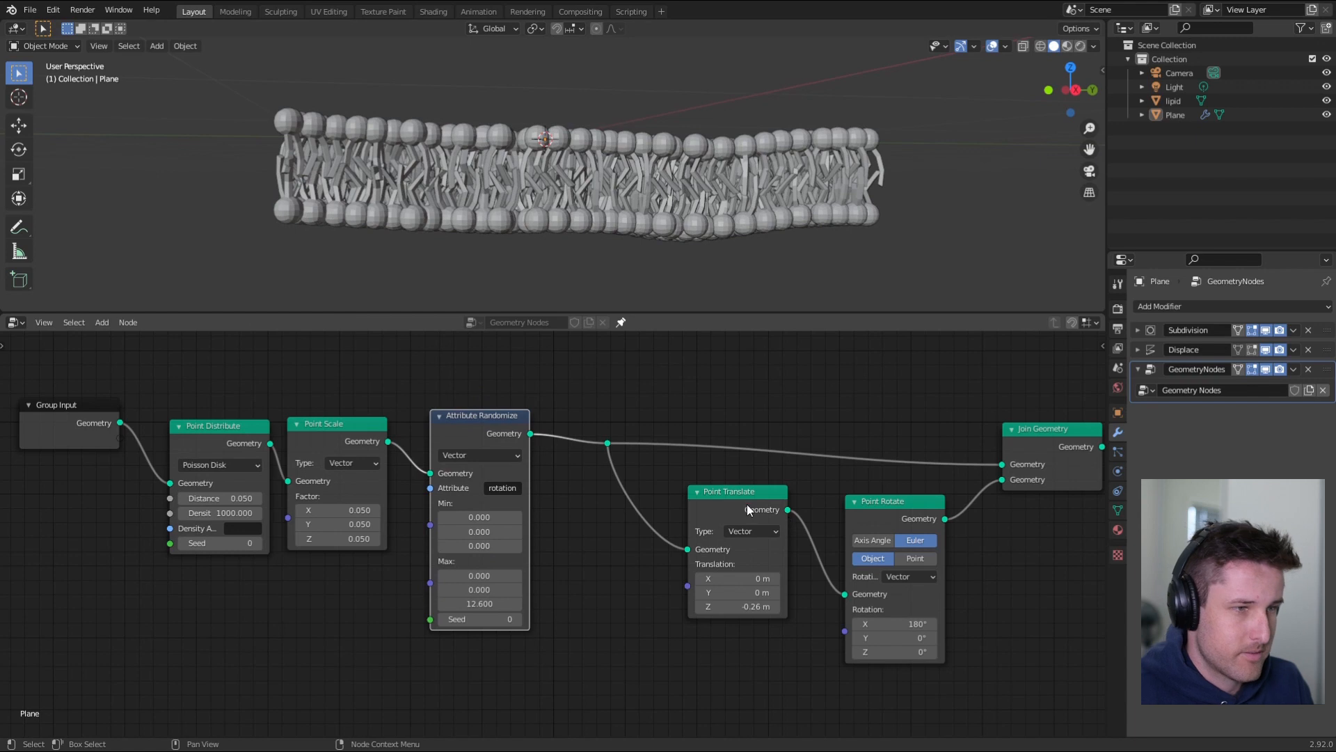
{"action": "left_click_drag", "start_coordinate": [748, 506], "coordinate": [718, 544]}
- Feed Join Geometry's second input straight from the reroute, and replace that link with Point Translate's output to bypass Point Rotate
{"action": "left_click_drag", "start_coordinate": [608, 443], "coordinate": [1002, 478]}
{"action": "middle_click_drag", "start_coordinate": [605, 265], "coordinate": [626, 217]}
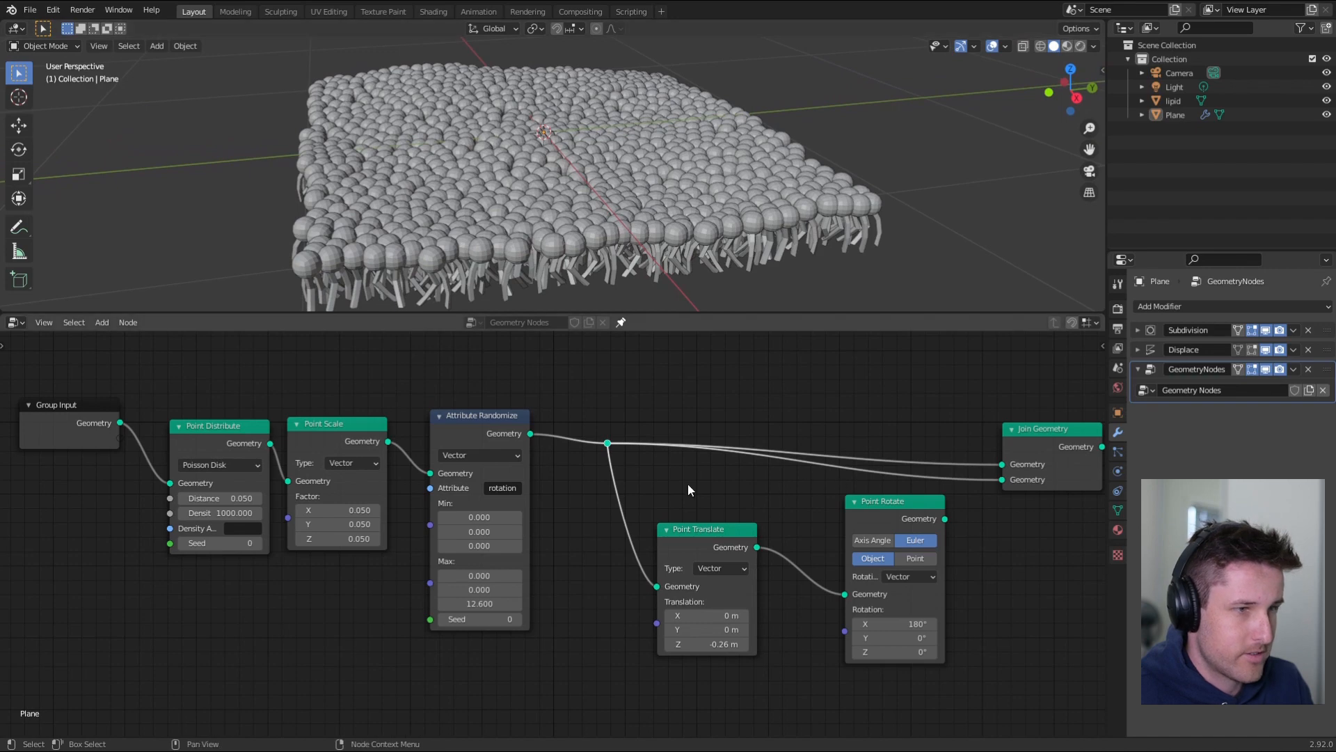
{"action": "left_click_drag", "start_coordinate": [758, 547], "coordinate": [1002, 479]}
{"action": "middle_click_drag", "start_coordinate": [741, 234], "coordinate": [677, 198]}
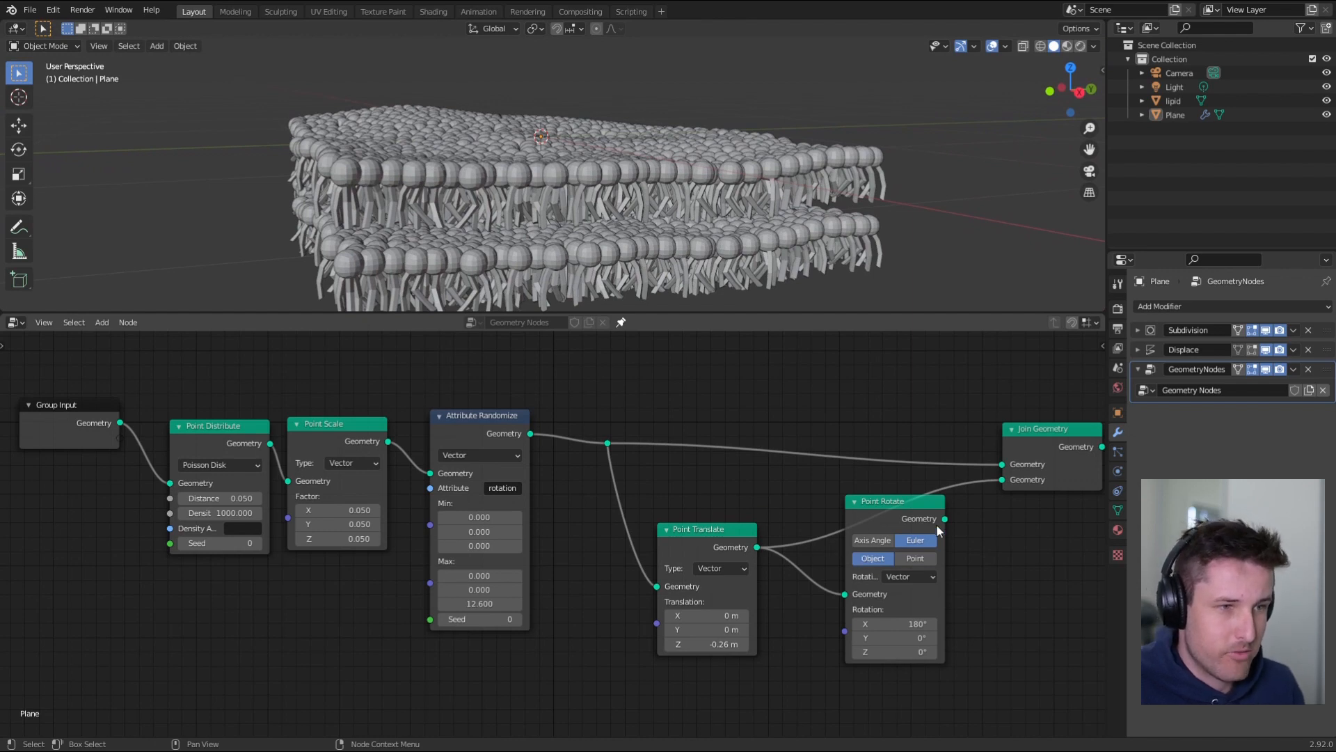
- Reconnect Point Rotate's output to Join Geometry's second input and shift Point Rotate closer to Point Translate
{"action": "left_click_drag", "start_coordinate": [945, 519], "coordinate": [917, 504]}
{"action": "mouse_move", "coordinate": [503, 204]}
{"action": "middle_mouse_down"}
{"action": "mouse_move", "coordinate": [599, 176]}
{"action": "mouse_move", "coordinate": [661, 196]}
{"action": "mouse_move", "coordinate": [606, 218]}
{"action": "mouse_move", "coordinate": [487, 207]}
{"action": "middle_mouse_up"}
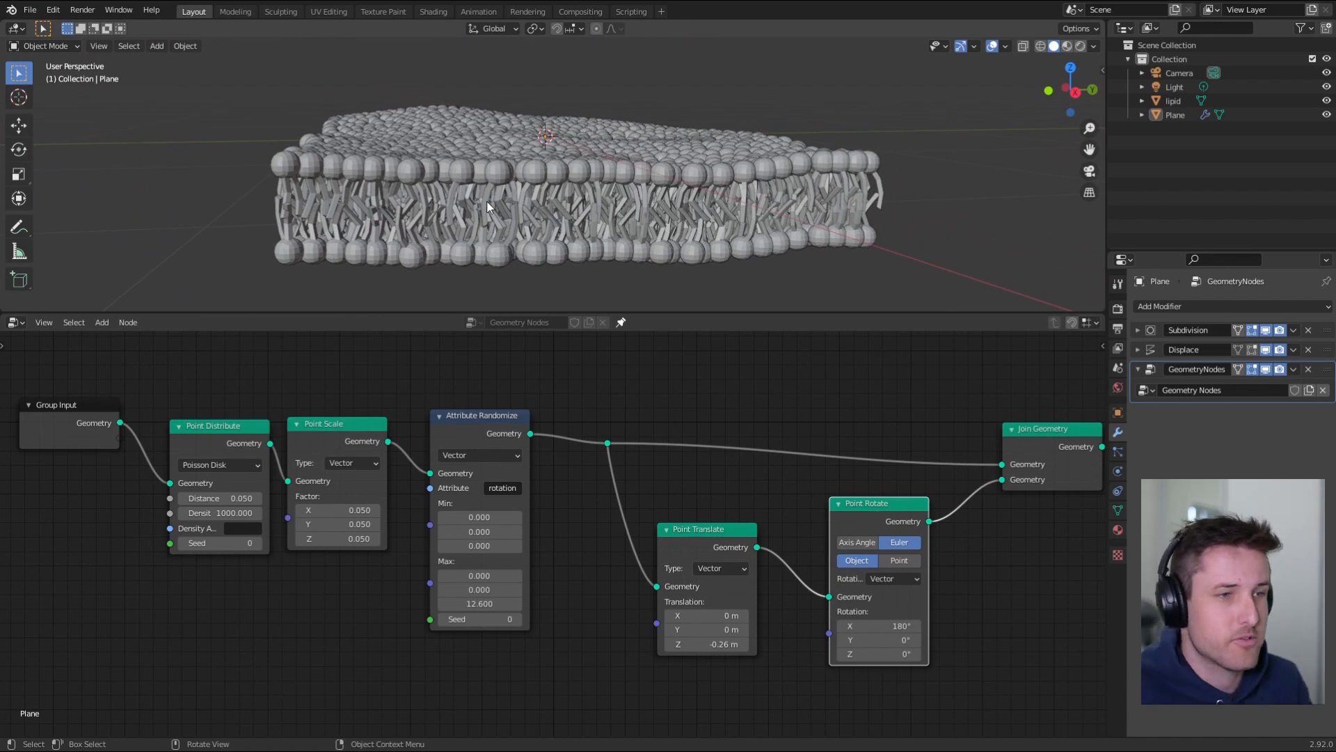
{"action": "scroll", "coordinate": [772, 456], "scroll_direction": "down", "scroll_amount": 3}
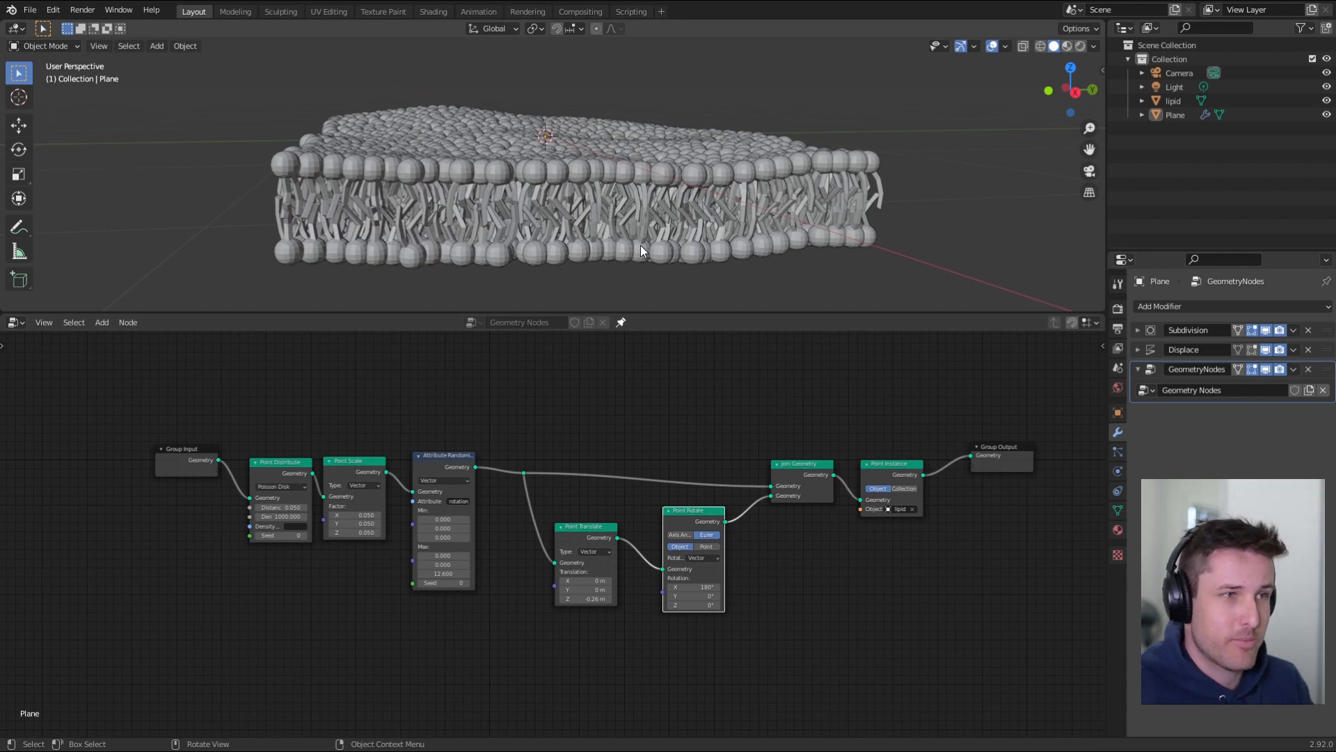
- Set the Displace modifier's strength to 0.380 on the plane
{"action": "left_click", "coordinate": [1137, 349]}
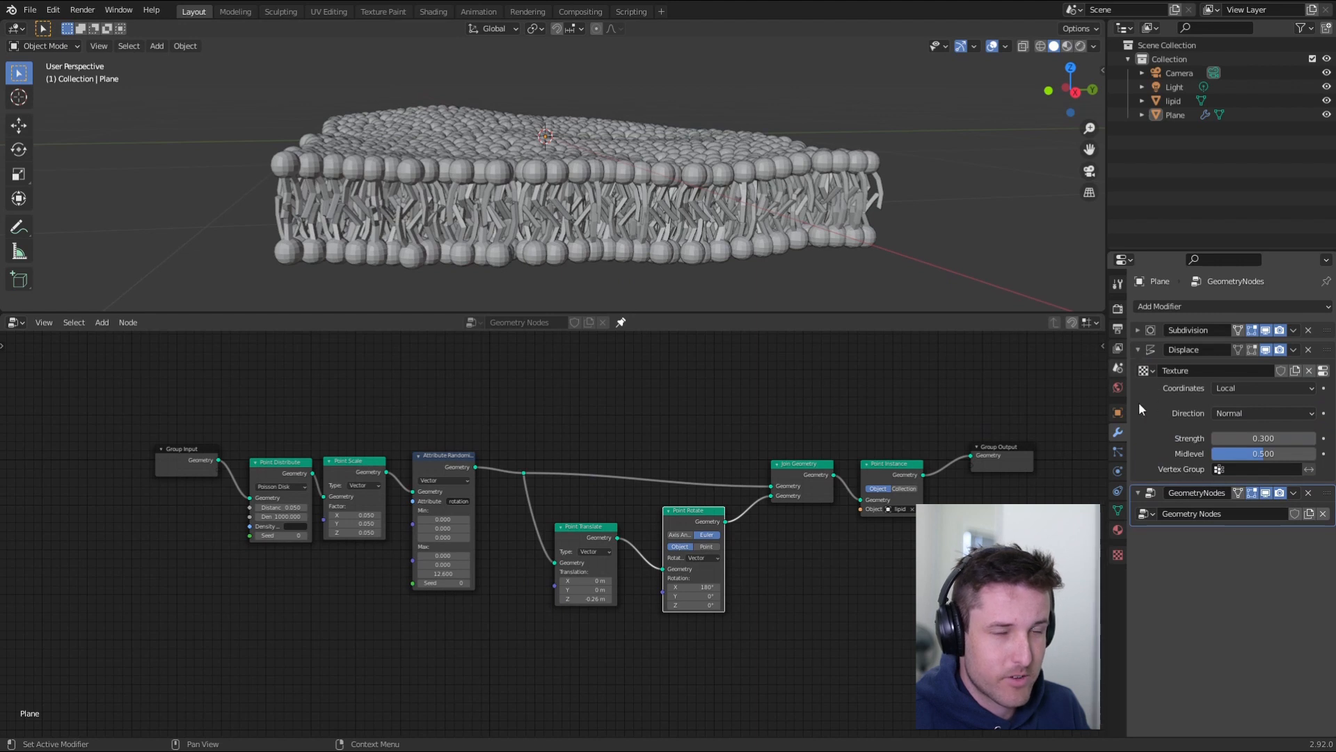
{"action": "mouse_move", "coordinate": [1263, 438]}
{"action": "left_mouse_down"}
{"action": "mouse_move", "coordinate": [1308, 438]}
{"action": "mouse_move", "coordinate": [1246, 438]}
{"action": "mouse_move", "coordinate": [1277, 438]}
{"action": "left_mouse_up"}
{"action": "scroll", "coordinate": [720, 198], "scroll_direction": "down", "scroll_amount": 3}
{"action": "middle_click_drag", "start_coordinate": [720, 199], "coordinate": [695, 245]}
- Extrude the plane's end edge on the positive Y side about 2.8 m along Y, selecting it with X-ray on, and return to Object Mode
{"action": "left_click", "coordinate": [683, 199]}
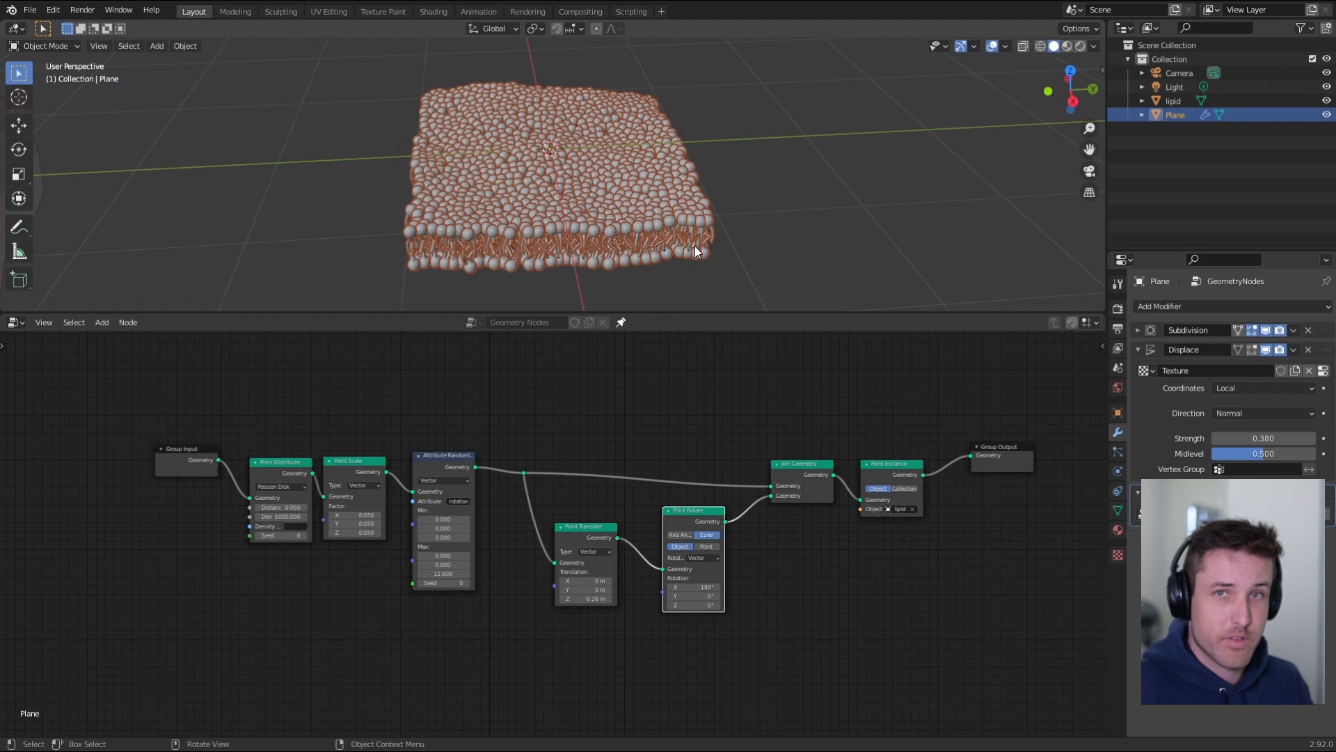
{"action": "scroll", "coordinate": [706, 219], "scroll_direction": "down", "scroll_amount": 3}
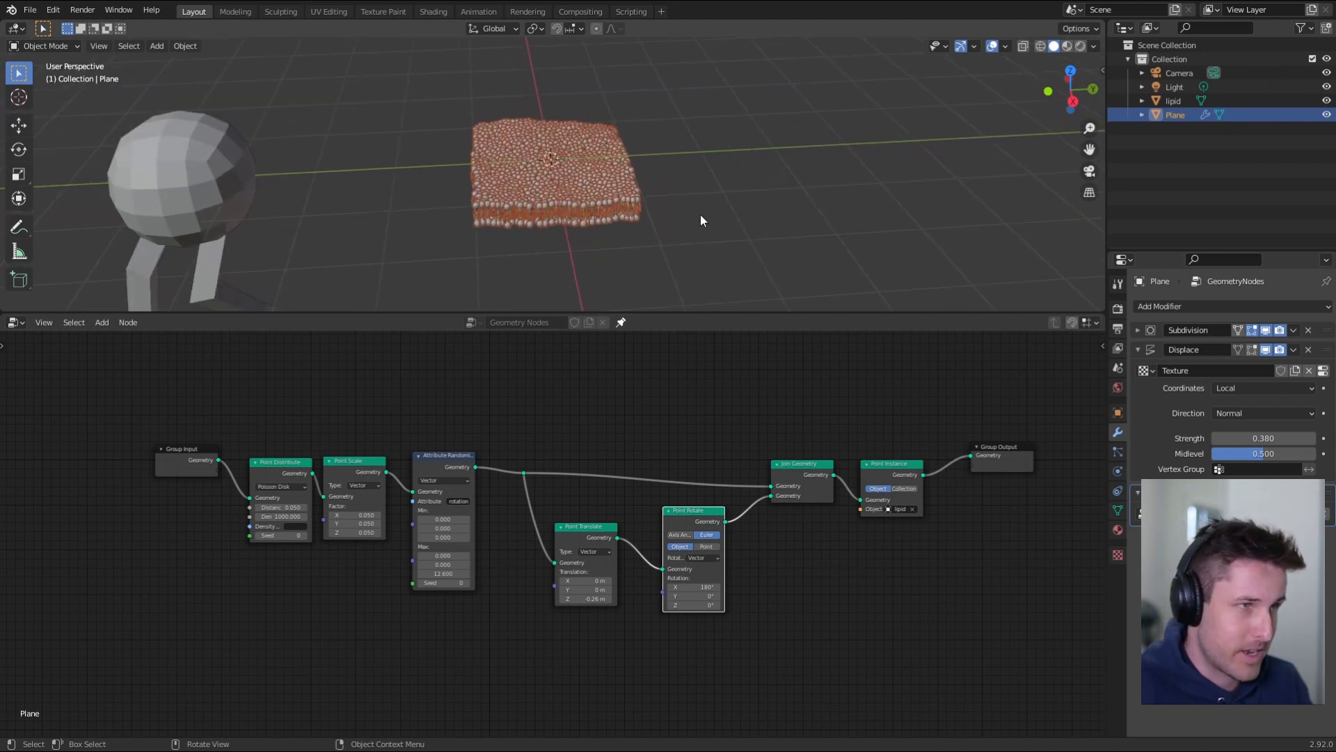
{"action": "key", "text": "Tab"}
{"action": "middle_click_drag", "start_coordinate": [688, 224], "coordinate": [527, 127]}
{"action": "key", "text": "alt+z"}
{"action": "left_click_drag", "start_coordinate": [604, 87], "coordinate": [703, 236]}
{"action": "key", "text": "g"}
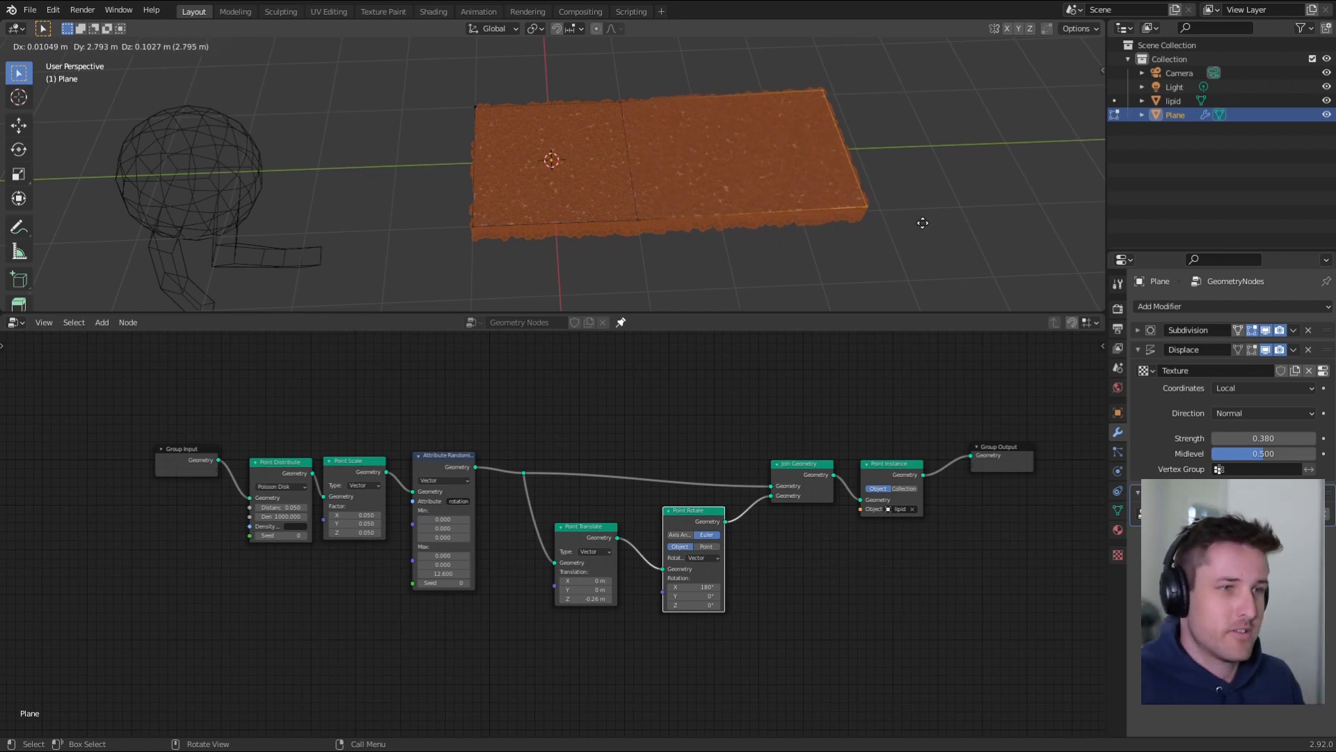
{"action": "left_click", "coordinate": [922, 223]}
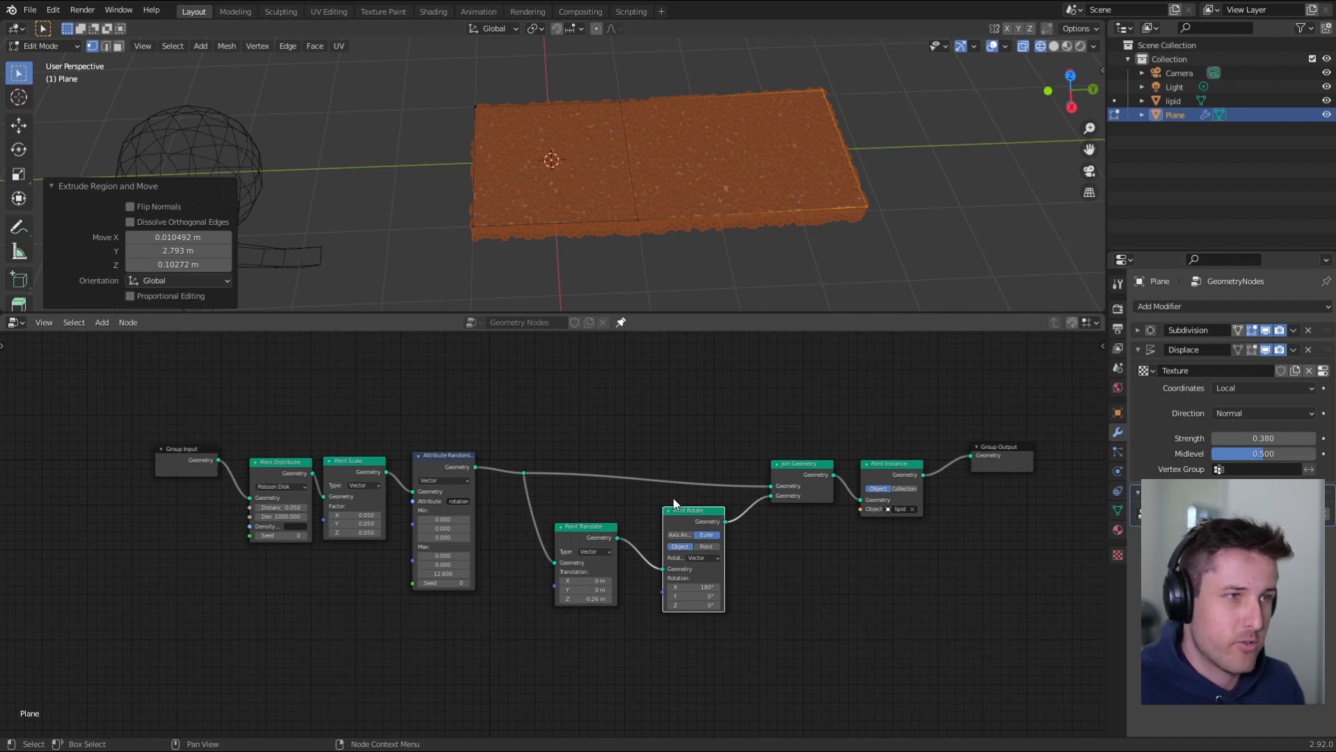
{"action": "key", "text": "Tab"}
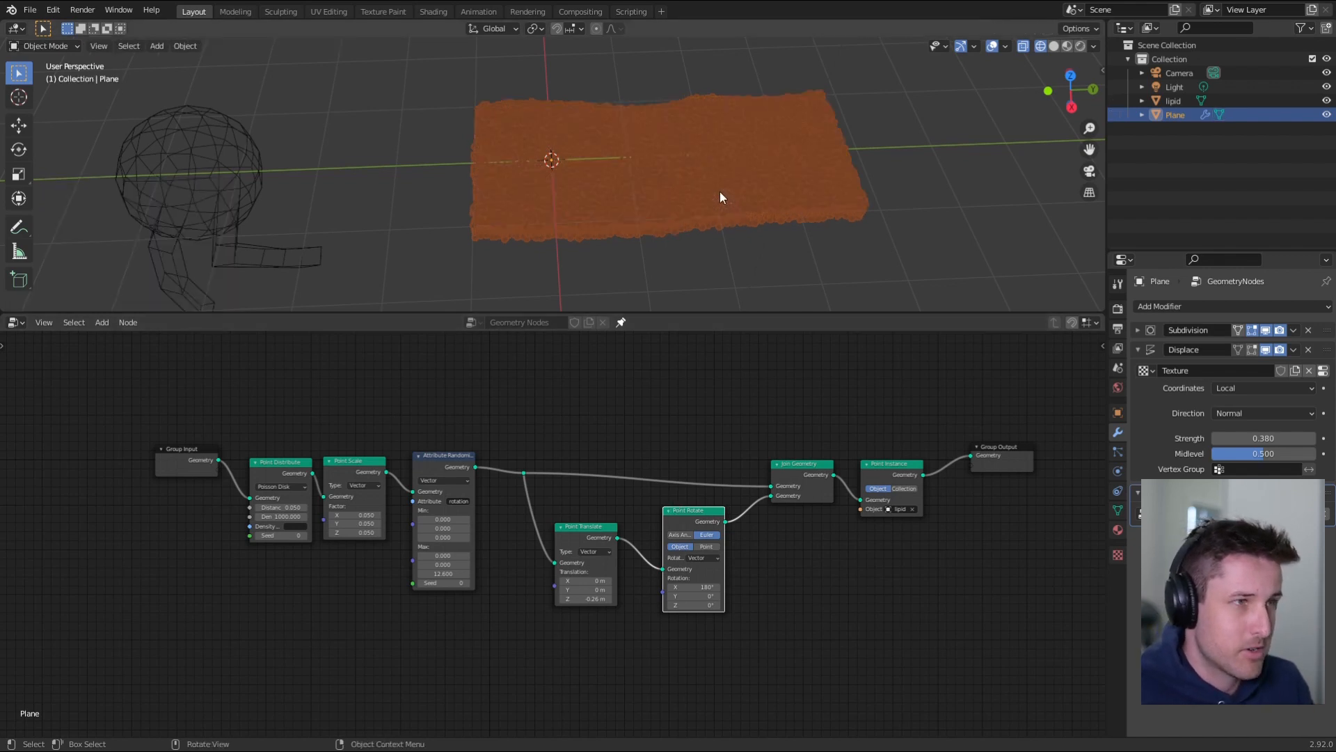
- Switch the viewport to Rendered shading and move the plane's extruded end edge about 2.7 m further along Y
{"action": "key", "text": "z"}
{"action": "left_click", "coordinate": [705, 103]}
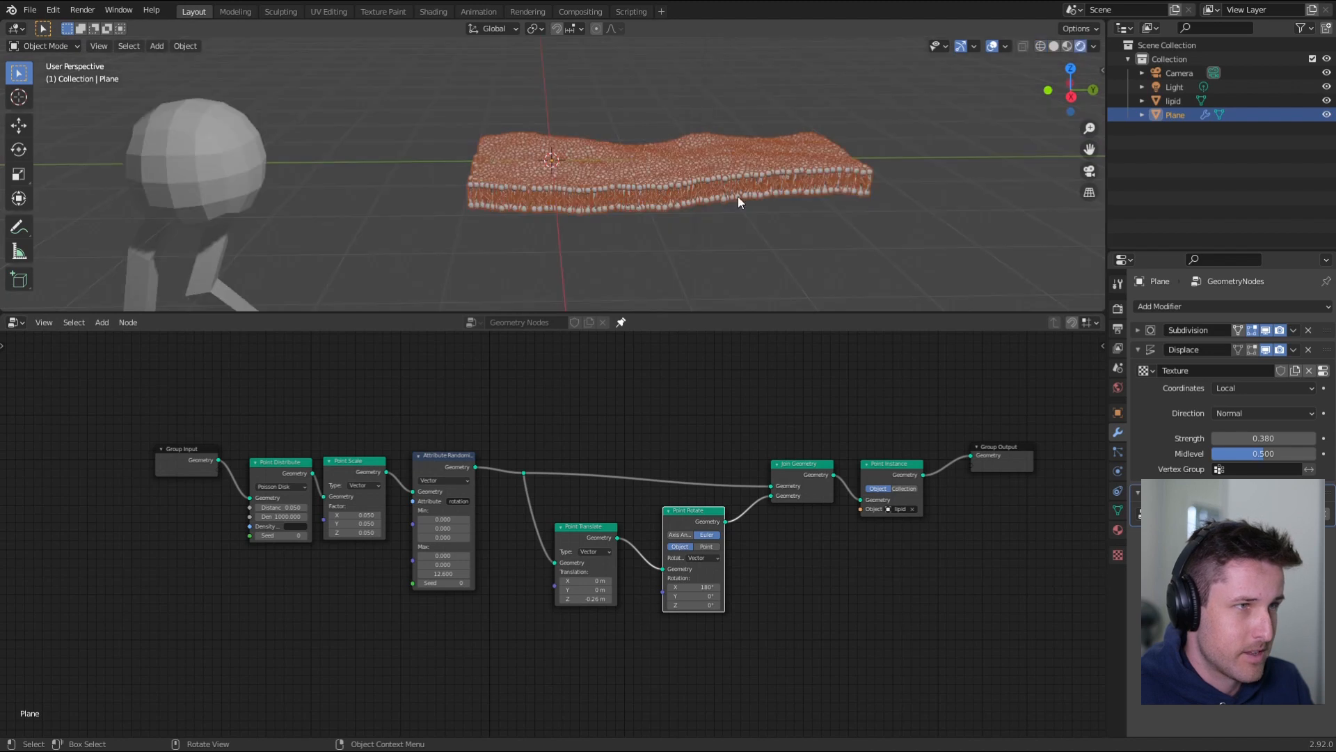
{"action": "mouse_move", "coordinate": [738, 196]}
{"action": "middle_mouse_down"}
{"action": "mouse_move", "coordinate": [707, 159]}
{"action": "mouse_move", "coordinate": [725, 187]}
{"action": "mouse_move", "coordinate": [657, 181]}
{"action": "middle_mouse_up"}
{"action": "key", "text": "Tab"}
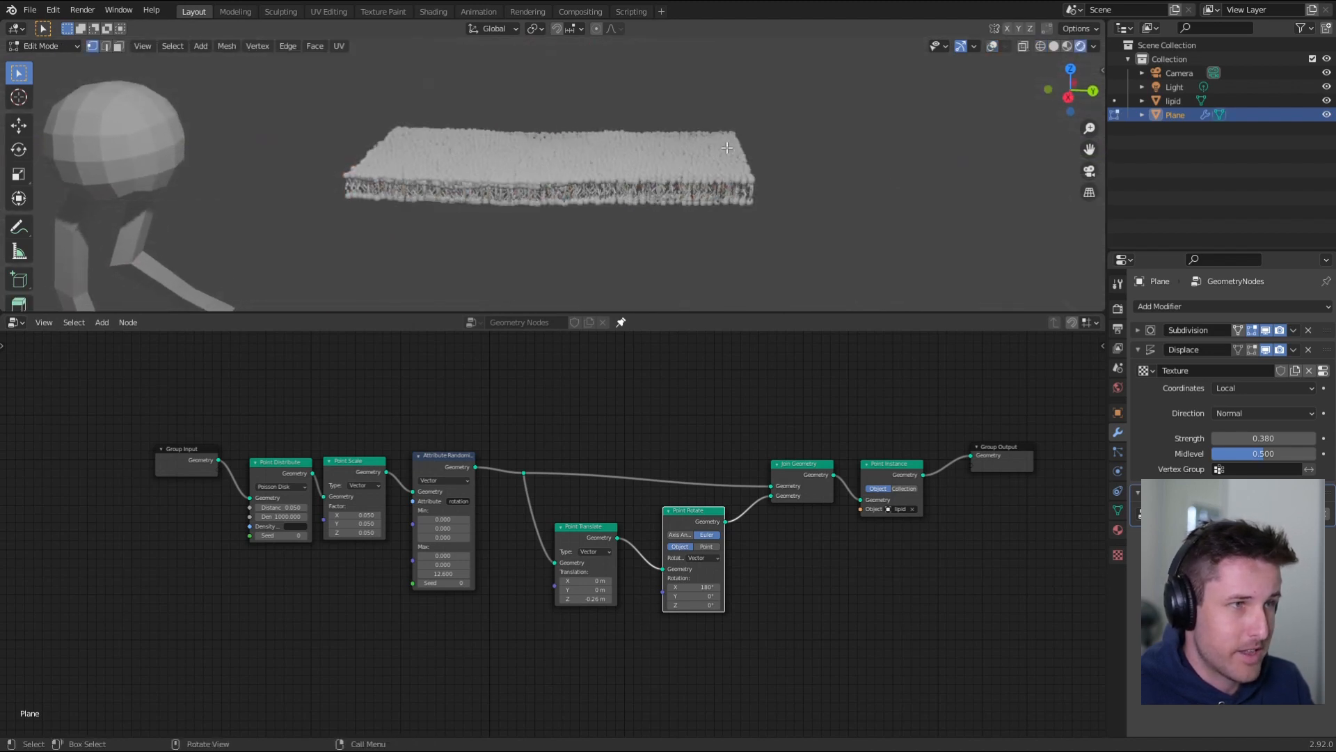
{"action": "key", "text": "g"}
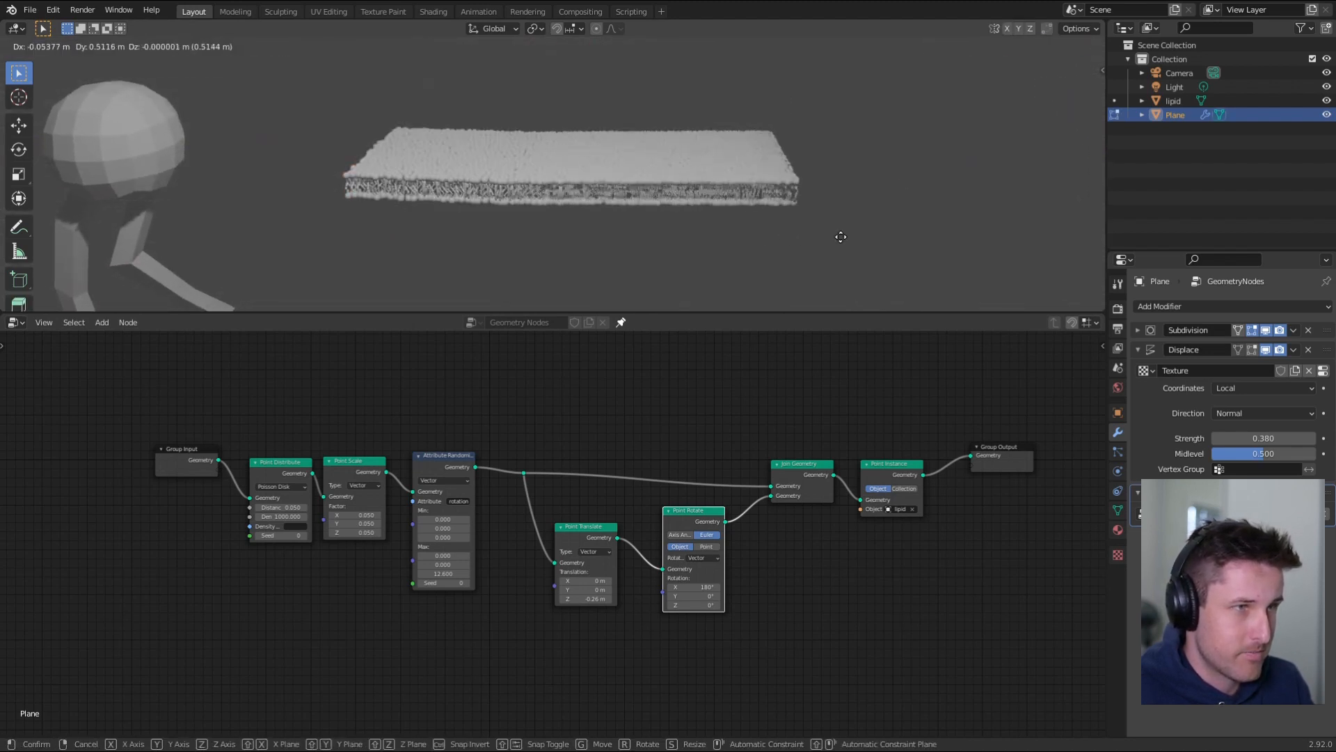
{"action": "left_click", "coordinate": [1007, 235]}
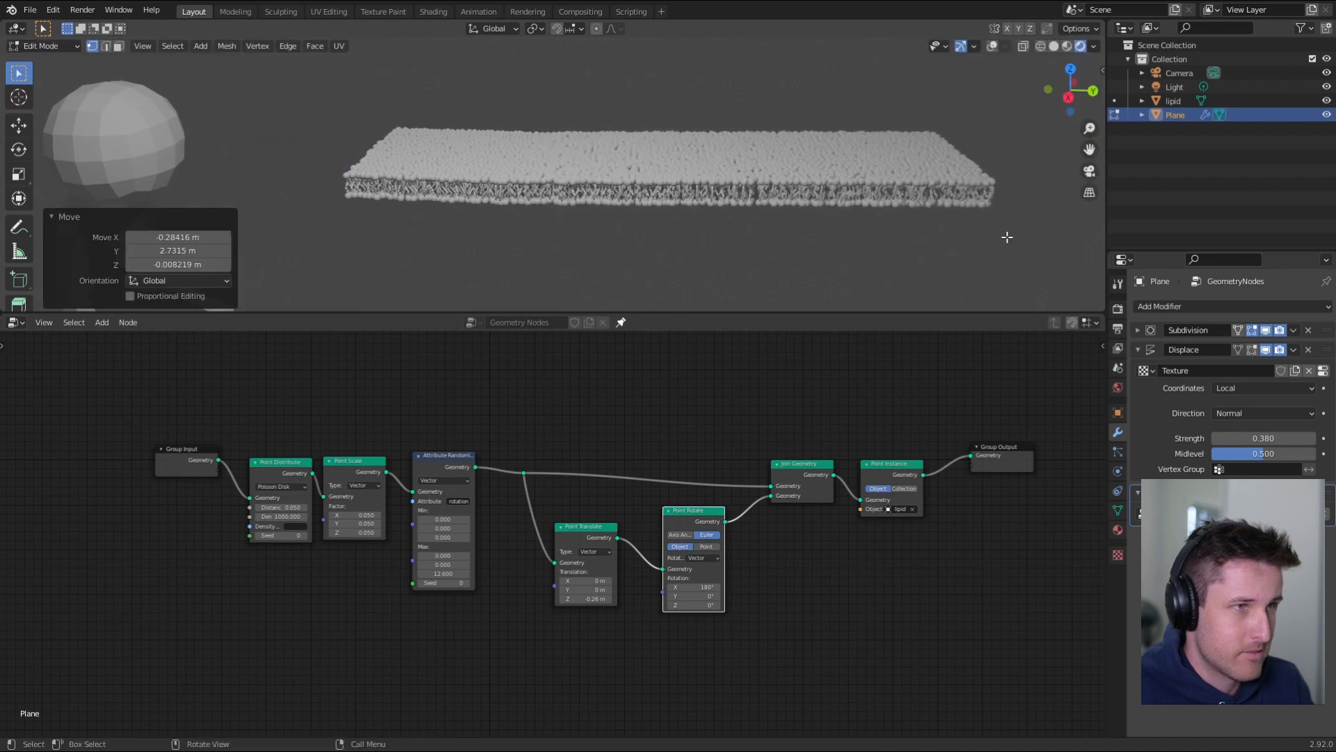
- Return the plane to Object Mode and set the viewport to Solid shading
{"action": "key", "text": "z"}
{"action": "key", "text": "Tab"}
{"action": "mouse_move", "coordinate": [879, 225]}
{"action": "middle_mouse_down"}
{"action": "mouse_move", "coordinate": [767, 216]}
{"action": "mouse_move", "coordinate": [796, 210]}
{"action": "mouse_move", "coordinate": [779, 249]}
{"action": "mouse_move", "coordinate": [731, 244]}
{"action": "mouse_move", "coordinate": [770, 245]}
{"action": "middle_mouse_up"}
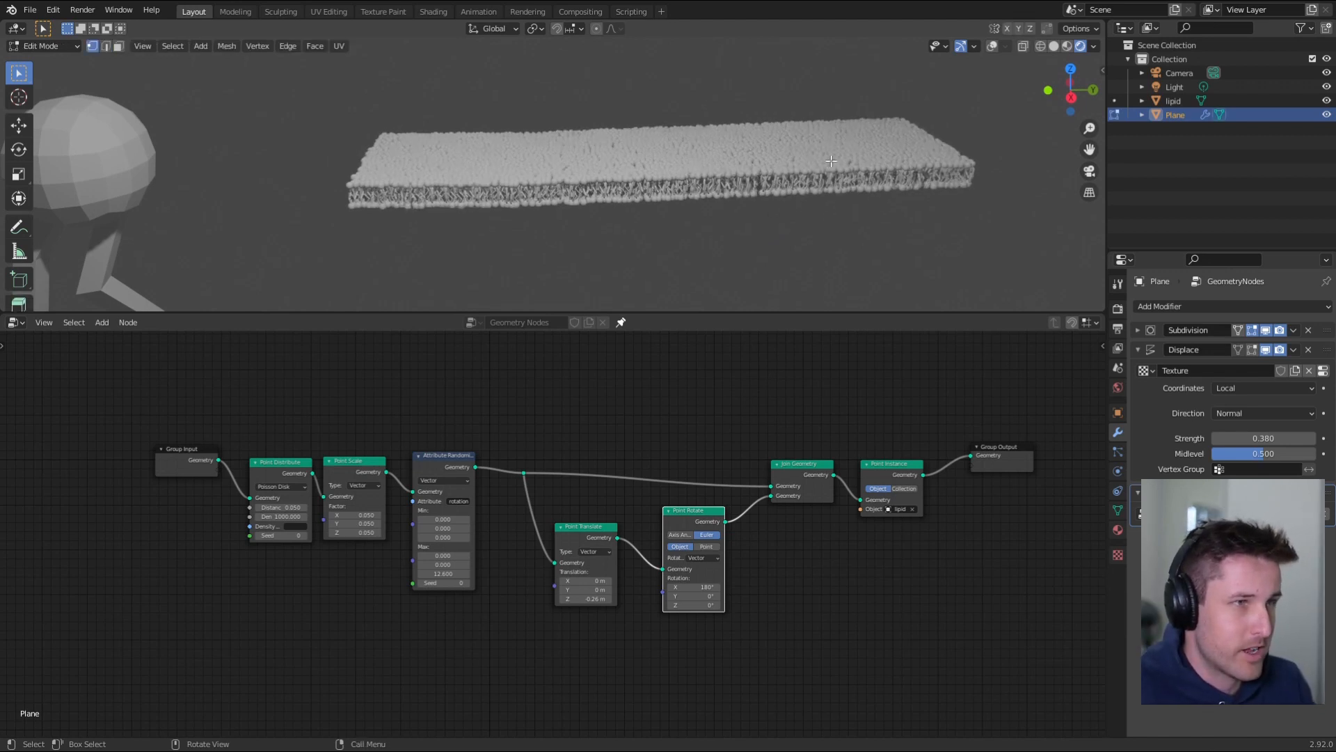
{"action": "key", "text": "z"}
{"action": "left_click", "coordinate": [968, 147]}
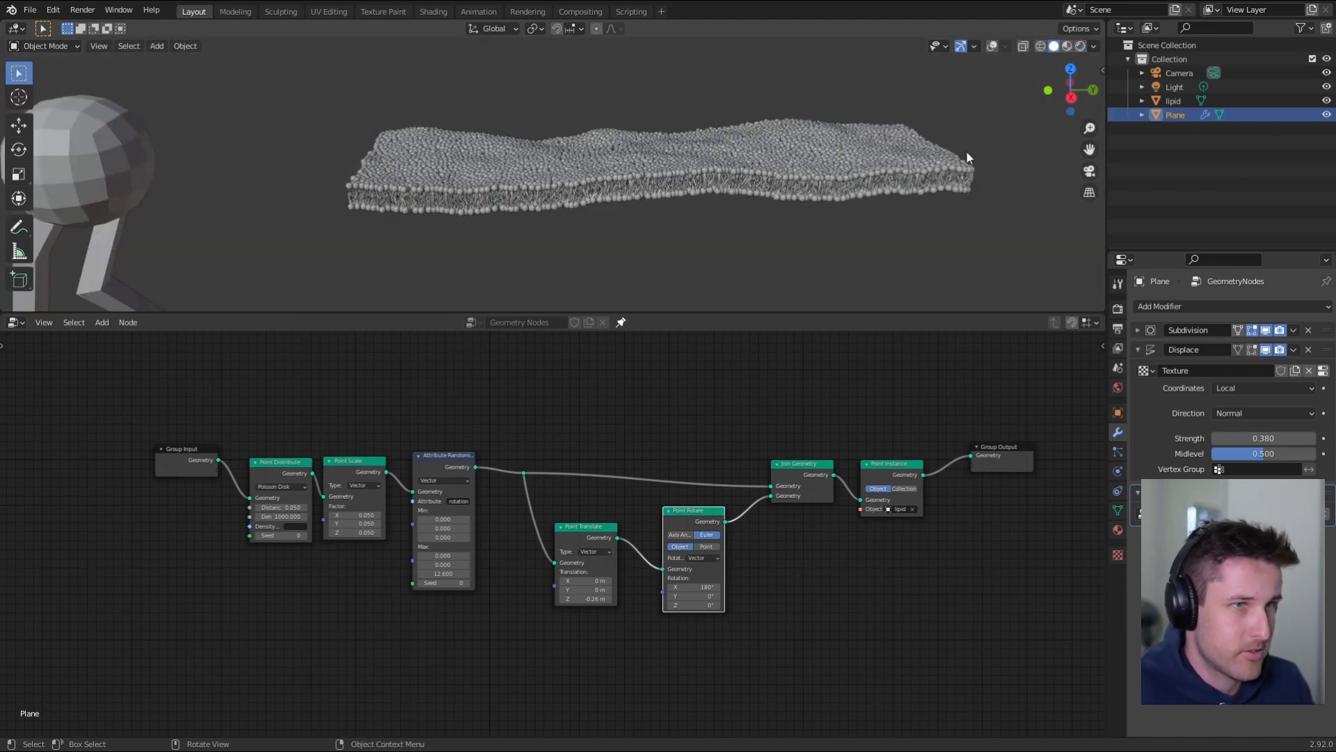
- Enable the Displace modifier's Edit Mode display, compare the plane in Object and Edit Mode, and finish in Edit Mode
{"action": "key", "text": "Tab"}
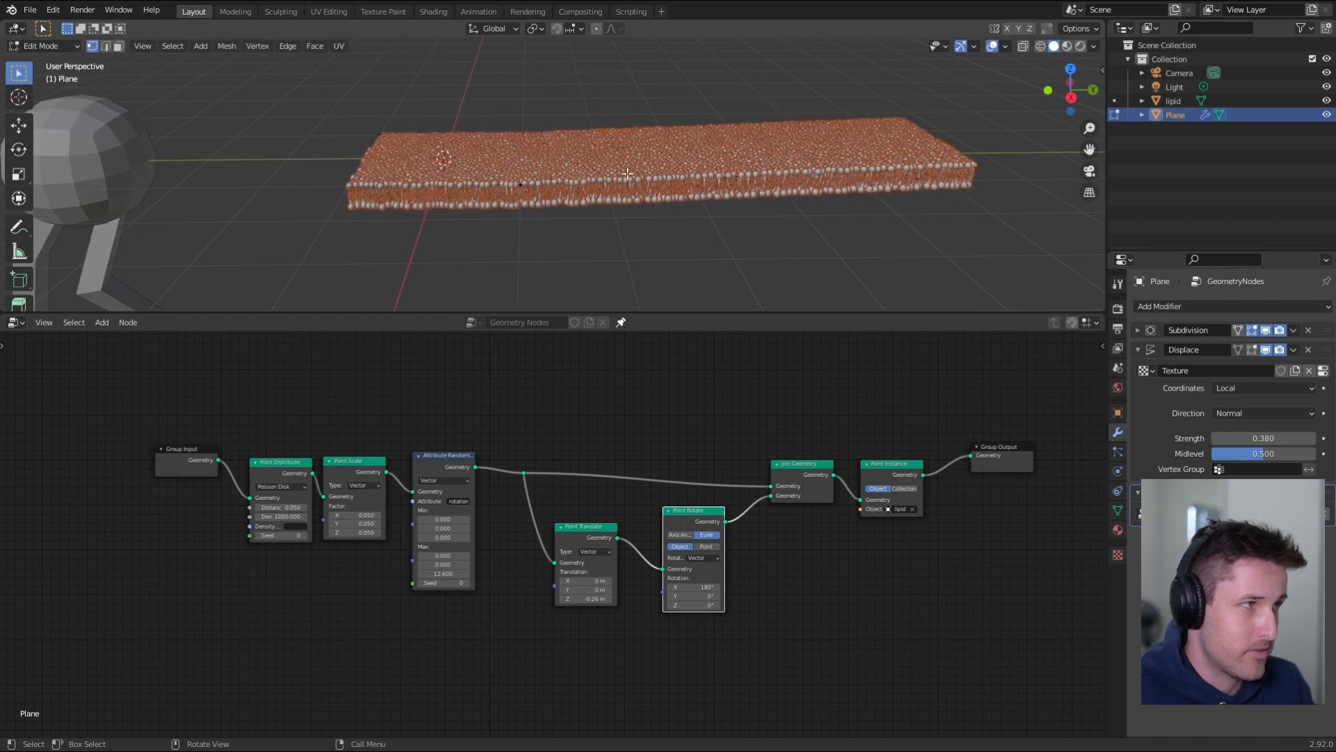
{"action": "mouse_move", "coordinate": [905, 190]}
{"action": "middle_mouse_down"}
{"action": "mouse_move", "coordinate": [903, 211]}
{"action": "mouse_move", "coordinate": [893, 183]}
{"action": "middle_mouse_up"}
{"action": "key", "text": "Tab"}
{"action": "key", "text": "Tab"}
{"action": "key", "text": "Tab"}
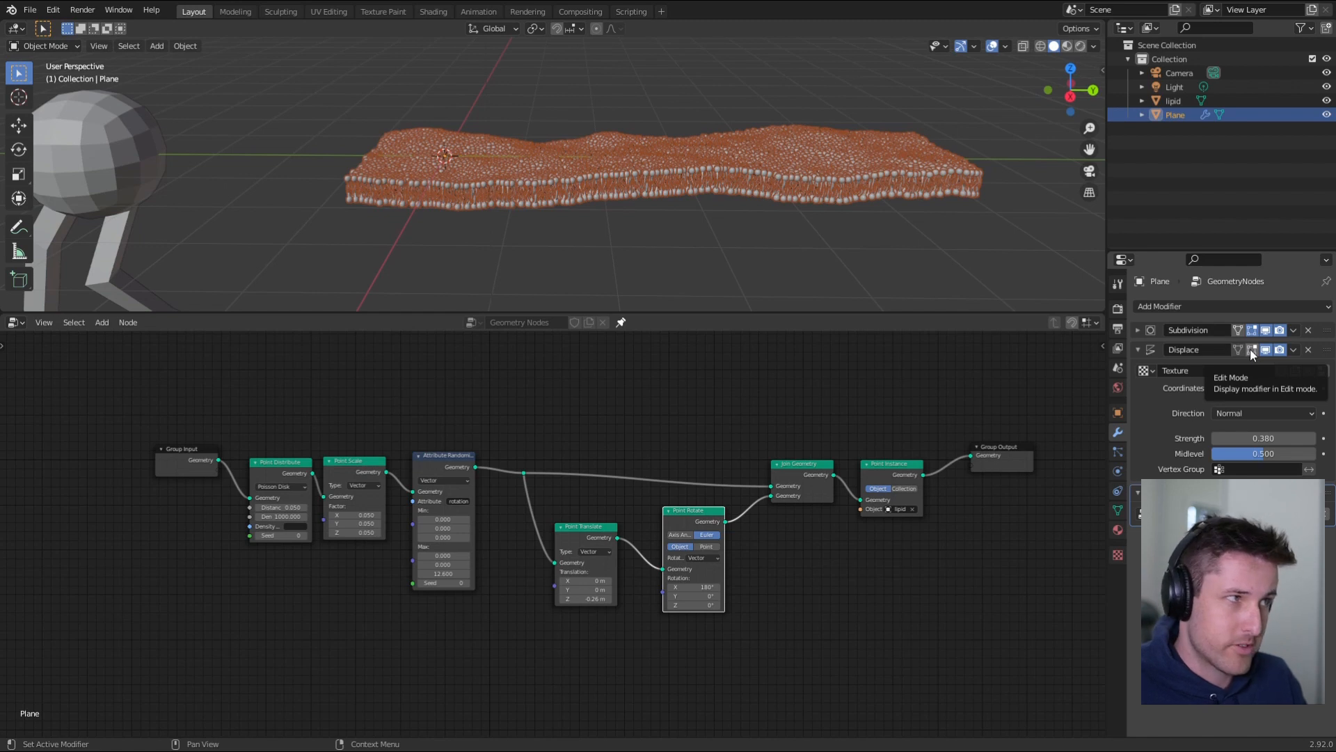
{"action": "key", "text": "Tab"}
{"action": "key", "text": "Tab"}
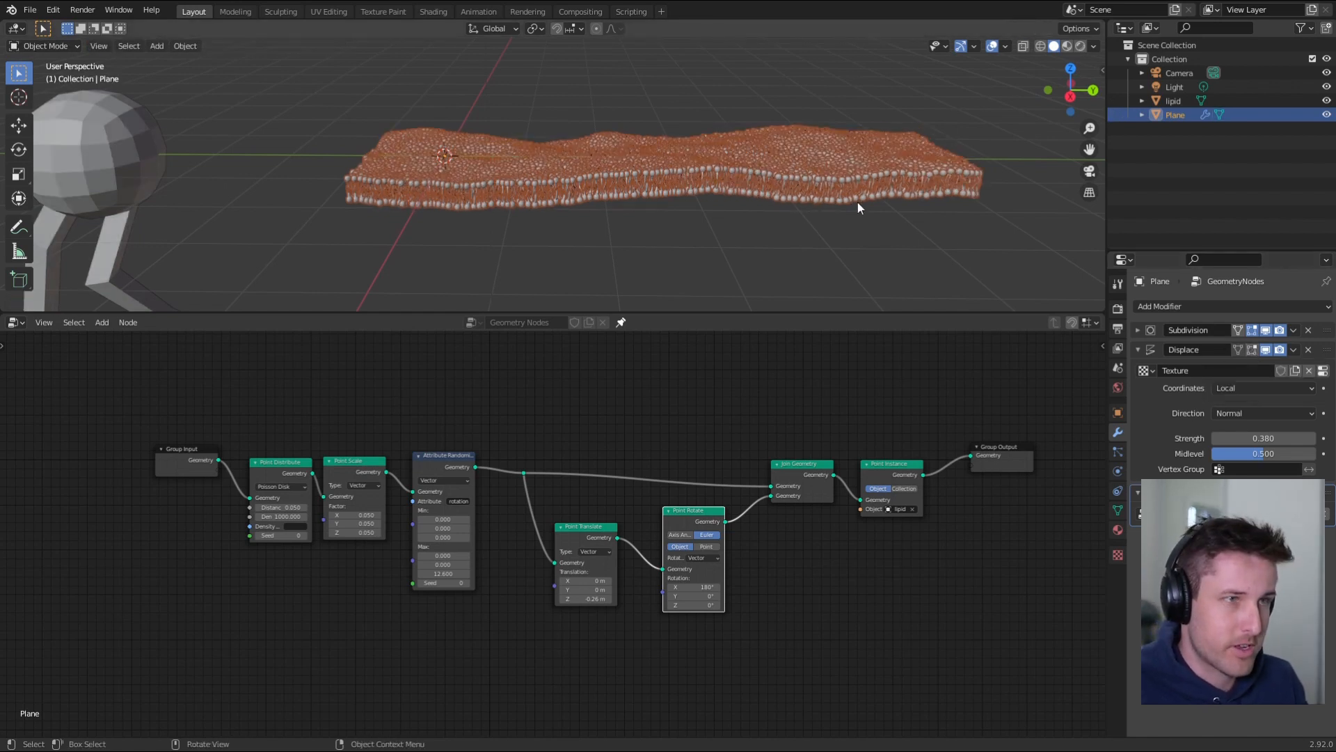
{"action": "key", "text": "Tab"}
{"action": "key", "text": "Tab"}
{"action": "key", "text": "Tab"}
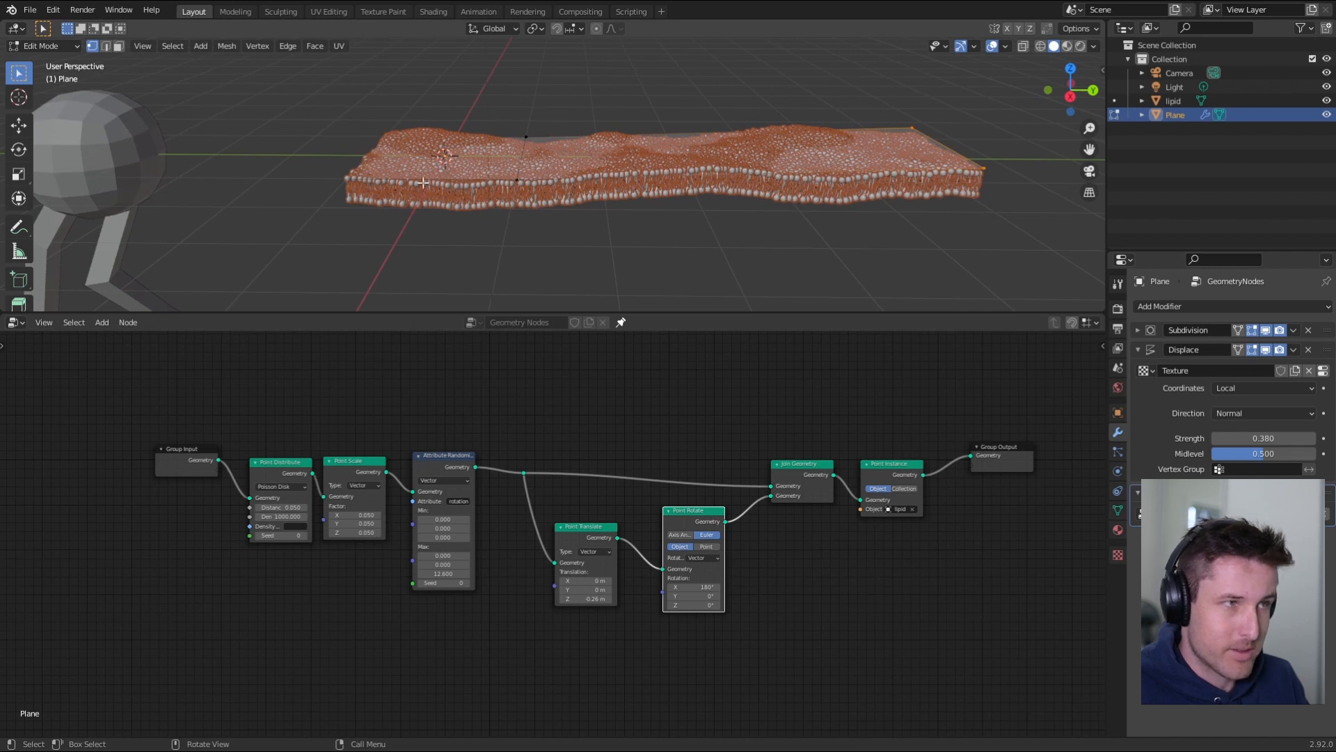
- Select the plane's long front edge and extrude it outward along X with the Z axis locked to widen the membrane
{"action": "middle_click_drag", "start_coordinate": [863, 200], "coordinate": [863, 185]}
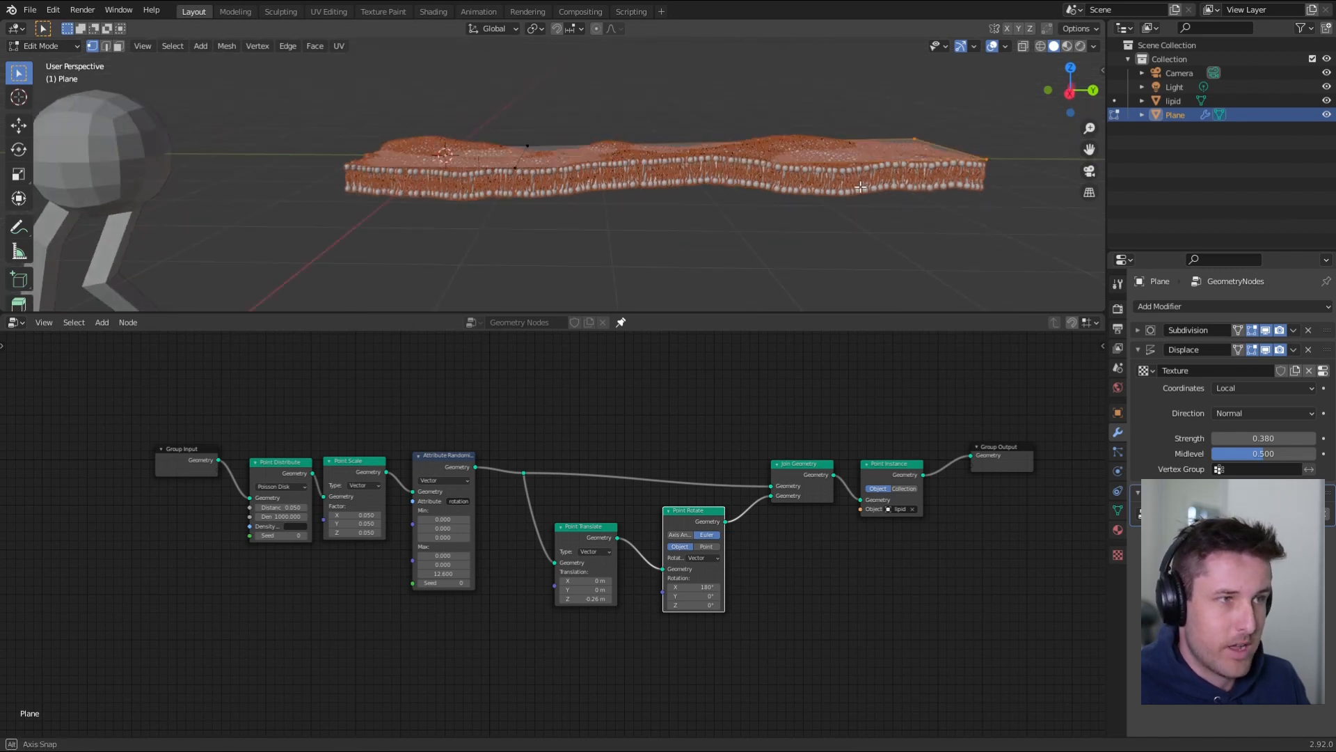
{"action": "middle_click_drag", "start_coordinate": [773, 166], "coordinate": [602, 157]}
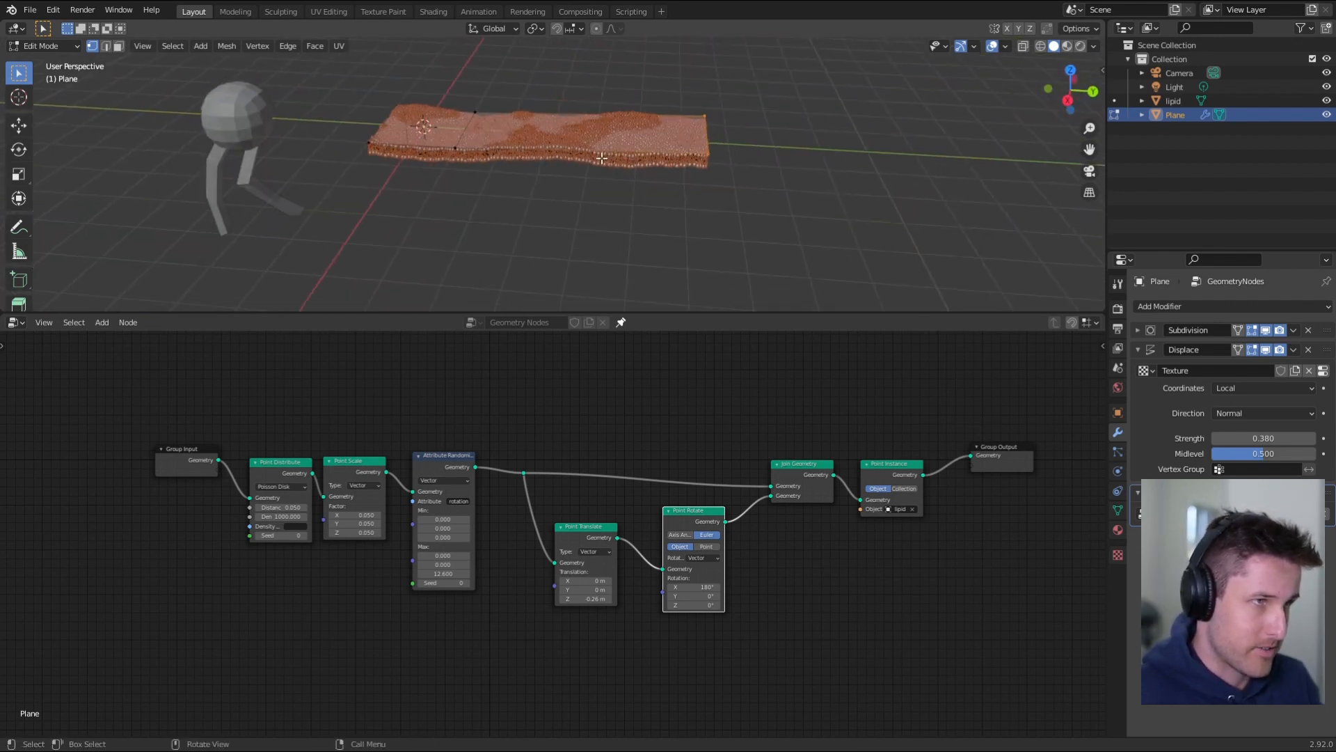
{"action": "scroll", "coordinate": [602, 157], "scroll_direction": "up", "scroll_amount": 5}
{"action": "scroll", "coordinate": [606, 191], "scroll_direction": "down", "scroll_amount": 3}
{"action": "left_click_drag", "start_coordinate": [250, 132], "coordinate": [856, 229]}
{"action": "key", "text": "g"}
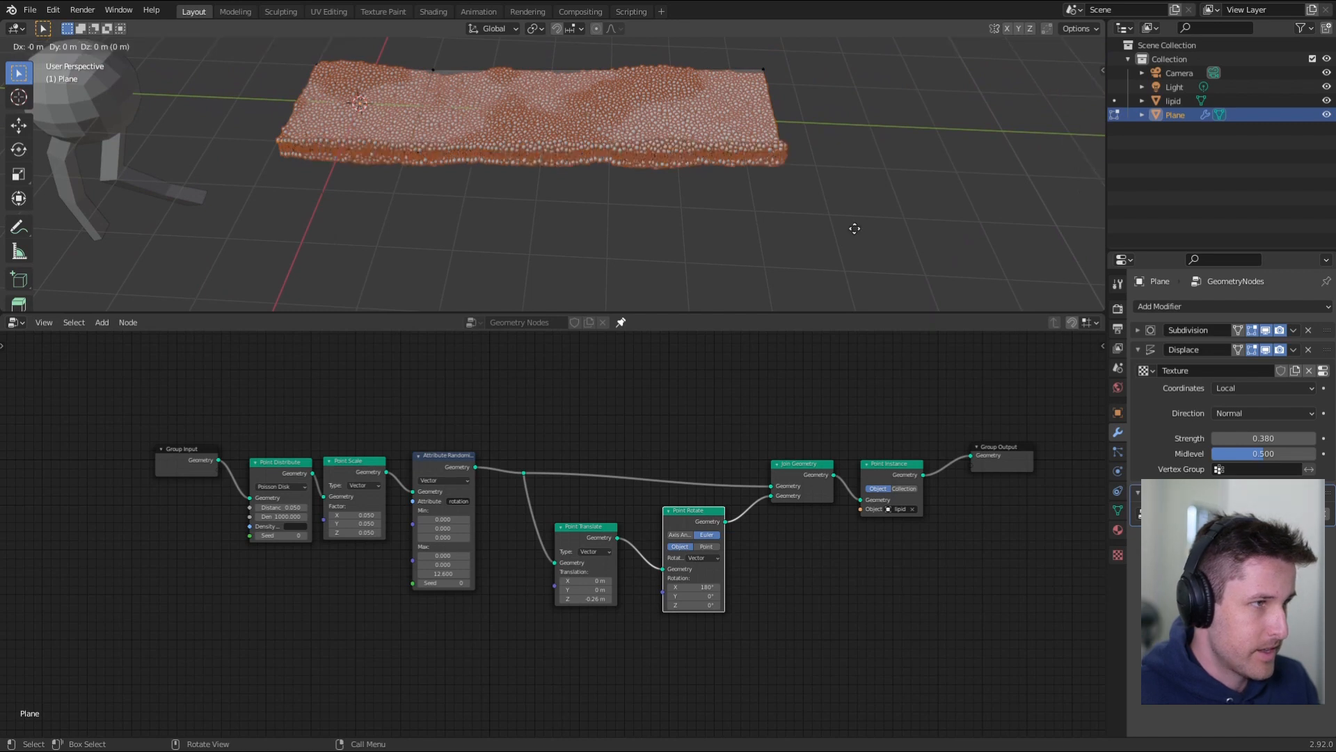
{"action": "key", "text": "shift+z"}
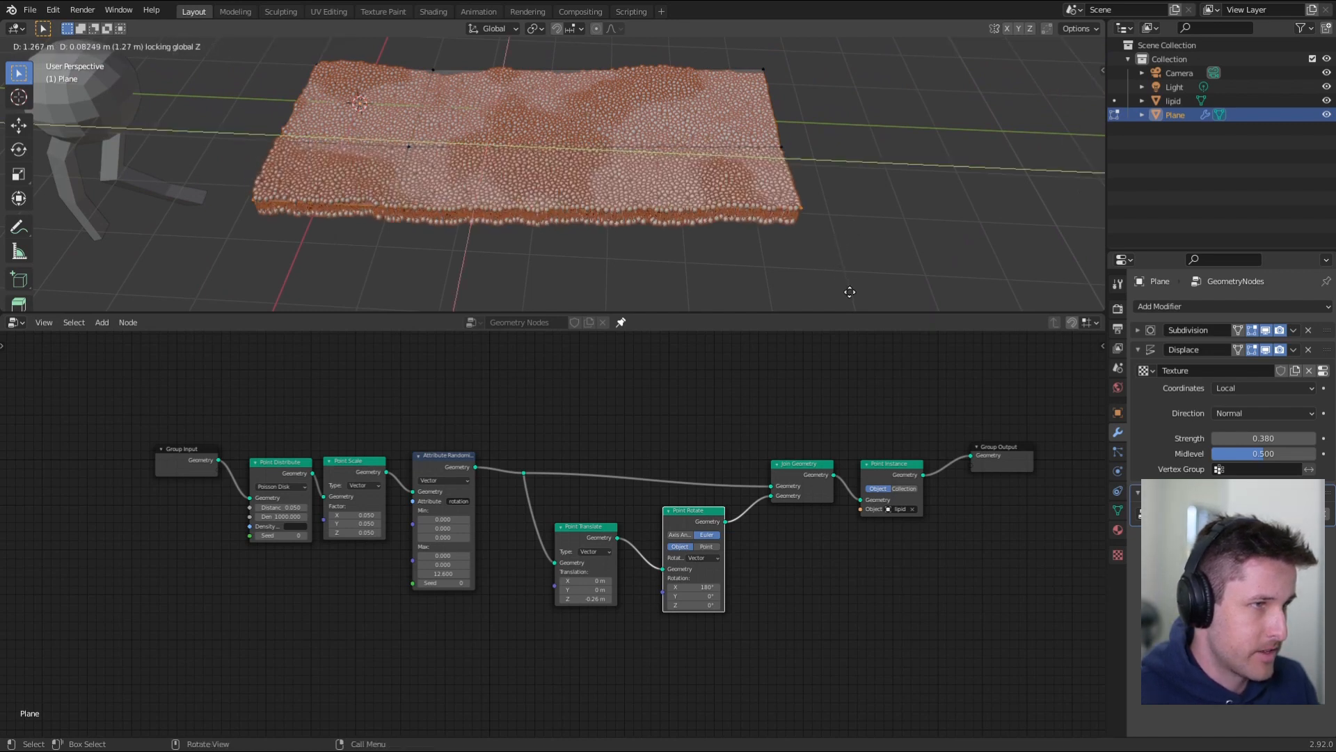
- Extrude the plane's front edge about 2.2 m outward along X and leave edit mode
{"action": "left_click", "coordinate": [780, 159]}
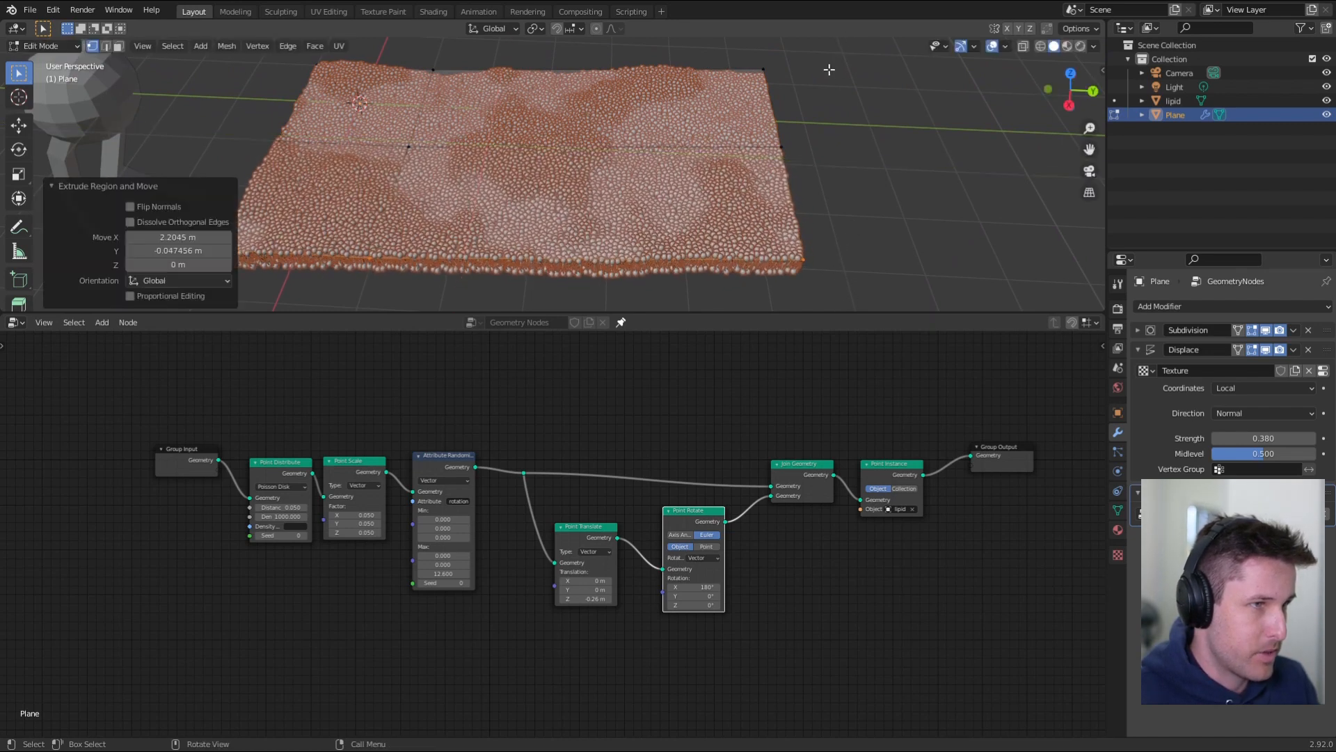
{"action": "middle_click_drag", "start_coordinate": [758, 156], "coordinate": [744, 158]}
{"action": "key", "text": "Tab"}
{"action": "scroll", "coordinate": [703, 160], "scroll_direction": "down", "scroll_amount": 4}
{"action": "scroll", "coordinate": [661, 155], "scroll_direction": "up", "scroll_amount": 5}
{"action": "middle_click_drag", "start_coordinate": [646, 138], "coordinate": [685, 103]}
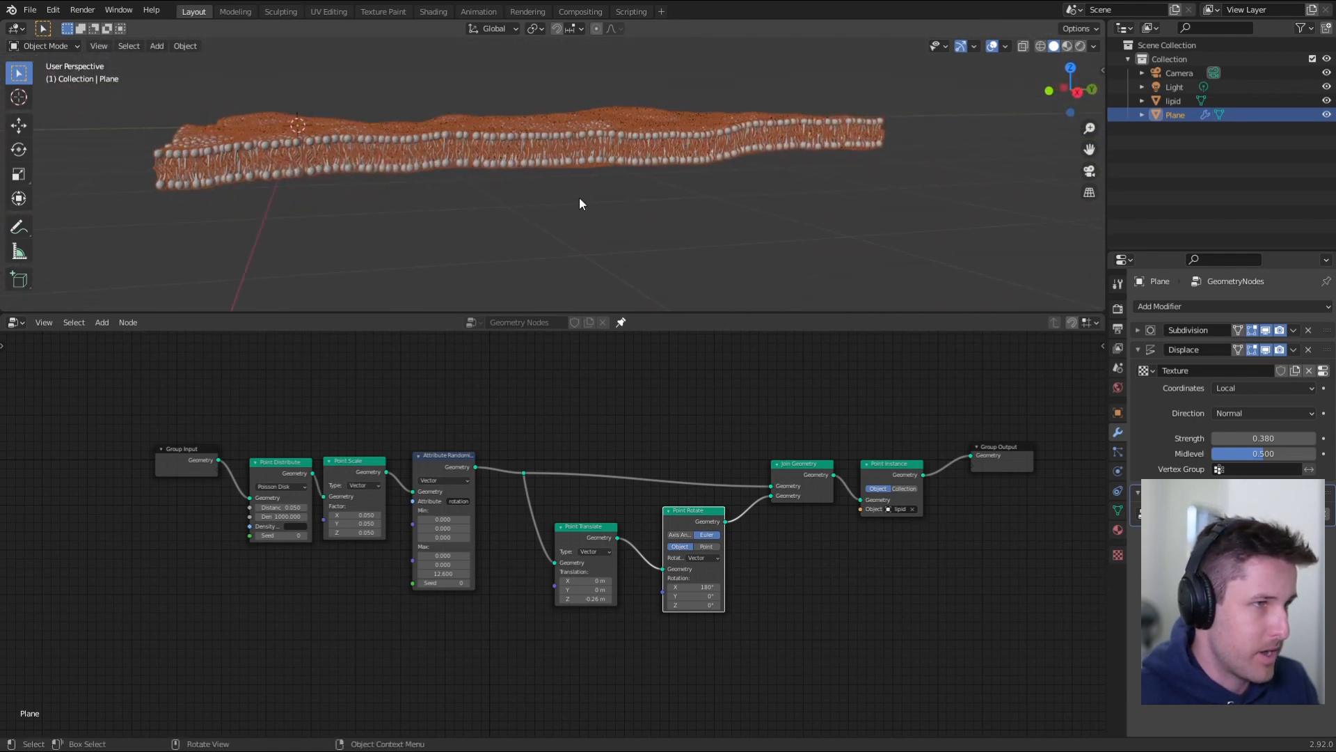
- Apply smooth shading to the lipid object used for the membrane instances
{"action": "key", "text": "z"}
{"action": "left_click", "coordinate": [592, 126]}
{"action": "middle_click_drag", "start_coordinate": [689, 174], "coordinate": [794, 180], "text": "shift"}
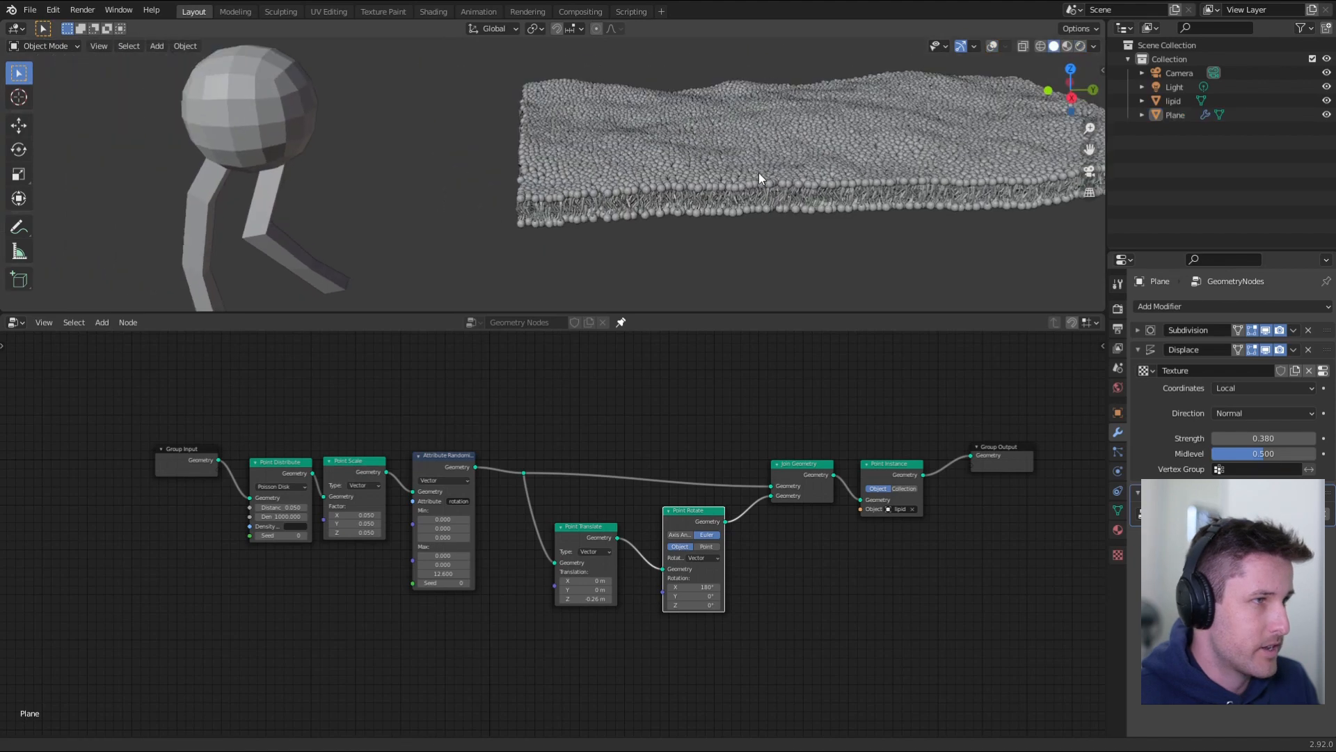
{"action": "left_click", "coordinate": [282, 149]}
{"action": "key", "text": "alt+shift+z"}
{"action": "right_click", "coordinate": [289, 135]}
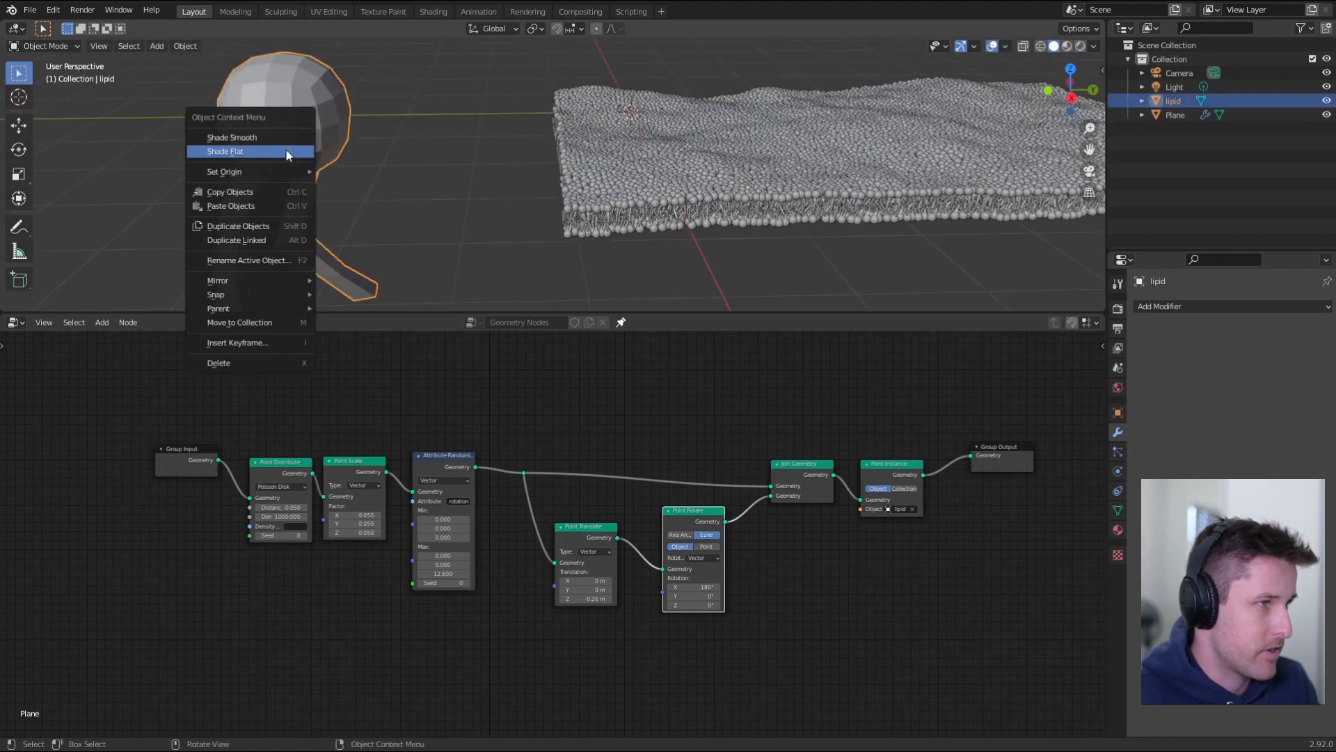
{"action": "left_click", "coordinate": [290, 135]}
{"action": "scroll", "coordinate": [675, 209], "scroll_direction": "up", "scroll_amount": 10}
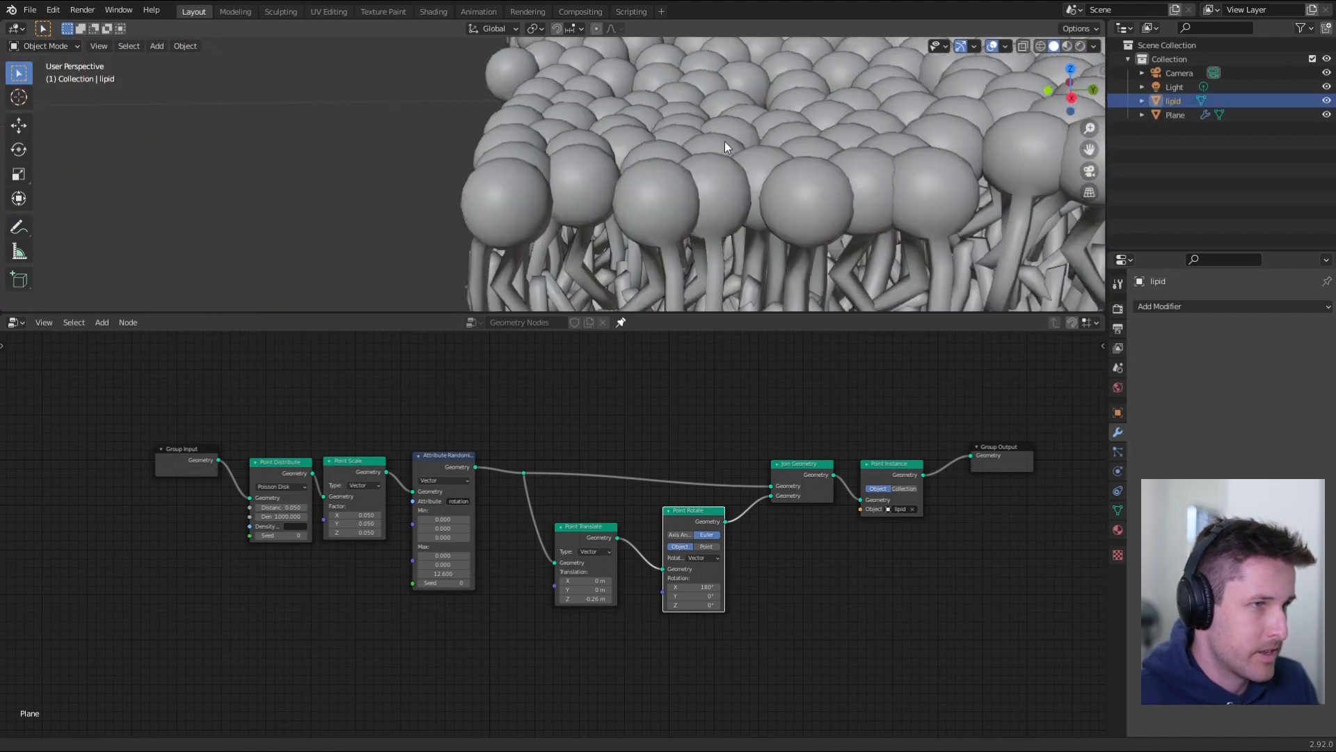
{"action": "scroll", "coordinate": [703, 127], "scroll_direction": "down", "scroll_amount": 10}
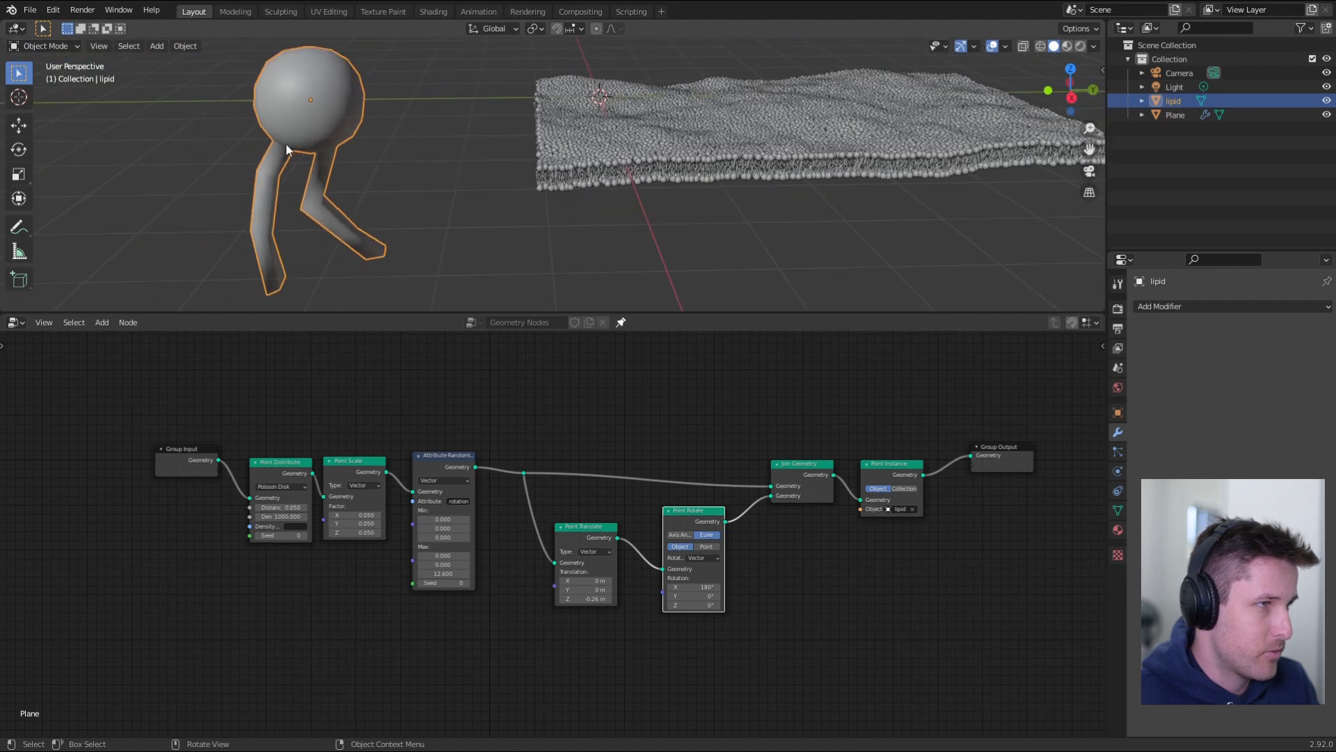
- Add a level 2 Subdivision modifier to the lipid object
{"action": "key", "text": "ctrl+2"}
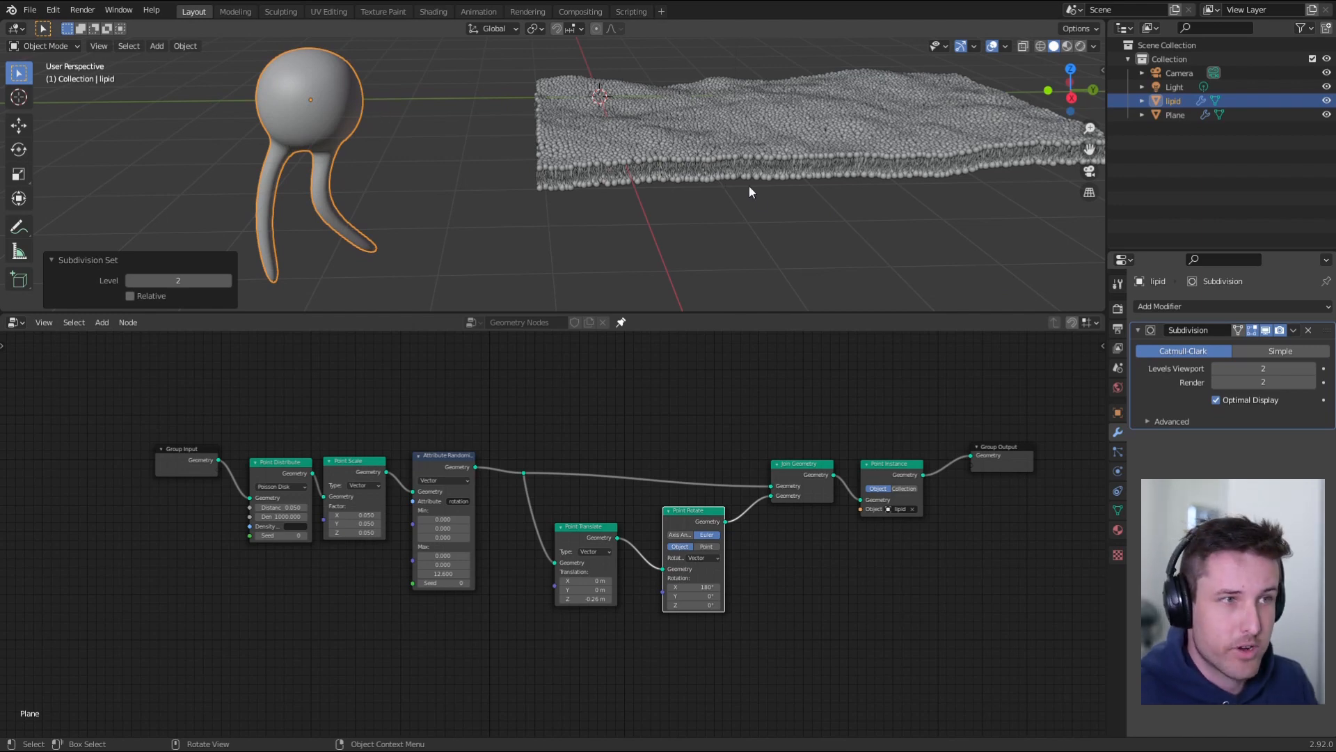
{"action": "scroll", "coordinate": [725, 178], "scroll_direction": "up", "scroll_amount": 6}
{"action": "scroll", "coordinate": [578, 185], "scroll_direction": "down", "scroll_amount": 4}
{"action": "key", "text": "z"}
{"action": "left_click", "coordinate": [623, 106]}
{"action": "left_click", "coordinate": [676, 199]}
{"action": "key", "text": "shift+alt+z"}
{"action": "mouse_move", "coordinate": [678, 199]}
{"action": "middle_mouse_down"}
{"action": "mouse_move", "coordinate": [747, 184]}
{"action": "mouse_move", "coordinate": [589, 182]}
{"action": "mouse_move", "coordinate": [624, 207]}
{"action": "mouse_move", "coordinate": [622, 227]}
{"action": "middle_mouse_up"}
{"action": "scroll", "coordinate": [624, 208], "scroll_direction": "down", "scroll_amount": 6}
{"action": "key", "text": "z"}
{"action": "left_click", "coordinate": [714, 228]}
{"action": "key", "text": "shift+alt+z"}
- Delete the extruded front and side vertices of the plane in edit mode, keeping only the original patch around the origin
{"action": "key", "text": "Tab"}
{"action": "key", "text": "Tab"}
{"action": "left_click", "coordinate": [690, 204]}
{"action": "key", "text": "Tab"}
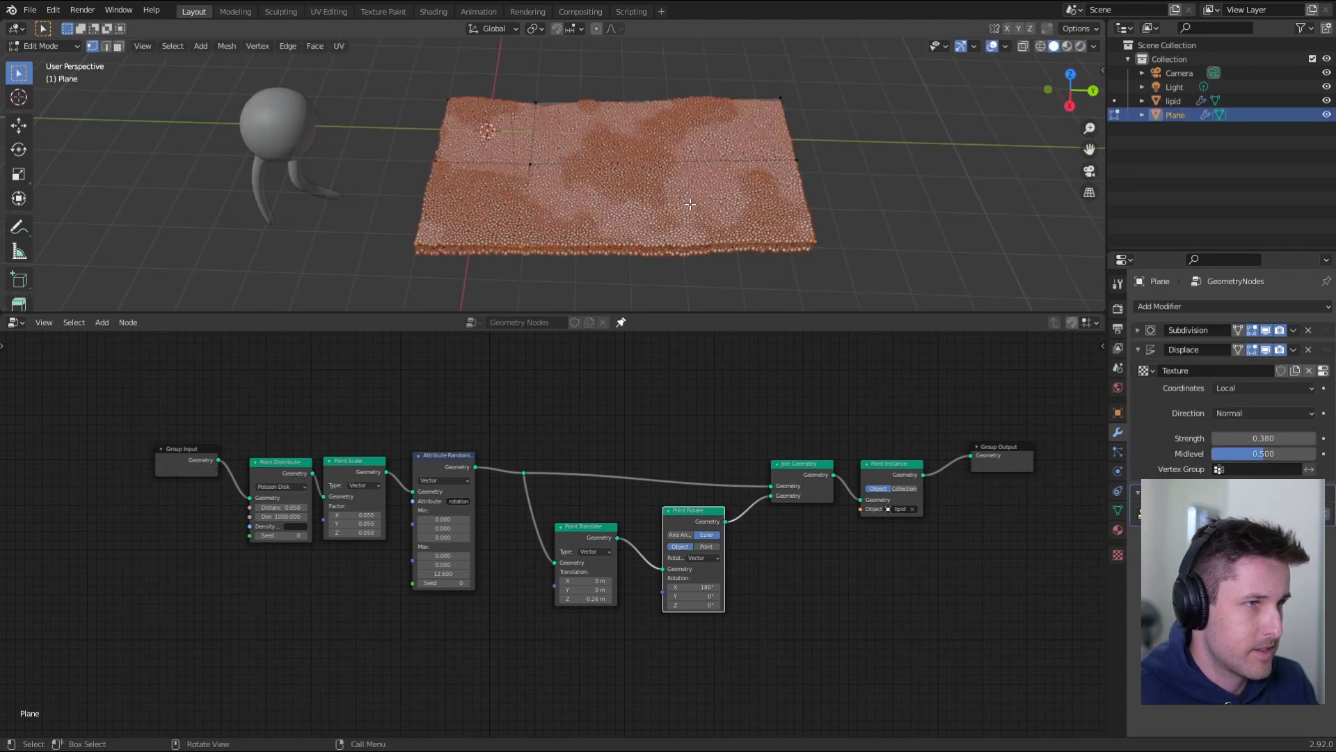
{"action": "left_click_drag", "start_coordinate": [387, 223], "coordinate": [939, 274]}
{"action": "key", "text": "x"}
{"action": "left_click", "coordinate": [932, 271]}
{"action": "left_click_drag", "start_coordinate": [754, 71], "coordinate": [862, 196]}
{"action": "key", "text": "x"}
{"action": "left_click", "coordinate": [862, 196]}
{"action": "key", "text": "Tab"}
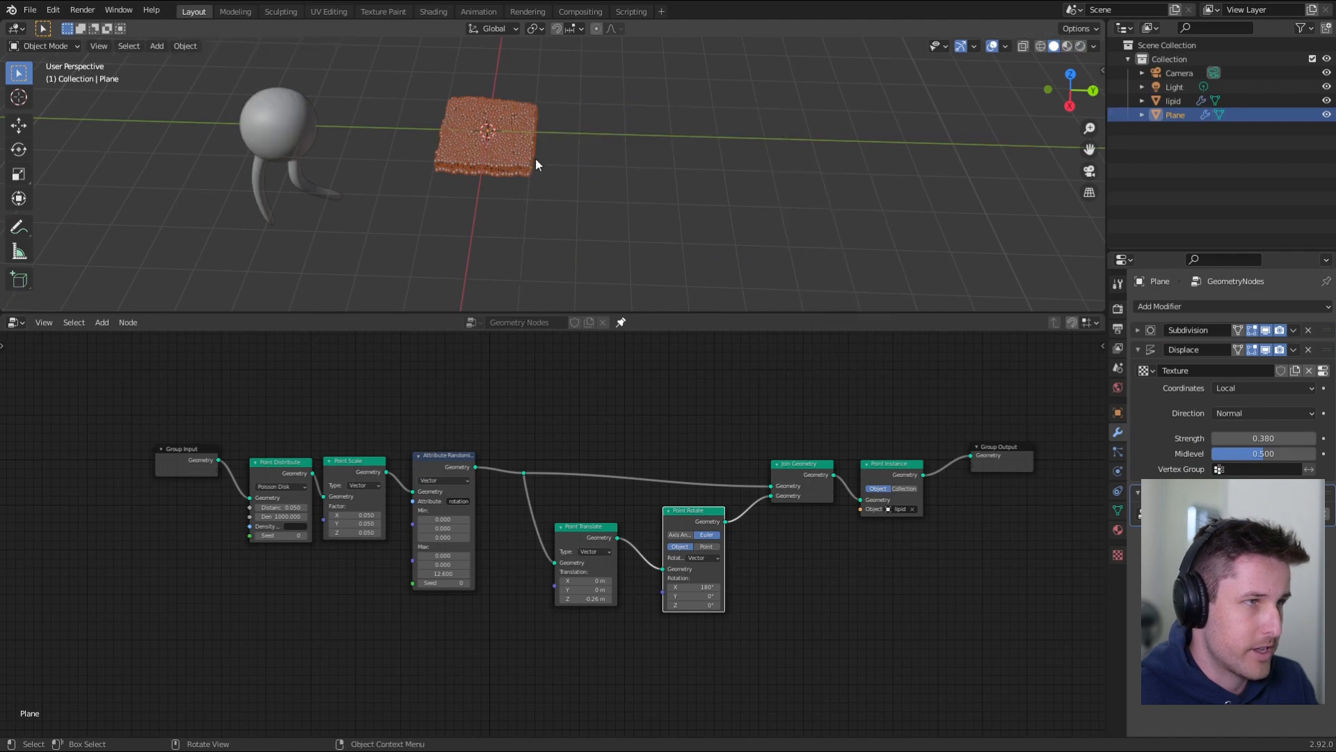
- Frame the membrane patch, enlarge the 3D viewport over the node editor and deselect the plane
{"action": "scroll", "coordinate": [537, 154], "scroll_direction": "up", "scroll_amount": 4}
{"action": "middle_click_drag", "start_coordinate": [540, 164], "coordinate": [671, 212], "text": "shift"}
{"action": "key", "text": "KP_Decimal"}
{"action": "scroll", "coordinate": [698, 190], "scroll_direction": "down", "scroll_amount": 12}
{"action": "scroll", "coordinate": [689, 199], "scroll_direction": "down", "scroll_amount": 1}
{"action": "left_click_drag", "start_coordinate": [681, 312], "coordinate": [684, 458]}
{"action": "left_click", "coordinate": [691, 405]}
{"action": "middle_click_drag", "start_coordinate": [687, 320], "coordinate": [674, 228]}
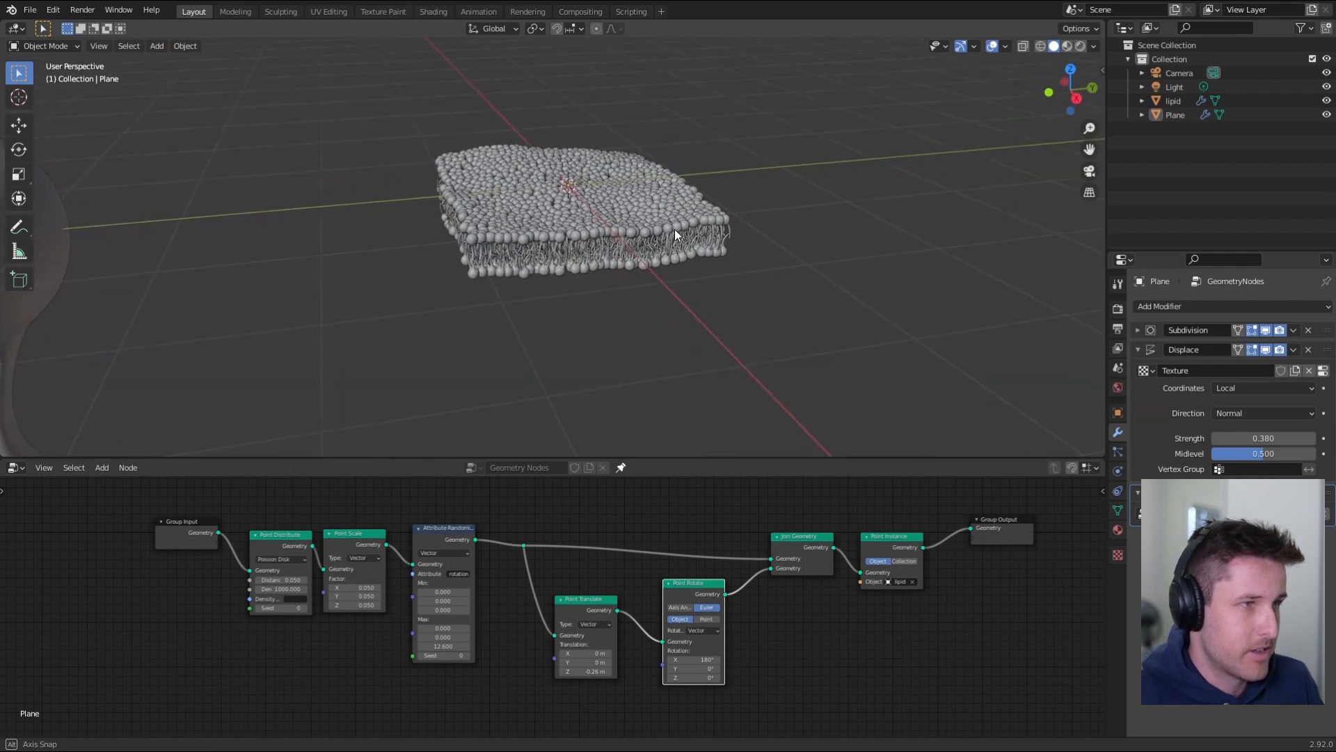
- Increase the plane's Displace strength and reduce its Clouds texture size to 0.54
{"action": "left_click_drag", "start_coordinate": [1263, 438], "coordinate": [1291, 438]}
{"action": "left_click_drag", "start_coordinate": [1263, 438], "coordinate": [1275, 437]}
{"action": "left_click", "coordinate": [1118, 554]}
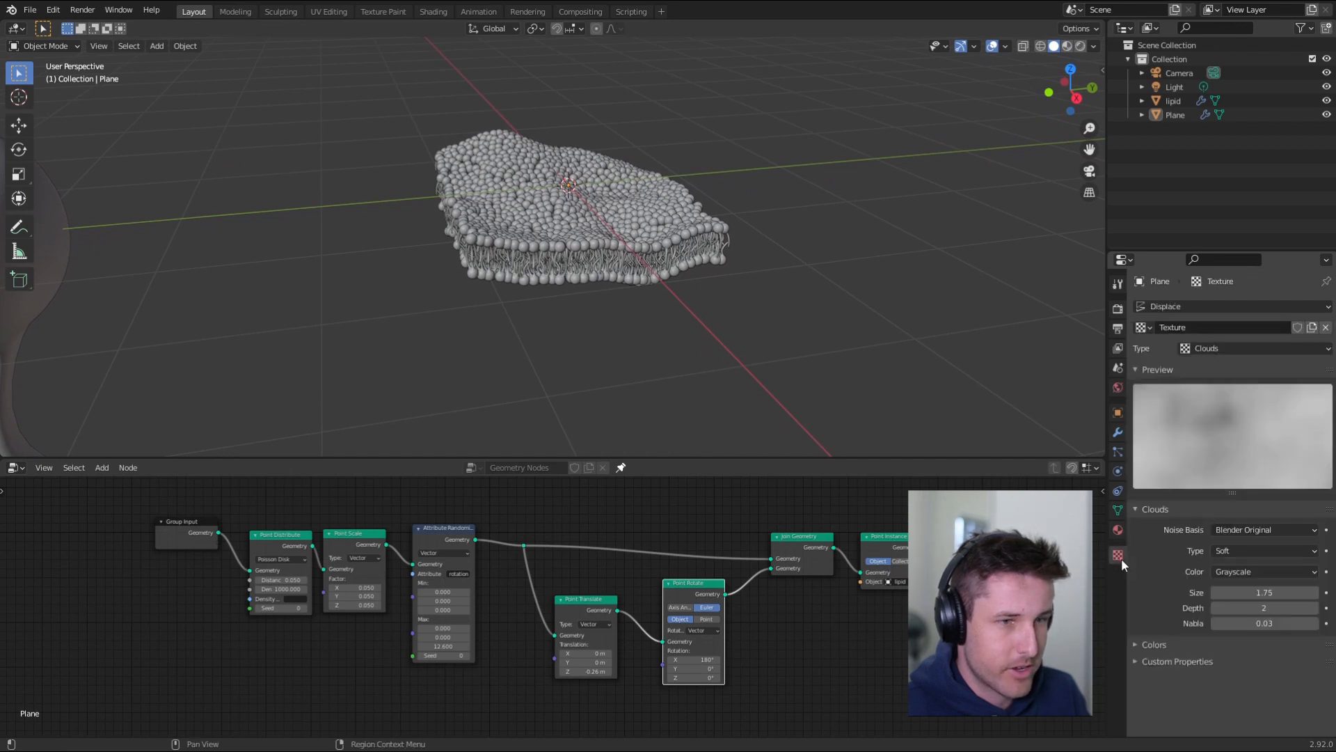
{"action": "left_click_drag", "start_coordinate": [1264, 592], "coordinate": [1244, 592]}
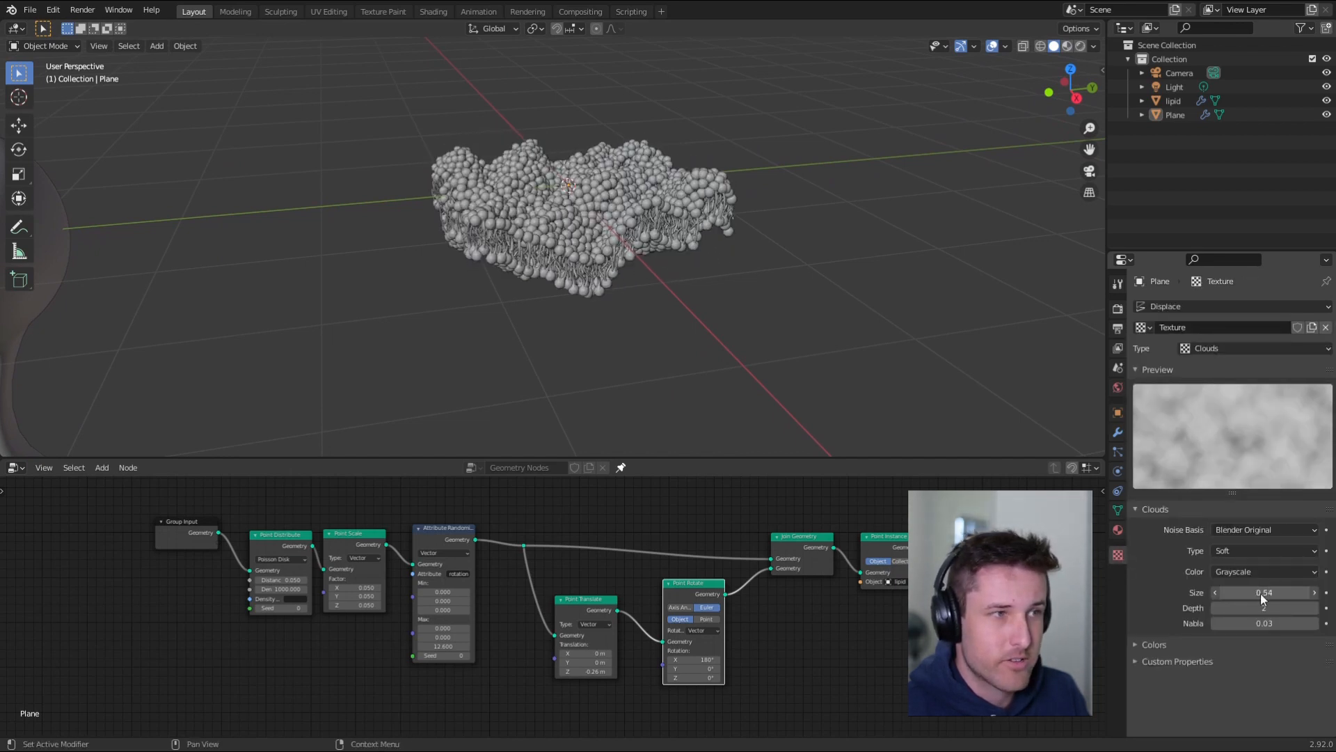
{"action": "middle_click_drag", "start_coordinate": [546, 158], "coordinate": [543, 192]}
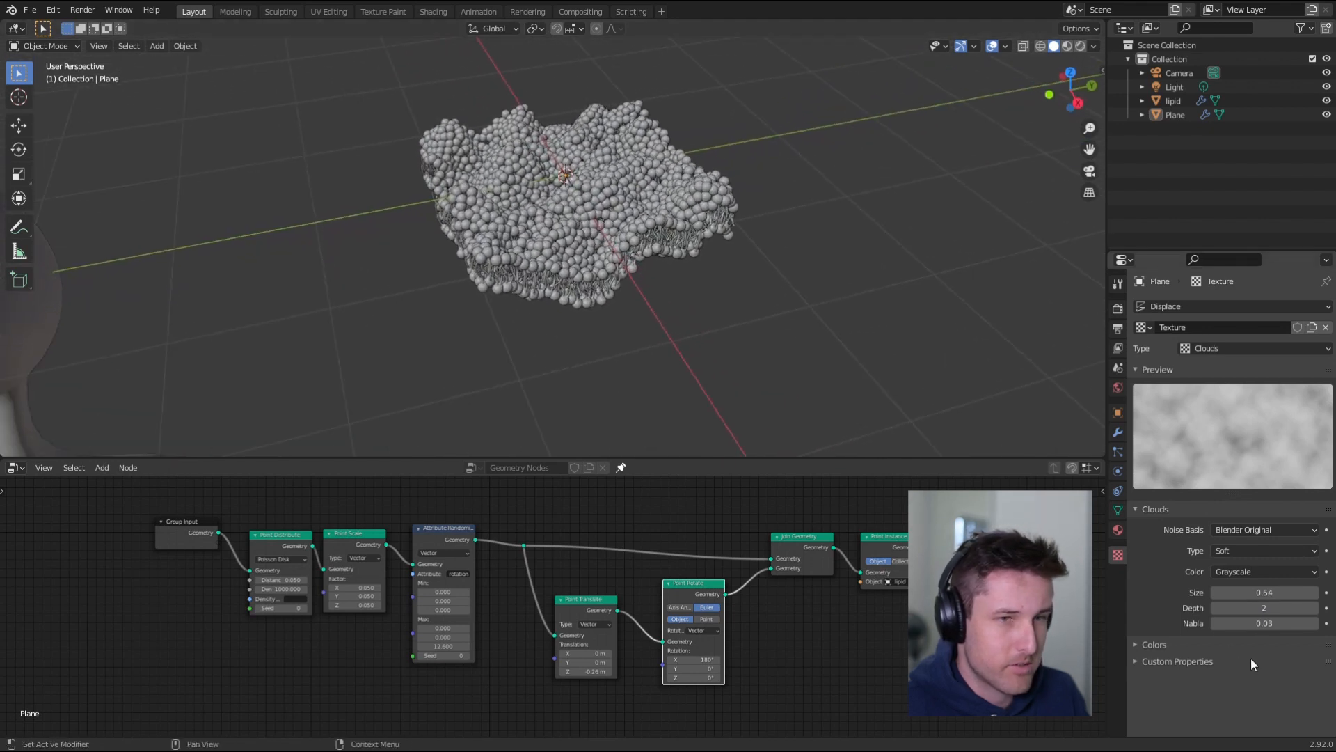
- Raise the Clouds texture size of the displacement to 20
{"action": "mouse_move", "coordinate": [1263, 592]}
{"action": "left_mouse_down"}
{"action": "mouse_move", "coordinate": [1299, 593]}
{"action": "mouse_move", "coordinate": [1253, 592]}
{"action": "mouse_move", "coordinate": [1265, 592]}
{"action": "left_mouse_up"}
{"action": "left_click", "coordinate": [1265, 593]}
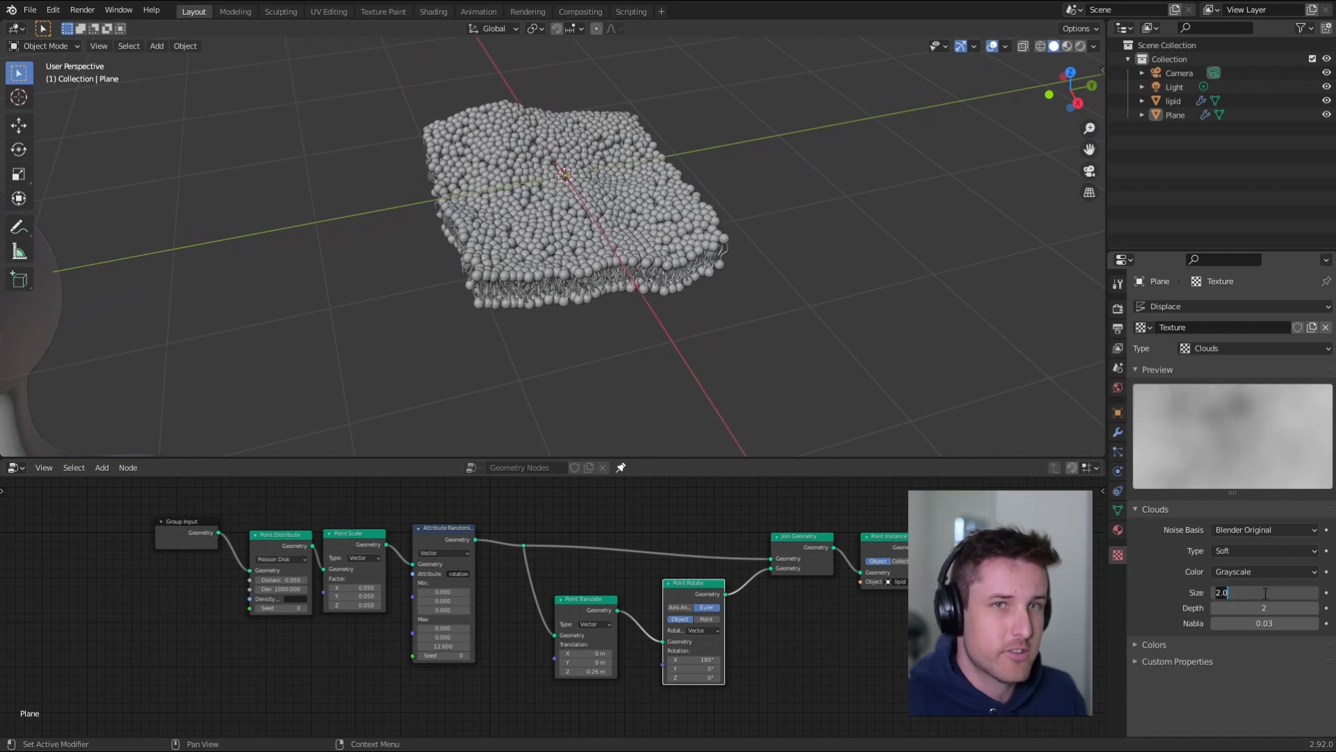
{"action": "type", "text": "20"}
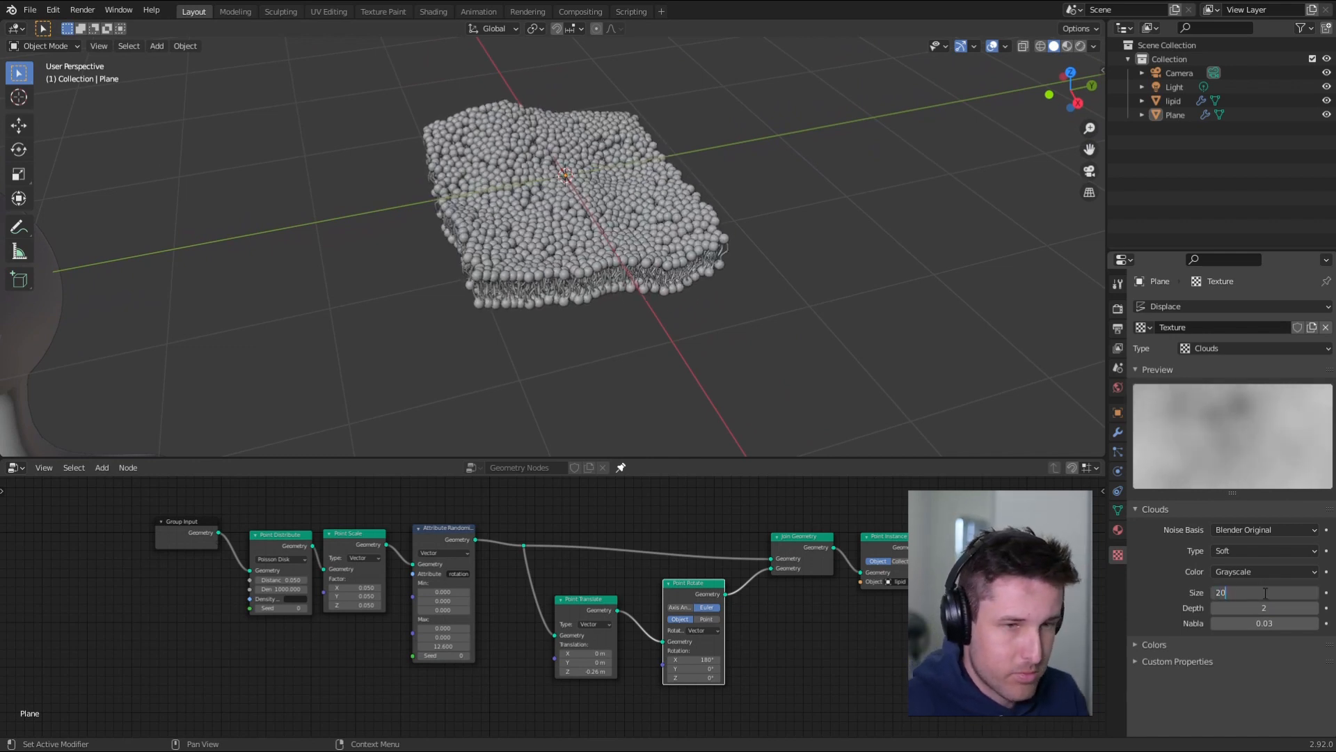
{"action": "key", "text": "Return"}
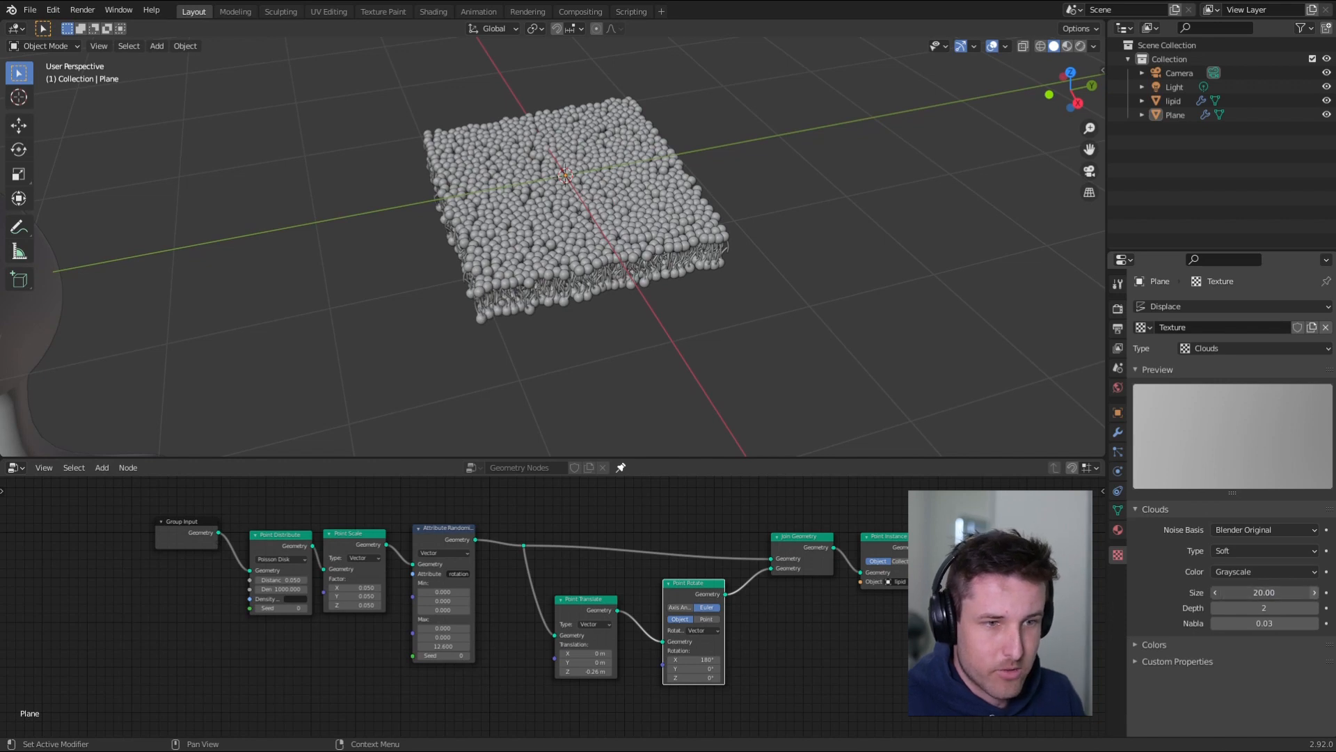
{"action": "middle_click_drag", "start_coordinate": [725, 277], "coordinate": [798, 331]}
- Set the Clouds texture size to 2.21 and the plane's Displace strength to 0.630
{"action": "left_click_drag", "start_coordinate": [1272, 591], "coordinate": [1183, 591]}
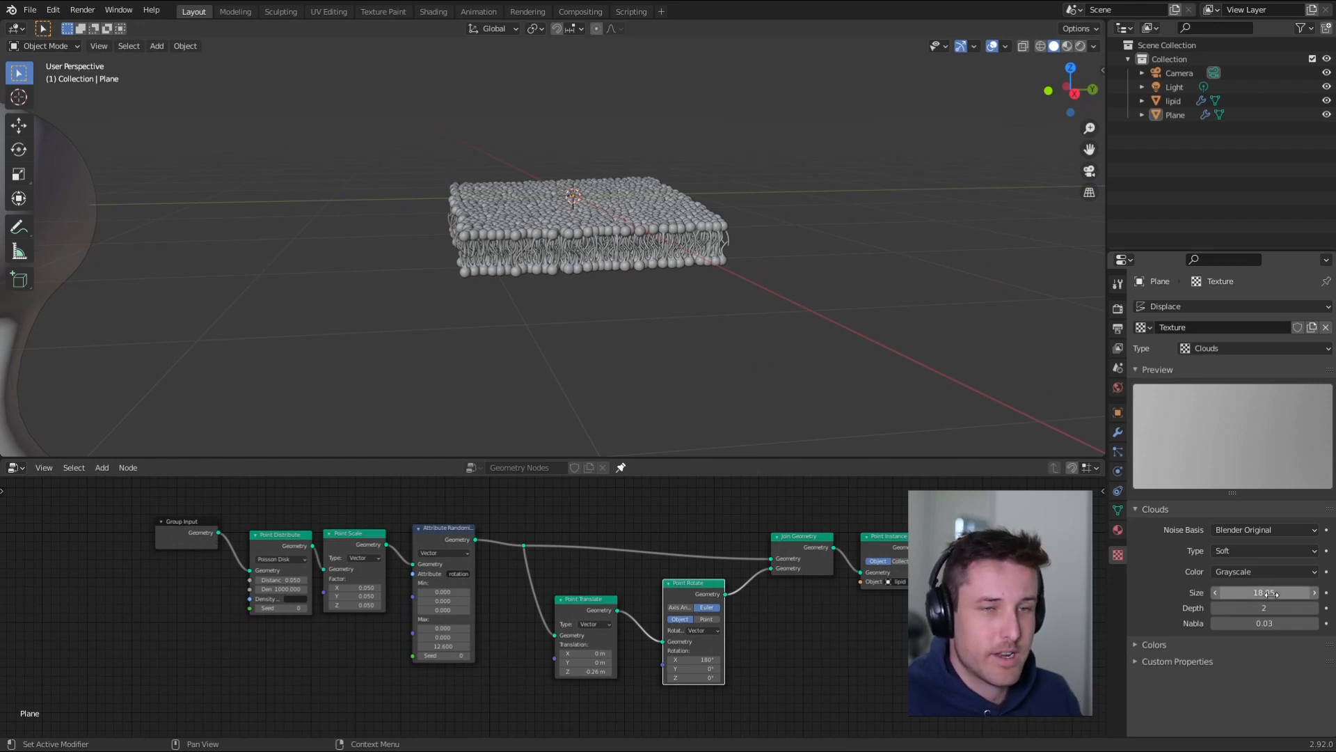
{"action": "mouse_move", "coordinate": [1270, 591]}
{"action": "left_mouse_down"}
{"action": "mouse_move", "coordinate": [1072, 591]}
{"action": "mouse_move", "coordinate": [1114, 592]}
{"action": "mouse_move", "coordinate": [1092, 591]}
{"action": "left_mouse_up"}
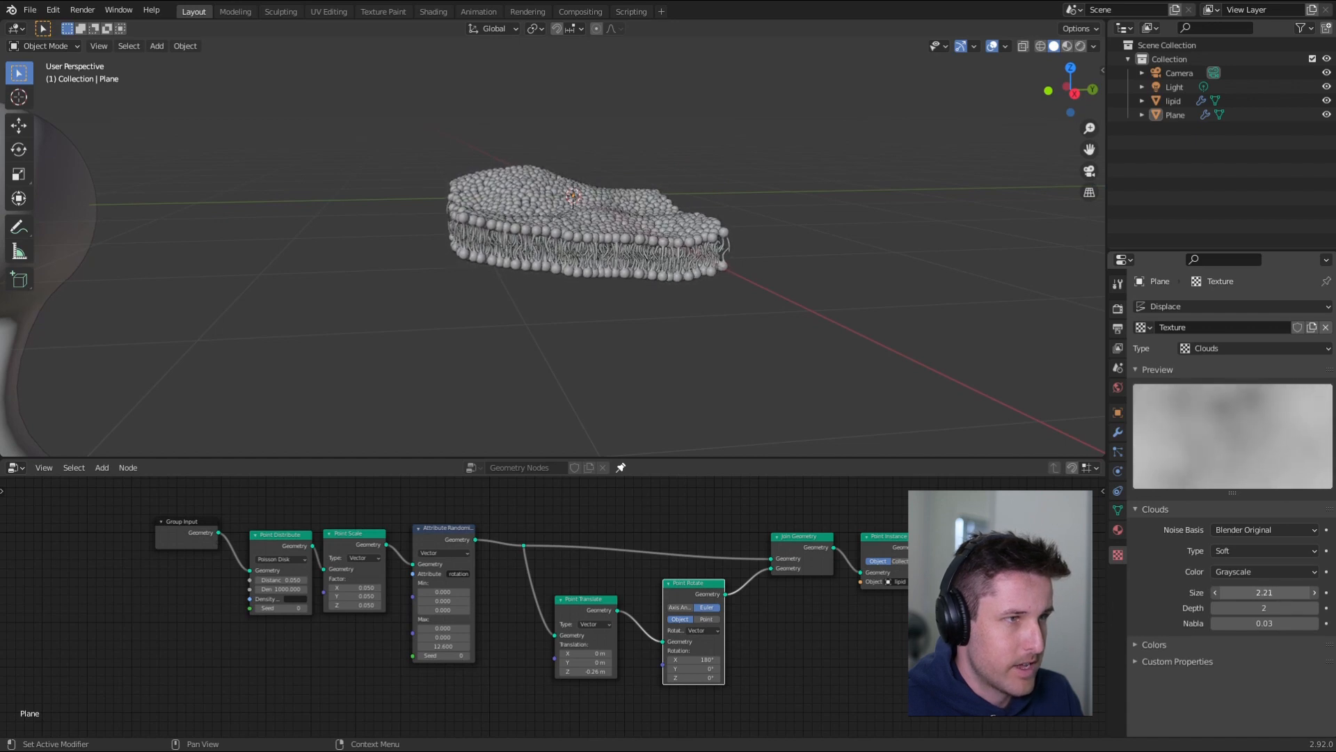
{"action": "left_click", "coordinate": [1117, 431]}
{"action": "left_click_drag", "start_coordinate": [1263, 437], "coordinate": [1221, 437]}
{"action": "scroll", "coordinate": [727, 146], "scroll_direction": "up", "scroll_amount": 4}
{"action": "middle_click_drag", "start_coordinate": [691, 158], "coordinate": [775, 152]}
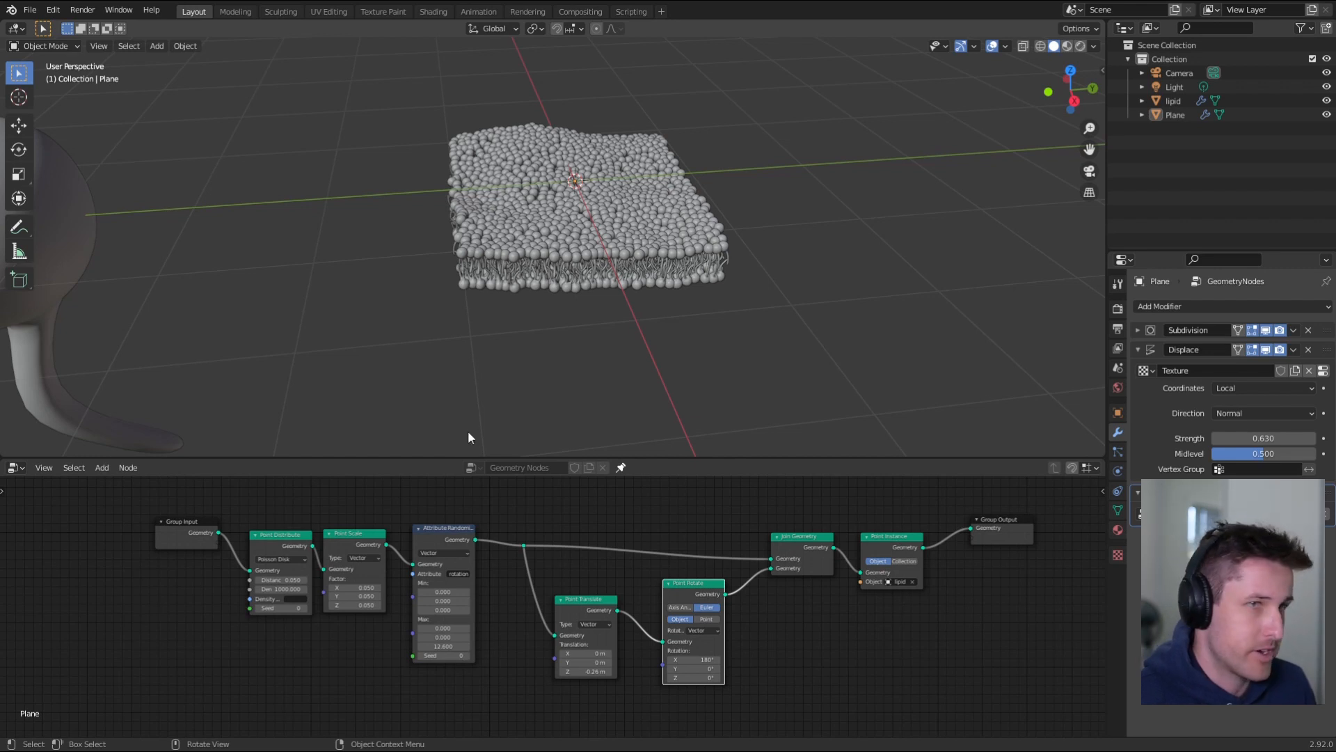
- Switch to ChimeraX and on to the browser, and look over the RCSB PDB entry for 6WZG
{"action": "key", "text": "alt+Tab"}
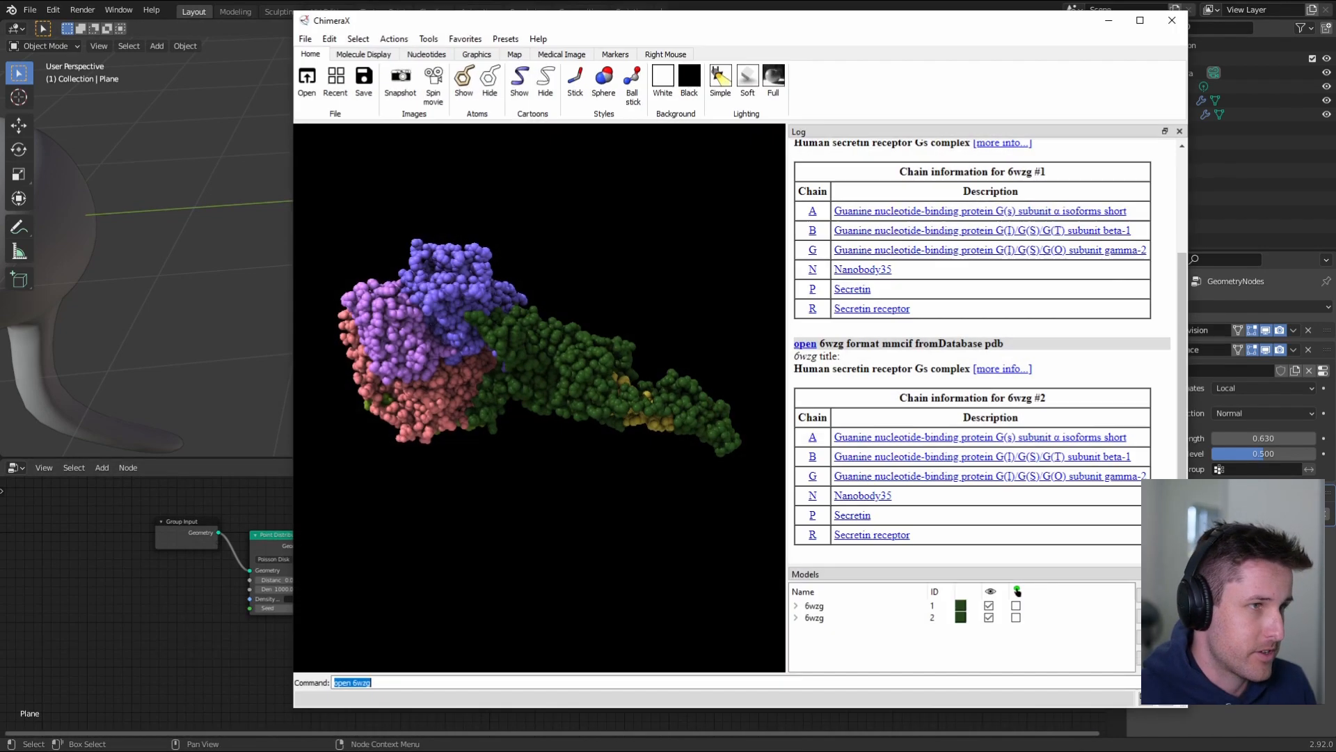
{"action": "left_click", "coordinate": [376, 683]}
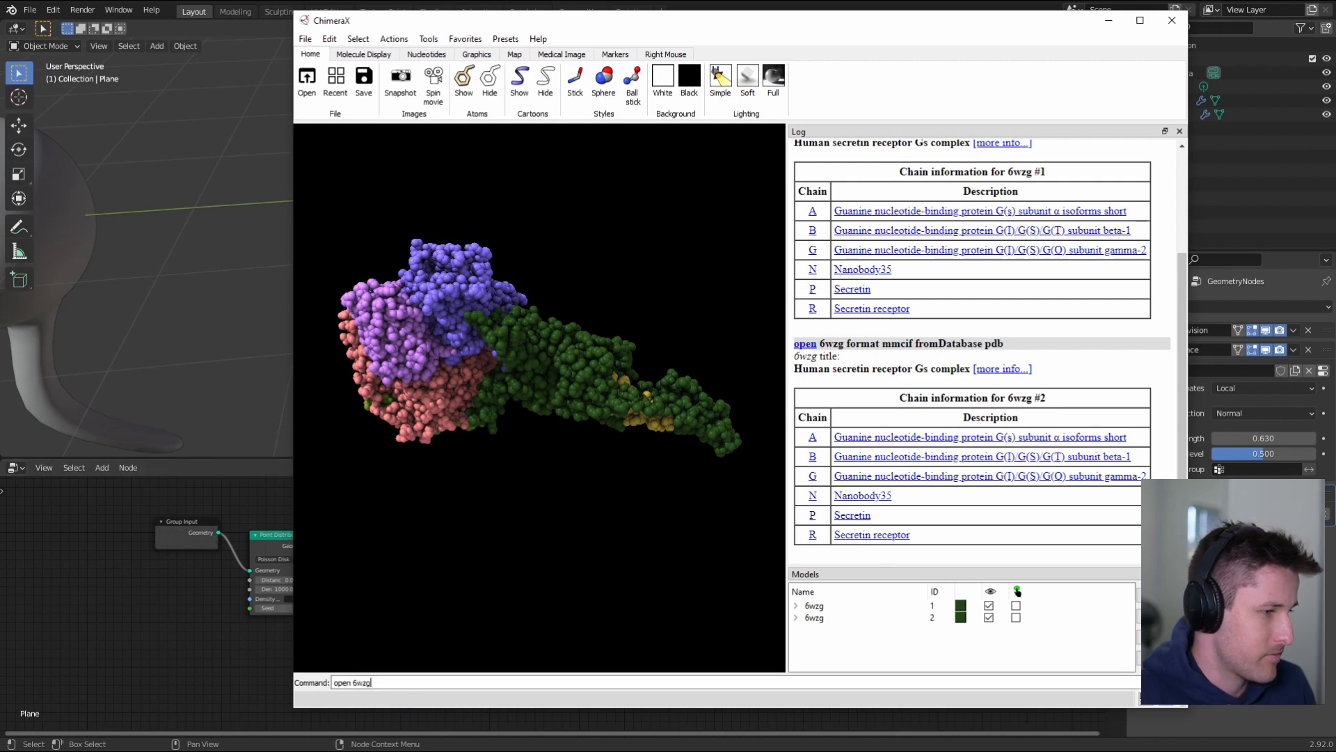
{"action": "key", "text": "alt+Tab"}
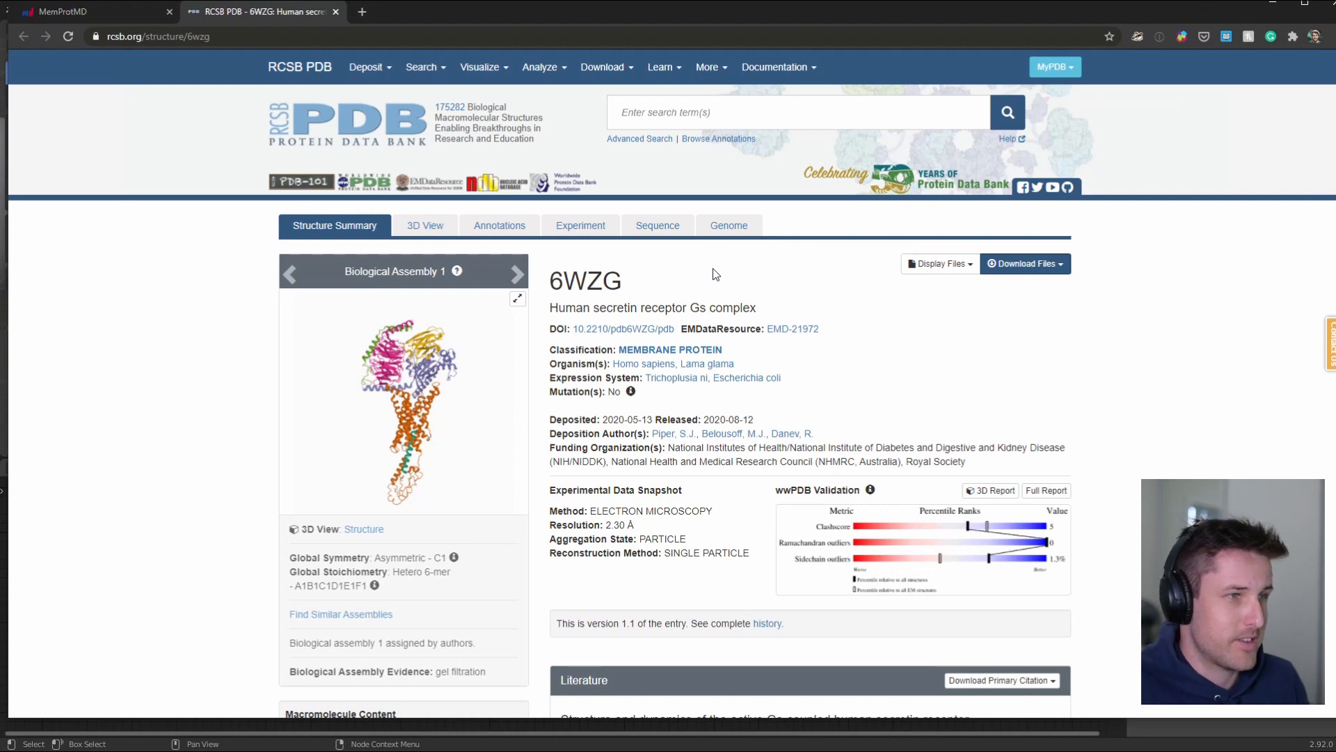
{"action": "scroll", "coordinate": [733, 315], "scroll_direction": "down", "scroll_amount": 4}
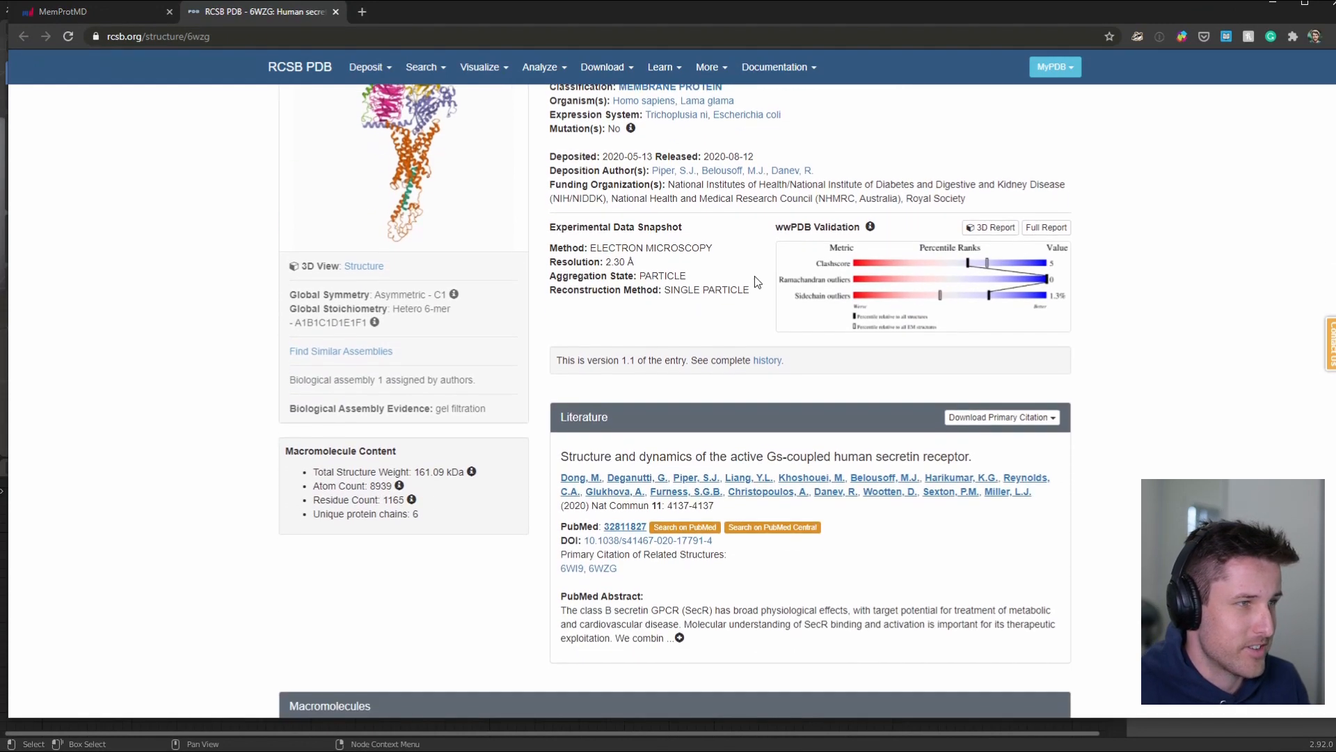
{"action": "scroll", "coordinate": [696, 379], "scroll_direction": "up", "scroll_amount": 4}
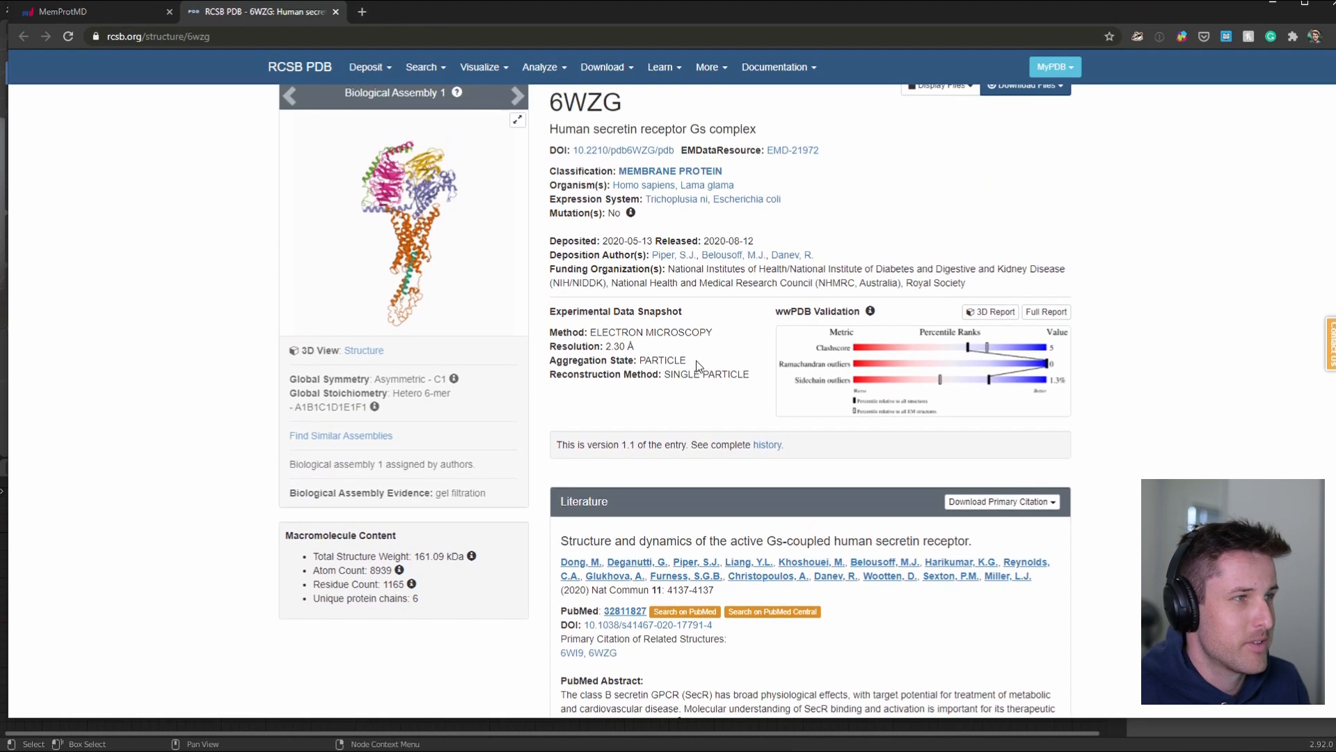
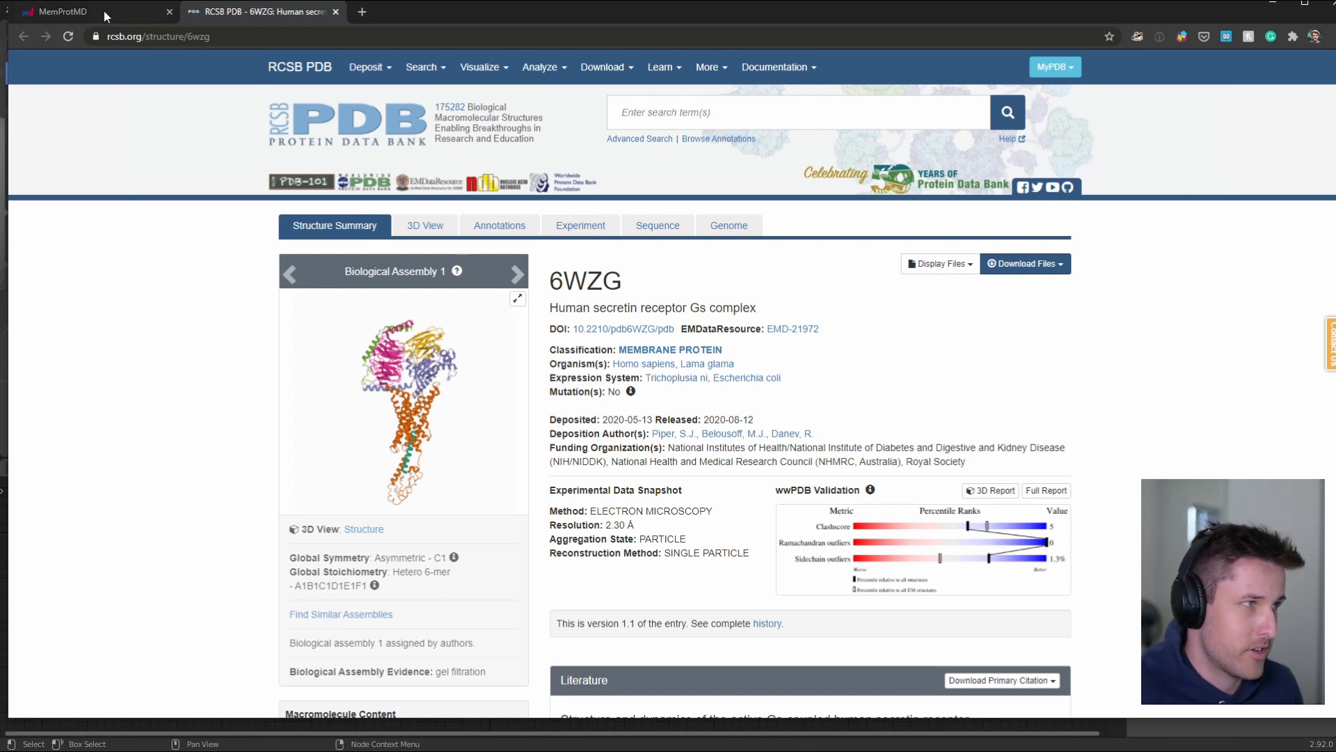
- Copy the ID 6WZG, search for it on MemProtMD and open the Human secretin receptor Gs complex entry
{"action": "left_click_drag", "start_coordinate": [653, 293], "coordinate": [553, 280]}
{"action": "key", "text": "ctrl+c"}
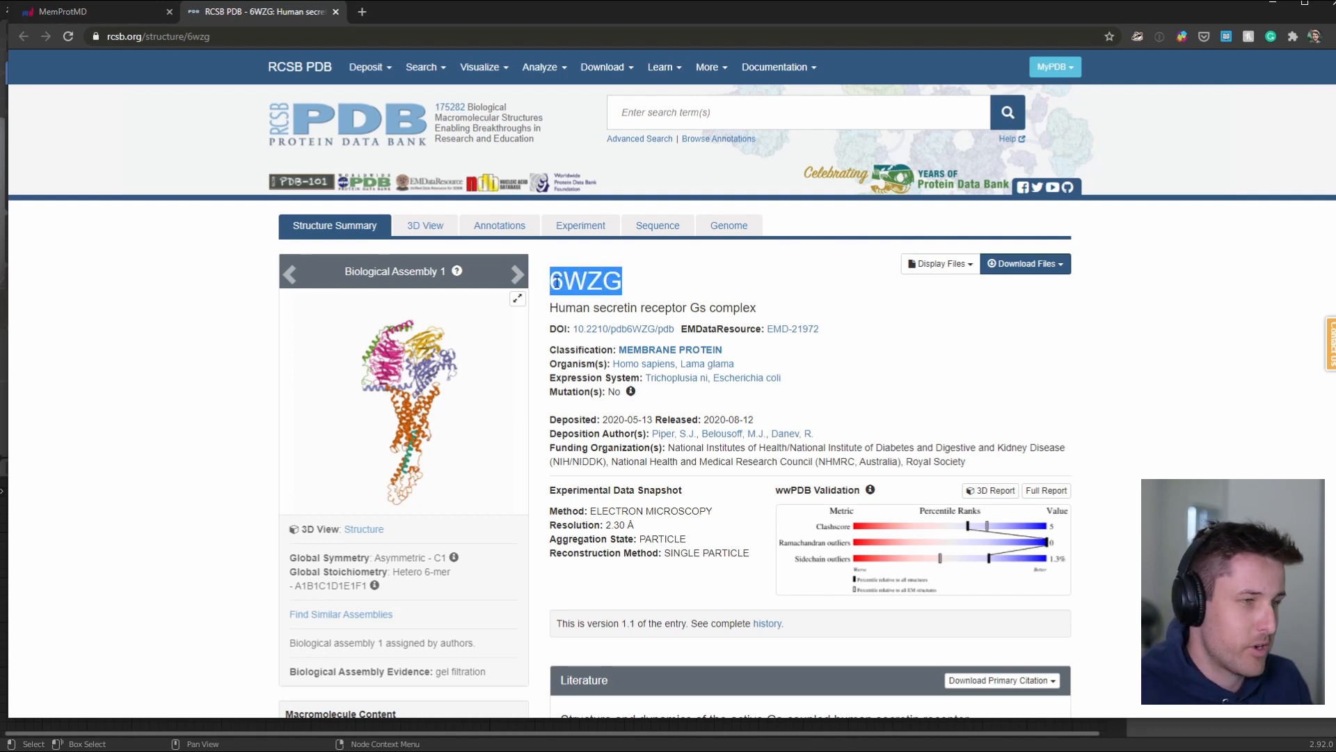
{"action": "left_click", "coordinate": [93, 10]}
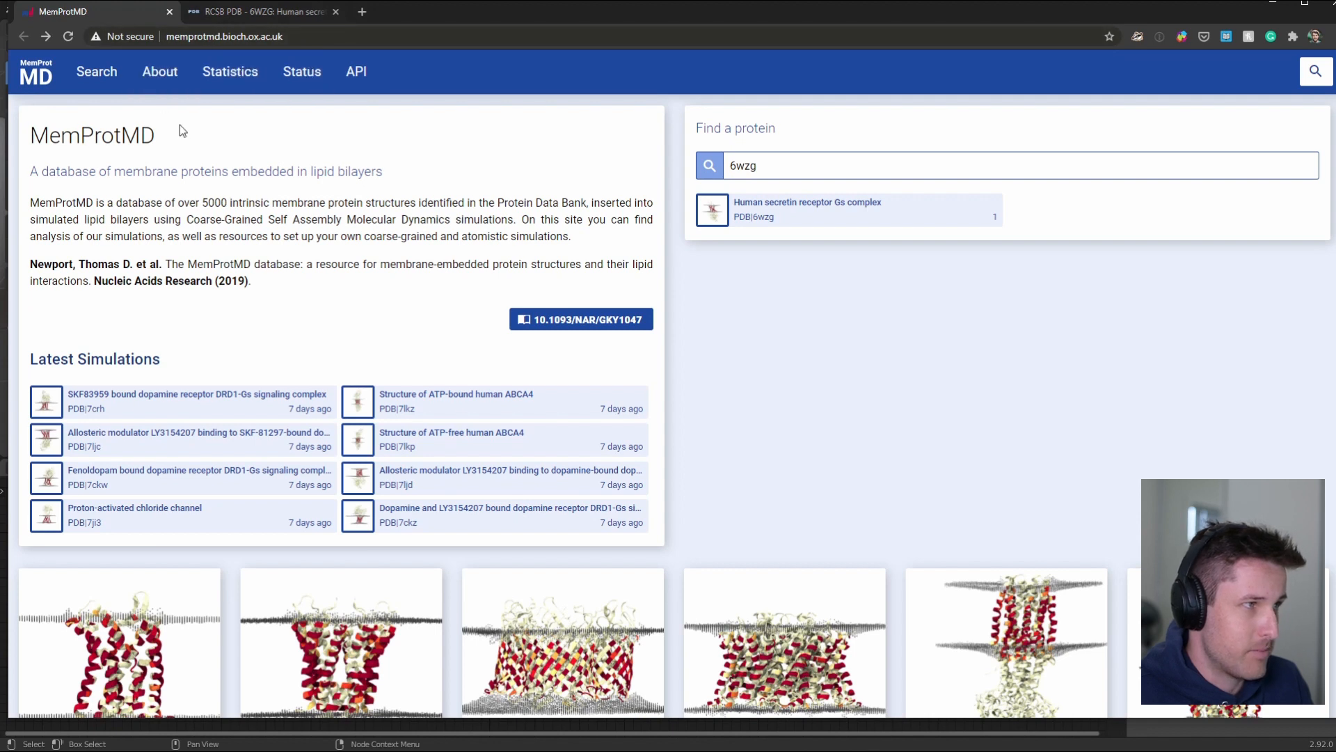
{"action": "left_click", "coordinate": [810, 170]}
{"action": "key", "text": "ctrl+a"}
{"action": "key", "text": "ctrl+v"}
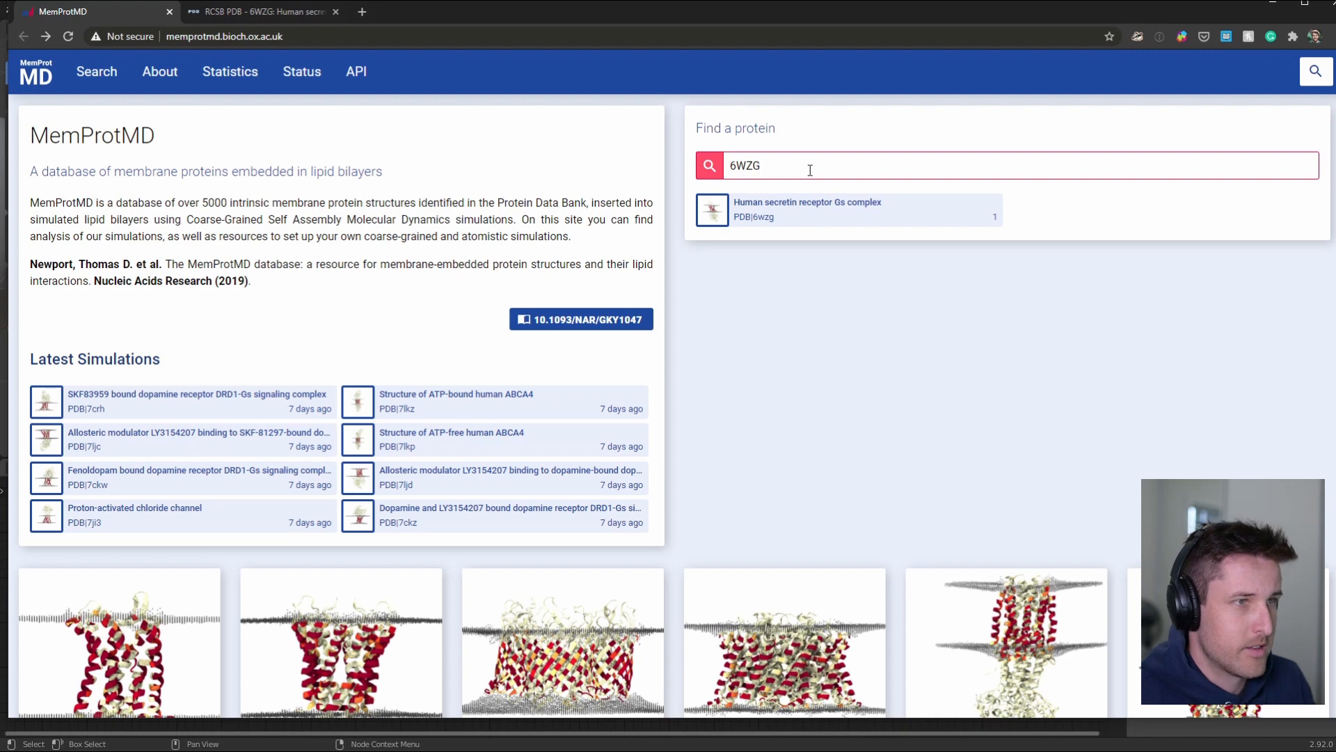
{"action": "left_click", "coordinate": [759, 208]}
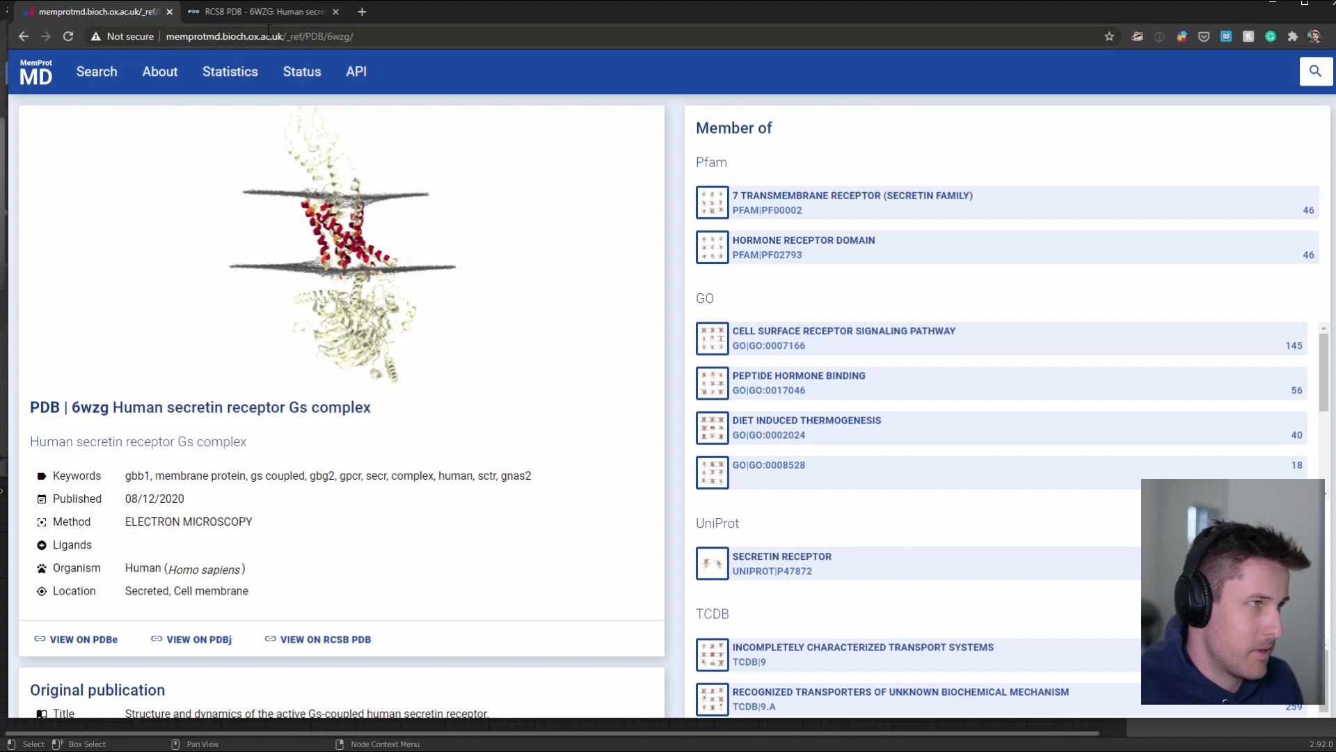
- Switch to ChimeraX, maximise its window and turn the 6wzg structure to view it from another side
{"action": "key", "text": "alt+Tab"}
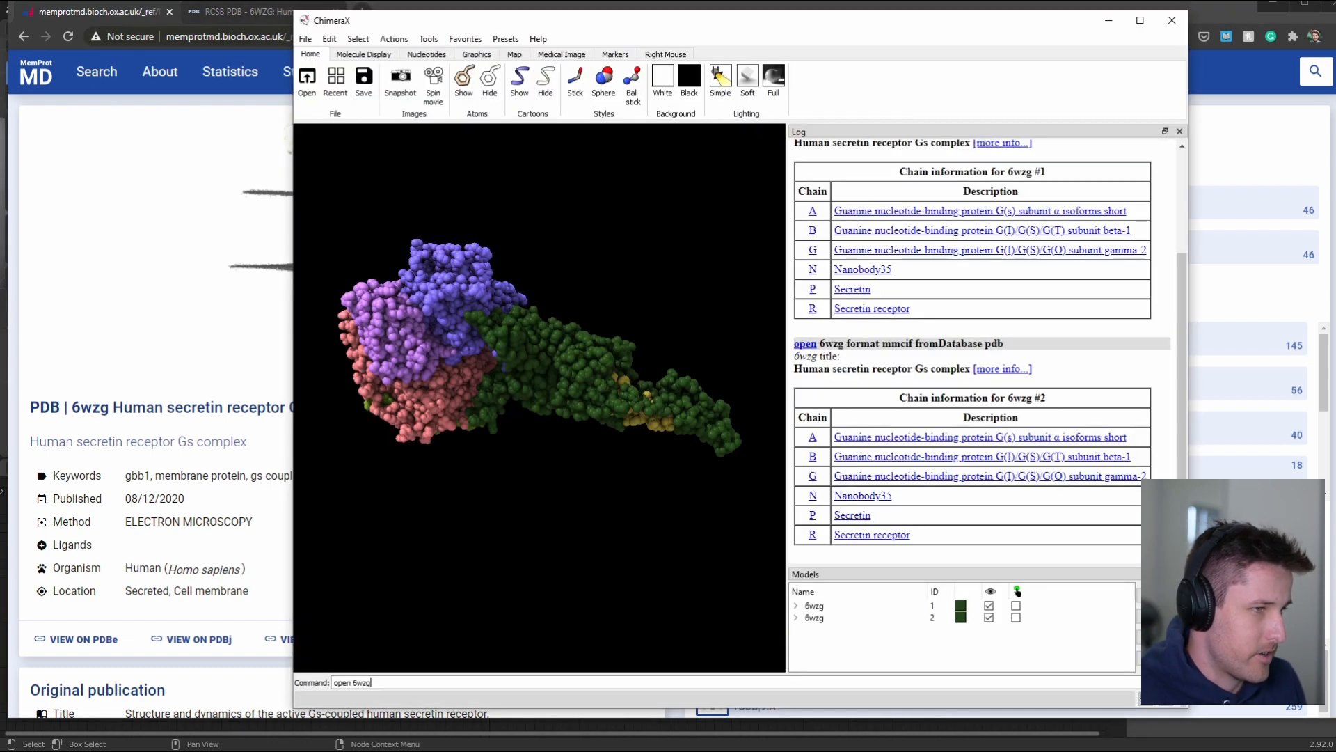
{"action": "left_click_drag", "start_coordinate": [479, 351], "coordinate": [710, 269]}
{"action": "double_click", "coordinate": [782, 18]}
{"action": "left_click_drag", "start_coordinate": [535, 236], "coordinate": [375, 223]}
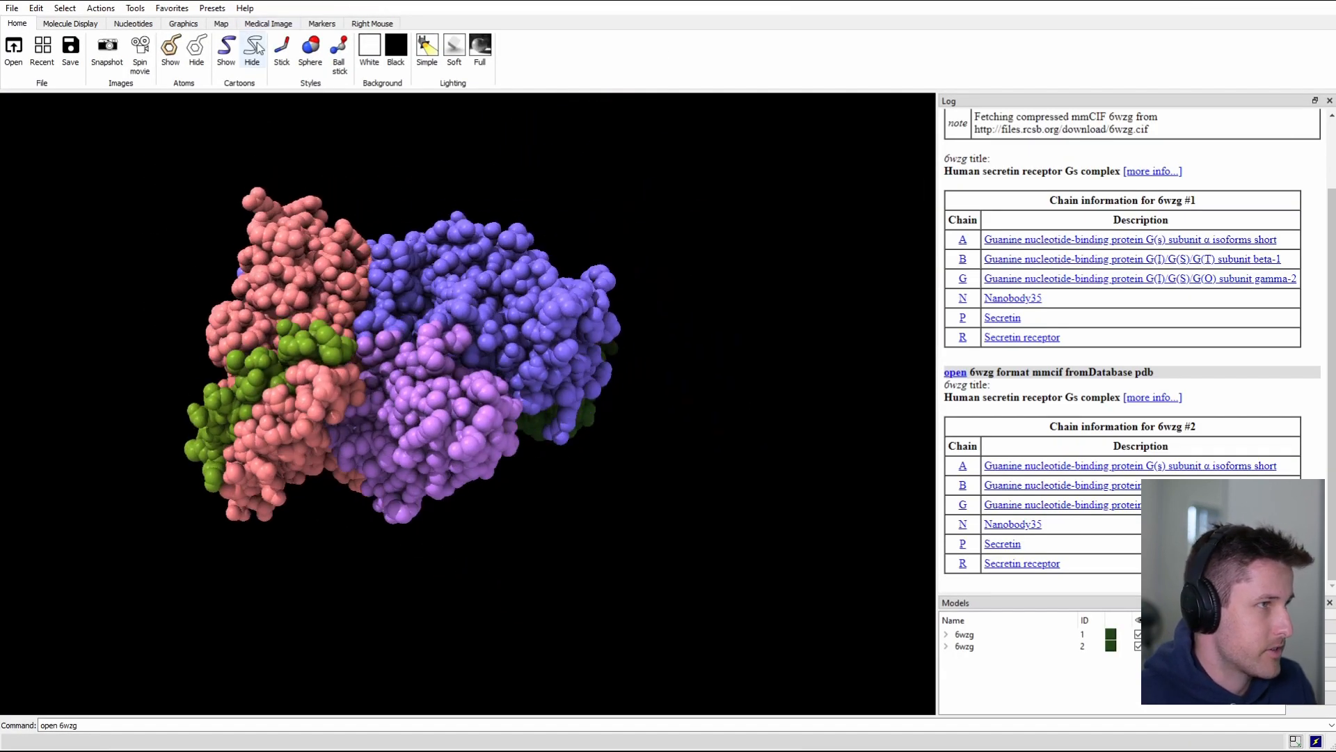
- Hide the atoms of the 6wzg models and show their molecular surfaces instead
{"action": "left_click", "coordinate": [194, 49]}
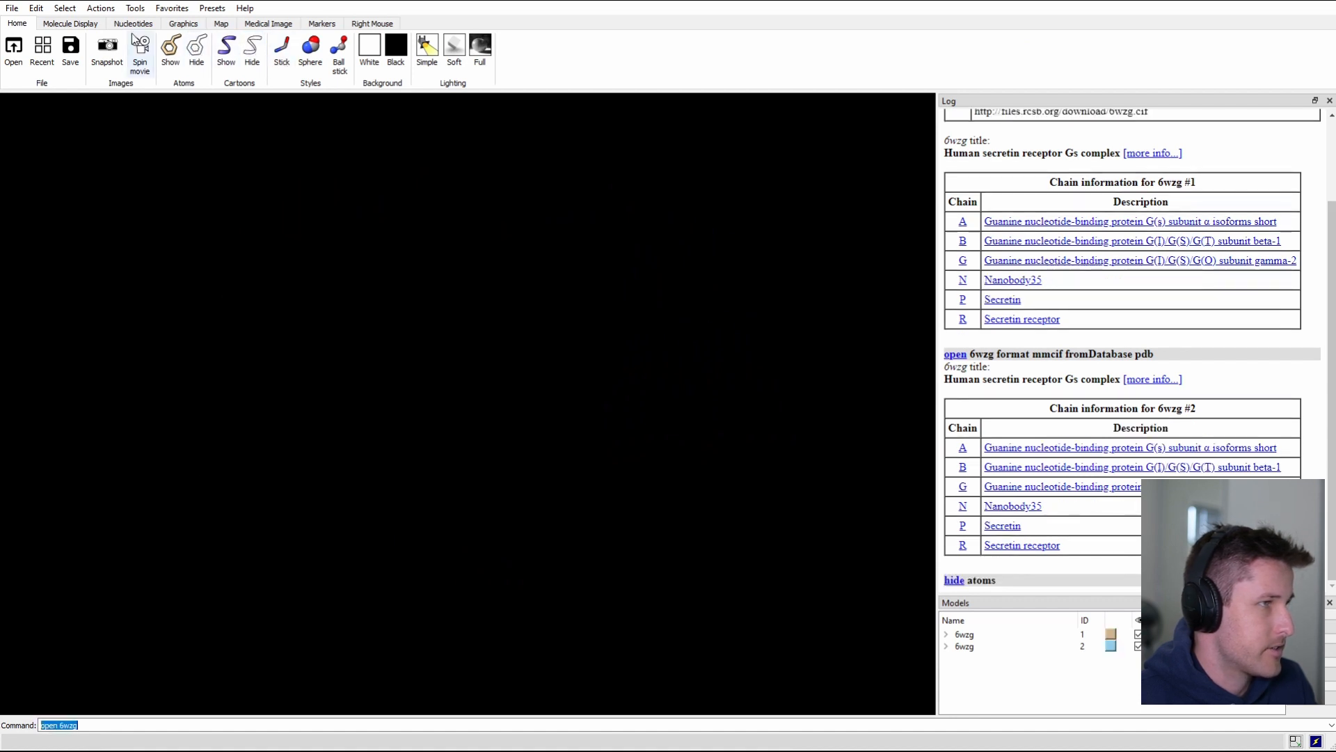
{"action": "left_click", "coordinate": [70, 23]}
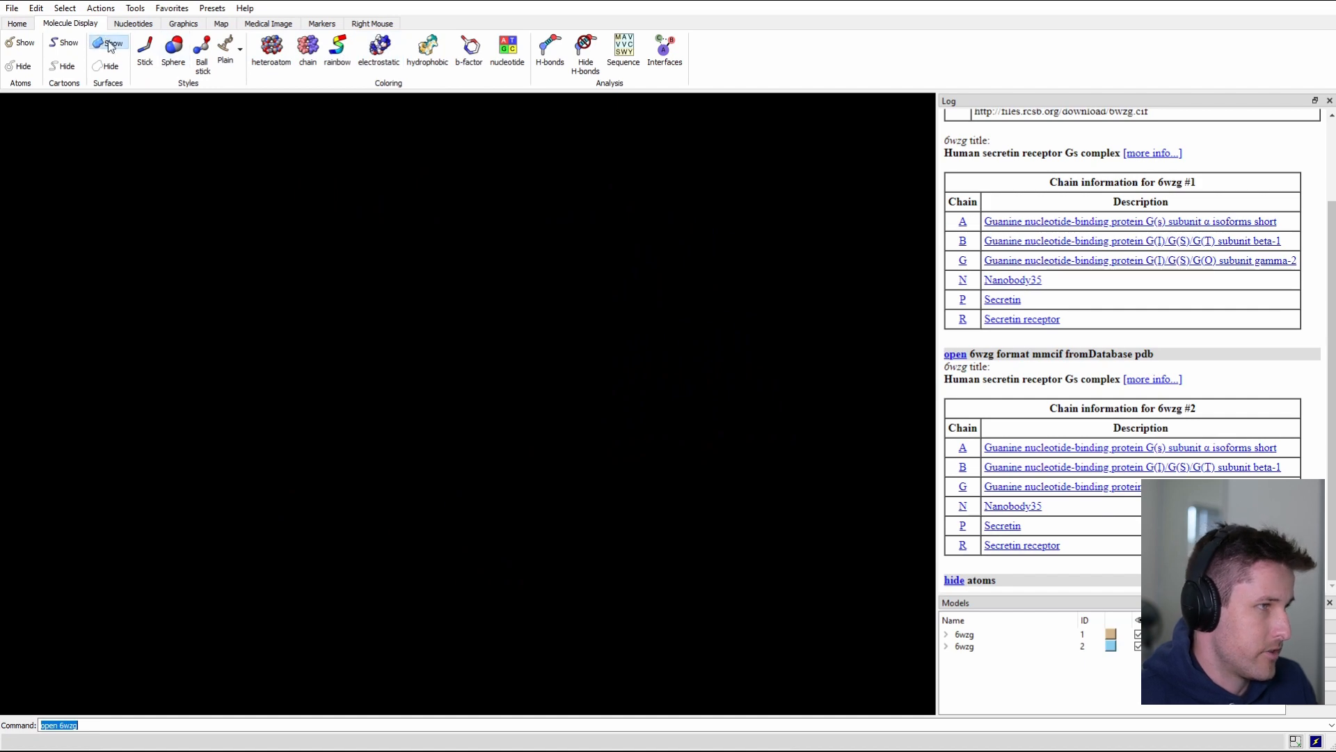
{"action": "left_click_drag", "start_coordinate": [446, 311], "coordinate": [525, 376]}
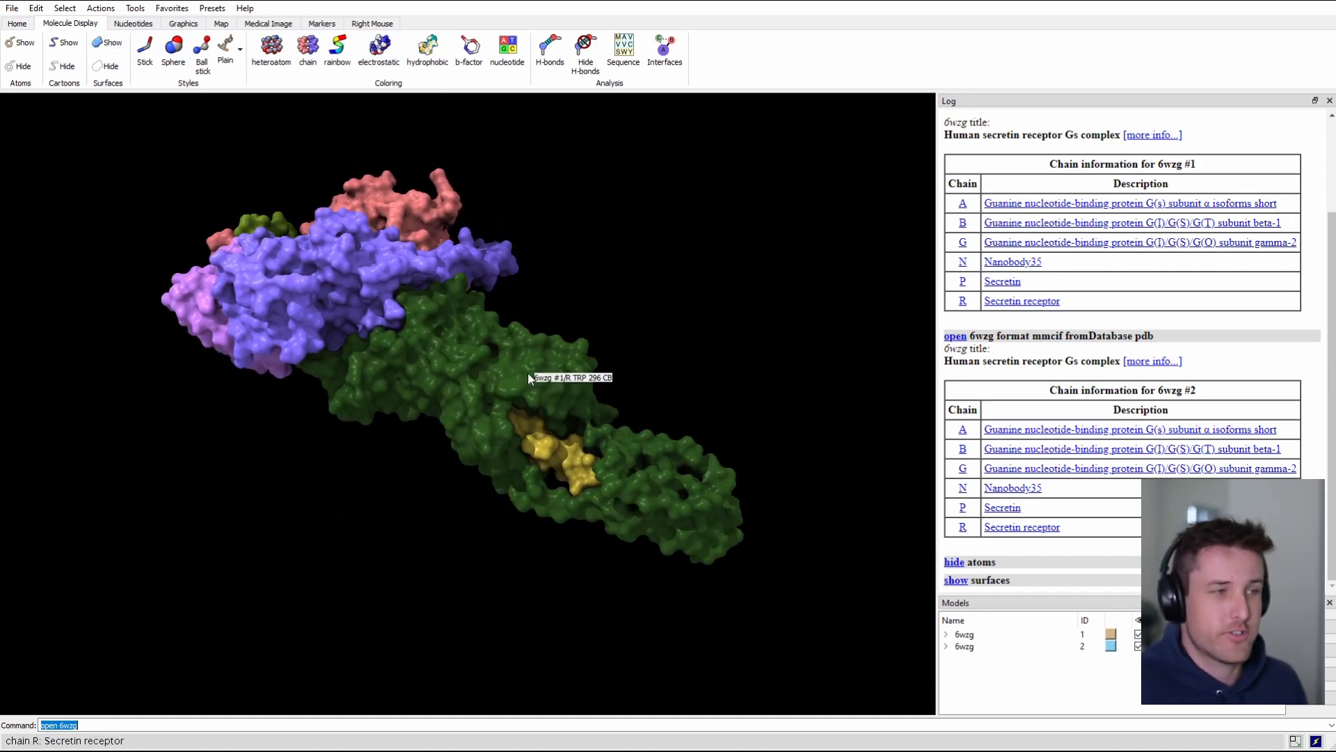
{"action": "scroll", "coordinate": [527, 373], "scroll_direction": "up", "scroll_amount": 6}
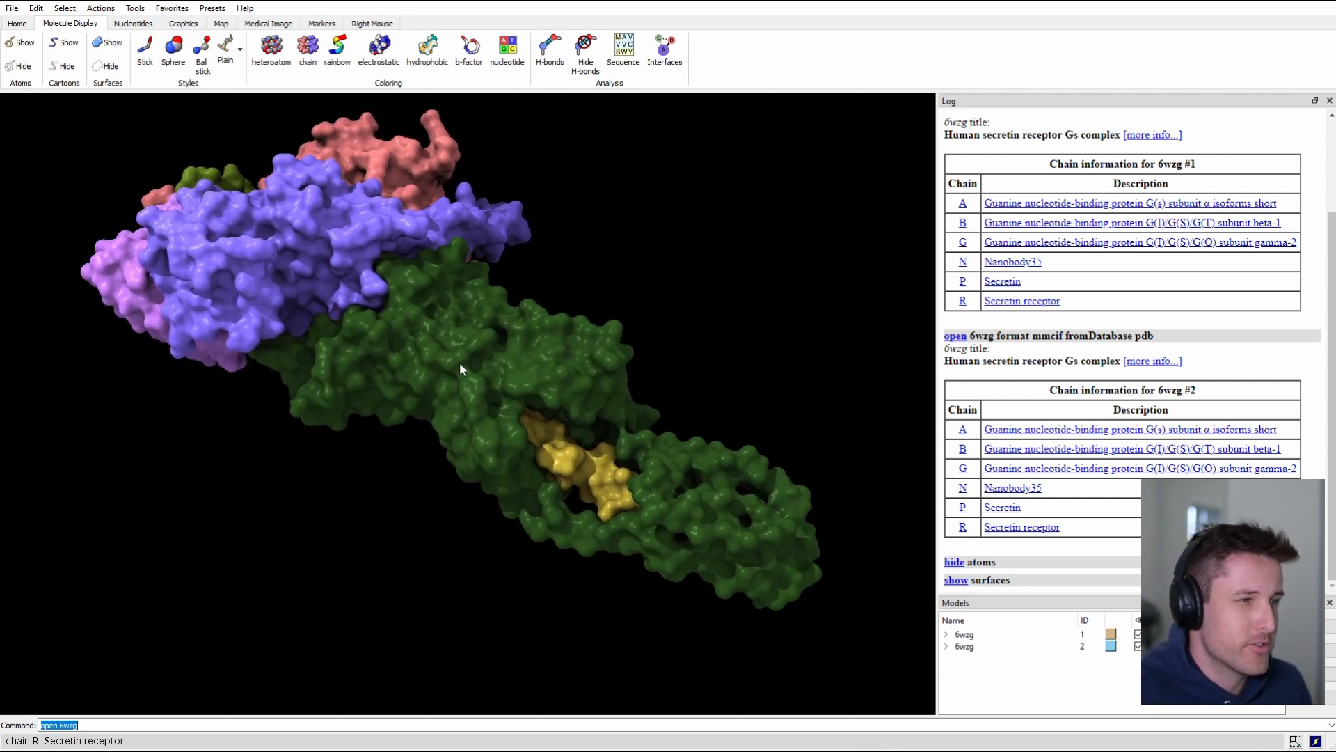
- Recompute the molecular surfaces of the 6wzg models with the surface command at resolution 10
{"action": "mouse_move", "coordinate": [460, 355]}
{"action": "left_mouse_down"}
{"action": "mouse_move", "coordinate": [483, 370]}
{"action": "mouse_move", "coordinate": [460, 331]}
{"action": "mouse_move", "coordinate": [475, 372]}
{"action": "left_mouse_up"}
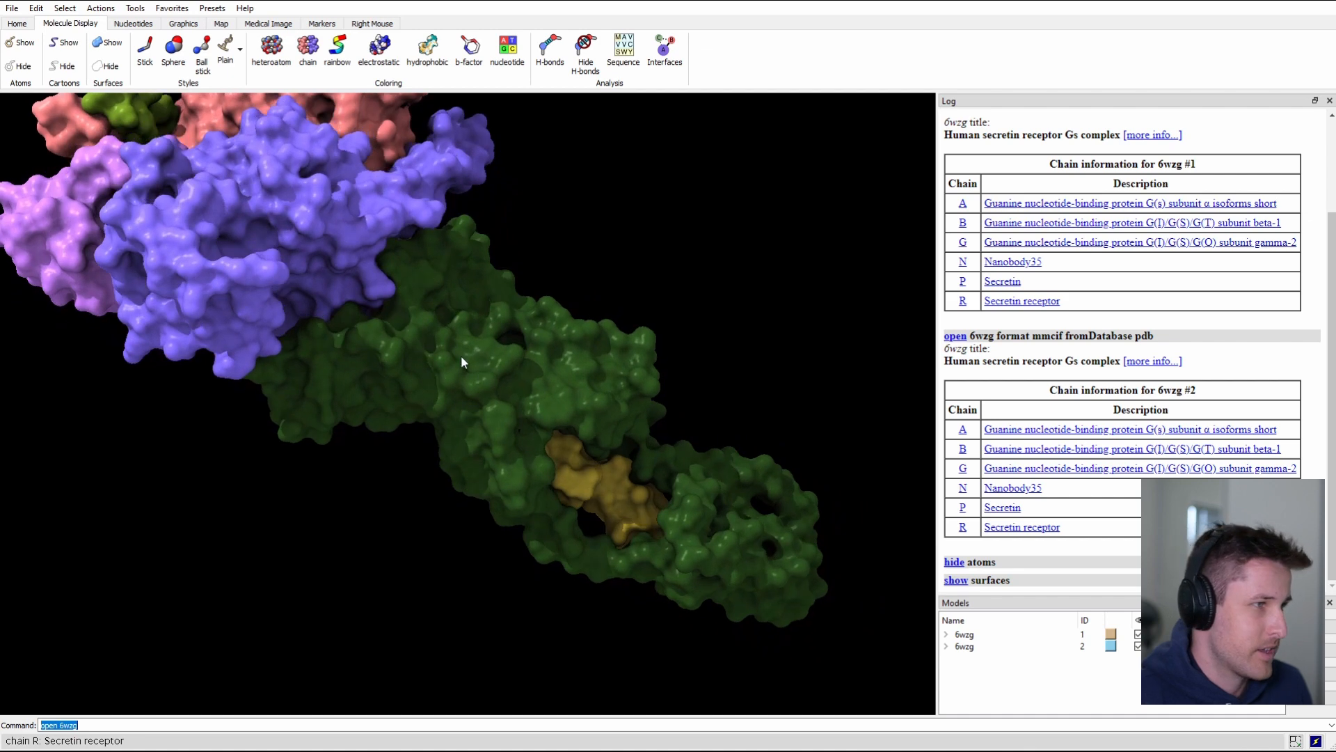
{"action": "left_click_drag", "start_coordinate": [454, 247], "coordinate": [490, 270]}
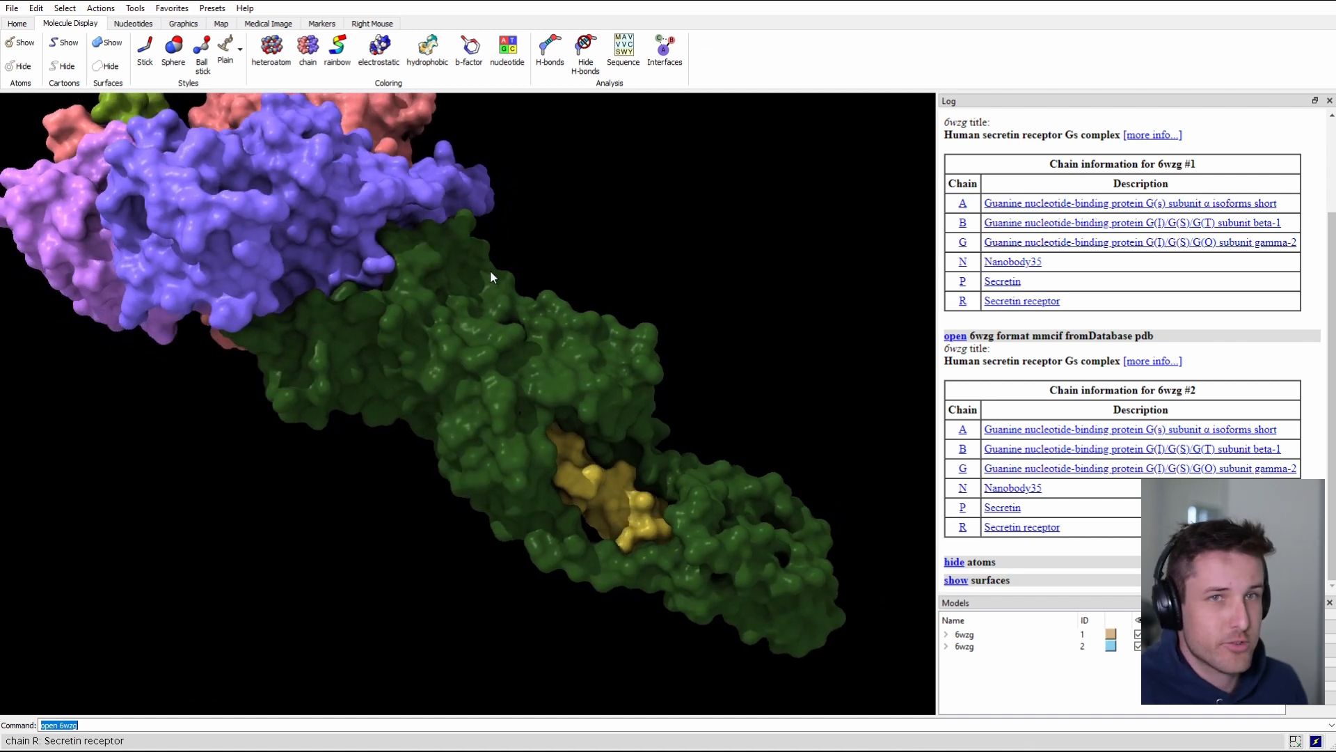
{"action": "left_click_drag", "start_coordinate": [444, 327], "coordinate": [423, 415]}
{"action": "left_click", "coordinate": [269, 724]}
{"action": "key", "text": "ctrl+a"}
{"action": "type", "text": "SURFACE"}
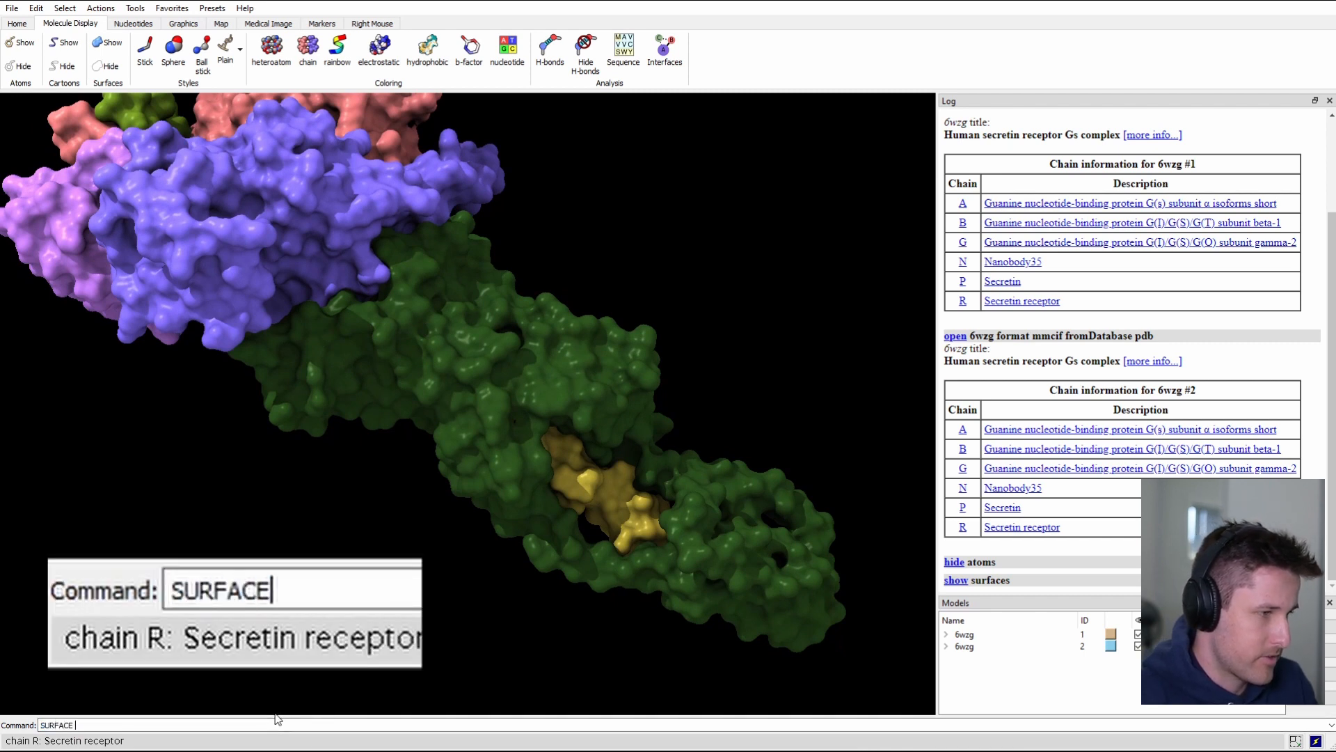
{"action": "key", "text": "BackSpace"}
{"action": "key", "text": "BackSpace"}
{"action": "key", "text": "BackSpace"}
{"action": "key", "text": "BackSpace"}
{"action": "key", "text": "BackSpace"}
{"action": "key", "text": "BackSpace"}
{"action": "key", "text": "BackSpace"}
{"action": "type", "text": "s"}
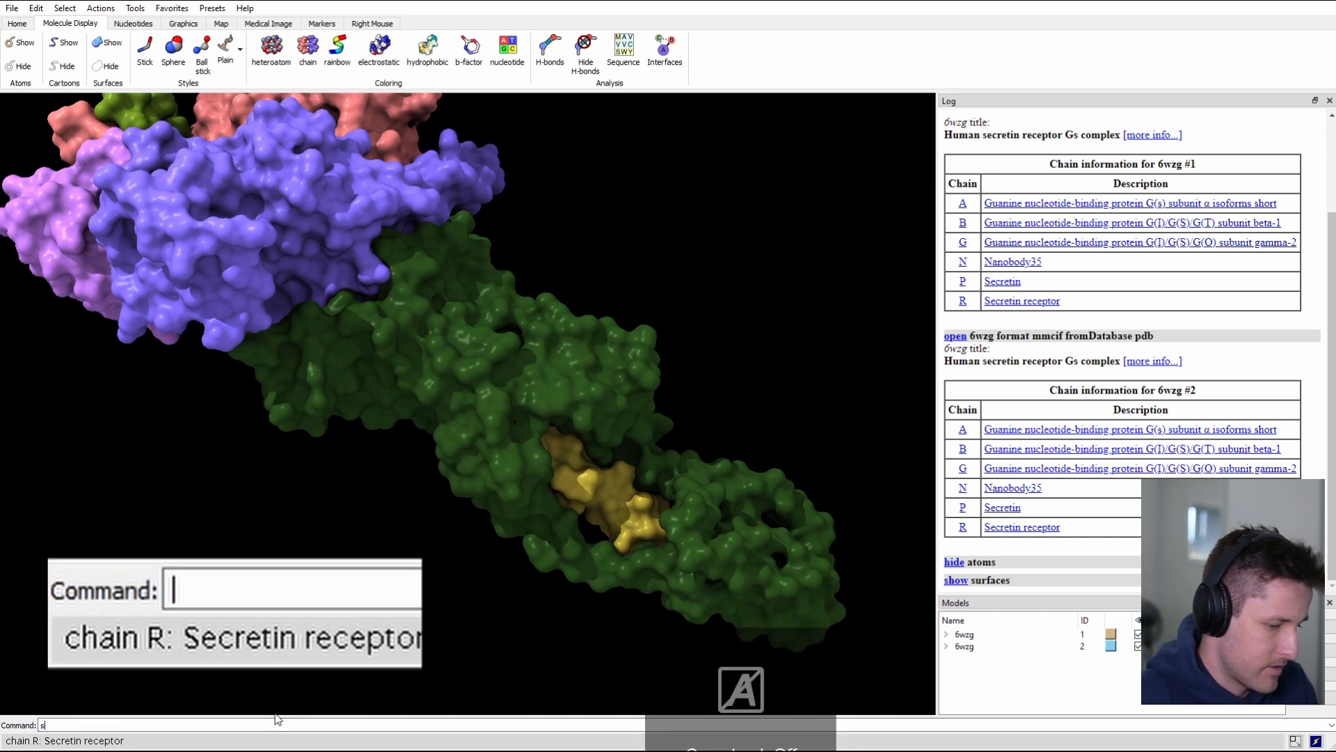
{"action": "type", "text": "urface resolution 10"}
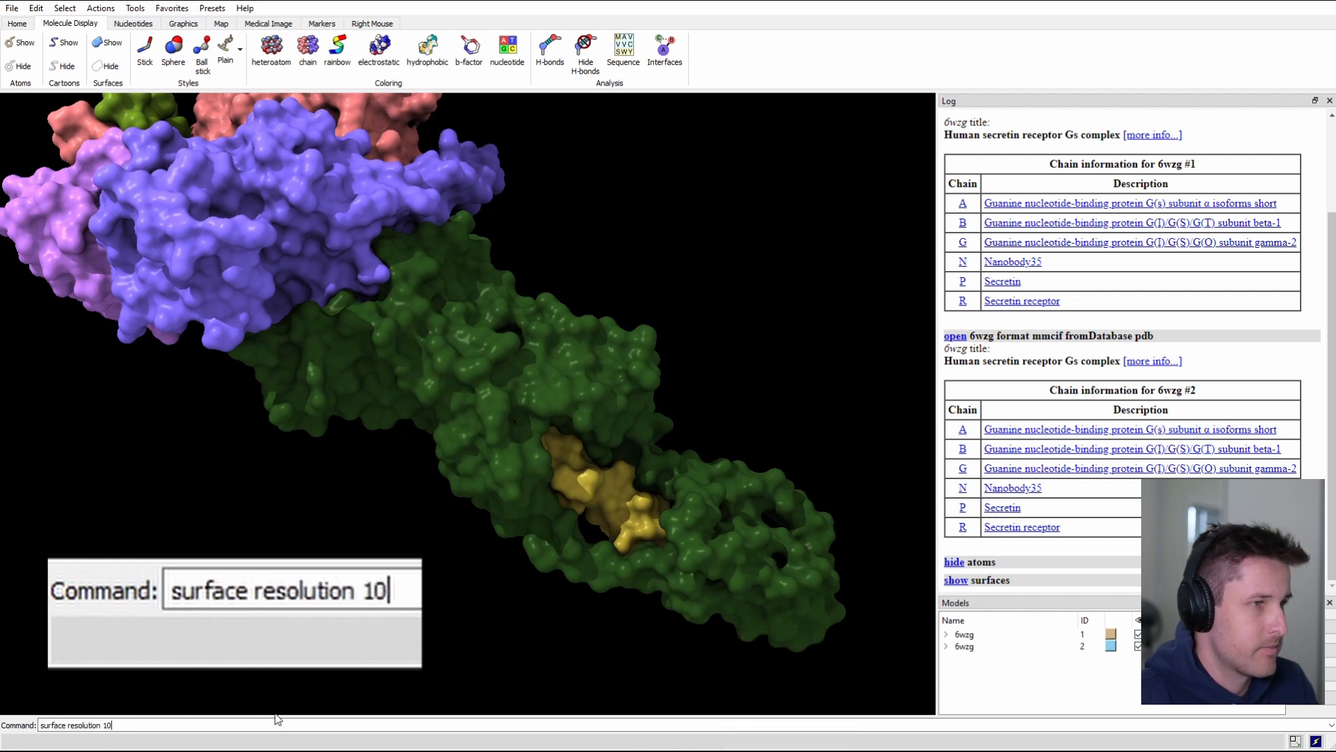
{"action": "key", "text": "Return"}
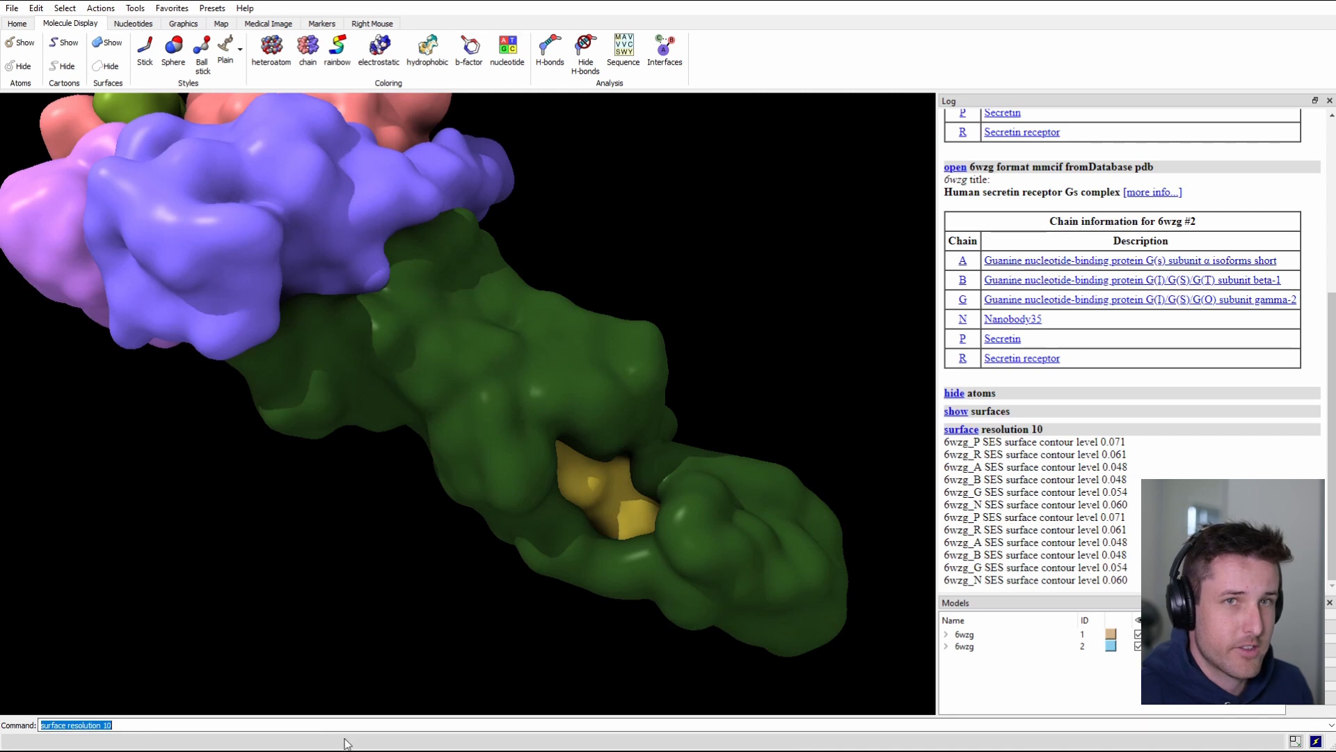
- Try finer molecular surfaces by recomputing them at resolution 6 and again at resolution 4
{"action": "scroll", "coordinate": [329, 489], "scroll_direction": "down", "scroll_amount": 5}
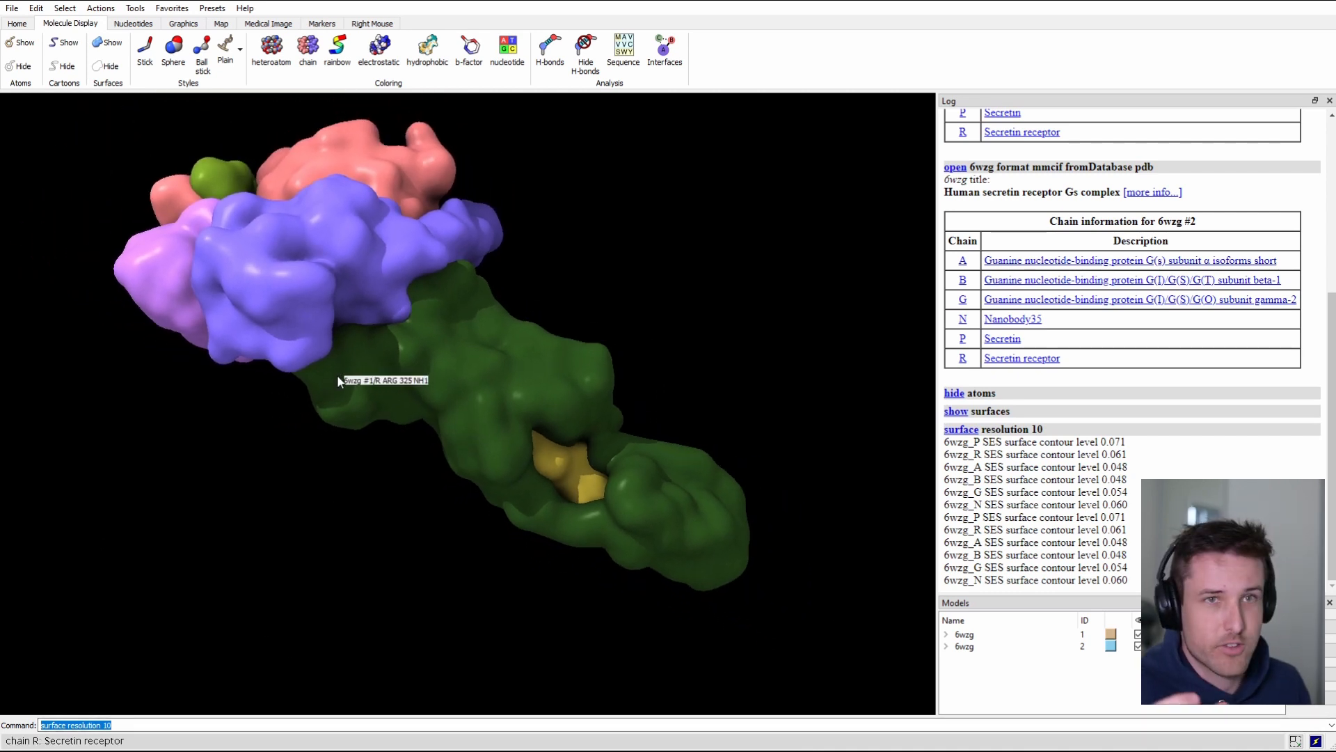
{"action": "left_click_drag", "start_coordinate": [523, 275], "coordinate": [473, 328]}
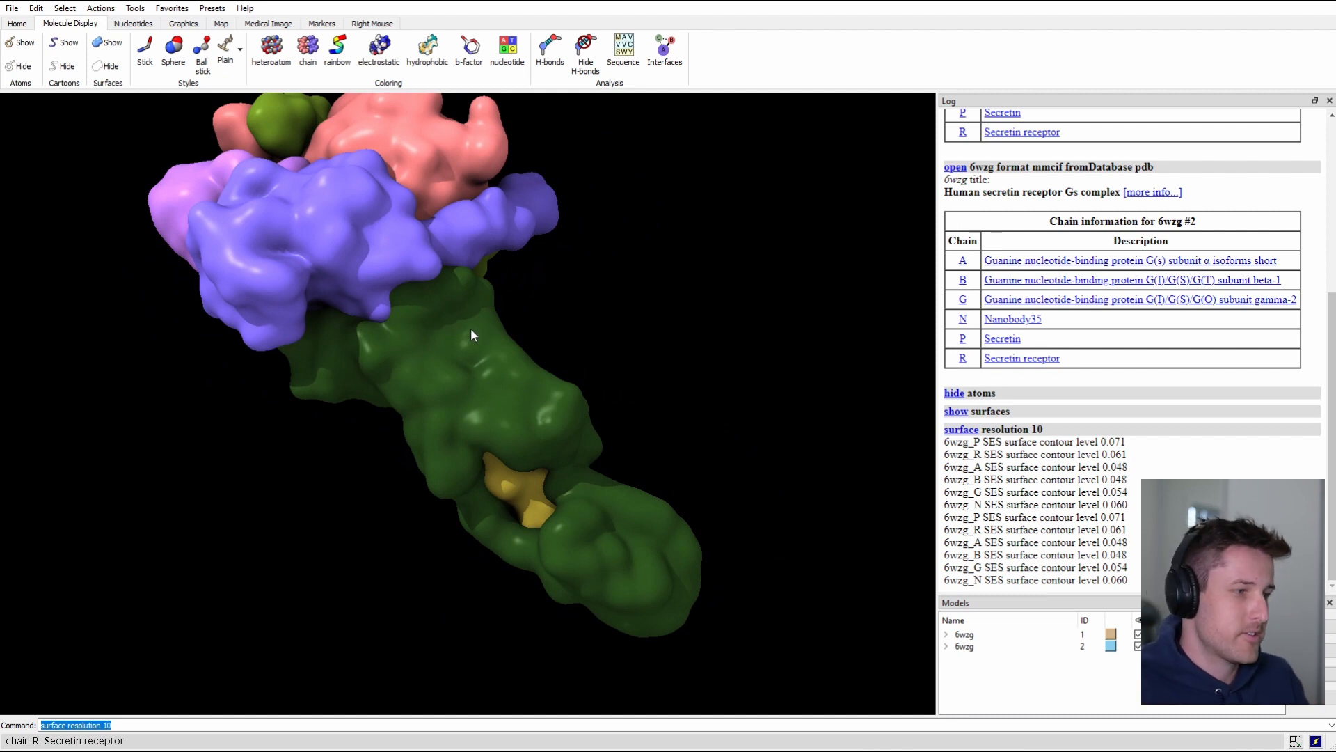
{"action": "key", "text": "End"}
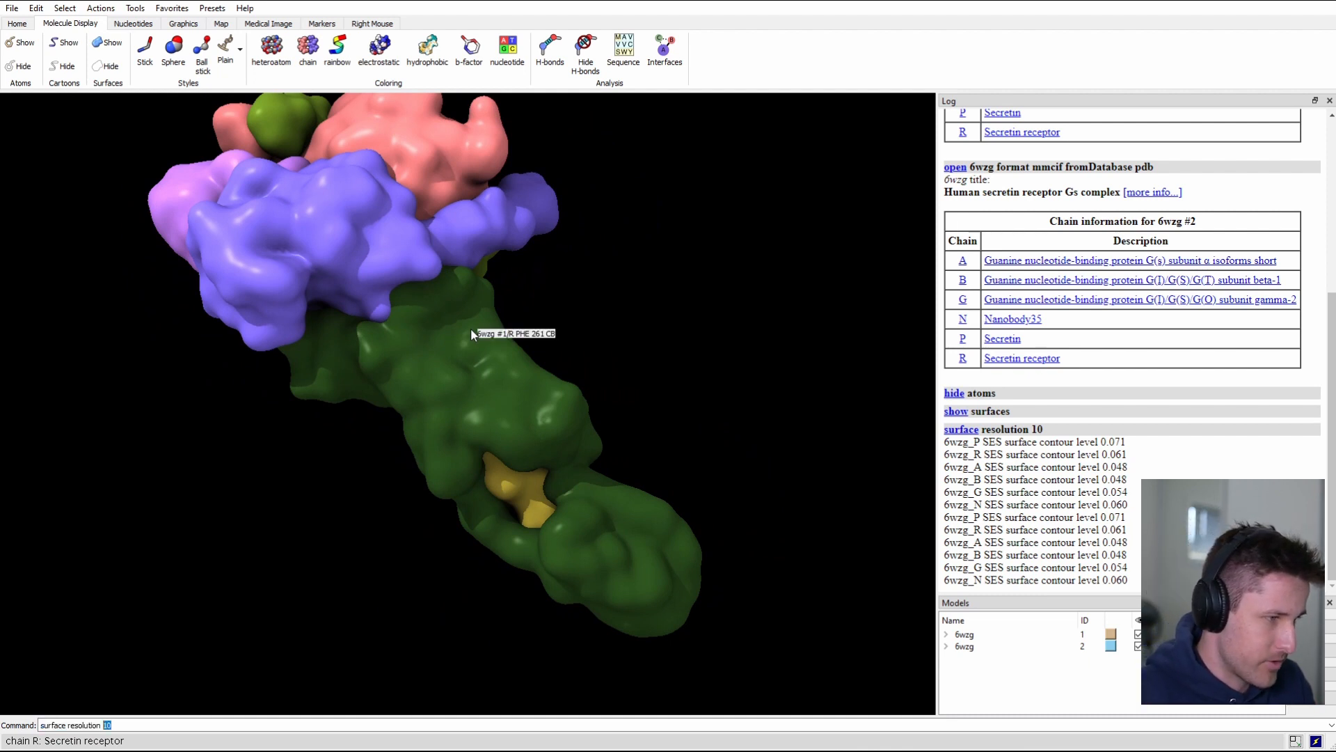
{"action": "type", "text": "6"}
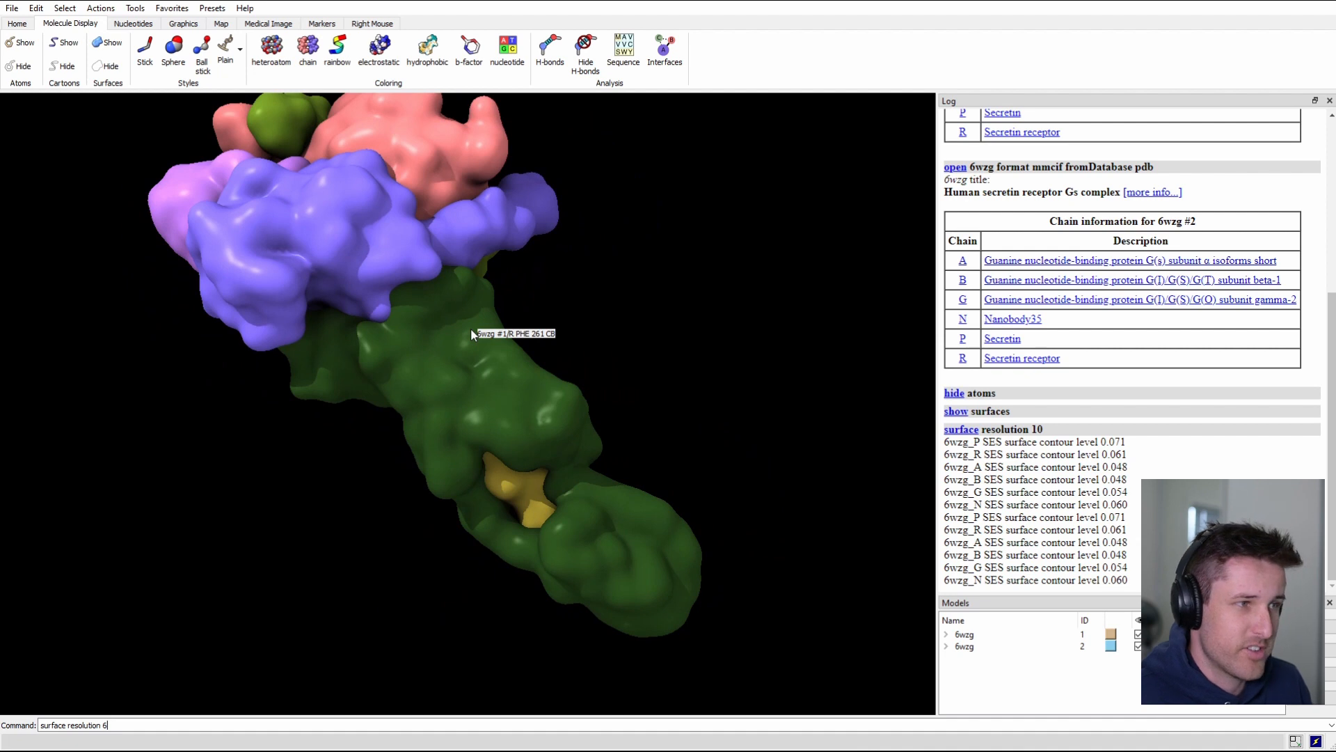
{"action": "key", "text": "Return"}
{"action": "key", "text": "End"}
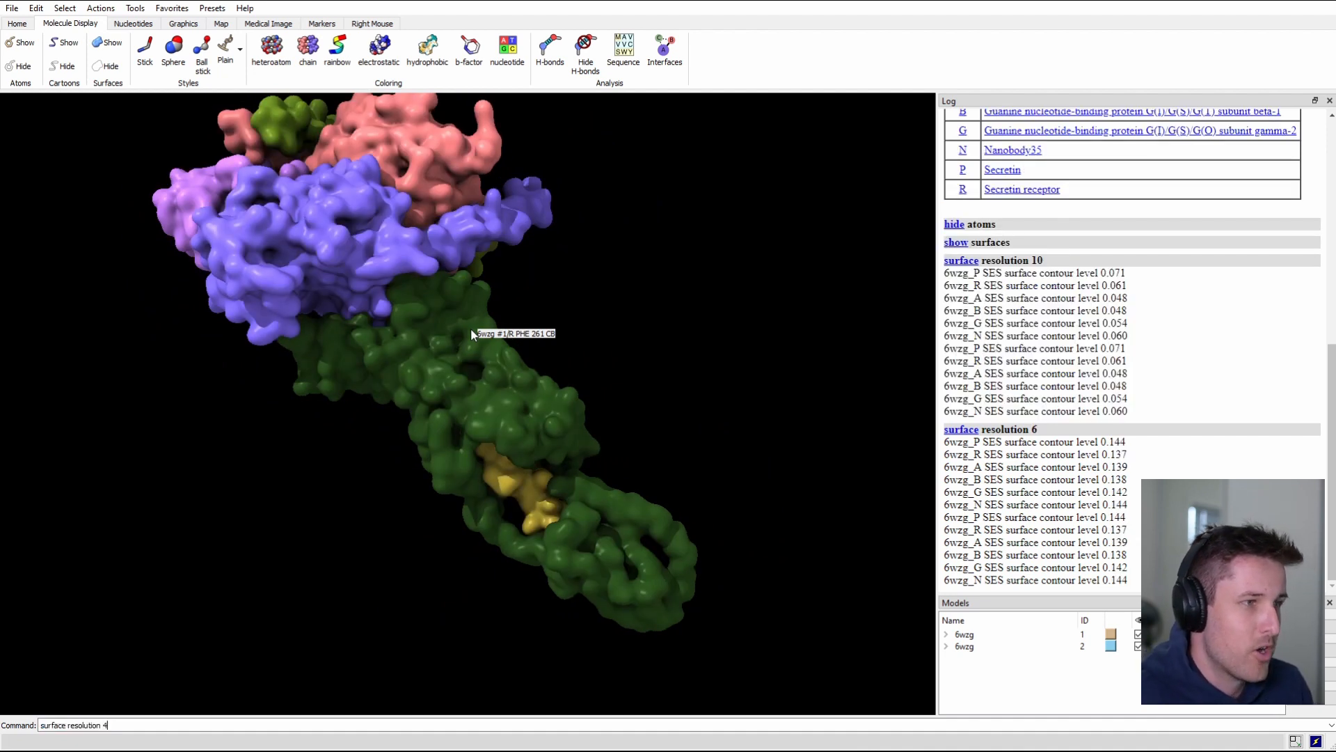
{"action": "type", "text": "4"}
{"action": "key", "text": "Return"}
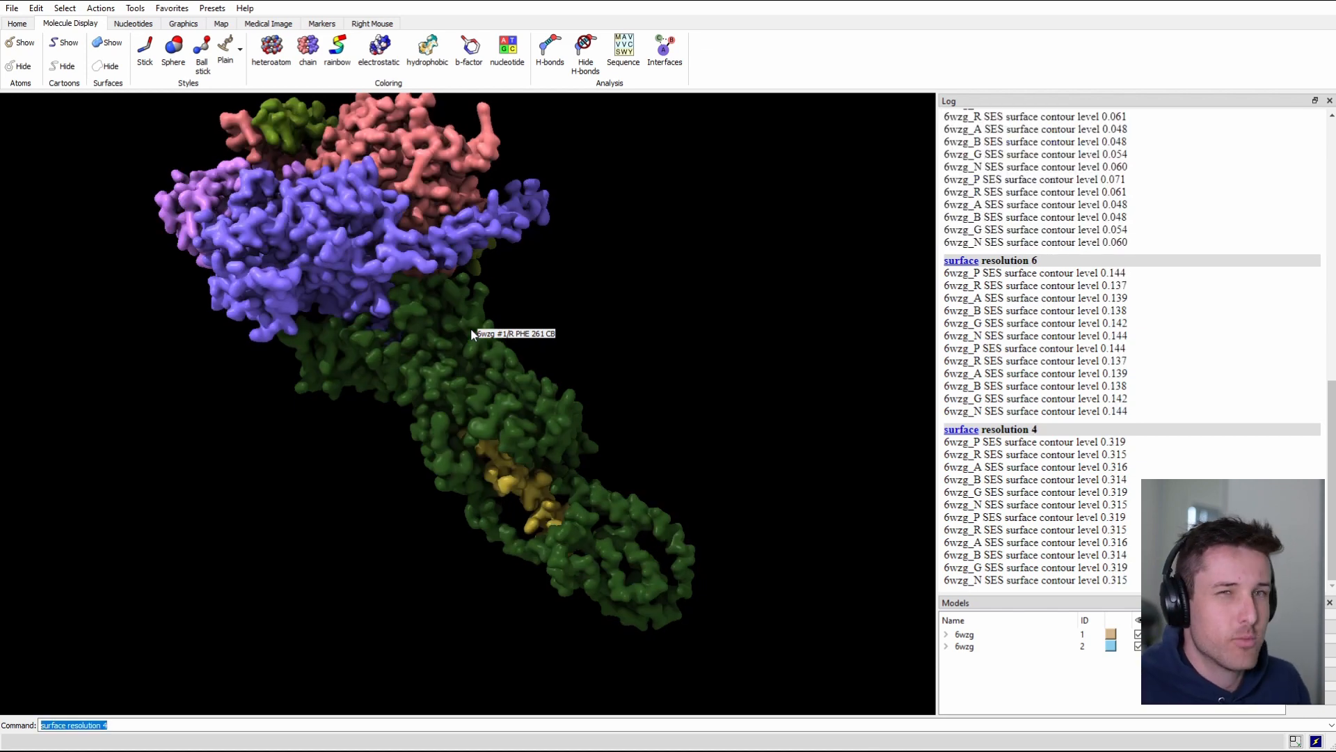
- Recompute the 6wzg surfaces at resolution 5 and turn the structure to inspect the shape
{"action": "left_click_drag", "start_coordinate": [367, 235], "coordinate": [374, 390]}
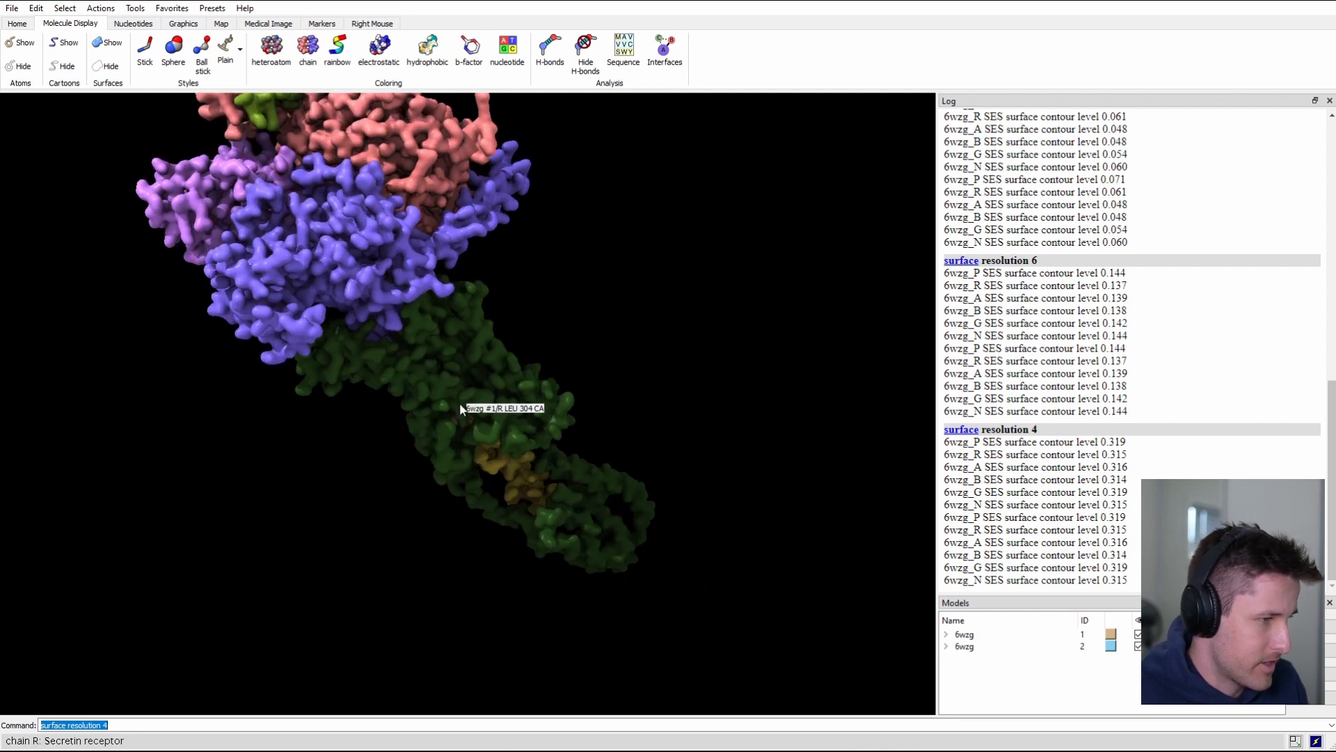
{"action": "key", "text": "Right"}
{"action": "key", "text": "shift+Left"}
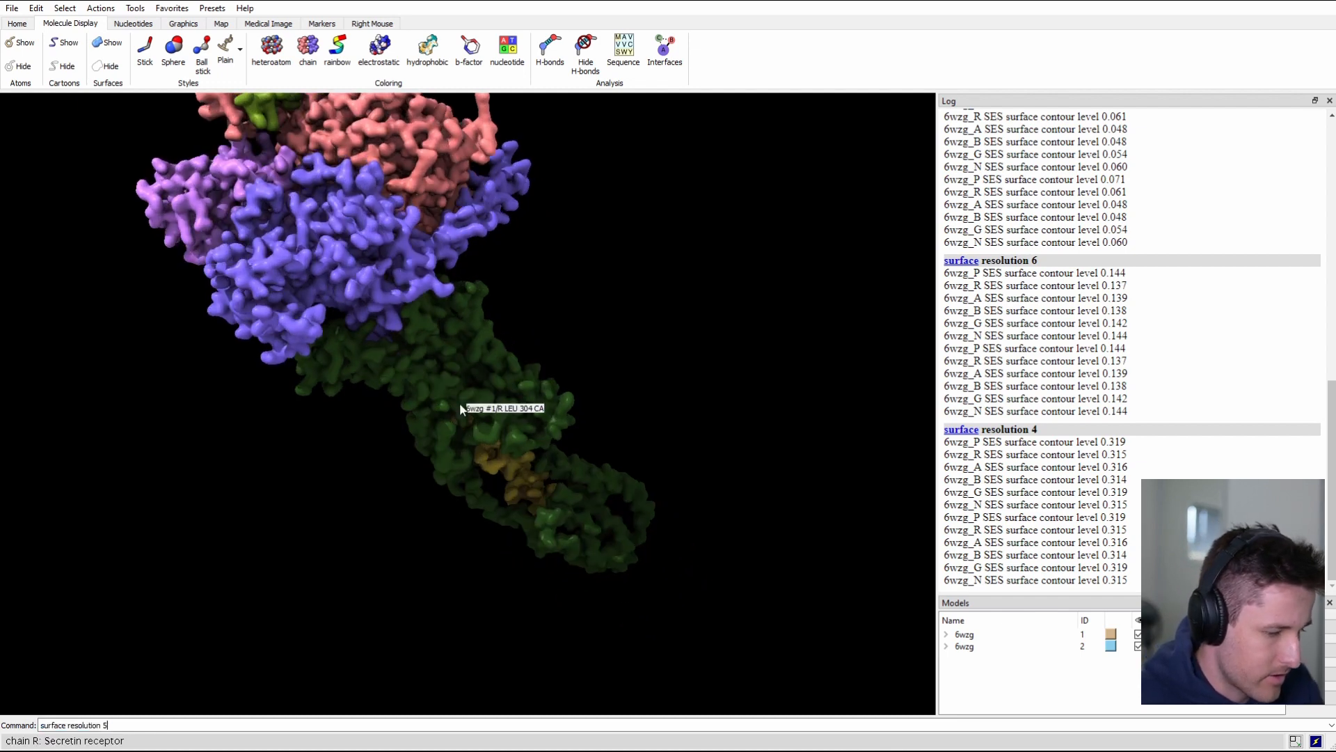
{"action": "key", "text": "Return"}
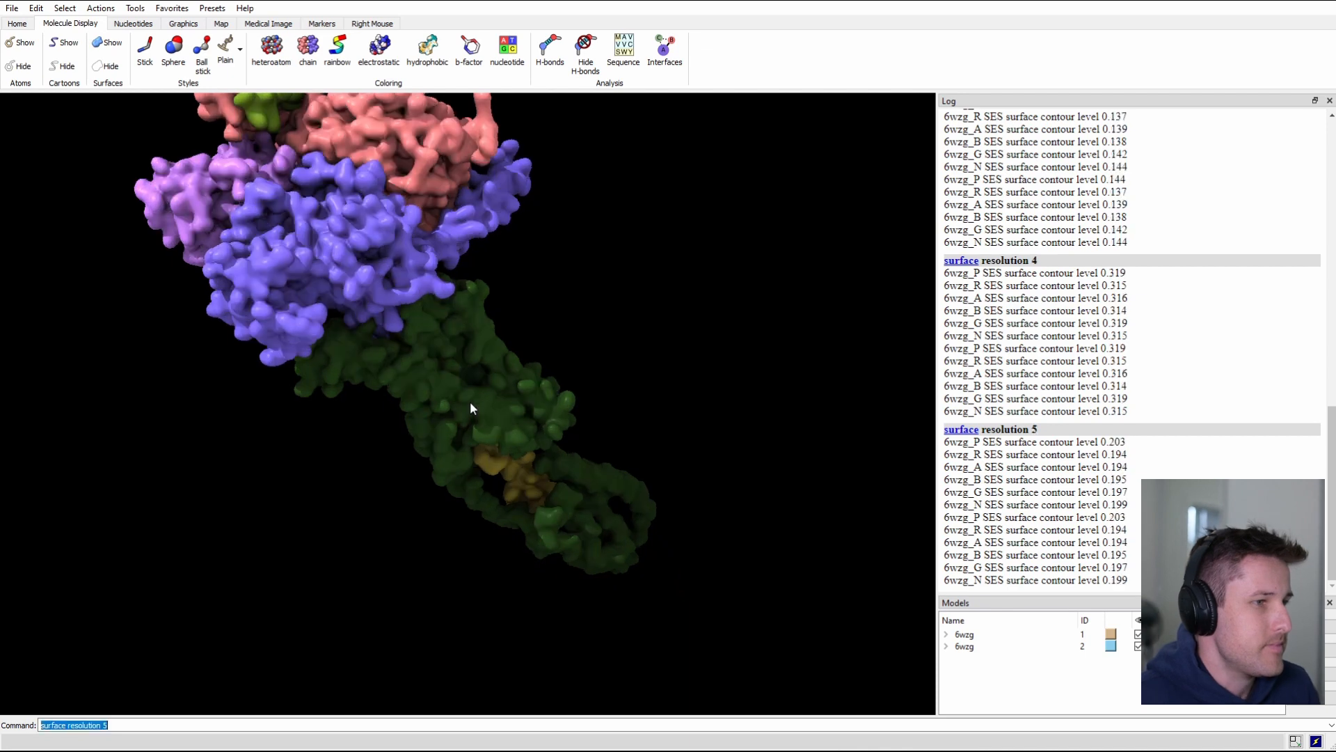
{"action": "left_click_drag", "start_coordinate": [465, 363], "coordinate": [456, 360]}
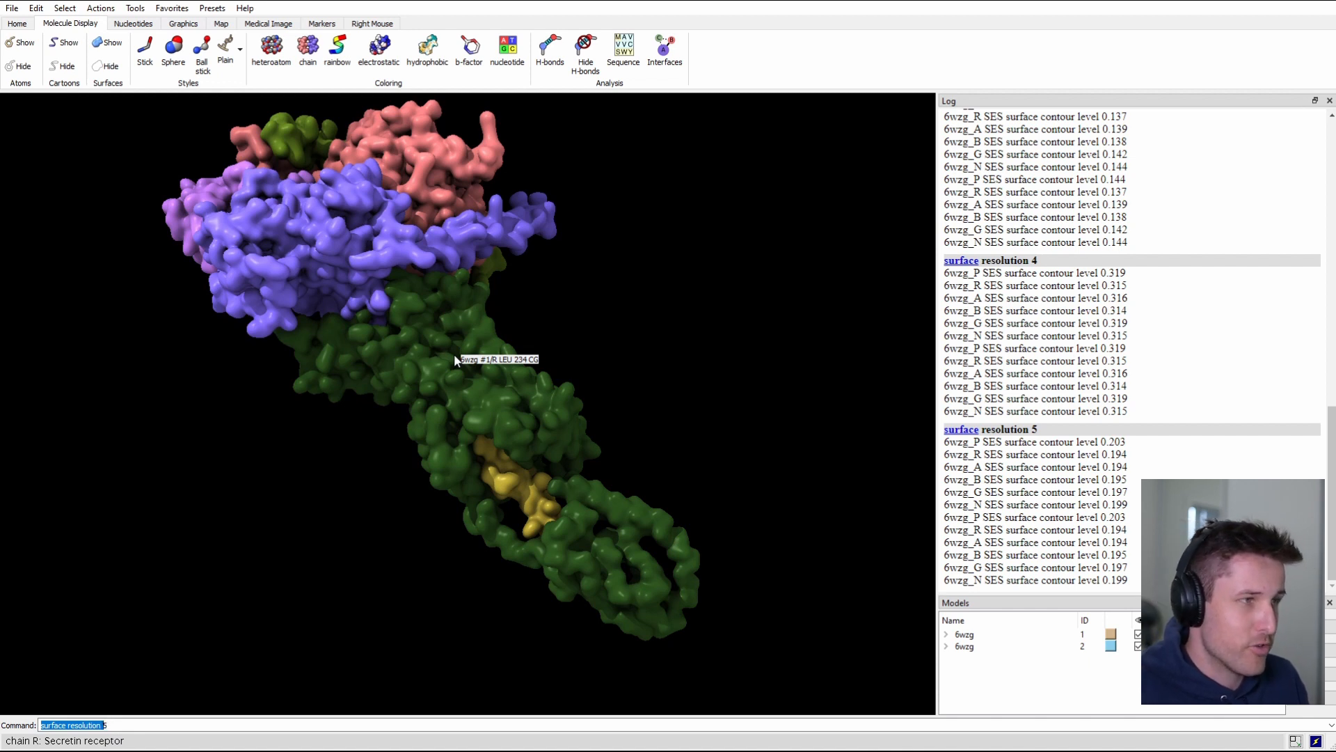
- Set the surface resolution back to 10 and look over the smoothed protein from several angles
{"action": "key", "text": "Right"}
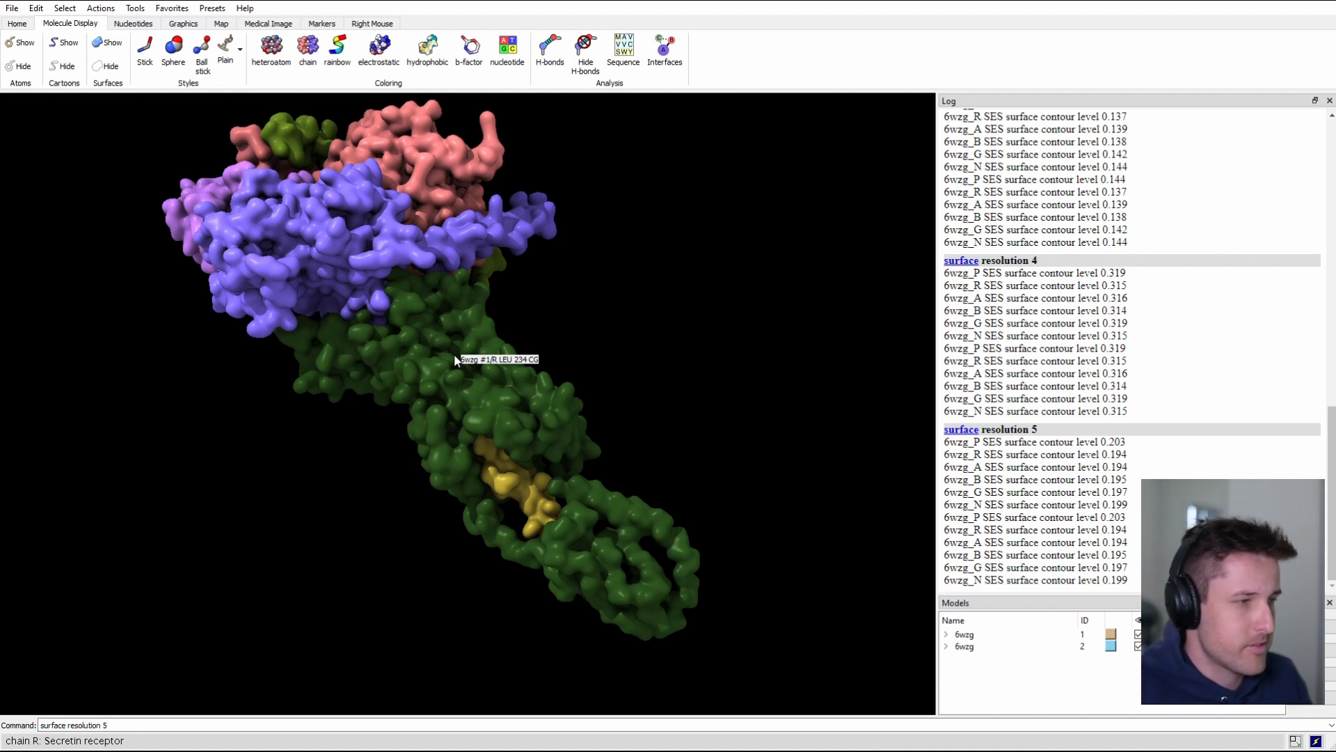
{"action": "type", "text": "10"}
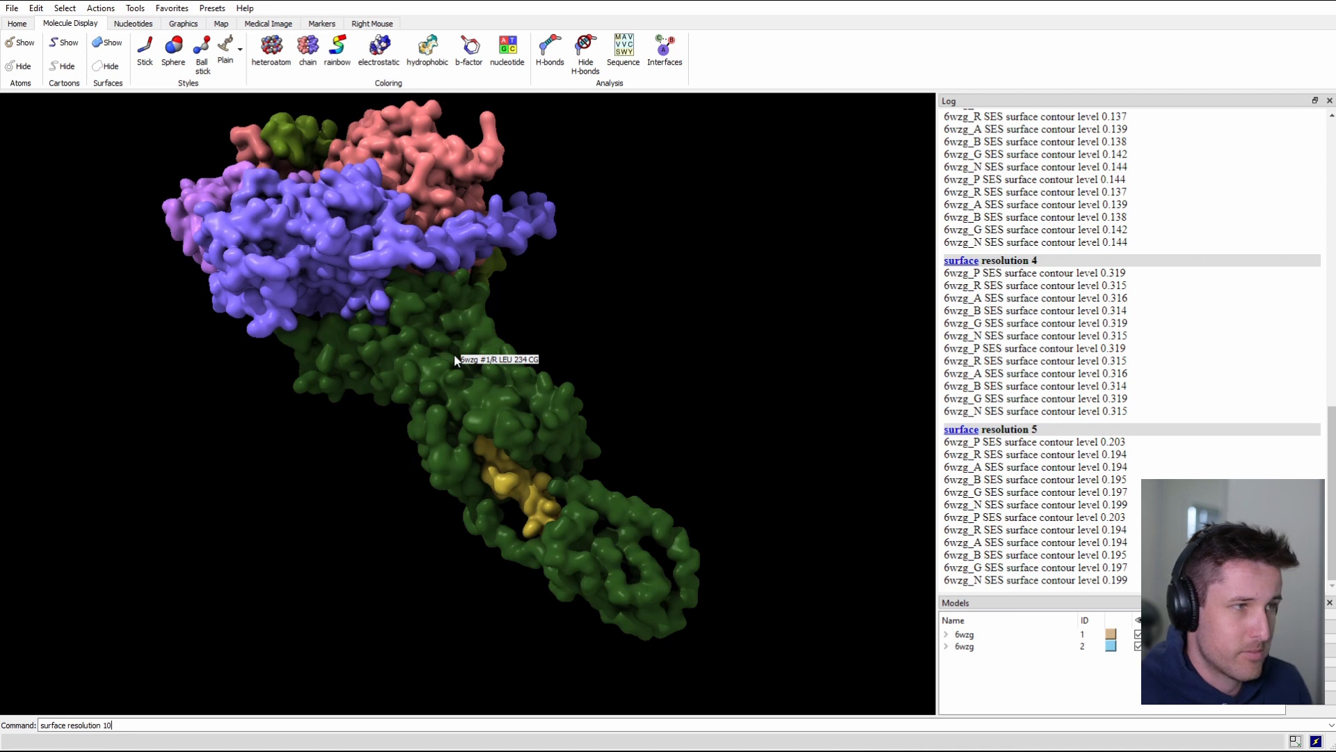
{"action": "key", "text": "Return"}
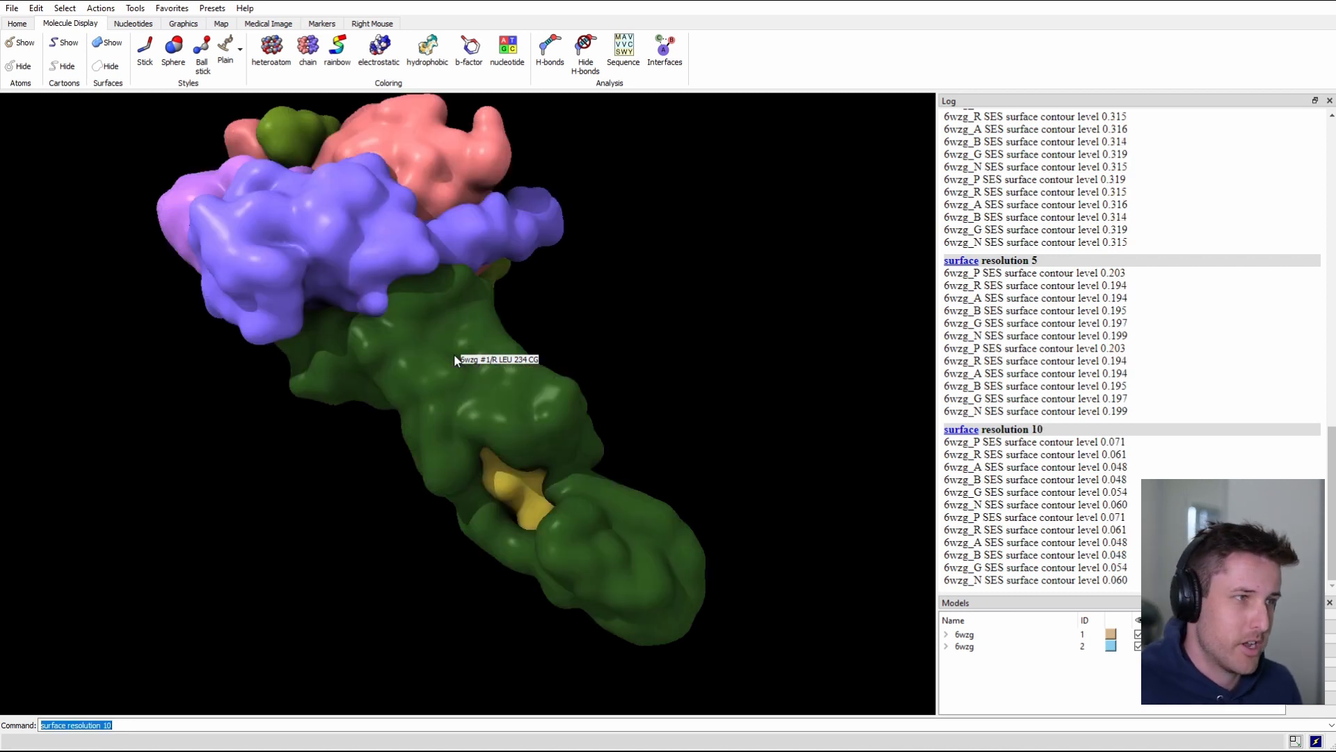
{"action": "left_click_drag", "start_coordinate": [483, 374], "coordinate": [530, 397]}
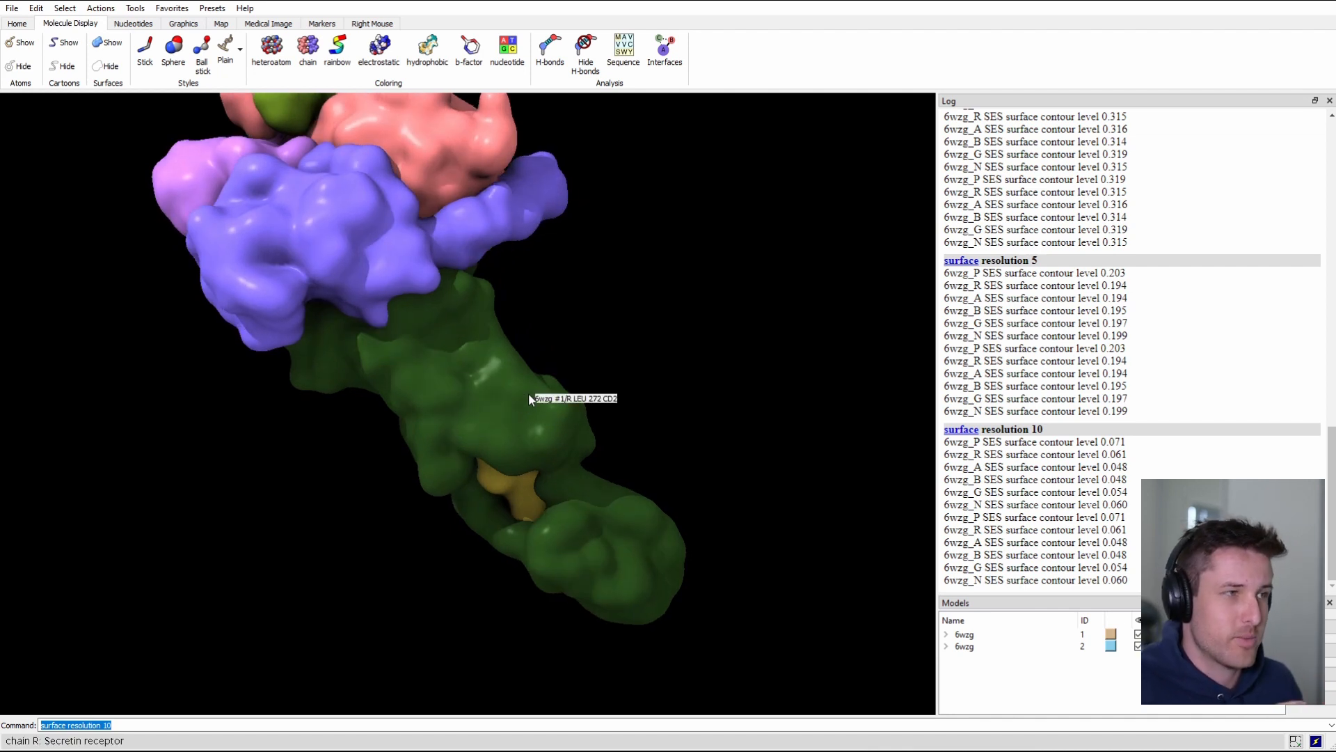
{"action": "left_click_drag", "start_coordinate": [529, 373], "coordinate": [522, 365]}
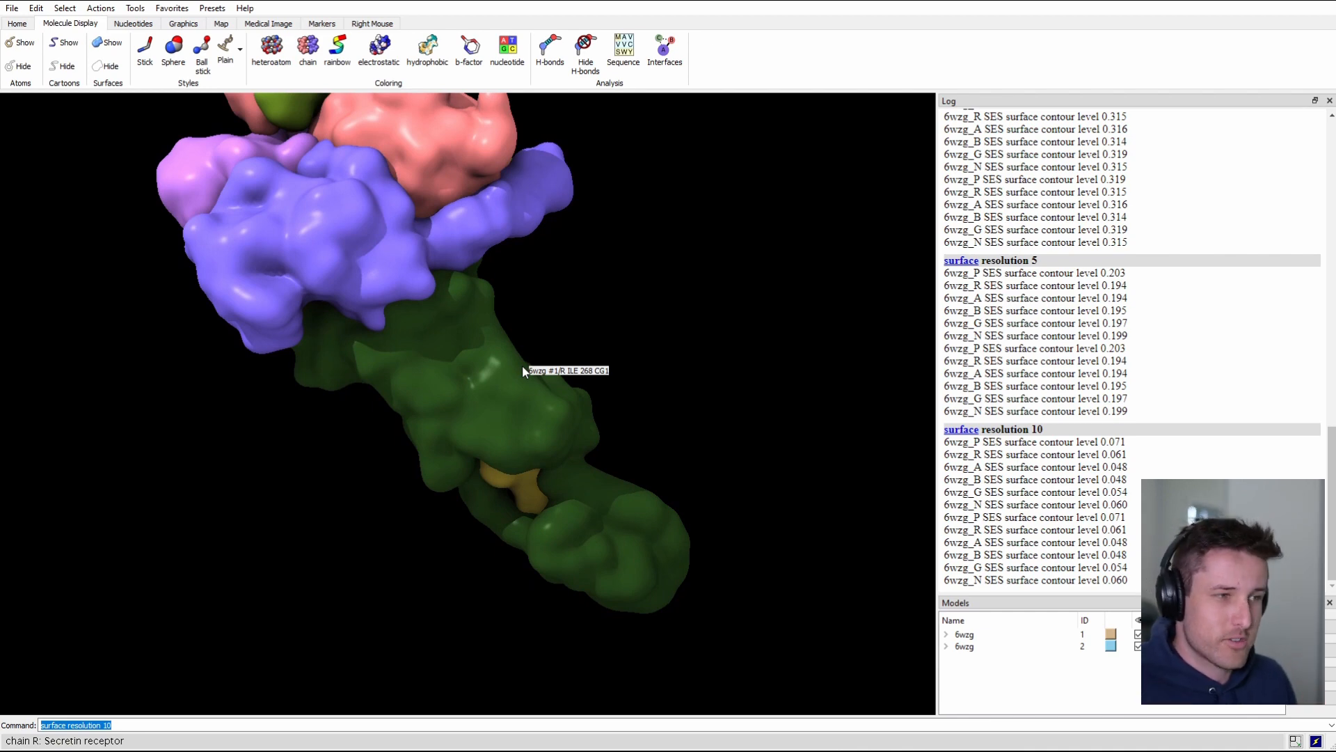
{"action": "left_click_drag", "start_coordinate": [495, 456], "coordinate": [463, 358]}
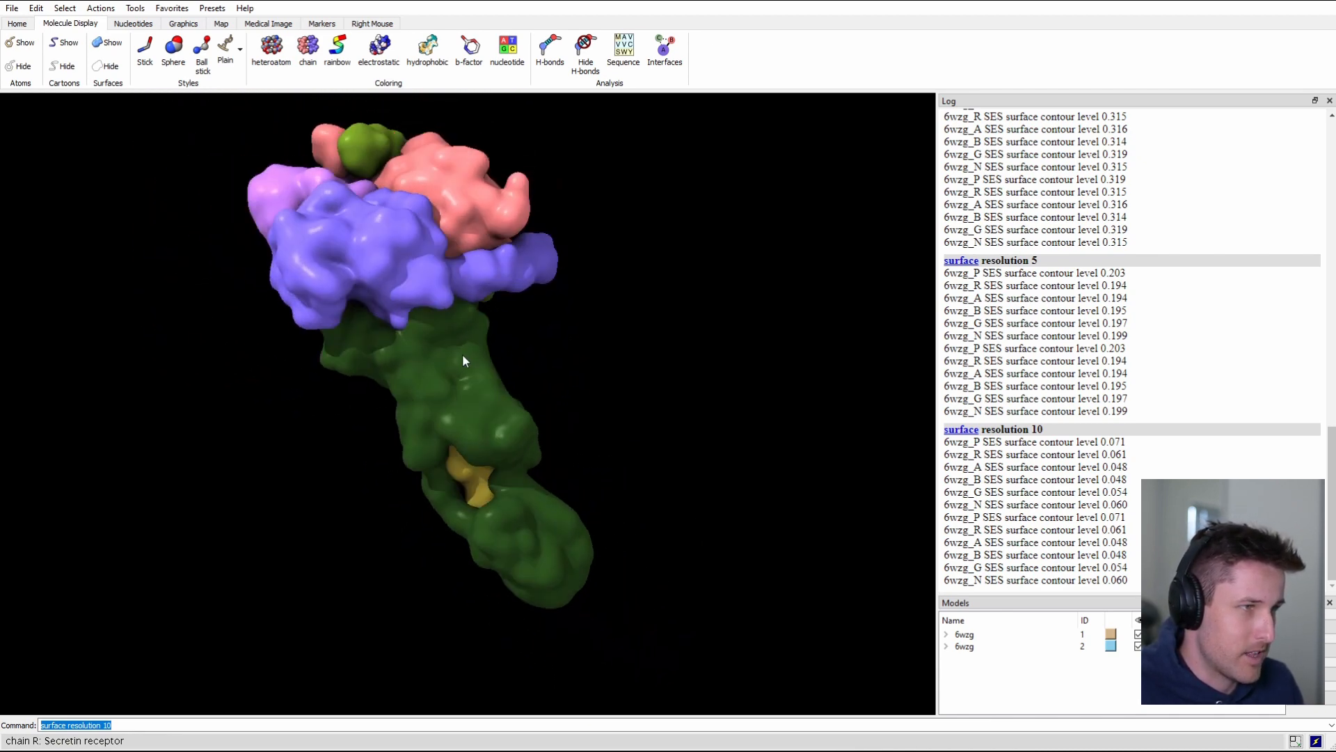
- Change the working directory to the user's Desktop folder and save the model there as surface.glb
{"action": "type", "text": "cd C:\\Users\\bradyjohnston\\Desktop"}
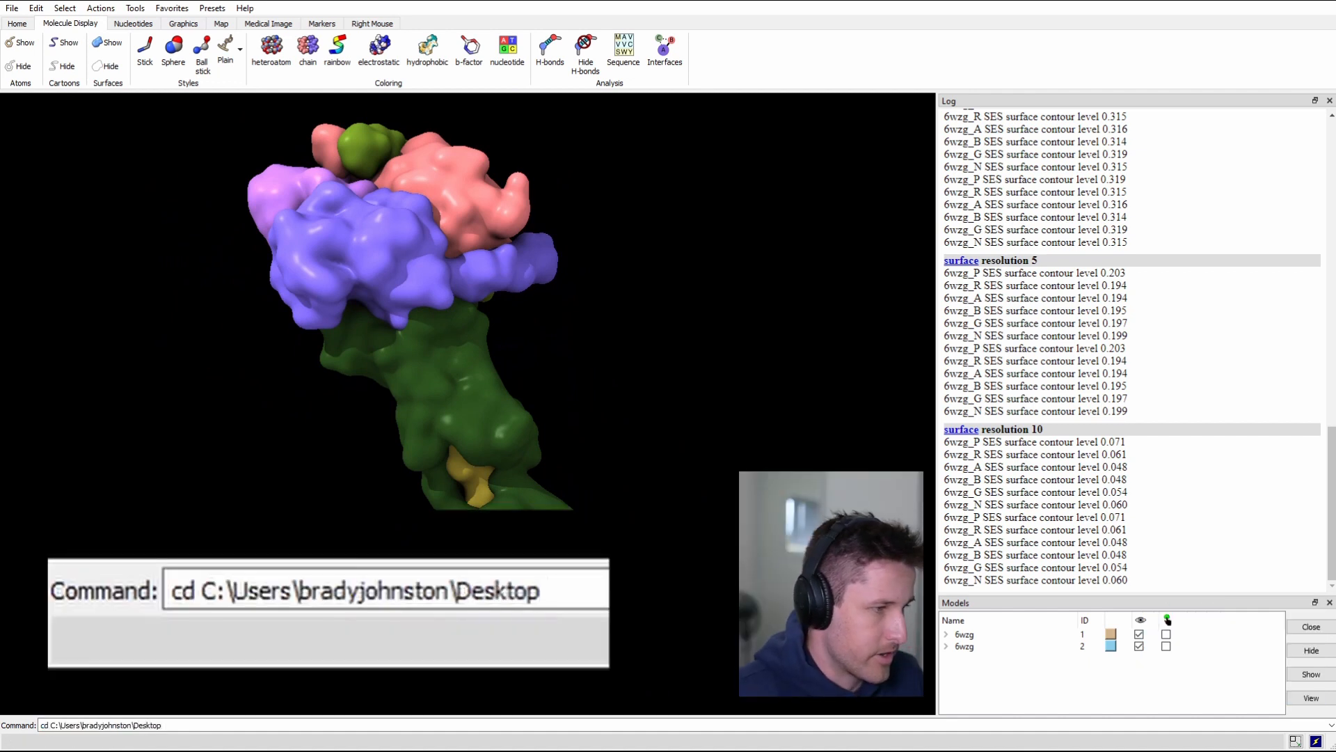
{"action": "key", "text": "Return"}
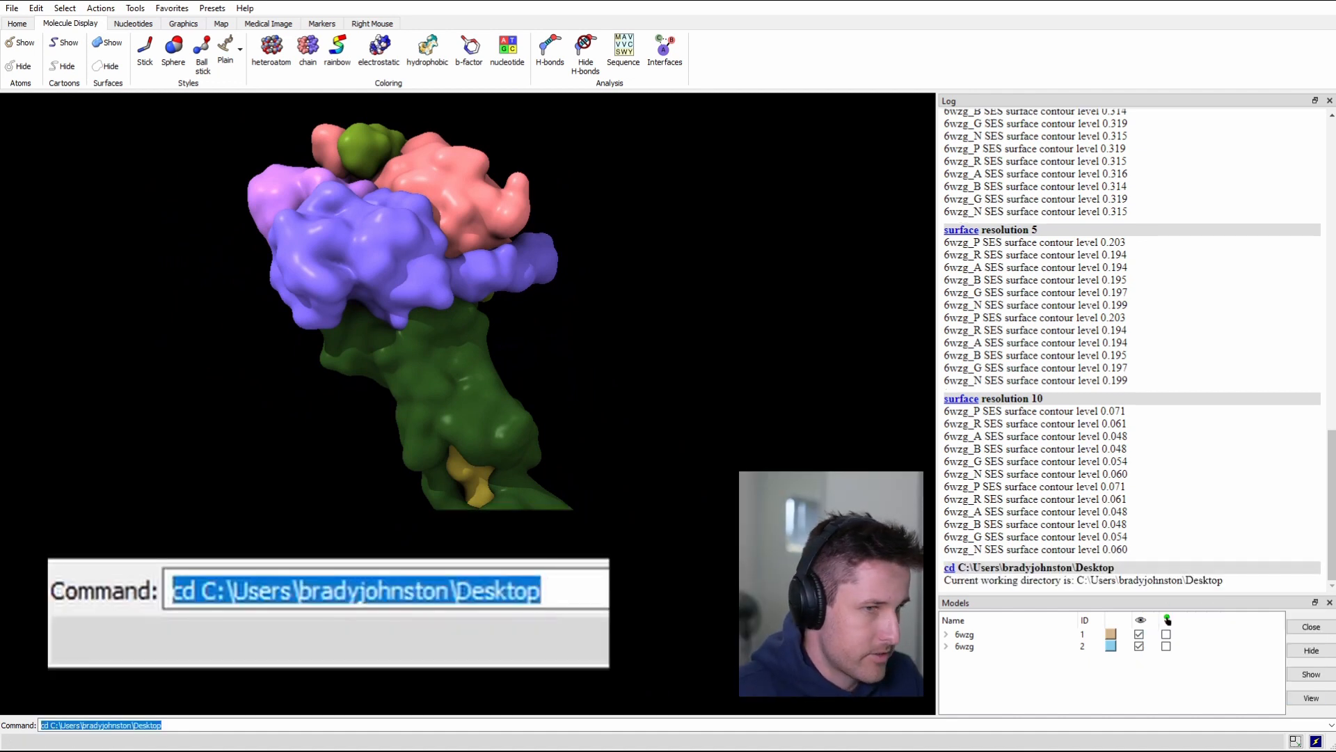
{"action": "type", "text": "save surface"}
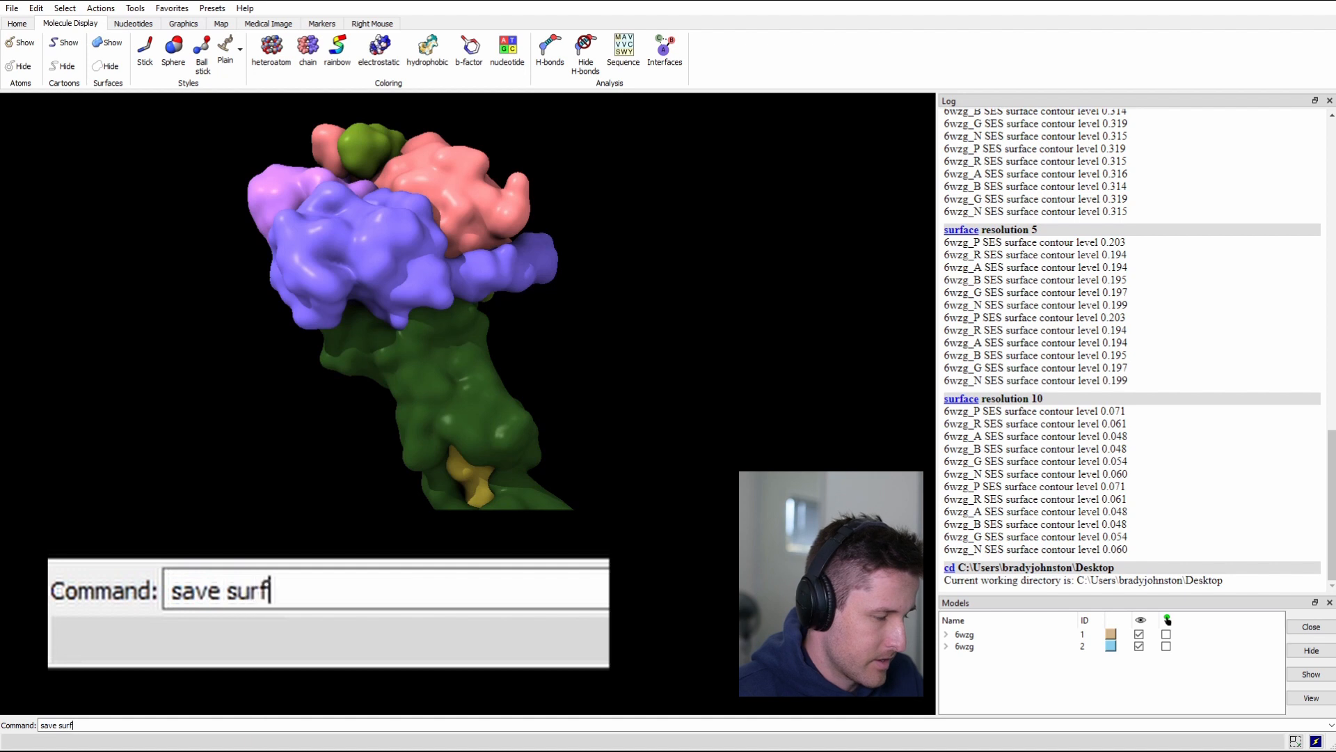
{"action": "type", "text": ".glb"}
{"action": "key", "text": "Return"}
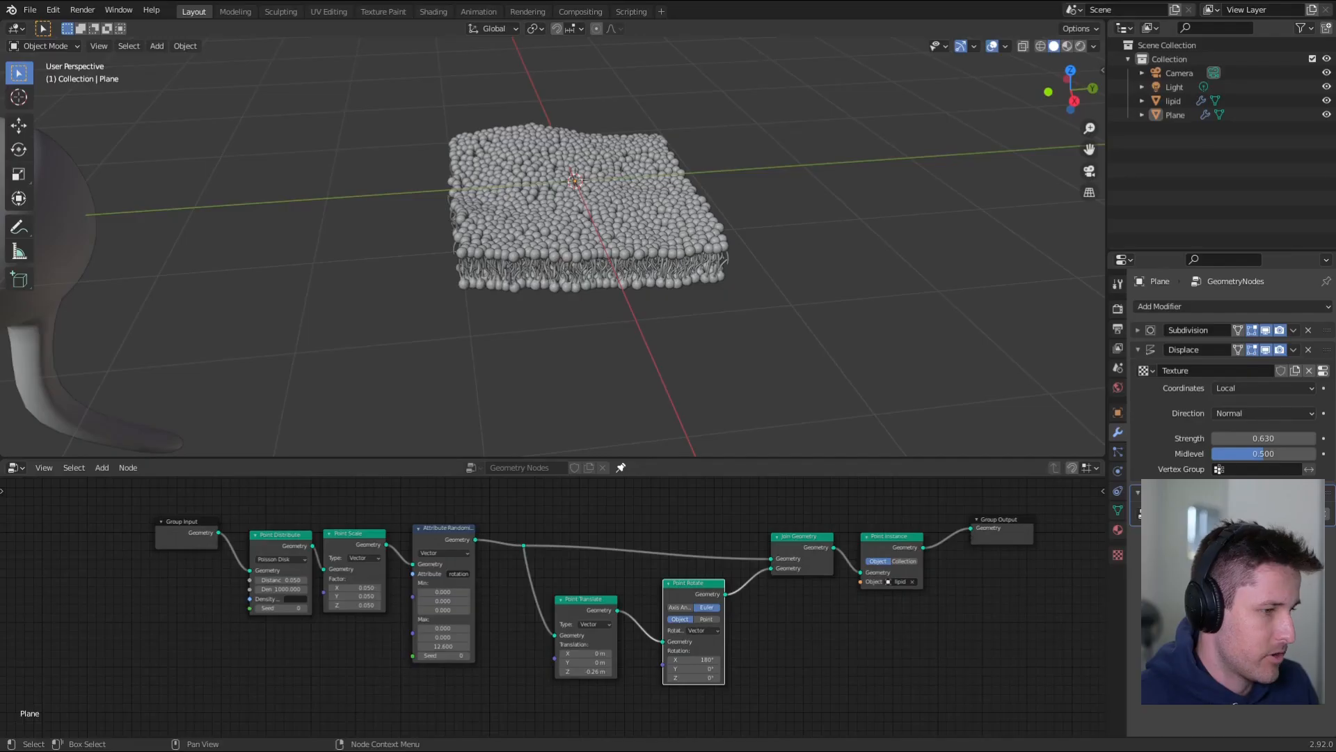
- Switch to Blender and import the exported surface.glb protein file in glTF 2.0 format
{"action": "left_click", "coordinate": [30, 10]}
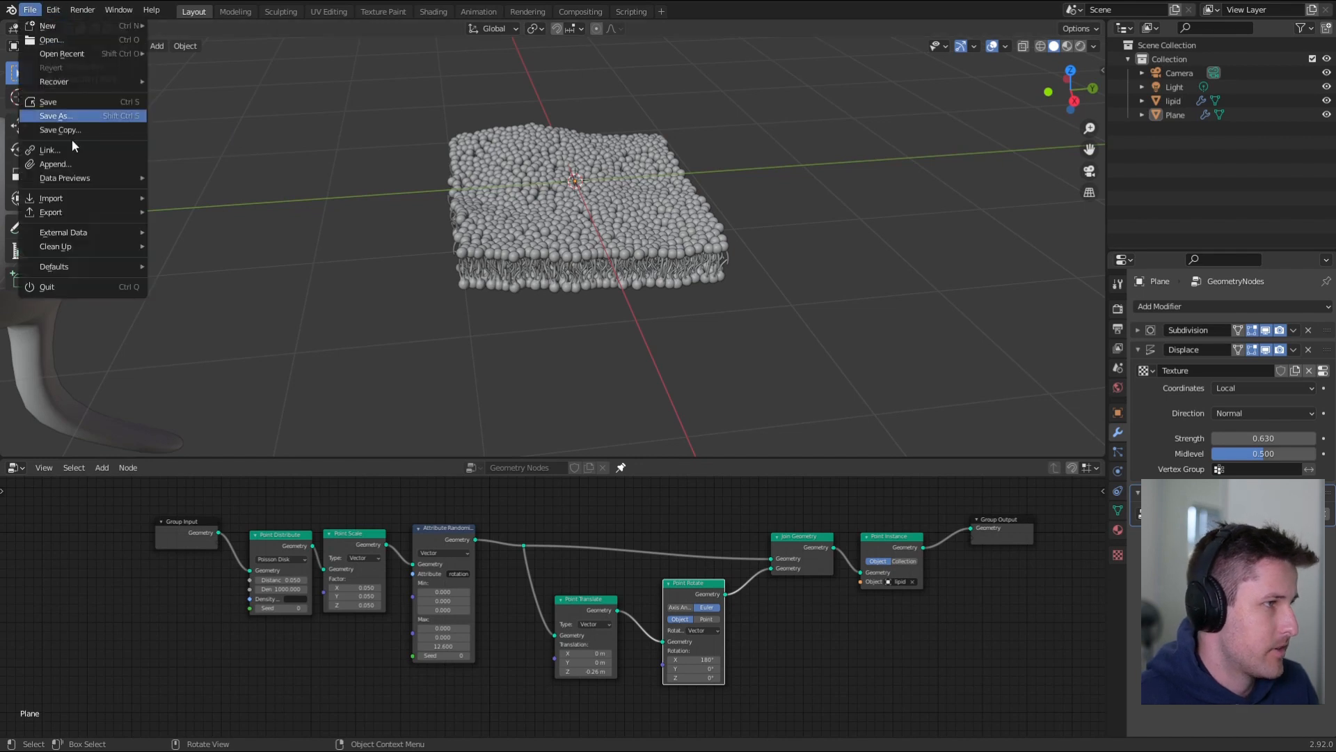
{"action": "mouse_move", "coordinate": [81, 198]}
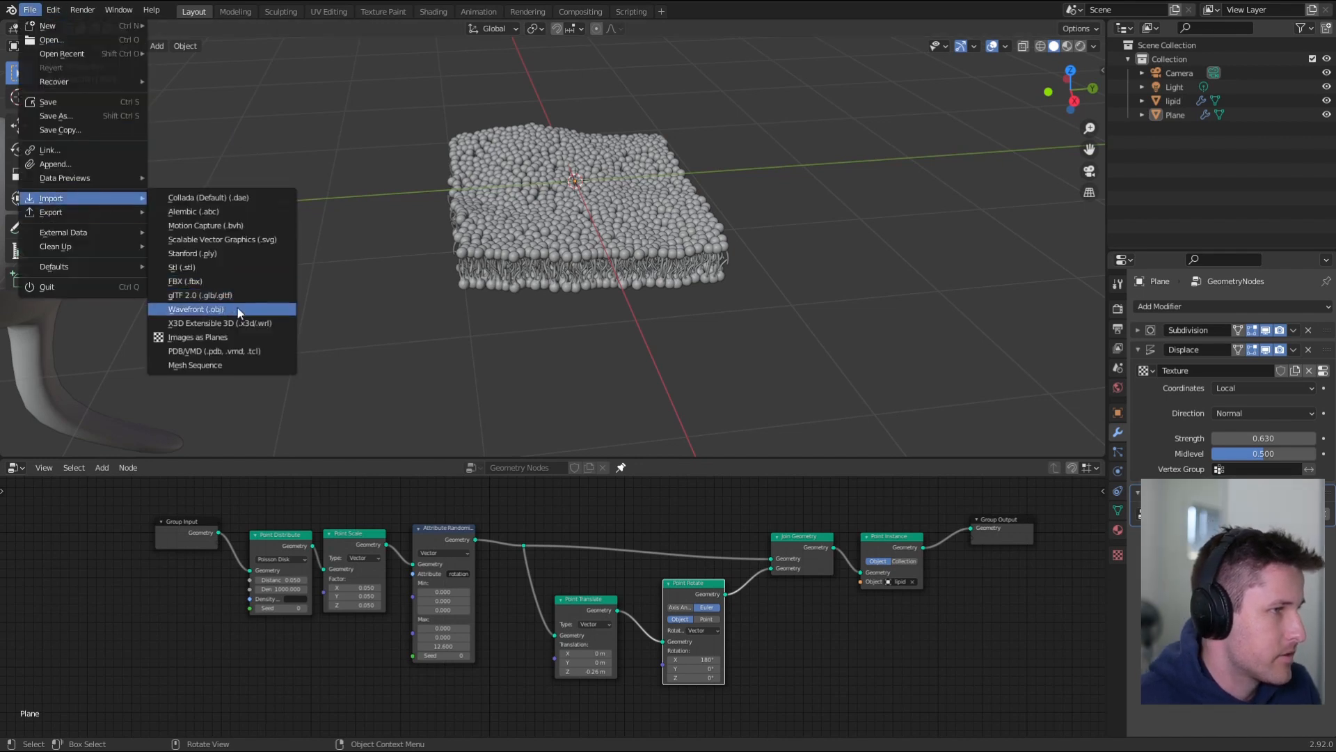
{"action": "left_click", "coordinate": [200, 295]}
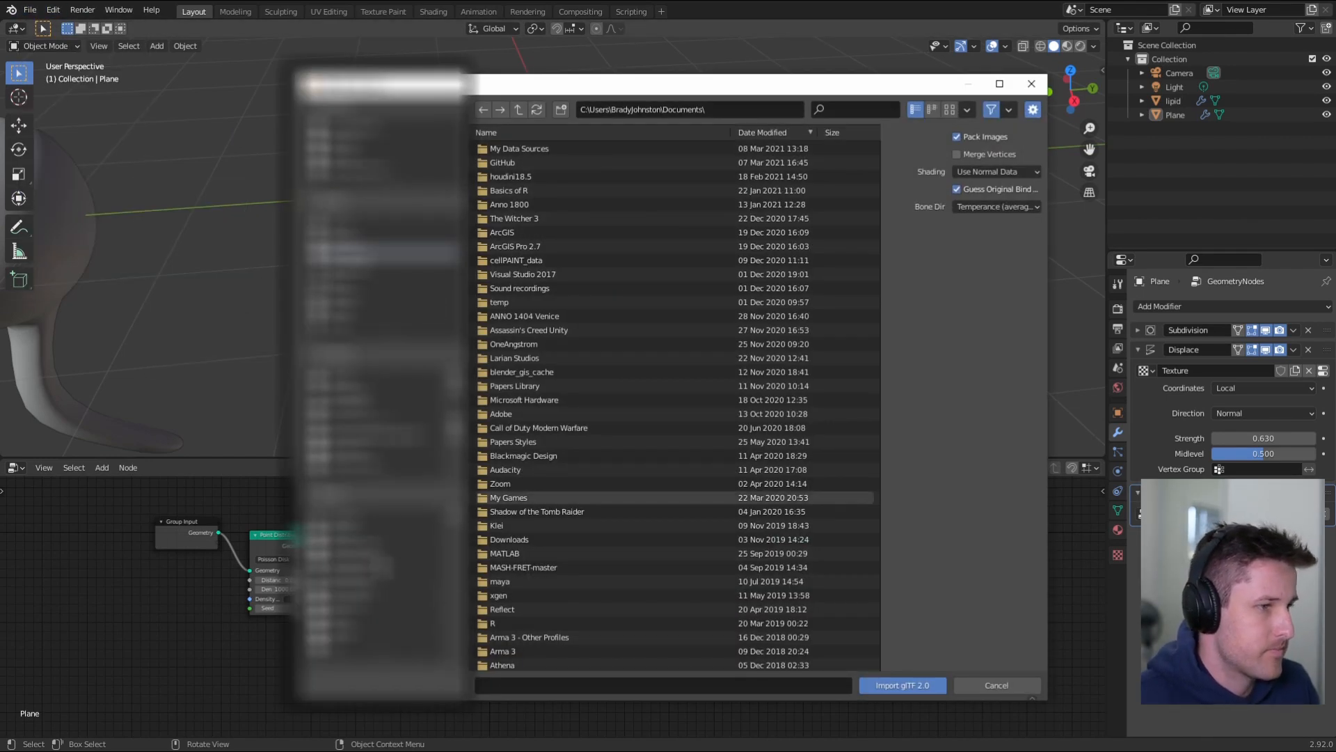
{"action": "double_click", "coordinate": [504, 497]}
{"action": "double_click", "coordinate": [522, 311]}
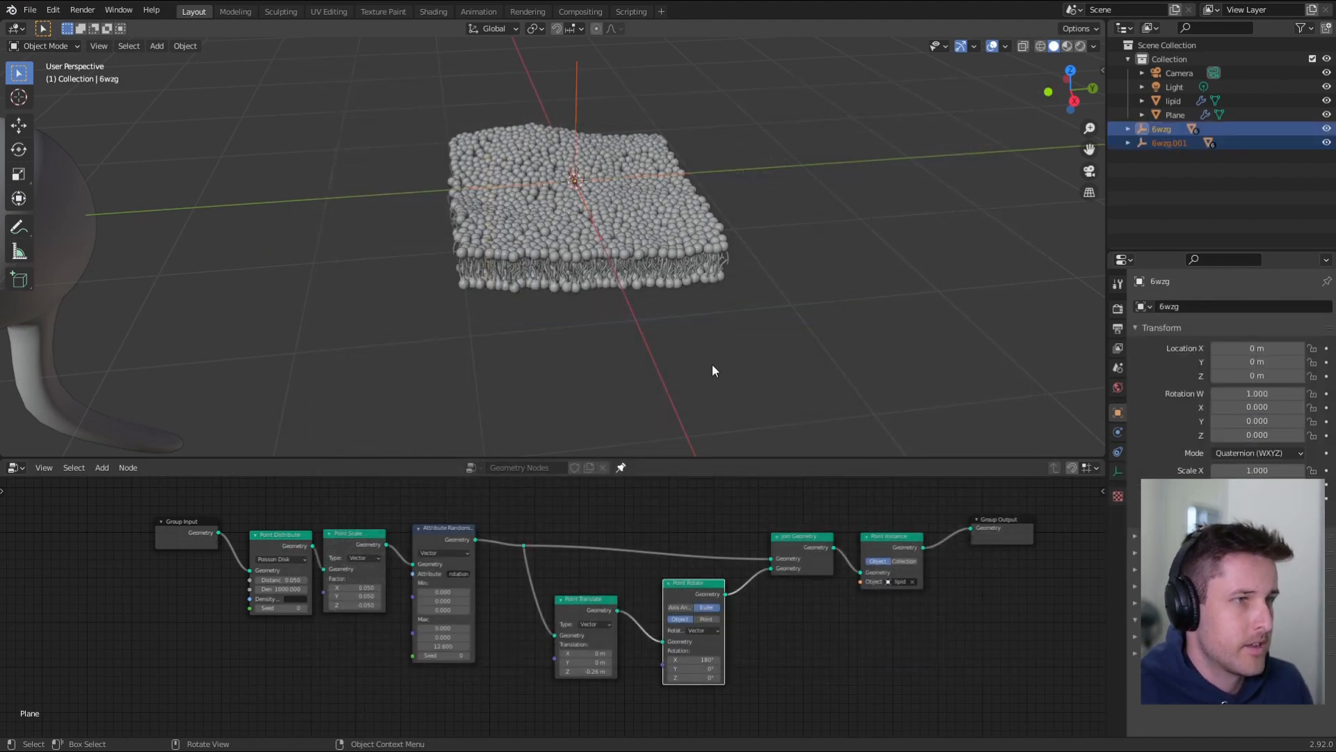
- Scale the imported 6wzg objects down by a factor of 0.1 and again by 0.2
{"action": "scroll", "coordinate": [712, 364], "scroll_direction": "down", "scroll_amount": 8}
{"action": "middle_click_drag", "start_coordinate": [646, 365], "coordinate": [685, 278]}
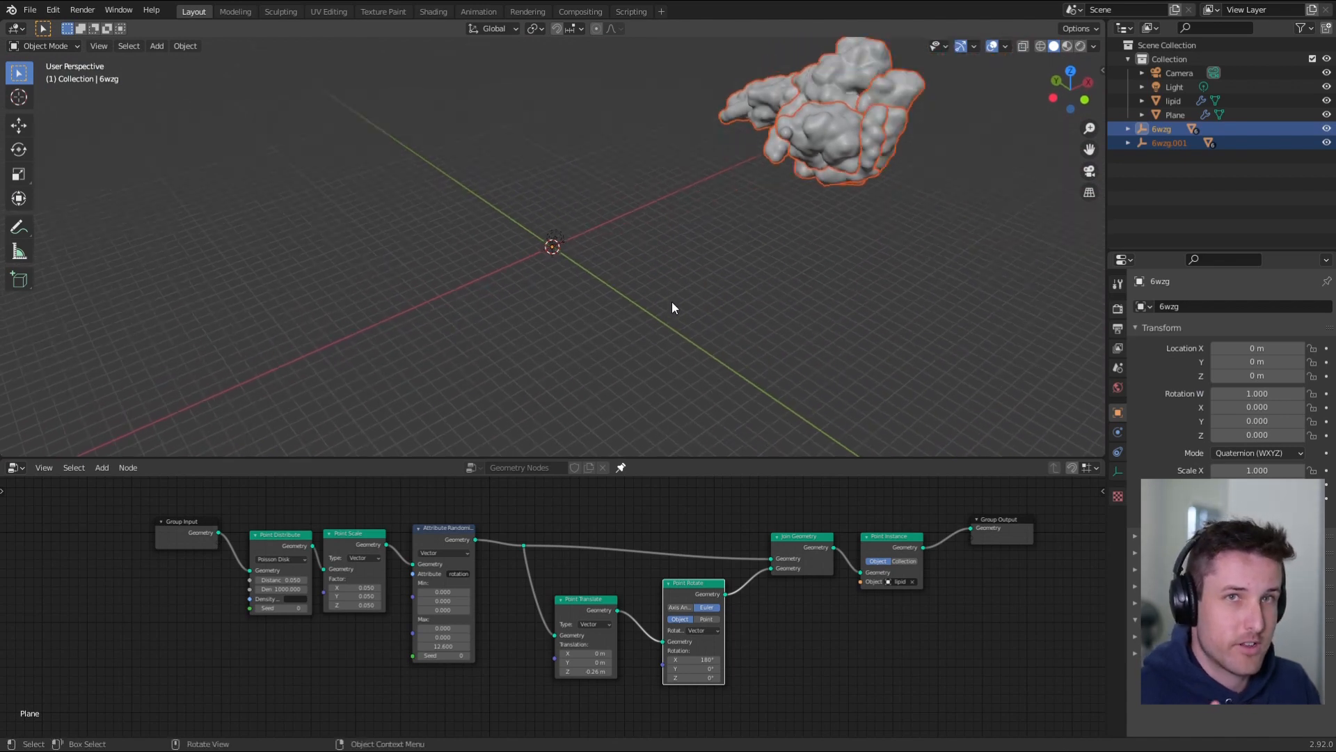
{"action": "type", "text": "s"}
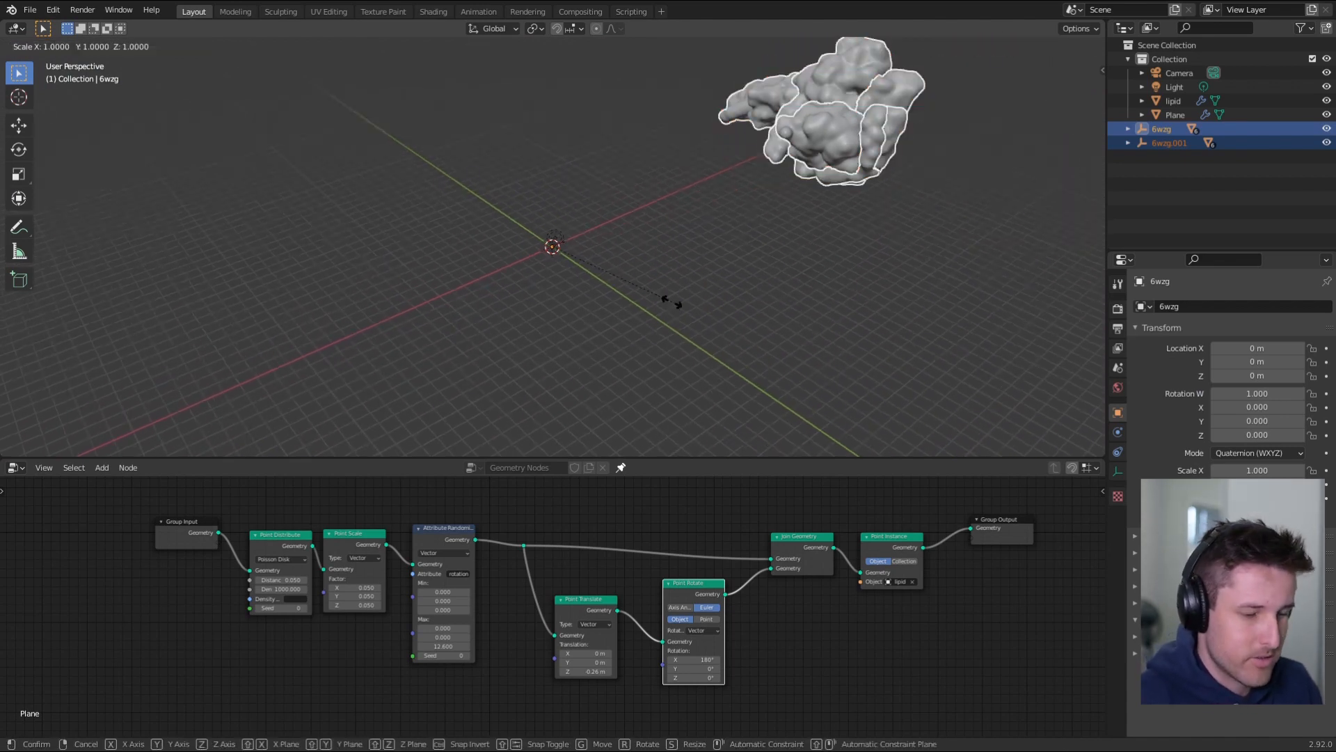
{"action": "type", "text": "0.1"}
{"action": "key", "text": "Return"}
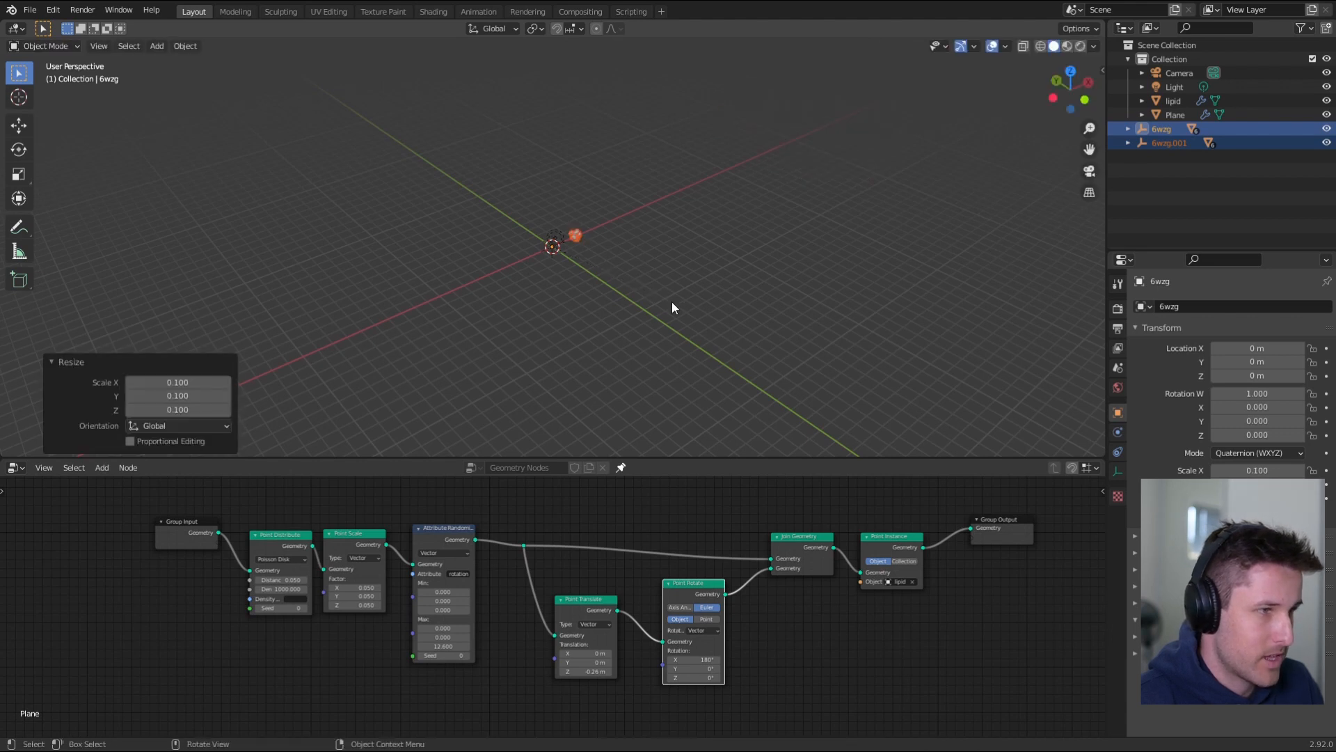
{"action": "scroll", "coordinate": [659, 240], "scroll_direction": "up", "scroll_amount": 6}
{"action": "middle_click_drag", "start_coordinate": [659, 238], "coordinate": [390, 191]}
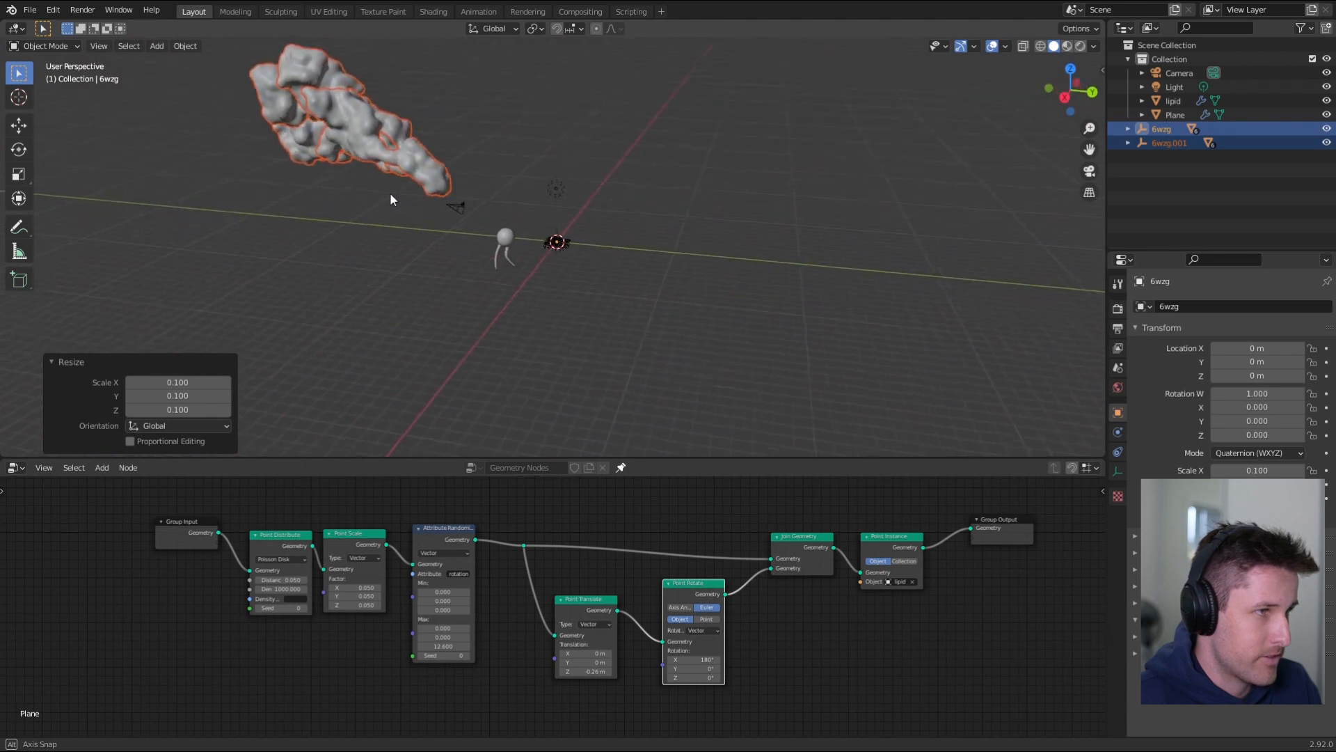
{"action": "type", "text": "s0.2"}
{"action": "key", "text": "Return"}
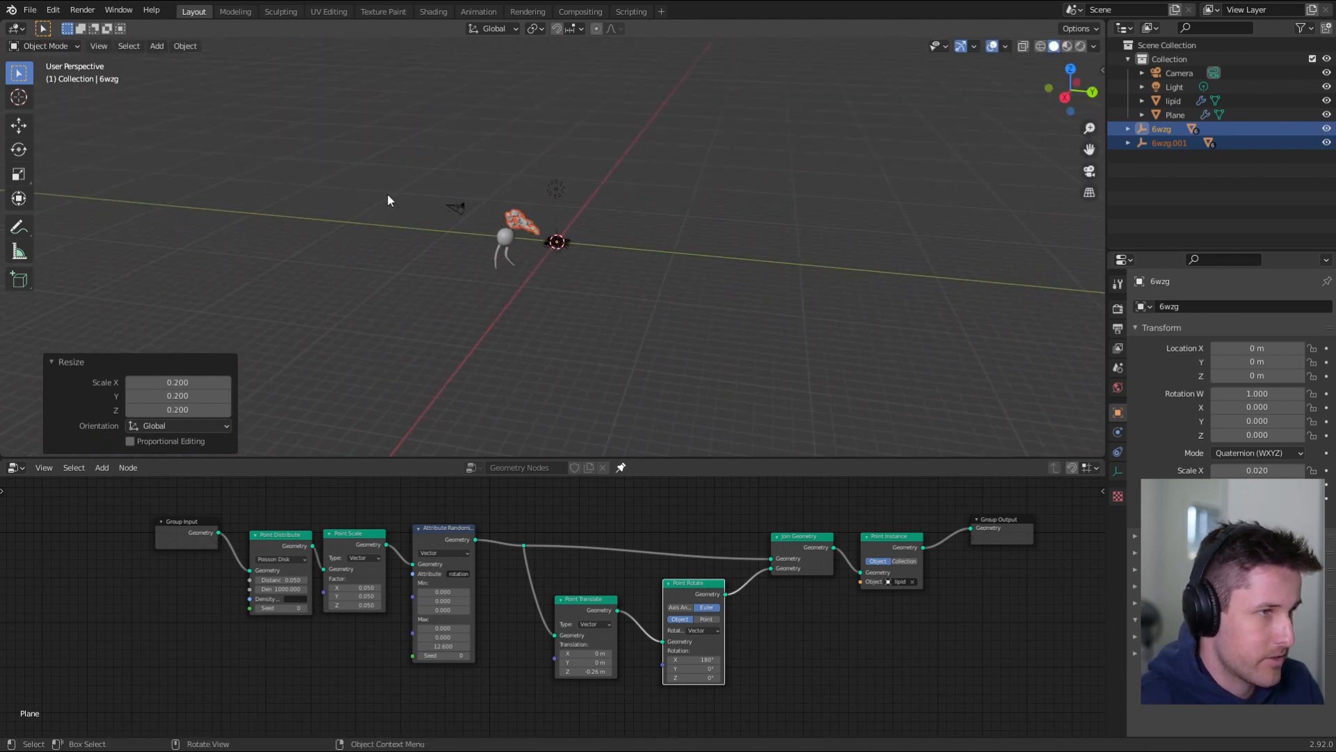
- Scale the two selected 6wzg protein objects down by a further factor of 0.5
{"action": "middle_click_drag", "start_coordinate": [623, 219], "coordinate": [624, 231]}
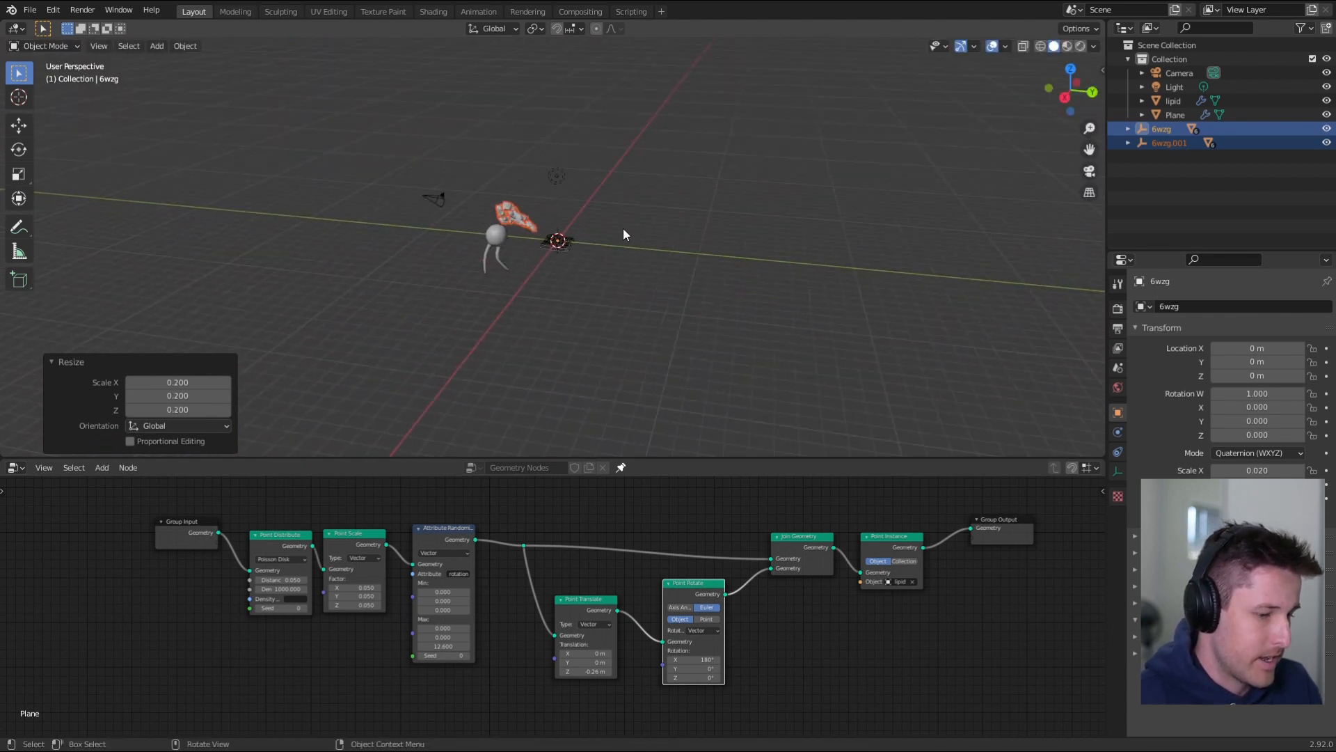
{"action": "key", "text": "grave"}
{"action": "key", "text": "3"}
{"action": "middle_click_drag", "start_coordinate": [596, 269], "coordinate": [528, 255]}
{"action": "key", "text": "s"}
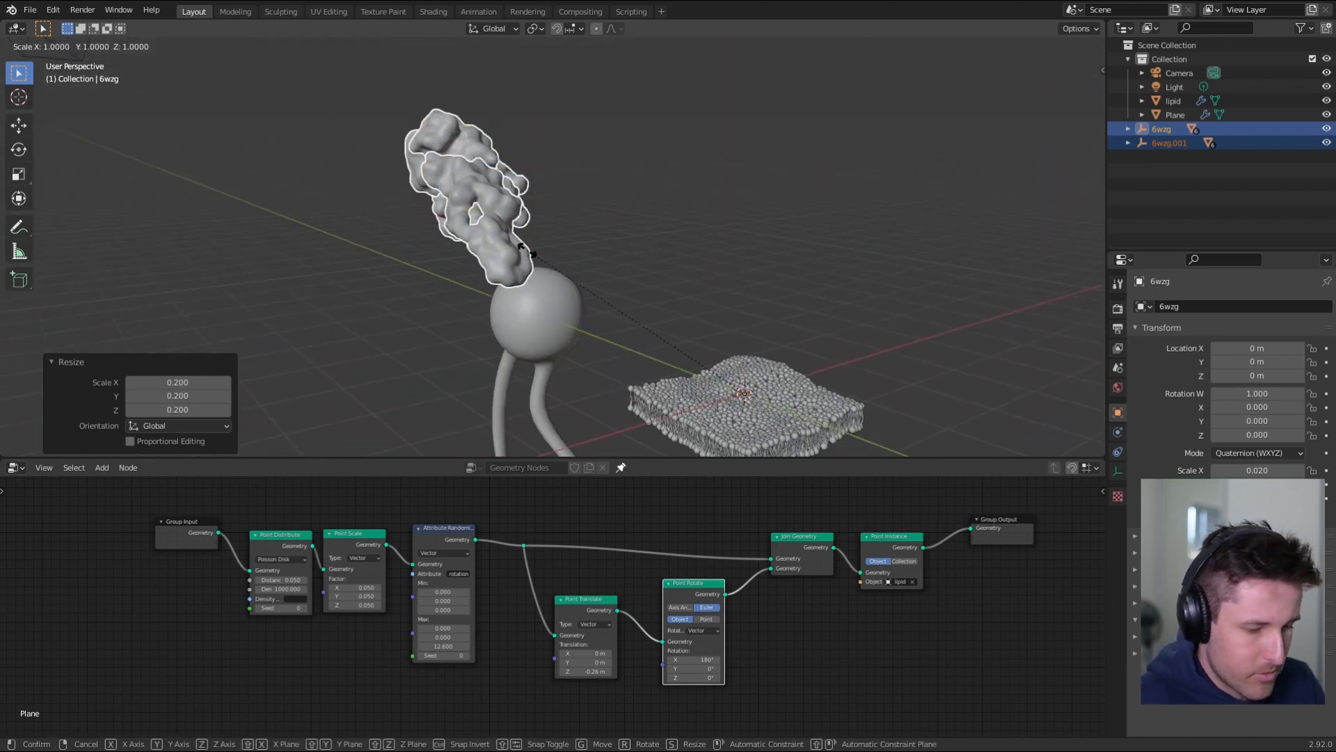
{"action": "key", "text": "0"}
{"action": "key", "text": "period"}
{"action": "key", "text": "5"}
{"action": "key", "text": "Return"}
{"action": "middle_click_drag", "start_coordinate": [527, 255], "coordinate": [584, 303]}
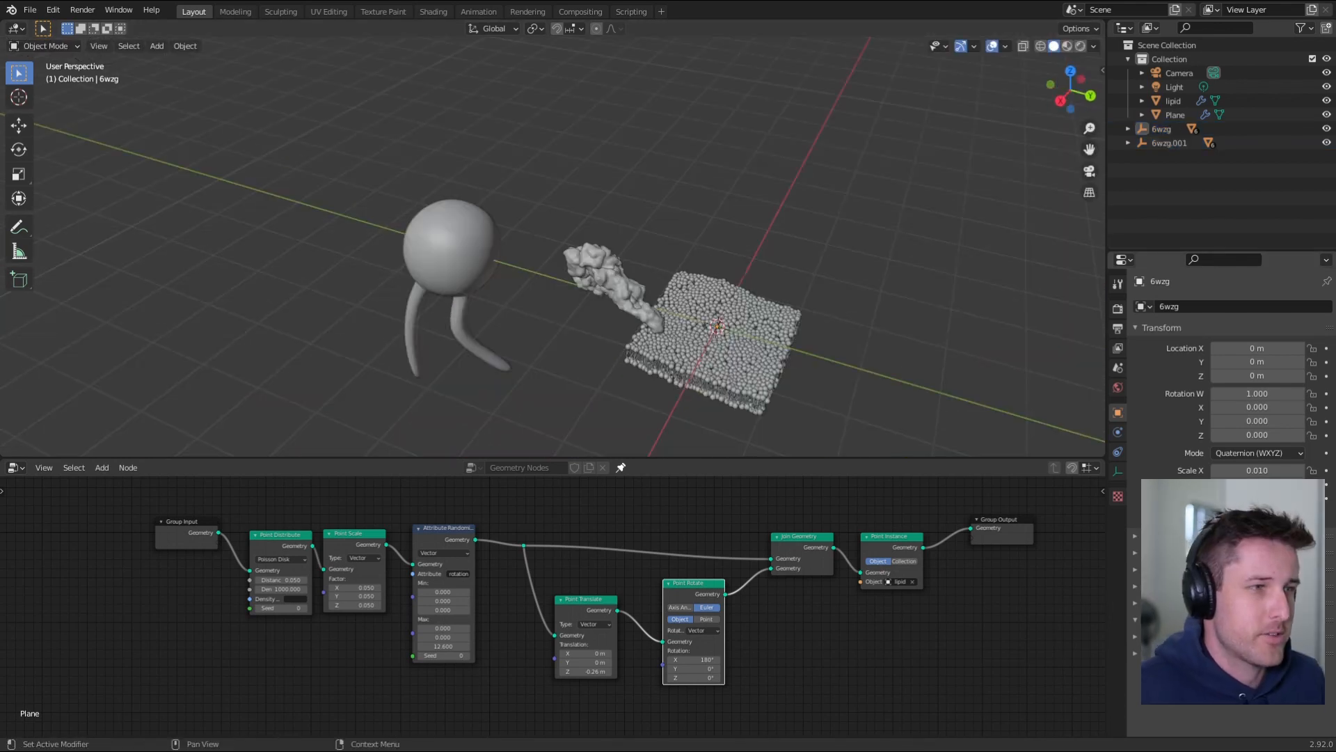
{"action": "middle_click_drag", "start_coordinate": [763, 305], "coordinate": [732, 305]}
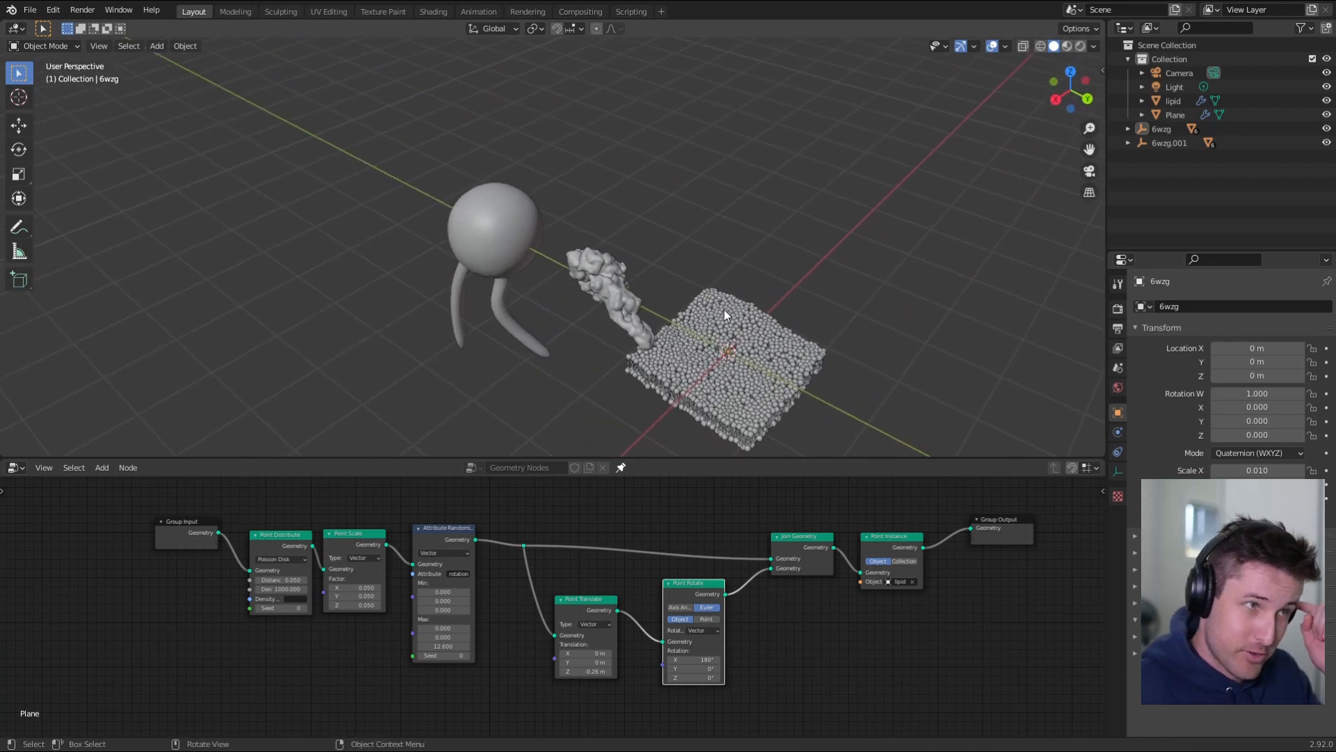
- Select the 6wzg_R SES surface of the protein and switch the viewport to rendered shading
{"action": "mouse_move", "coordinate": [698, 349]}
{"action": "middle_mouse_down"}
{"action": "mouse_move", "coordinate": [728, 322]}
{"action": "mouse_move", "coordinate": [691, 332]}
{"action": "mouse_move", "coordinate": [609, 313]}
{"action": "mouse_move", "coordinate": [763, 305]}
{"action": "mouse_move", "coordinate": [679, 297]}
{"action": "middle_mouse_up"}
{"action": "left_click", "coordinate": [613, 289]}
{"action": "key", "text": "z"}
{"action": "left_click", "coordinate": [689, 215]}
{"action": "middle_click_drag", "start_coordinate": [689, 216], "coordinate": [570, 242]}
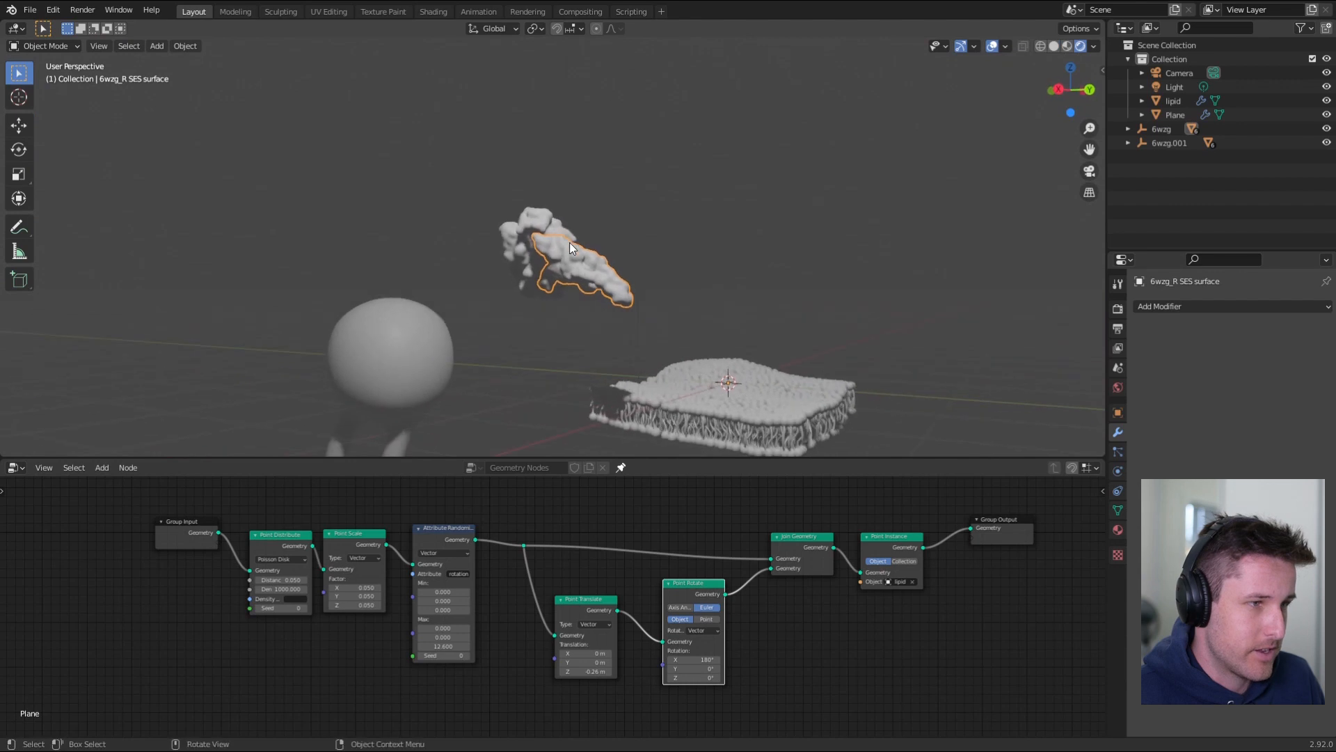
- Split the 3D viewport into two side-by-side areas and turn the new one into a Shader Editor with its sidebar hidden
{"action": "left_click", "coordinate": [14, 469]}
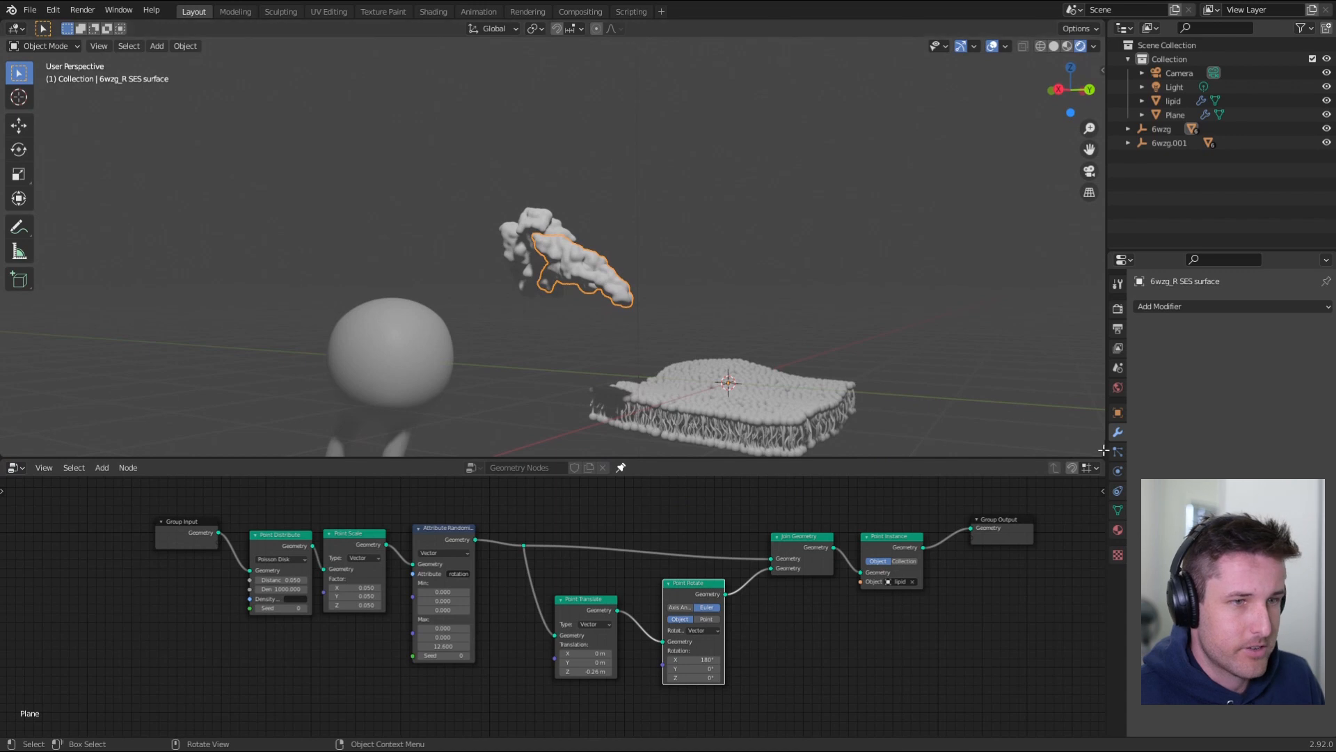
{"action": "mouse_move", "coordinate": [1104, 451]}
{"action": "left_mouse_down"}
{"action": "mouse_move", "coordinate": [780, 452]}
{"action": "mouse_move", "coordinate": [1090, 450]}
{"action": "left_mouse_up"}
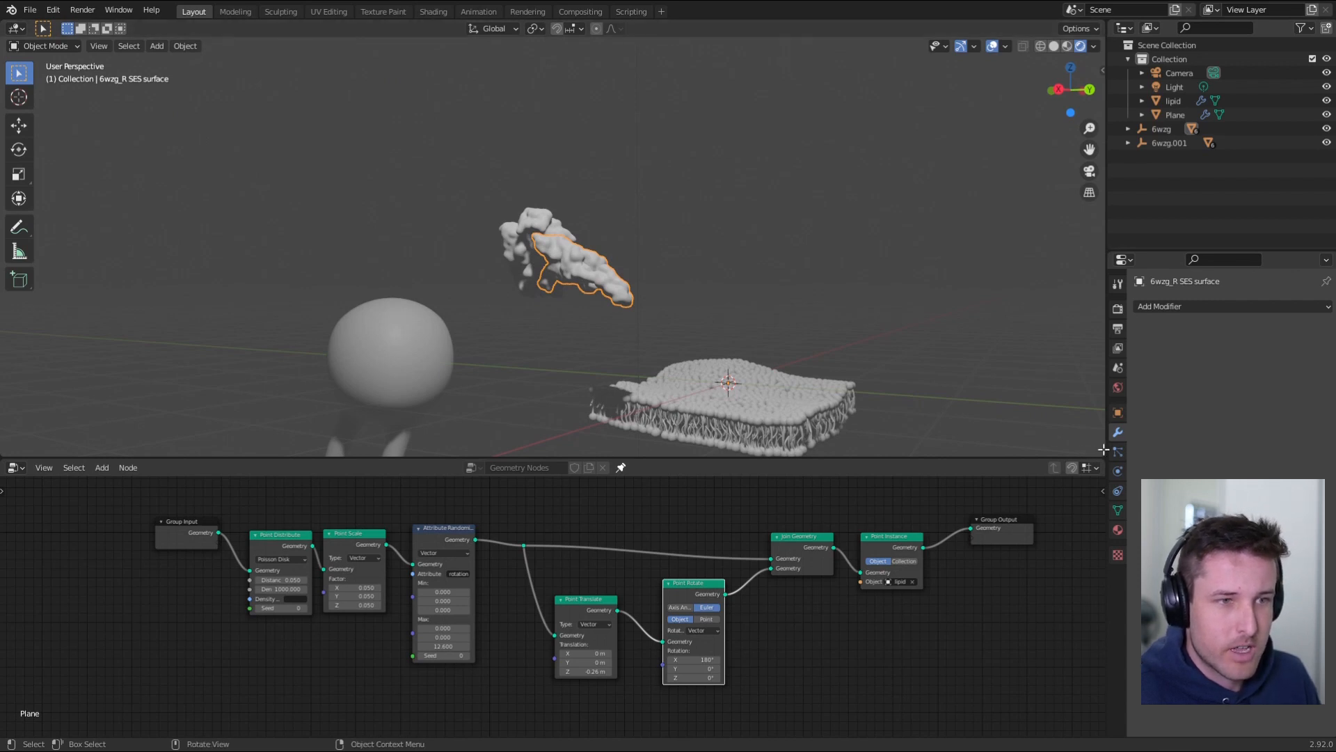
{"action": "left_click_drag", "start_coordinate": [1103, 450], "coordinate": [641, 434]}
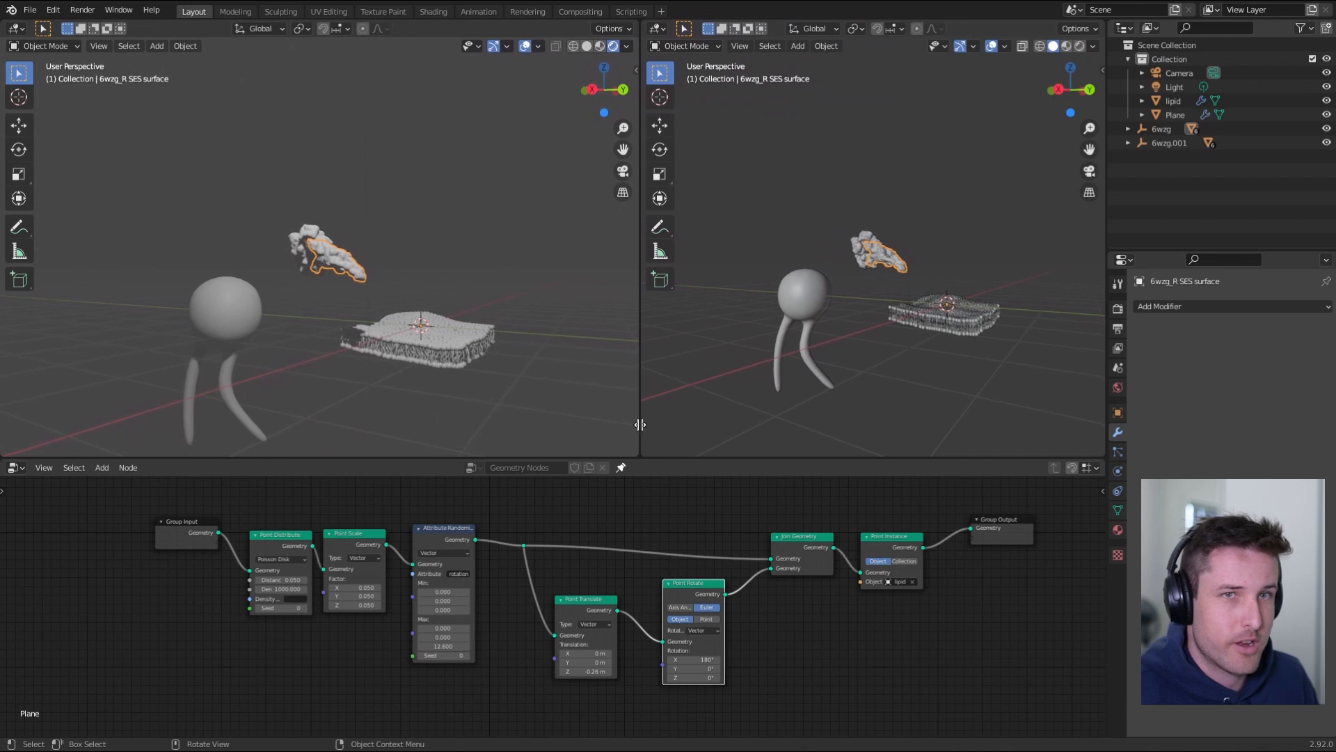
{"action": "left_click", "coordinate": [689, 31]}
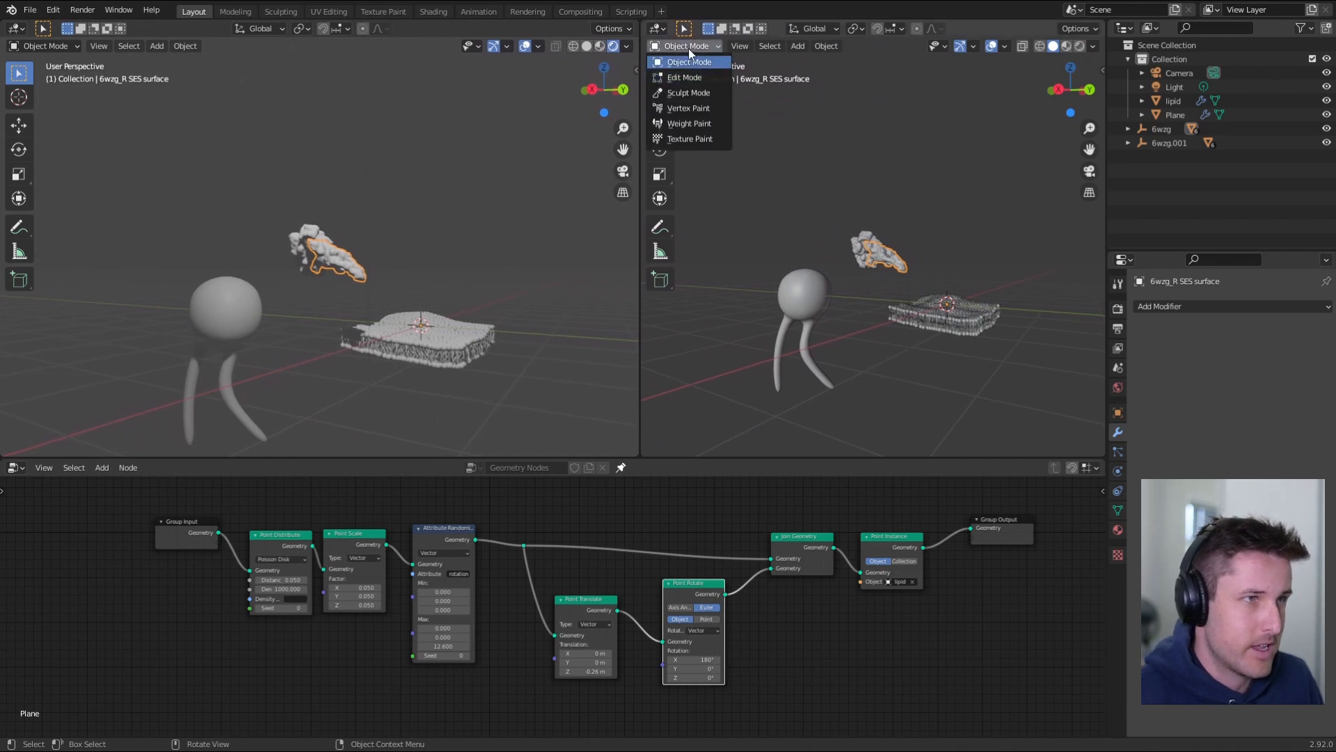
{"action": "left_click", "coordinate": [656, 28]}
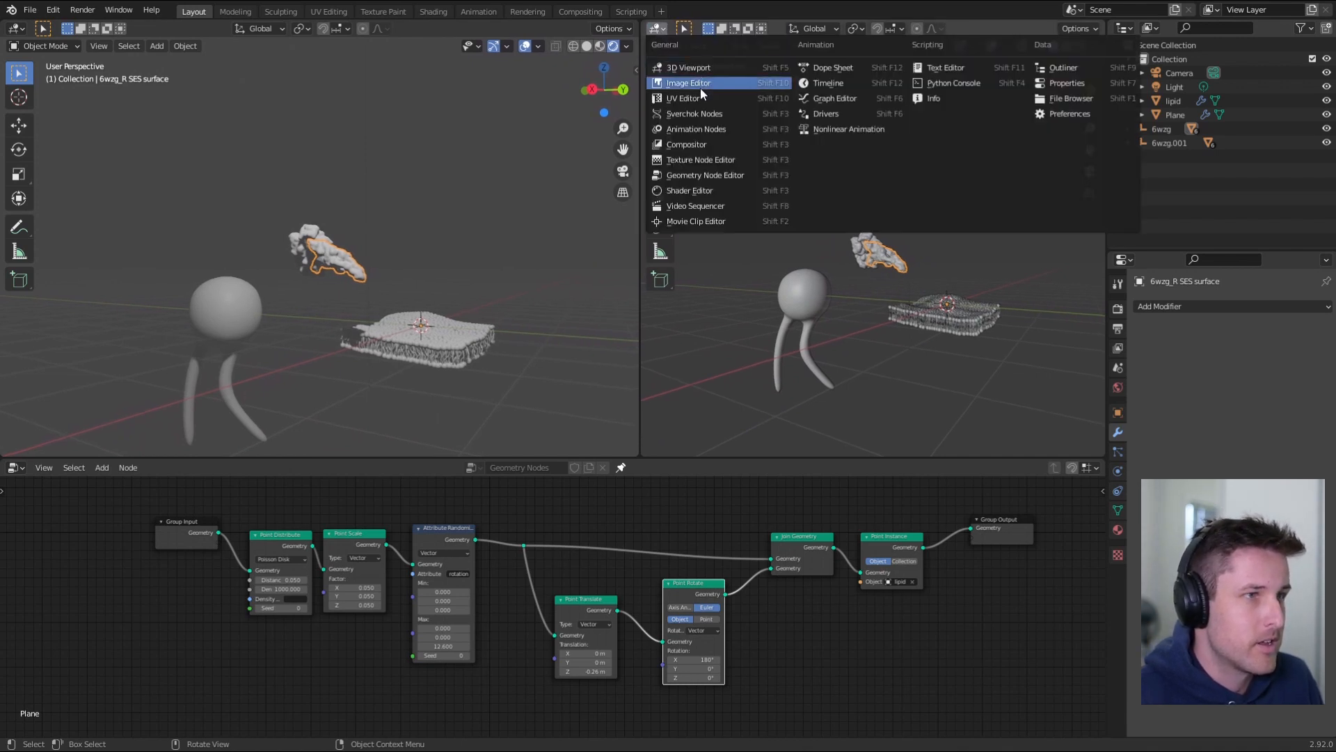
{"action": "left_click", "coordinate": [706, 190]}
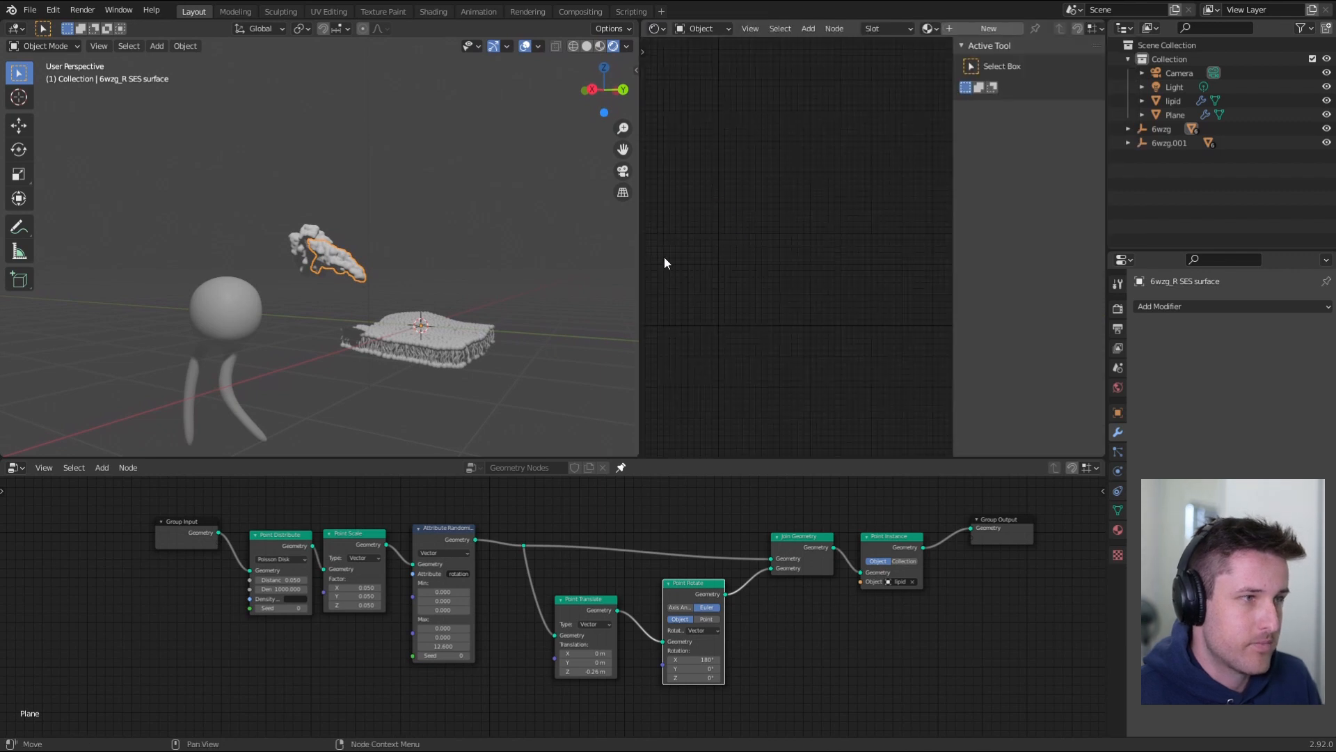
{"action": "key", "text": "n"}
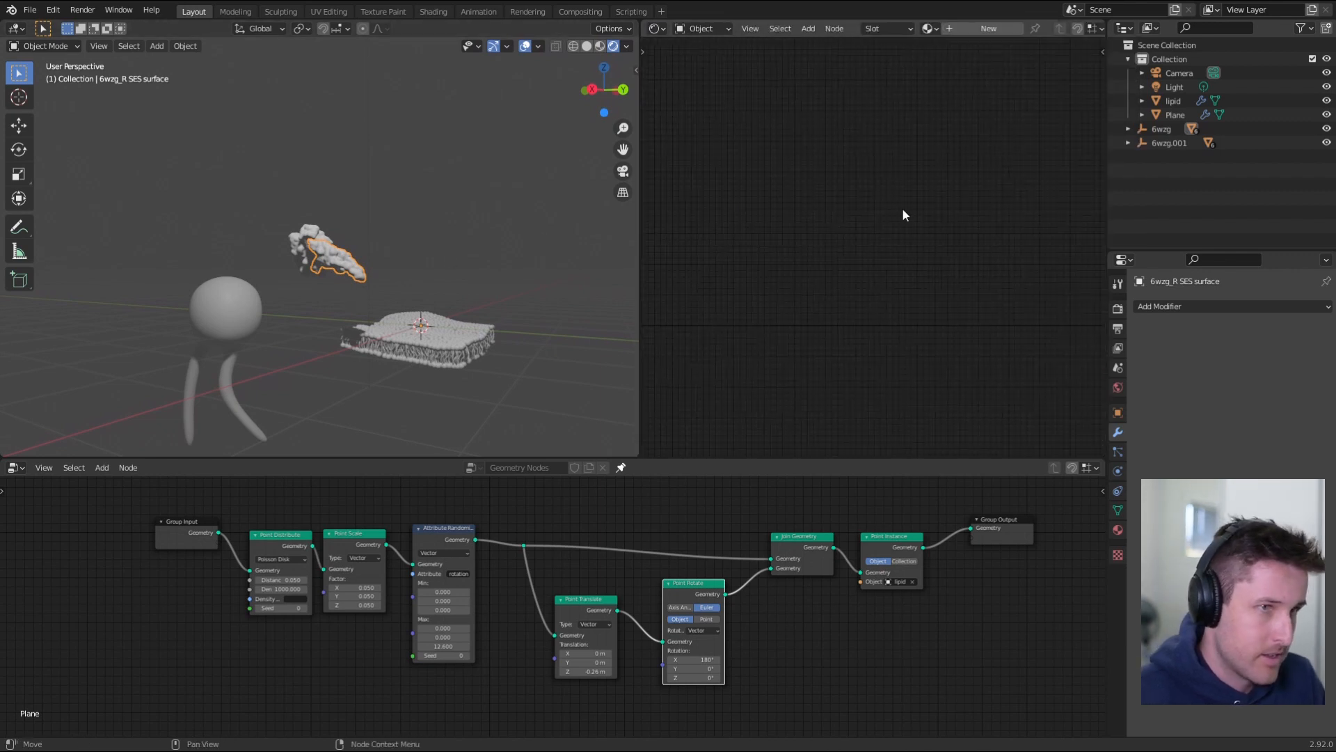
- Create a new material for the 6wzg_R SES surface and give it a pinkish-red base color
{"action": "left_click", "coordinate": [1002, 29]}
{"action": "scroll", "coordinate": [362, 248], "scroll_direction": "up", "scroll_amount": 6}
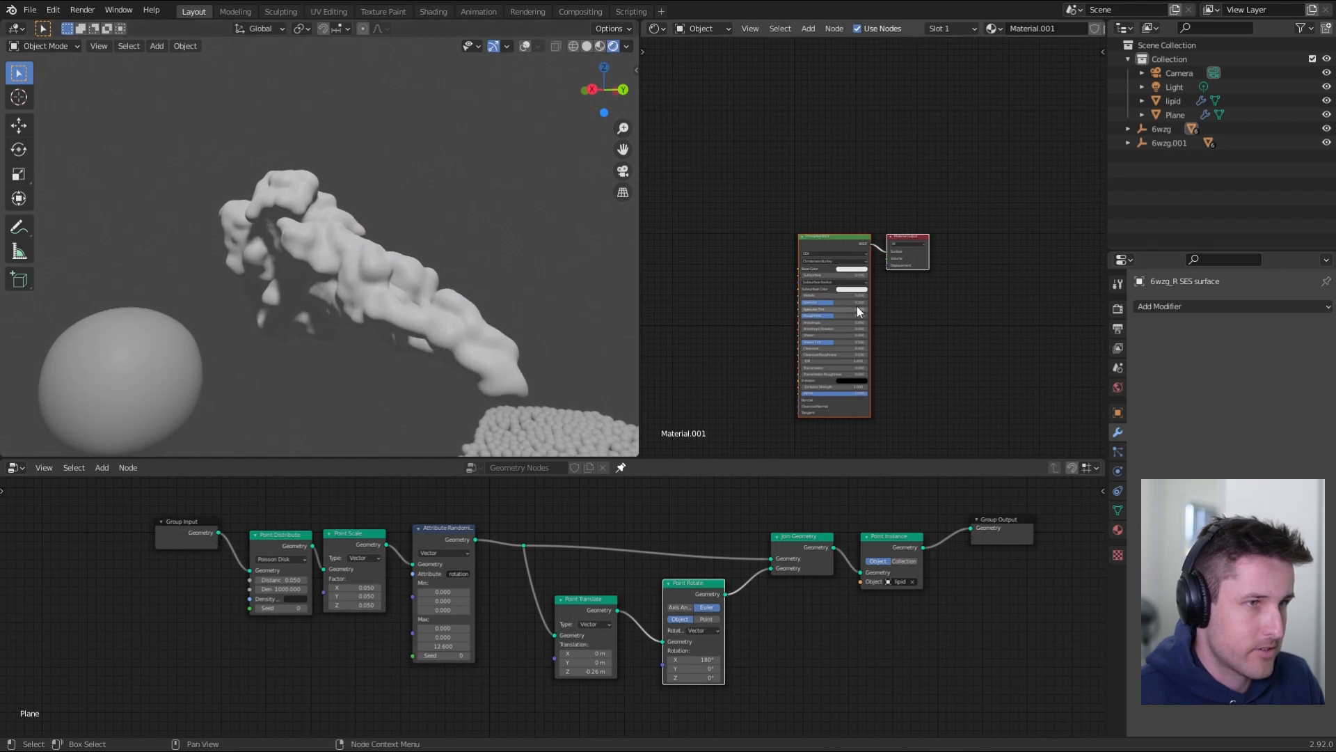
{"action": "left_click", "coordinate": [852, 268]}
{"action": "left_click", "coordinate": [862, 212]}
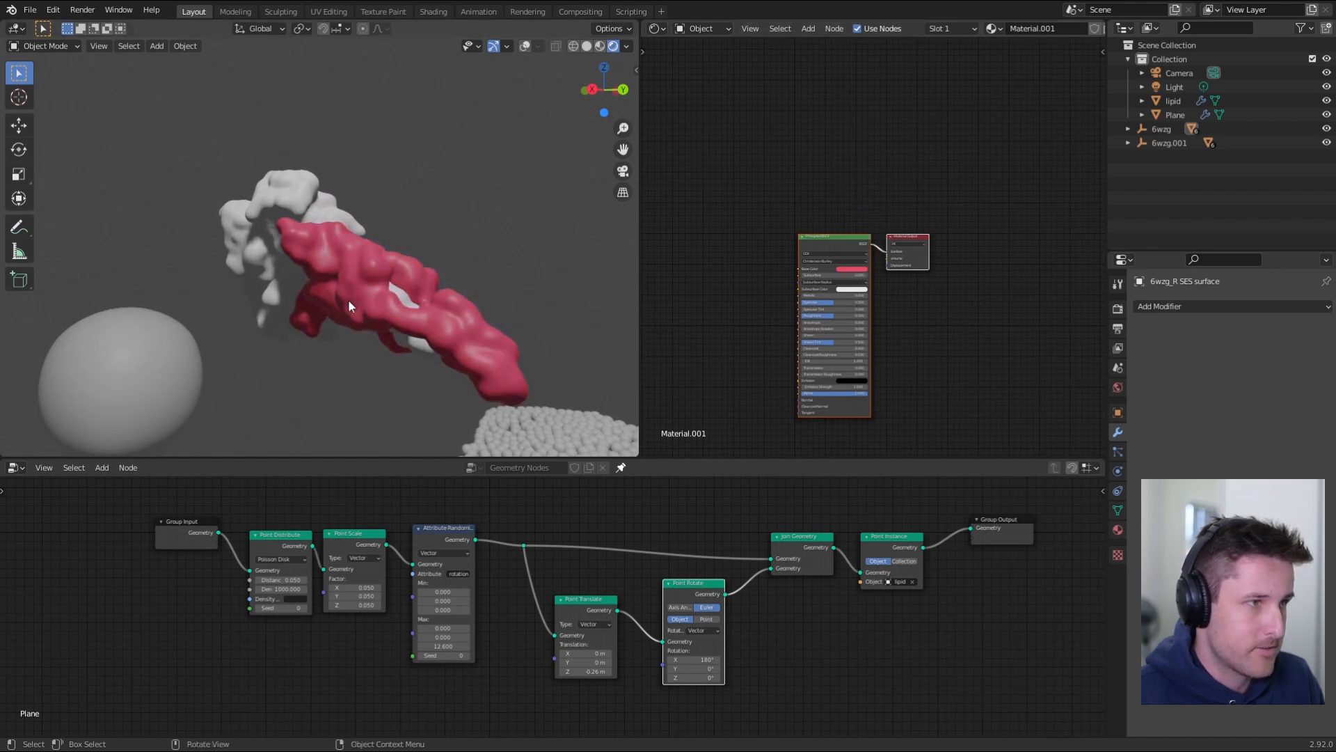
{"action": "scroll", "coordinate": [348, 299], "scroll_direction": "up", "scroll_amount": 3}
{"action": "scroll", "coordinate": [784, 233], "scroll_direction": "up", "scroll_amount": 5}
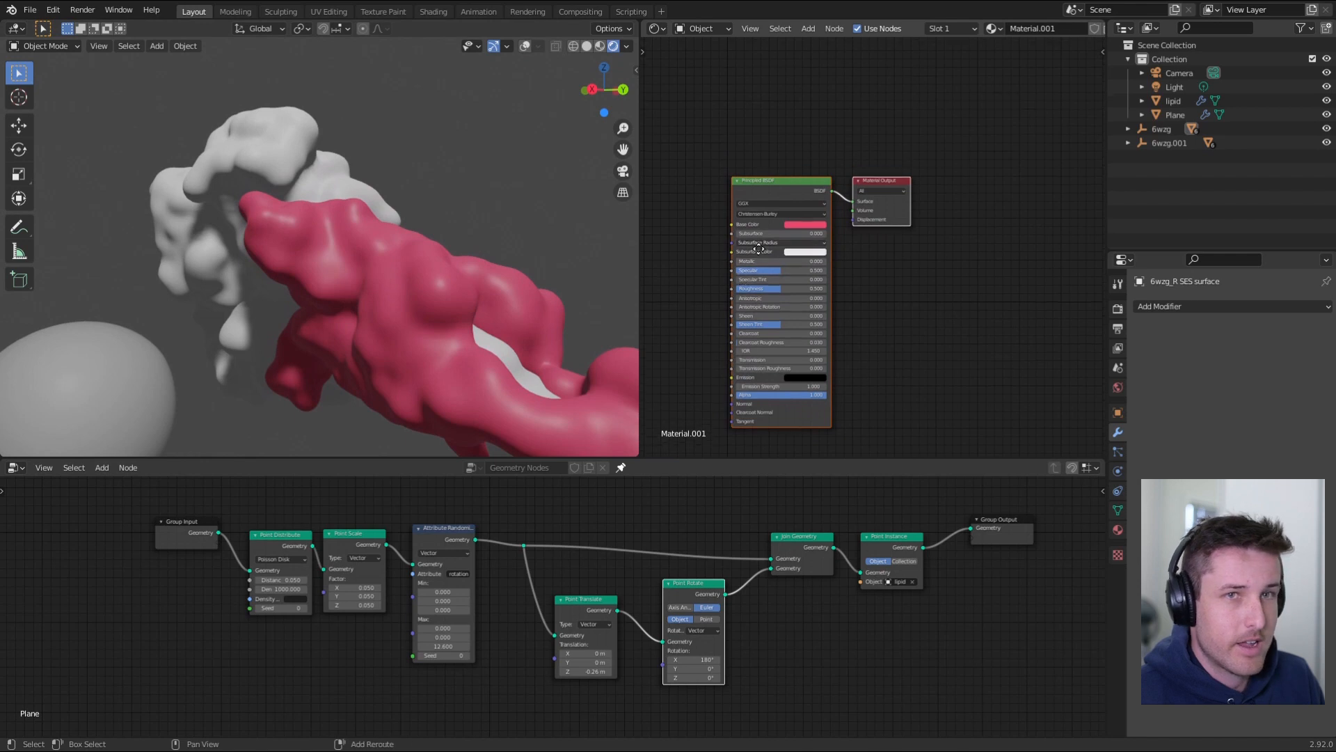
- Add a Vertex Color node and connect its Color output to the Base Color of the Principled BSDF
{"action": "scroll", "coordinate": [792, 219], "scroll_direction": "up", "scroll_amount": 2}
{"action": "key", "text": "shift+a"}
{"action": "left_click", "coordinate": [788, 216]}
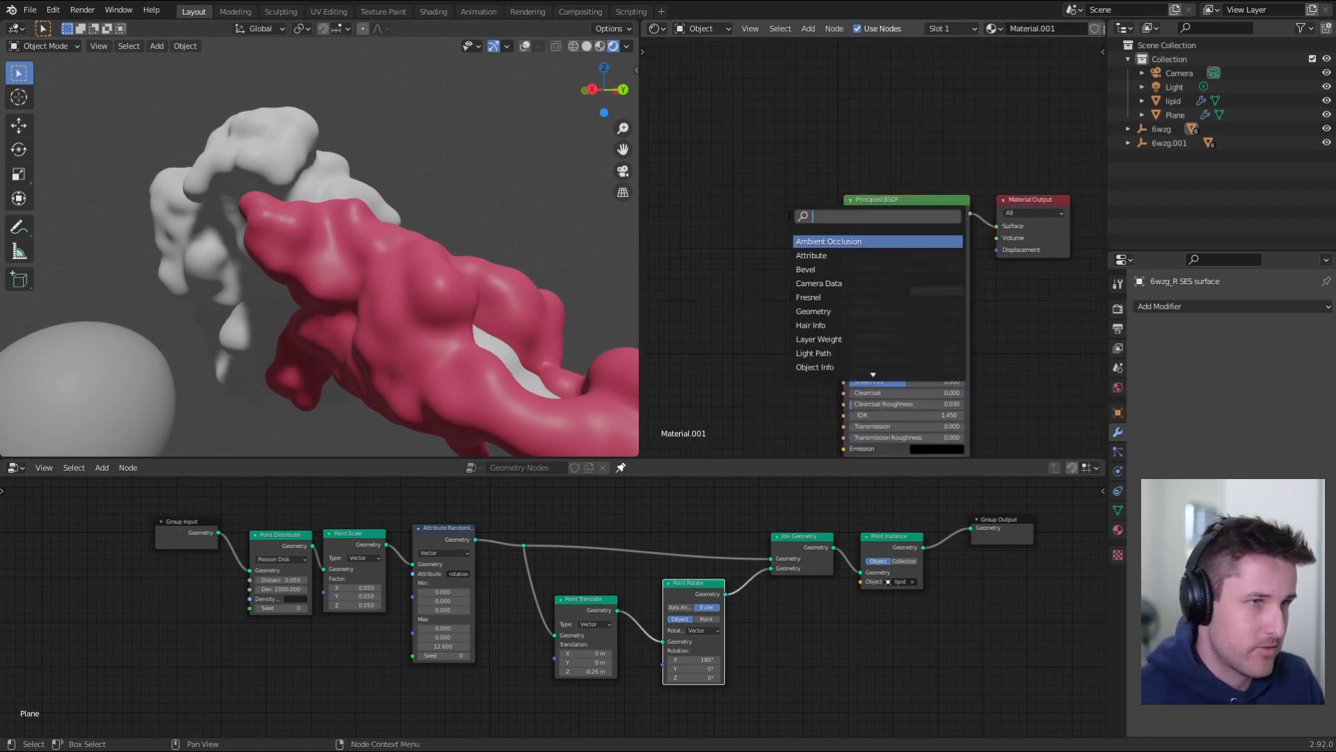
{"action": "type", "text": "vertex"}
{"action": "key", "text": "Return"}
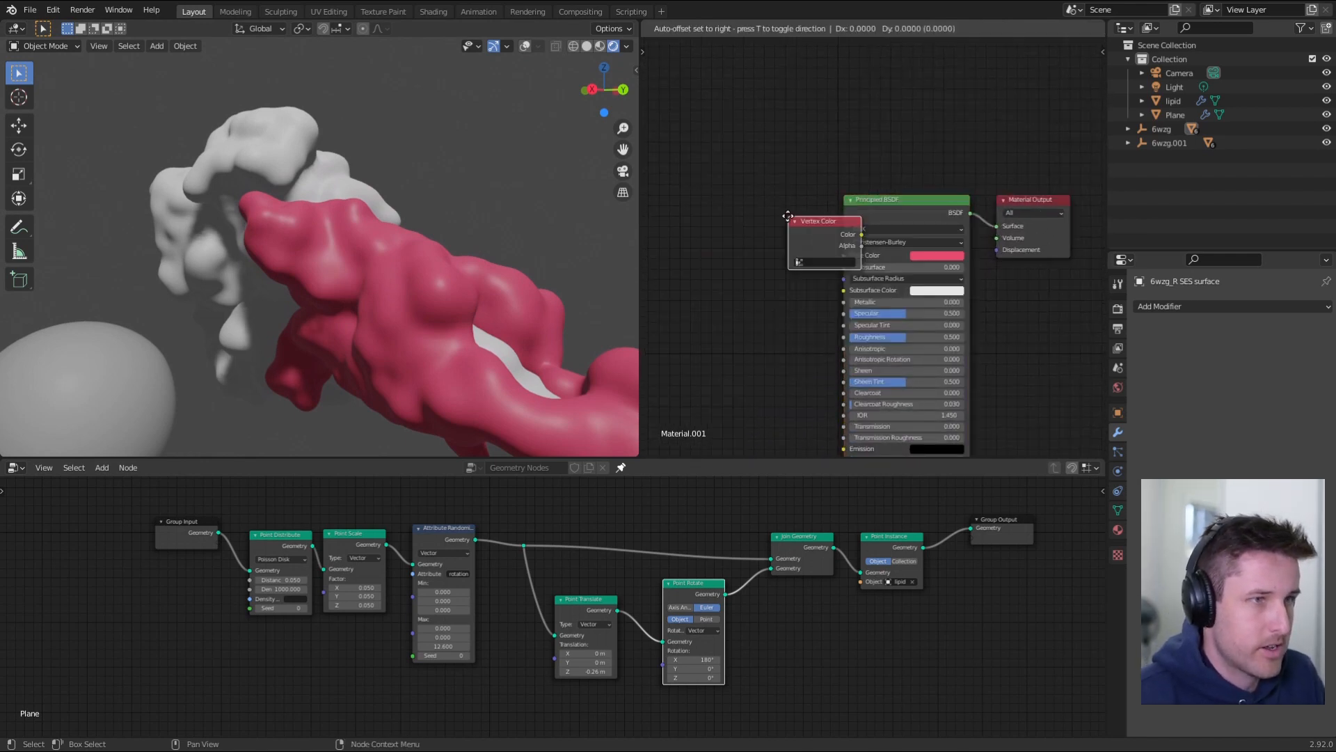
{"action": "left_click", "coordinate": [728, 217]}
{"action": "left_click_drag", "start_coordinate": [774, 245], "coordinate": [844, 255]}
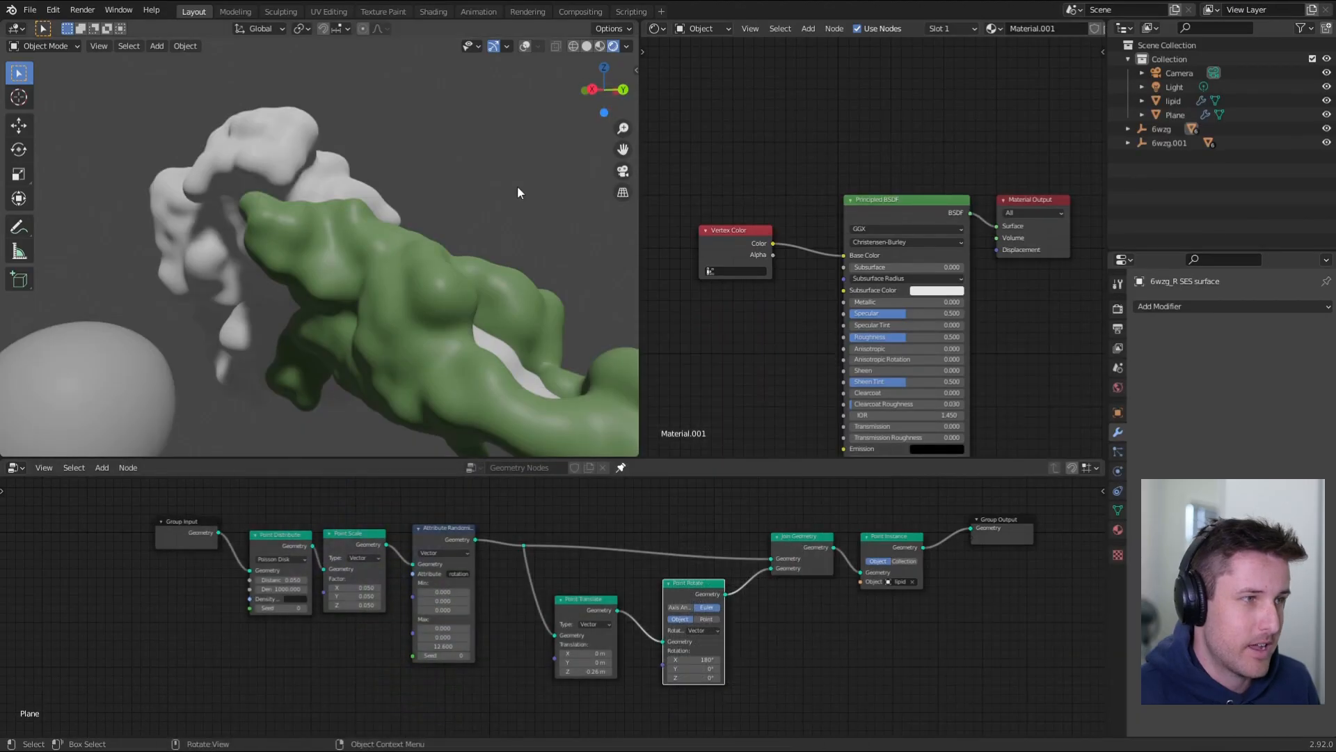
{"action": "middle_click_drag", "start_coordinate": [340, 262], "coordinate": [379, 233]}
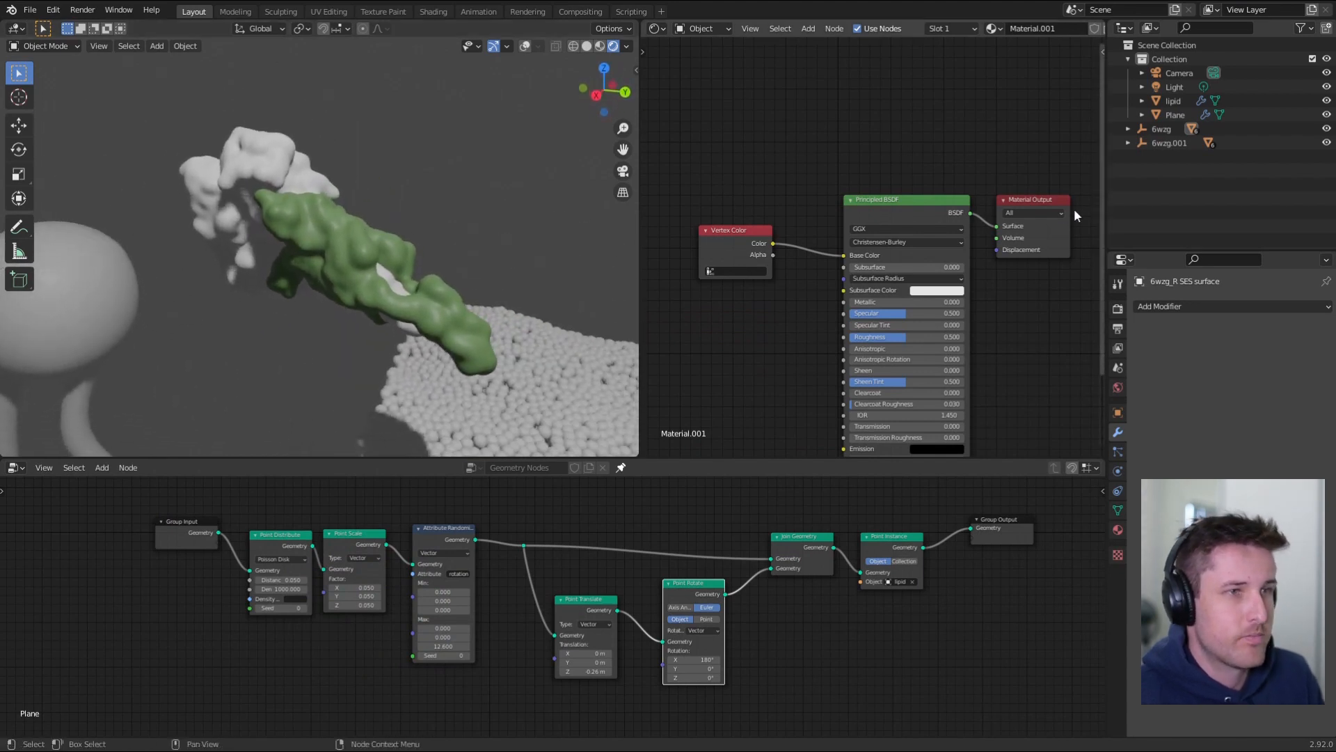
- Expand the 6wzg parent and select all six of its SES surfaces, with 6wzg_R as the active object
{"action": "left_click", "coordinate": [1127, 128]}
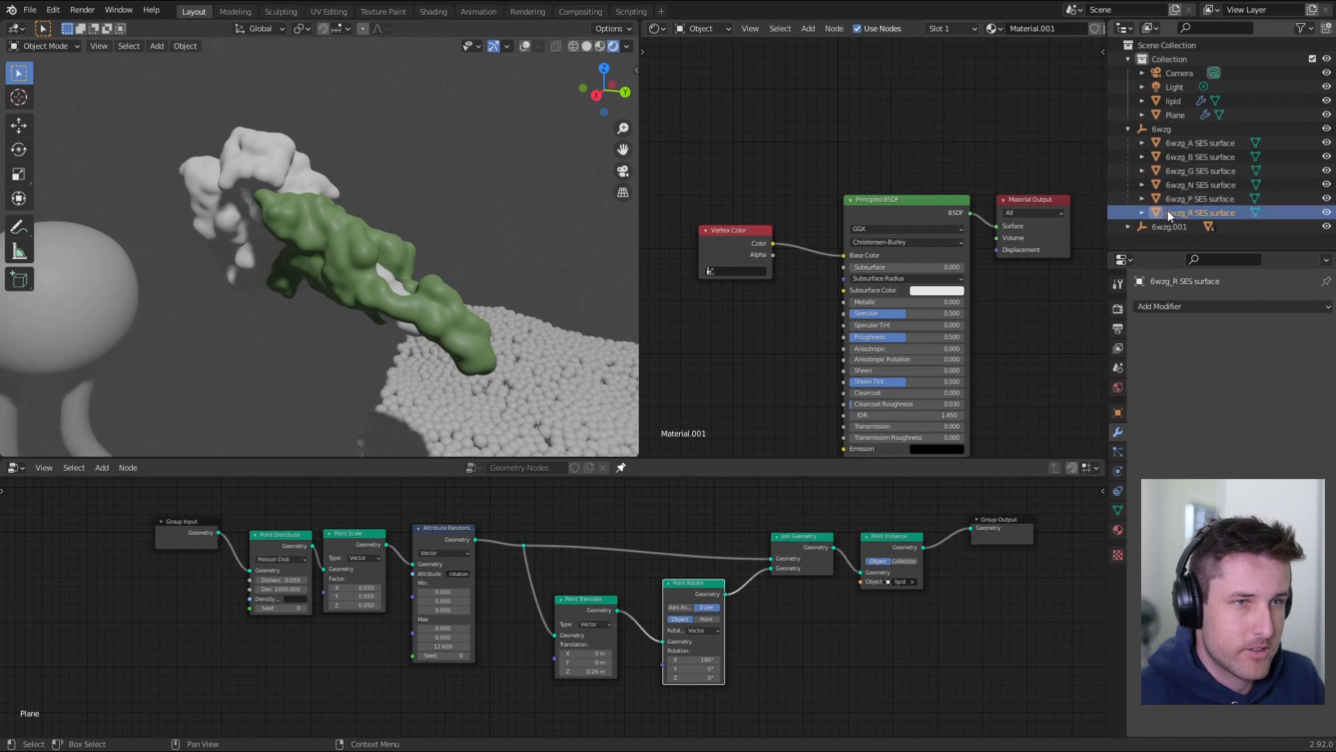
{"action": "left_click", "coordinate": [1182, 200]}
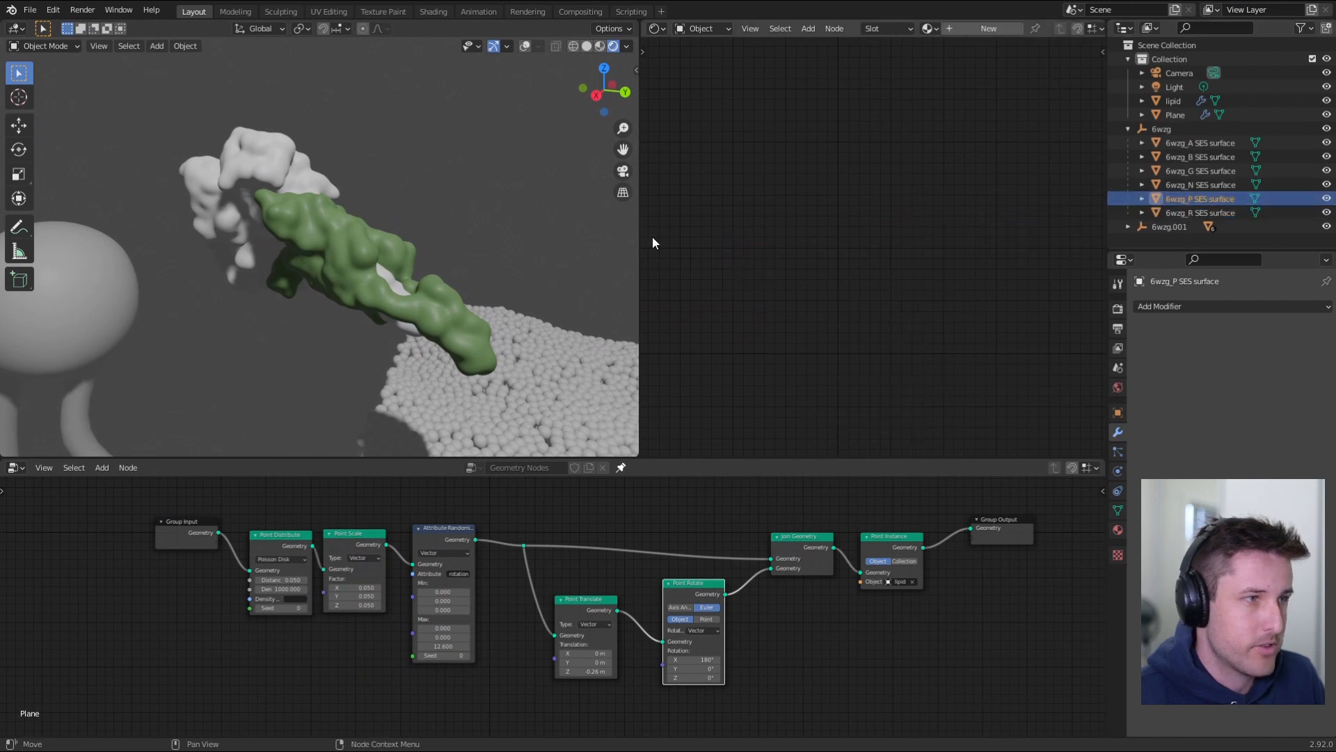
{"action": "left_click", "coordinate": [1222, 209]}
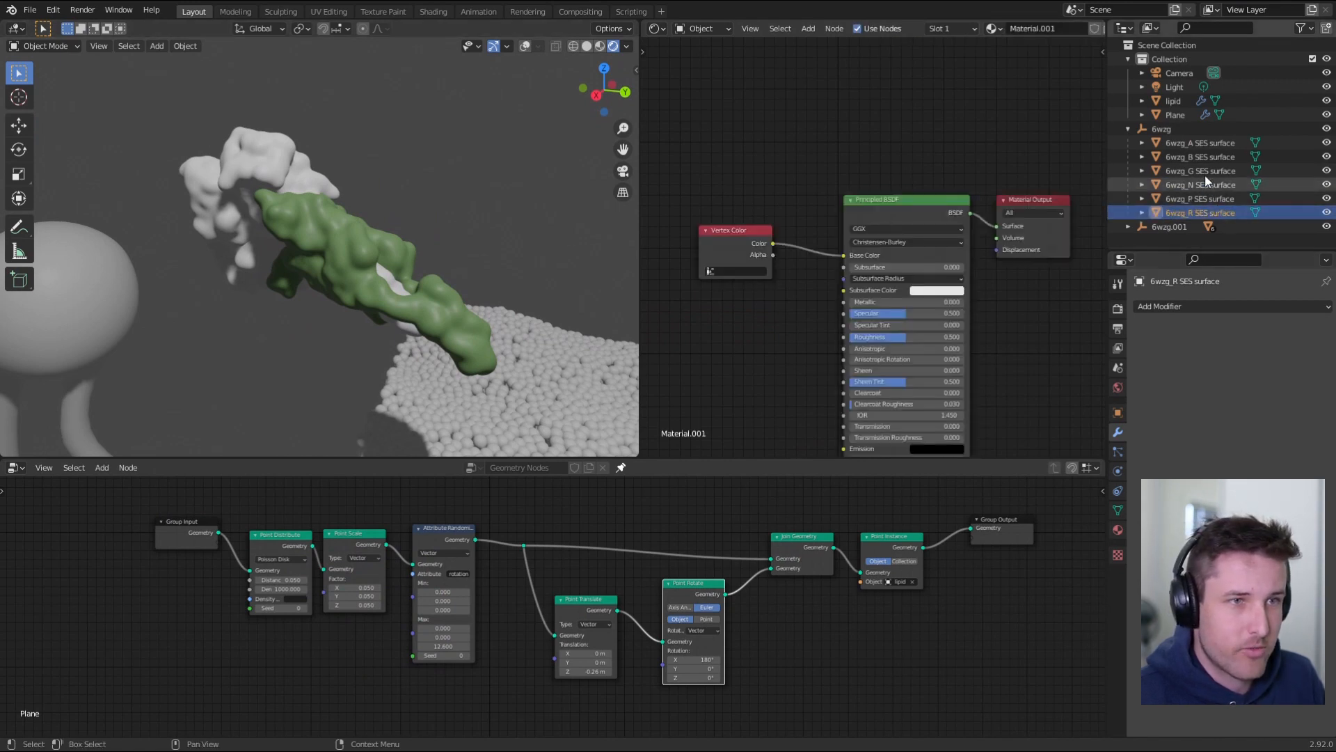
{"action": "left_click", "coordinate": [1201, 142], "text": "shift"}
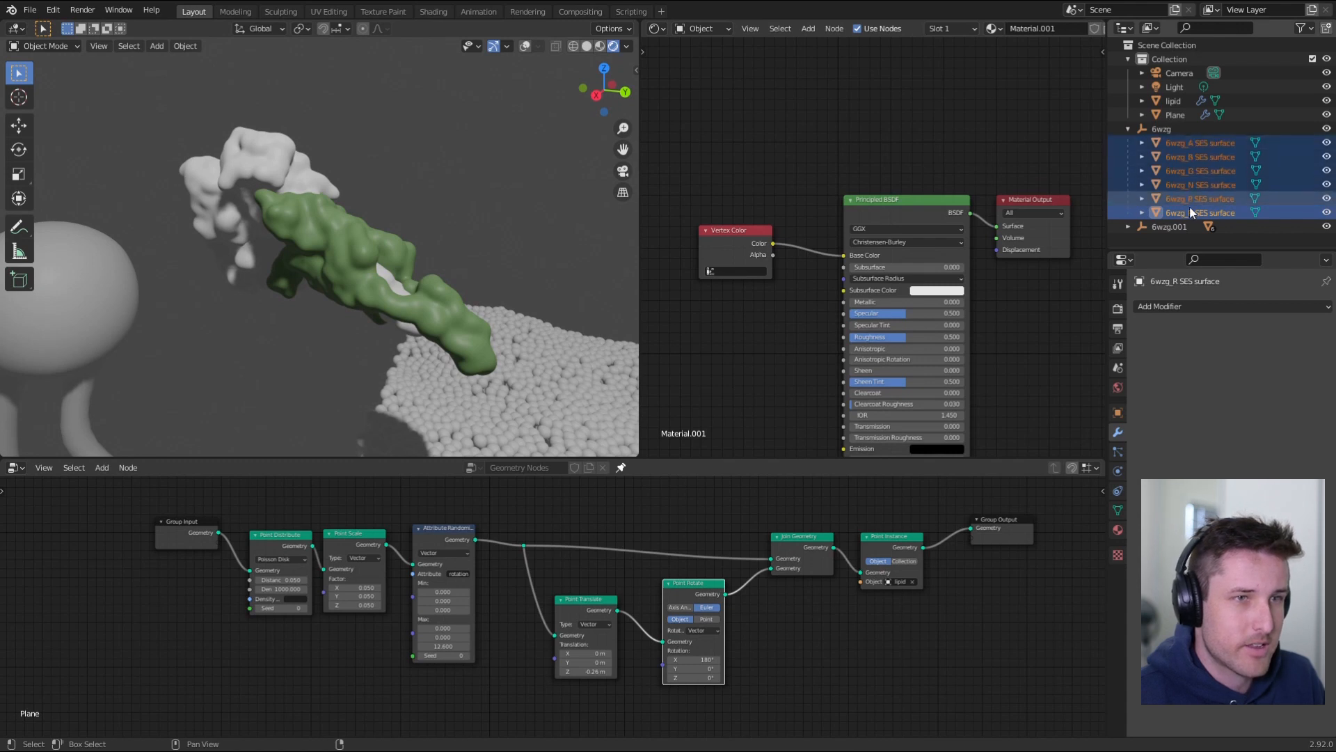
{"action": "left_click", "coordinate": [1172, 182], "text": "ctrl"}
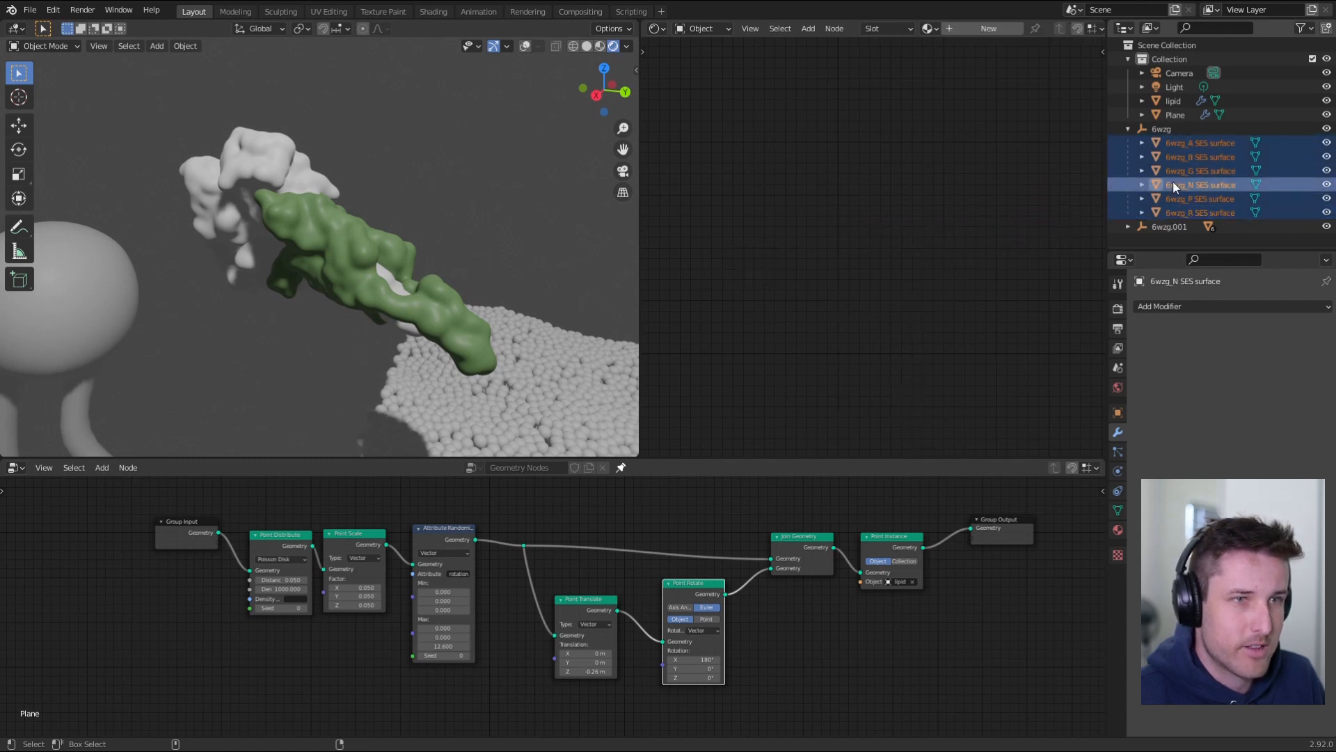
{"action": "left_click", "coordinate": [1157, 146], "text": "ctrl"}
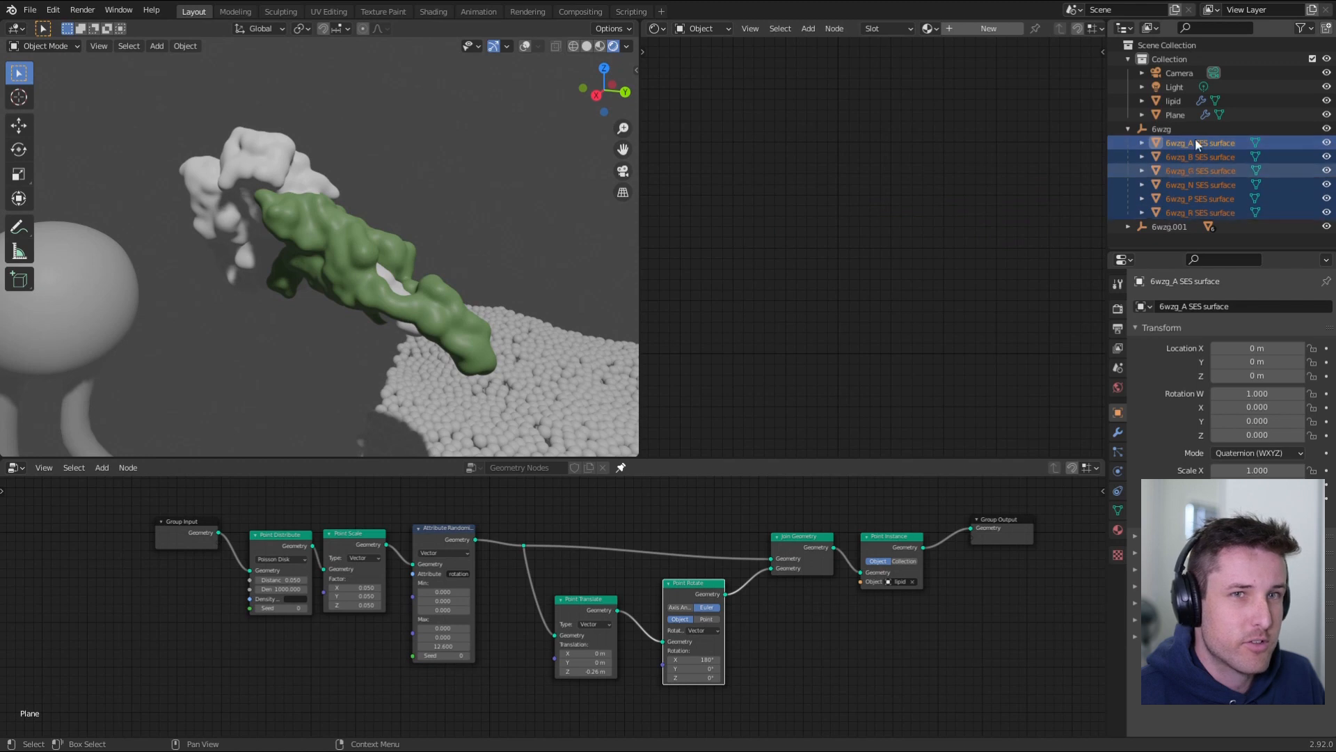
{"action": "left_click", "coordinate": [1158, 211], "text": "ctrl"}
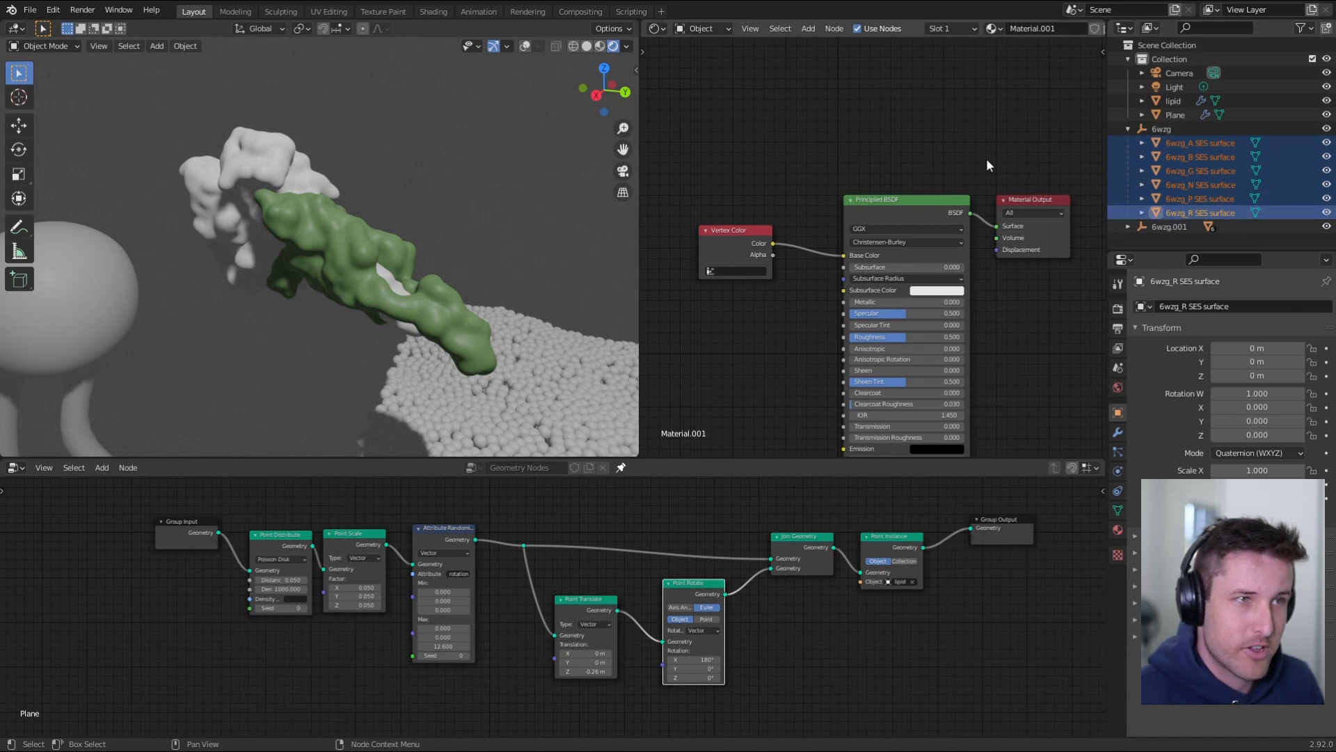
- Switch the active object between the selected SES surfaces and return it to 6wzg_R
{"action": "middle_click_drag", "start_coordinate": [947, 186], "coordinate": [944, 158]}
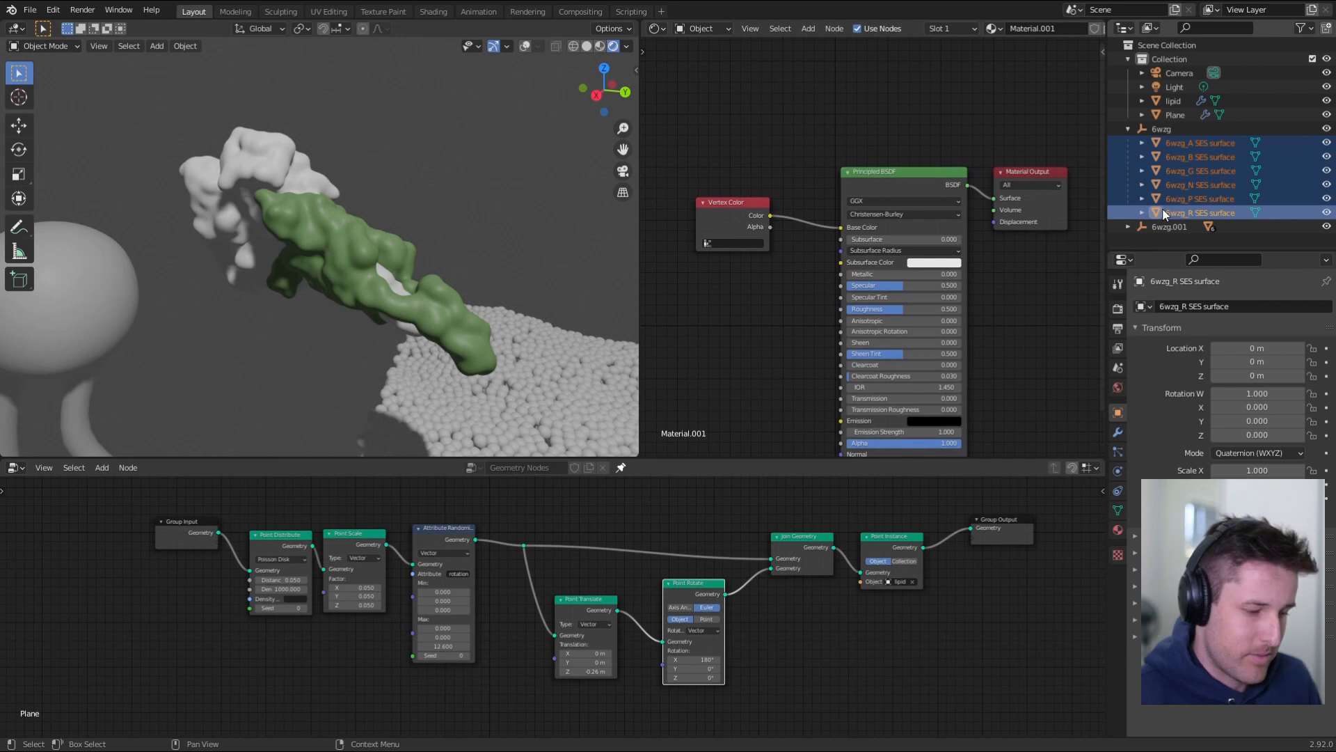
{"action": "left_click", "coordinate": [1163, 182], "text": "ctrl"}
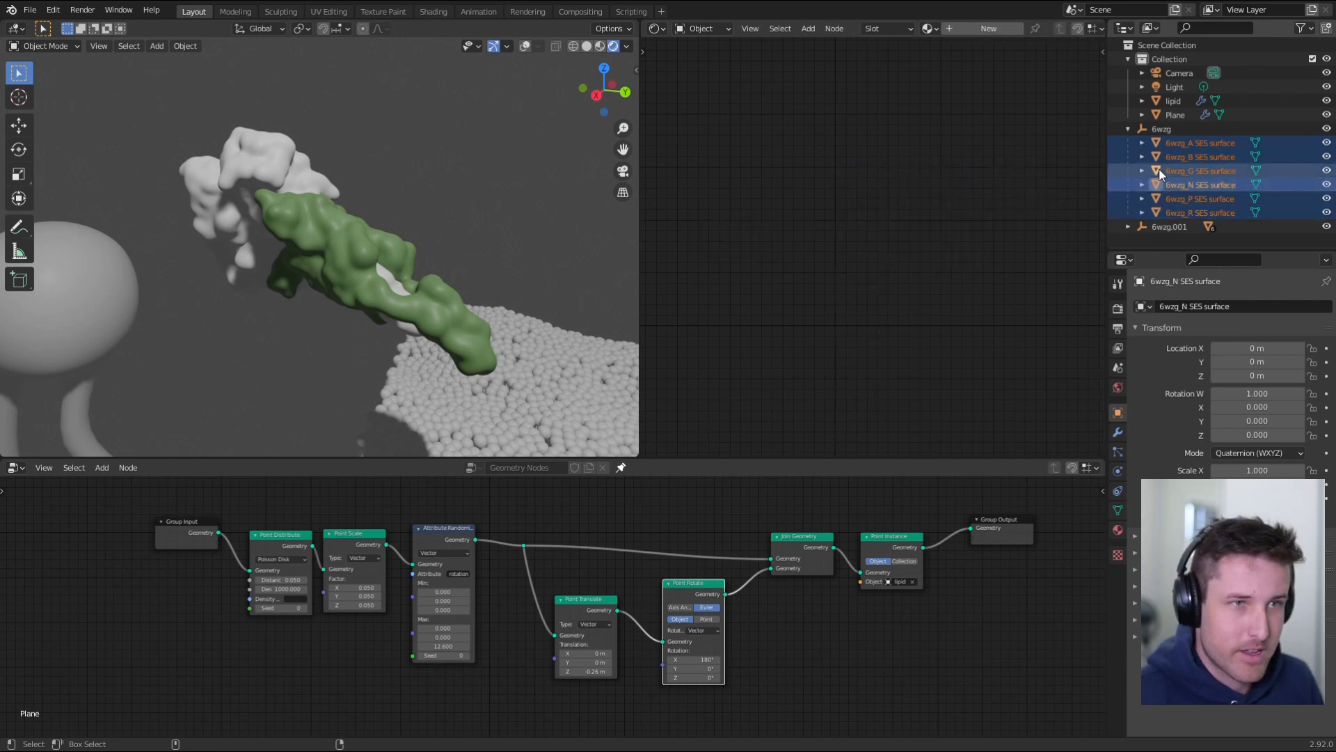
{"action": "left_click", "coordinate": [1157, 212], "text": "ctrl"}
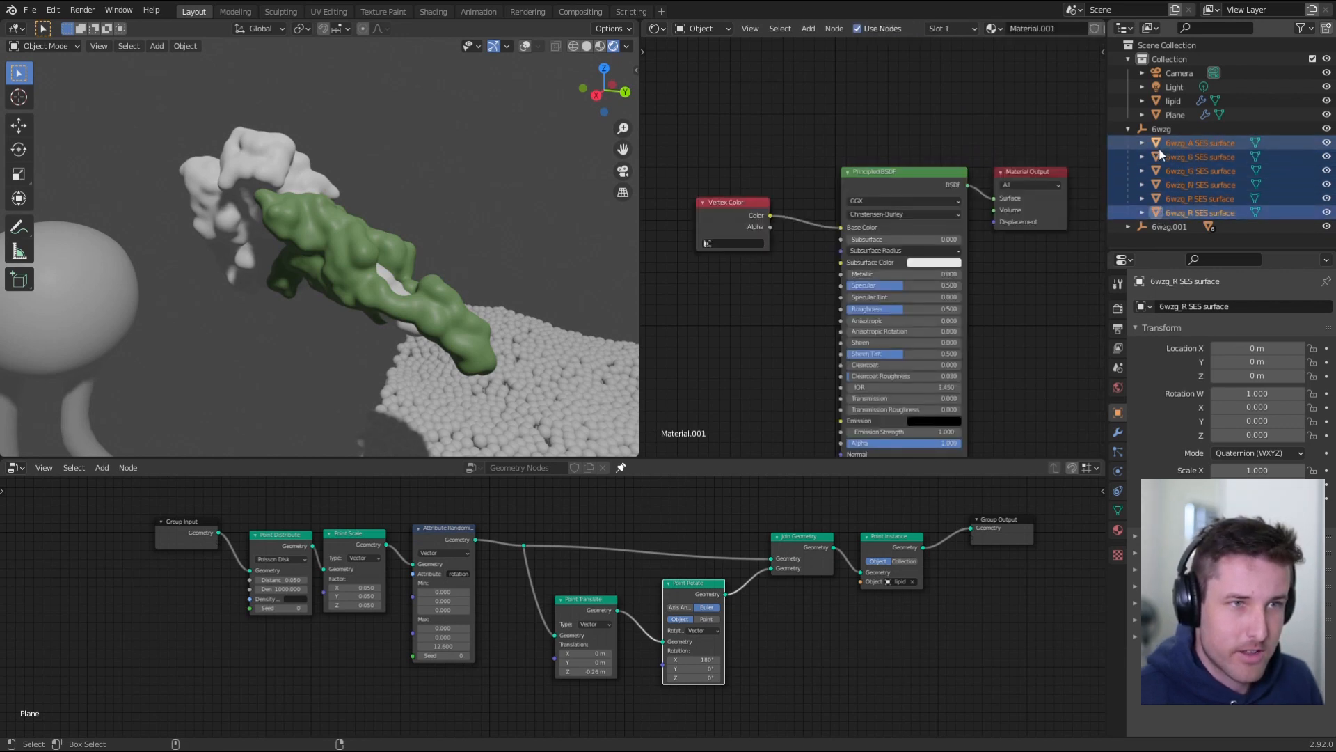
{"action": "left_click", "coordinate": [1159, 153], "text": "ctrl"}
{"action": "left_click", "coordinate": [1164, 214], "text": "ctrl"}
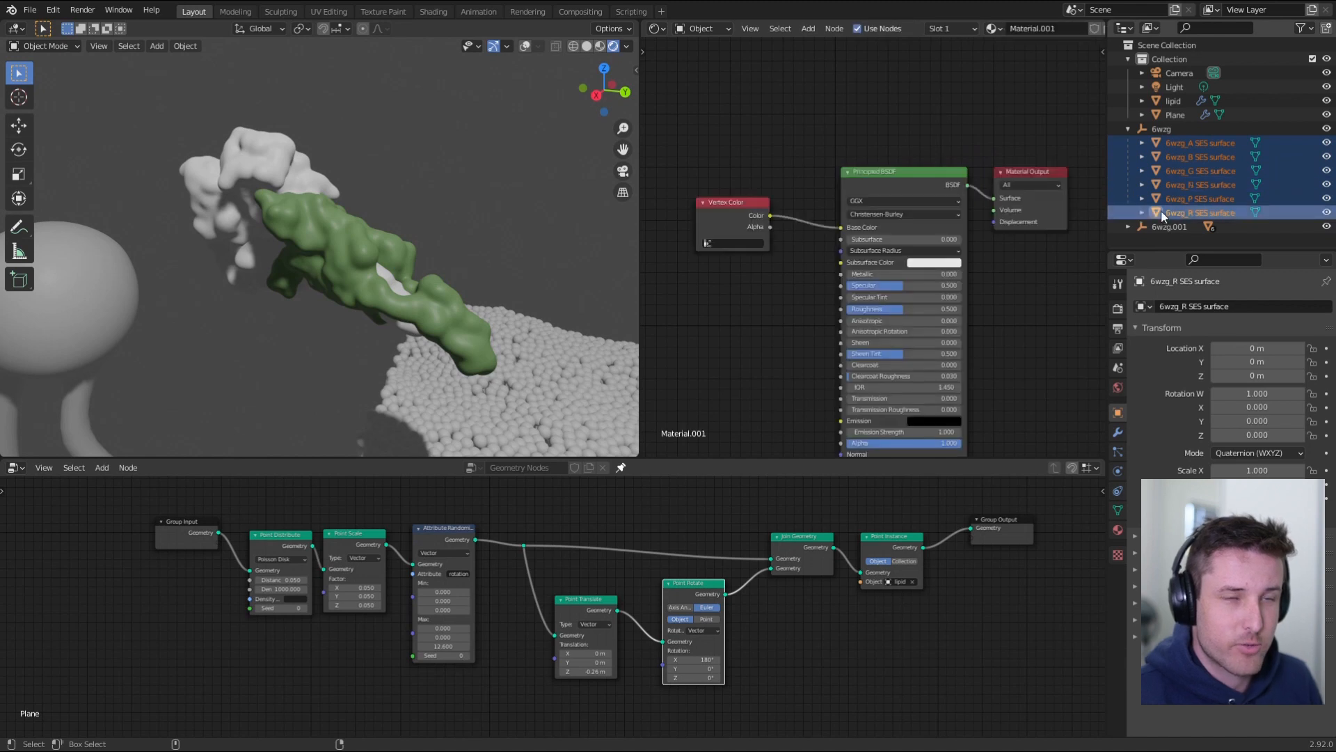
- Reselect all six 6wzg SES surfaces, from 6wzg_A to 6wzg_R, and make 6wzg_R the active object
{"action": "left_click", "coordinate": [1178, 170]}
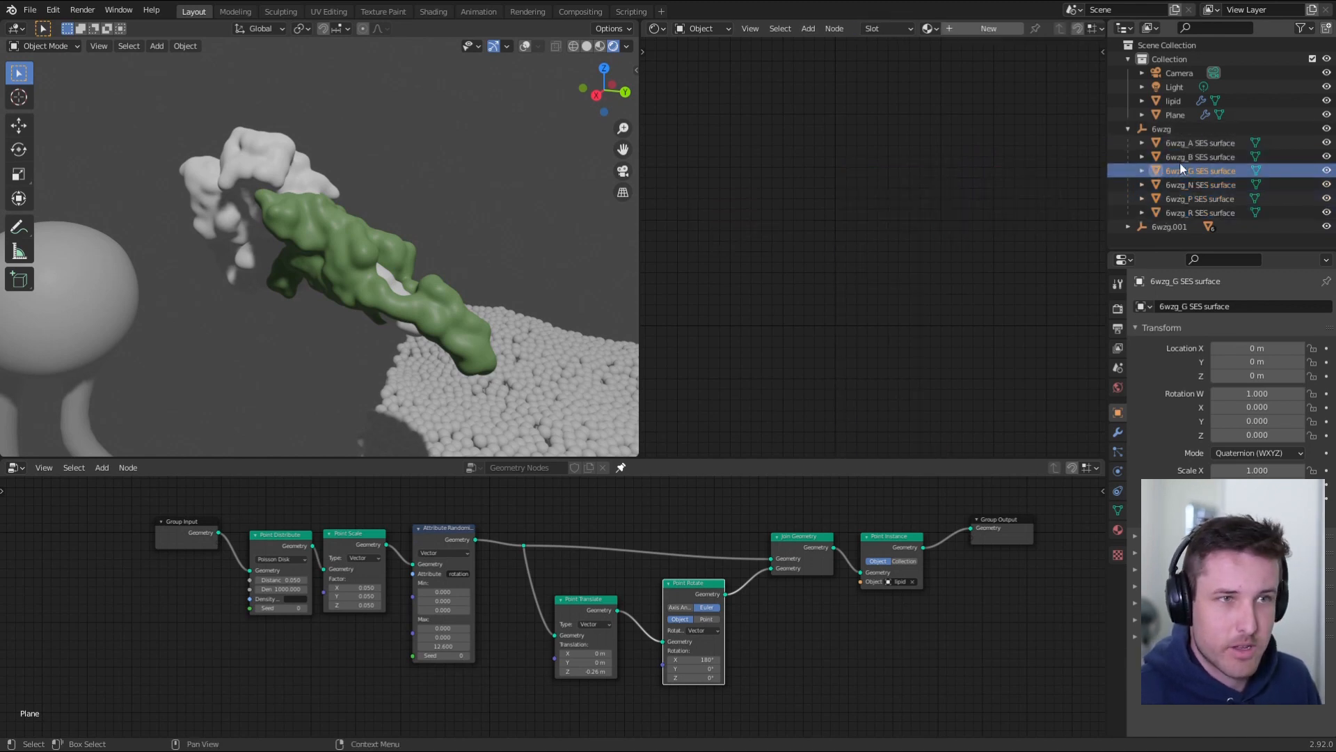
{"action": "left_click", "coordinate": [1178, 143]}
{"action": "left_click", "coordinate": [1180, 213], "text": "shift"}
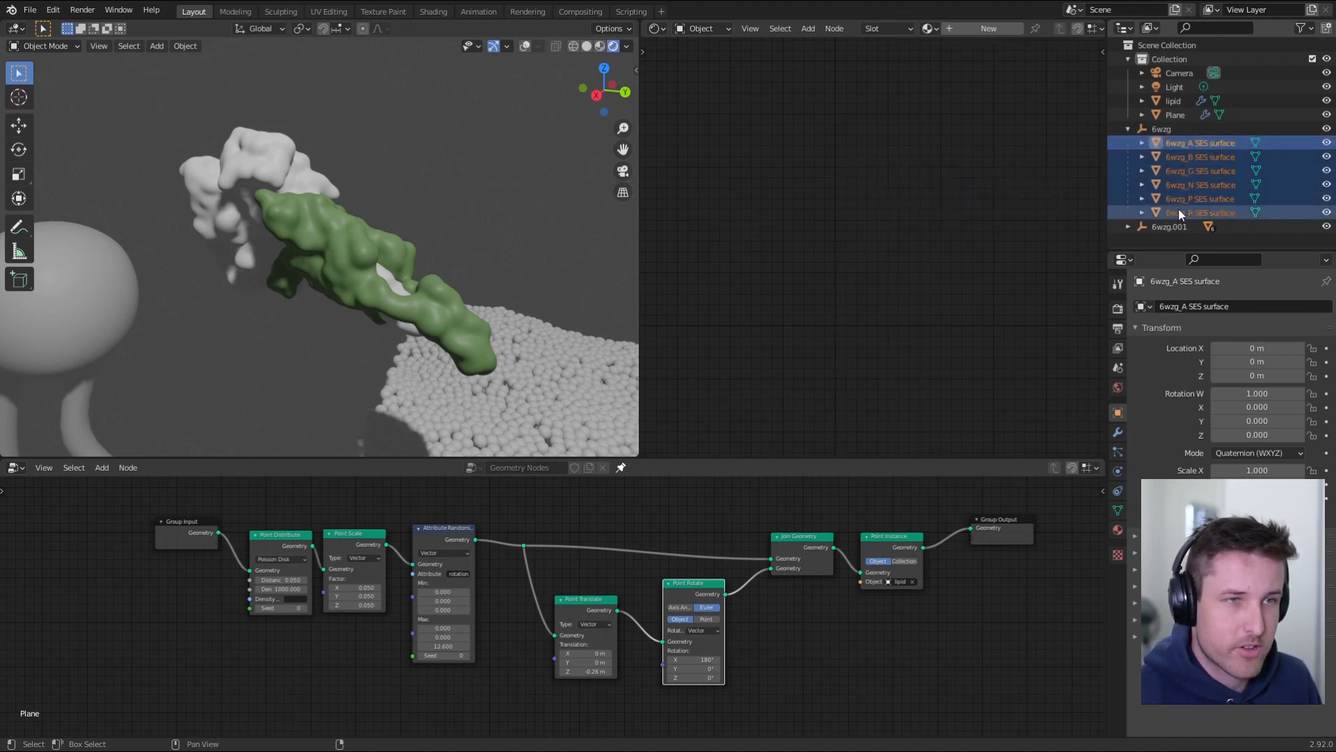
{"action": "left_click", "coordinate": [1158, 211], "text": "ctrl"}
{"action": "left_click", "coordinate": [1157, 169], "text": "ctrl"}
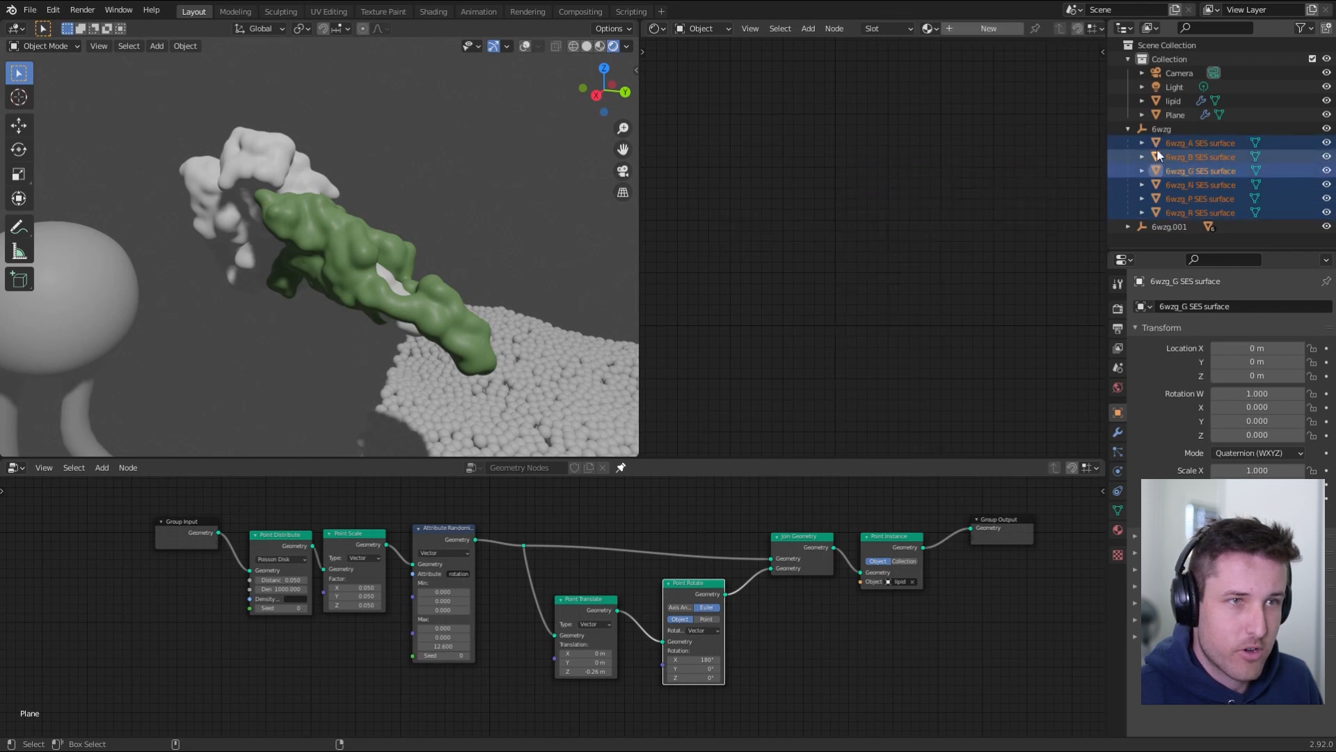
{"action": "left_click", "coordinate": [1158, 213], "text": "ctrl"}
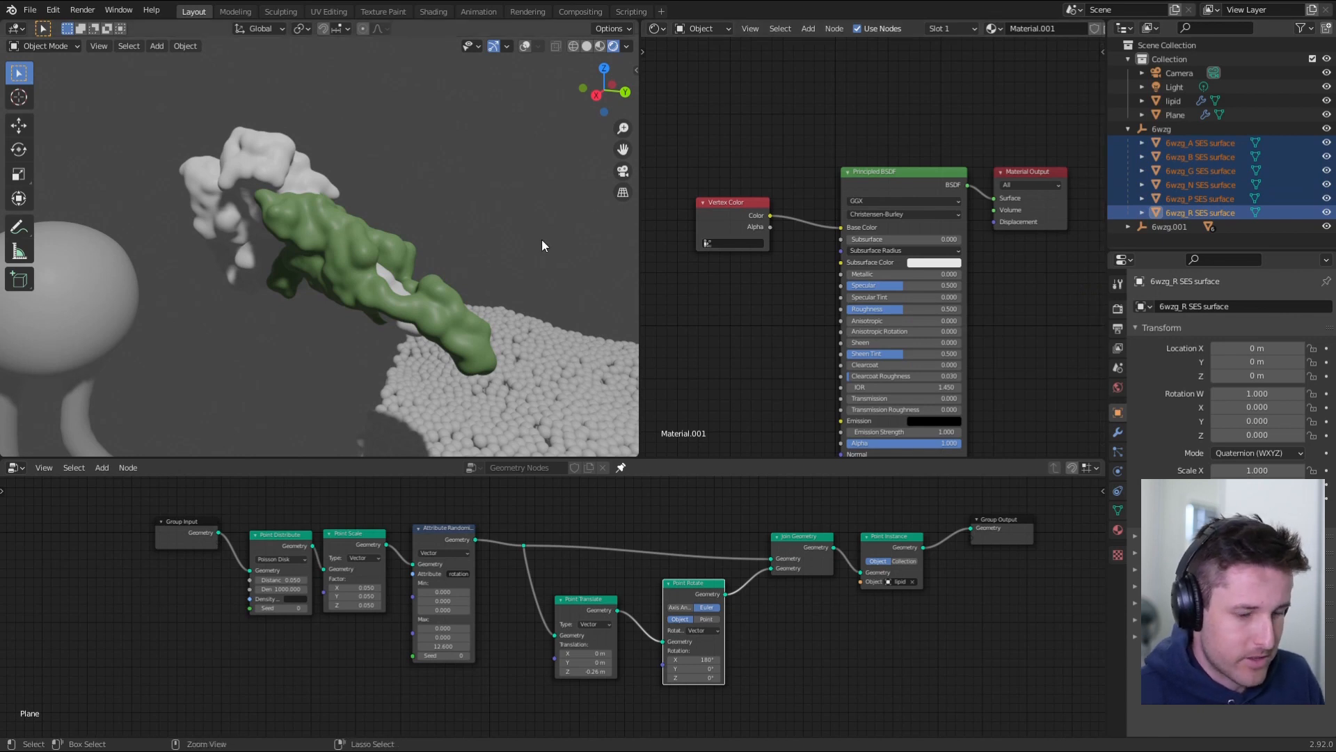
- Link the material of the active 6wzg_R SES surface to all the other selected surfaces
{"action": "key", "text": "ctrl+l"}
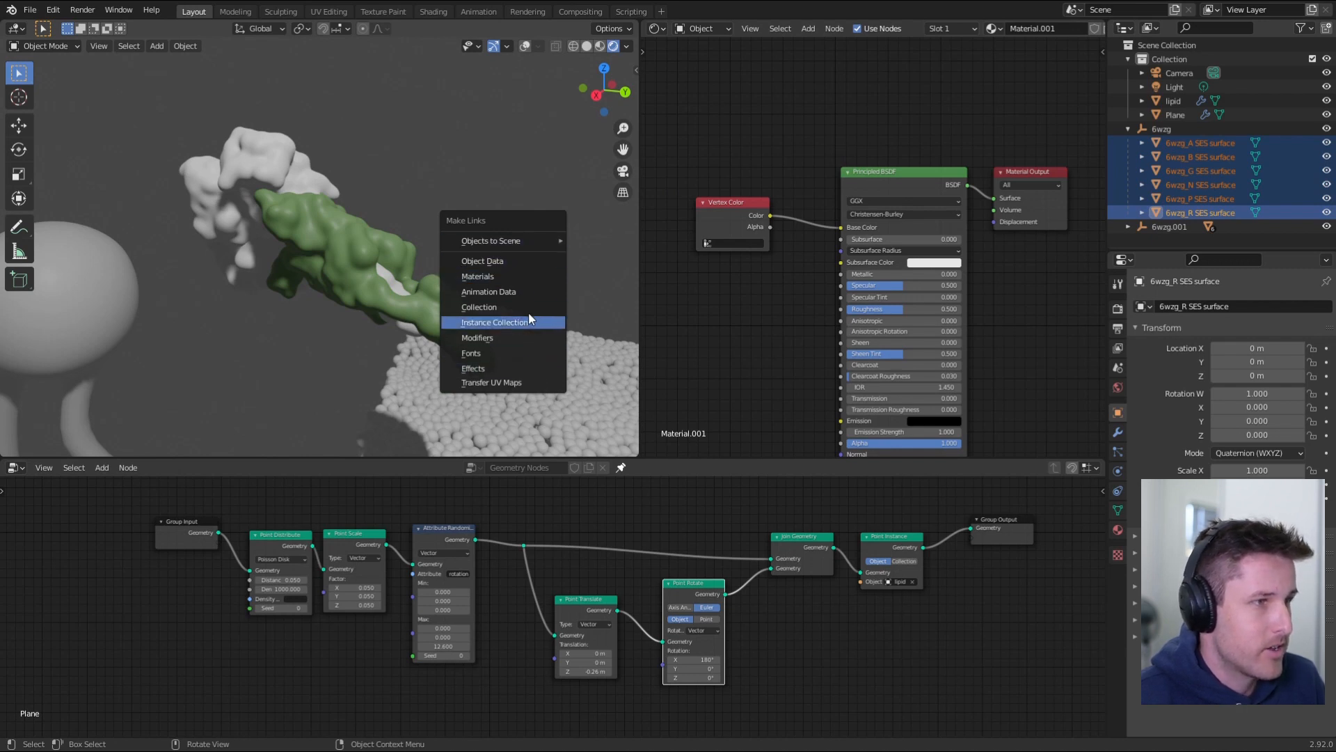
{"action": "left_click", "coordinate": [186, 46]}
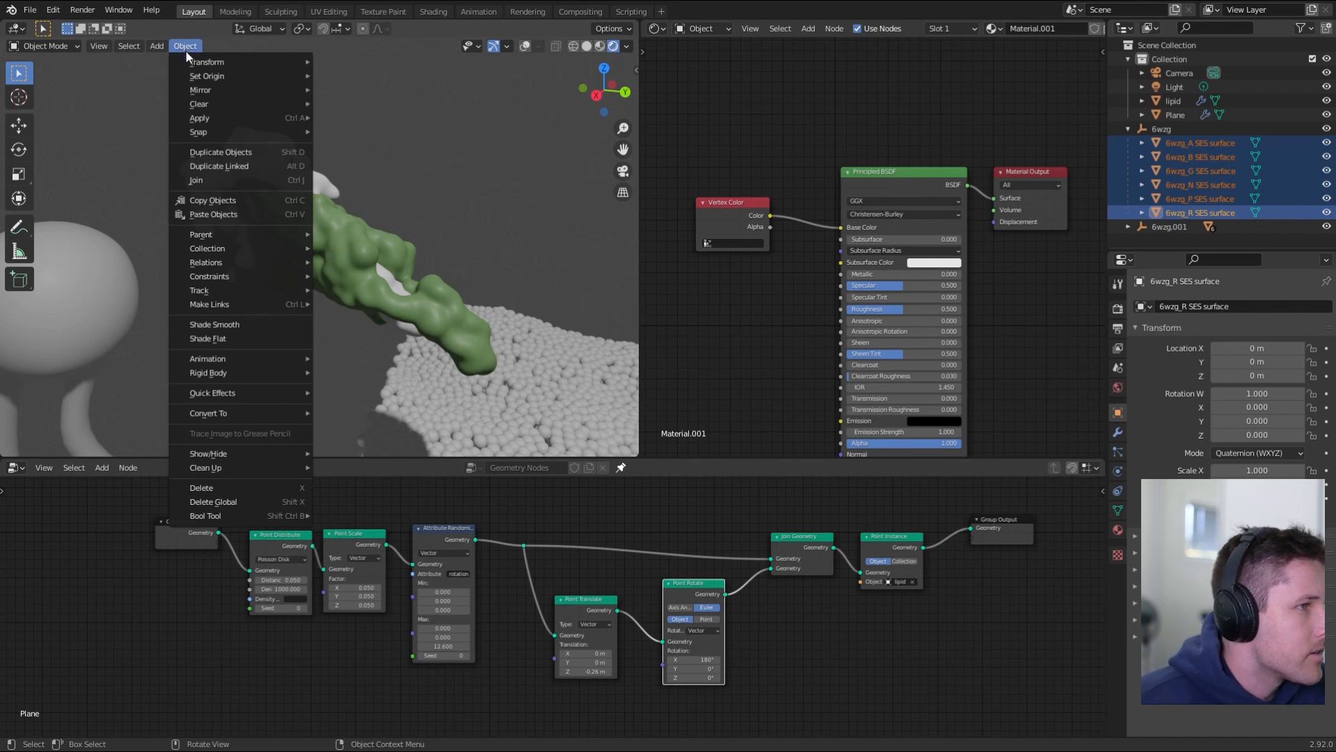
{"action": "mouse_move", "coordinate": [241, 309]}
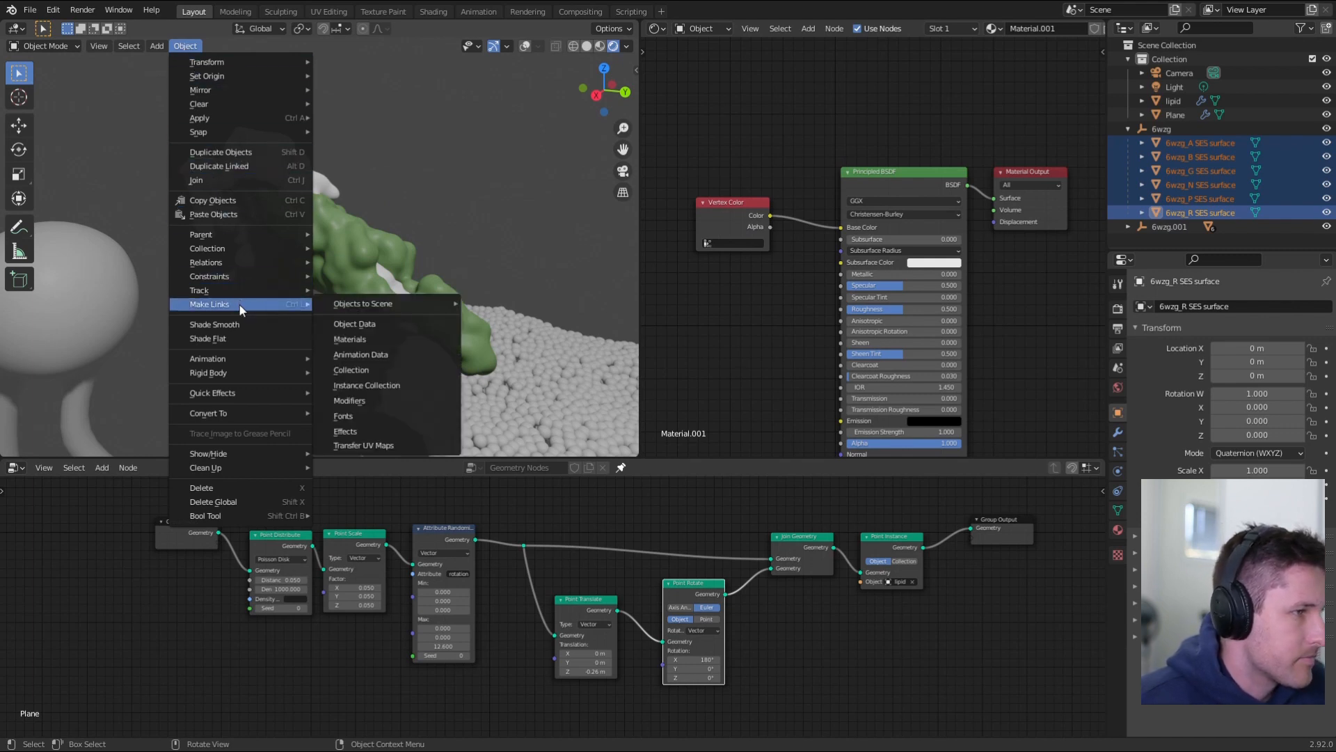
{"action": "mouse_move", "coordinate": [291, 308]}
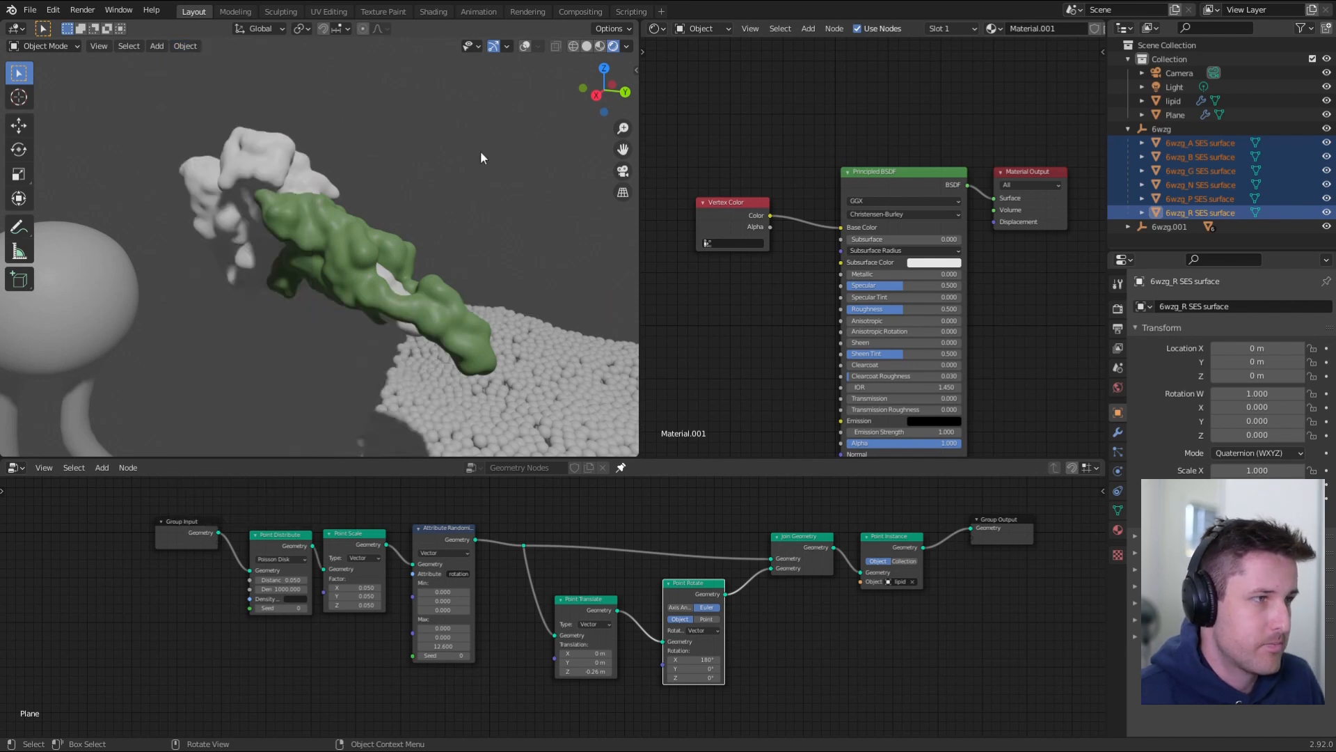
{"action": "key", "text": "ctrl+l"}
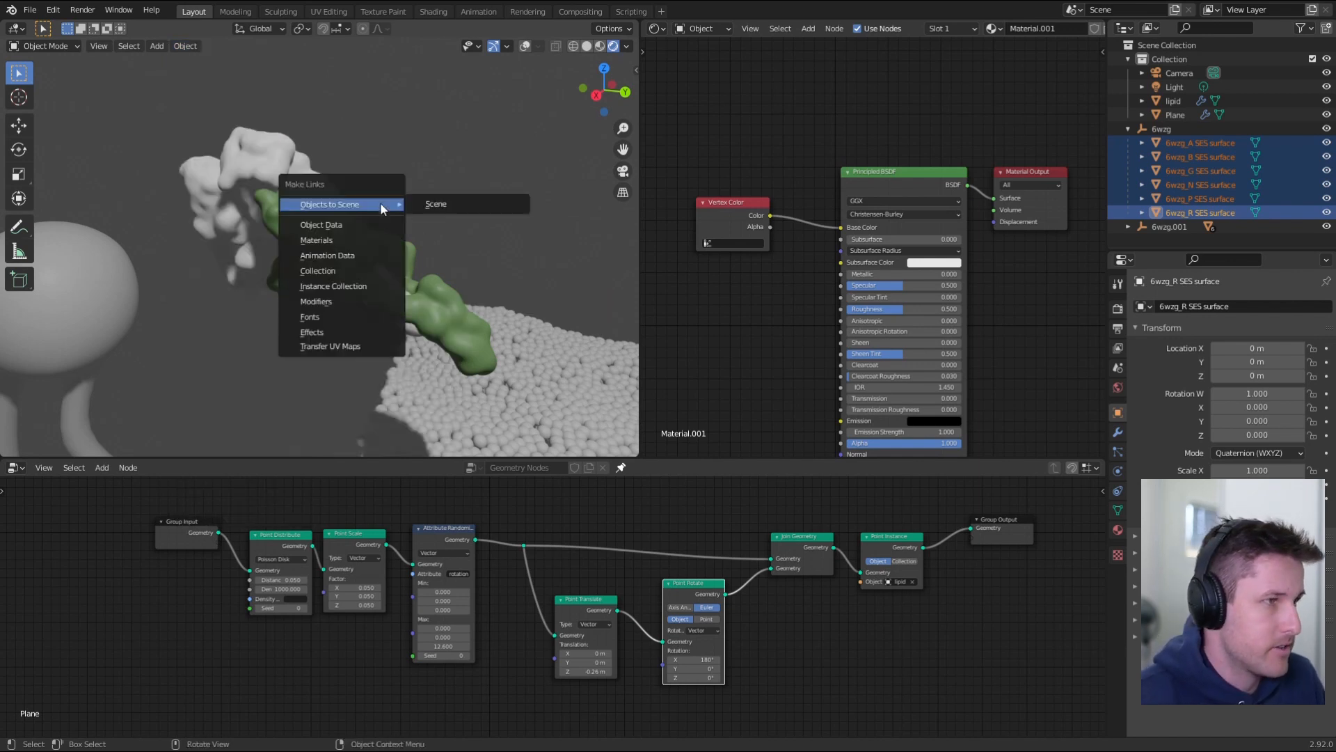
{"action": "left_click", "coordinate": [358, 239]}
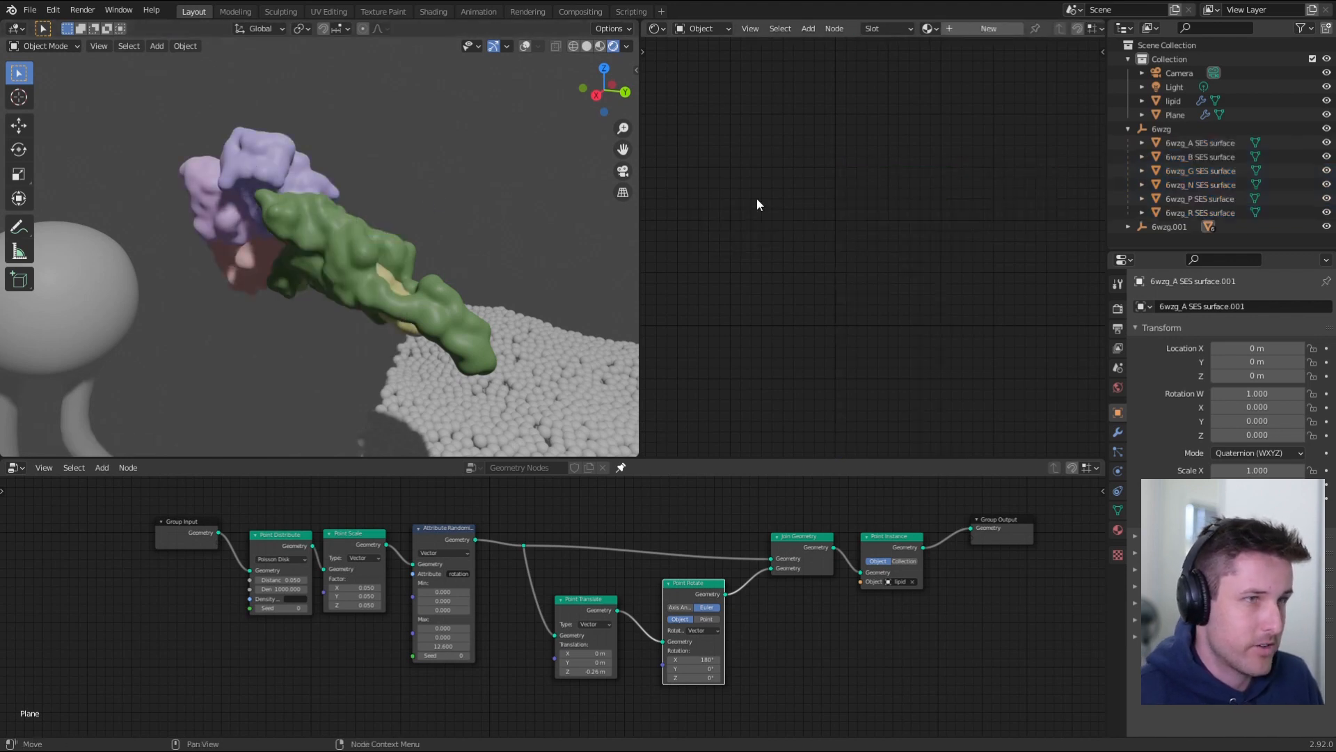
- Inspect individual chains of the protein, including 6wzg_R, and check their material and vertex colors
{"action": "left_click", "coordinate": [1197, 184]}
{"action": "left_click", "coordinate": [1198, 213]}
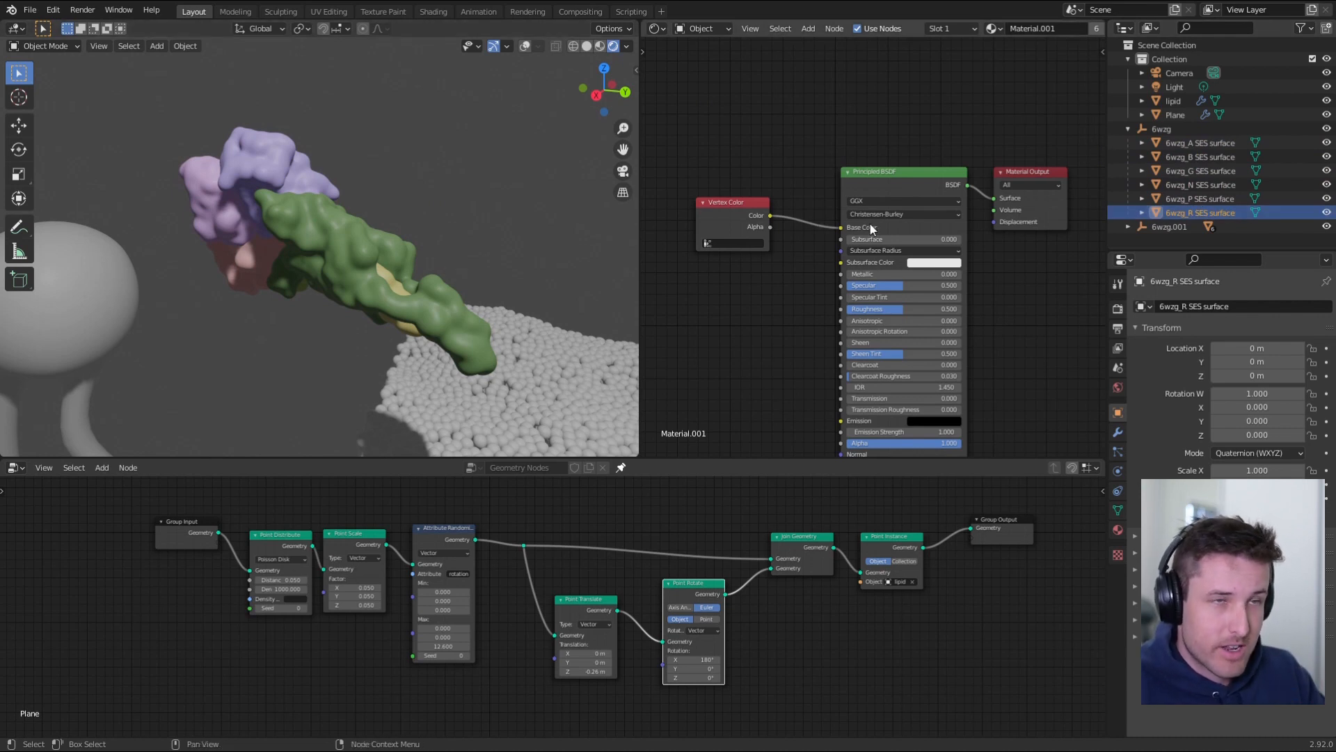
{"action": "middle_click_drag", "start_coordinate": [374, 241], "coordinate": [217, 193]}
{"action": "left_click", "coordinate": [198, 183]}
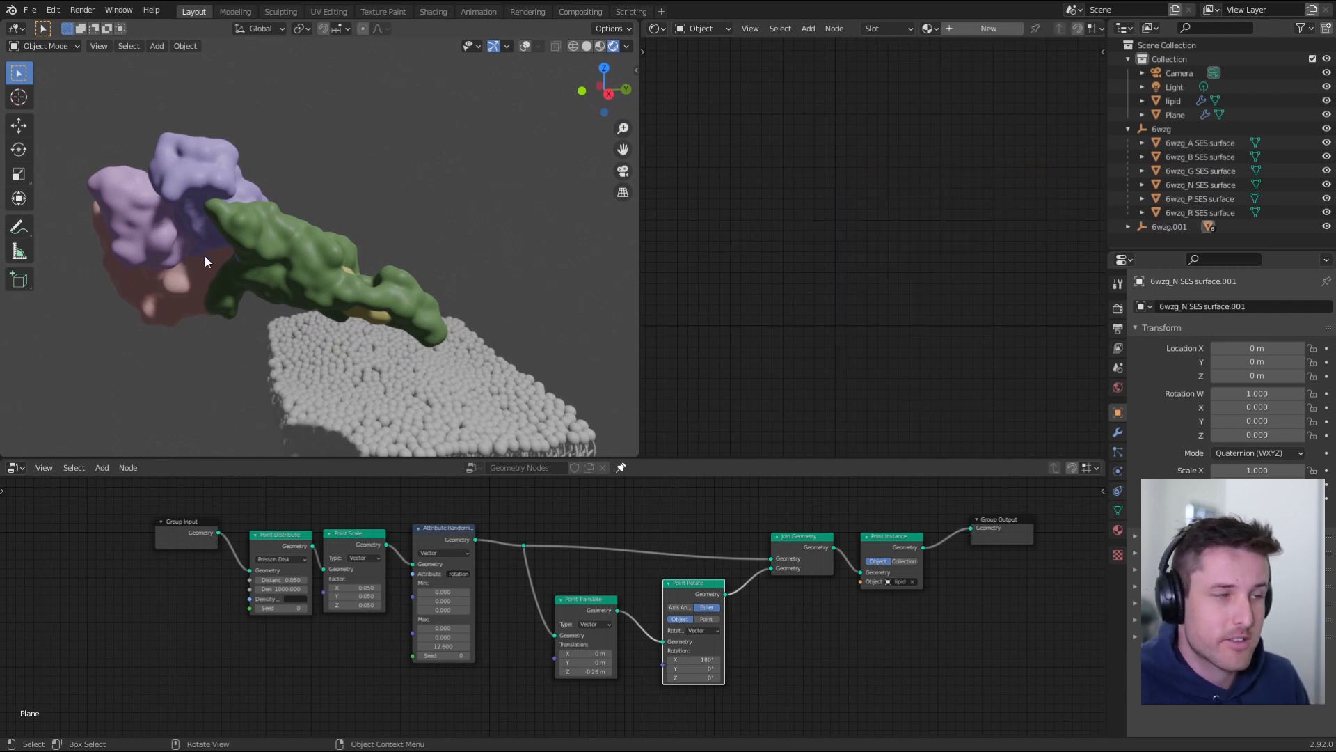
{"action": "middle_click_drag", "start_coordinate": [295, 266], "coordinate": [359, 290]}
{"action": "left_click", "coordinate": [344, 294]}
{"action": "left_click", "coordinate": [345, 253]}
- Select all the protein surfaces together and join them into the single 6wzg_R SES surface object
{"action": "left_click_drag", "start_coordinate": [263, 182], "coordinate": [369, 295]}
{"action": "mouse_move", "coordinate": [369, 295]}
{"action": "middle_mouse_down"}
{"action": "mouse_move", "coordinate": [312, 167]}
{"action": "mouse_move", "coordinate": [431, 177]}
{"action": "mouse_move", "coordinate": [325, 194]}
{"action": "middle_mouse_up"}
{"action": "key", "text": "ctrl+j"}
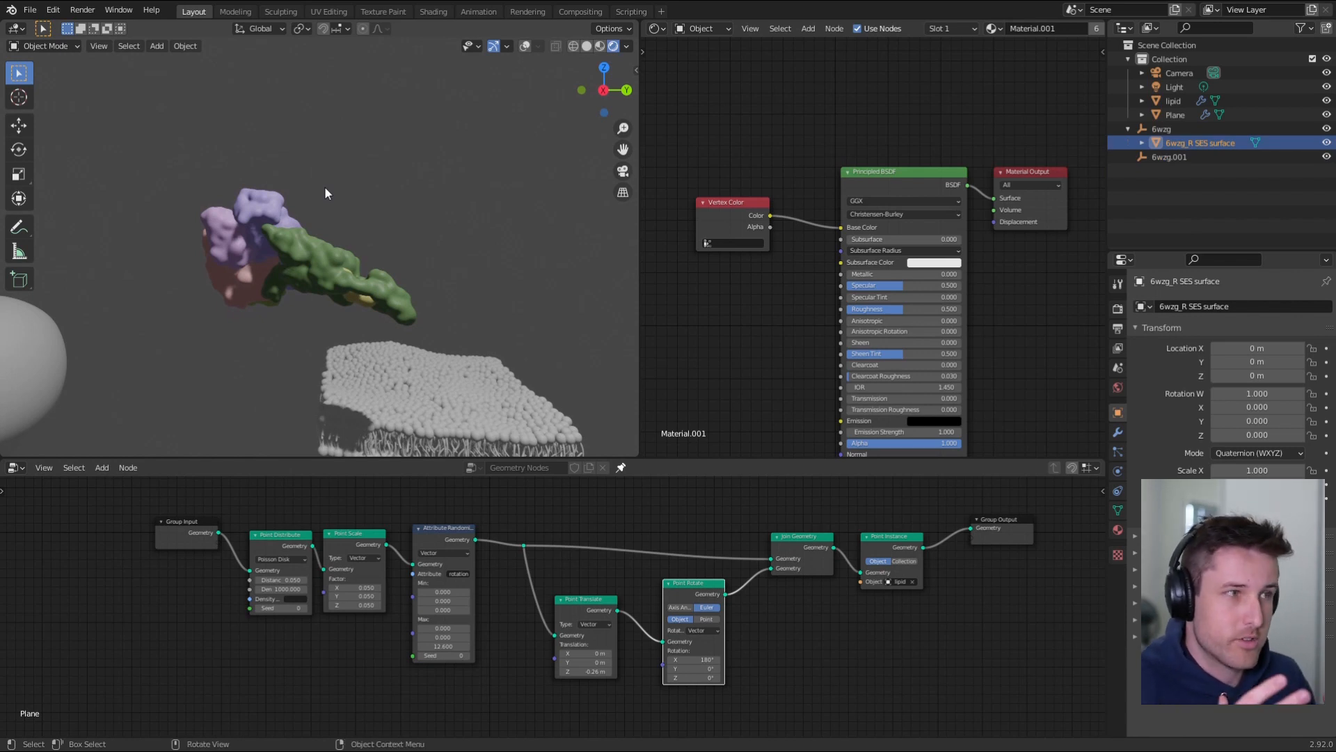
- Try a free rotation of the joined protein and set its origin to its geometry
{"action": "key", "text": "r"}
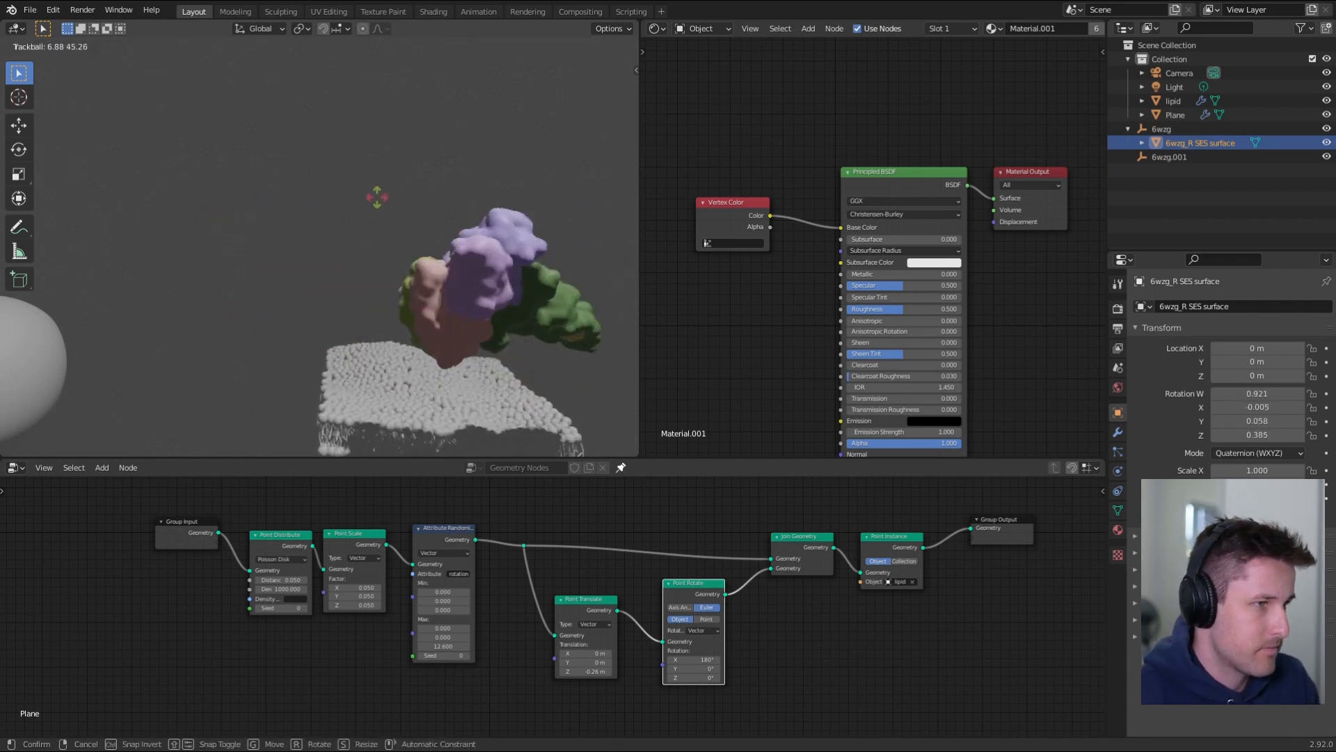
{"action": "key", "text": "Escape"}
{"action": "right_click", "coordinate": [369, 209]}
{"action": "mouse_move", "coordinate": [357, 244]}
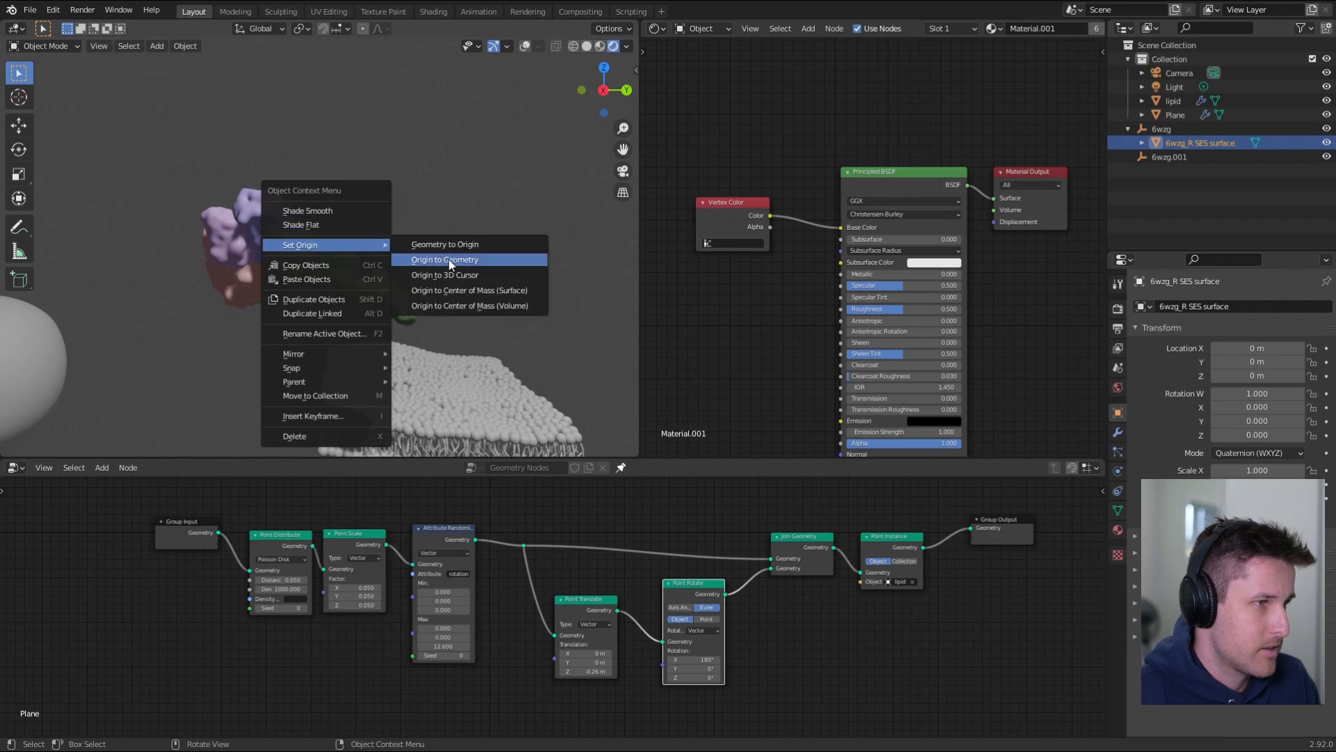
{"action": "left_click", "coordinate": [453, 260]}
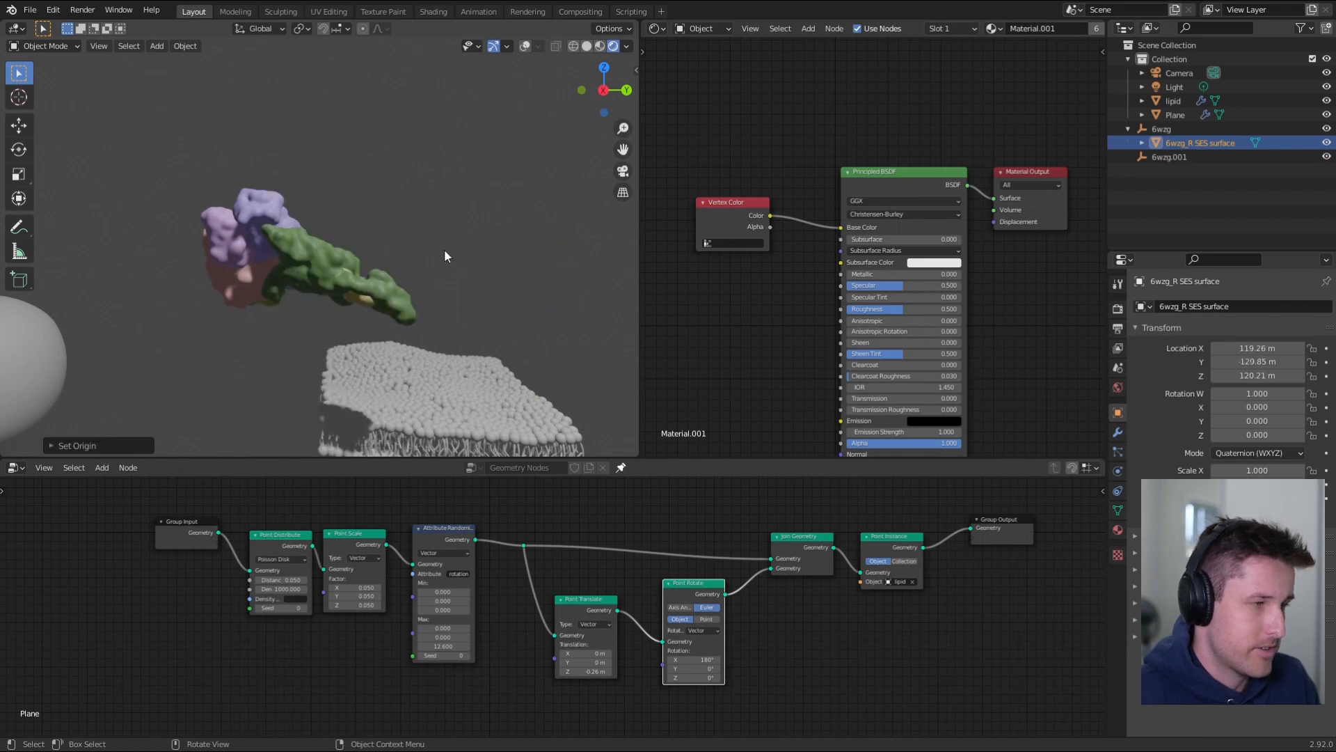
- Show the viewport overlays and undo the origin change to test-rotate the protein around its original origin
{"action": "left_click", "coordinate": [526, 46]}
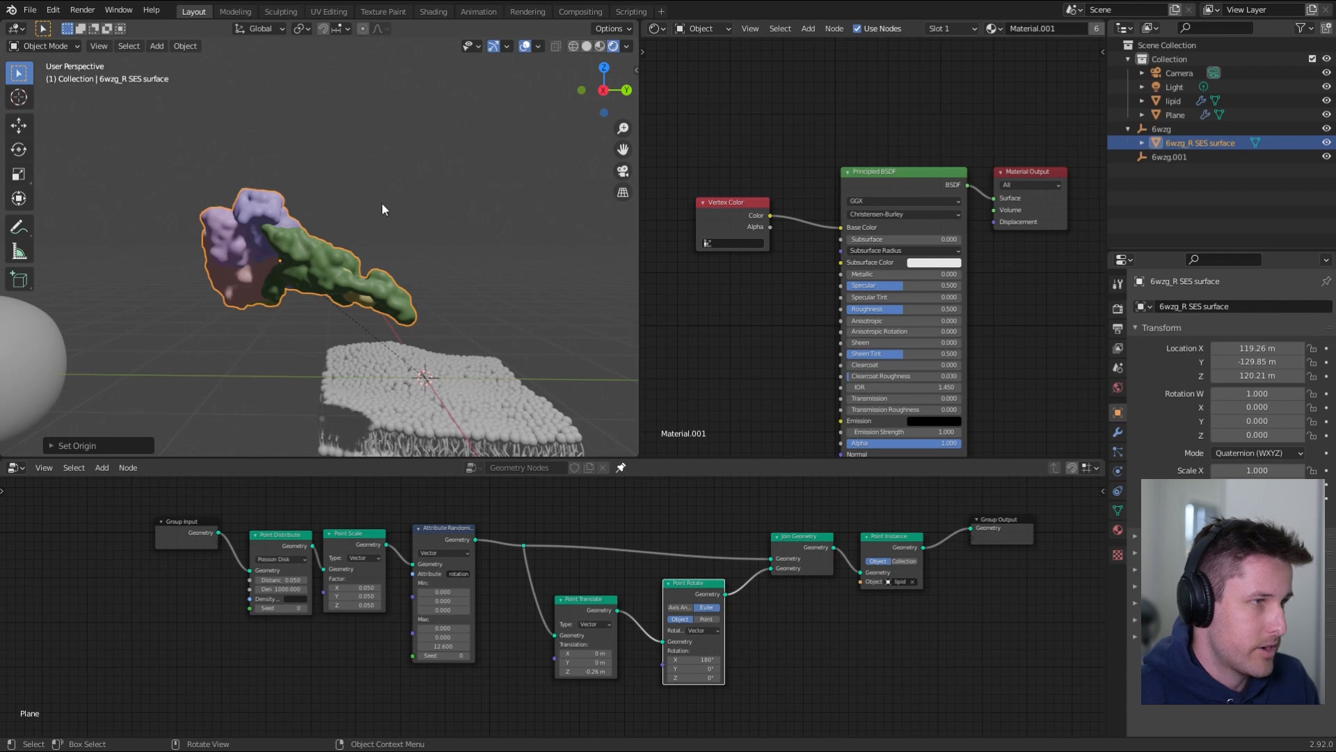
{"action": "key", "text": "ctrl+z"}
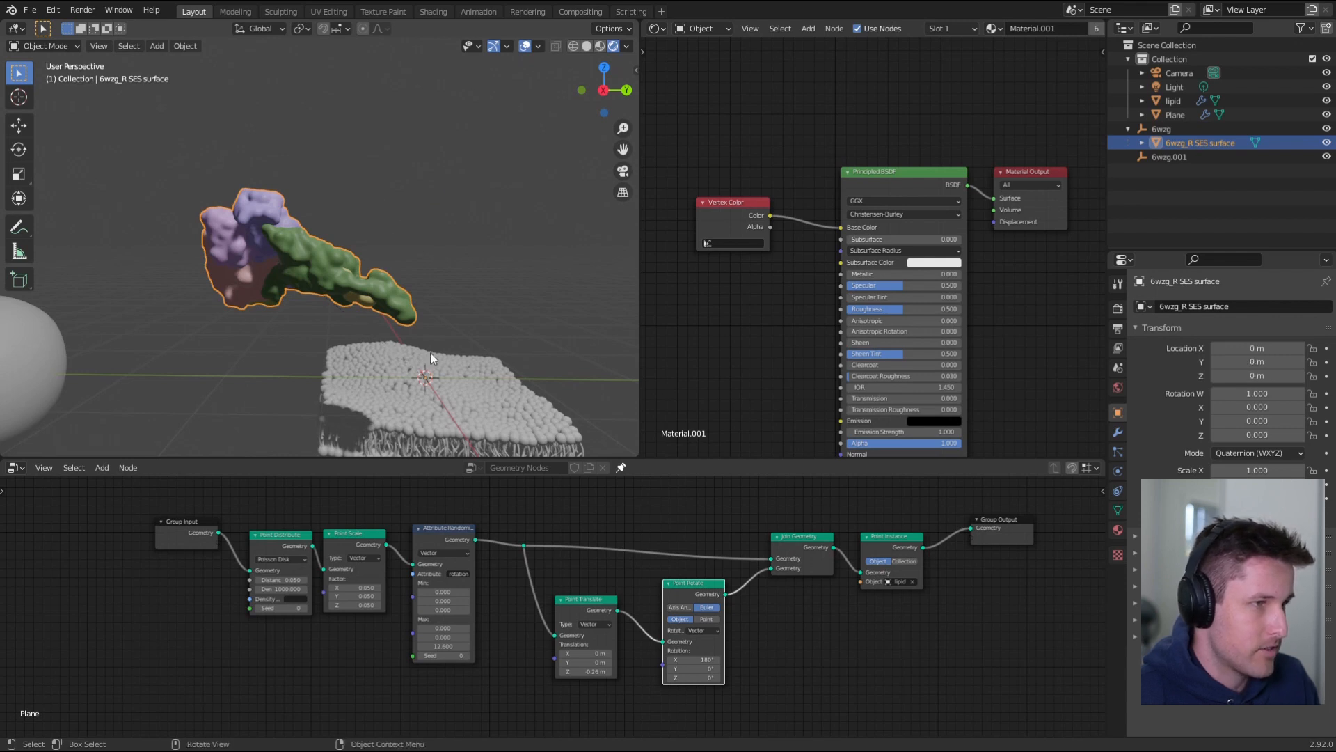
{"action": "key", "text": "r"}
{"action": "key", "text": "r"}
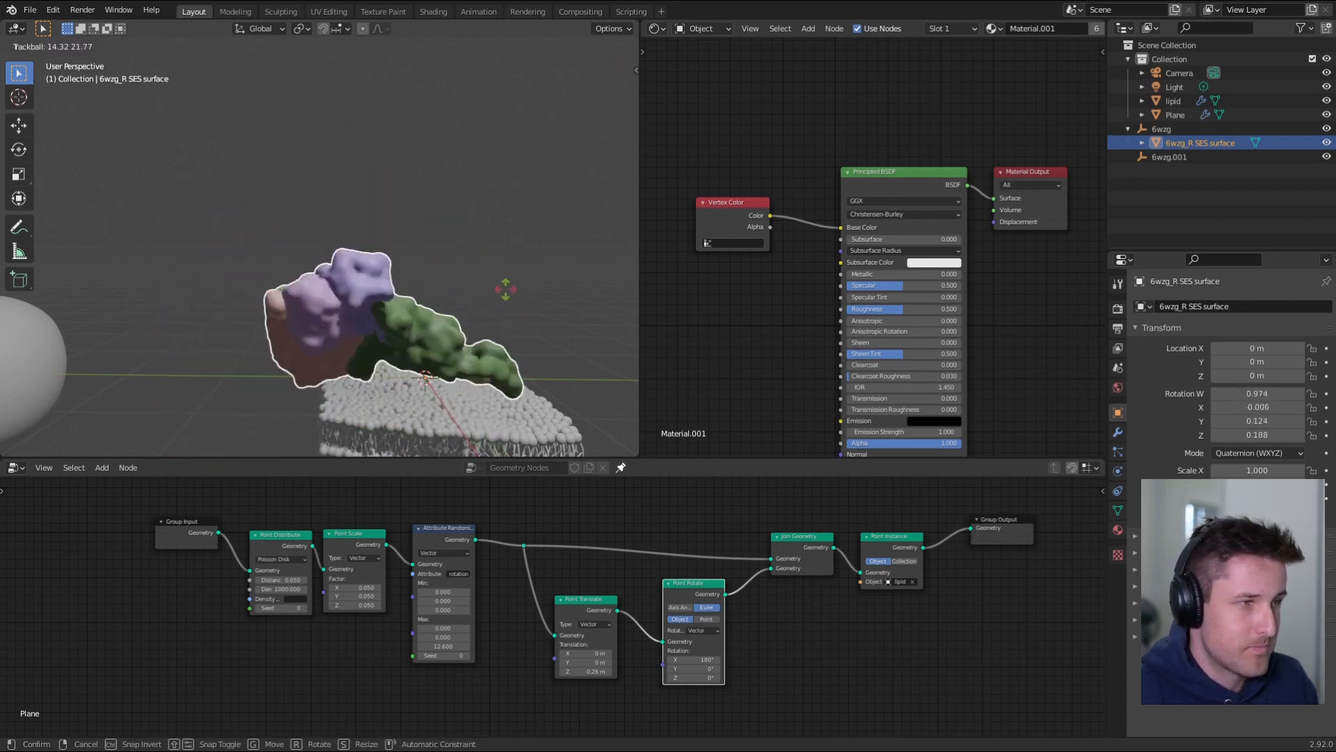
{"action": "right_click", "coordinate": [456, 244]}
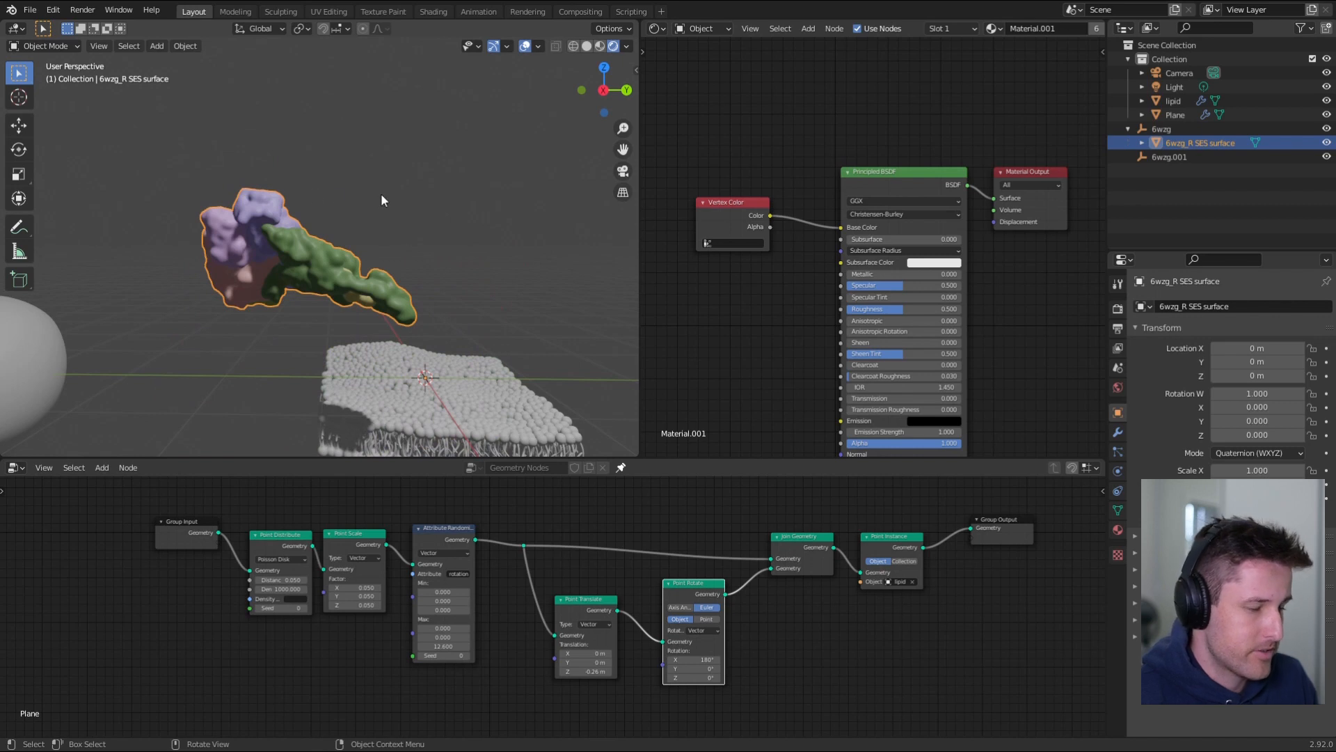
- Set the origin of the joined 6wzg_R SES surface to its geometry
{"action": "right_click", "coordinate": [369, 247]}
{"action": "mouse_move", "coordinate": [369, 248]}
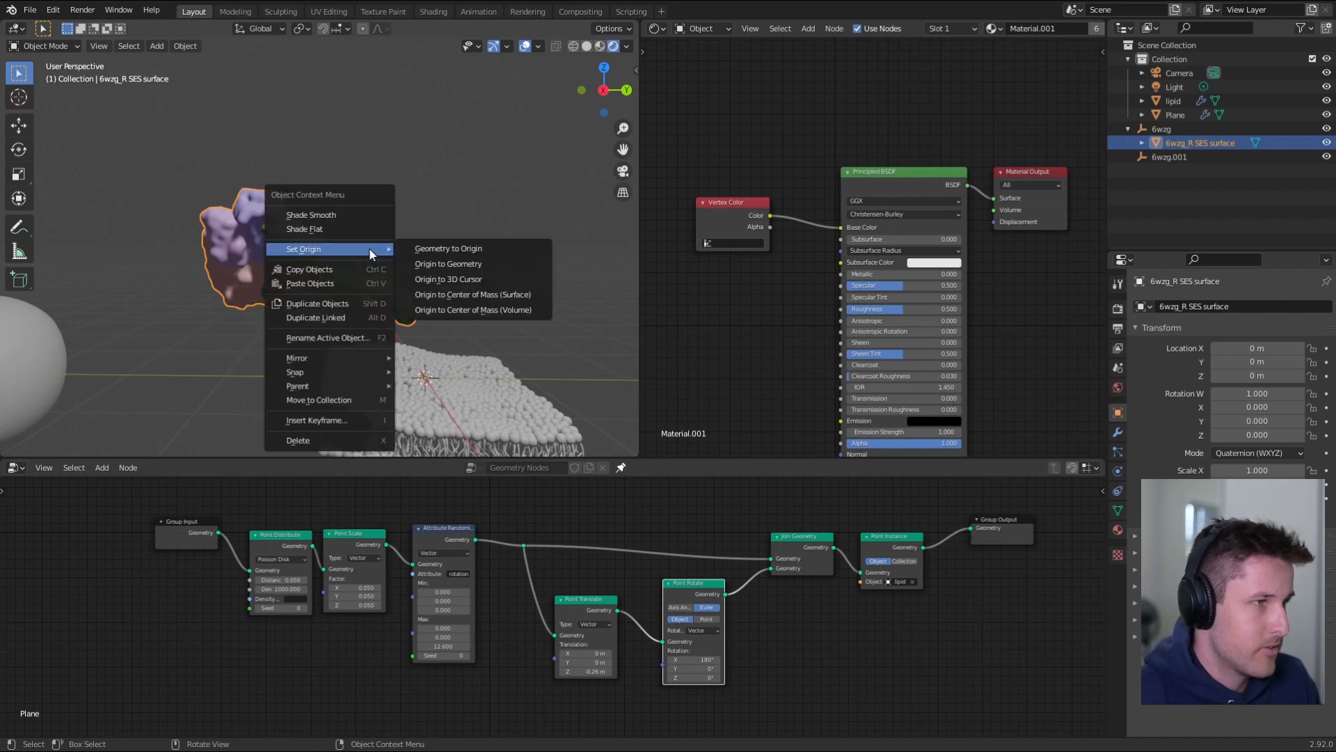
{"action": "left_click", "coordinate": [482, 265]}
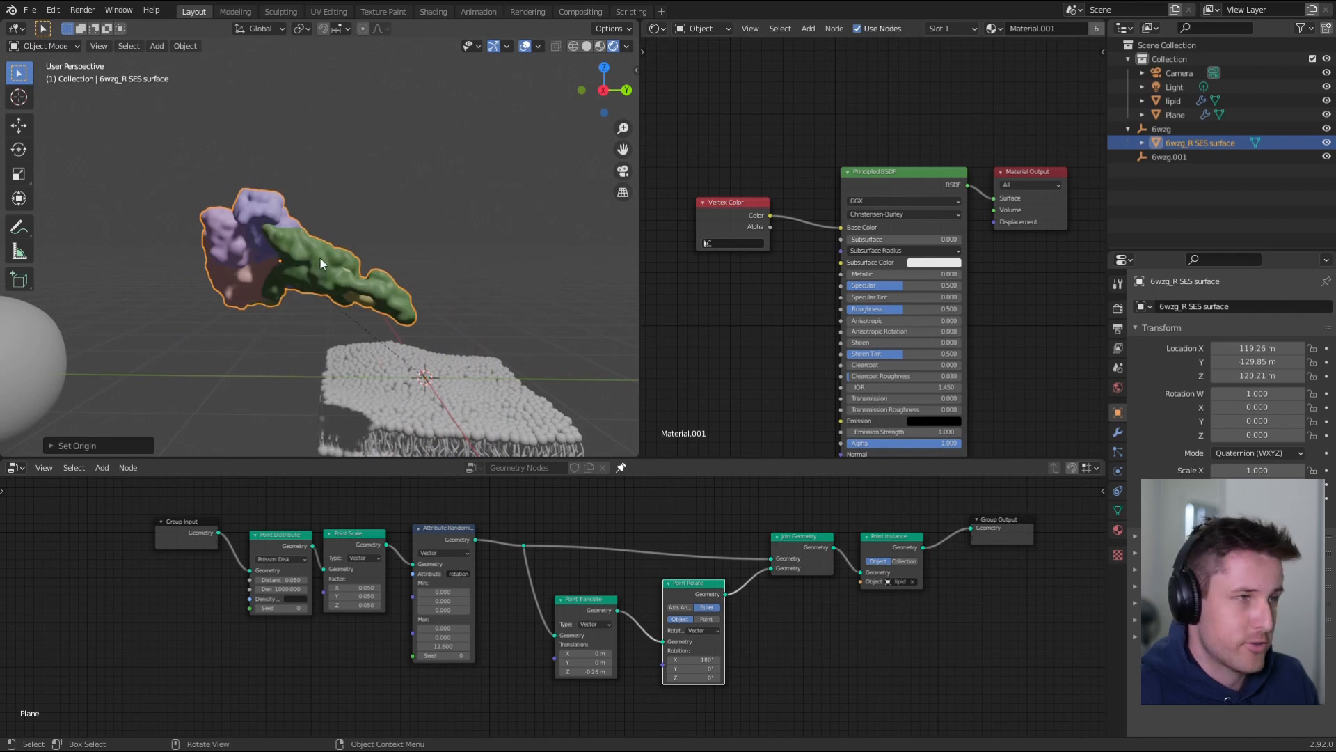
- Rotate the protein freely with trackball rotation until it stands upright with its narrow green stalk pointing down
{"action": "key", "text": "r"}
{"action": "key", "text": "r"}
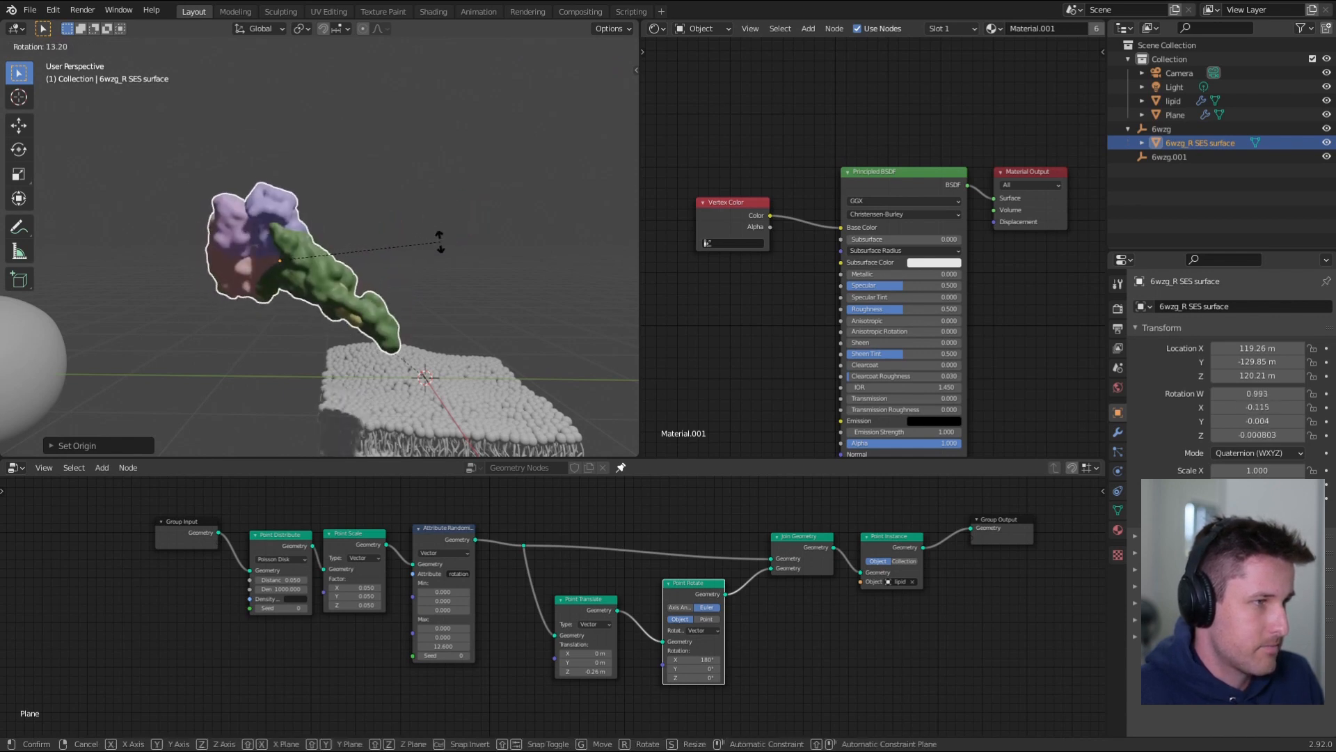
{"action": "key", "text": "r"}
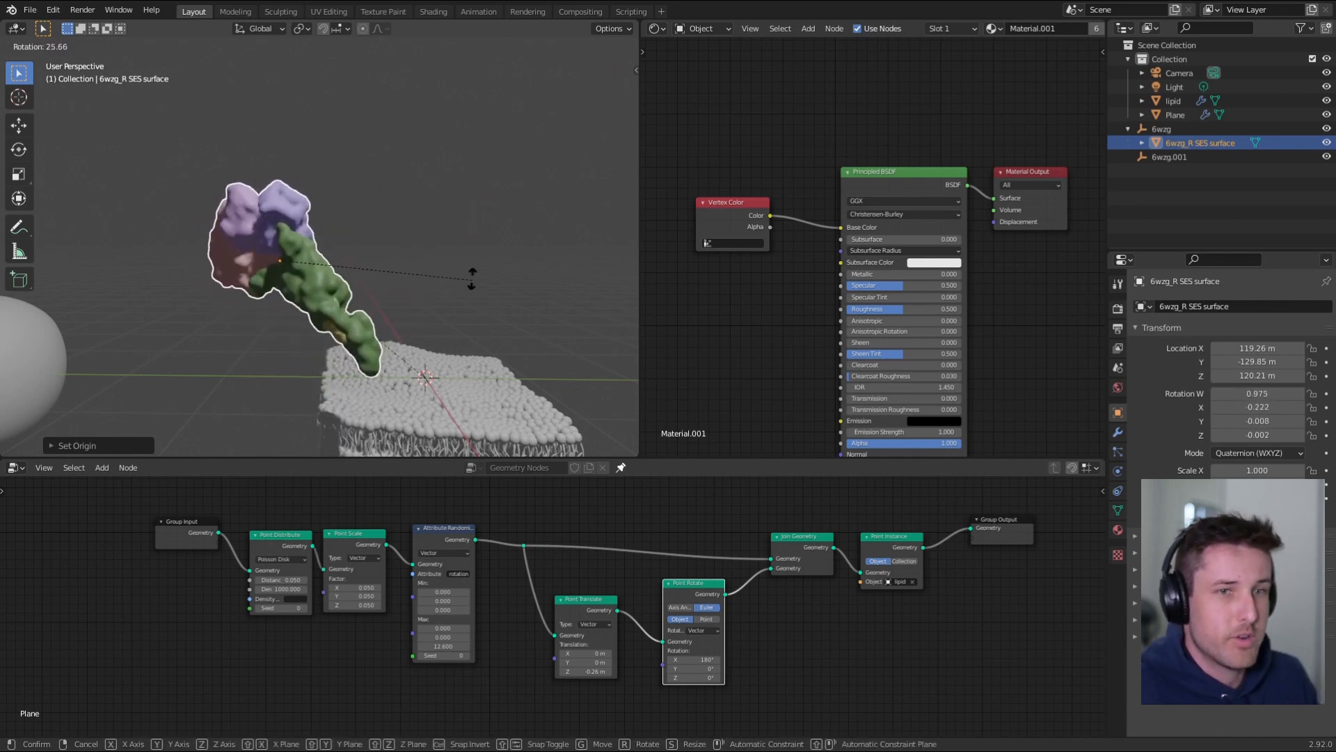
{"action": "key", "text": "r"}
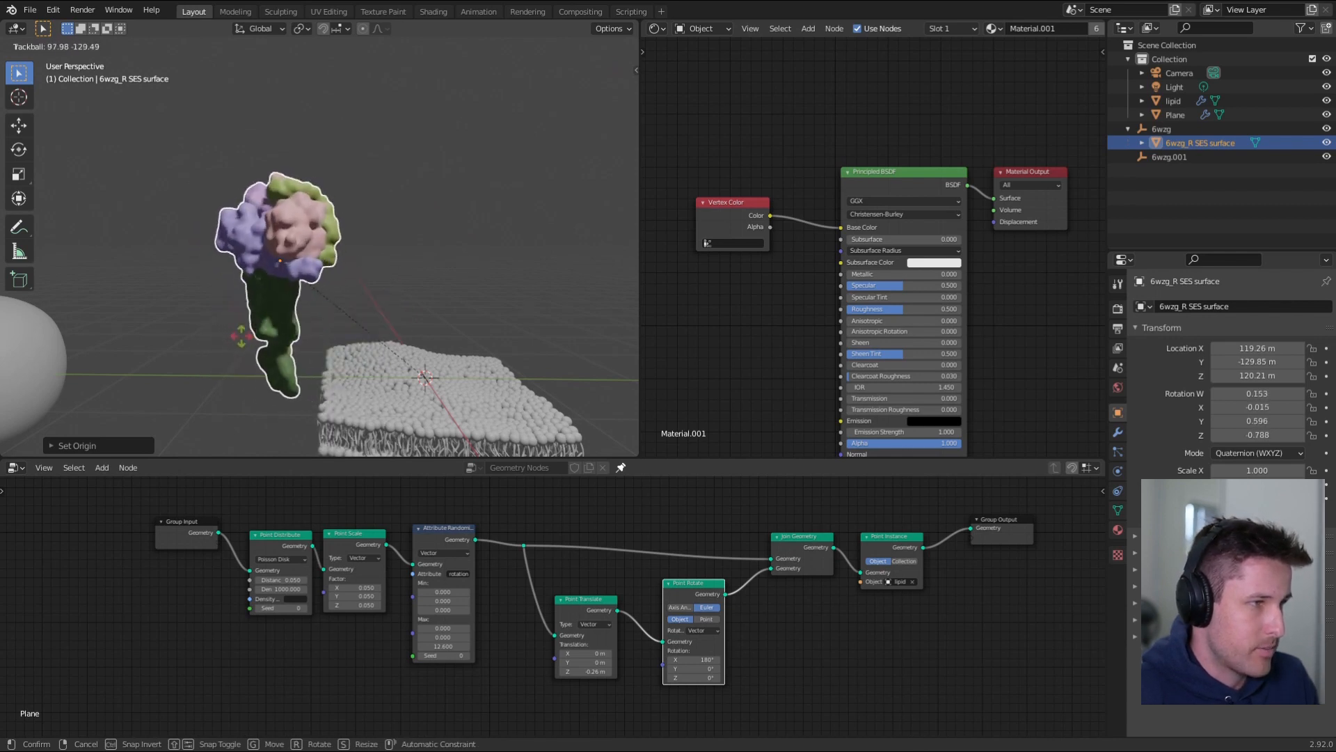
{"action": "left_click", "coordinate": [474, 172]}
- Move the protein over the bilayer and lower it along Z to about X 104.5, Y -52.9, Z 25.2 m
{"action": "mouse_move", "coordinate": [453, 259]}
{"action": "middle_mouse_down"}
{"action": "mouse_move", "coordinate": [445, 230]}
{"action": "mouse_move", "coordinate": [437, 269]}
{"action": "middle_mouse_up"}
{"action": "key", "text": "g"}
{"action": "left_click", "coordinate": [539, 301]}
{"action": "middle_click_drag", "start_coordinate": [538, 301], "coordinate": [375, 331]}
{"action": "key", "text": "g"}
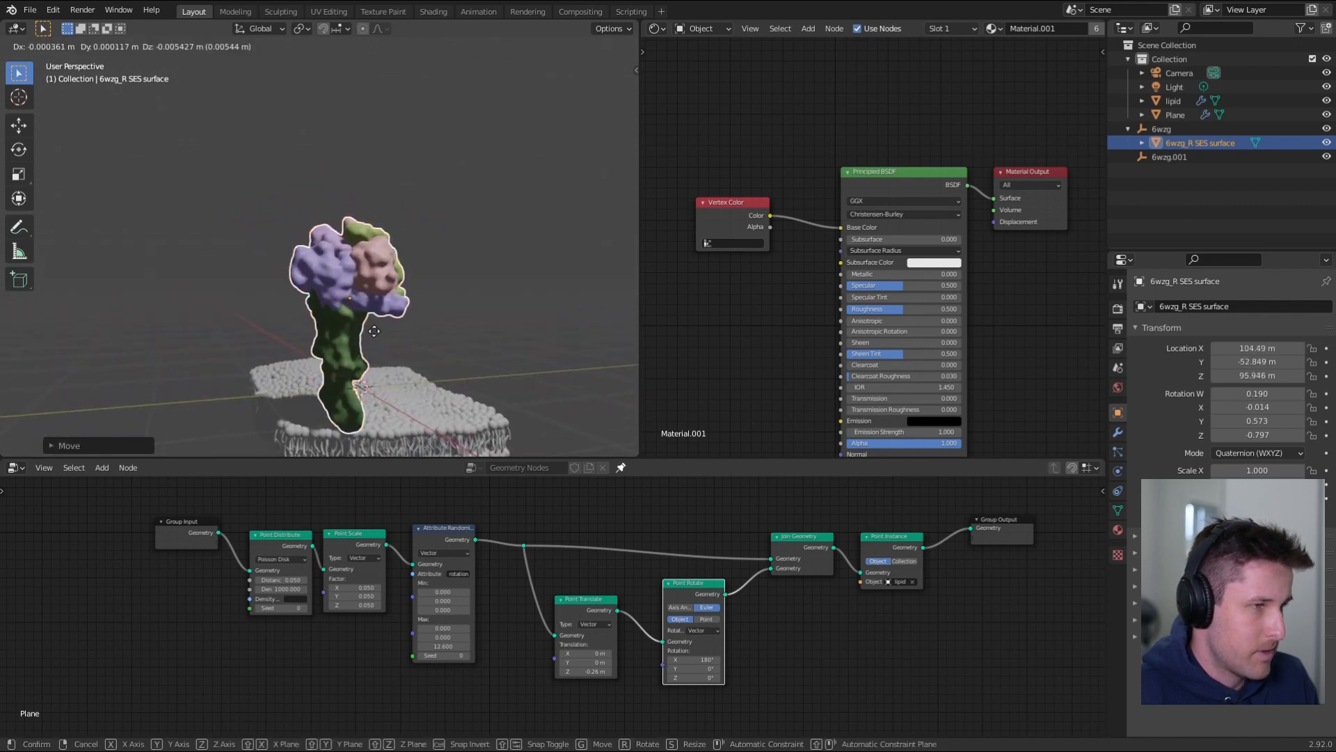
{"action": "key", "text": "z"}
{"action": "left_click", "coordinate": [406, 366]}
{"action": "middle_click_drag", "start_coordinate": [407, 367], "coordinate": [387, 137]}
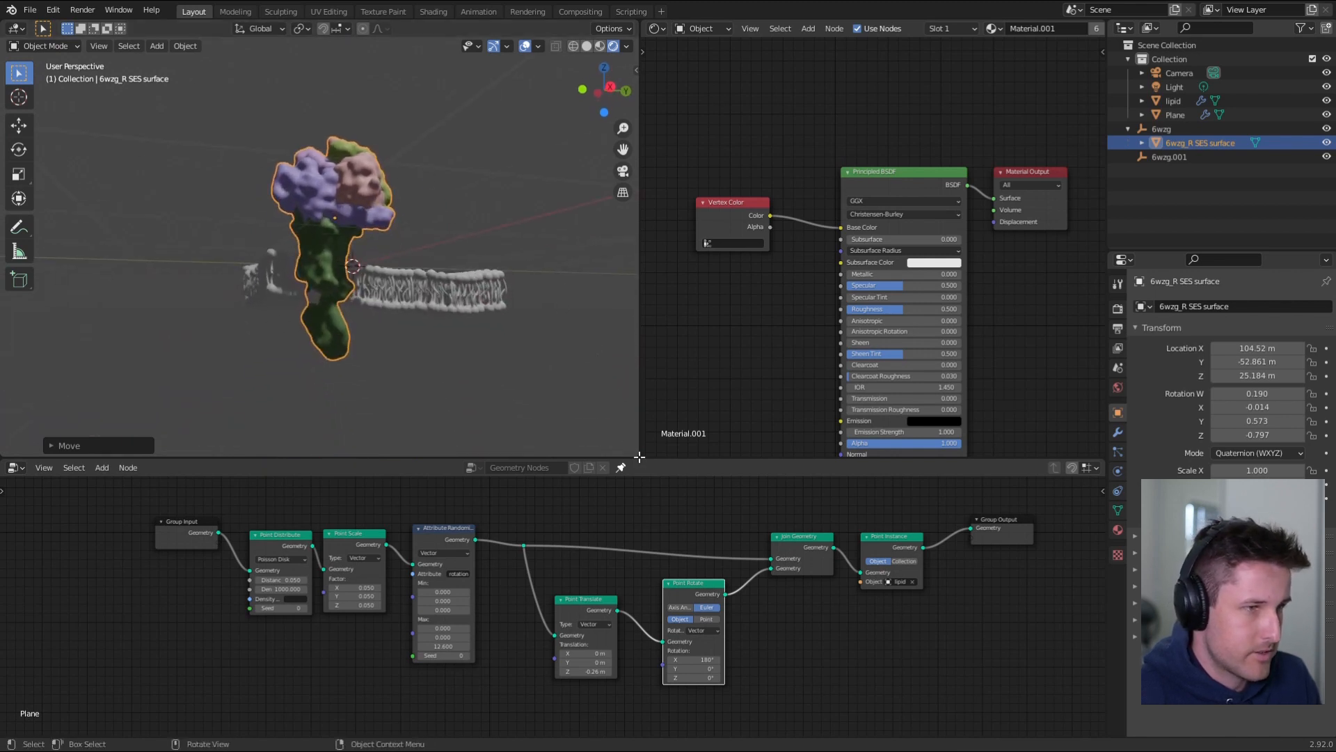
- Enlarge the 3D viewport by shrinking the shader and geometry node editors, keeping the protein and bilayer in view
{"action": "left_click_drag", "start_coordinate": [639, 432], "coordinate": [866, 432]}
{"action": "left_click_drag", "start_coordinate": [770, 457], "coordinate": [775, 570]}
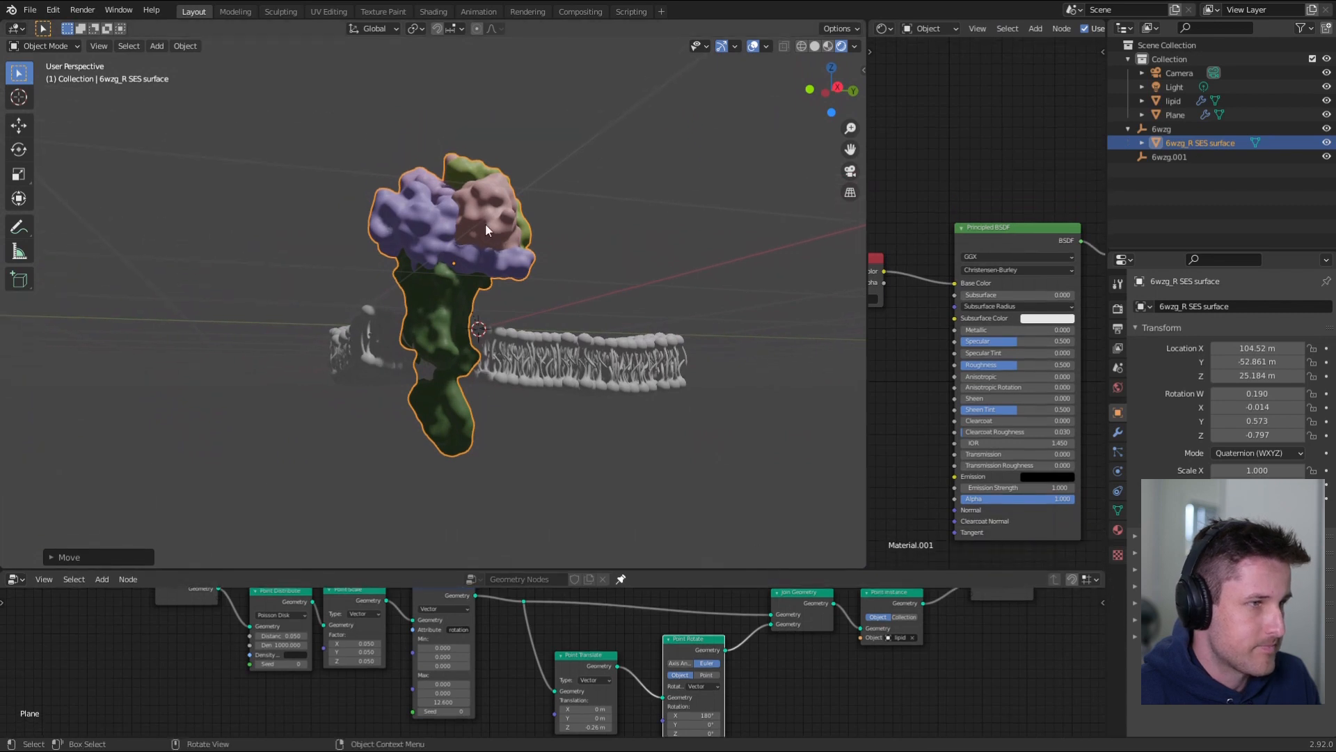
{"action": "middle_click_drag", "start_coordinate": [678, 178], "coordinate": [648, 190]}
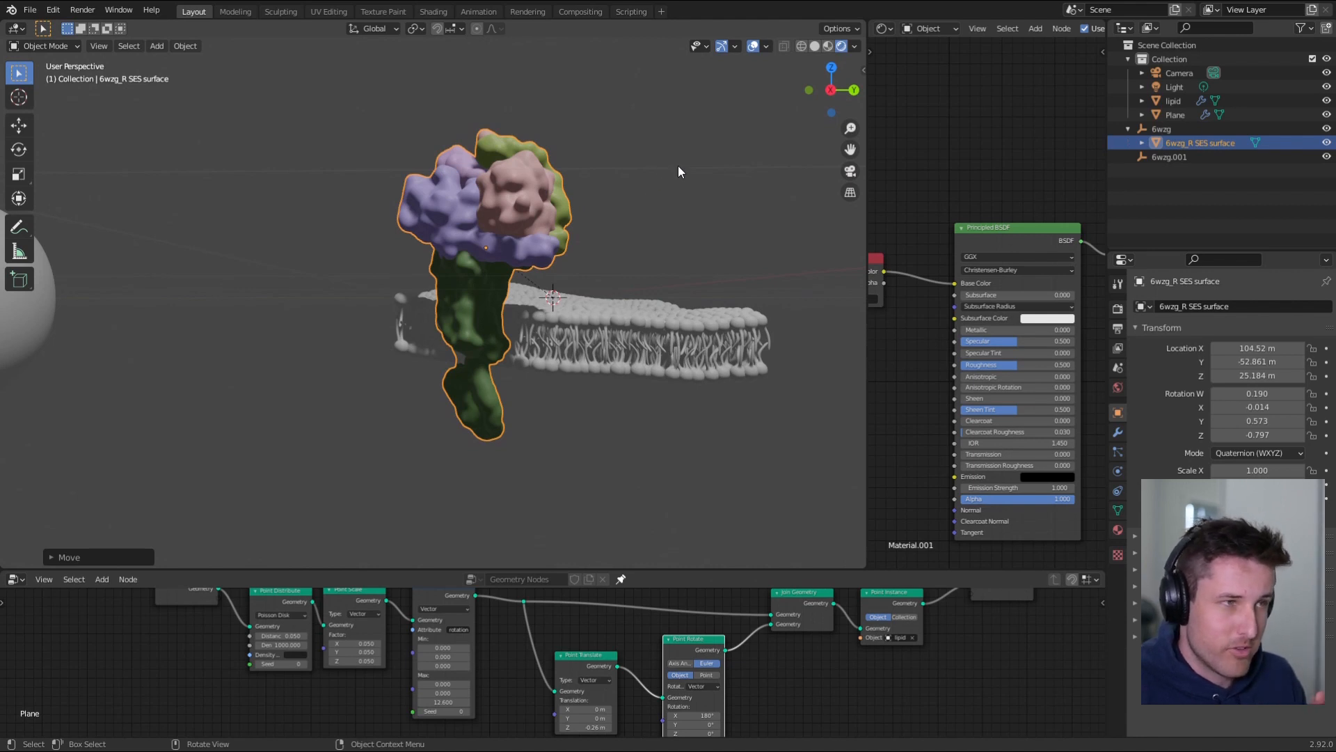
- Move the protein into the middle of the bilayer in the right orthographic view, to about Y 7.8 m, Z 2.4 m
{"action": "mouse_move", "coordinate": [829, 91]}
{"action": "left_mouse_down"}
{"action": "mouse_move", "coordinate": [815, 93]}
{"action": "mouse_move", "coordinate": [822, 75]}
{"action": "mouse_move", "coordinate": [832, 90]}
{"action": "left_mouse_up"}
{"action": "left_click", "coordinate": [832, 90]}
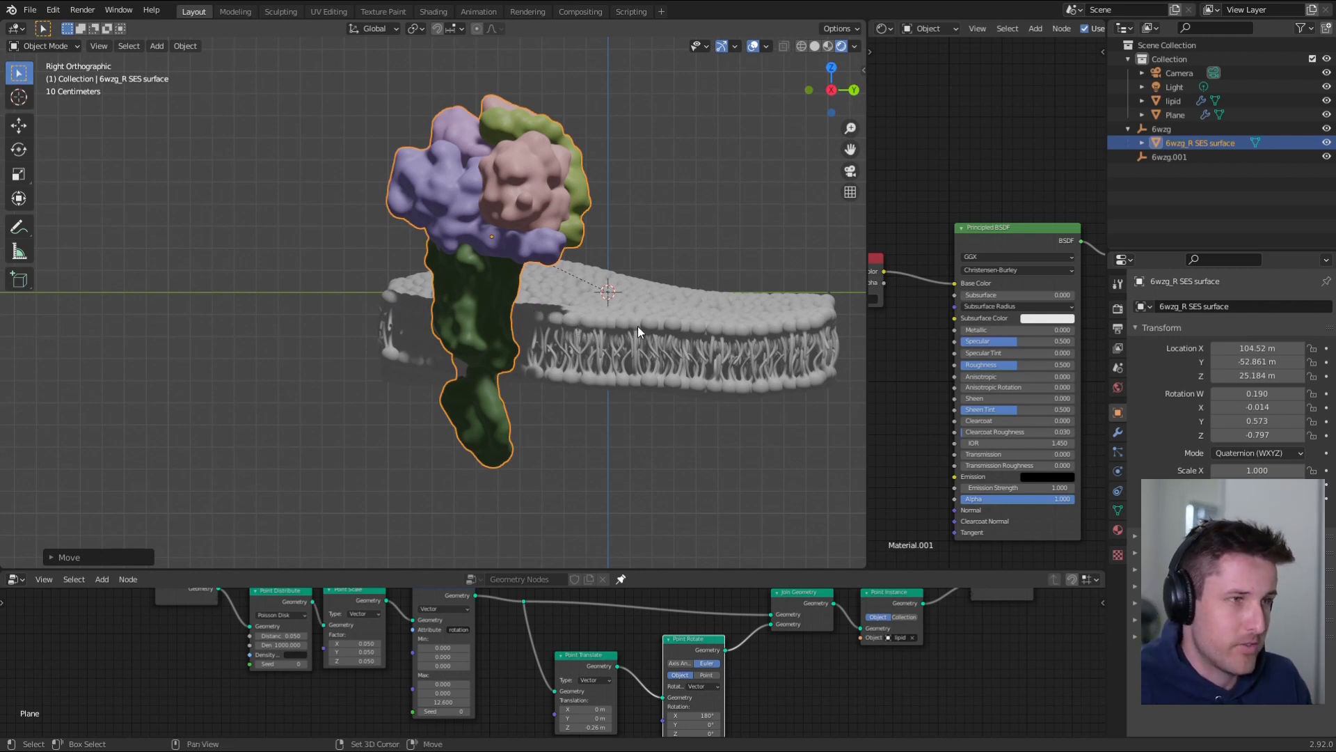
{"action": "middle_click_drag", "start_coordinate": [651, 335], "coordinate": [533, 335], "text": "shift"}
{"action": "left_click", "coordinate": [808, 90]}
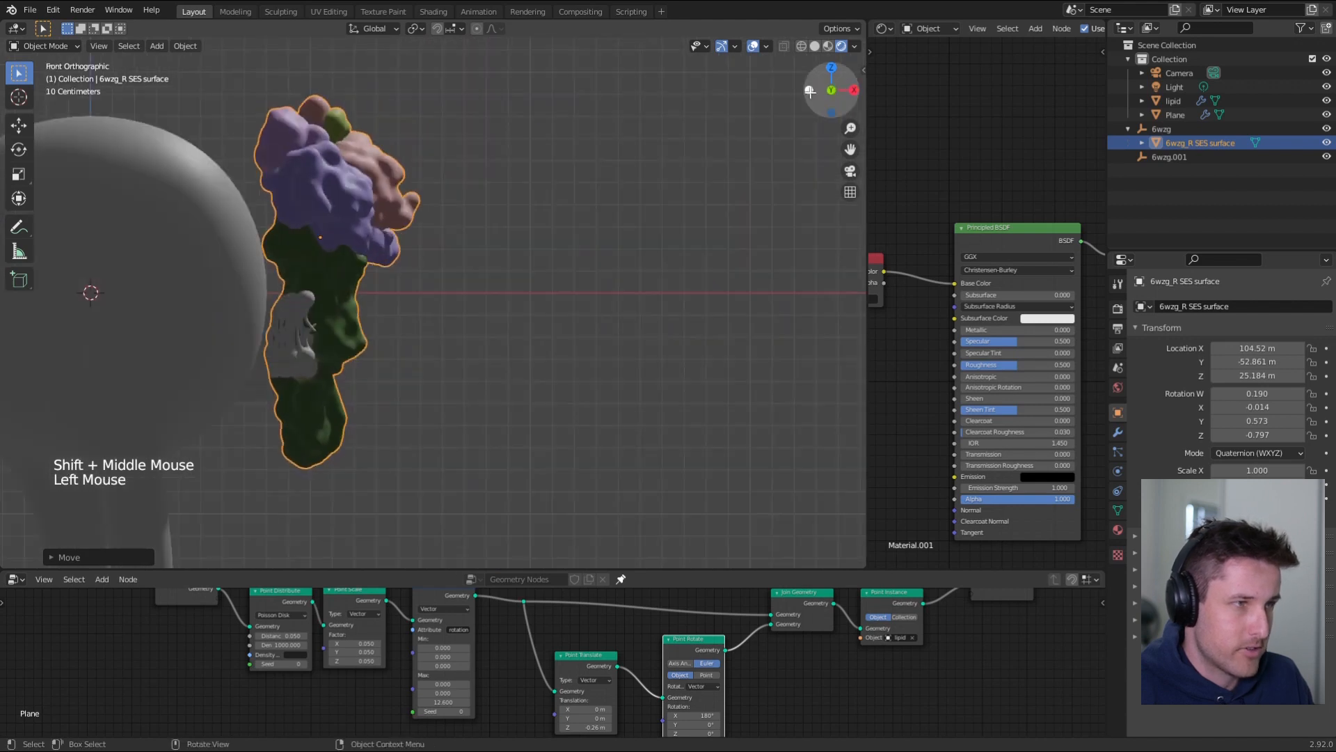
{"action": "left_click", "coordinate": [834, 90]}
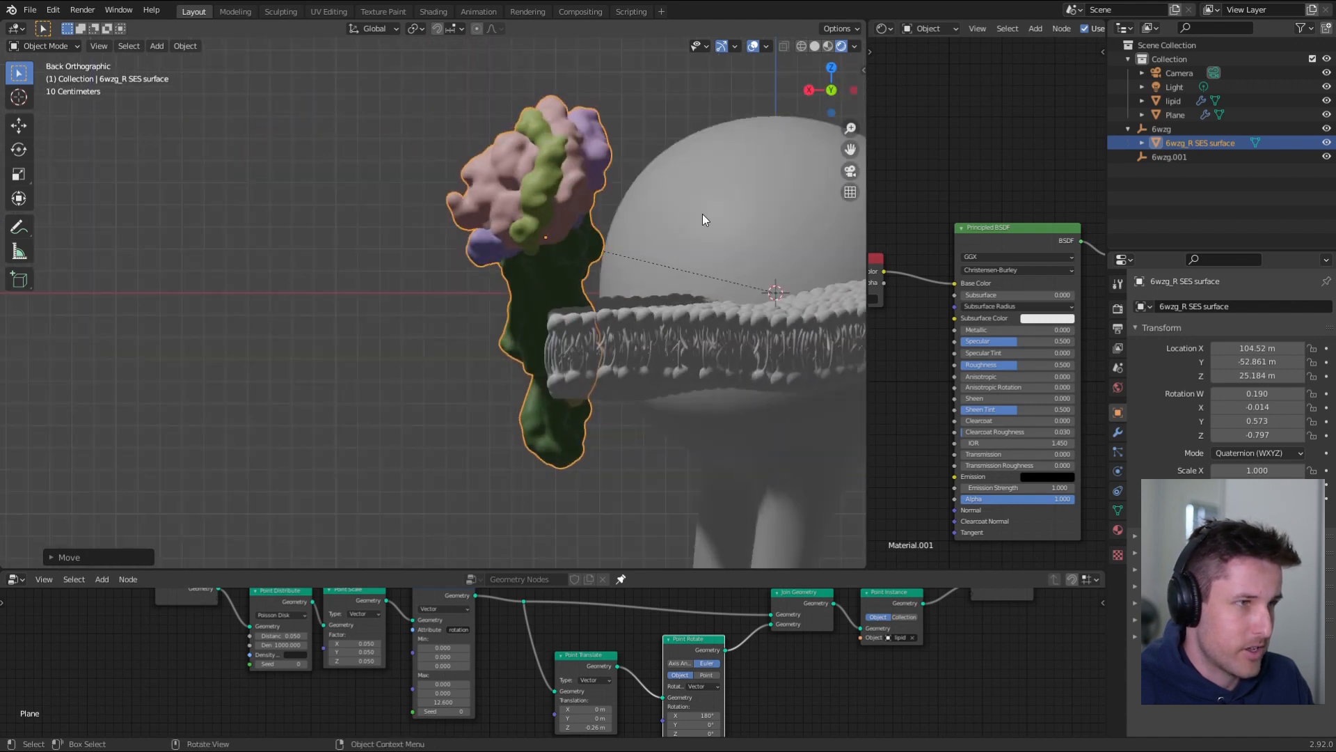
{"action": "left_click", "coordinate": [808, 90]}
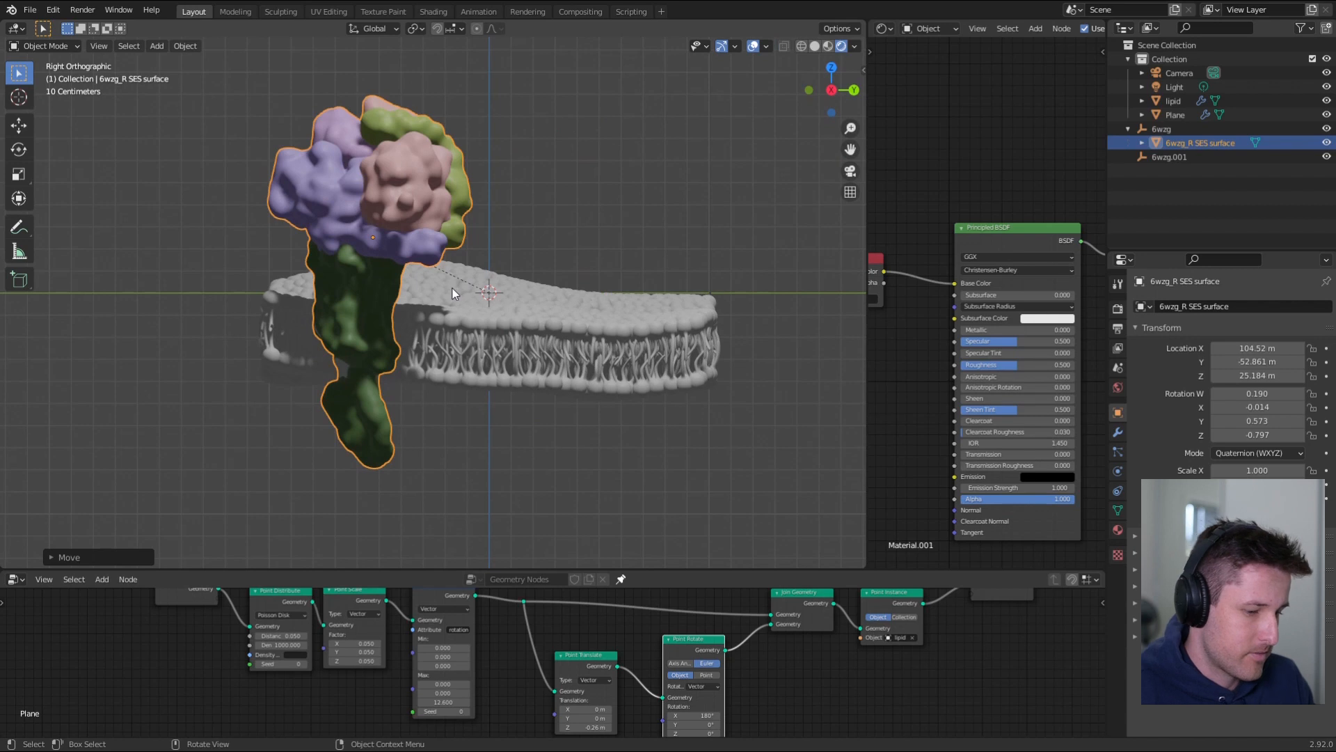
{"action": "key", "text": "g"}
{"action": "left_click", "coordinate": [583, 339]}
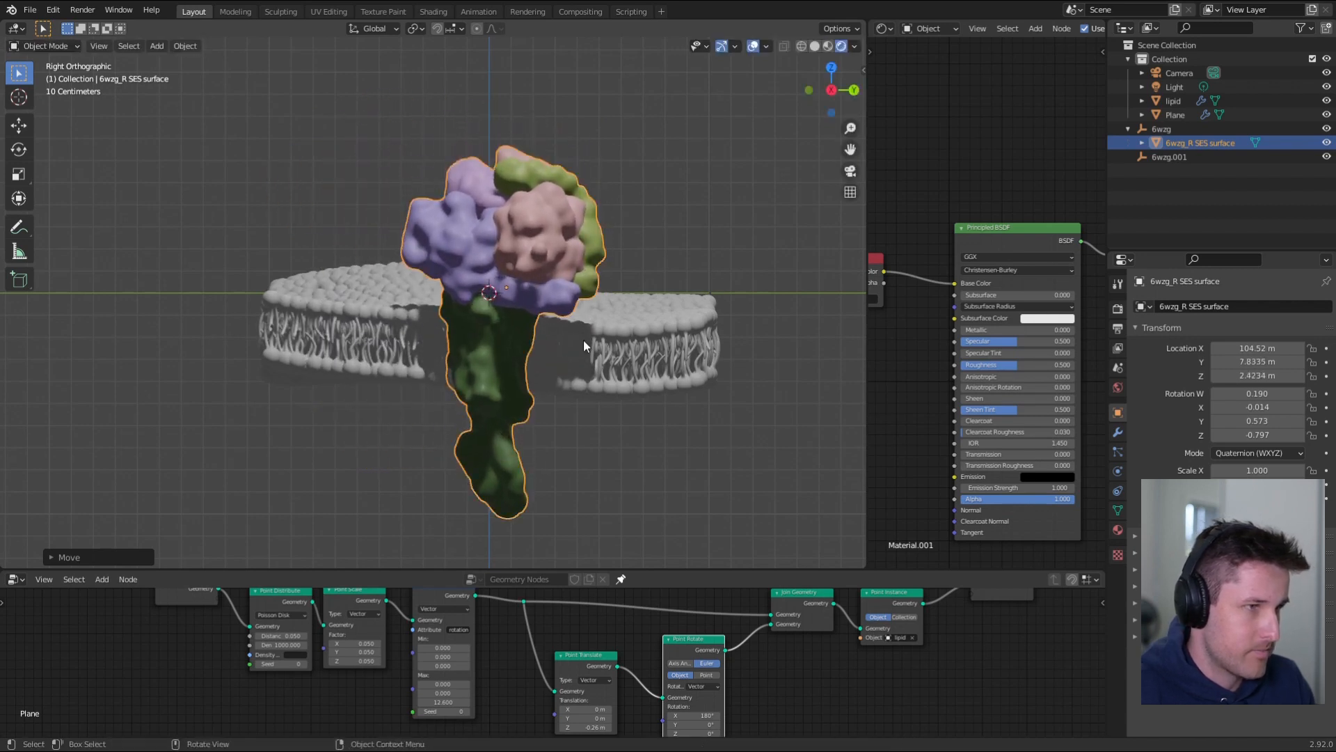
- Move the protein inward from the bilayer's edge in the back orthographic view, to about X 91.9 m, Z 1.5 m
{"action": "left_click", "coordinate": [854, 90]}
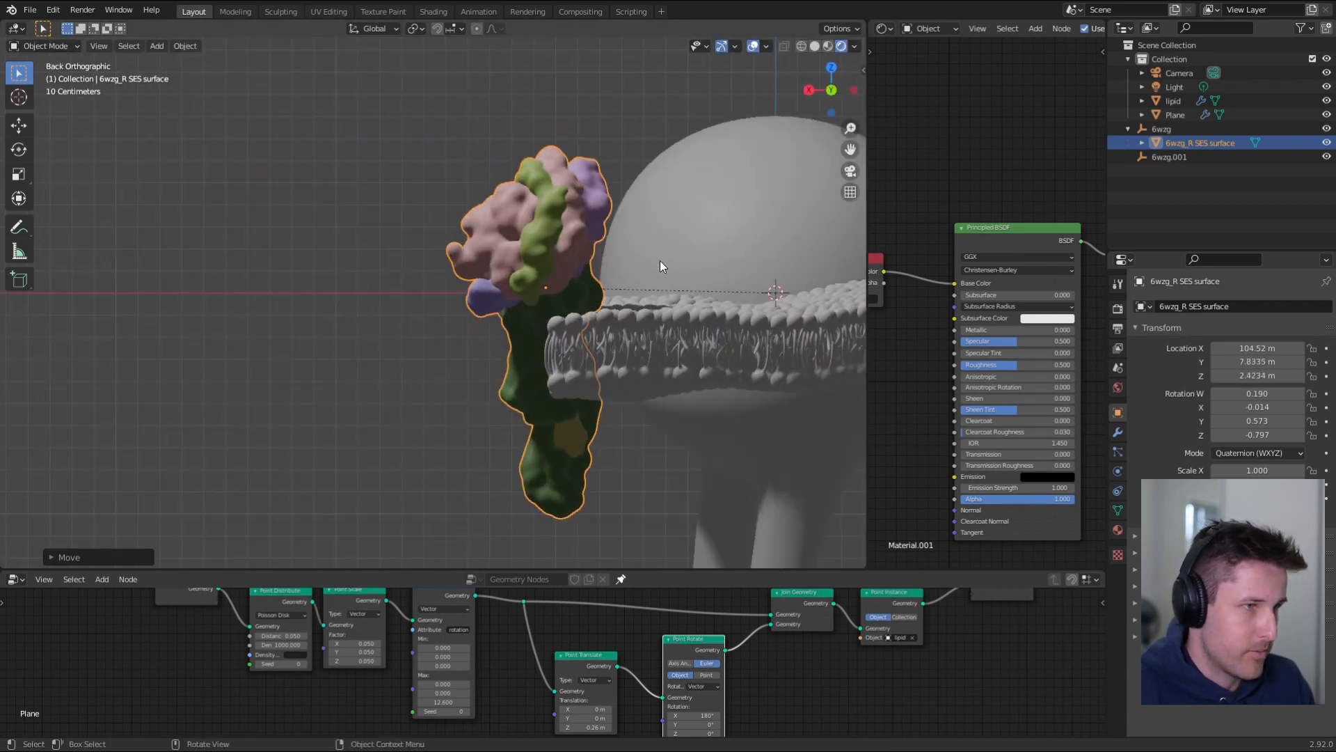
{"action": "key", "text": "g"}
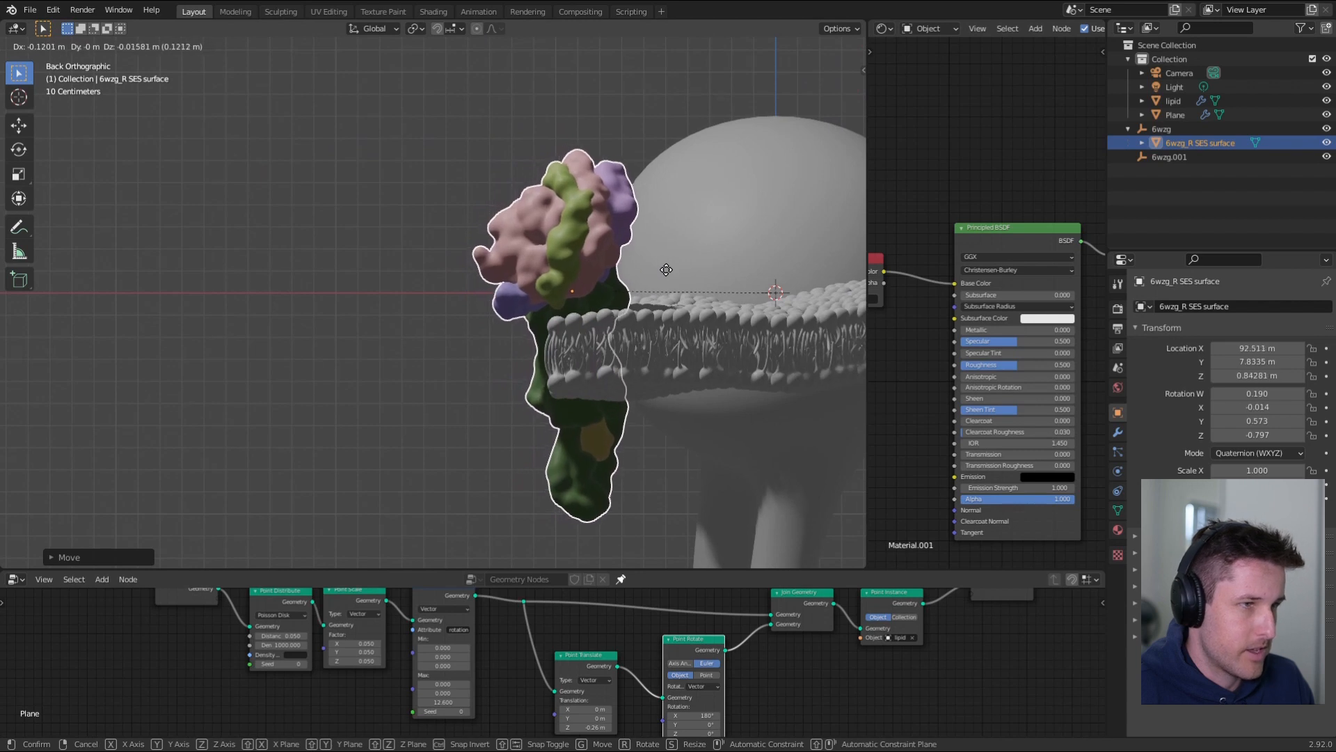
{"action": "left_click", "coordinate": [666, 268]}
{"action": "middle_click_drag", "start_coordinate": [558, 261], "coordinate": [428, 395]}
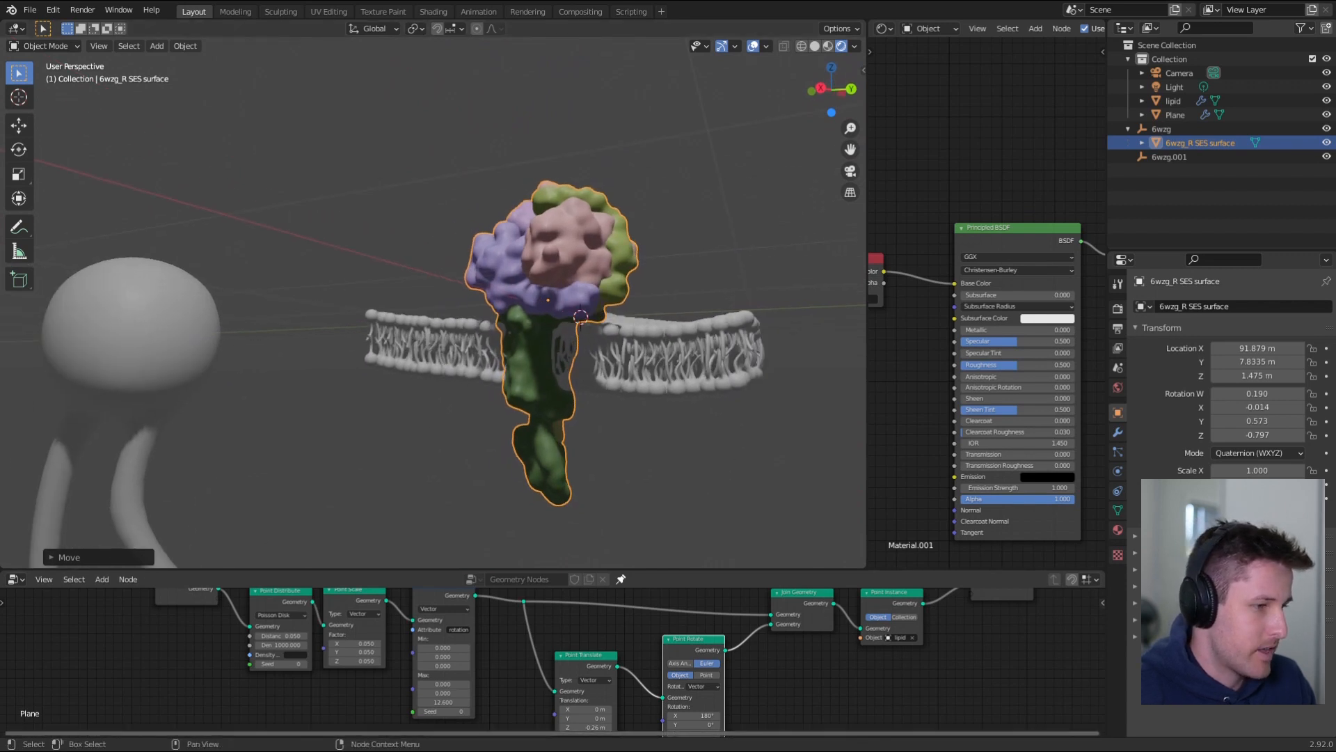
- Using the 6wzg page on MemProtMD in the browser as reference, scale the protein to about 0.804 and lower it along Z to about -1.82 m
{"action": "key", "text": "alt+Tab"}
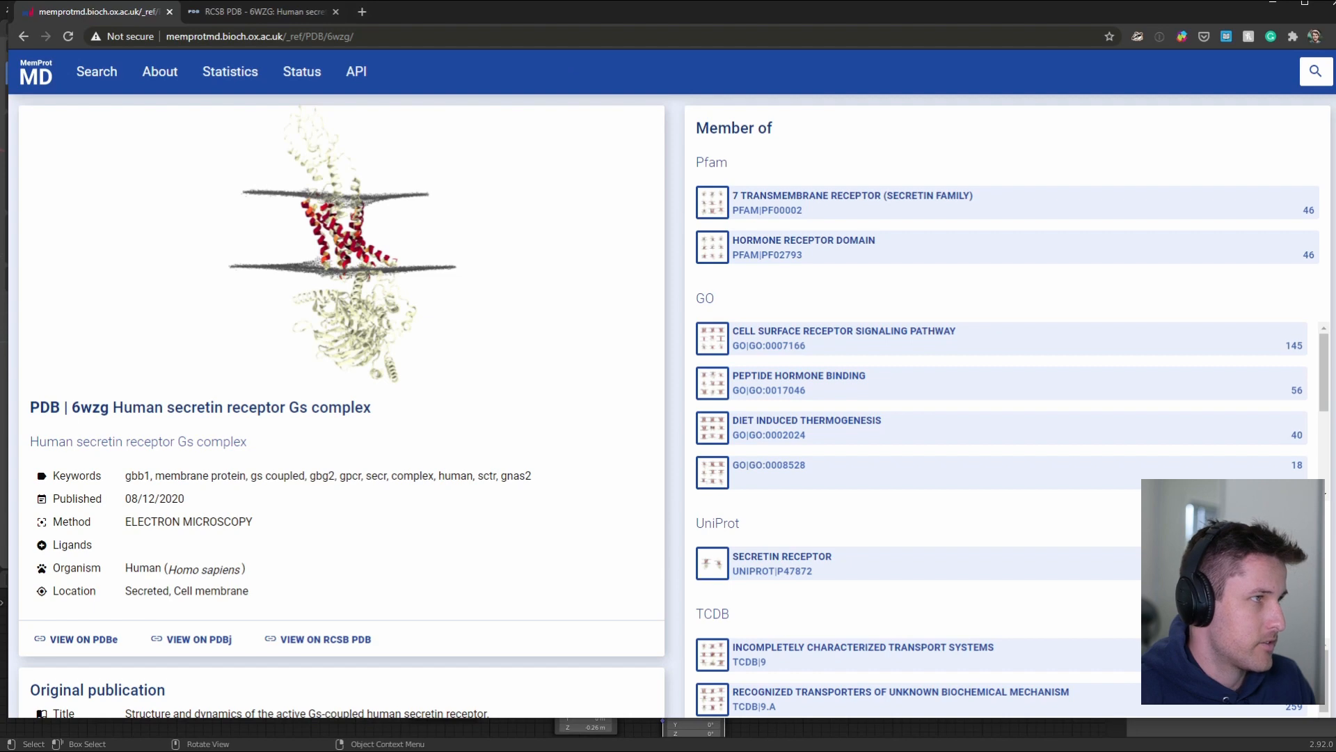
{"action": "key", "text": "alt+Tab"}
{"action": "key", "text": "s"}
{"action": "left_click", "coordinate": [699, 344]}
{"action": "key", "text": "g"}
{"action": "key", "text": "z"}
{"action": "left_click", "coordinate": [692, 376]}
{"action": "middle_click_drag", "start_coordinate": [693, 376], "coordinate": [688, 410]}
- Look through the camera and move it along its local Z towards the bilayer, to about X 3.86, Y -3.63, Z 2.57 m
{"action": "key", "text": "KP_0"}
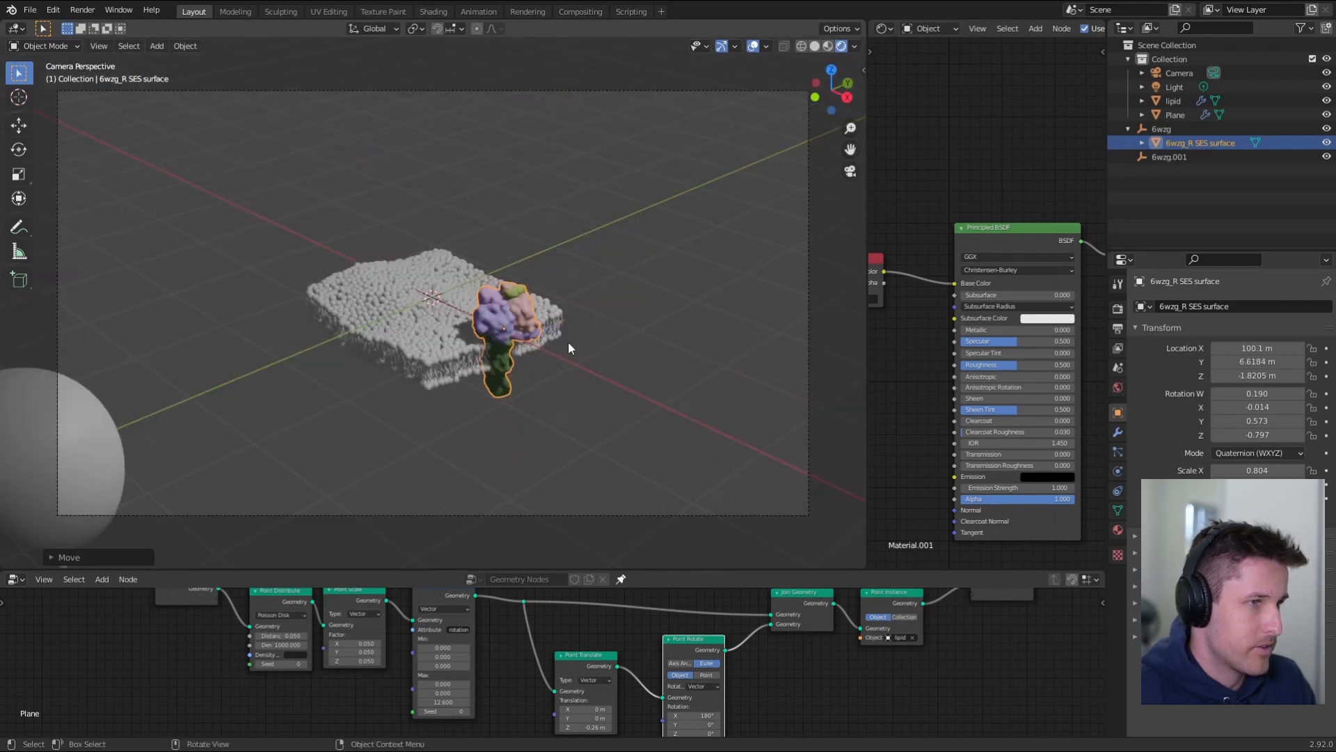
{"action": "left_click", "coordinate": [1183, 72]}
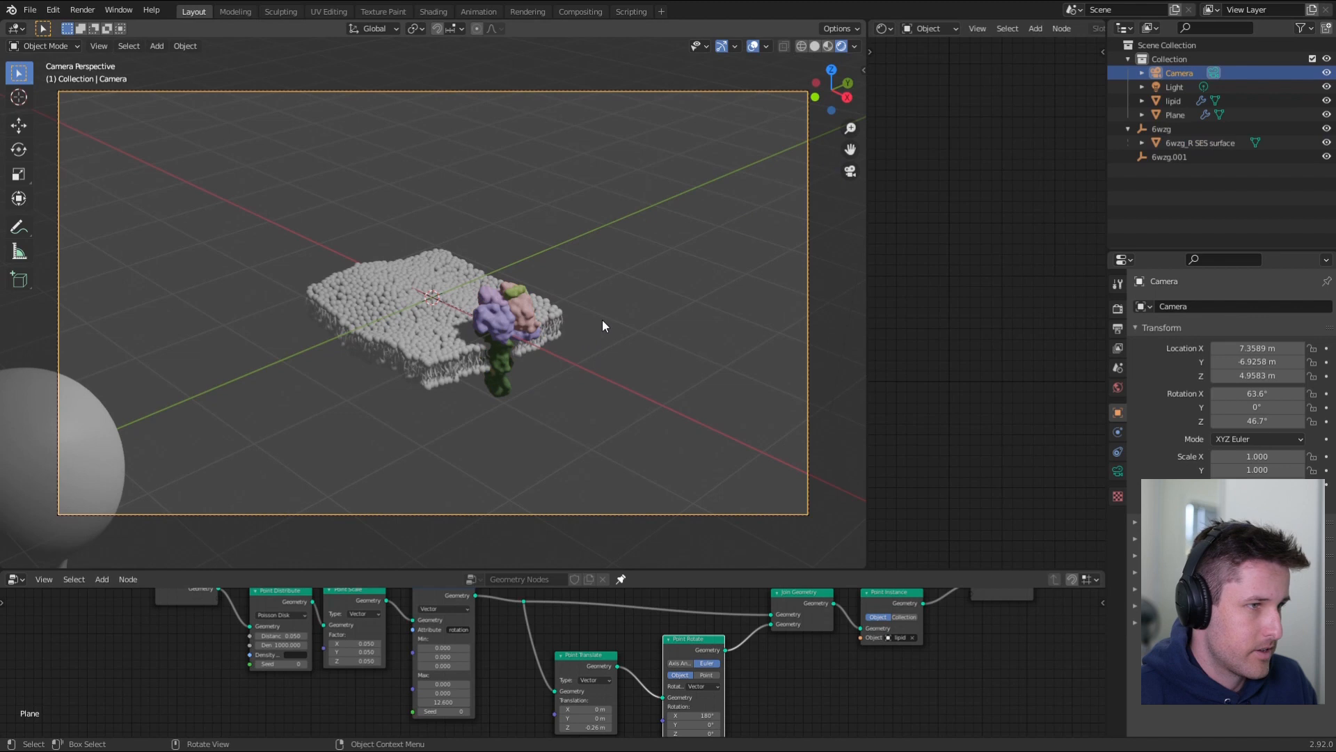
{"action": "scroll", "coordinate": [599, 318], "scroll_direction": "up", "scroll_amount": 1}
{"action": "scroll", "coordinate": [600, 314], "scroll_direction": "down", "scroll_amount": 3}
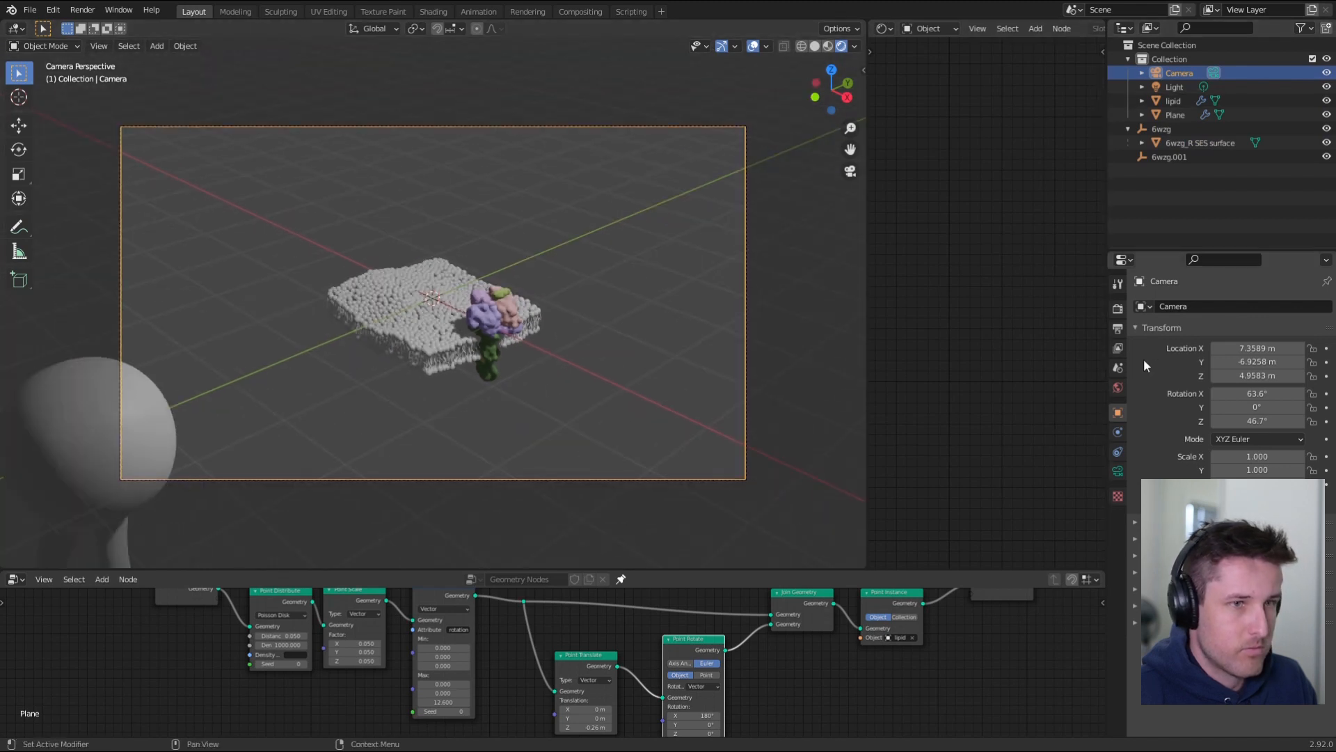
{"action": "key", "text": "g"}
{"action": "key", "text": "z"}
{"action": "key", "text": "z"}
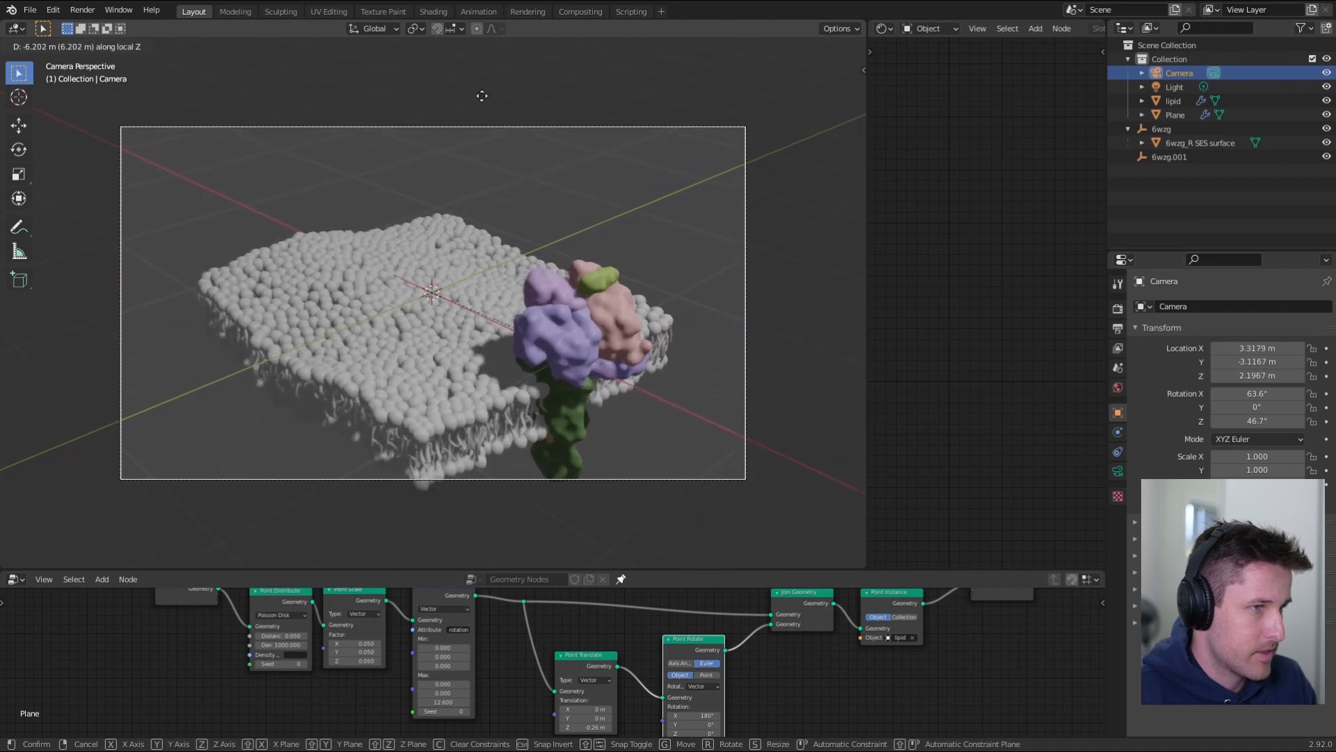
{"action": "left_click", "coordinate": [483, 116]}
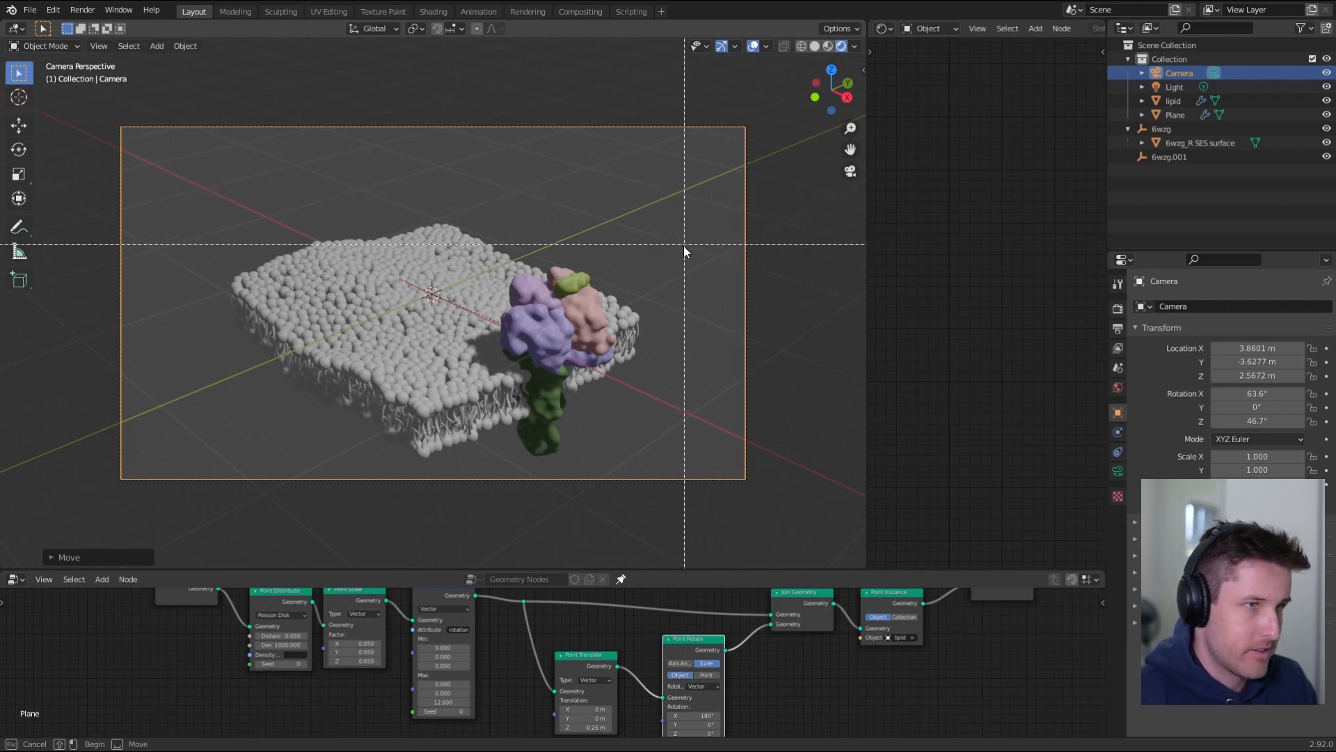
- Lock the camera to the view so that view navigation moves the camera
{"action": "key", "text": "n"}
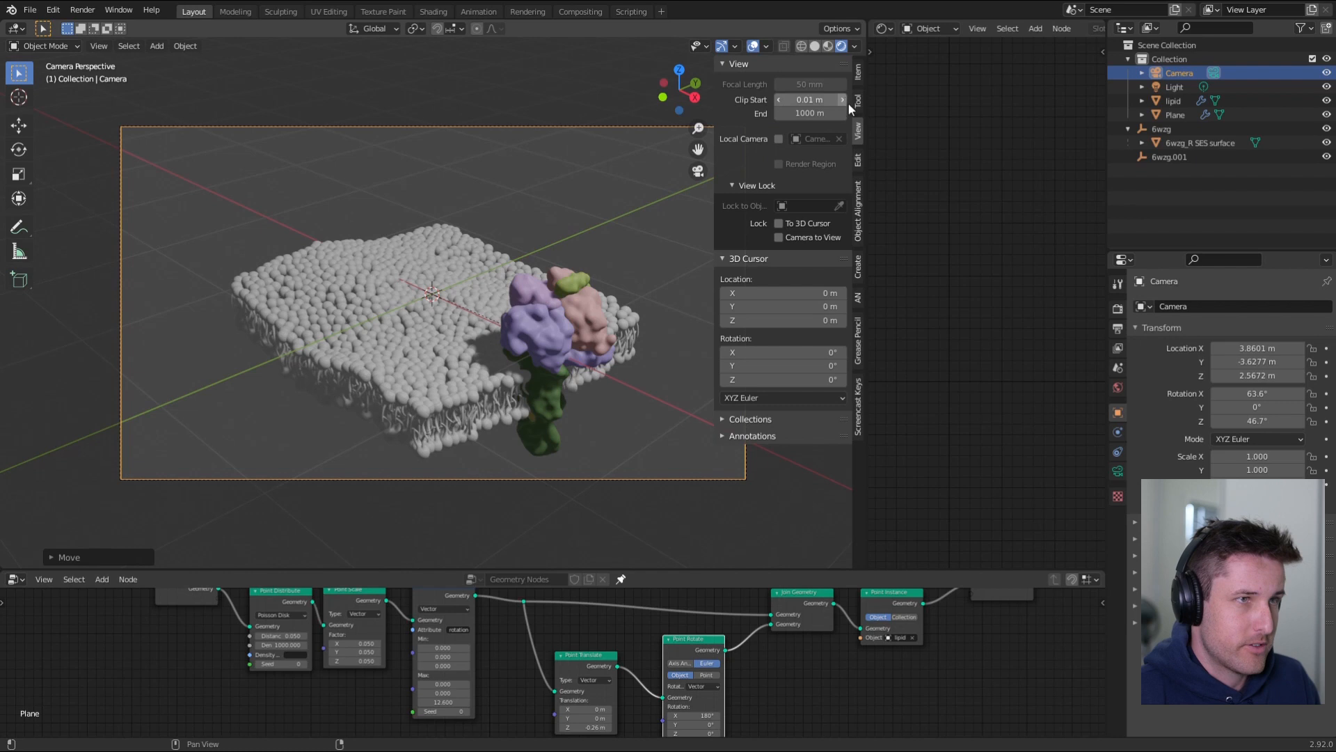
{"action": "left_click", "coordinate": [859, 73]}
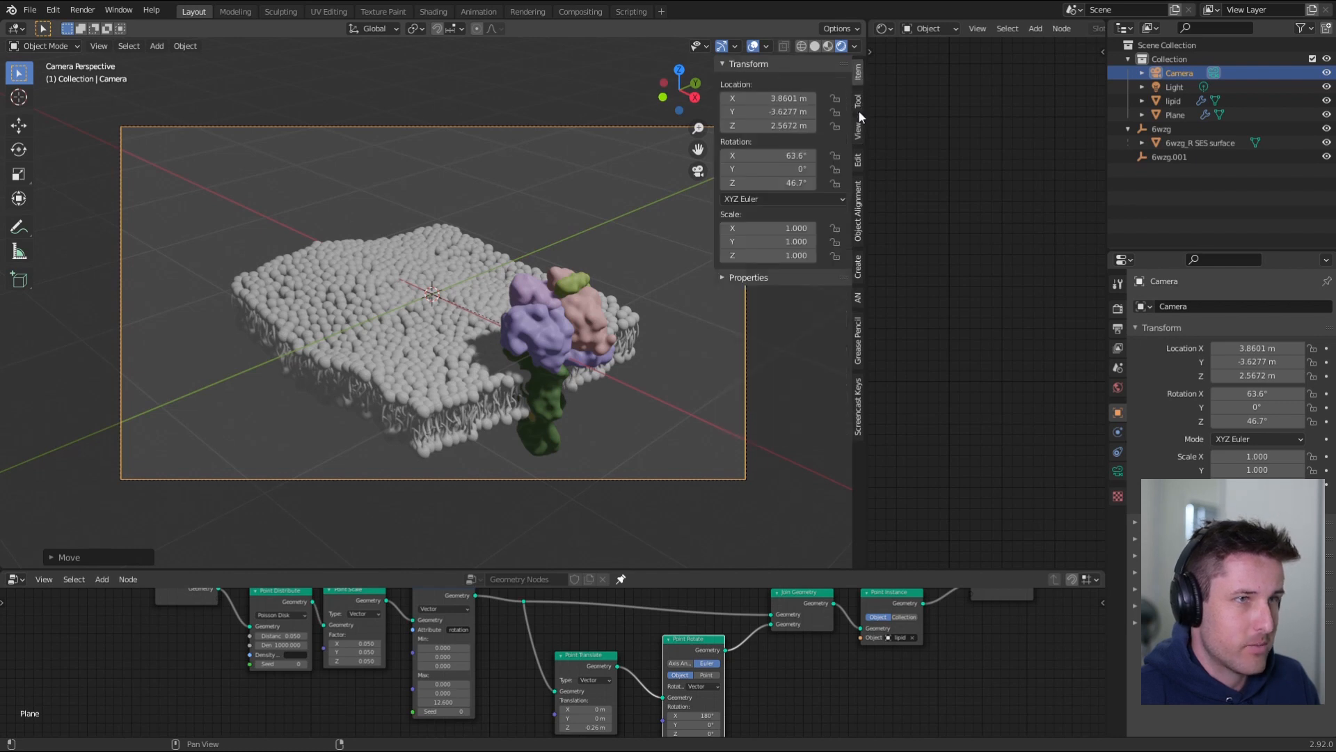
{"action": "left_click", "coordinate": [858, 162]}
{"action": "left_click", "coordinate": [859, 139]}
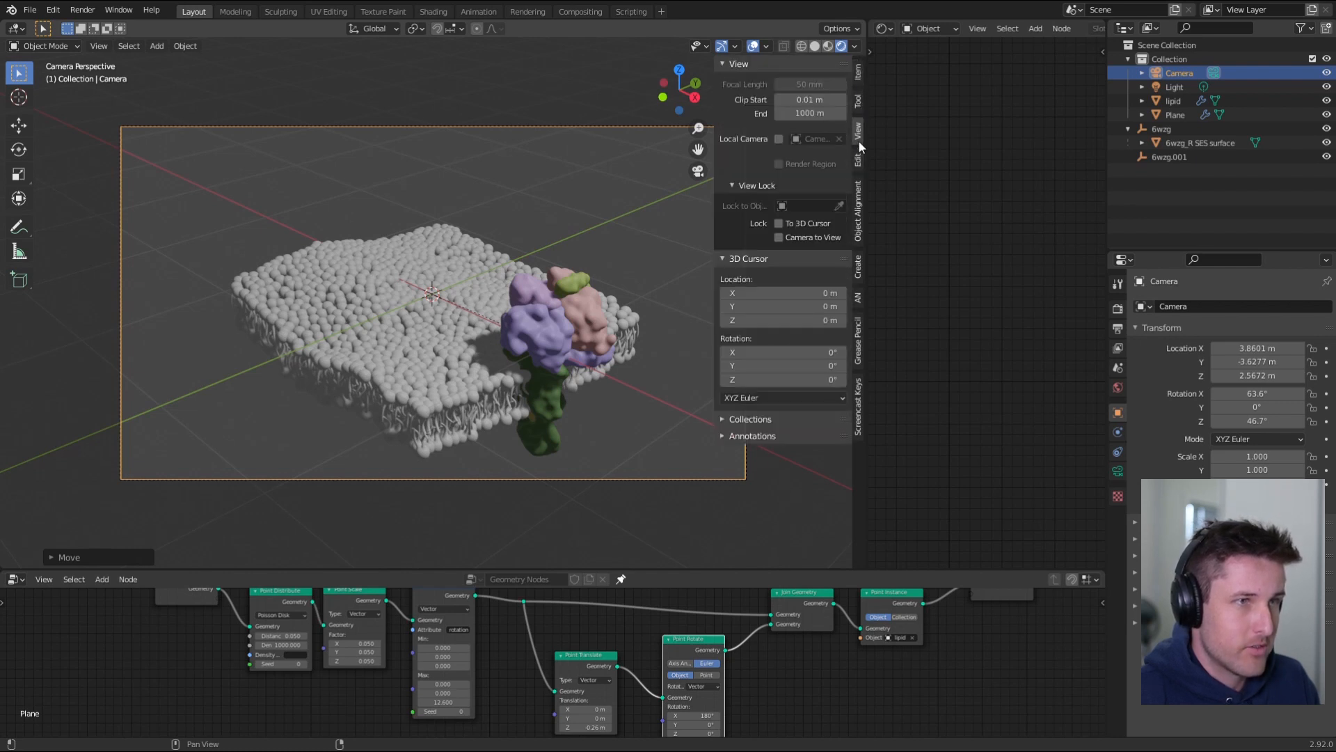
{"action": "left_click", "coordinate": [779, 238]}
- Frame the protein and membrane from a low side angle, with the camera at about X 4.78, Y -1.57, Z 0.73 m, and unlock it from the view
{"action": "middle_click_drag", "start_coordinate": [516, 357], "coordinate": [456, 281]}
{"action": "middle_click_drag", "start_coordinate": [500, 324], "coordinate": [453, 343]}
{"action": "scroll", "coordinate": [456, 312], "scroll_direction": "up", "scroll_amount": 2}
{"action": "scroll", "coordinate": [453, 343], "scroll_direction": "down", "scroll_amount": 1}
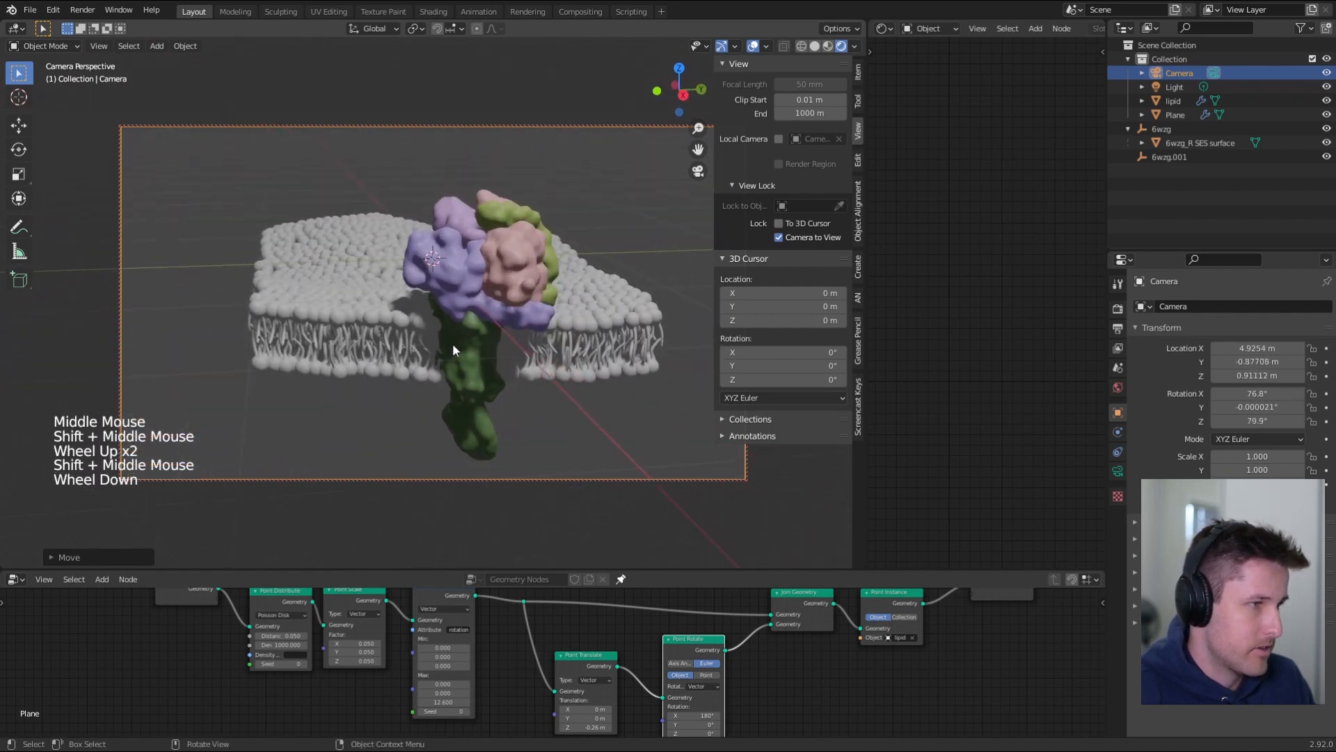
{"action": "middle_click_drag", "start_coordinate": [441, 369], "coordinate": [470, 335]}
{"action": "scroll", "coordinate": [466, 333], "scroll_direction": "down", "scroll_amount": 1}
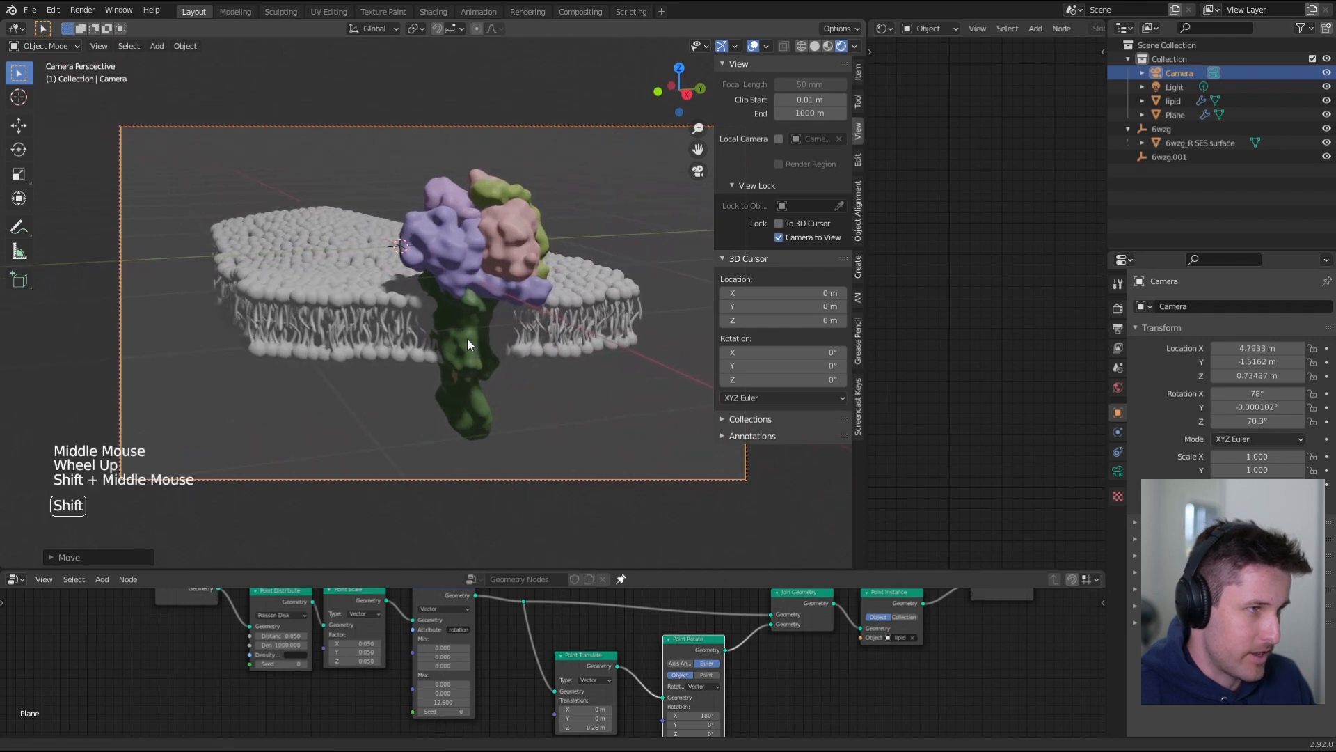
{"action": "mouse_move", "coordinate": [466, 337]}
{"action": "middle_mouse_down", "text": "shift"}
{"action": "mouse_move", "coordinate": [479, 340]}
{"action": "mouse_move", "coordinate": [478, 324]}
{"action": "mouse_move", "coordinate": [479, 335]}
{"action": "middle_mouse_up", "text": "shift"}
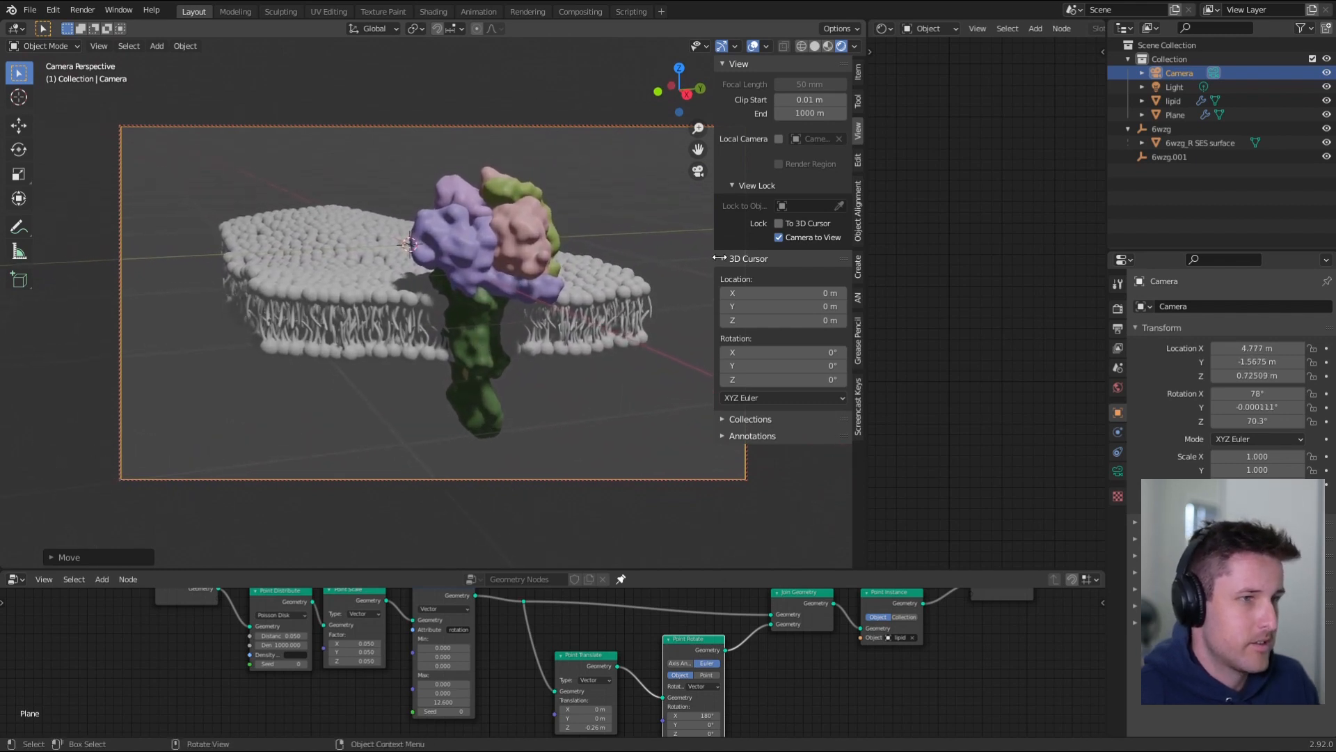
{"action": "left_click", "coordinate": [778, 237]}
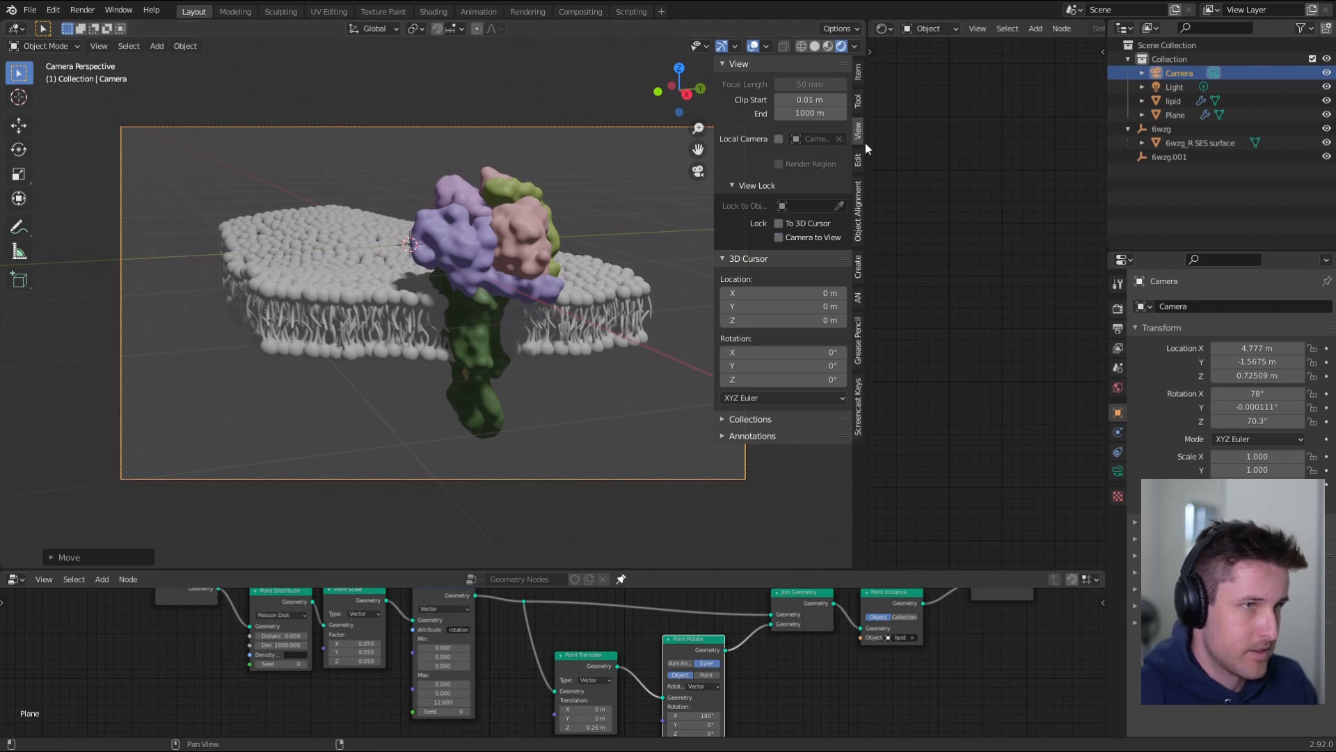
{"action": "key", "text": "n"}
- Enlarge the geometry node editor by shrinking the 3D viewport, keeping the start of the bilayer node tree in view
{"action": "mouse_move", "coordinate": [441, 332]}
{"action": "middle_mouse_down"}
{"action": "mouse_move", "coordinate": [668, 348]}
{"action": "mouse_move", "coordinate": [491, 362]}
{"action": "mouse_move", "coordinate": [443, 333]}
{"action": "middle_mouse_up"}
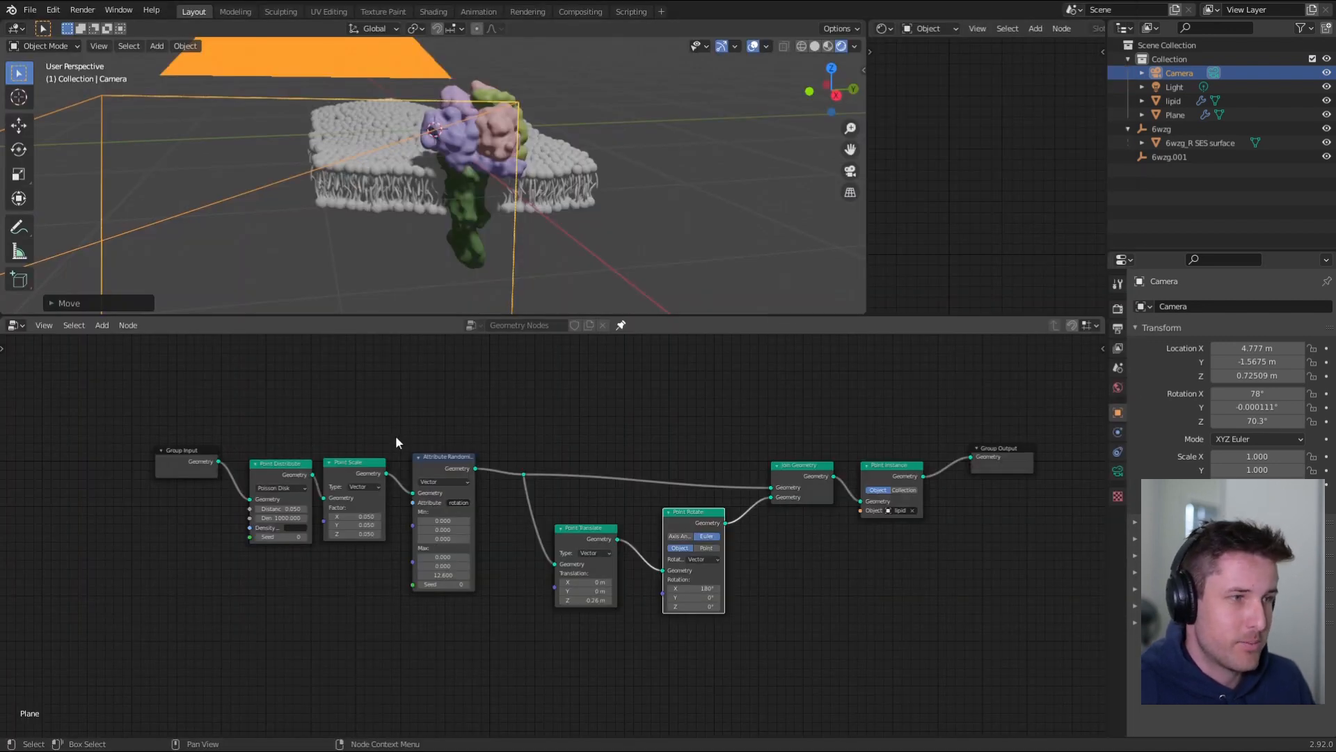
{"action": "middle_click_drag", "start_coordinate": [387, 444], "coordinate": [362, 486]}
{"action": "left_click_drag", "start_coordinate": [680, 315], "coordinate": [684, 255]}
{"action": "scroll", "coordinate": [616, 400], "scroll_direction": "up", "scroll_amount": 2}
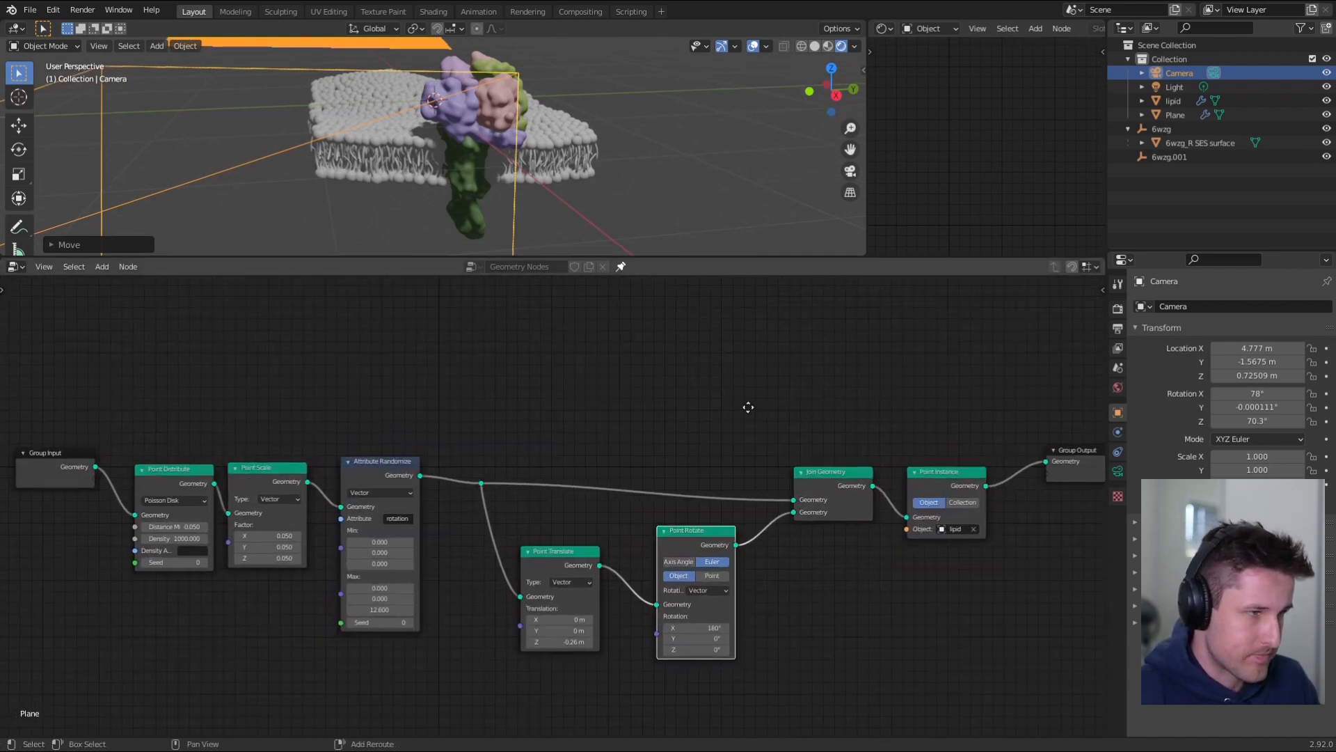
{"action": "middle_click_drag", "start_coordinate": [561, 420], "coordinate": [707, 471]}
- Duplicate the Point Distribute node above the original and feed it with the Group Input geometry
{"action": "left_click", "coordinate": [324, 495]}
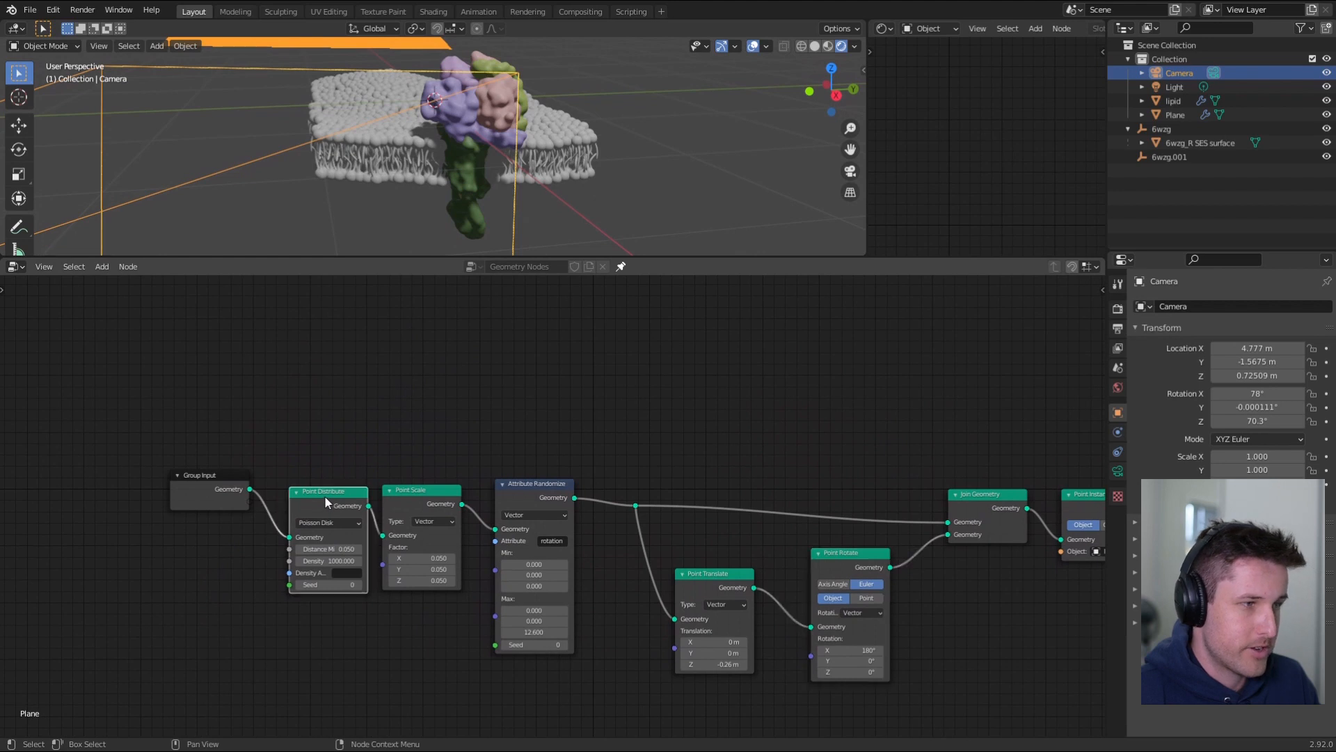
{"action": "key", "text": "shift+d"}
{"action": "left_click", "coordinate": [327, 379]}
{"action": "left_click_drag", "start_coordinate": [226, 482], "coordinate": [291, 419]}
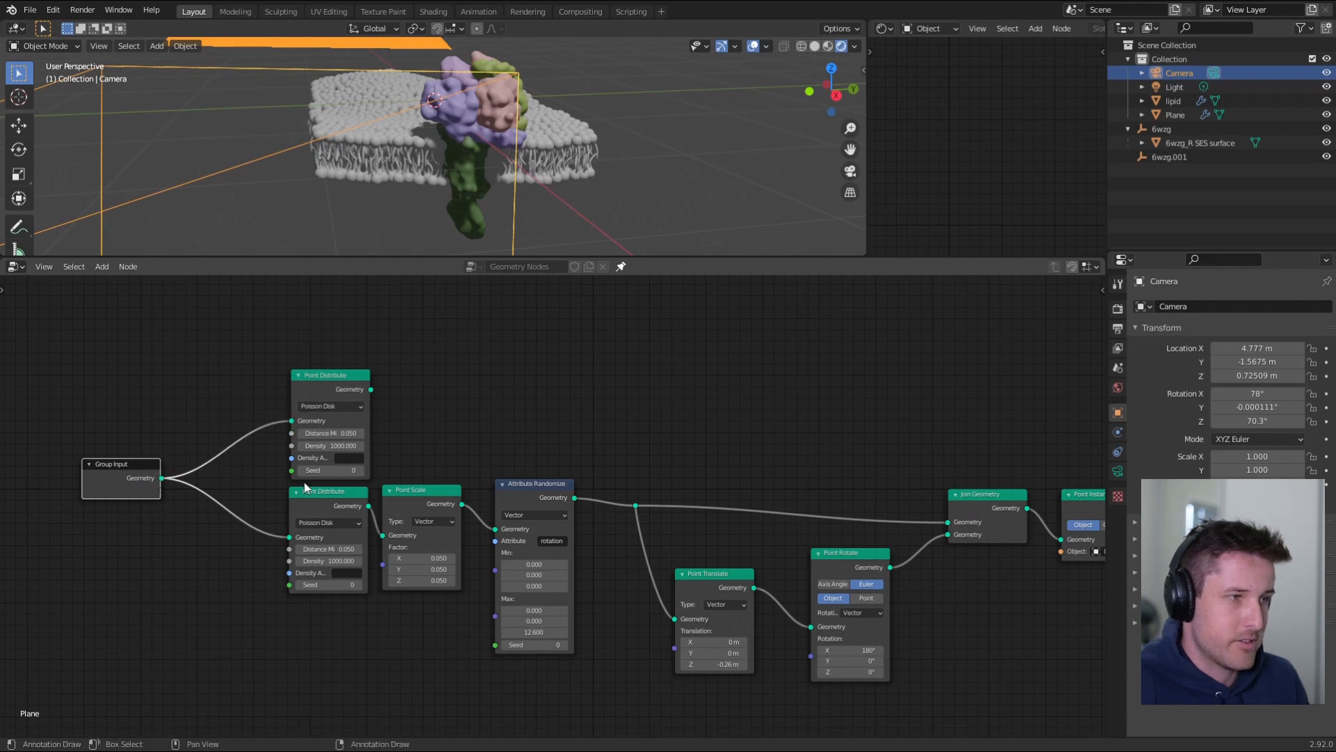
- Set the duplicated Point Distribute node's maximum density to 3
{"action": "left_click", "coordinate": [332, 446]}
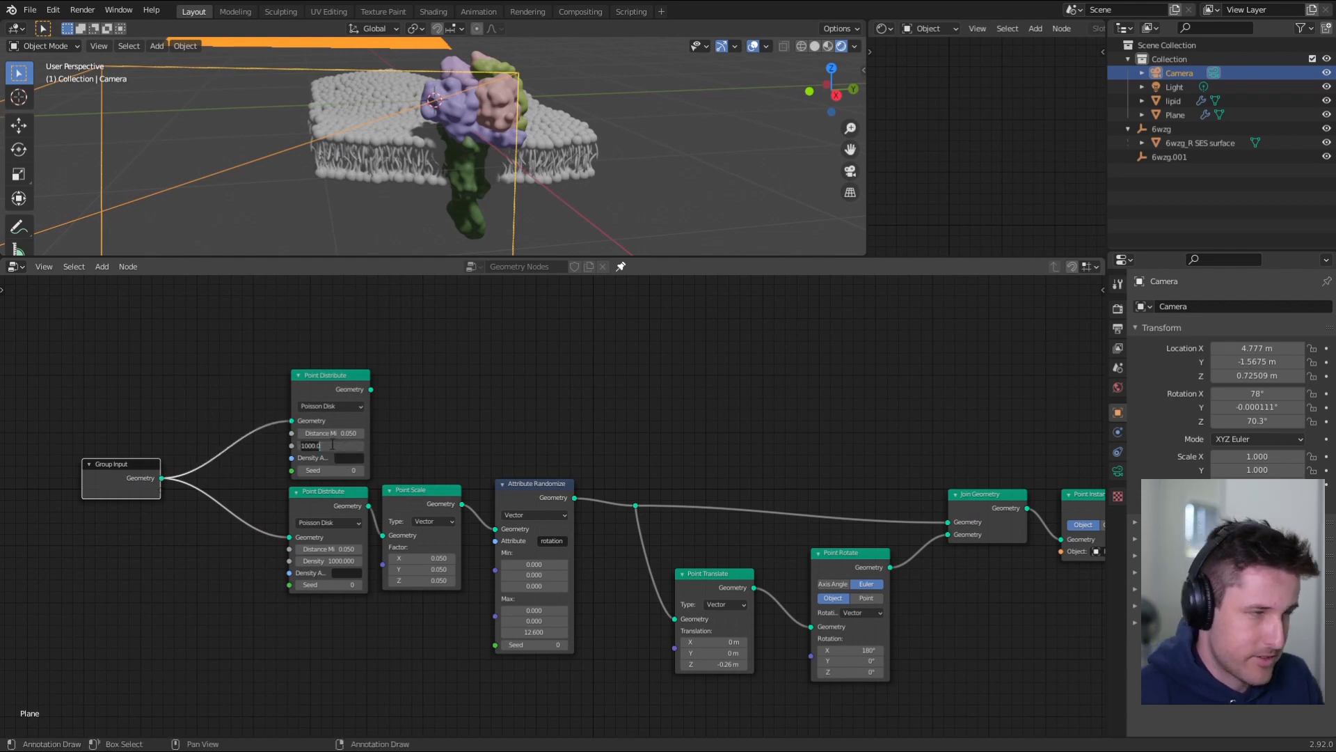
{"action": "scroll", "coordinate": [332, 445], "scroll_direction": "up", "scroll_amount": 3}
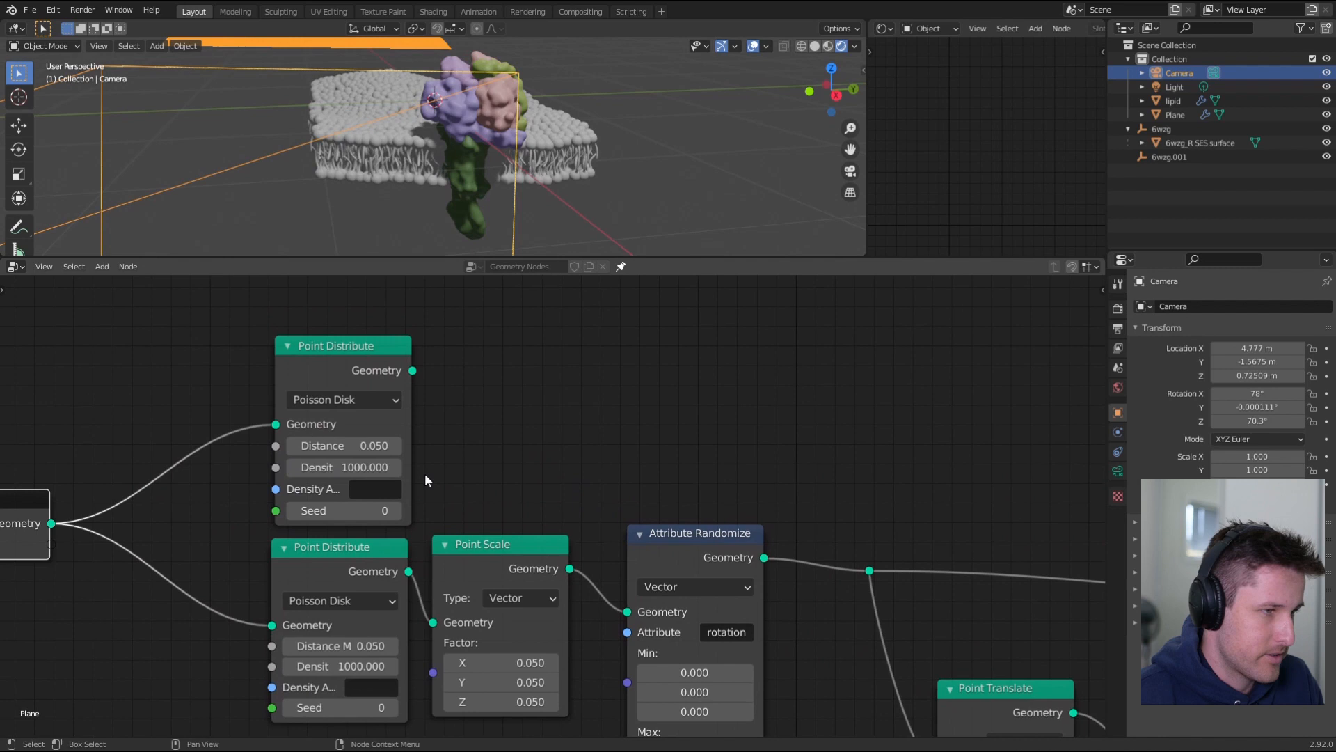
{"action": "type", "text": "3"}
{"action": "key", "text": "Return"}
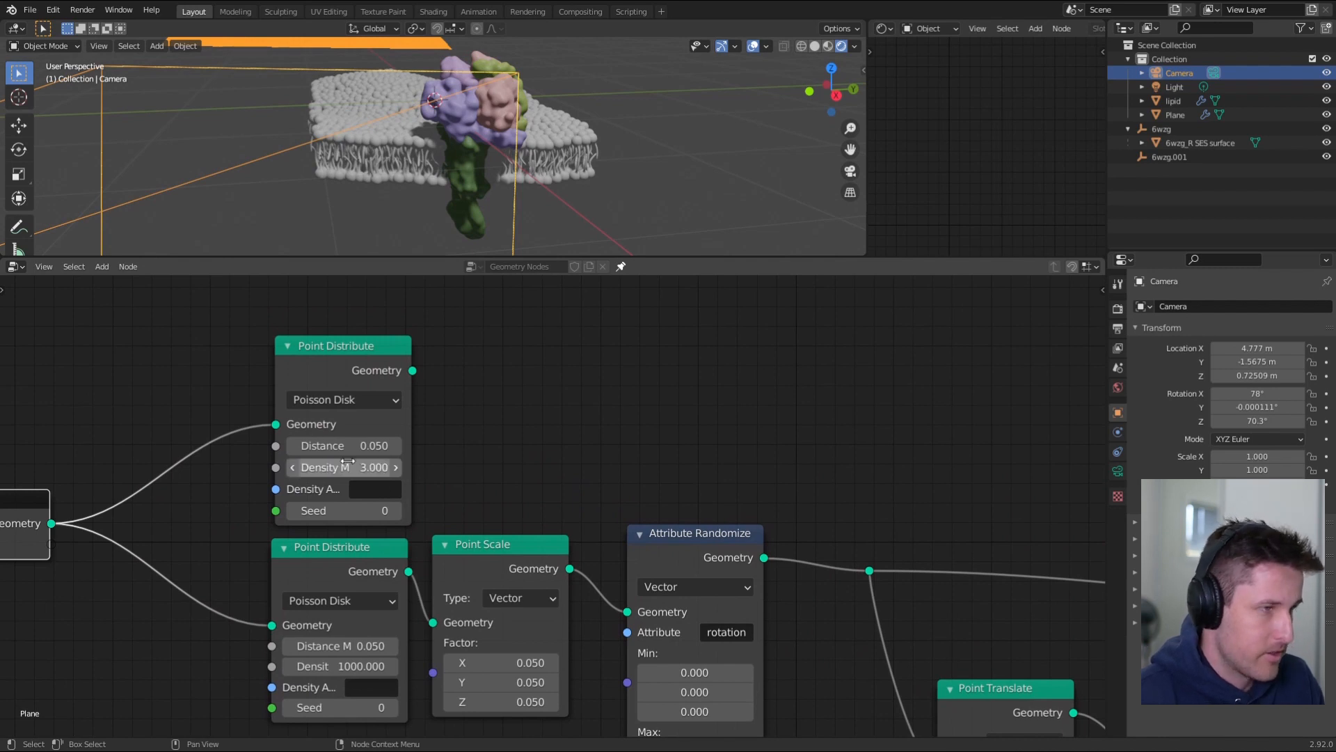
- Set the duplicated Point Distribute node's maximum density to 10 and its minimum distance to 0.5
{"action": "left_click", "coordinate": [347, 461]}
{"action": "type", "text": "10"}
{"action": "key", "text": "Return"}
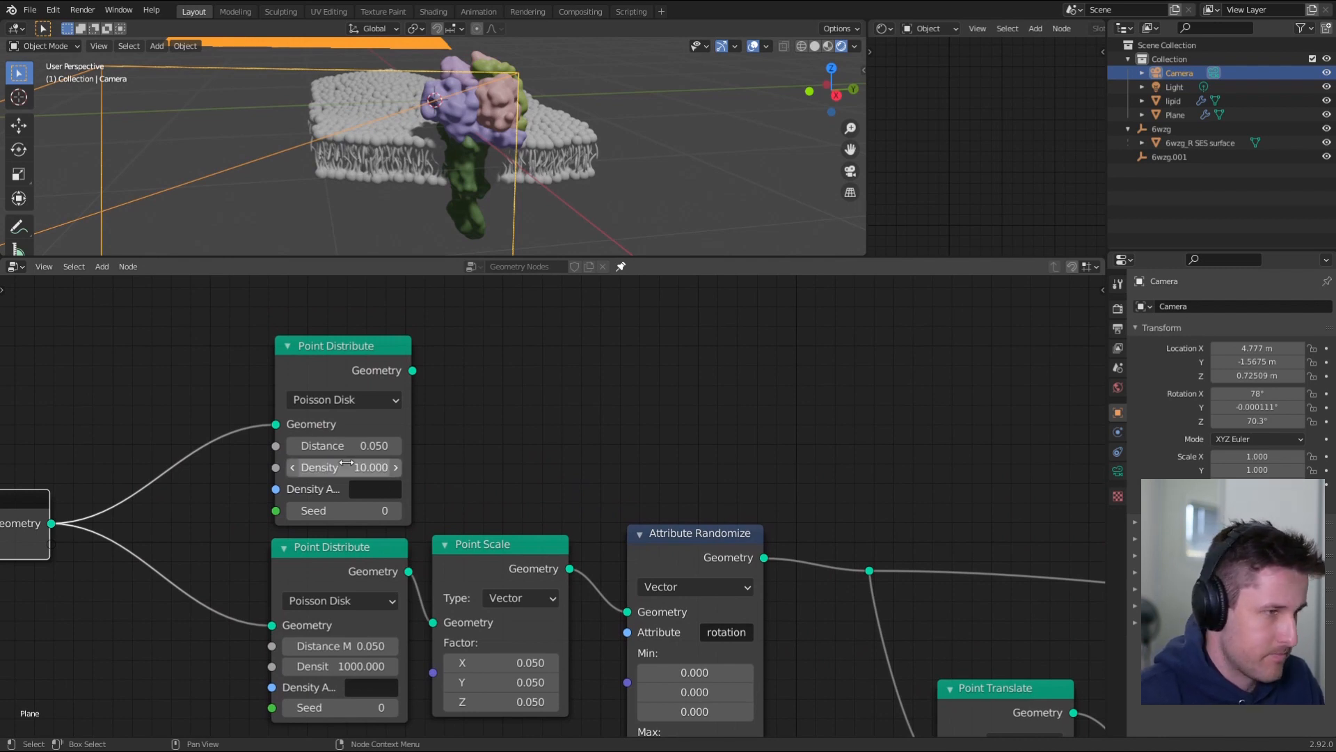
{"action": "left_click", "coordinate": [365, 446]}
{"action": "type", "text": "0.5"}
{"action": "key", "text": "Return"}
- Duplicate the Point Instance node above the lipid branch and pick the 6wzg_R SES surface protein as its object
{"action": "key", "text": "Home"}
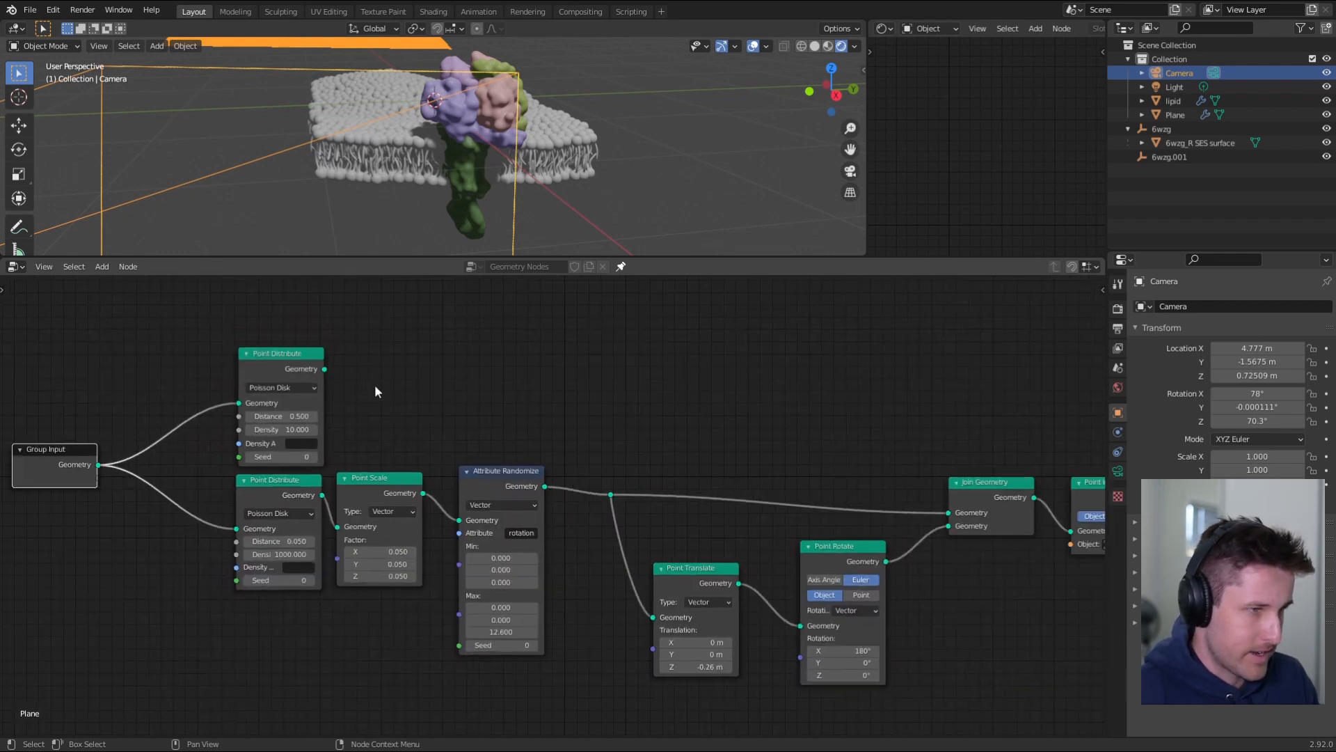
{"action": "middle_click_drag", "start_coordinate": [743, 599], "coordinate": [666, 664]}
{"action": "middle_click_drag", "start_coordinate": [631, 570], "coordinate": [562, 519]}
{"action": "left_click", "coordinate": [972, 536]}
{"action": "key", "text": "shift+d"}
{"action": "left_click", "coordinate": [818, 384]}
{"action": "middle_click_drag", "start_coordinate": [870, 451], "coordinate": [832, 449]}
{"action": "left_click", "coordinate": [837, 456]}
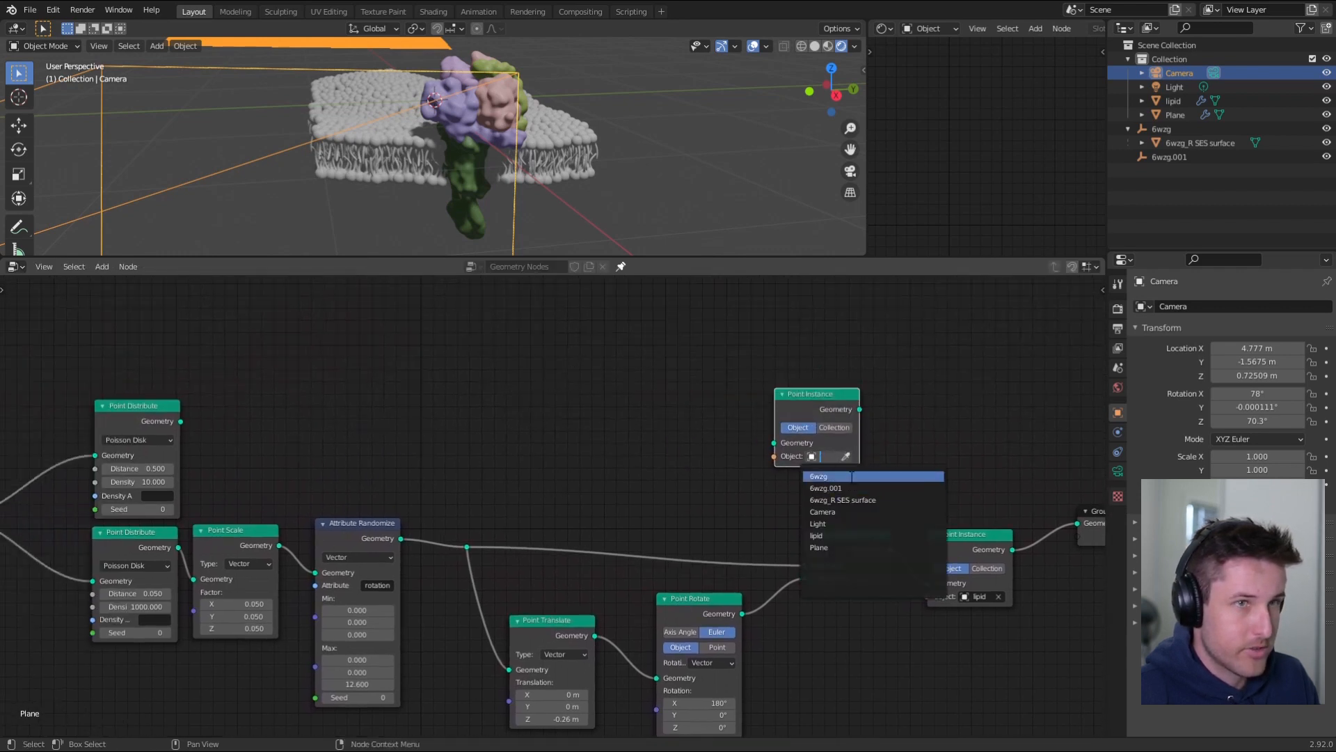
{"action": "left_click", "coordinate": [846, 456]}
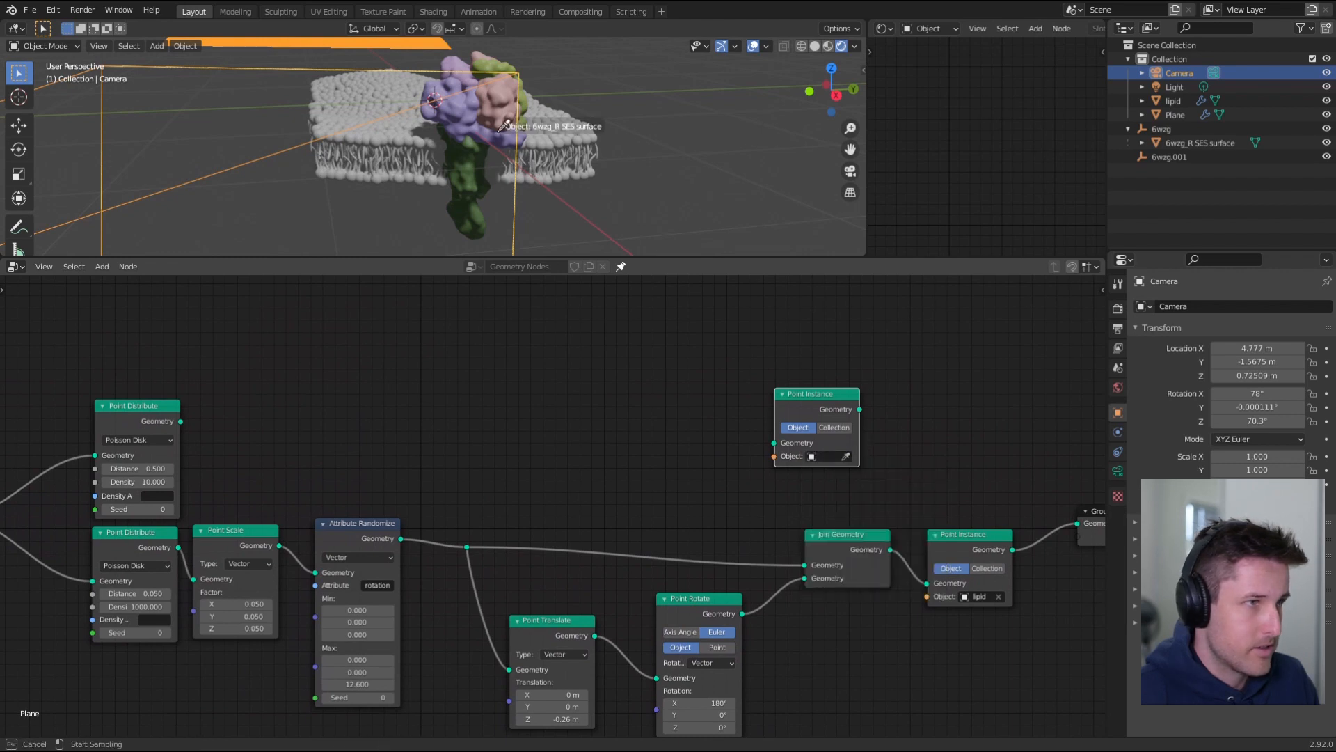
{"action": "left_click", "coordinate": [487, 113]}
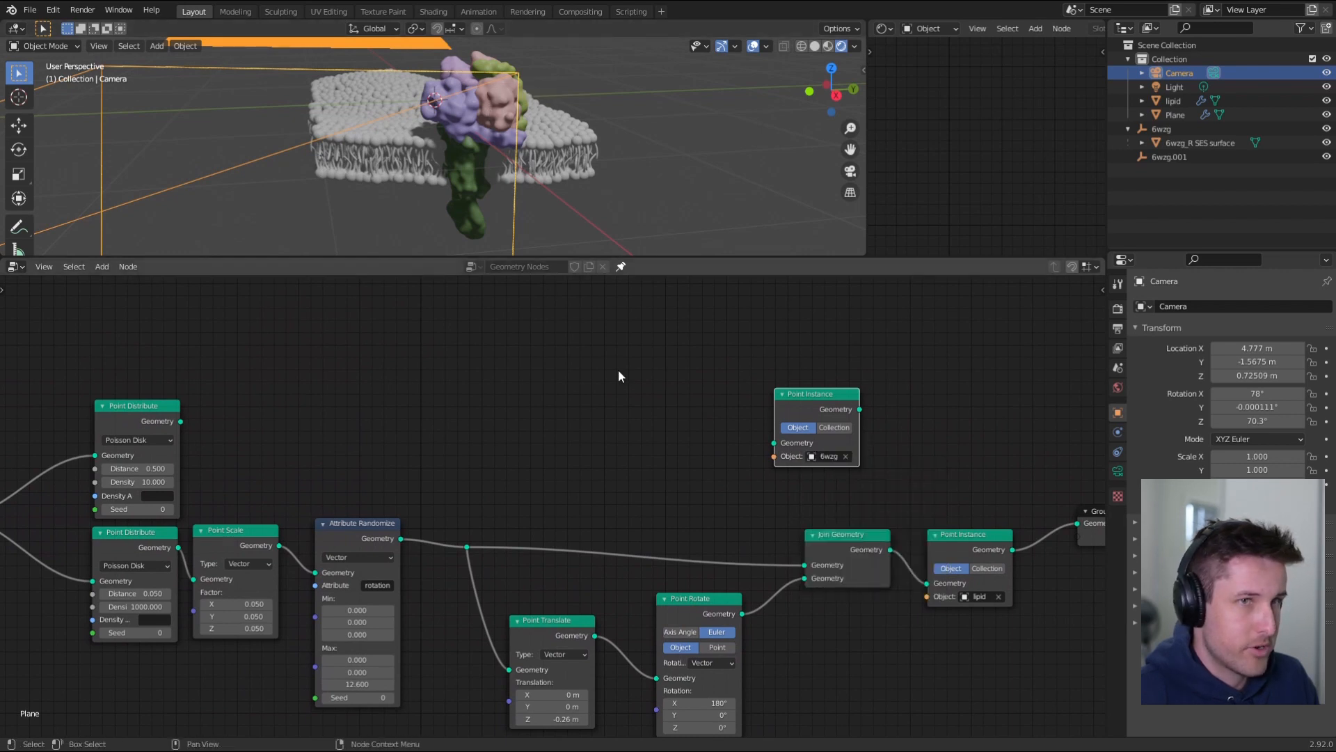
- Feed the duplicated Point Distribute into the protein Point Instance and connect that instance node to the Group Output
{"action": "left_click_drag", "start_coordinate": [808, 403], "coordinate": [580, 369]}
{"action": "left_click_drag", "start_coordinate": [178, 422], "coordinate": [546, 409]}
{"action": "left_click_drag", "start_coordinate": [592, 364], "coordinate": [519, 390]}
{"action": "middle_click_drag", "start_coordinate": [804, 467], "coordinate": [627, 440]}
{"action": "left_click_drag", "start_coordinate": [382, 375], "coordinate": [900, 495]}
{"action": "scroll", "coordinate": [528, 183], "scroll_direction": "down", "scroll_amount": 10}
{"action": "middle_click_drag", "start_coordinate": [525, 181], "coordinate": [432, 165]}
{"action": "middle_click_drag", "start_coordinate": [334, 310], "coordinate": [594, 318]}
{"action": "middle_click_drag", "start_coordinate": [587, 216], "coordinate": [577, 197]}
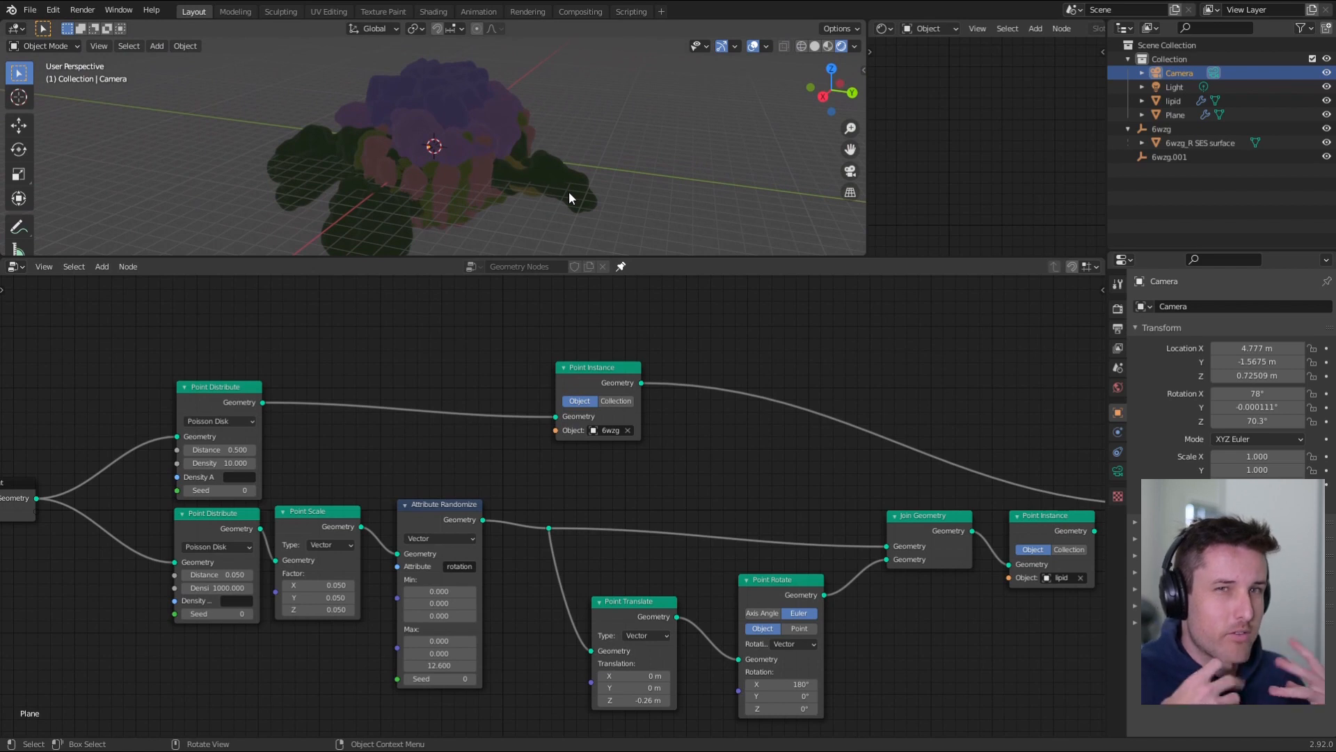
{"action": "middle_click_drag", "start_coordinate": [858, 449], "coordinate": [658, 420]}
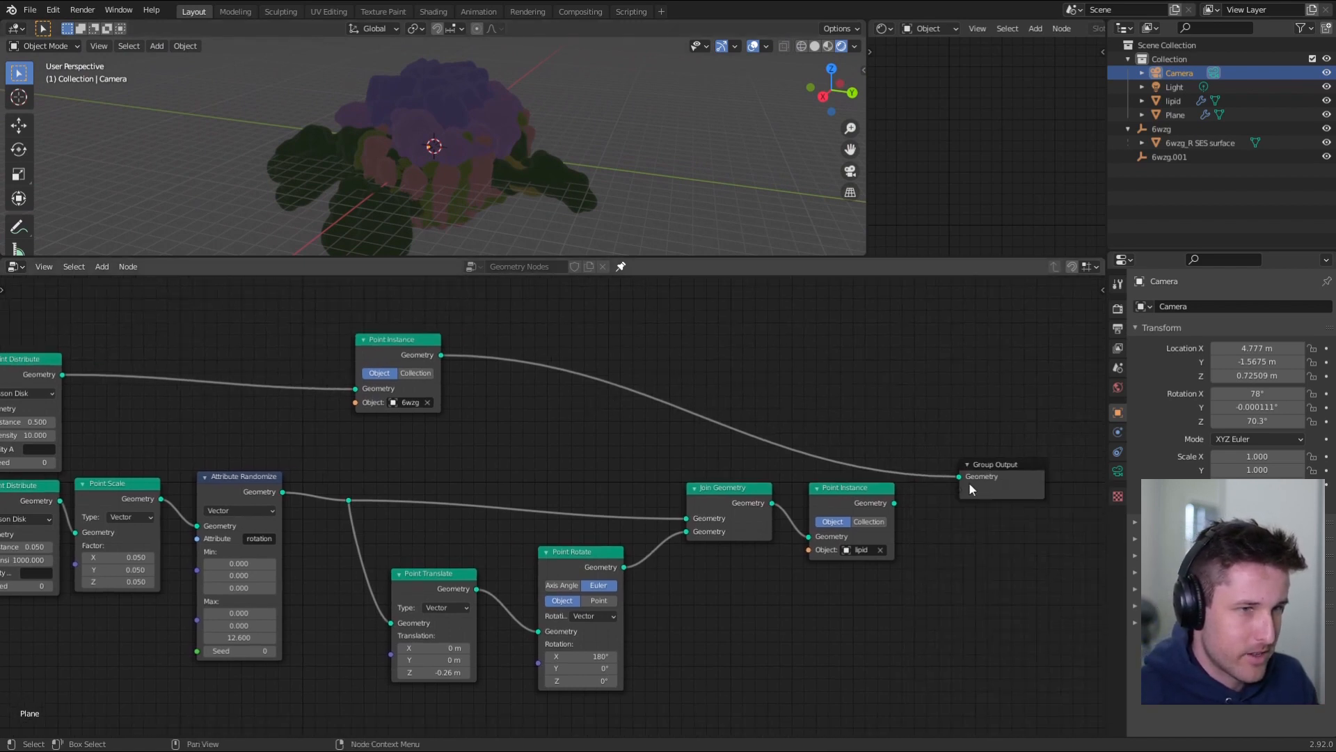
{"action": "mouse_move", "coordinate": [959, 476]}
{"action": "left_mouse_down"}
{"action": "mouse_move", "coordinate": [897, 499]}
{"action": "mouse_move", "coordinate": [959, 477]}
{"action": "left_mouse_up"}
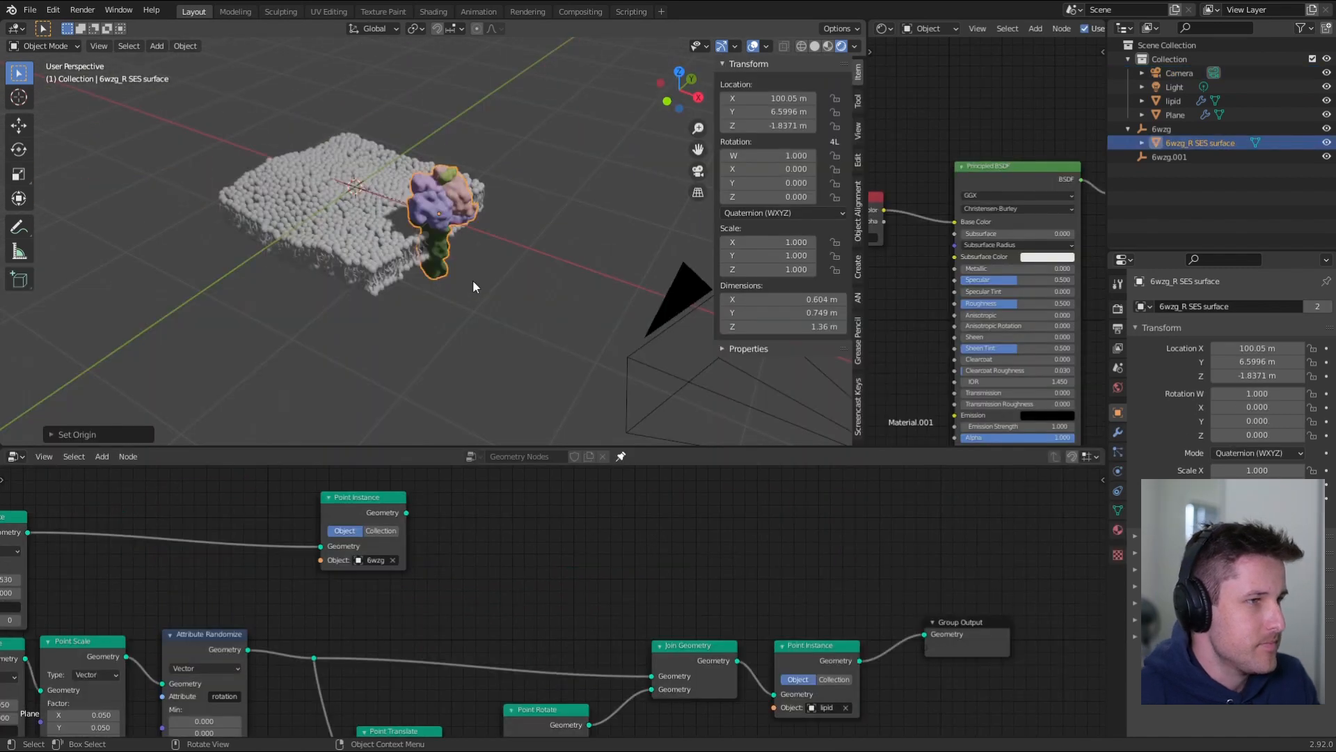
- Apply the protein surface's scale and rotation
{"action": "middle_click_drag", "start_coordinate": [444, 294], "coordinate": [431, 281]}
{"action": "key", "text": "ctrl+a"}
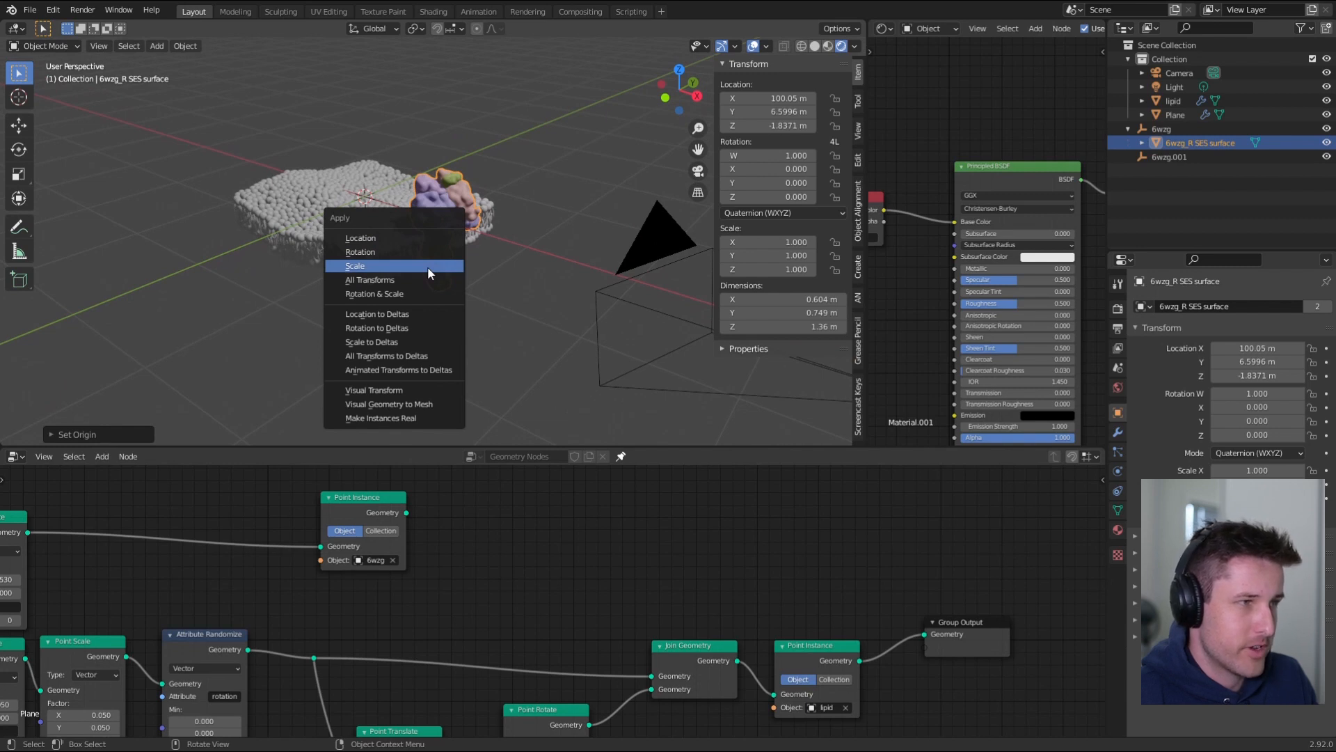
{"action": "left_click", "coordinate": [428, 269]}
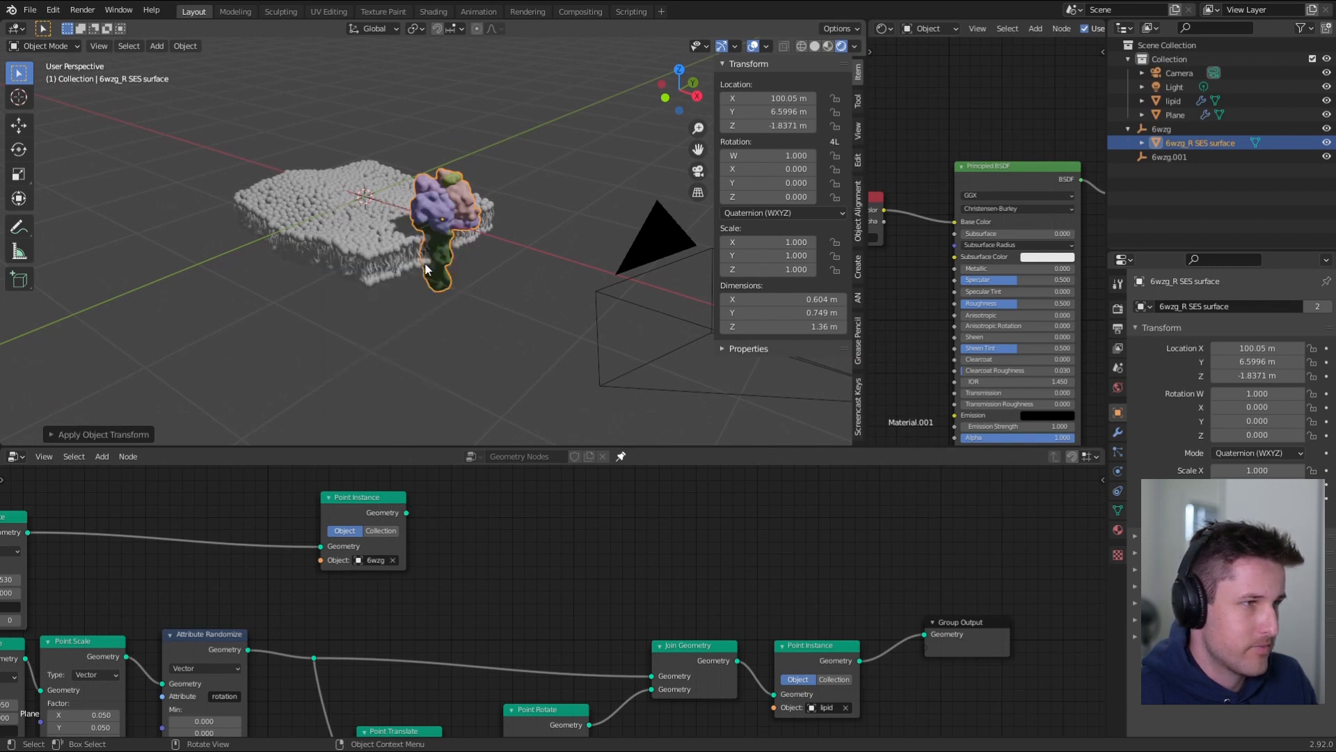
{"action": "key", "text": "ctrl+a"}
{"action": "left_click", "coordinate": [424, 250]}
- Connect the protein Point Instance to the Group Output in place of the lipid instances
{"action": "middle_click_drag", "start_coordinate": [435, 252], "coordinate": [387, 256]}
{"action": "left_click_drag", "start_coordinate": [427, 528], "coordinate": [925, 634]}
{"action": "scroll", "coordinate": [437, 239], "scroll_direction": "down", "scroll_amount": 15}
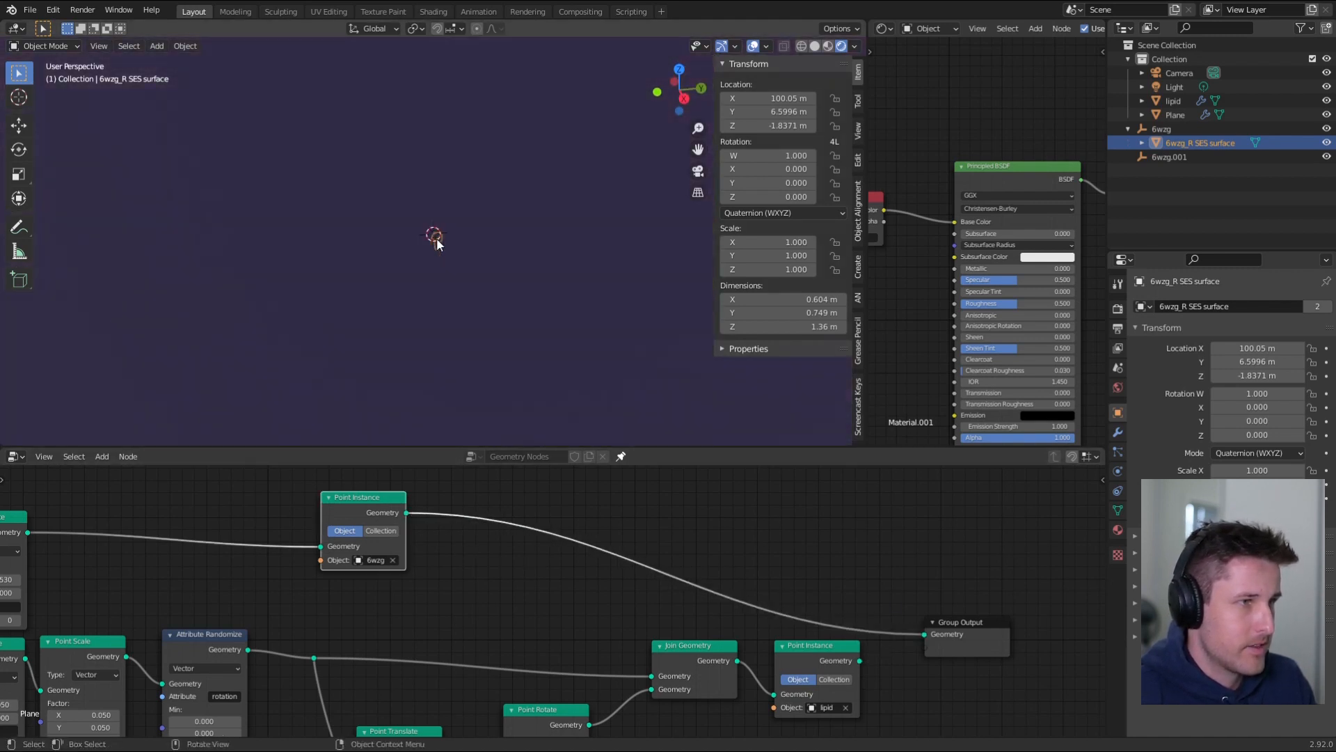
{"action": "mouse_move", "coordinate": [437, 240]}
{"action": "middle_mouse_down"}
{"action": "mouse_move", "coordinate": [533, 213]}
{"action": "mouse_move", "coordinate": [443, 211]}
{"action": "mouse_move", "coordinate": [423, 225]}
{"action": "middle_mouse_up"}
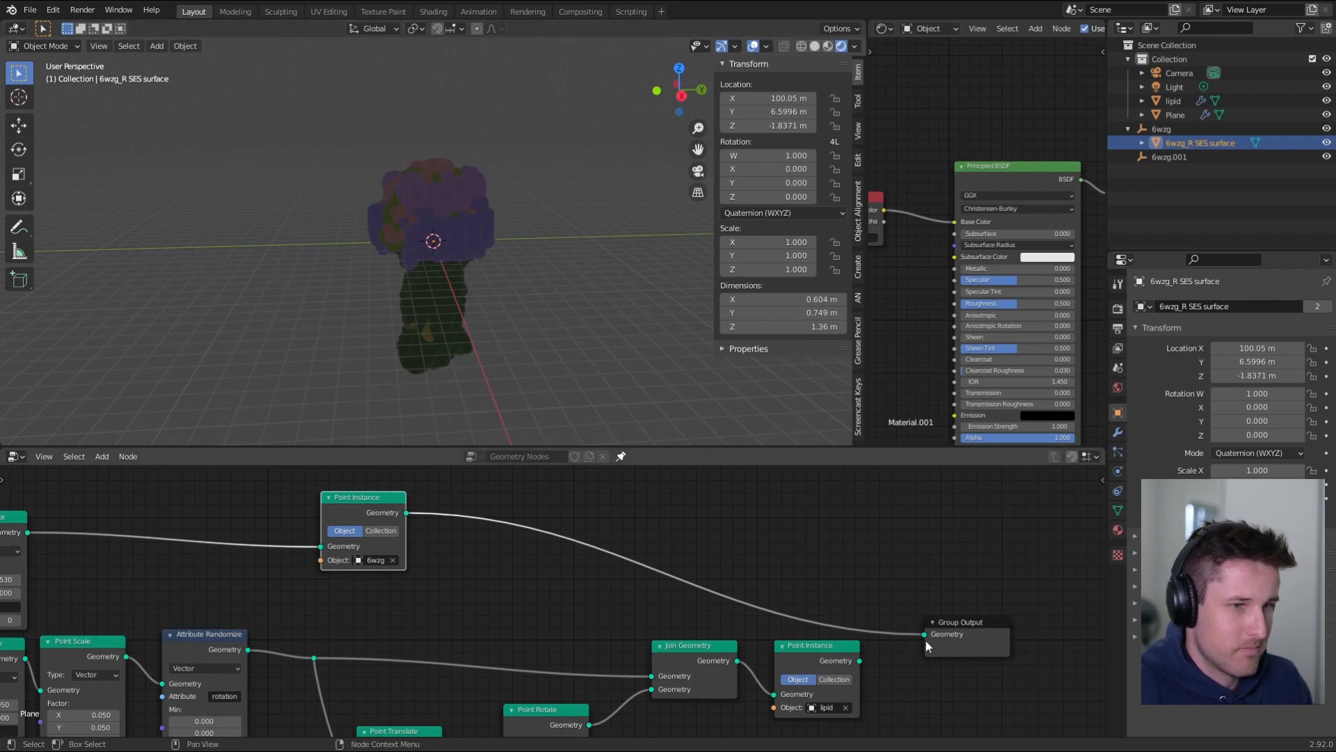
- Duplicate the lipid branch's Point Scale node and insert the copy between the protein's Point Distribute and Point Instance nodes
{"action": "left_click_drag", "start_coordinate": [861, 661], "coordinate": [921, 644]}
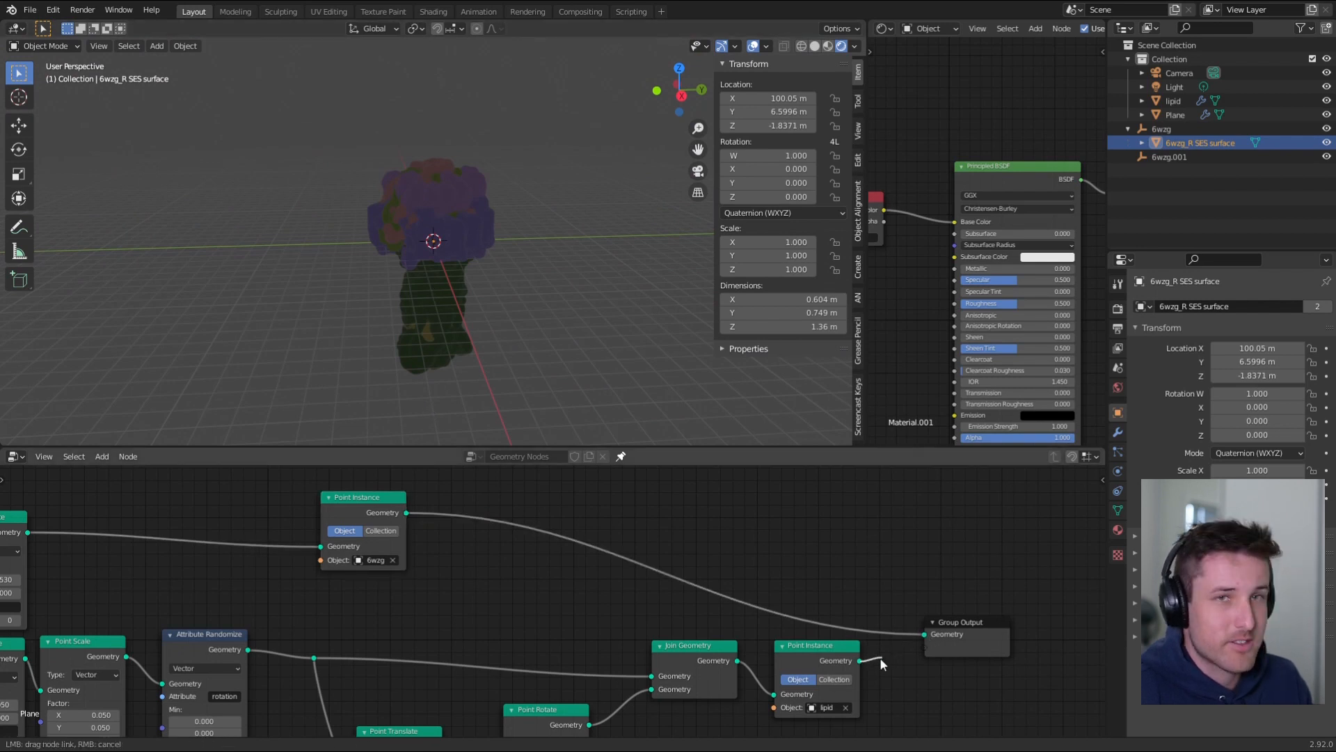
{"action": "left_click_drag", "start_coordinate": [895, 641], "coordinate": [870, 659]}
{"action": "middle_click_drag", "start_coordinate": [482, 619], "coordinate": [719, 566]}
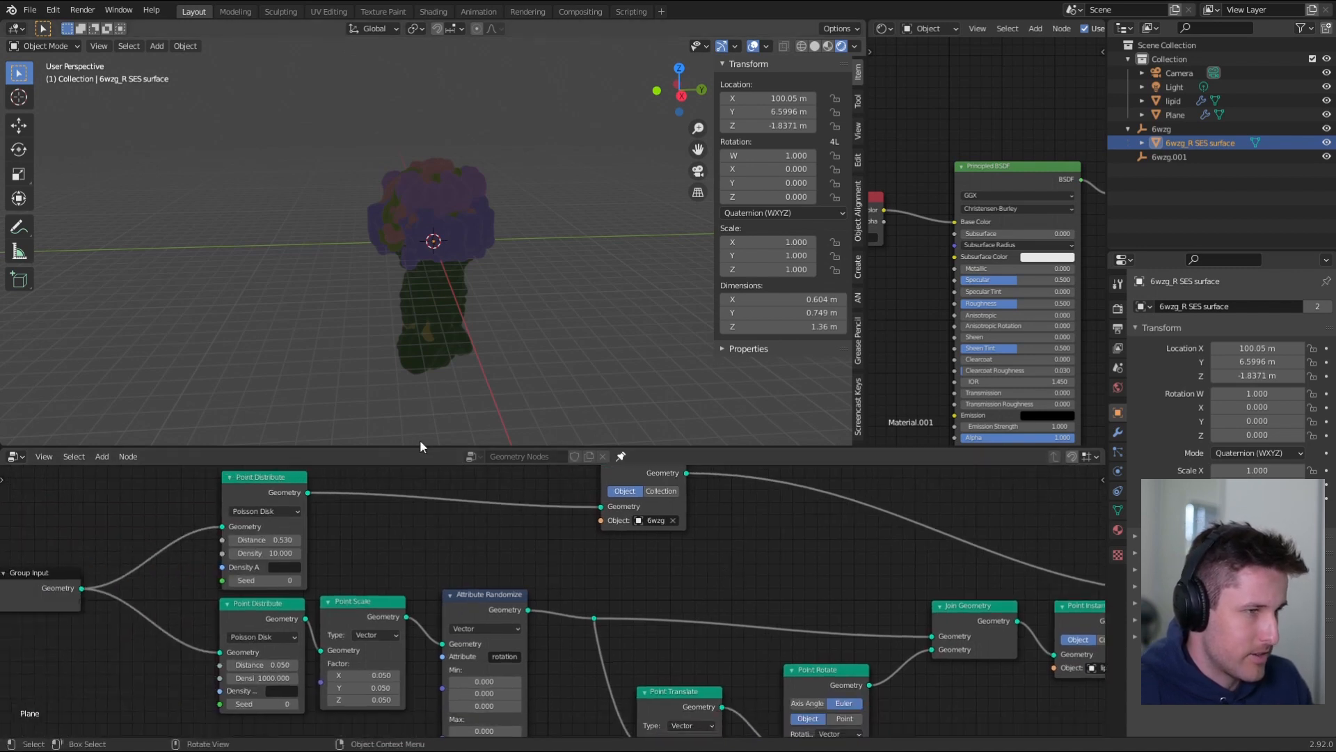
{"action": "left_click_drag", "start_coordinate": [418, 447], "coordinate": [429, 296]}
{"action": "left_click", "coordinate": [366, 528]}
{"action": "key", "text": "shift+d"}
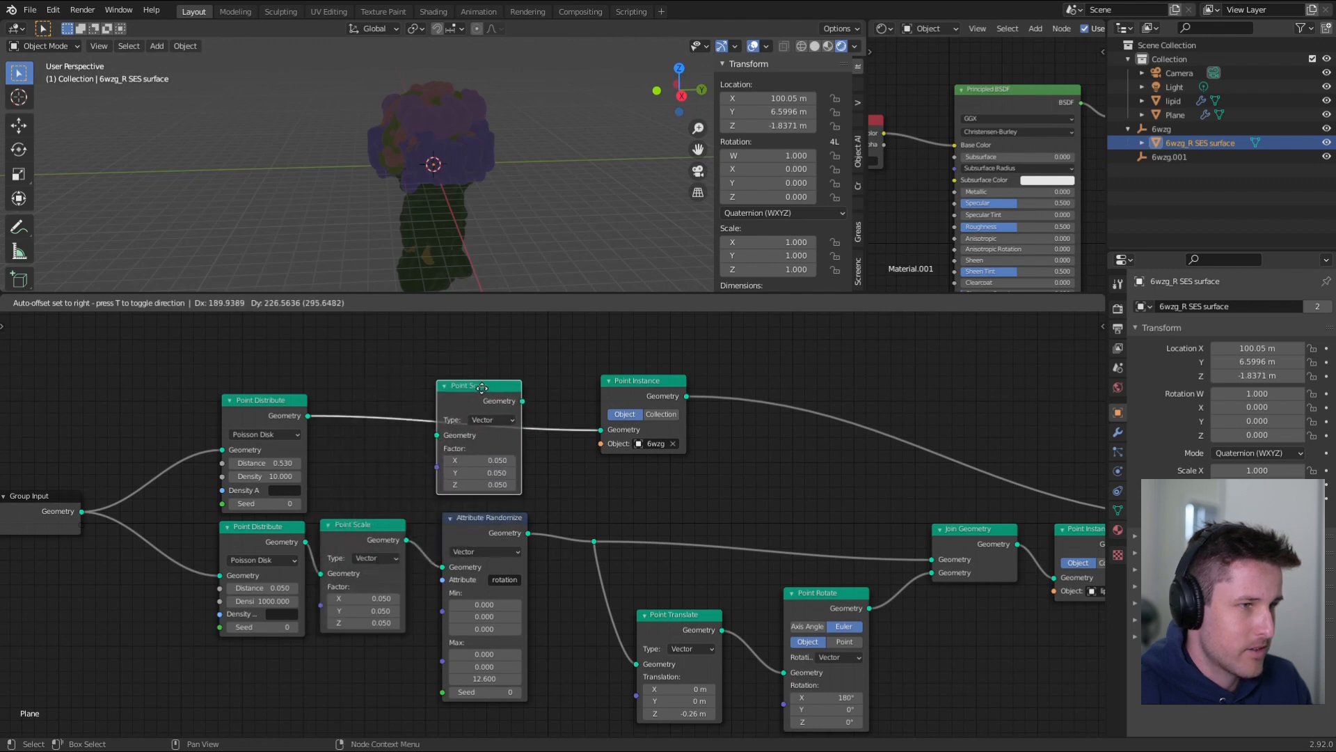
{"action": "left_click", "coordinate": [468, 375]}
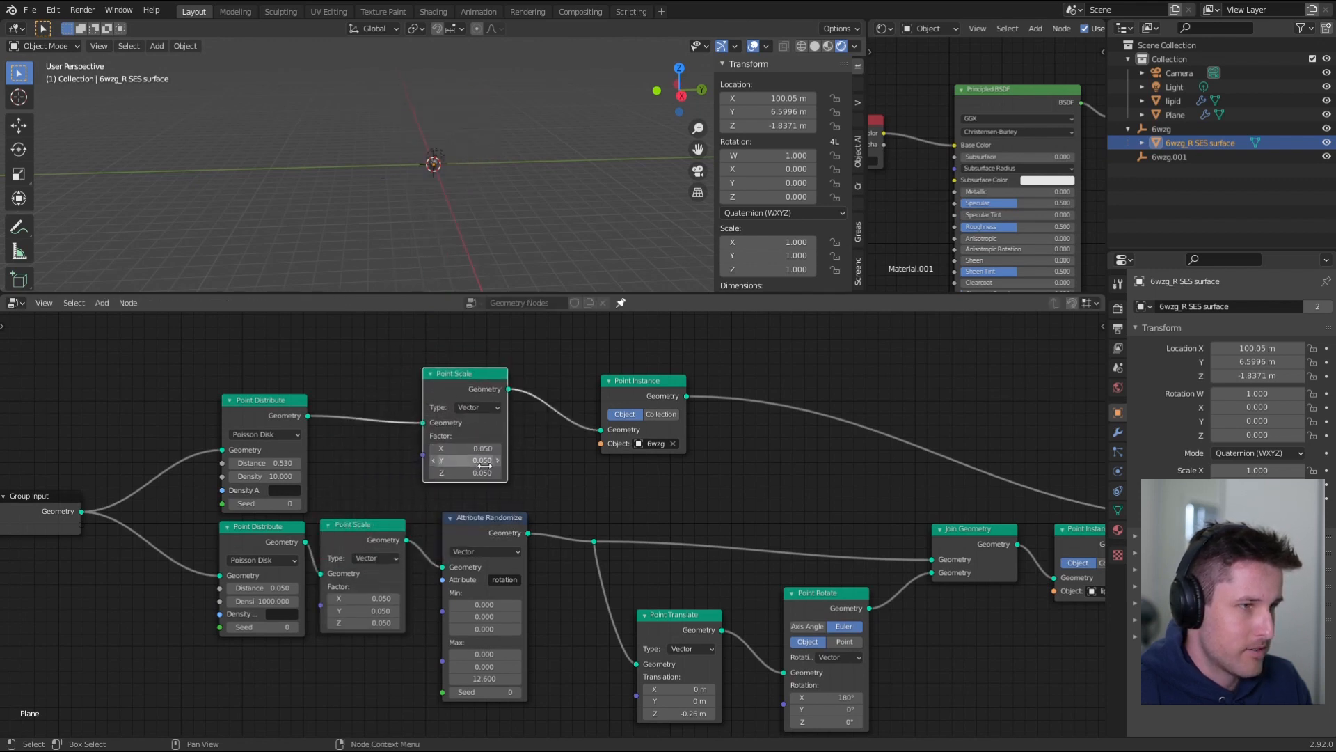
- Try a factor of 0.005 on all three axes of the protein's Point Scale node
{"action": "left_click_drag", "start_coordinate": [498, 447], "coordinate": [479, 473]}
{"action": "left_click", "coordinate": [521, 463]}
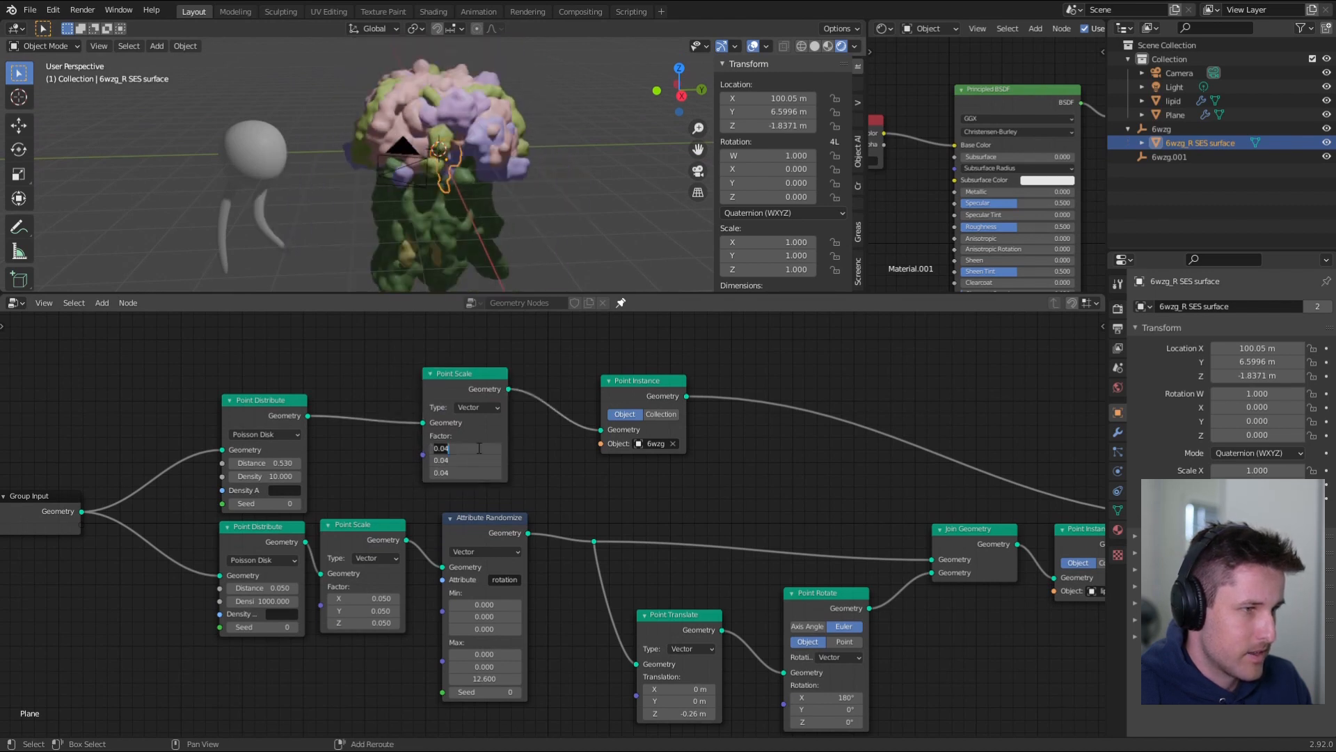
{"action": "type", "text": "05"}
{"action": "key", "text": "Return"}
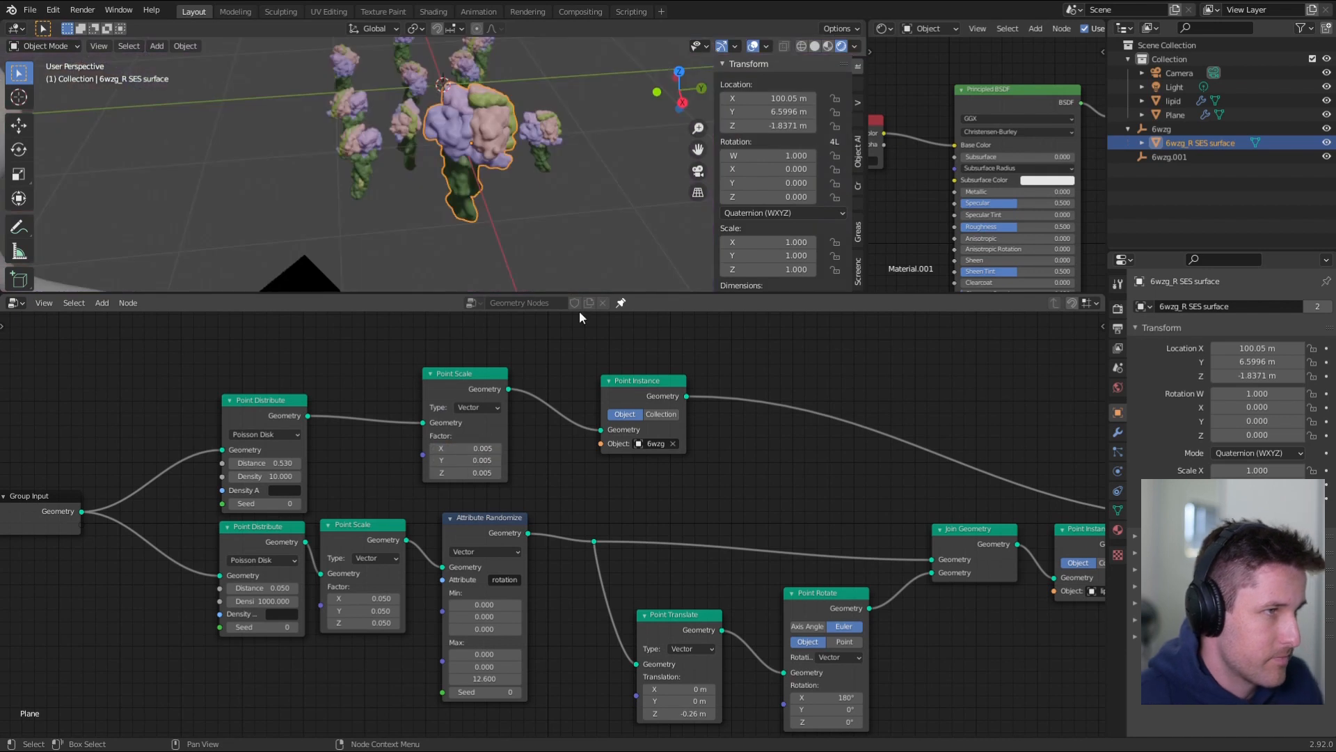
{"action": "middle_click_drag", "start_coordinate": [531, 185], "coordinate": [596, 127]}
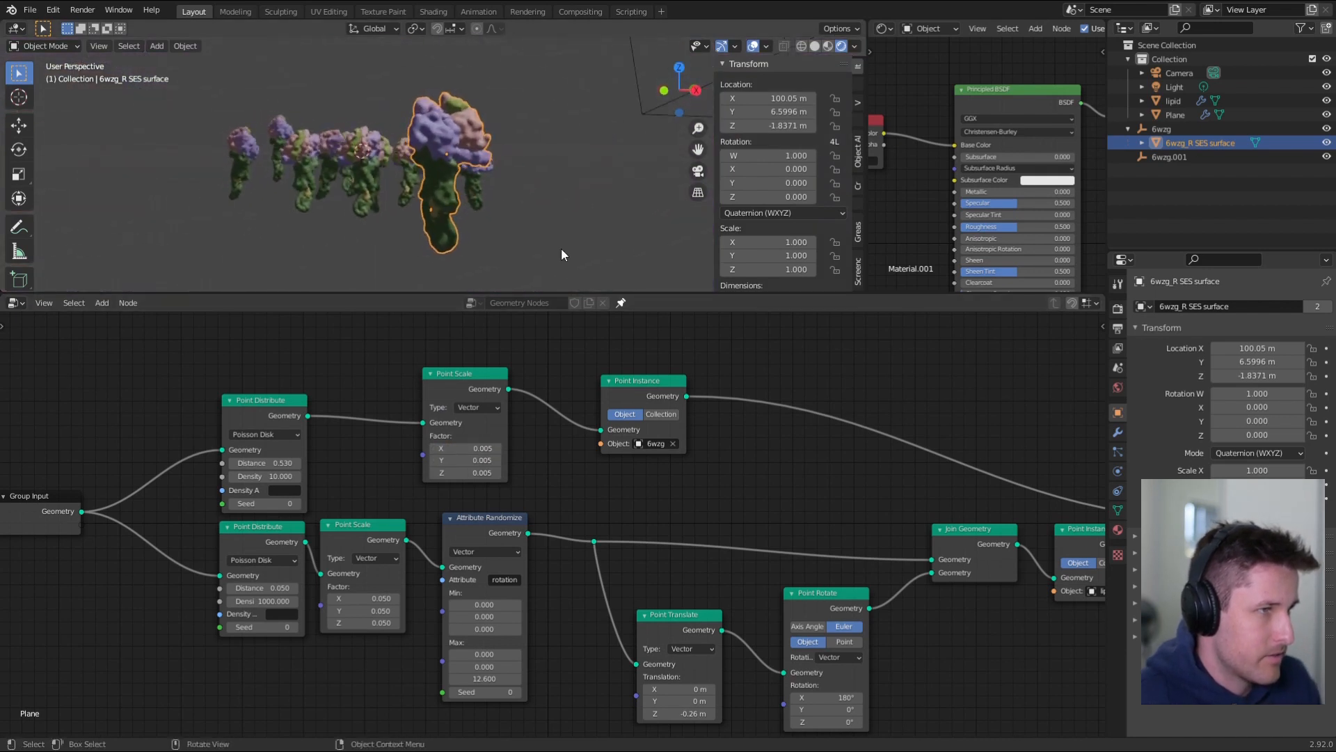
- Set the protein's Point Scale factor to 0.01 on all three axes
{"action": "left_click_drag", "start_coordinate": [487, 448], "coordinate": [483, 473]}
{"action": "type", "text": "0."}
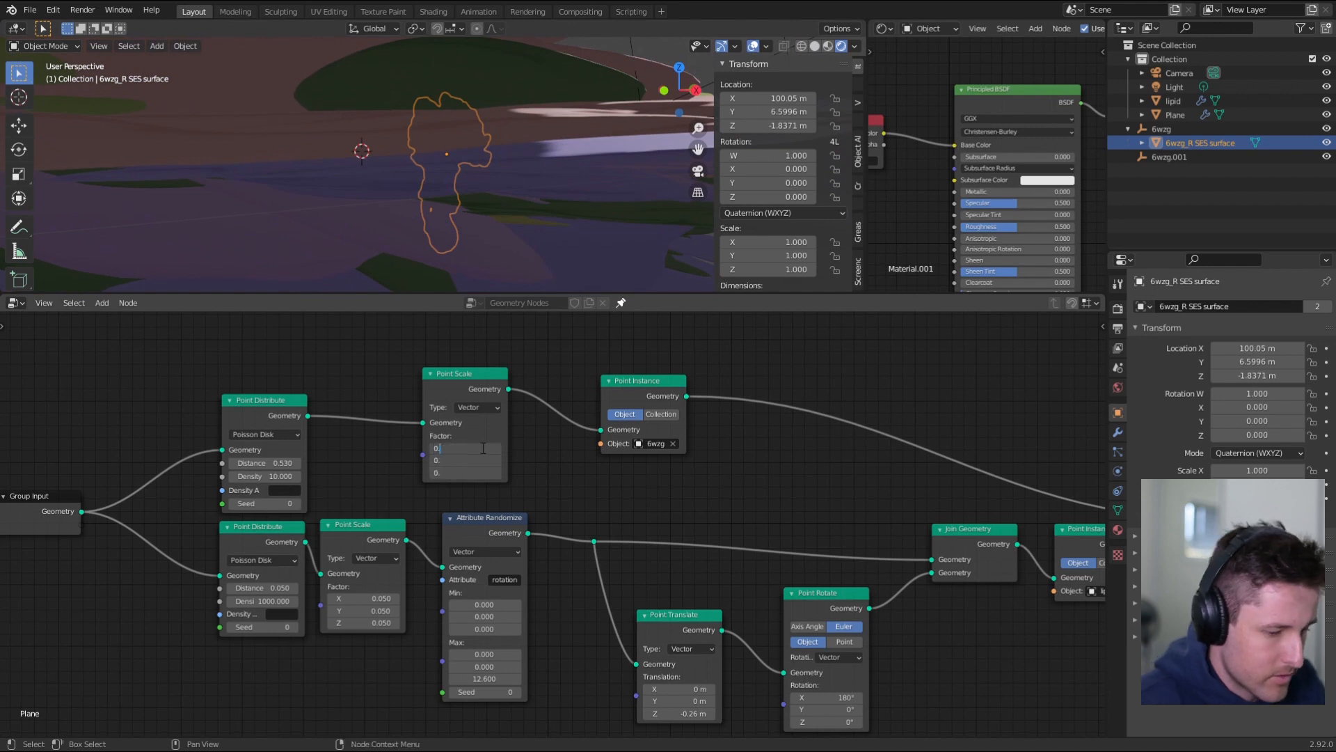
{"action": "type", "text": "01"}
{"action": "key", "text": "Return"}
{"action": "middle_click_drag", "start_coordinate": [397, 161], "coordinate": [473, 246]}
- Duplicate the Join Geometry node before the Group Output and join the protein and lipid Point Instance outputs through it
{"action": "middle_click_drag", "start_coordinate": [734, 502], "coordinate": [347, 510]}
{"action": "key", "text": "shift+d"}
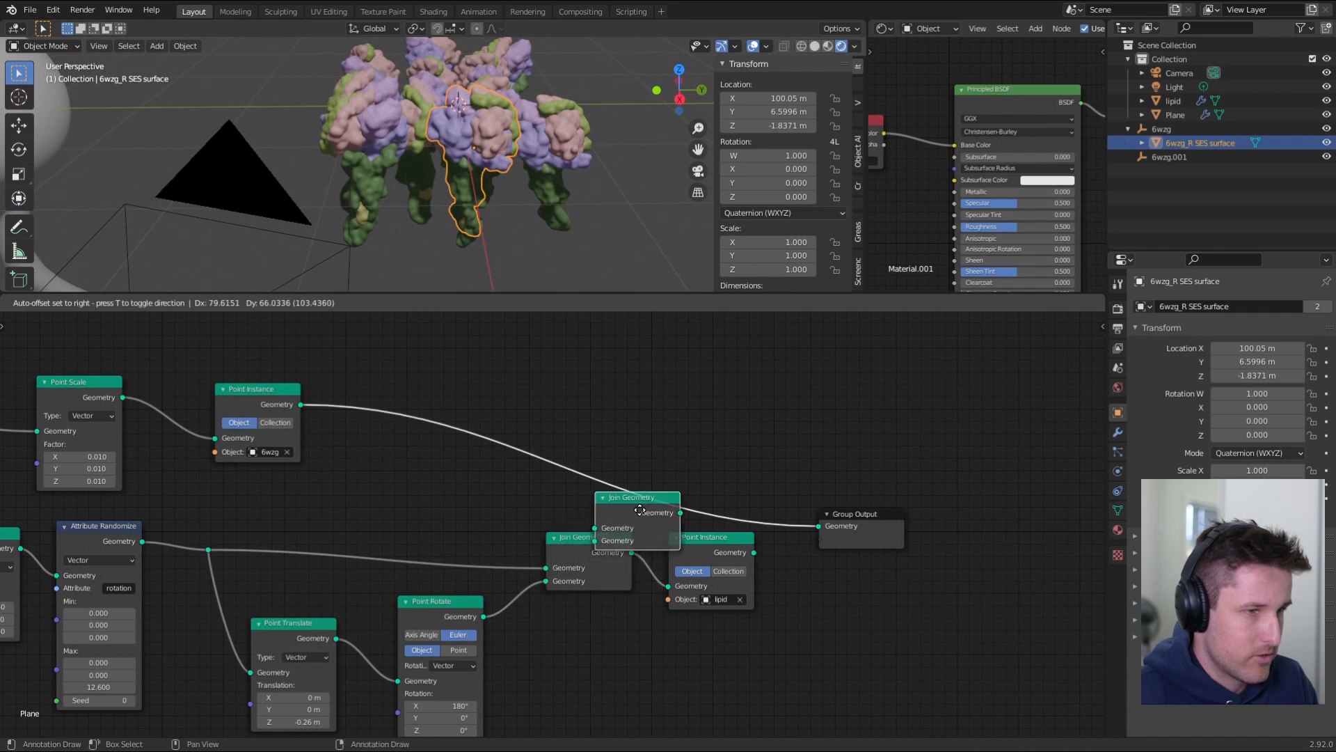
{"action": "left_click", "coordinate": [787, 546]}
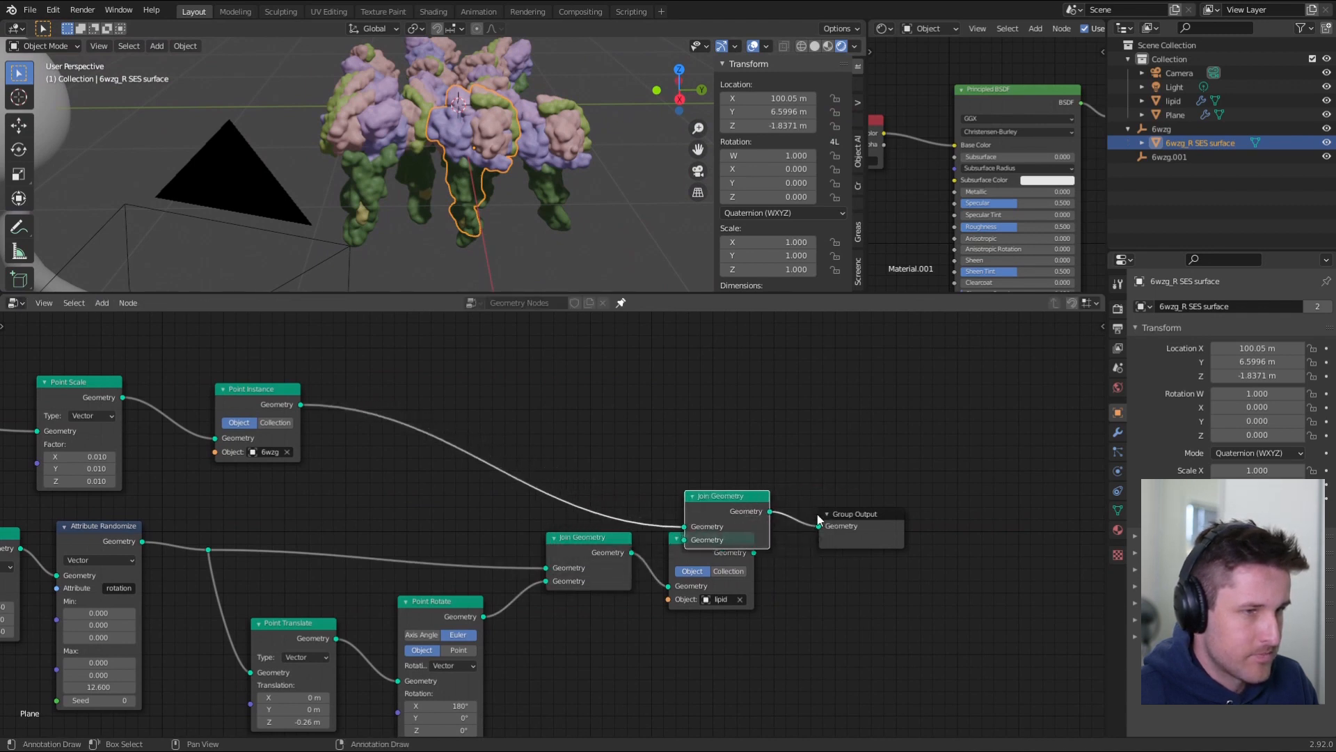
{"action": "left_click_drag", "start_coordinate": [754, 552], "coordinate": [825, 526]}
- Raise the protein surface's whole mesh along Z in Edit Mode to a local median height of about 10.5 m
{"action": "middle_click_drag", "start_coordinate": [552, 126], "coordinate": [426, 136]}
{"action": "scroll", "coordinate": [491, 170], "scroll_direction": "down", "scroll_amount": 1}
{"action": "scroll", "coordinate": [480, 170], "scroll_direction": "up", "scroll_amount": 3}
{"action": "middle_click_drag", "start_coordinate": [480, 170], "coordinate": [501, 150], "text": "shift"}
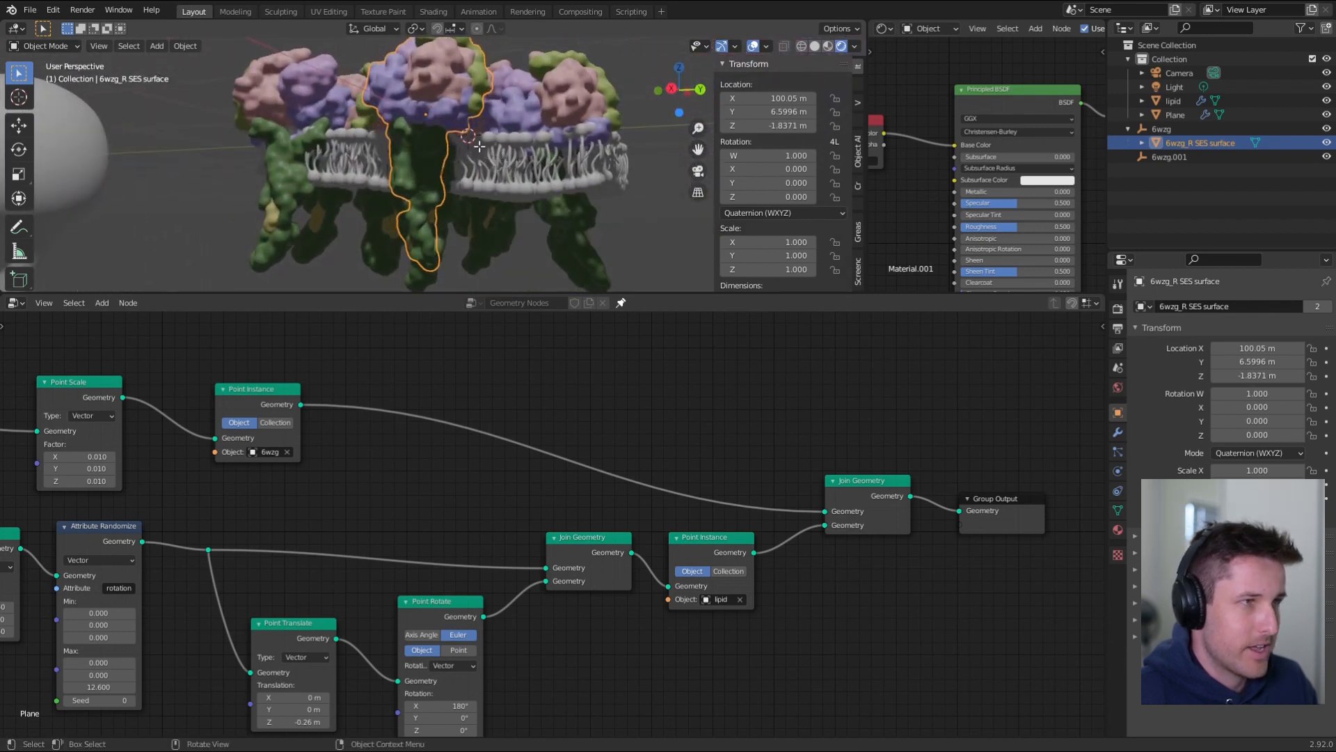
{"action": "key", "text": "Tab"}
{"action": "scroll", "coordinate": [466, 157], "scroll_direction": "down", "scroll_amount": 3}
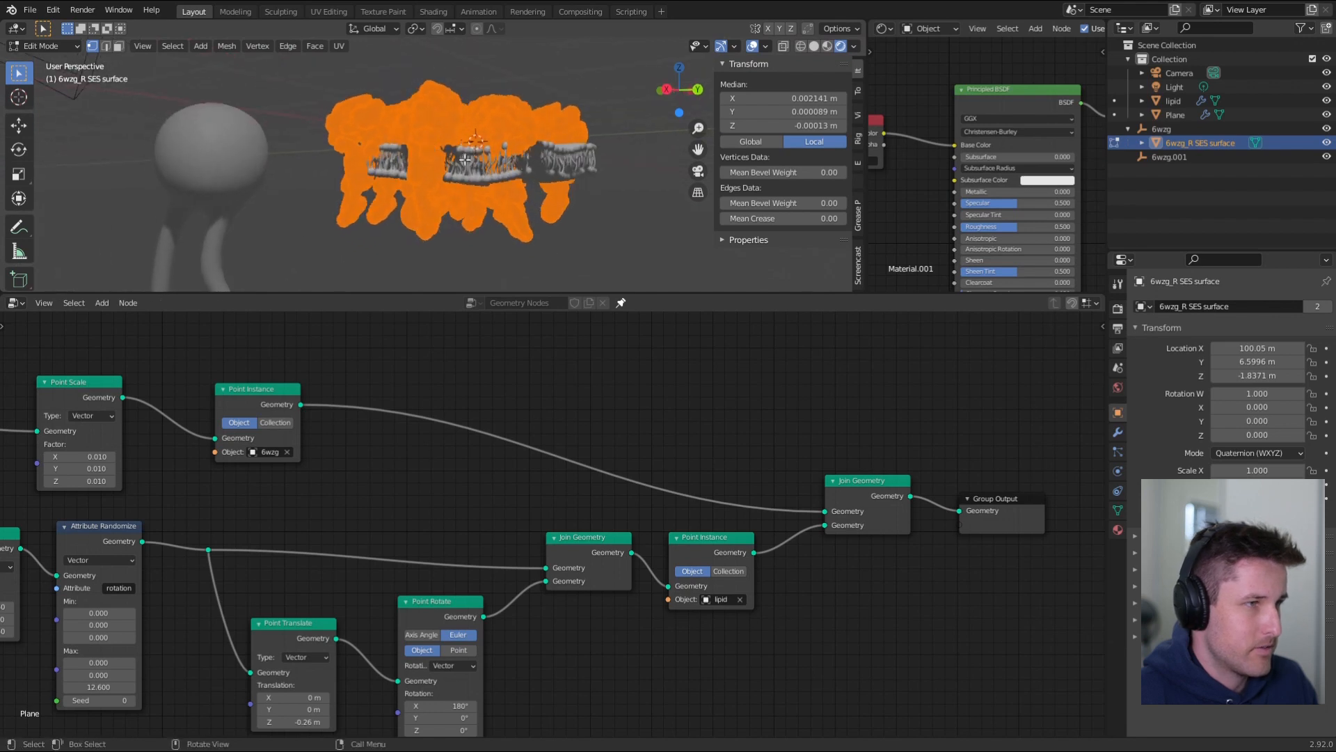
{"action": "key", "text": "g"}
{"action": "key", "text": "z"}
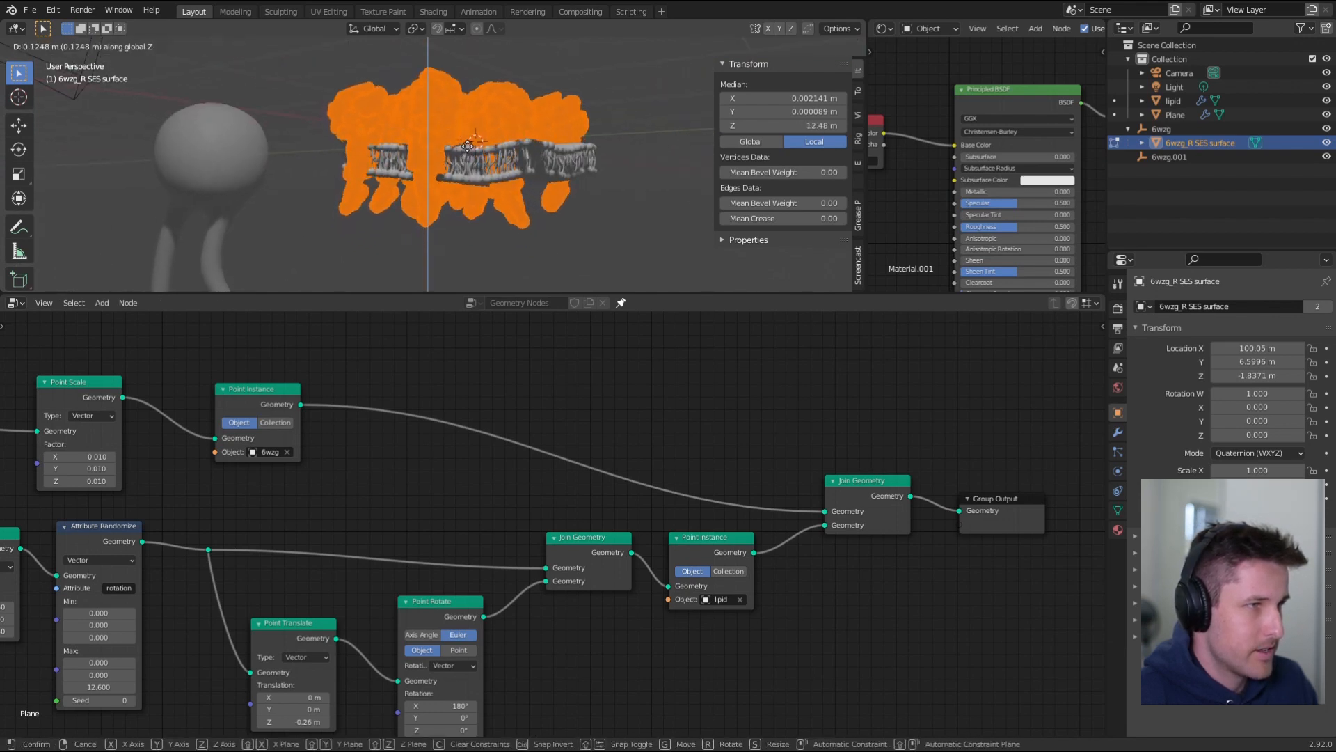
{"action": "left_click", "coordinate": [469, 148]}
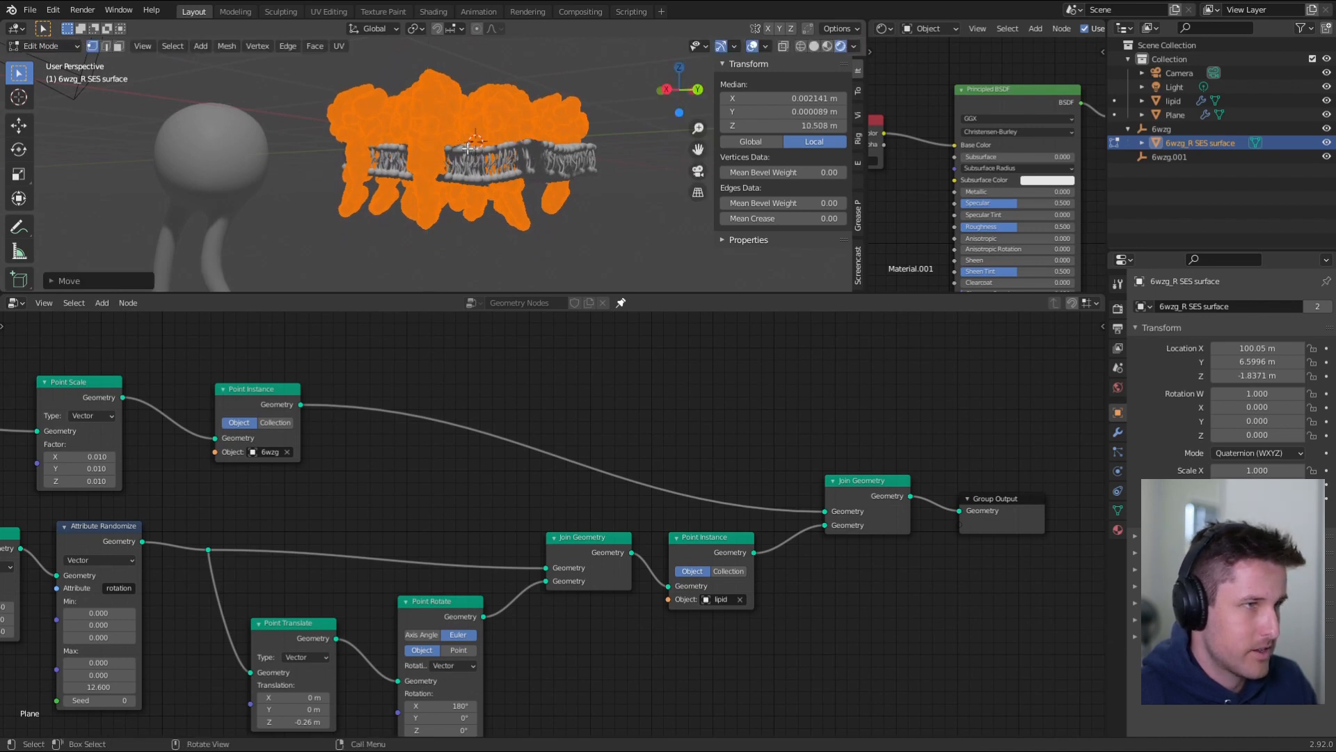
{"action": "key", "text": "Tab"}
- Move the original protein surface object off the membrane to about X 154.7, Y -24.2, Z -23.6 m
{"action": "middle_click_drag", "start_coordinate": [469, 153], "coordinate": [389, 157]}
{"action": "key", "text": "g"}
{"action": "key", "text": "z"}
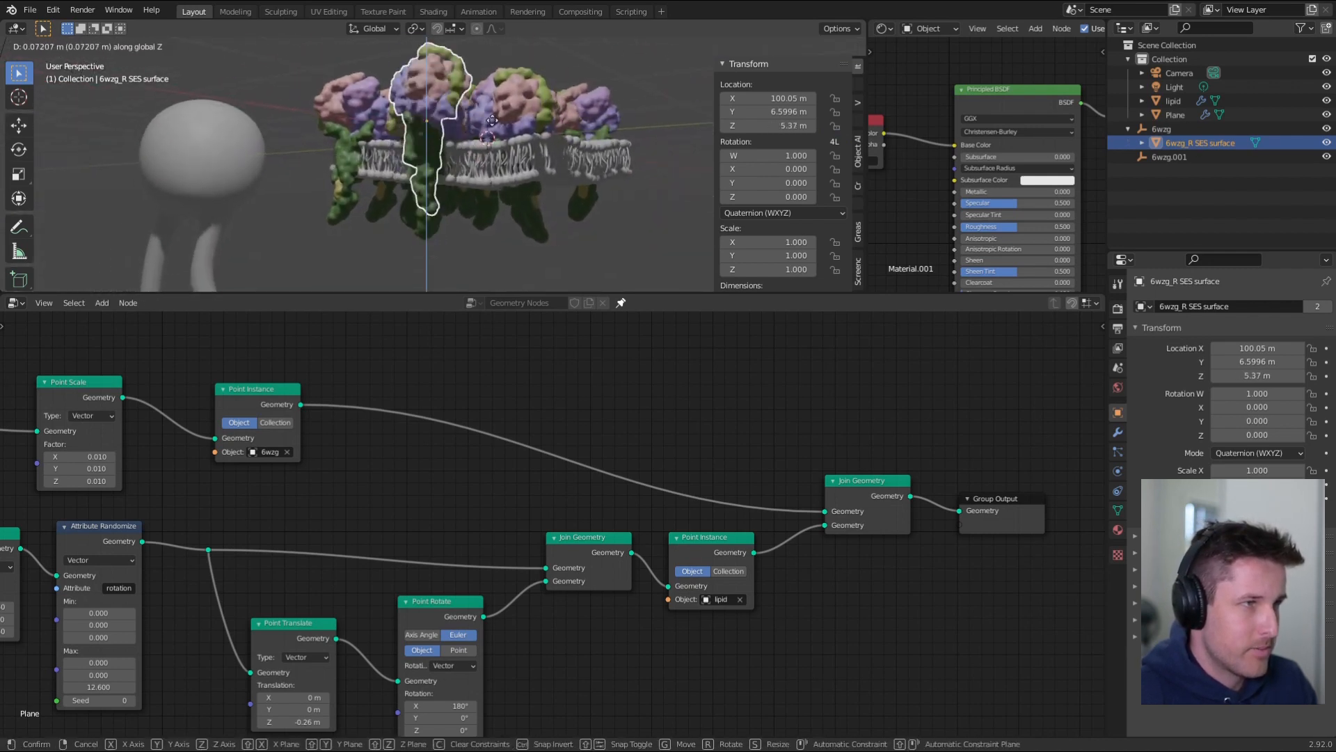
{"action": "key", "text": "z"}
{"action": "key", "text": "z"}
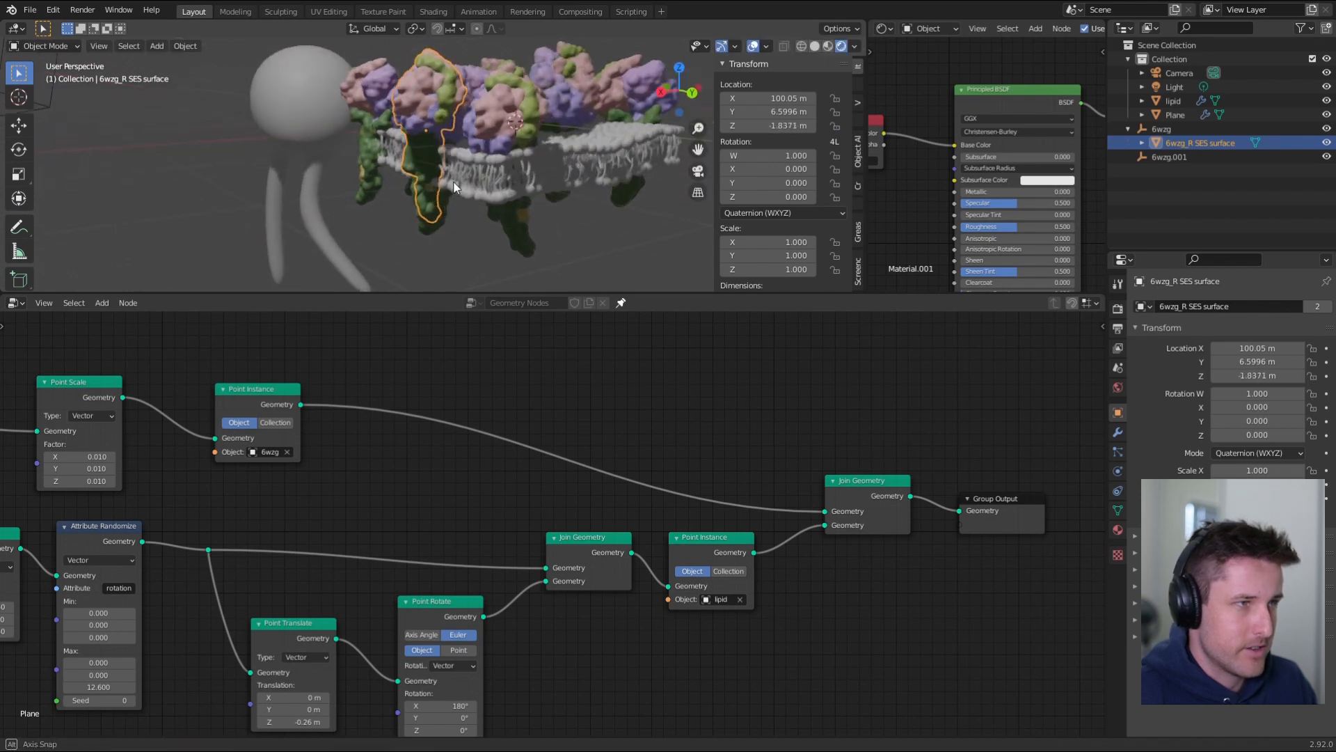
{"action": "left_click", "coordinate": [372, 206]}
{"action": "middle_click_drag", "start_coordinate": [371, 206], "coordinate": [437, 176]}
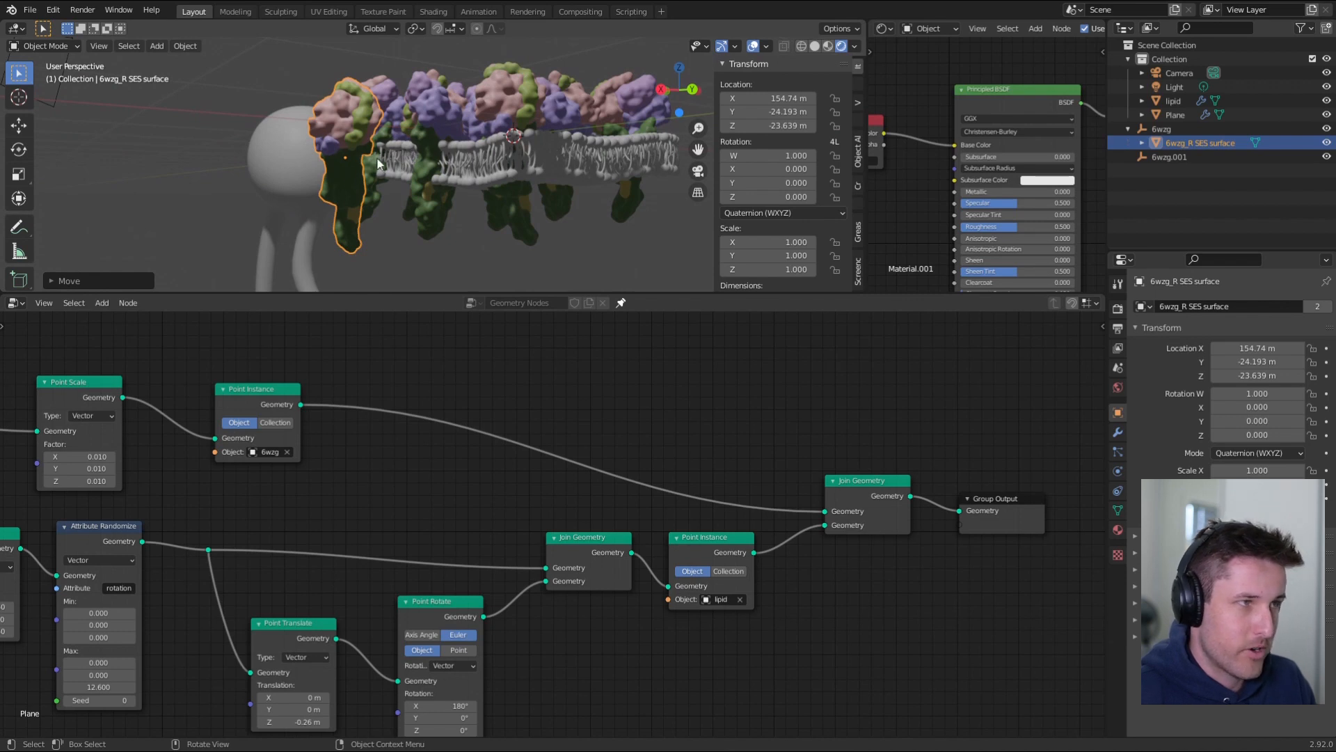
{"action": "middle_click_drag", "start_coordinate": [374, 164], "coordinate": [362, 158]}
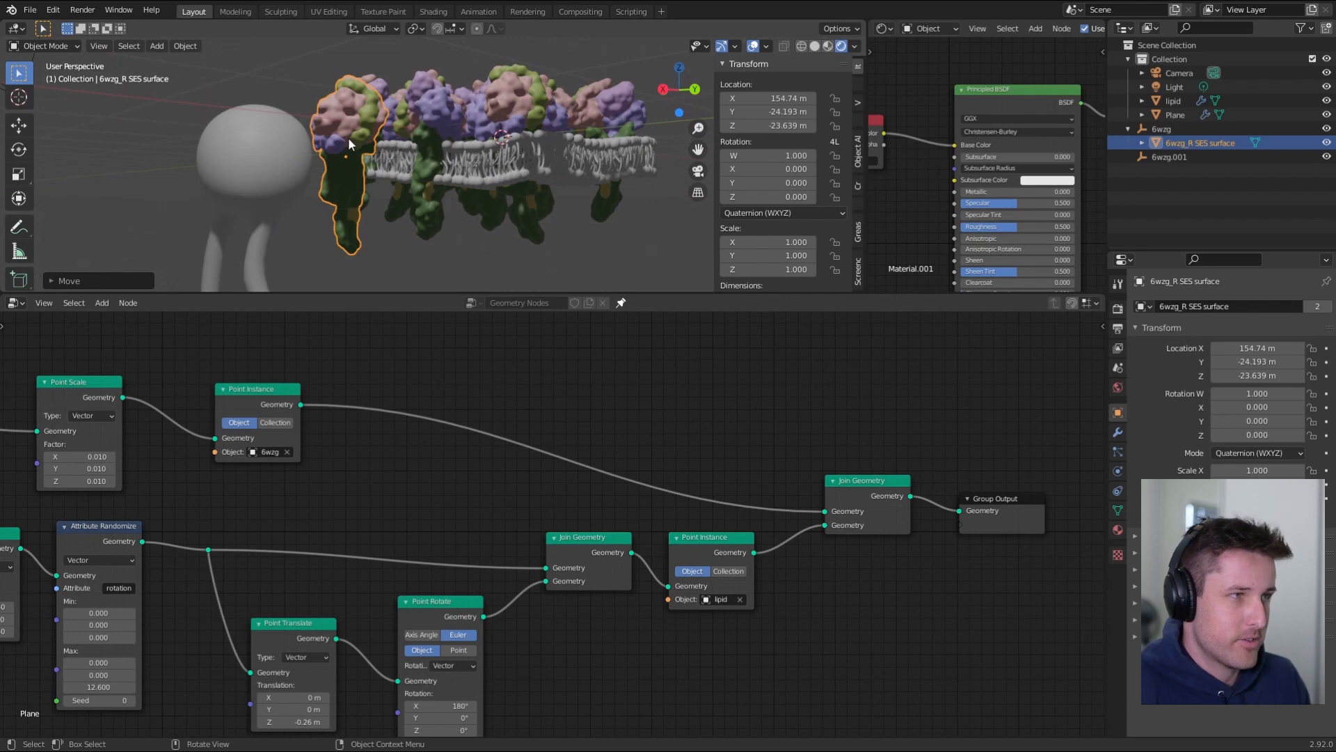
{"action": "key", "text": "Tab"}
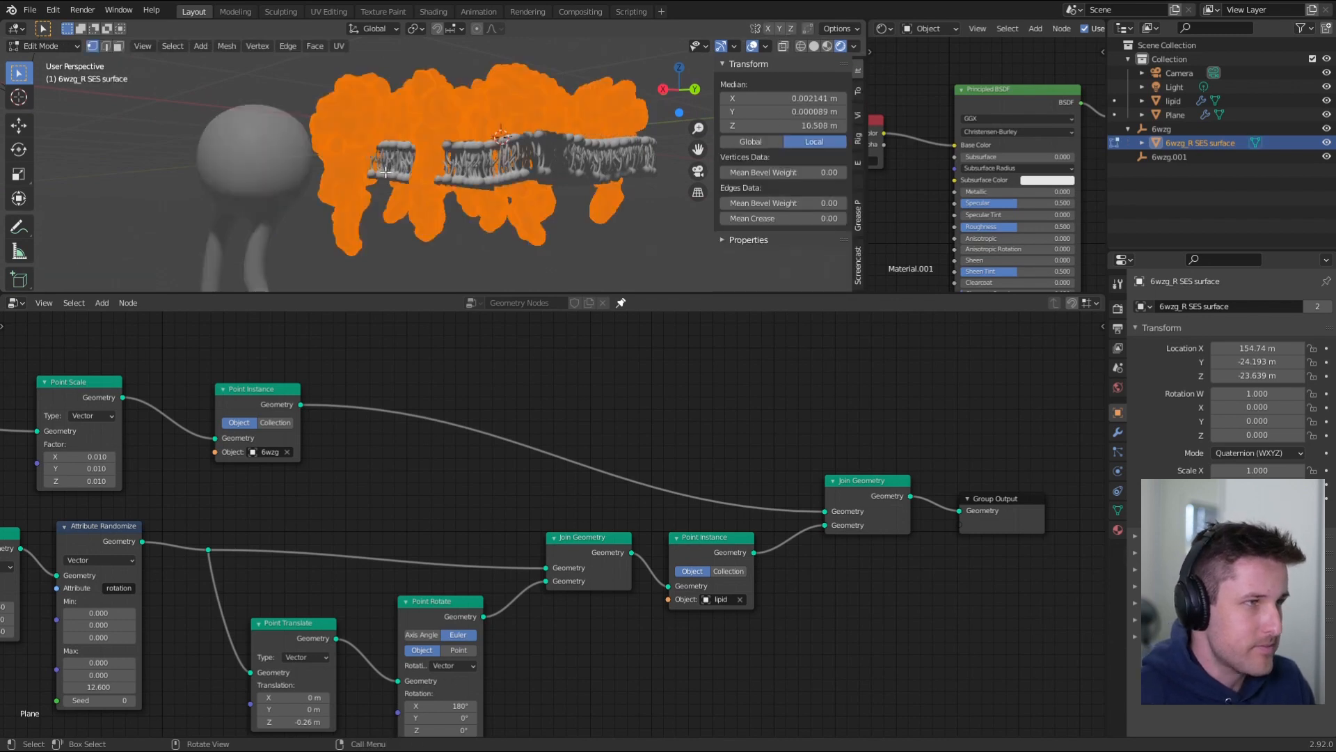
{"action": "key", "text": "g"}
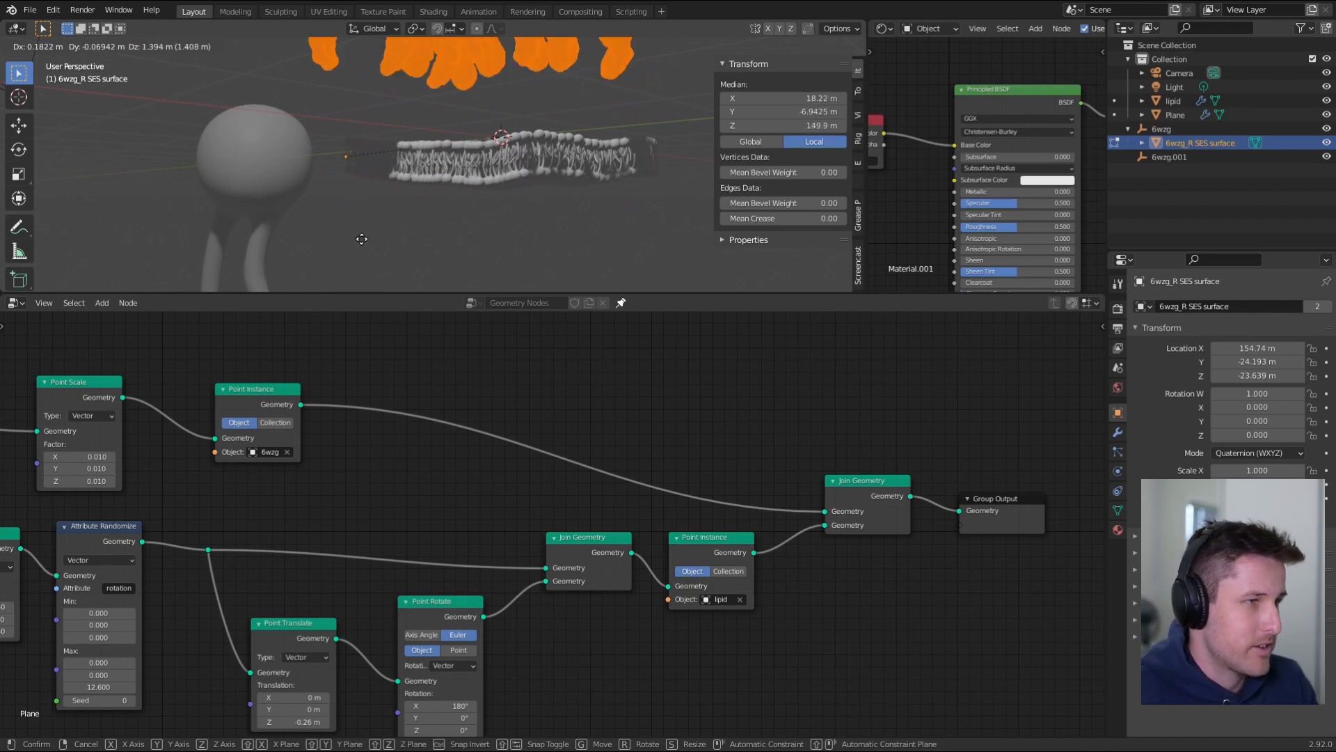
{"action": "key", "text": "Escape"}
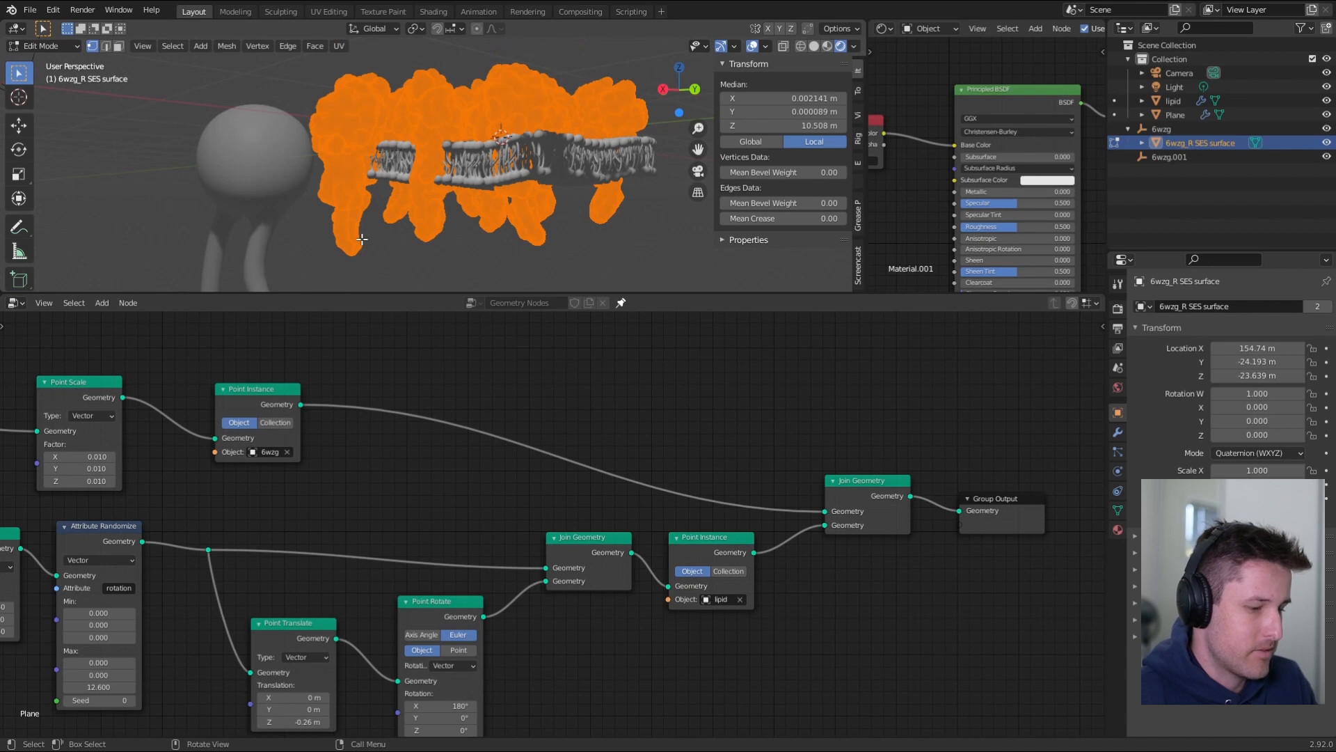
{"action": "key", "text": "Tab"}
- Try spacing the protein instances farther apart by raising their Point Distribute distance to 10
{"action": "middle_click_drag", "start_coordinate": [374, 213], "coordinate": [417, 63]}
{"action": "middle_click_drag", "start_coordinate": [228, 526], "coordinate": [315, 542]}
{"action": "left_click_drag", "start_coordinate": [206, 510], "coordinate": [293, 510]}
{"action": "middle_click_drag", "start_coordinate": [390, 146], "coordinate": [341, 209]}
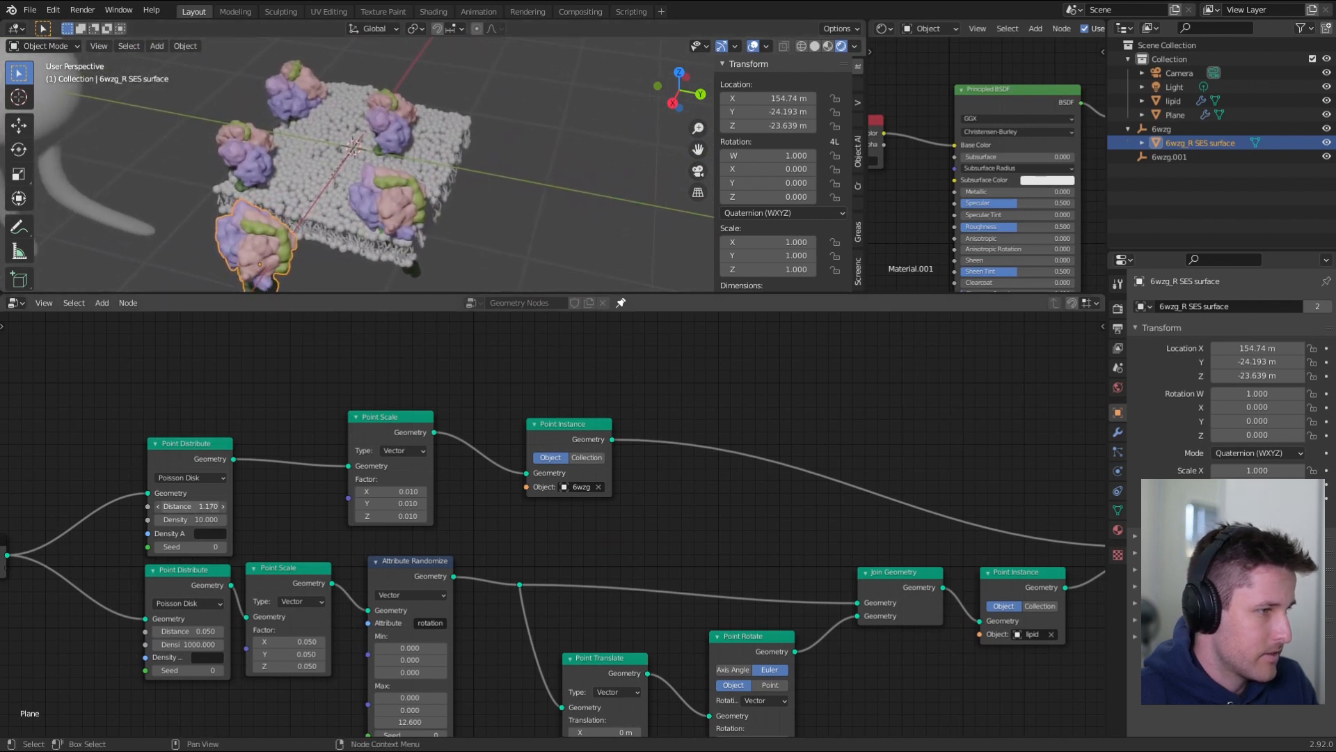
{"action": "type", "text": "10"}
{"action": "key", "text": "Return"}
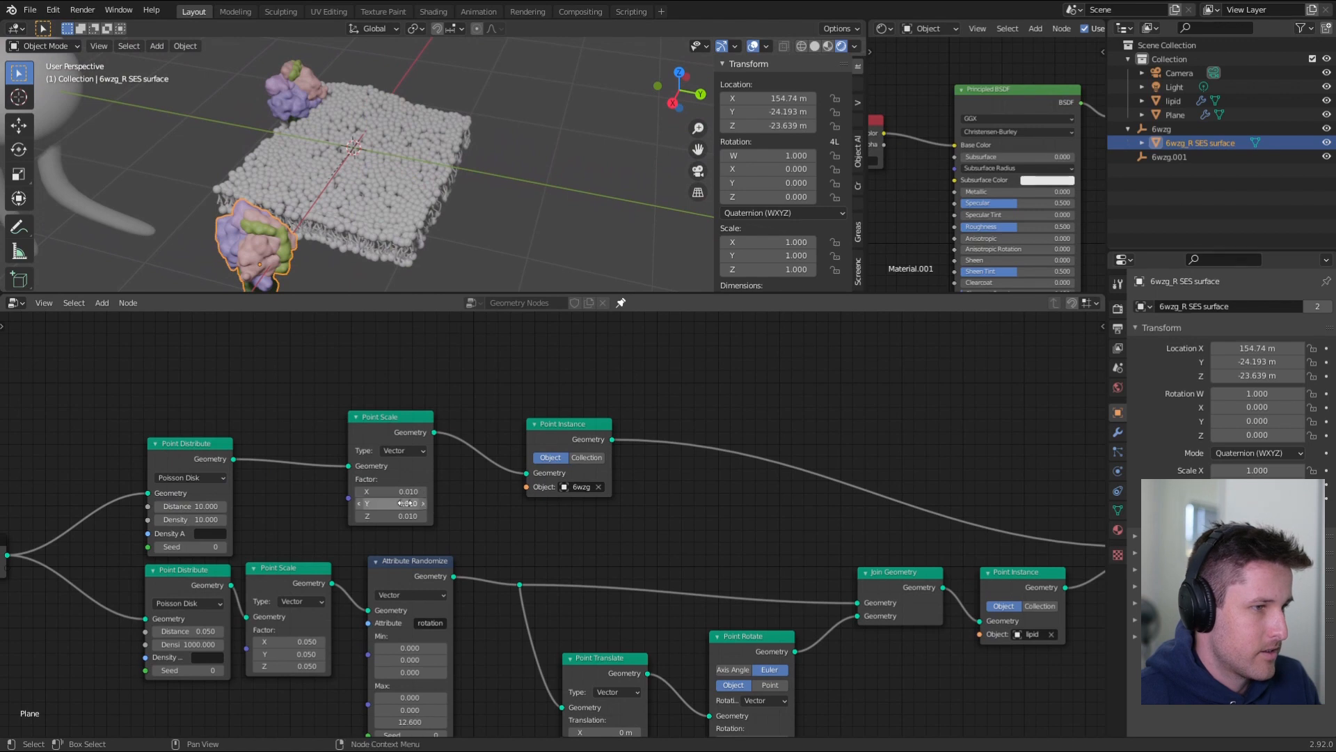
- Lengthen the membrane plane in Edit Mode by moving its positive-Y edge outward about 2.8 m
{"action": "middle_click_drag", "start_coordinate": [556, 177], "coordinate": [377, 131]}
{"action": "left_click", "coordinate": [377, 131]}
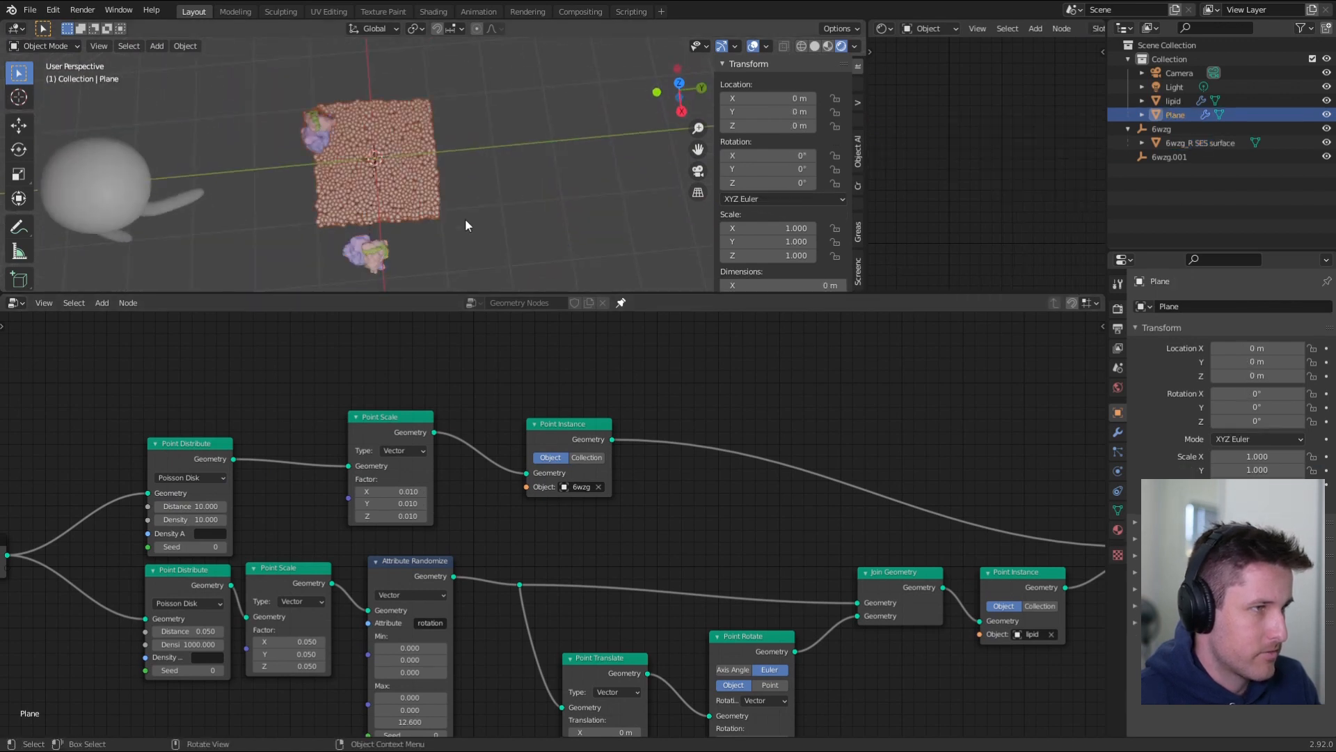
{"action": "key", "text": "Tab"}
{"action": "left_click_drag", "start_coordinate": [427, 106], "coordinate": [514, 247]}
{"action": "key", "text": "g"}
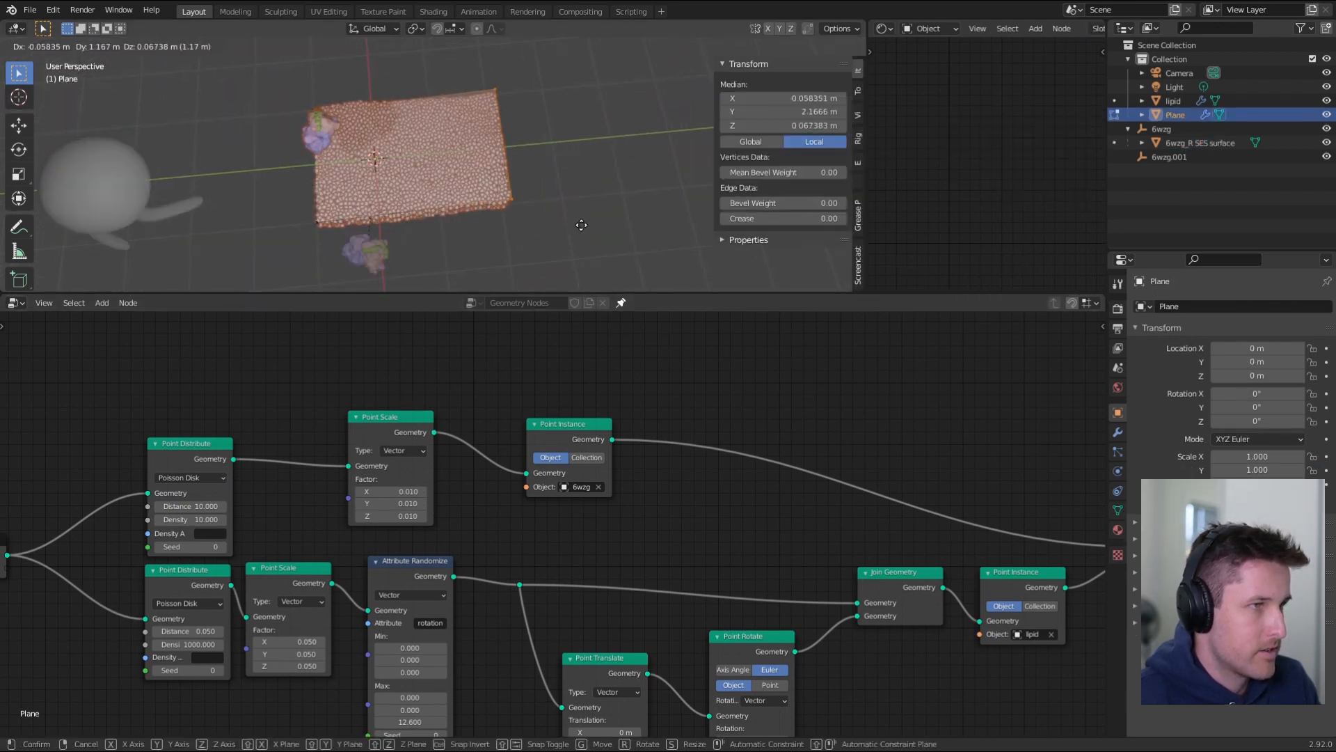
{"action": "left_click", "coordinate": [664, 226]}
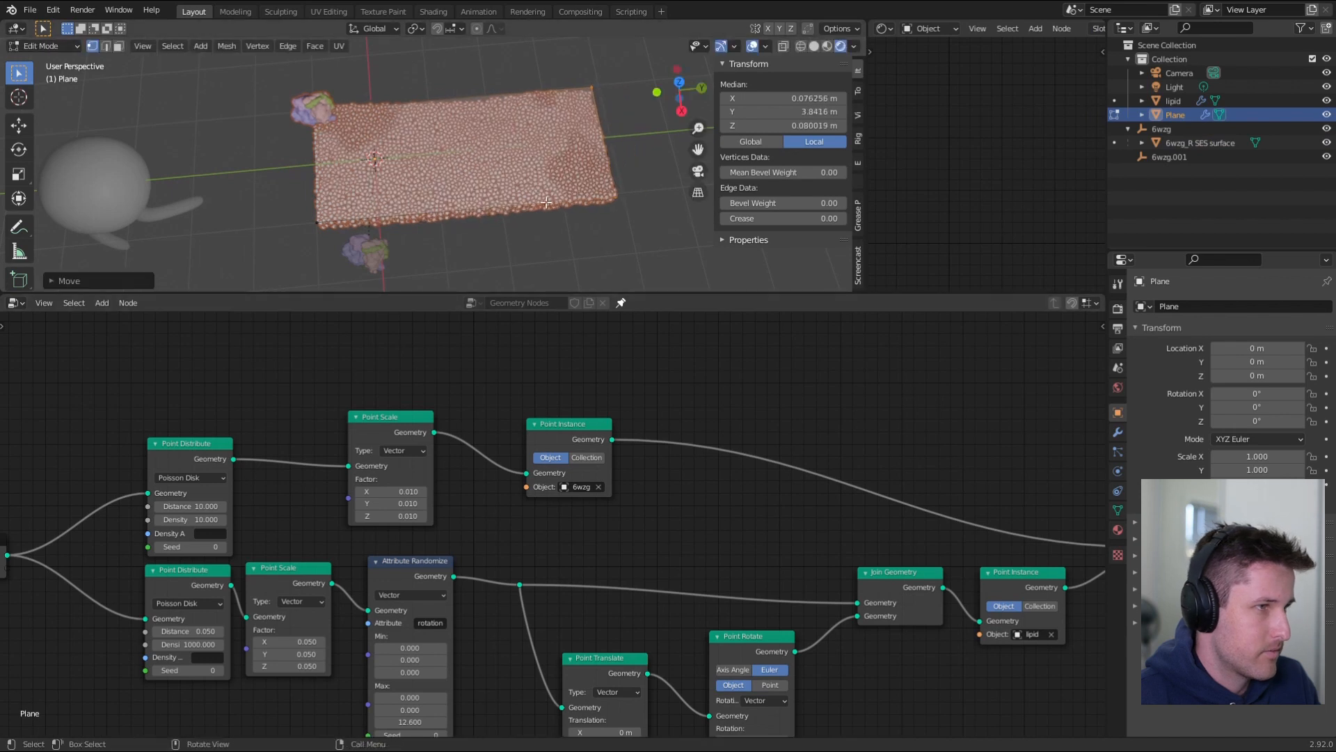
{"action": "key", "text": "Tab"}
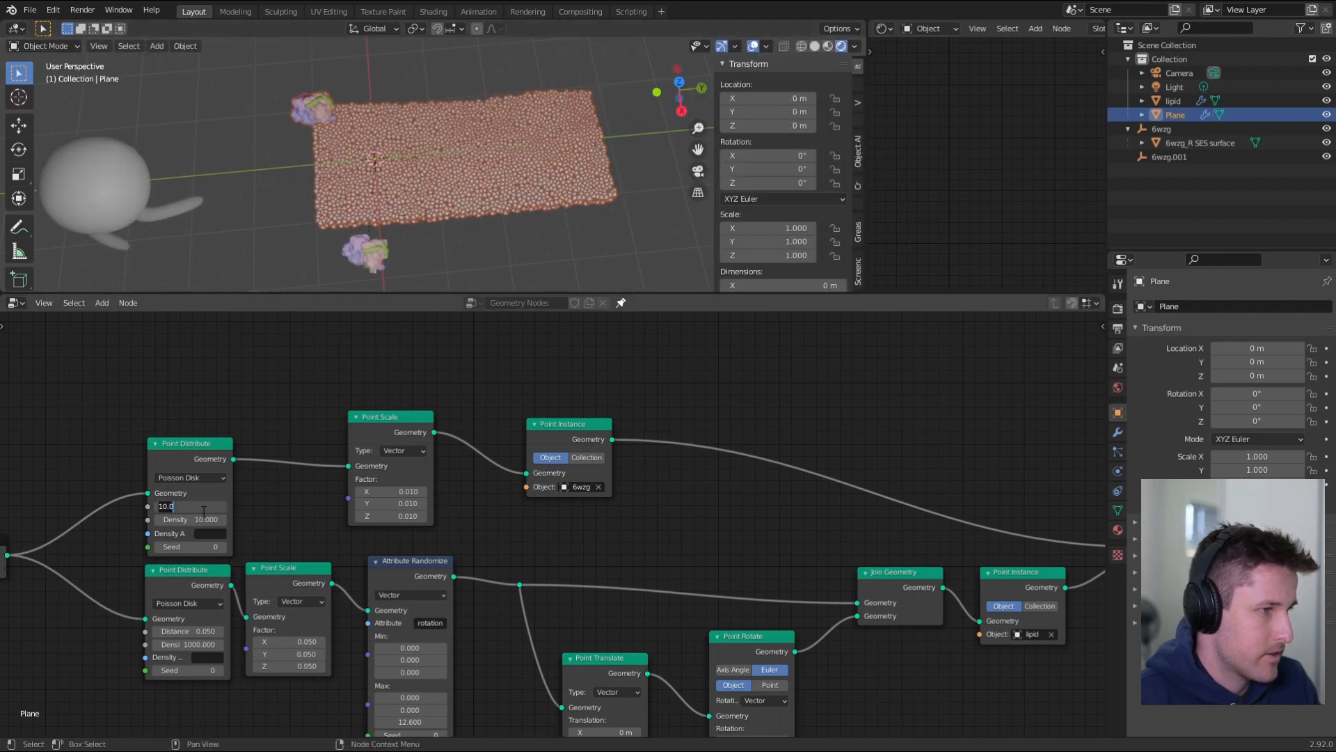
- Set the distance in the protein's Point Distribute node to 2
{"action": "key", "text": "Return"}
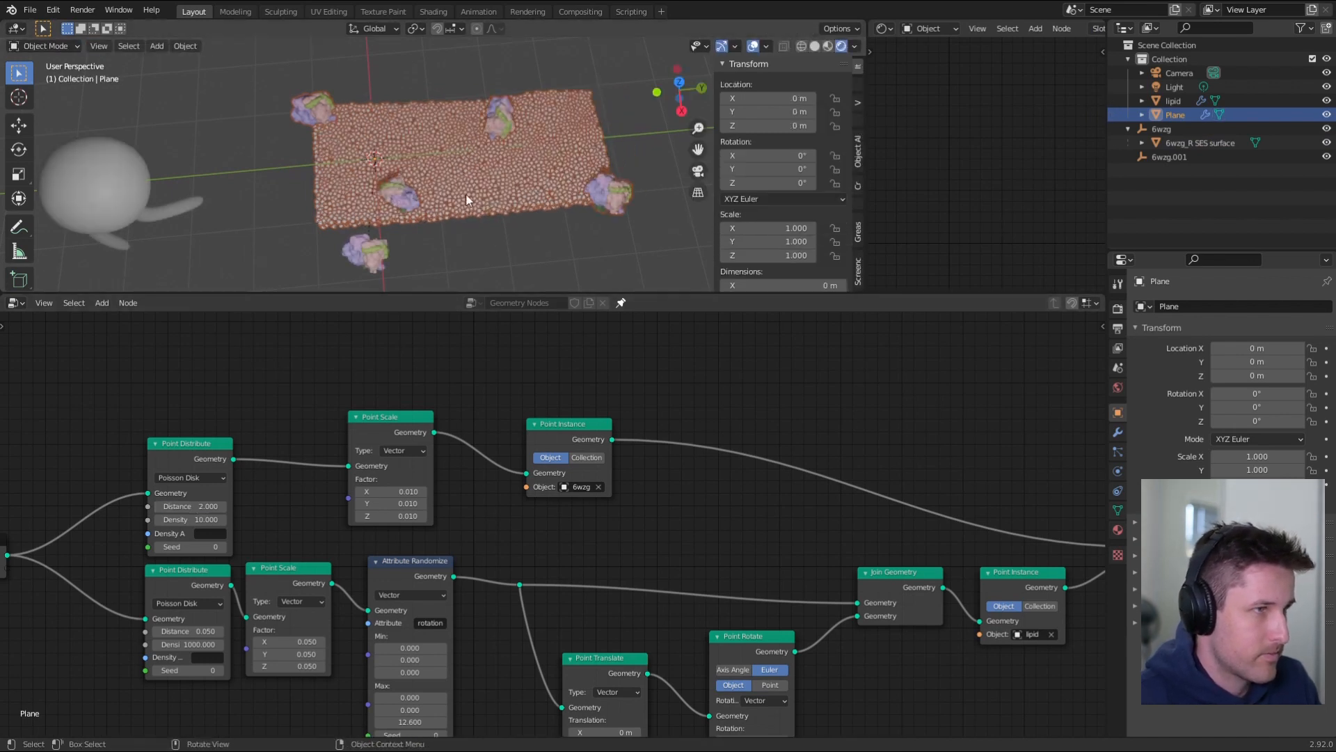
{"action": "middle_click_drag", "start_coordinate": [468, 200], "coordinate": [486, 212]}
- Extend the membrane plane in the negative X direction by moving its far edge in Edit Mode, constrained to the XY plane
{"action": "key", "text": "Tab"}
{"action": "middle_click_drag", "start_coordinate": [557, 171], "coordinate": [577, 188]}
{"action": "scroll", "coordinate": [446, 132], "scroll_direction": "down", "scroll_amount": 1}
{"action": "left_click_drag", "start_coordinate": [321, 87], "coordinate": [598, 150]}
{"action": "middle_click_drag", "start_coordinate": [539, 131], "coordinate": [495, 203], "text": "shift"}
{"action": "middle_click_drag", "start_coordinate": [494, 202], "coordinate": [489, 197]}
{"action": "key", "text": "g"}
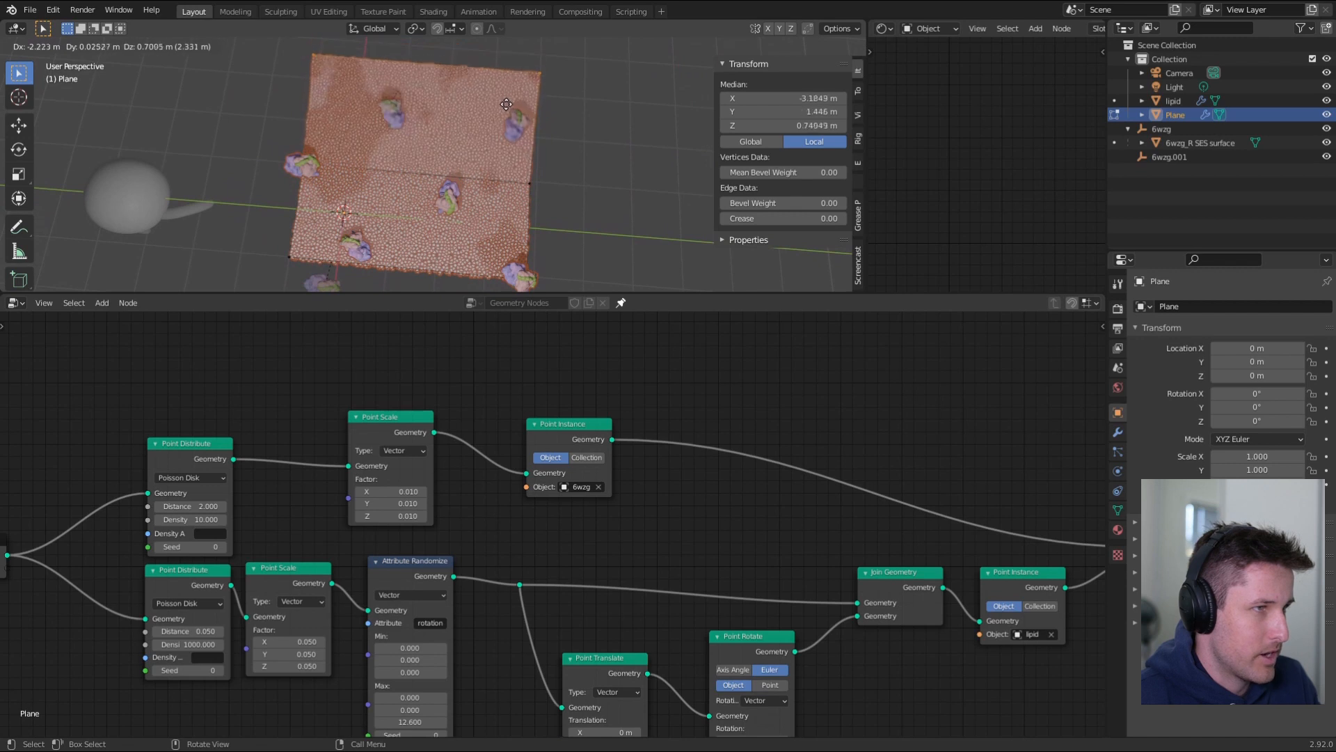
{"action": "key", "text": "shift+z"}
{"action": "left_click", "coordinate": [507, 80]}
- Switch the viewport to solid shading and show the enlarged membrane through the camera
{"action": "middle_click_drag", "start_coordinate": [507, 80], "coordinate": [435, 150]}
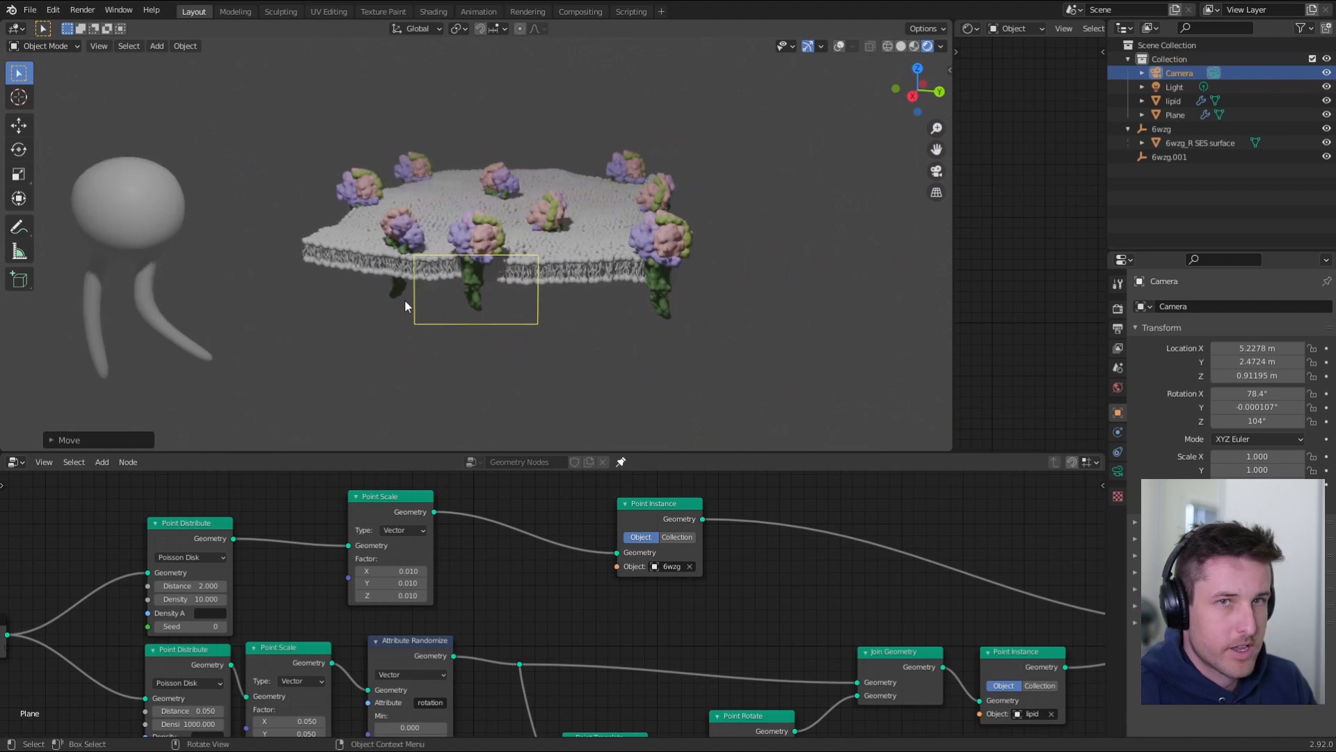
{"action": "mouse_move", "coordinate": [405, 302]}
{"action": "middle_mouse_down"}
{"action": "mouse_move", "coordinate": [434, 311]}
{"action": "mouse_move", "coordinate": [437, 341]}
{"action": "mouse_move", "coordinate": [521, 305]}
{"action": "mouse_move", "coordinate": [582, 302]}
{"action": "mouse_move", "coordinate": [653, 324]}
{"action": "mouse_move", "coordinate": [630, 309]}
{"action": "middle_mouse_up"}
{"action": "scroll", "coordinate": [433, 312], "scroll_direction": "up", "scroll_amount": 2}
{"action": "key", "text": "z"}
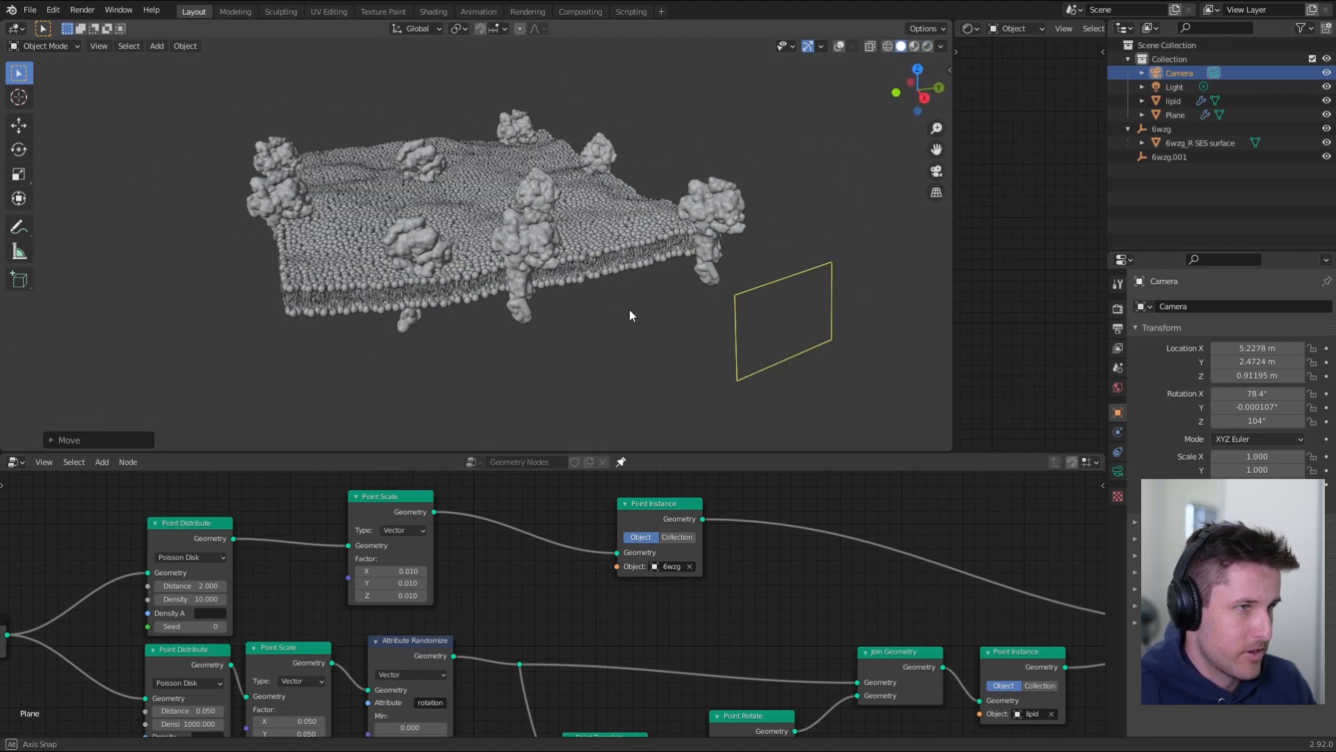
{"action": "key", "text": "KP_0"}
- Select the original protein surface and the membrane plane in turn to tell them apart, clear the selection and inspect the membrane from above
{"action": "left_click", "coordinate": [459, 251]}
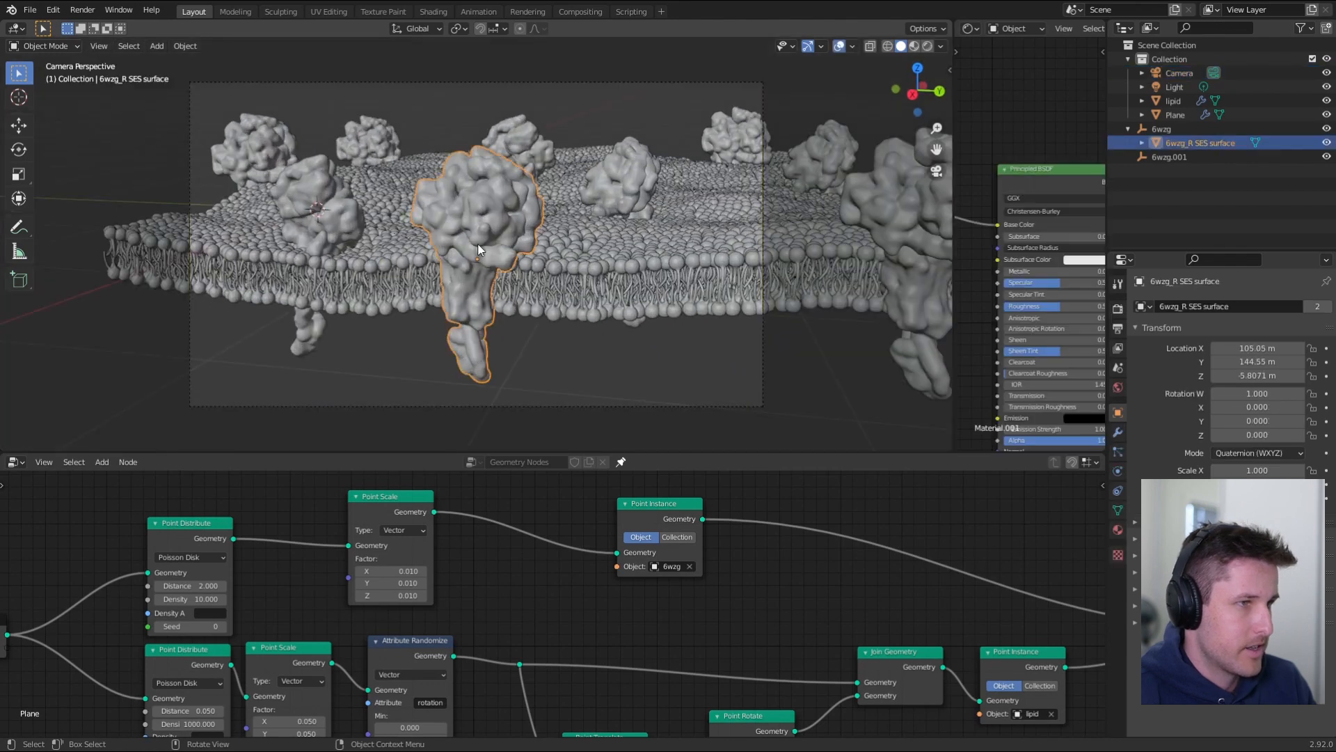
{"action": "left_click", "coordinate": [599, 290]}
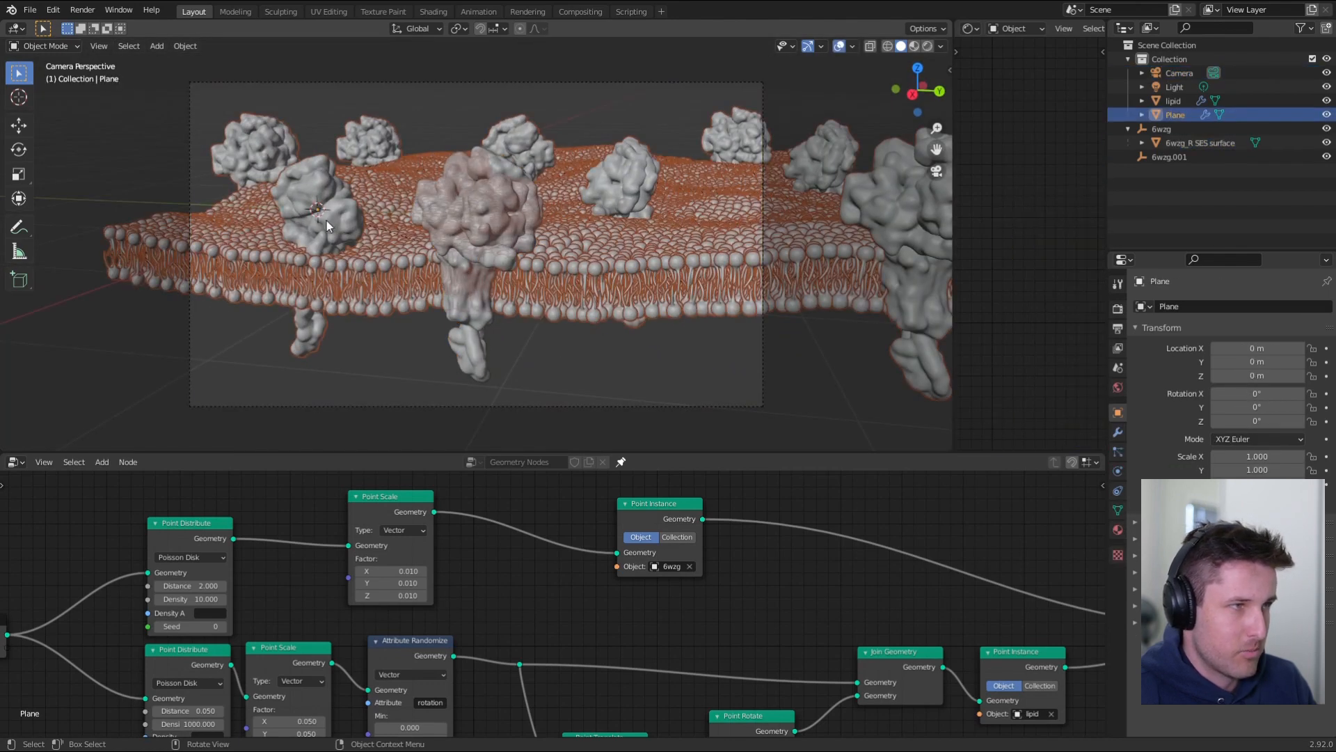
{"action": "left_click", "coordinate": [334, 349]}
{"action": "scroll", "coordinate": [374, 270], "scroll_direction": "down", "scroll_amount": 4}
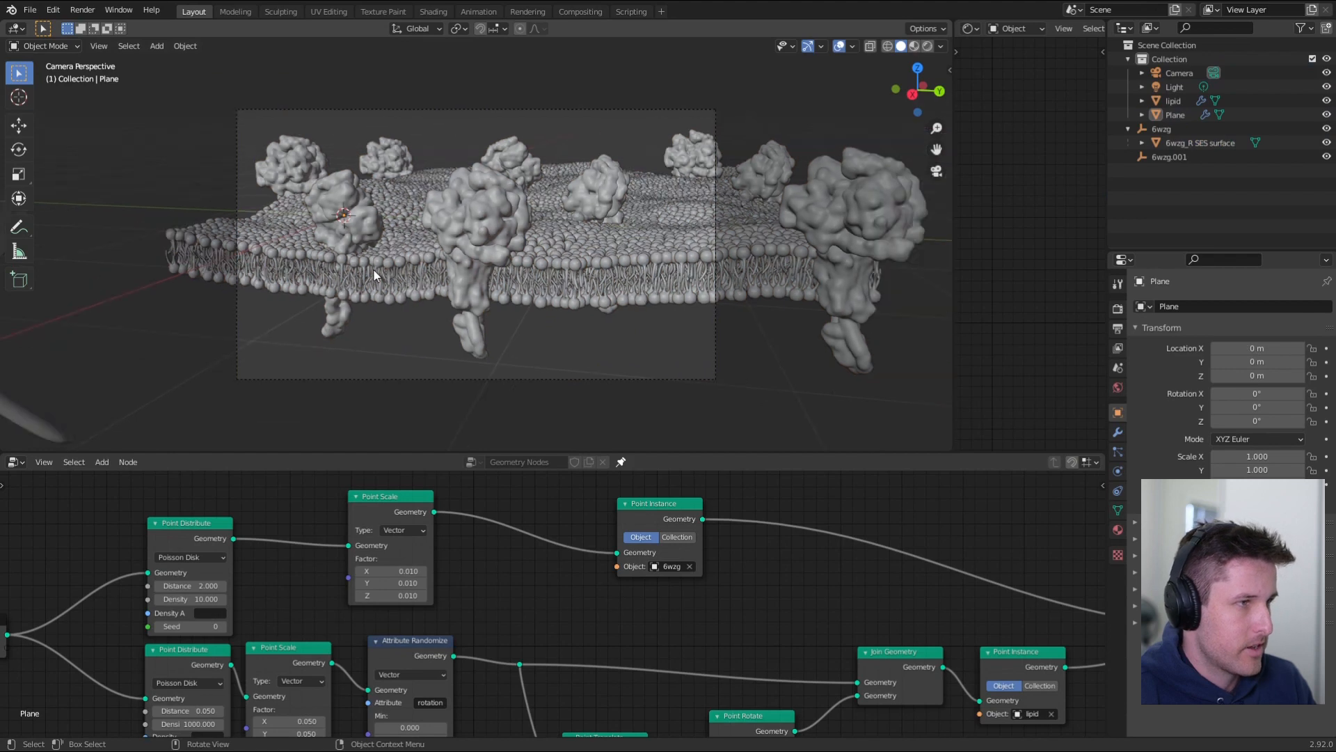
{"action": "middle_click_drag", "start_coordinate": [379, 269], "coordinate": [391, 273]}
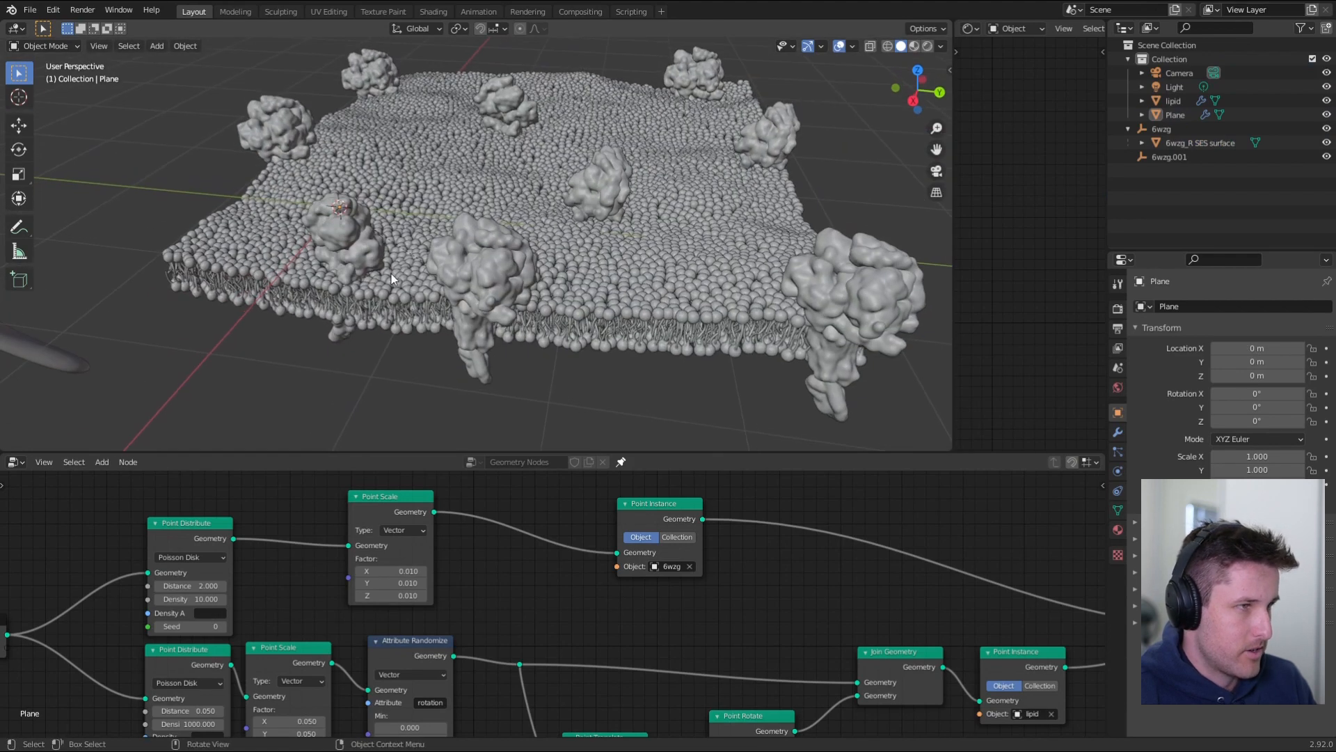
- Extrude the membrane plane's side edge in the negative Y direction, locked to the XY plane, and check it through the camera
{"action": "key", "text": "Tab"}
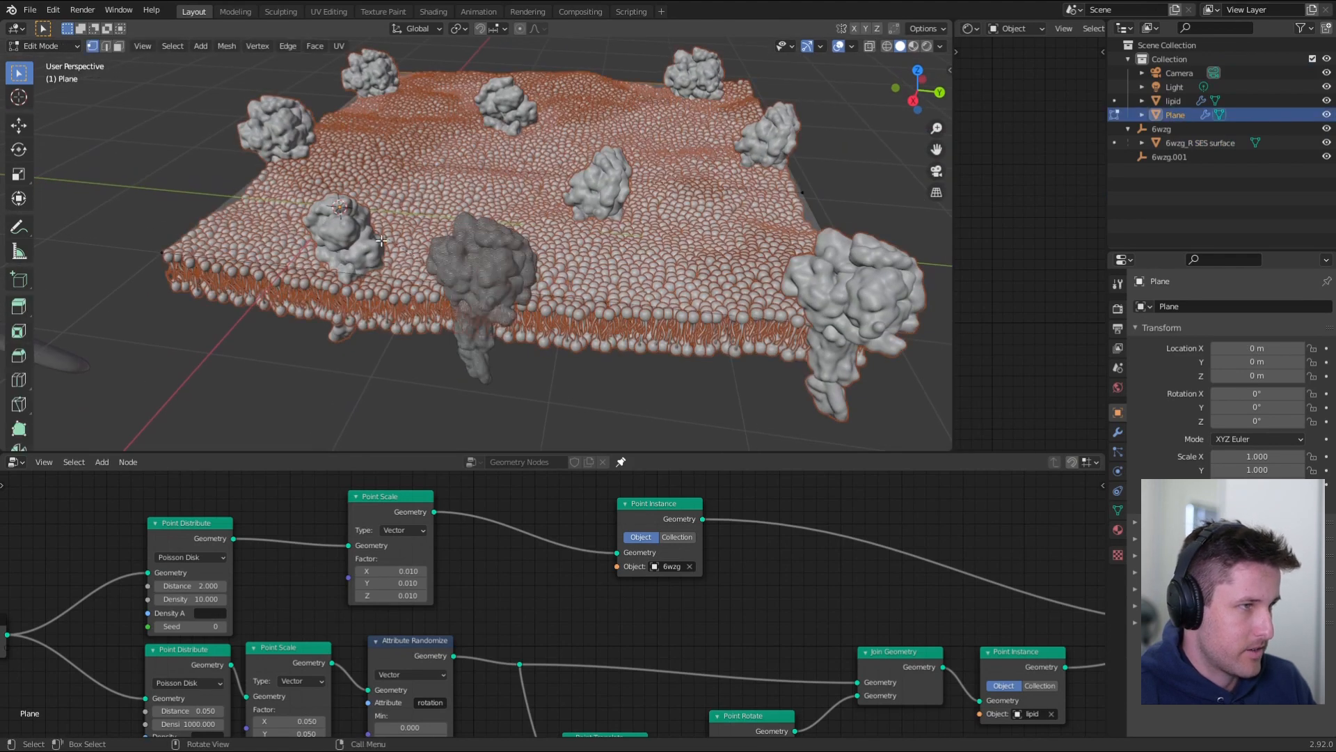
{"action": "scroll", "coordinate": [381, 241], "scroll_direction": "down", "scroll_amount": 5}
{"action": "left_click_drag", "start_coordinate": [341, 126], "coordinate": [446, 293]}
{"action": "key", "text": "g"}
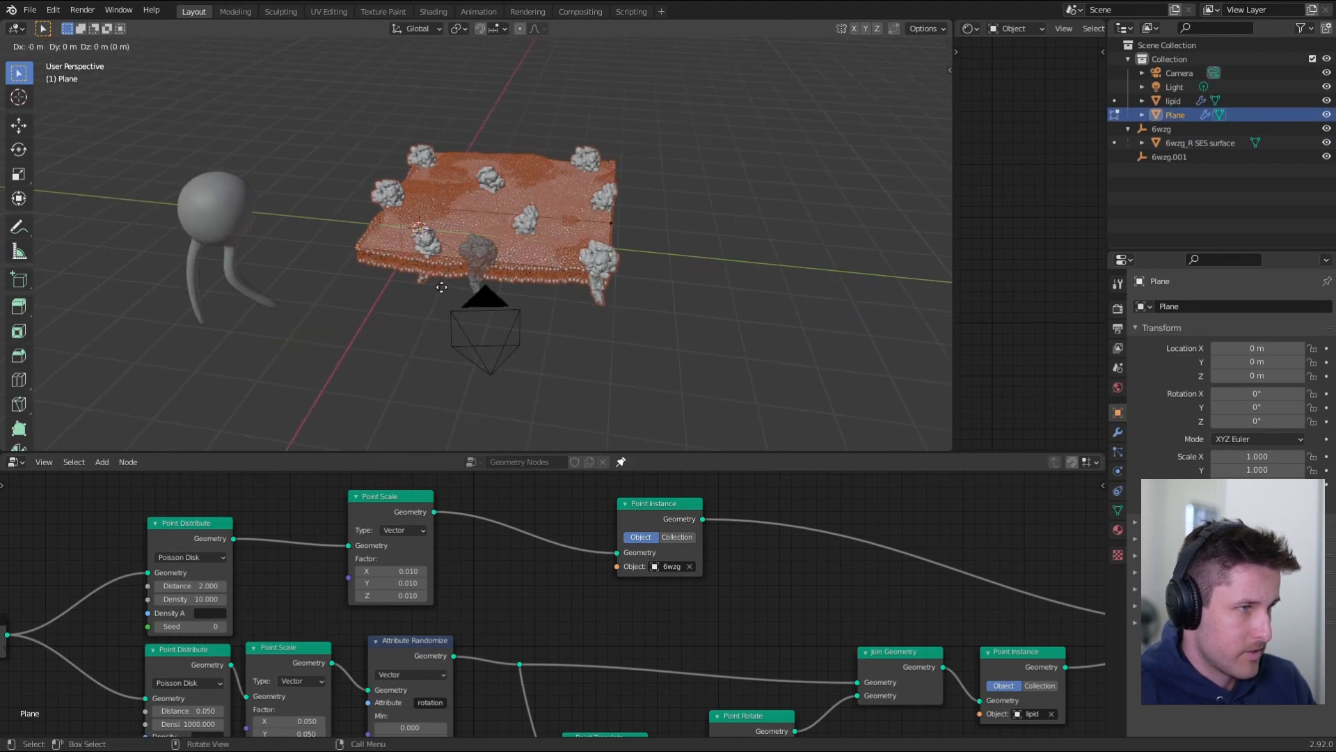
{"action": "key", "text": "shift+z"}
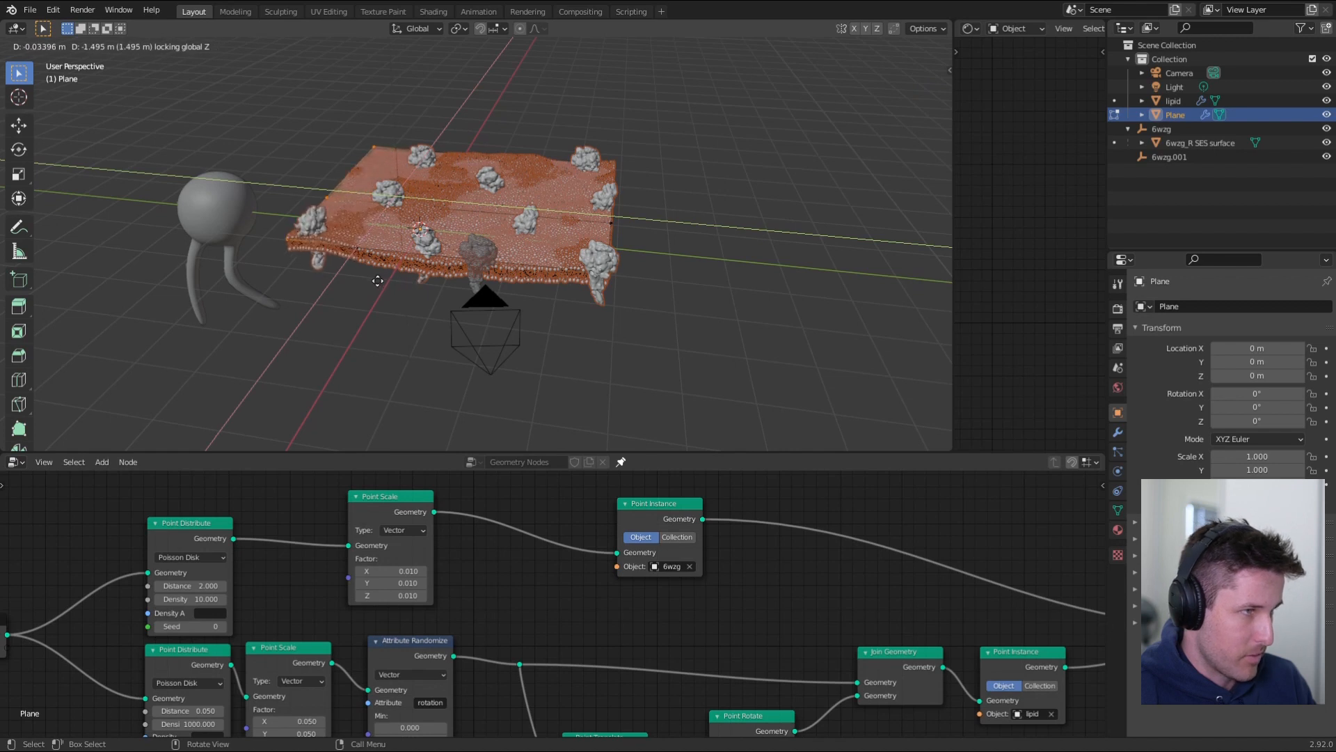
{"action": "left_click", "coordinate": [340, 274]}
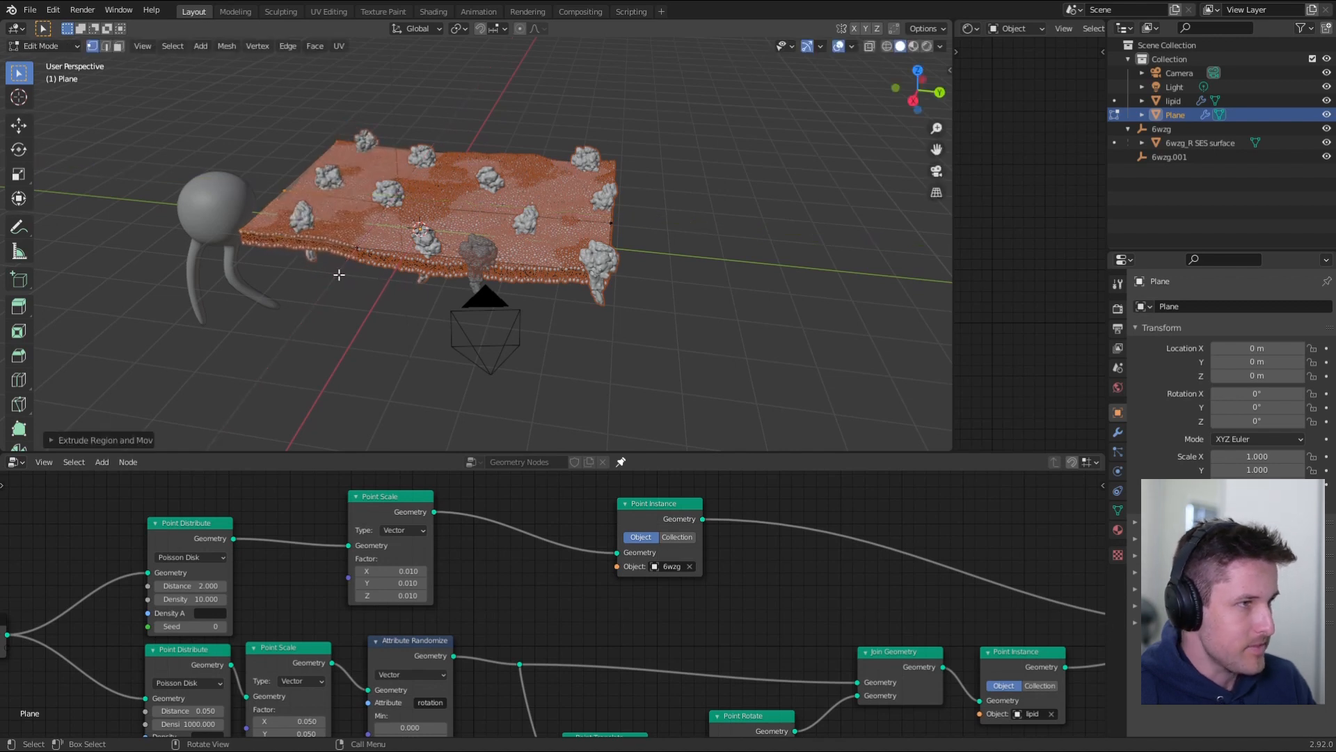
{"action": "key", "text": "KP_0"}
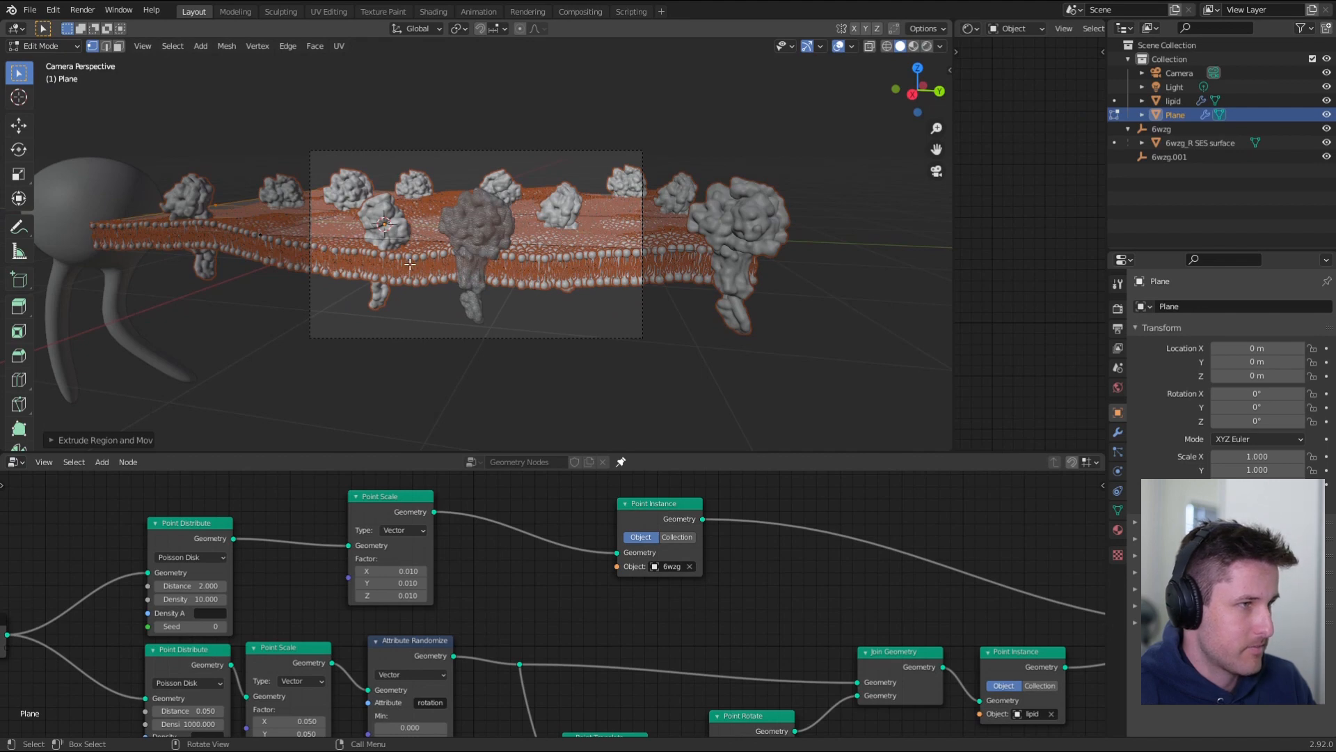
- Set the protein Point Distribute node's maximum density to 3.05 and its seed to 6
{"action": "key", "text": "Tab"}
{"action": "middle_click_drag", "start_coordinate": [456, 282], "coordinate": [461, 309]}
{"action": "left_click_drag", "start_coordinate": [202, 599], "coordinate": [171, 599]}
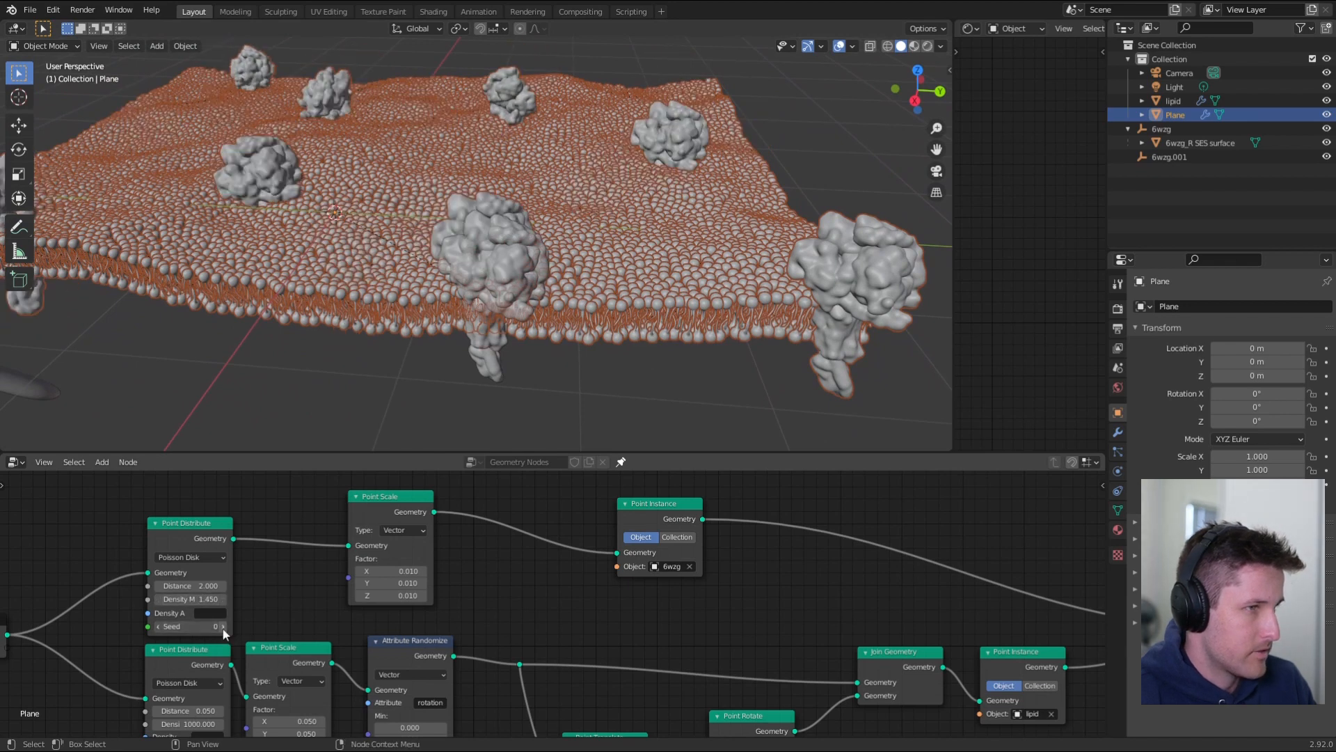
{"action": "left_click", "coordinate": [222, 628]}
{"action": "left_click", "coordinate": [223, 628]}
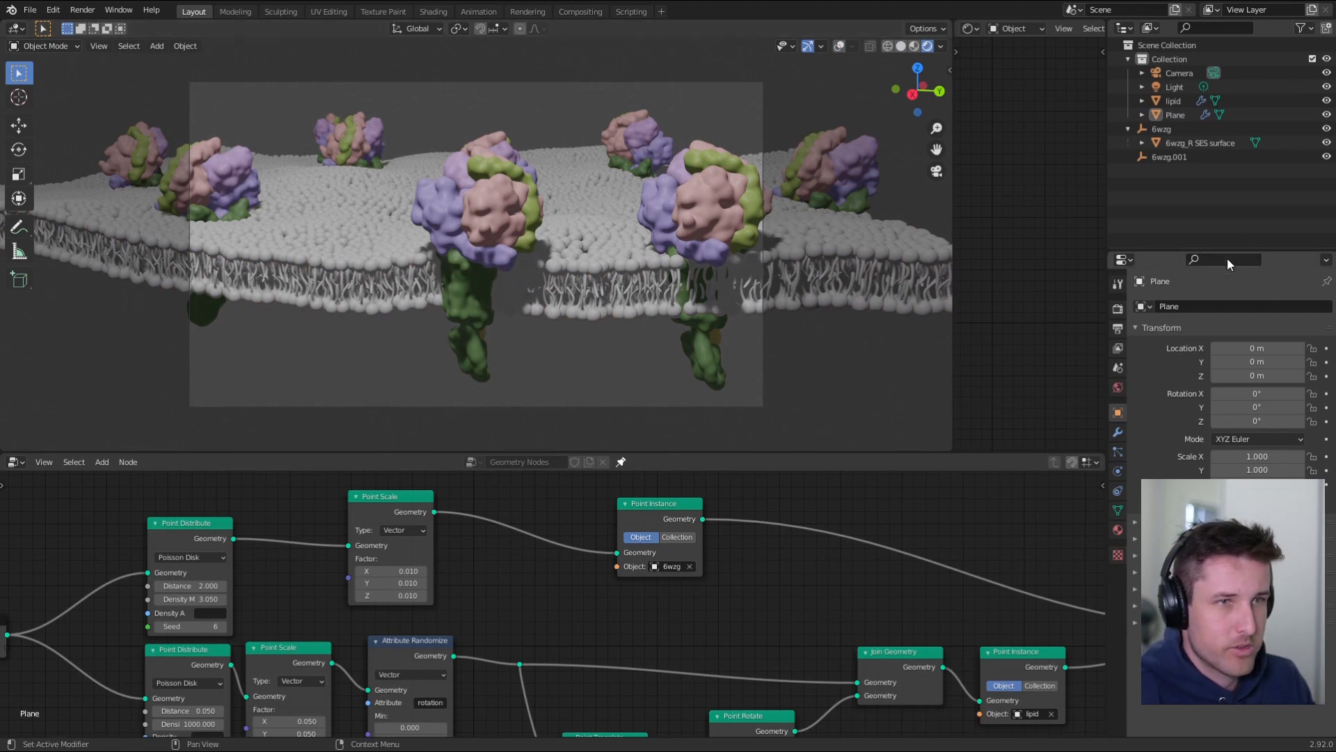
- Enable the camera's depth of field, focus it on the central protein and lower the F-Stop for stronger background blur
{"action": "left_click", "coordinate": [1179, 71]}
{"action": "left_click", "coordinate": [1117, 472]}
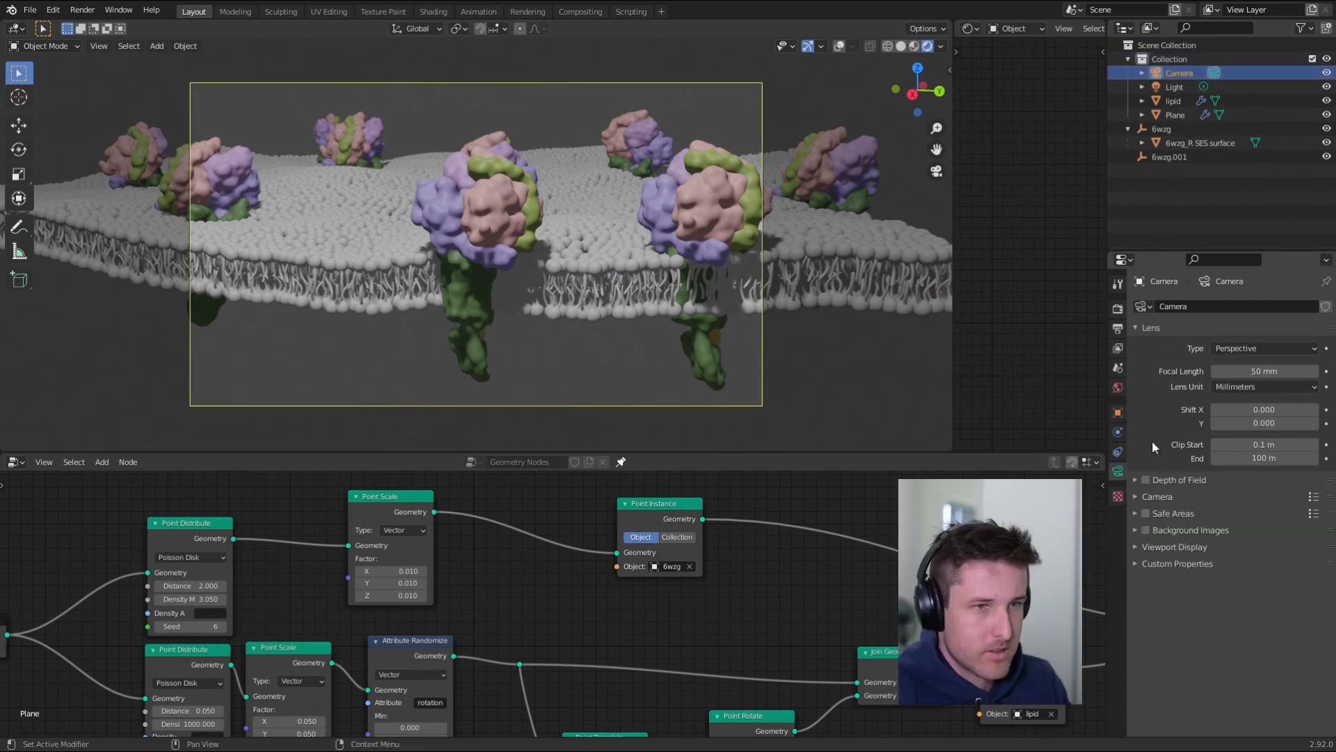
{"action": "left_click", "coordinate": [1136, 481]}
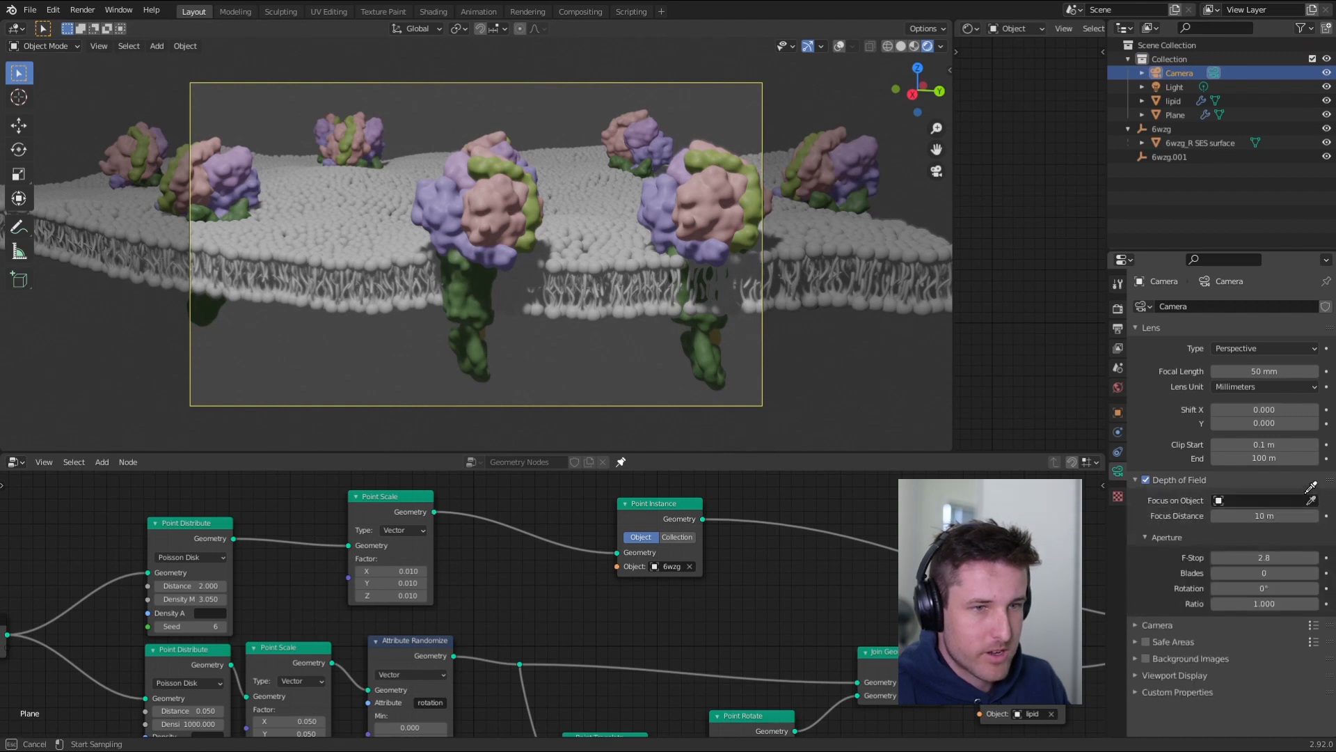
{"action": "left_click", "coordinate": [470, 211]}
{"action": "left_click_drag", "start_coordinate": [1264, 558], "coordinate": [1239, 557]}
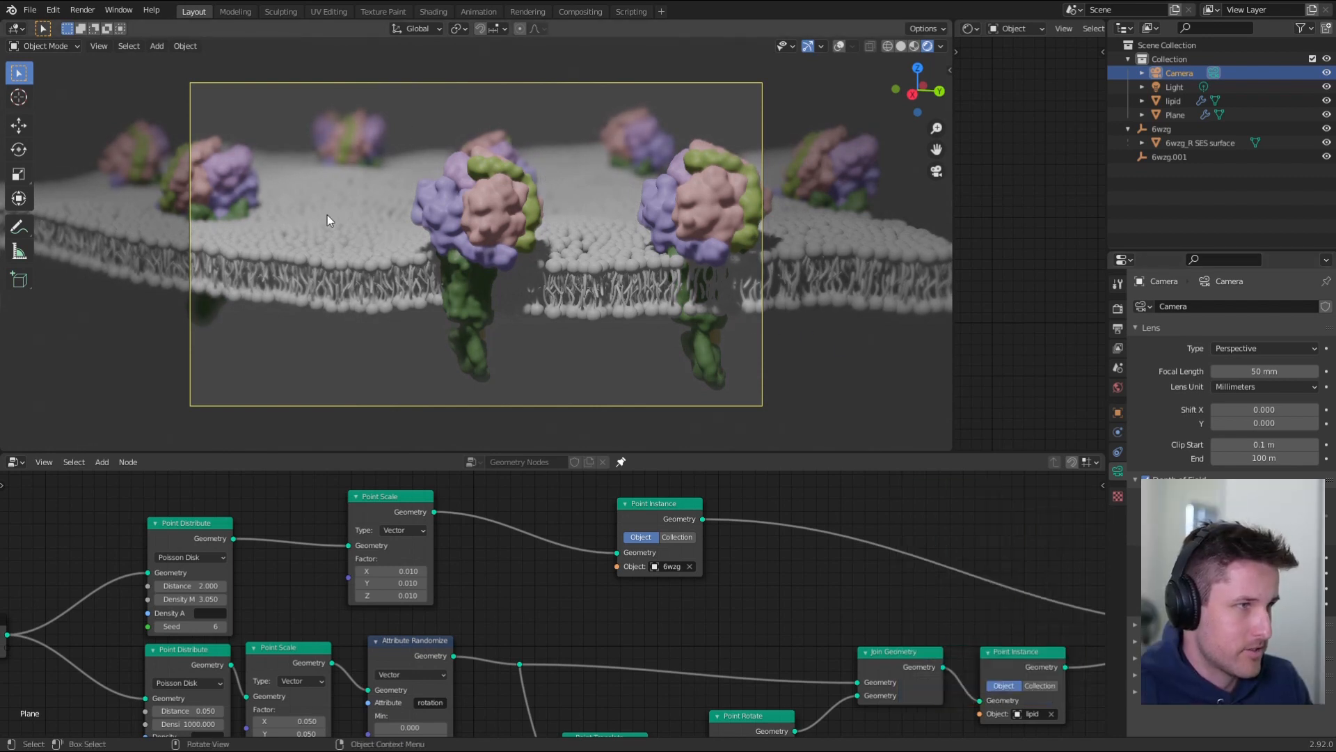
{"action": "key", "text": "ctrl+space"}
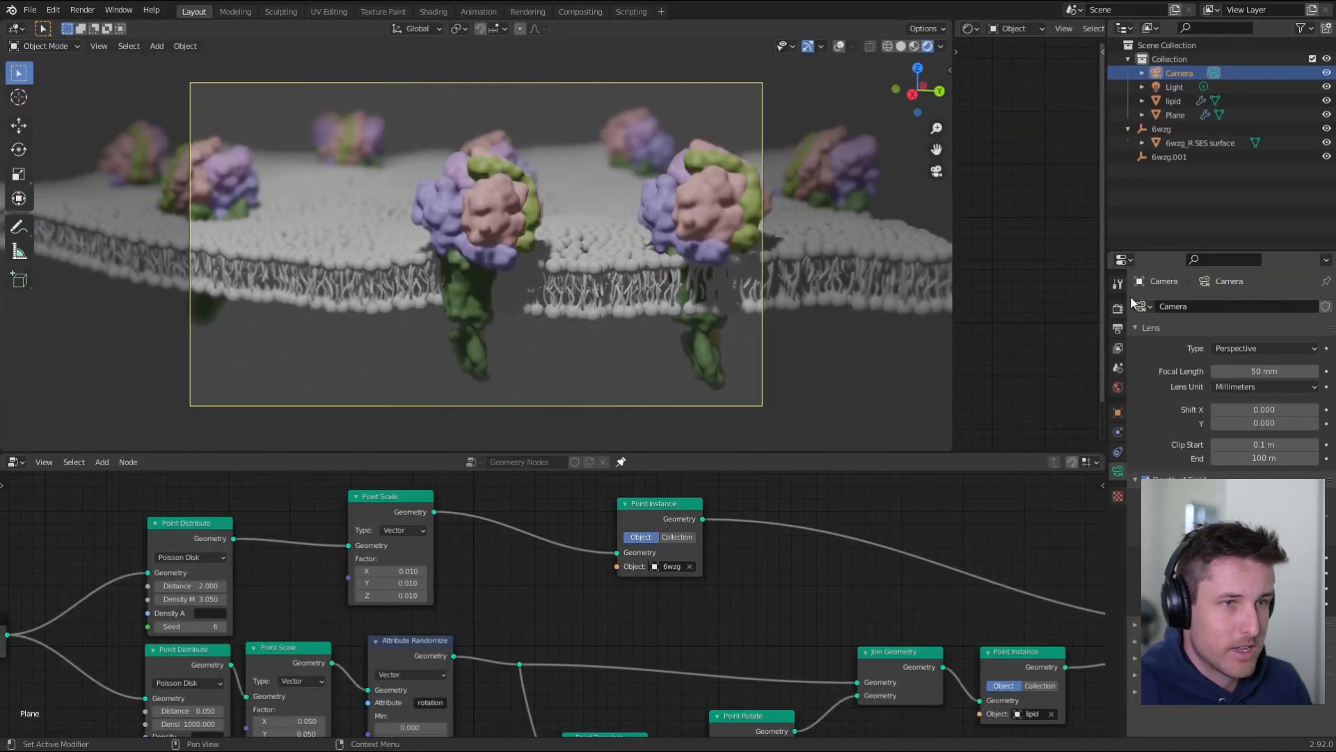
- Switch the render engine to Cycles and set its device to GPU Compute
{"action": "left_click", "coordinate": [1118, 308]}
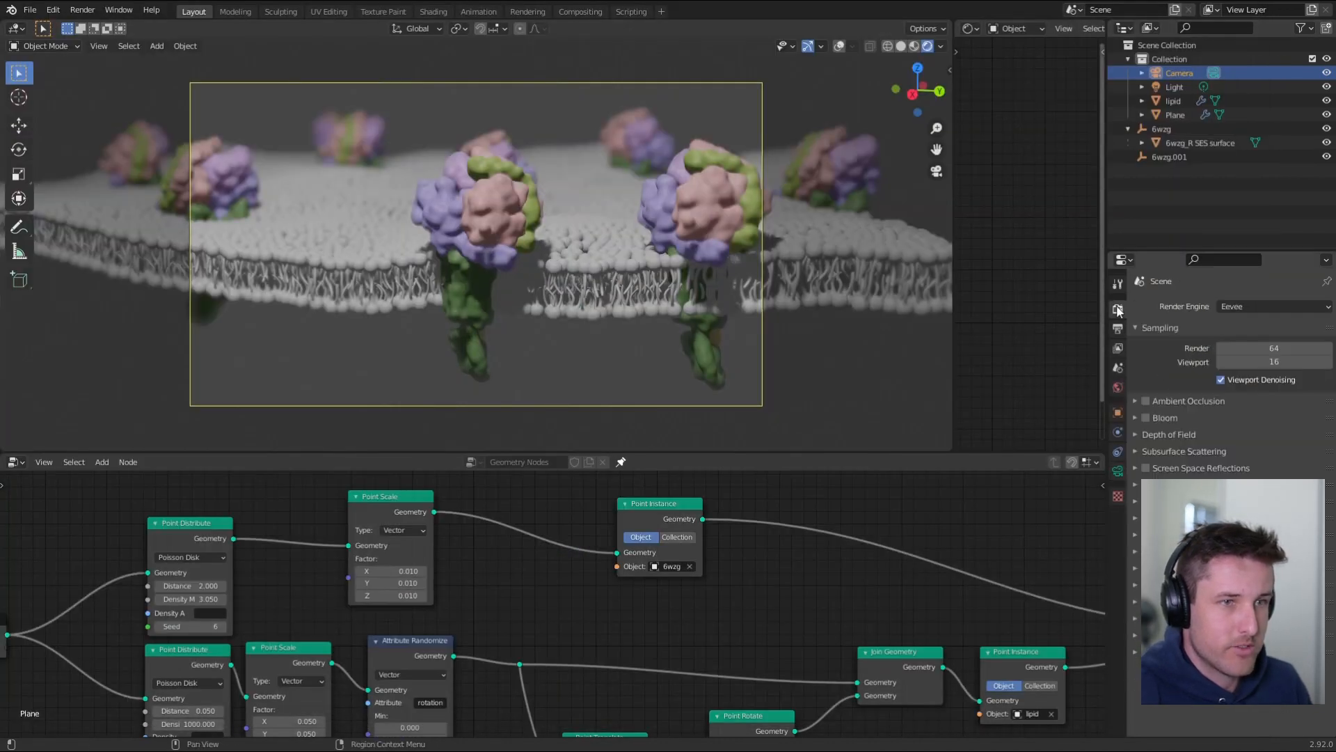
{"action": "left_click", "coordinate": [1258, 306]}
{"action": "left_click", "coordinate": [1256, 354]}
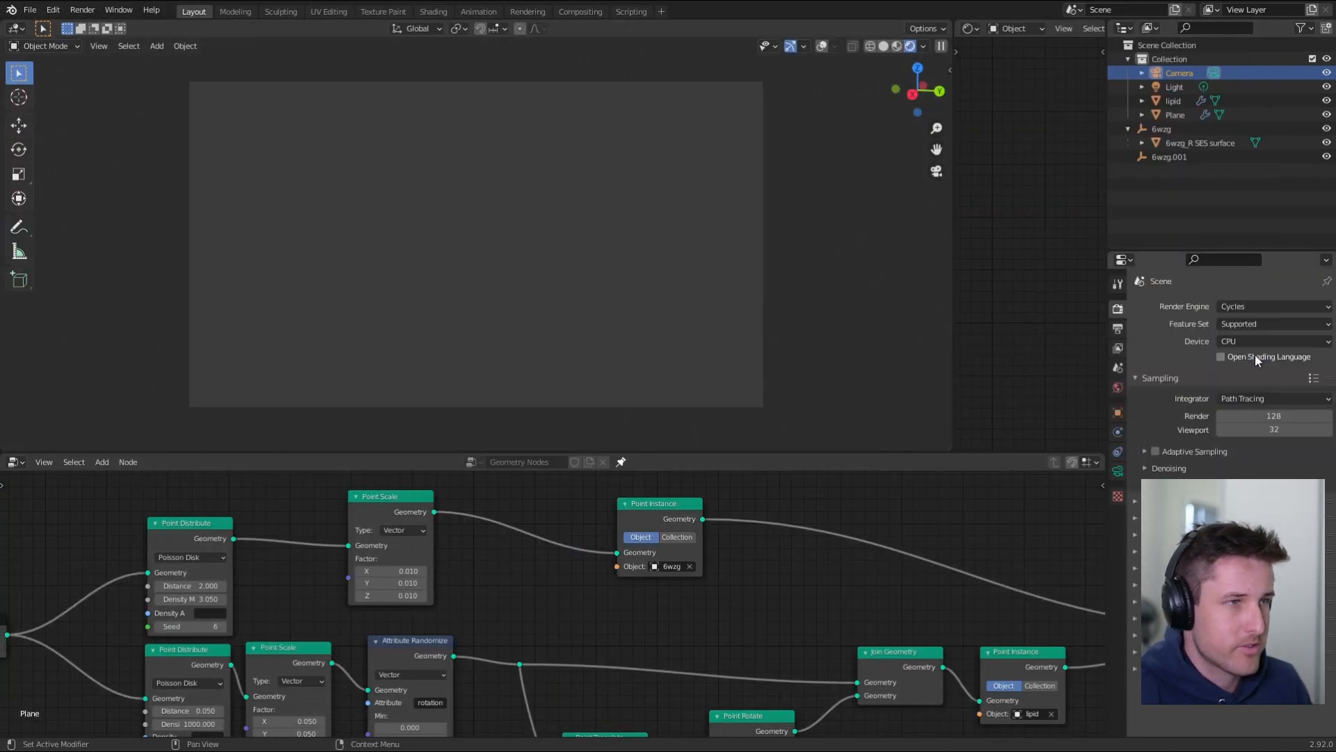
{"action": "left_click", "coordinate": [1257, 340]}
{"action": "left_click", "coordinate": [1252, 373]}
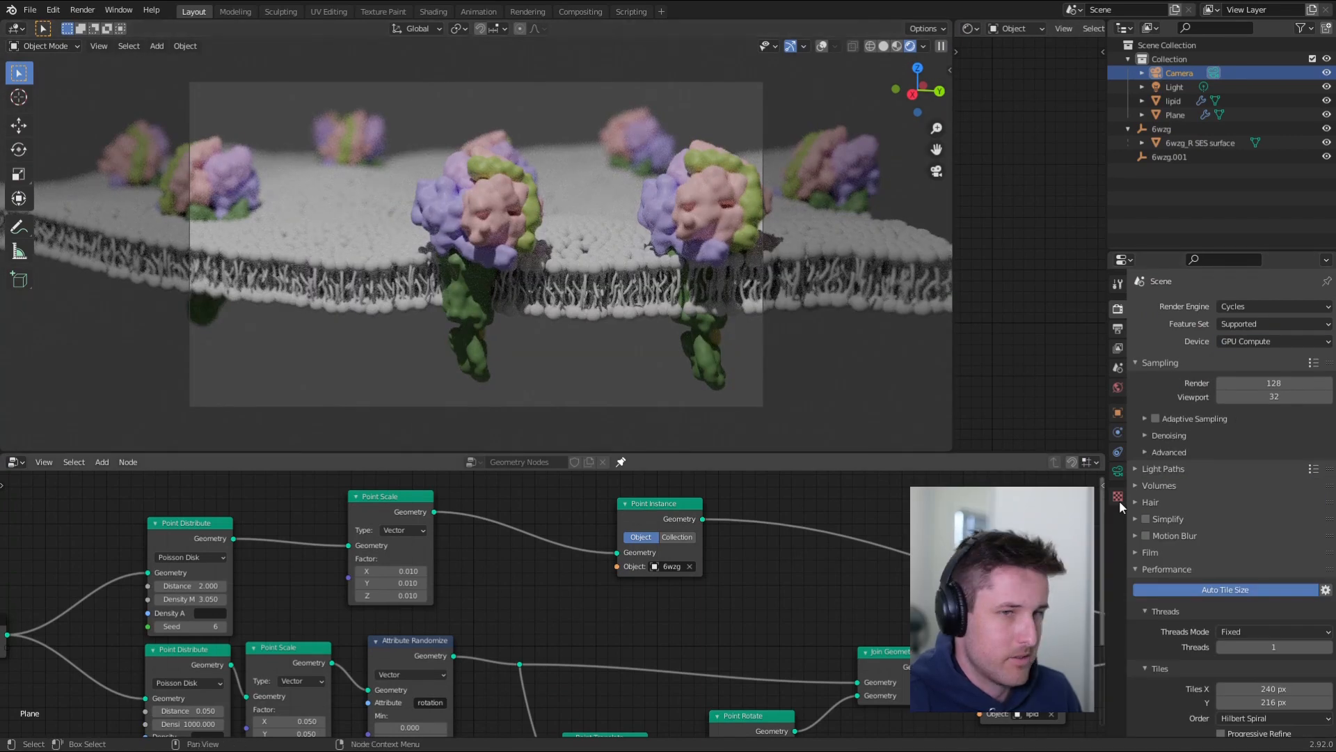
- Review the Cycles render devices in the system preferences
{"action": "left_click", "coordinate": [31, 9]}
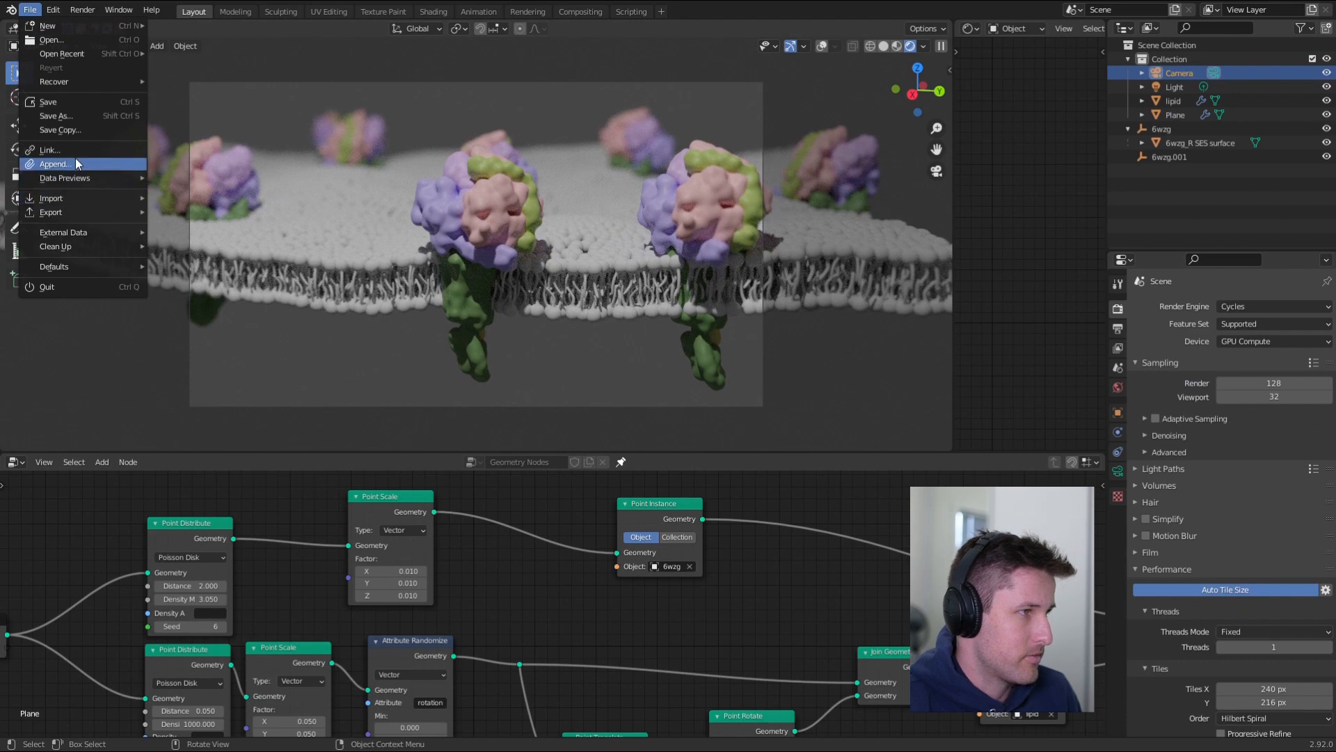
{"action": "mouse_move", "coordinate": [56, 12]}
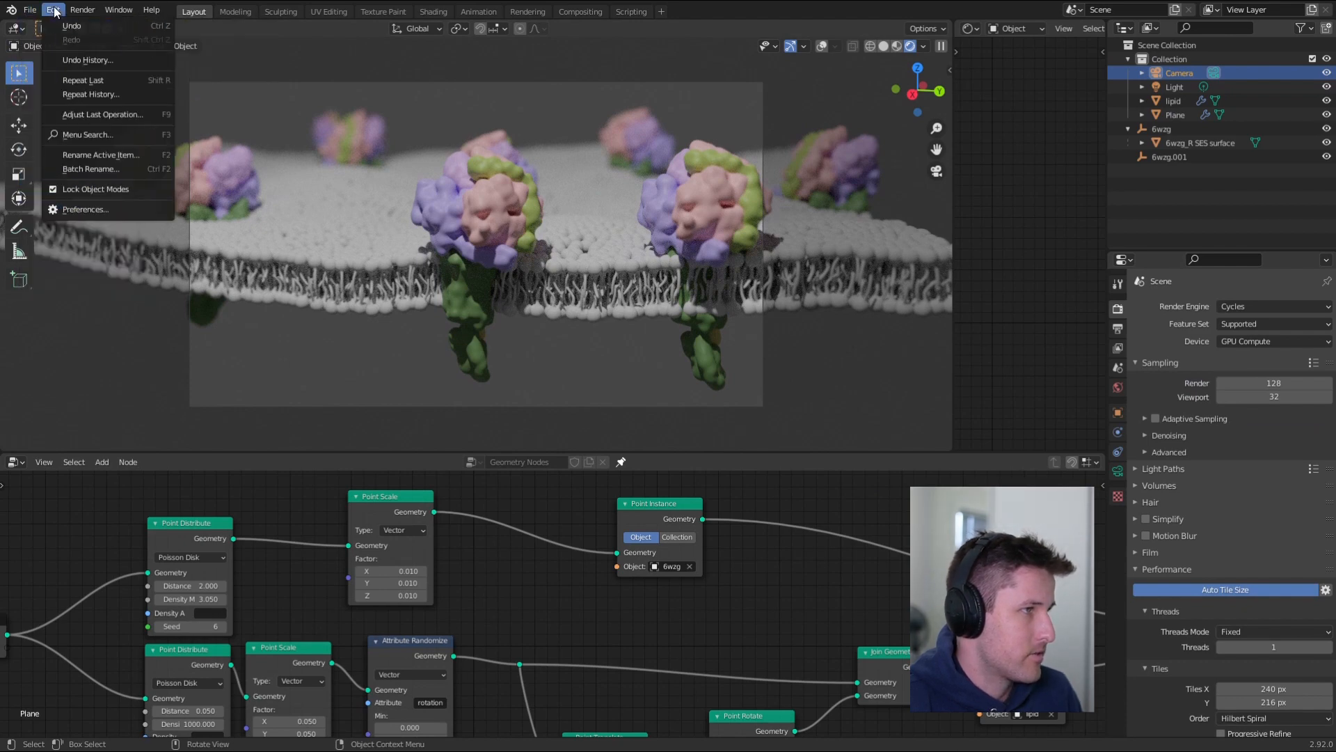
{"action": "left_click", "coordinate": [102, 209]}
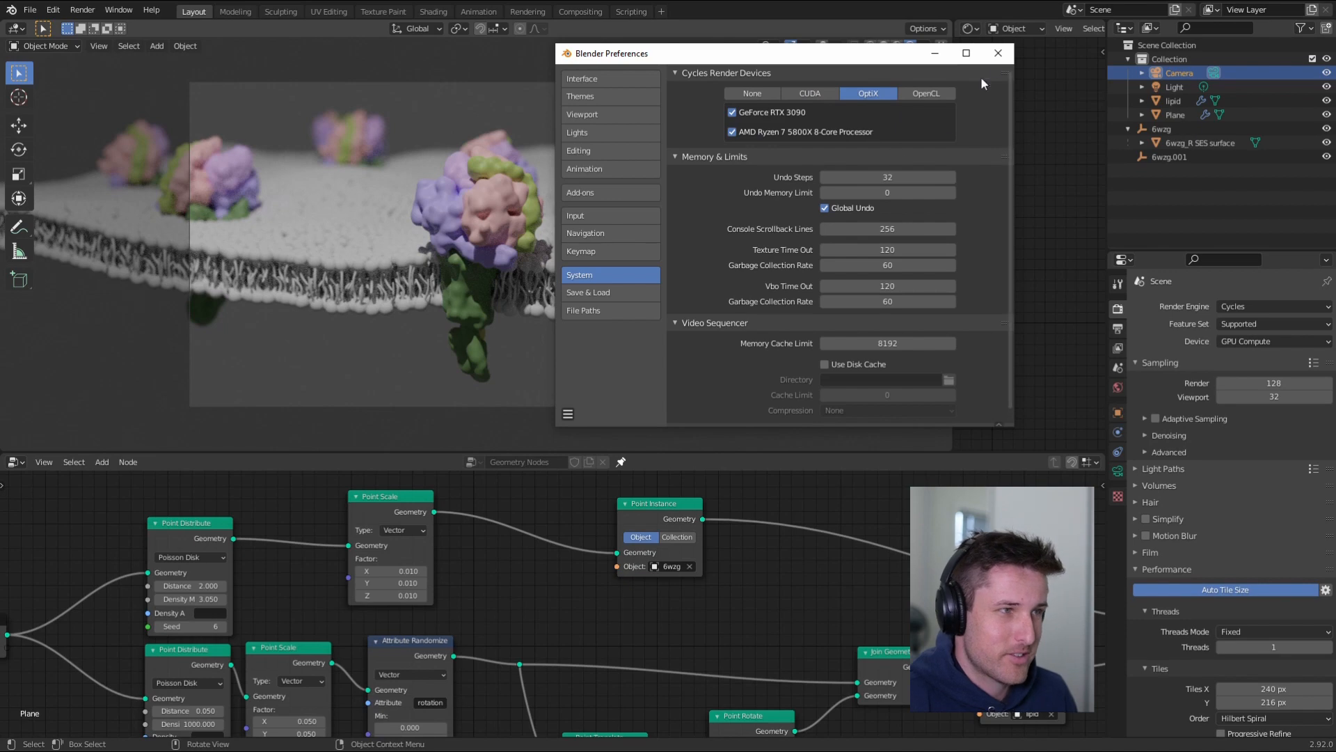
- Render the camera view with Cycles and inspect the resulting image
{"action": "key", "text": "F12"}
{"action": "left_click_drag", "start_coordinate": [1001, 44], "coordinate": [1002, 0]}
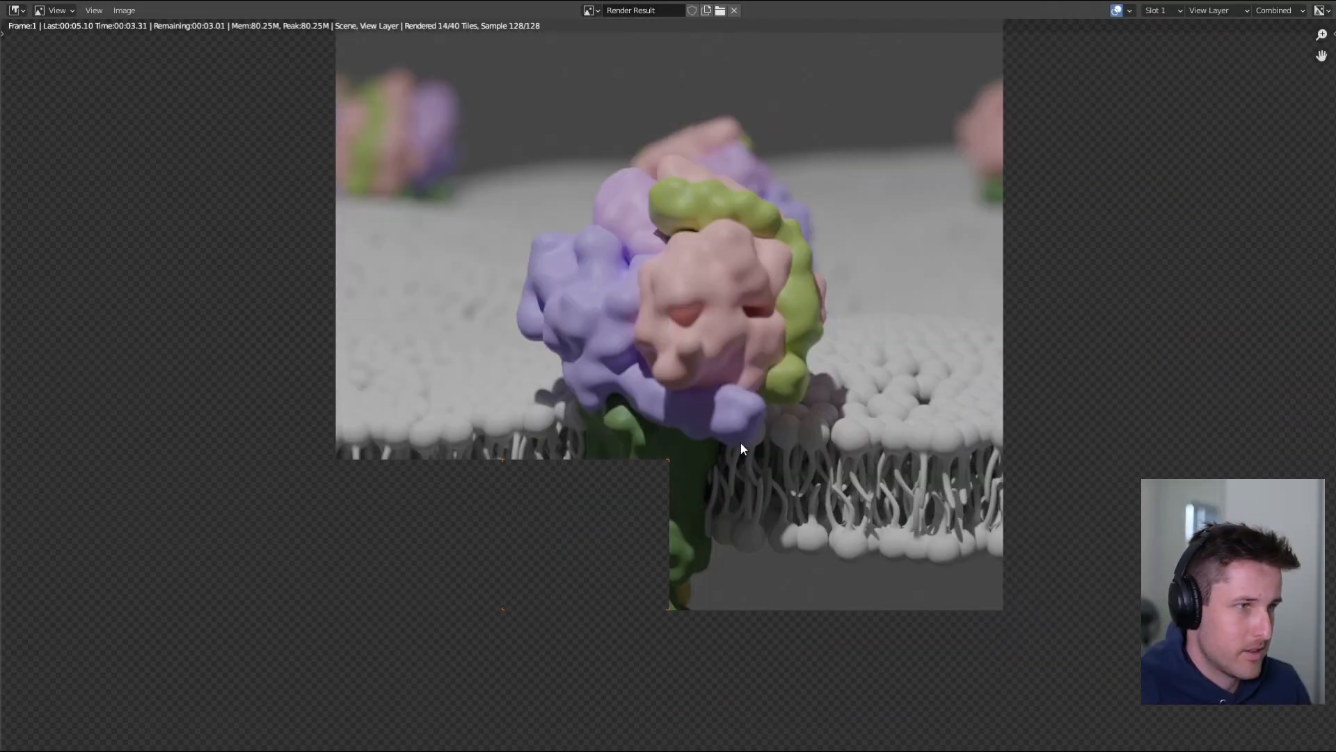
{"action": "scroll", "coordinate": [739, 446], "scroll_direction": "down", "scroll_amount": 1}
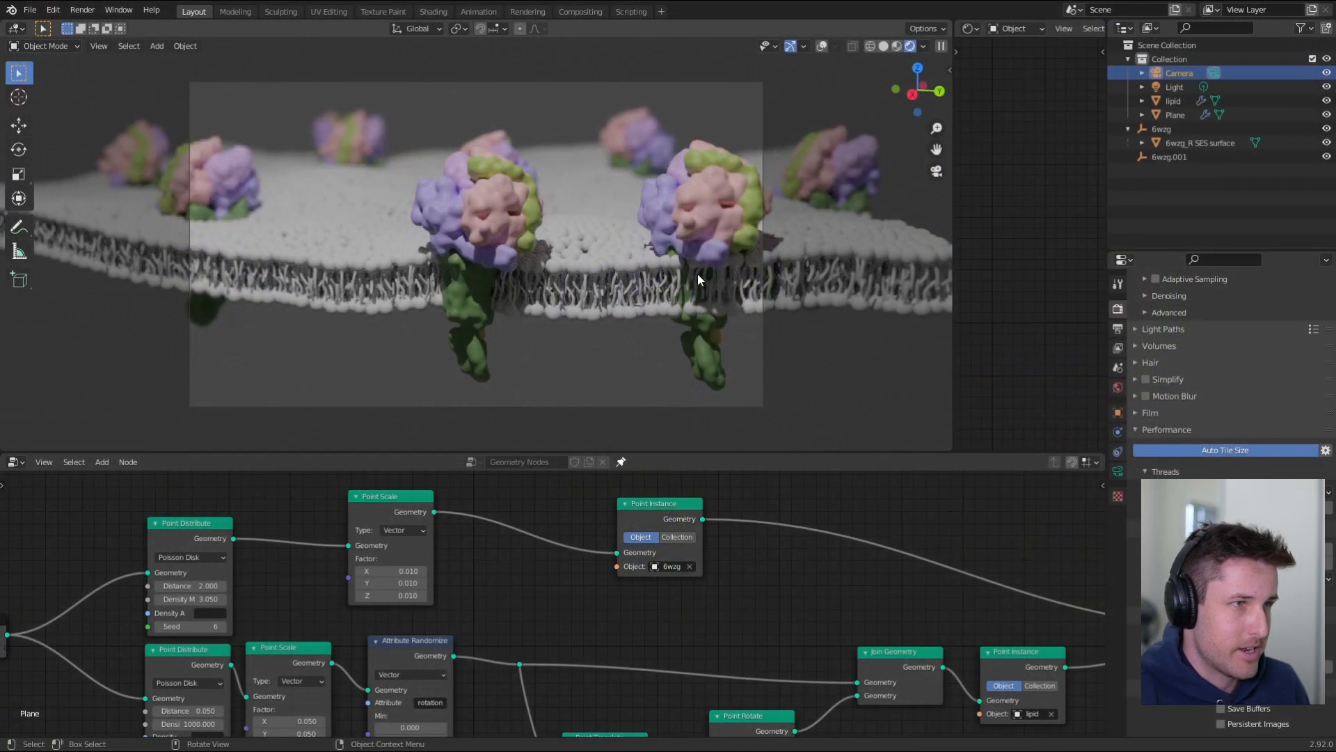
- Select the original lipid in solid shading and give it a new material with a pale yellow base color
{"action": "mouse_move", "coordinate": [698, 273]}
{"action": "middle_mouse_down"}
{"action": "mouse_move", "coordinate": [435, 256]}
{"action": "mouse_move", "coordinate": [762, 265]}
{"action": "middle_mouse_up"}
{"action": "key", "text": "z"}
{"action": "left_click", "coordinate": [693, 264]}
{"action": "left_click", "coordinate": [337, 169]}
{"action": "key", "text": "shift+alt+z"}
{"action": "mouse_move", "coordinate": [395, 200]}
{"action": "middle_mouse_down"}
{"action": "mouse_move", "coordinate": [370, 224]}
{"action": "mouse_move", "coordinate": [676, 224]}
{"action": "middle_mouse_up"}
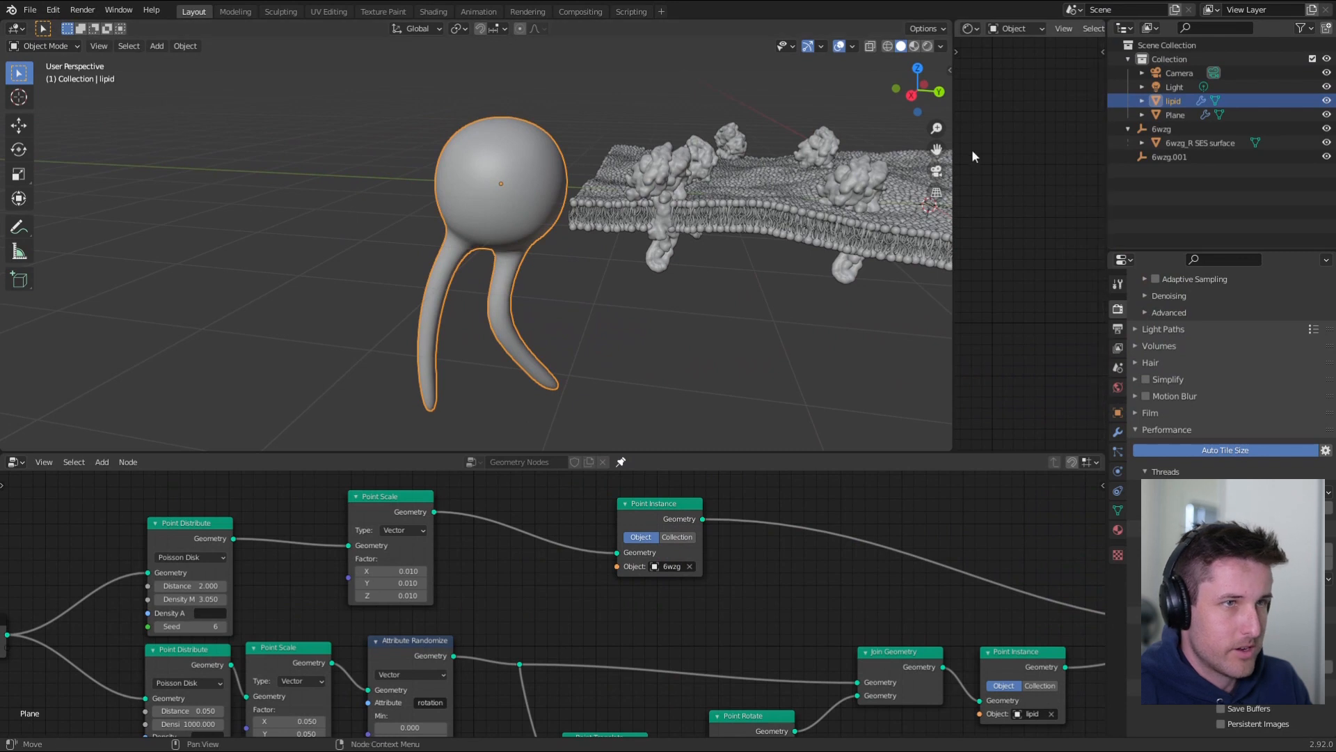
{"action": "left_click_drag", "start_coordinate": [957, 54], "coordinate": [665, 77]}
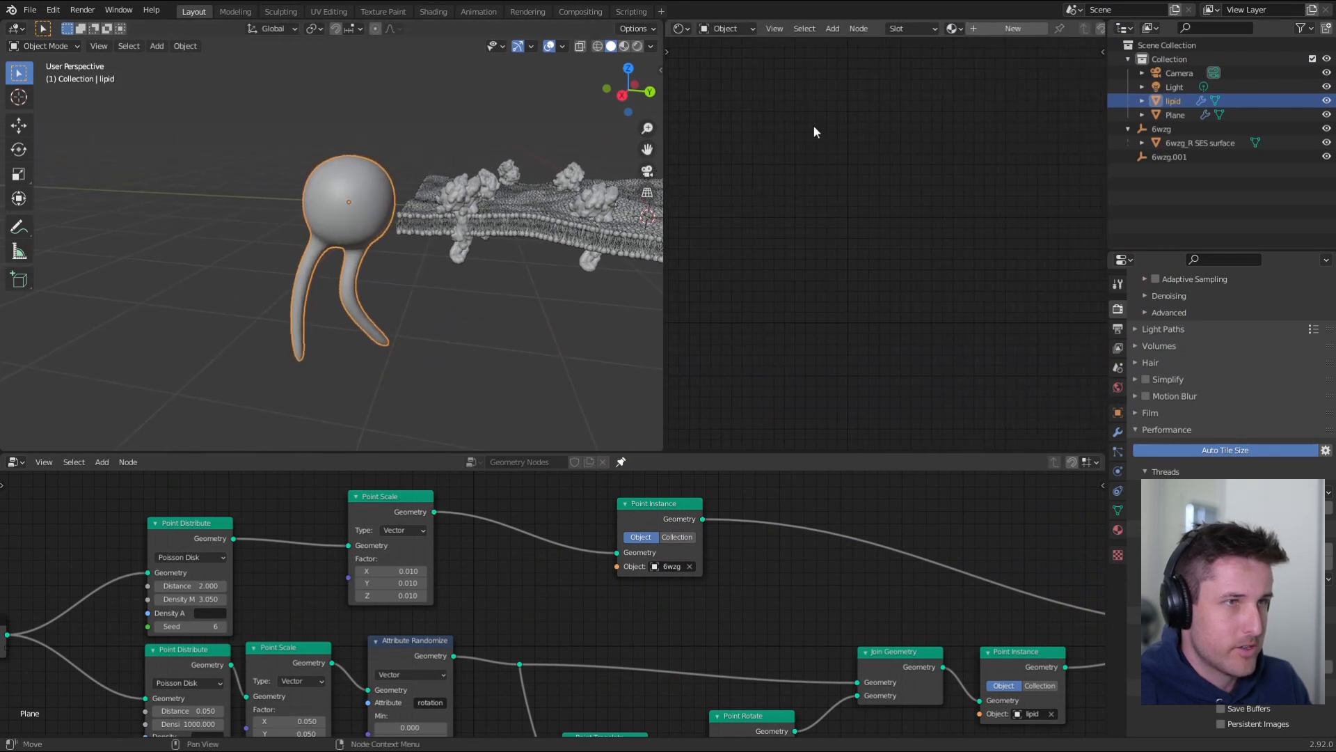
{"action": "left_click", "coordinate": [1012, 28]}
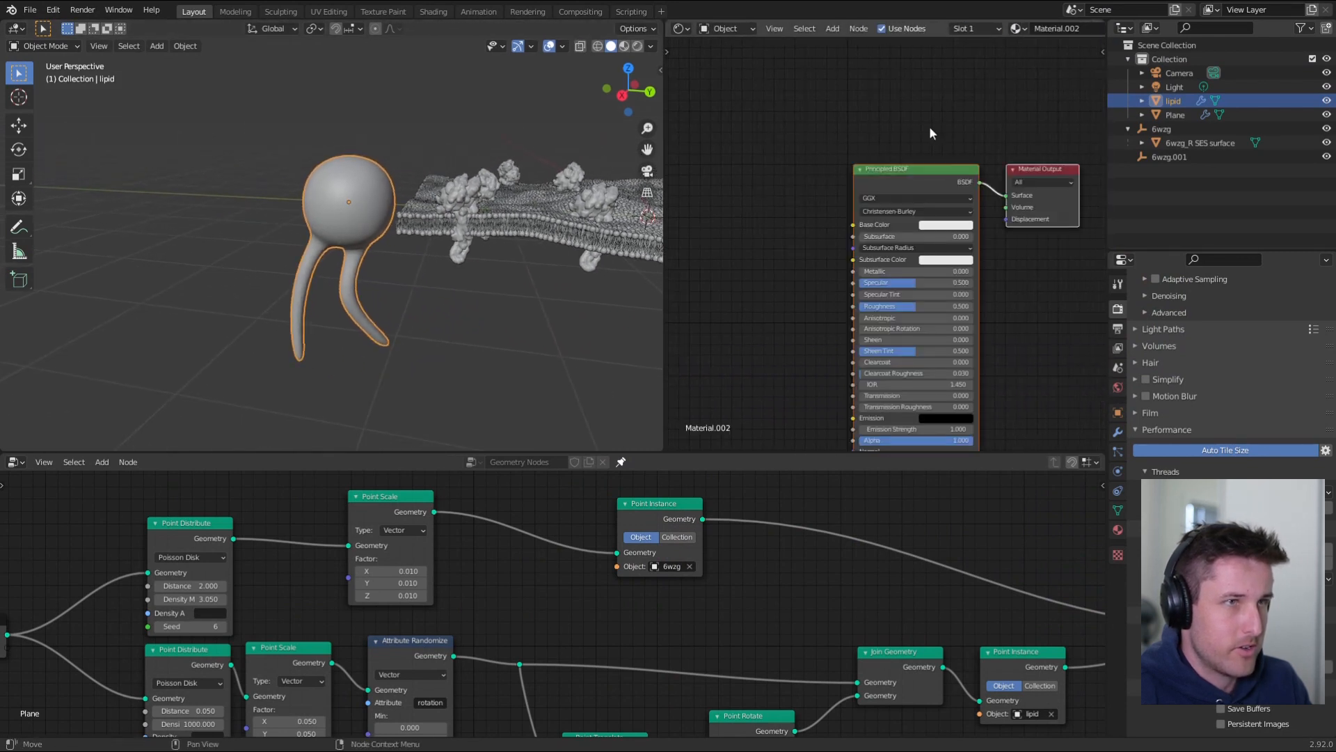
{"action": "left_click", "coordinate": [945, 224]}
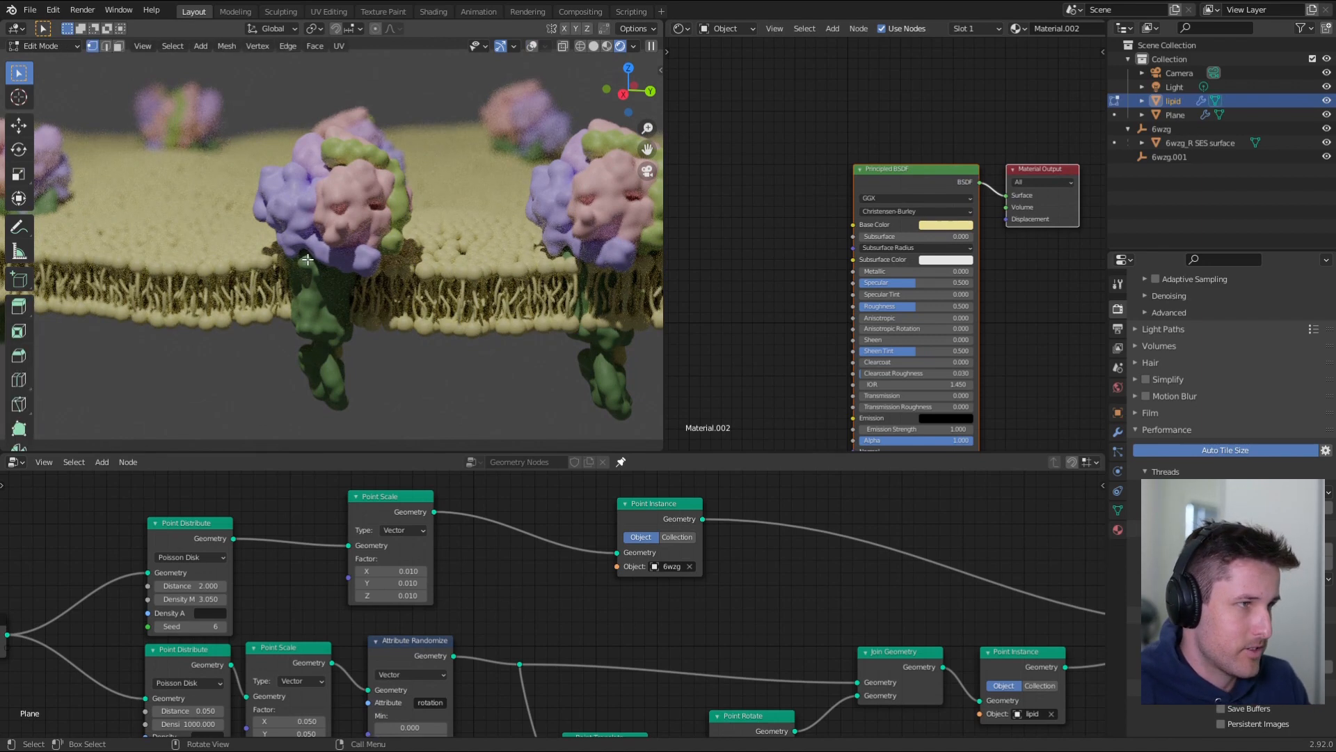
- Return the viewport to solid shading with overlays shown and enter Edit Mode on the original lipid
{"action": "key", "text": "z"}
{"action": "left_click", "coordinate": [375, 292]}
{"action": "mouse_move", "coordinate": [374, 292]}
{"action": "middle_mouse_down"}
{"action": "mouse_move", "coordinate": [521, 282]}
{"action": "mouse_move", "coordinate": [382, 302]}
{"action": "mouse_move", "coordinate": [557, 230]}
{"action": "middle_mouse_up"}
{"action": "middle_click_drag", "start_coordinate": [307, 278], "coordinate": [628, 227], "text": "shift"}
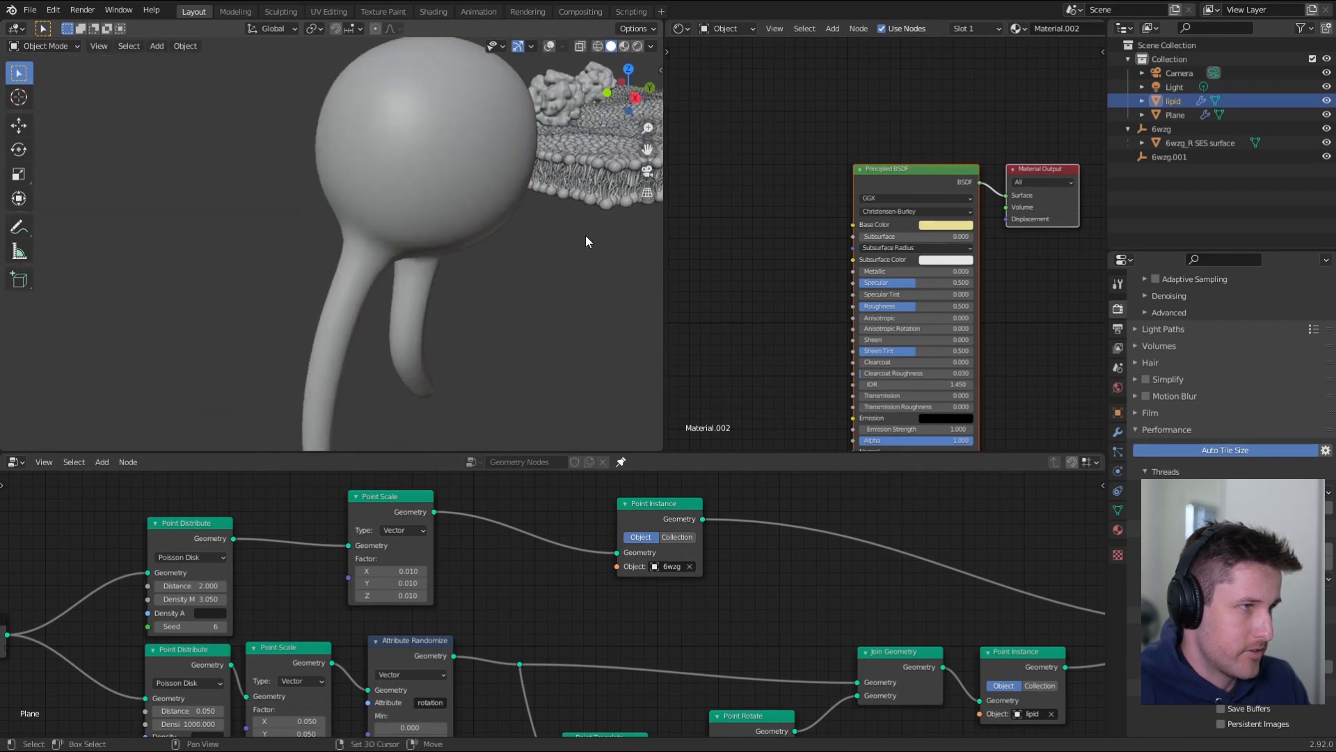
{"action": "key", "text": "alt+shift+z"}
{"action": "scroll", "coordinate": [445, 230], "scroll_direction": "down", "scroll_amount": 4}
{"action": "key", "text": "Tab"}
{"action": "middle_click_drag", "start_coordinate": [416, 240], "coordinate": [369, 198]}
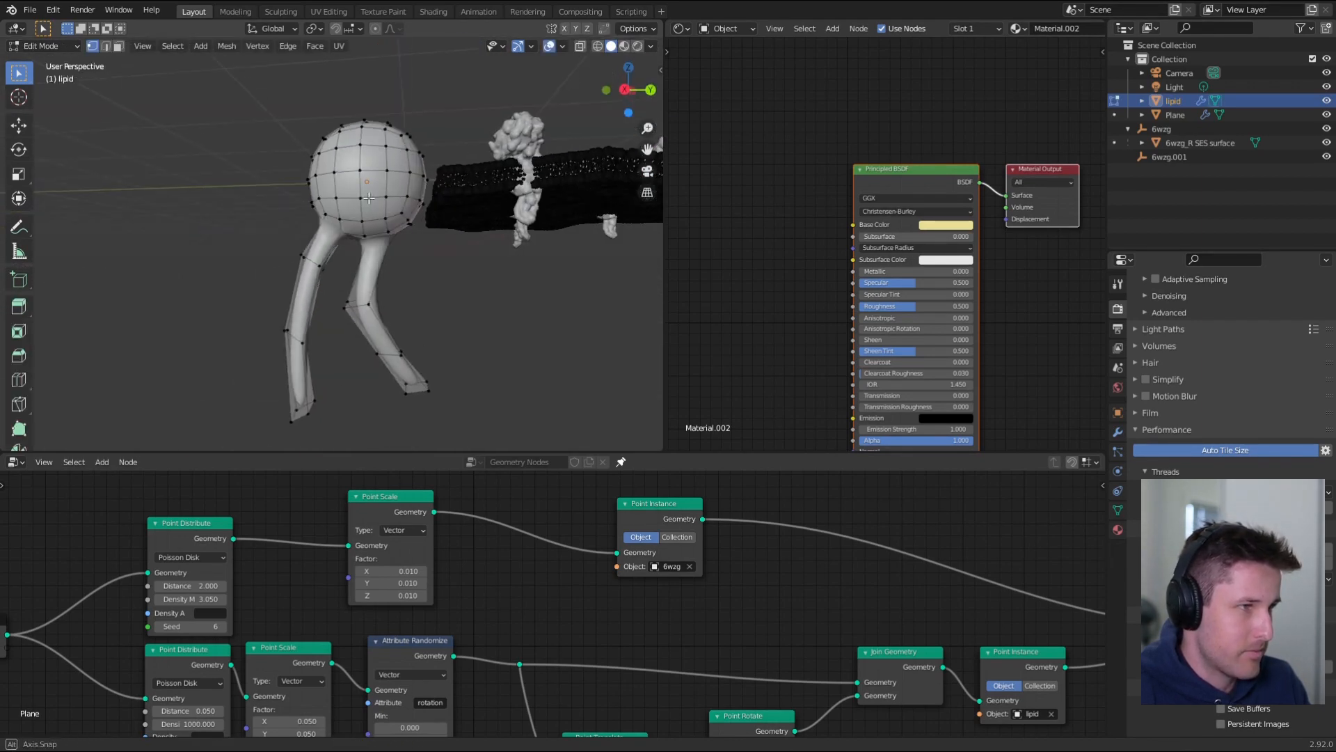
- Box-select the faces of both lipid tails below the head in face selection mode
{"action": "left_click_drag", "start_coordinate": [217, 246], "coordinate": [351, 423]}
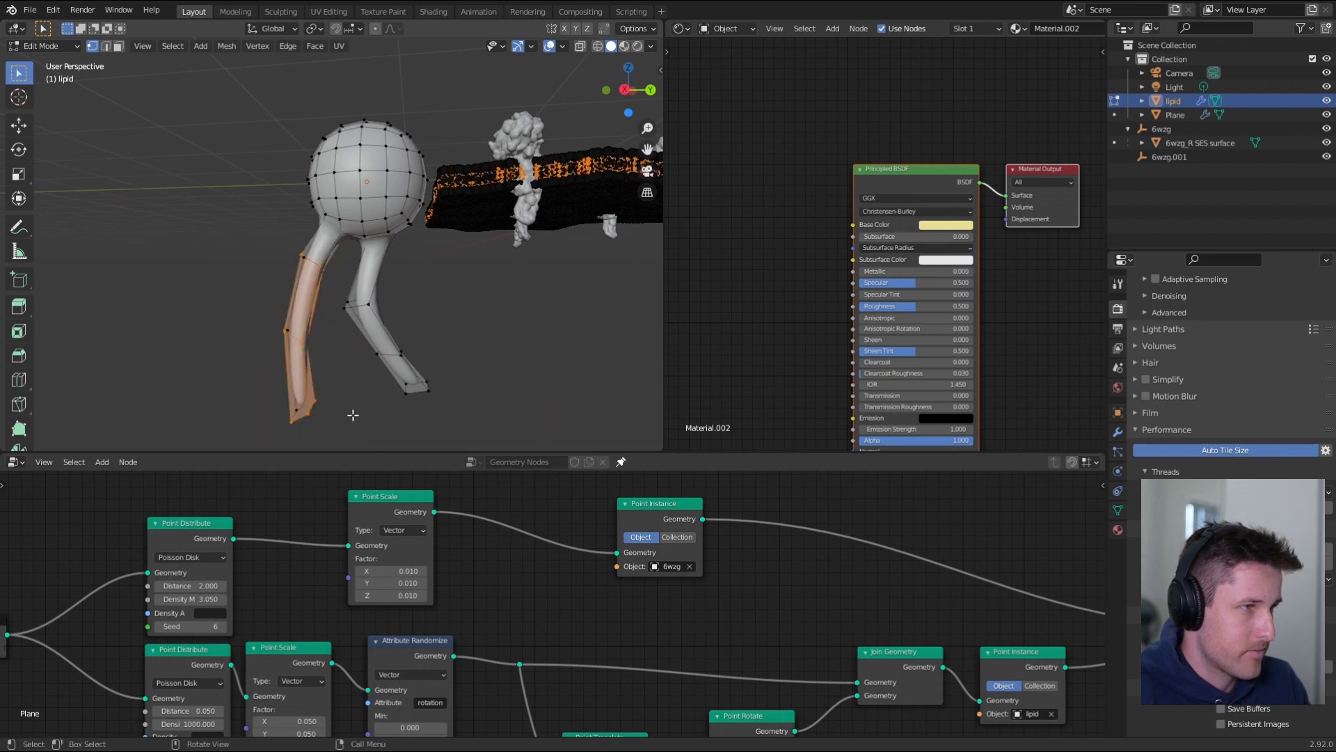
{"action": "left_click_drag", "start_coordinate": [335, 281], "coordinate": [472, 420]}
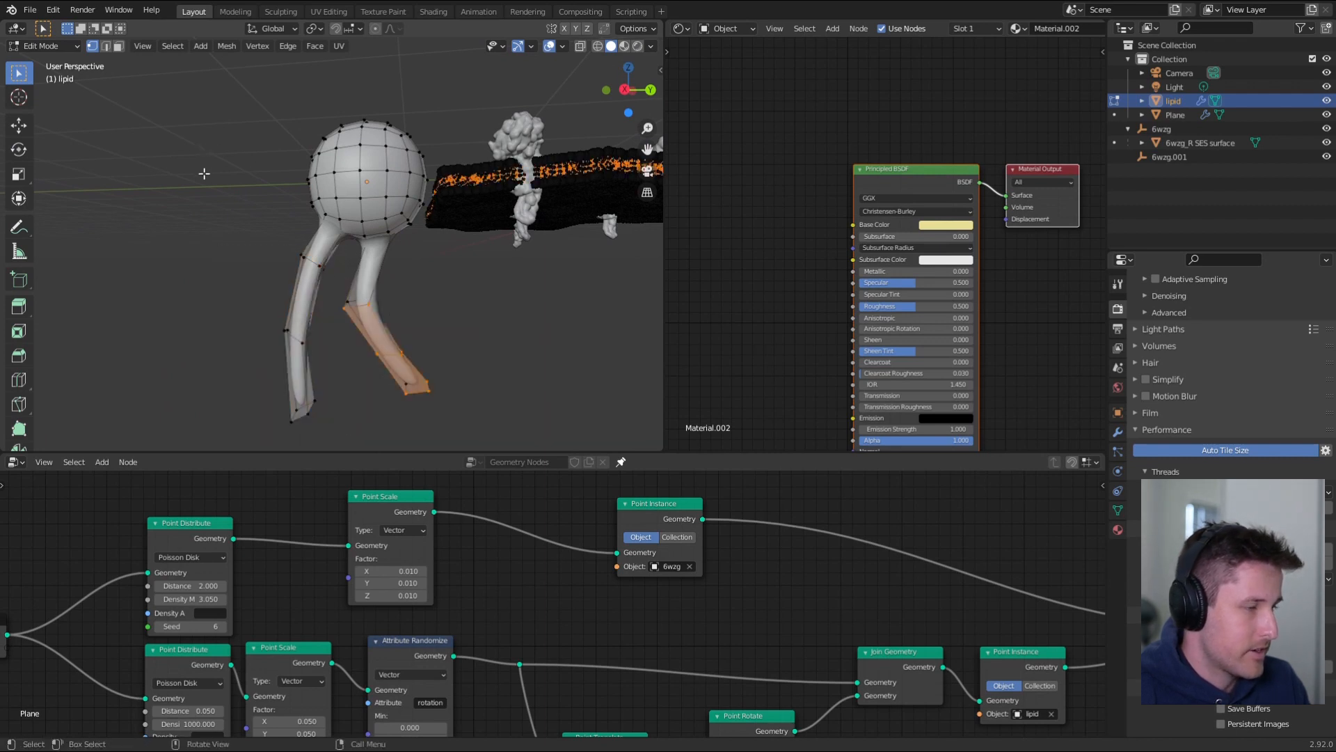
{"action": "key", "text": "3"}
{"action": "middle_click_drag", "start_coordinate": [218, 194], "coordinate": [280, 256]}
{"action": "left_click_drag", "start_coordinate": [275, 244], "coordinate": [364, 414]}
{"action": "left_click_drag", "start_coordinate": [339, 272], "coordinate": [478, 432], "text": "shift"}
{"action": "middle_click_drag", "start_coordinate": [477, 432], "coordinate": [259, 330]}
{"action": "left_click_drag", "start_coordinate": [256, 277], "coordinate": [465, 419], "text": "shift"}
{"action": "left_click_drag", "start_coordinate": [319, 255], "coordinate": [432, 312], "text": "shift"}
{"action": "scroll", "coordinate": [325, 284], "scroll_direction": "up", "scroll_amount": 5}
{"action": "middle_click_drag", "start_coordinate": [358, 278], "coordinate": [313, 290]}
{"action": "scroll", "coordinate": [313, 290], "scroll_direction": "down", "scroll_amount": 3}
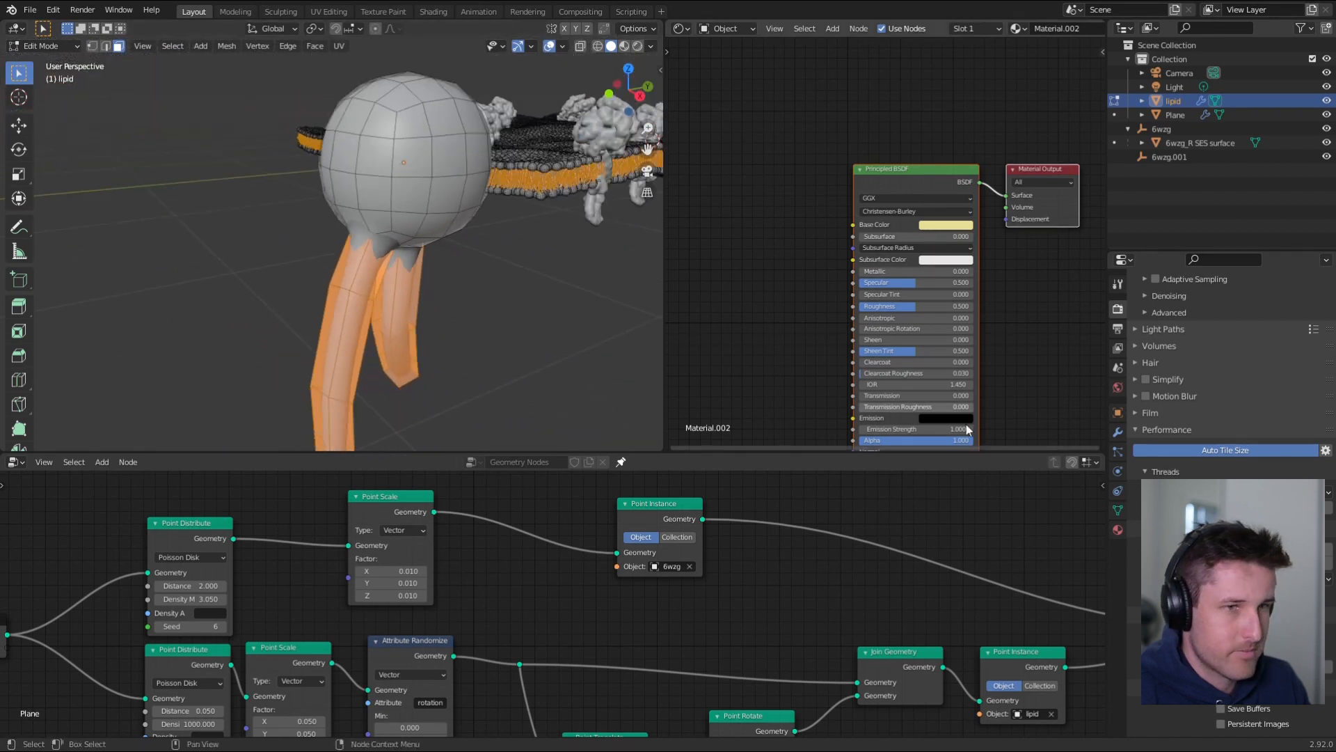
- Add a second, empty material slot to the lipid
{"action": "left_click", "coordinate": [1118, 529]}
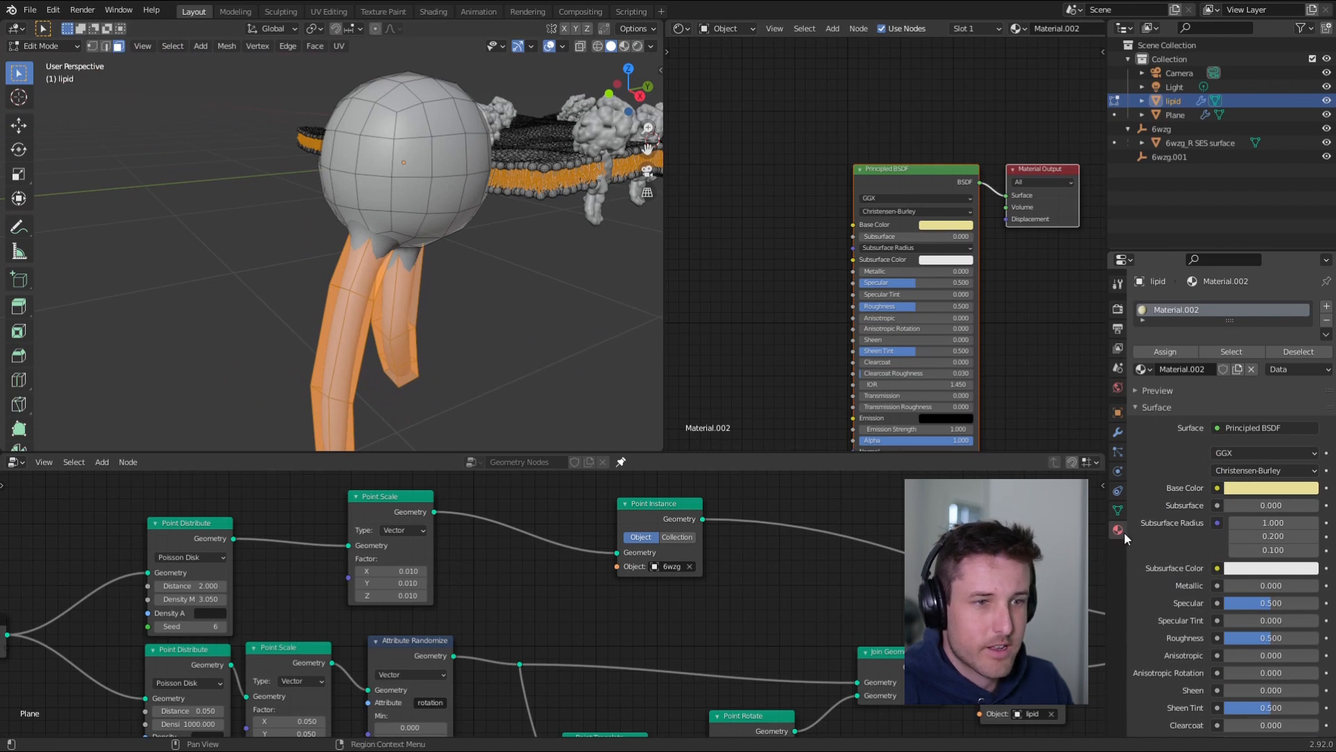
{"action": "left_click", "coordinate": [1118, 510]}
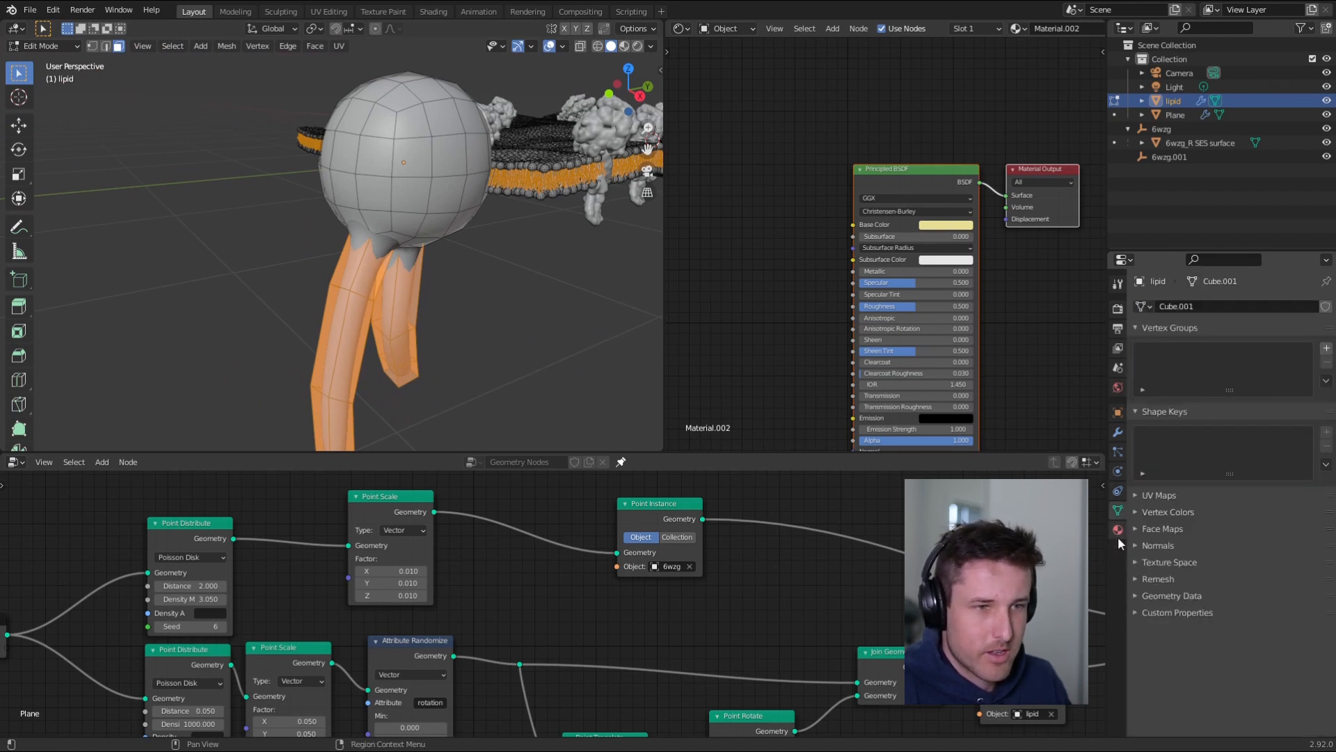
{"action": "left_click", "coordinate": [1118, 531]}
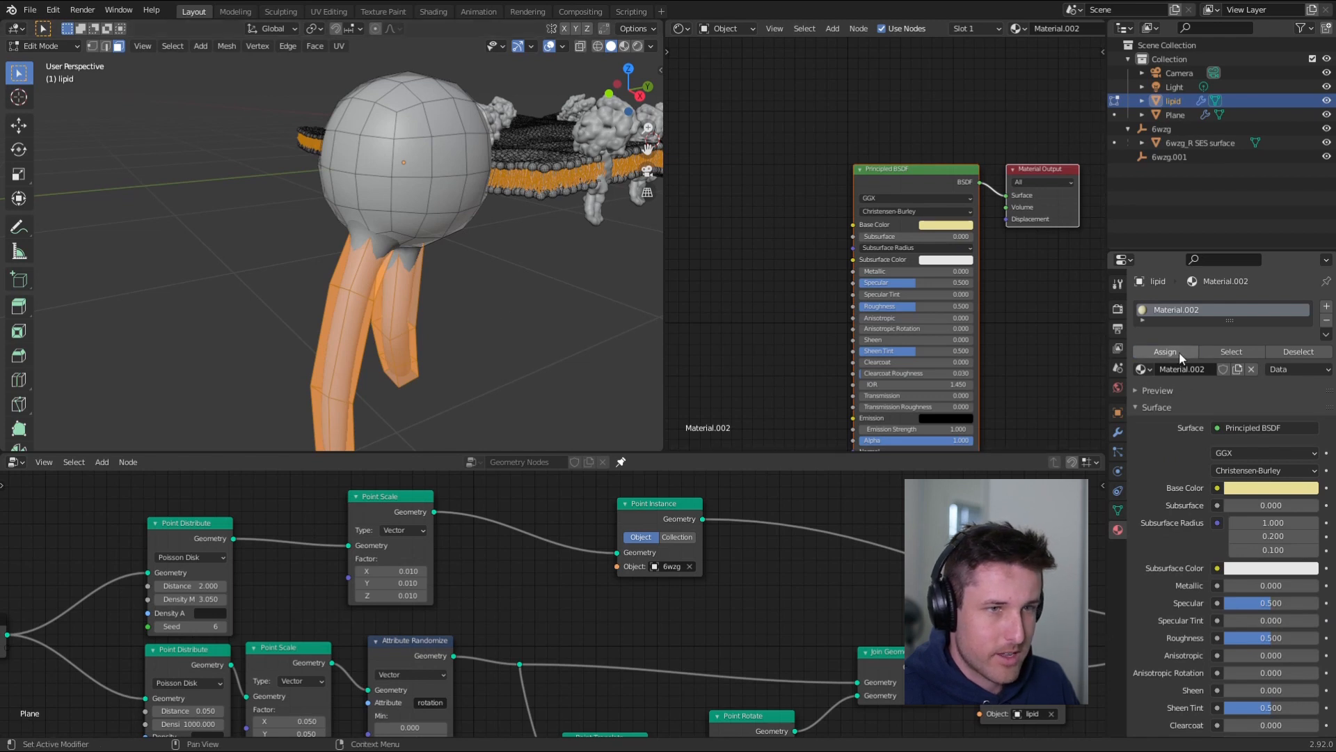
{"action": "left_click", "coordinate": [1326, 306]}
- Complete the tail selection by inverting it, deselecting the missed side and end-cap faces of the tails, and inverting it back
{"action": "middle_click_drag", "start_coordinate": [308, 190], "coordinate": [389, 223]}
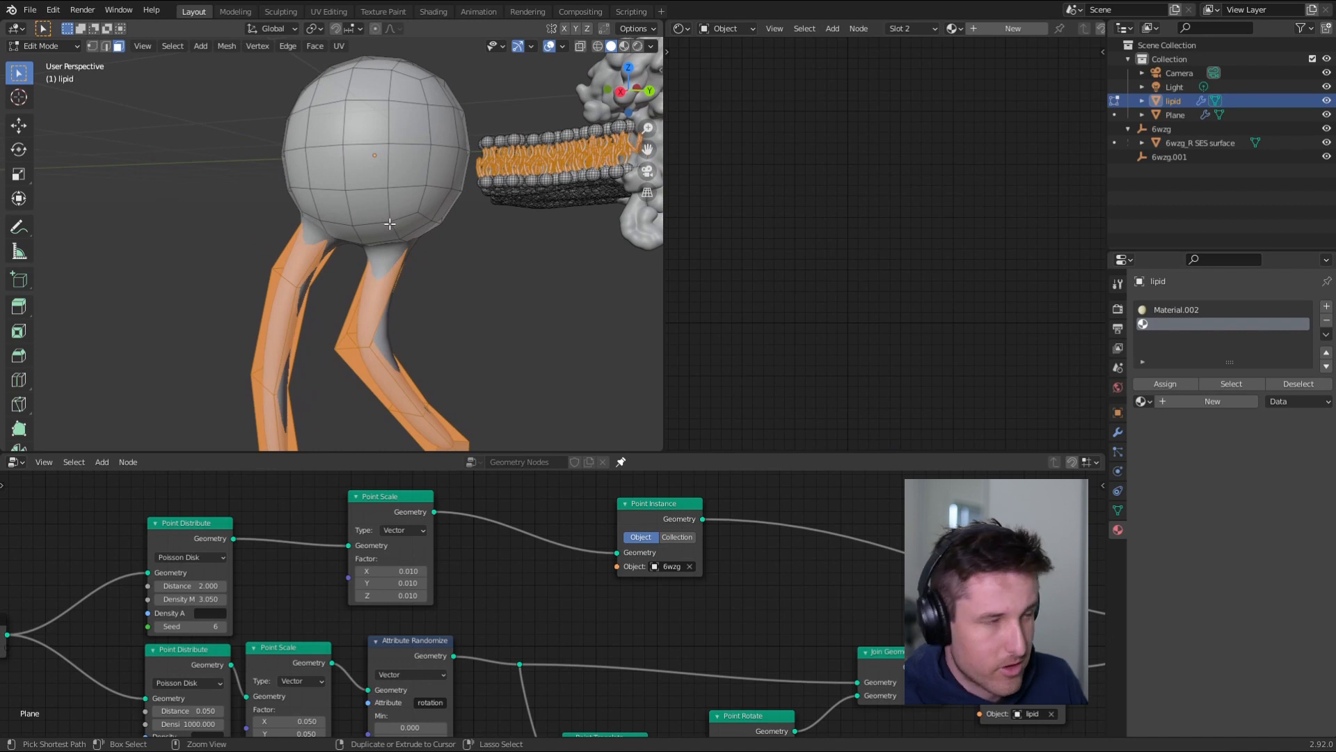
{"action": "key", "text": "ctrl+i"}
{"action": "middle_click_drag", "start_coordinate": [344, 291], "coordinate": [409, 235]}
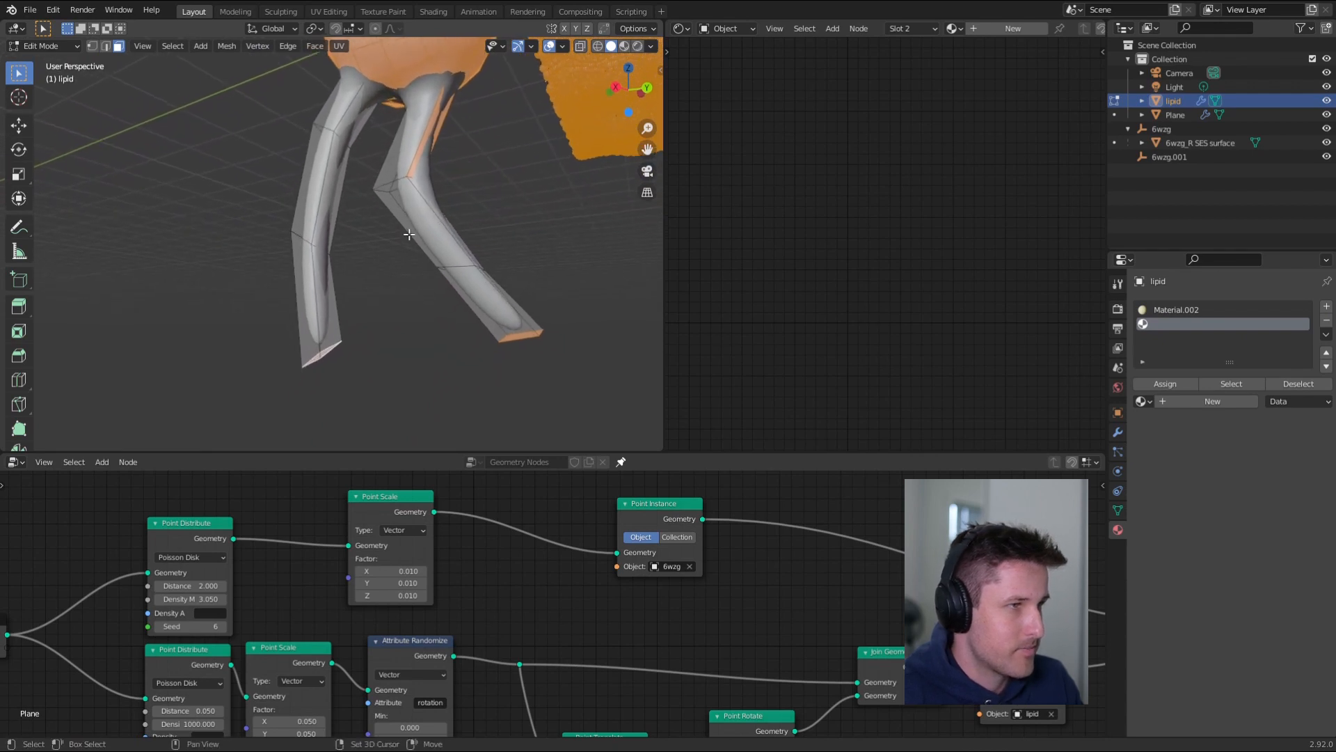
{"action": "left_click", "coordinate": [412, 135], "text": "shift"}
{"action": "left_click", "coordinate": [426, 135], "text": "shift"}
{"action": "left_click", "coordinate": [412, 137], "text": "shift"}
{"action": "left_click", "coordinate": [326, 349], "text": "shift"}
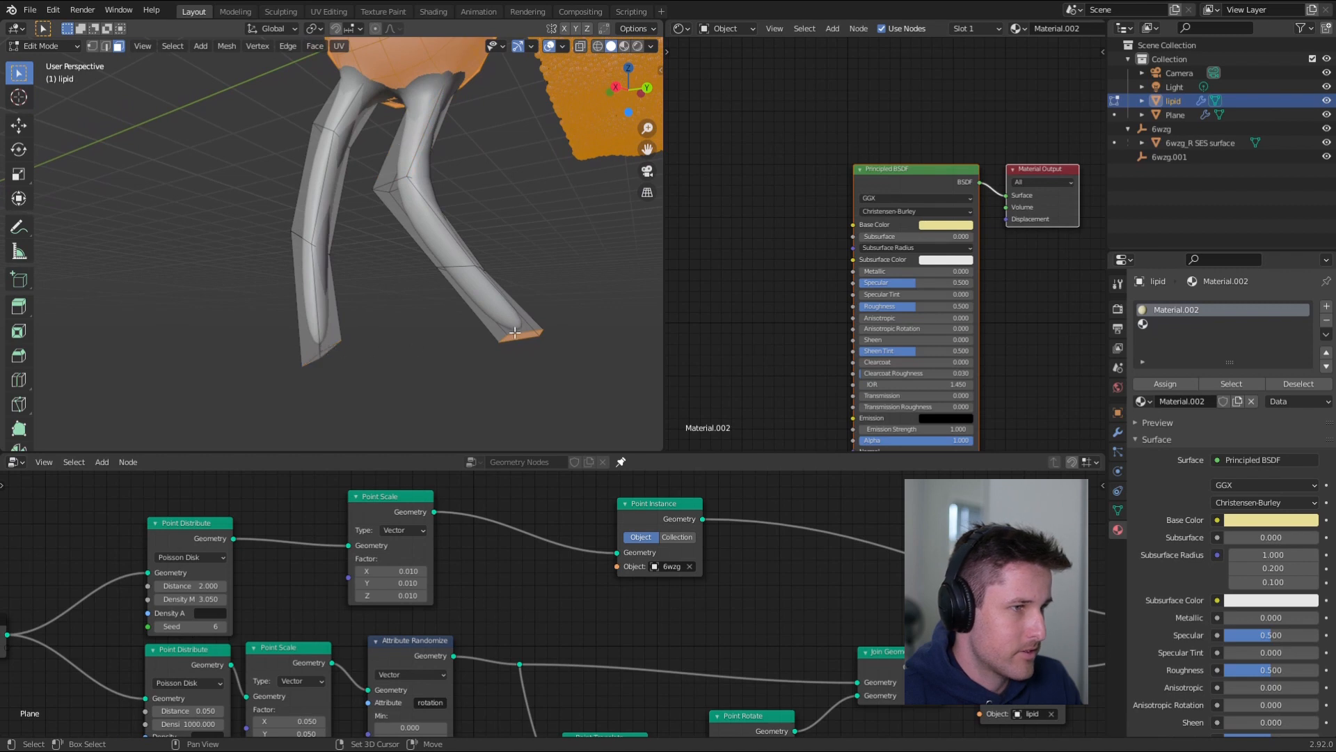
{"action": "left_click", "coordinate": [524, 336], "text": "shift"}
{"action": "left_click", "coordinate": [525, 338], "text": "shift"}
{"action": "left_click", "coordinate": [526, 337], "text": "shift"}
{"action": "left_click", "coordinate": [526, 339], "text": "shift"}
{"action": "middle_click_drag", "start_coordinate": [526, 339], "coordinate": [429, 292]}
{"action": "key", "text": "ctrl+i"}
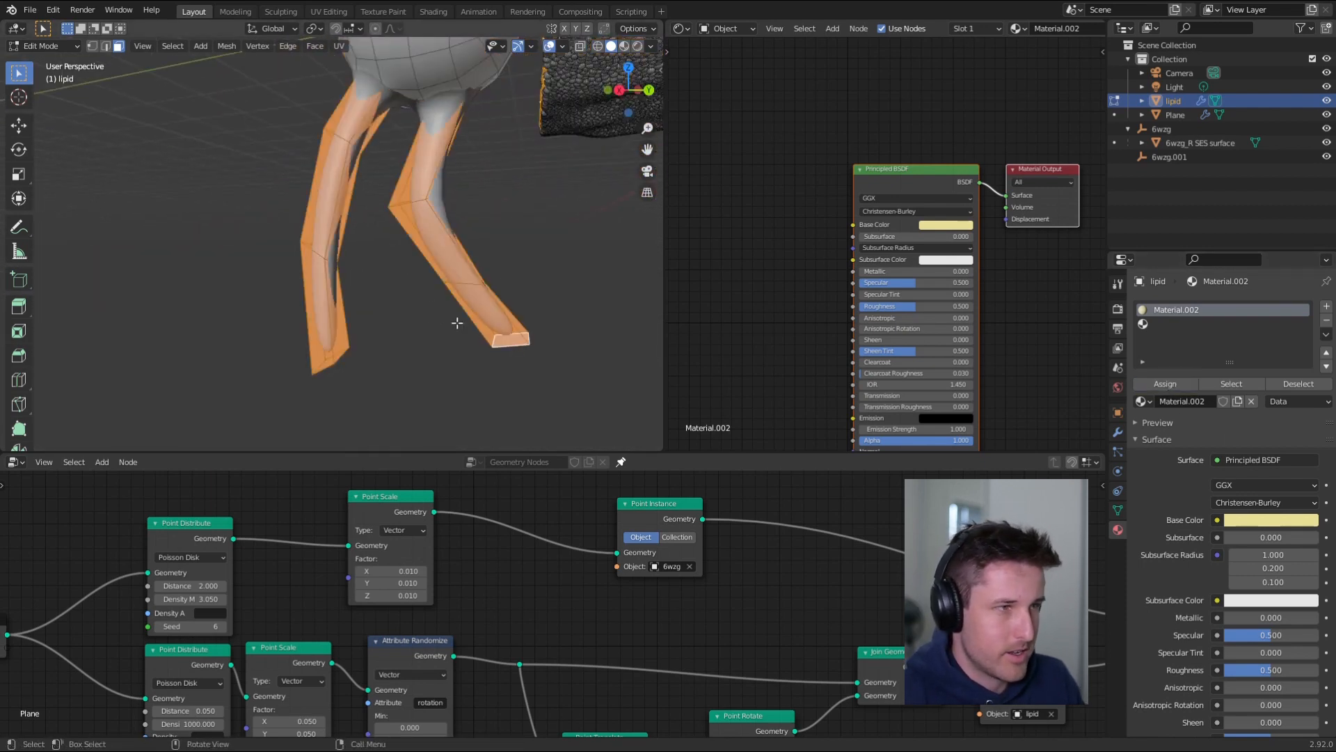
- Invert the selection to the lipid's head and assign it a new light green material in the empty second slot
{"action": "key", "text": "ctrl+i"}
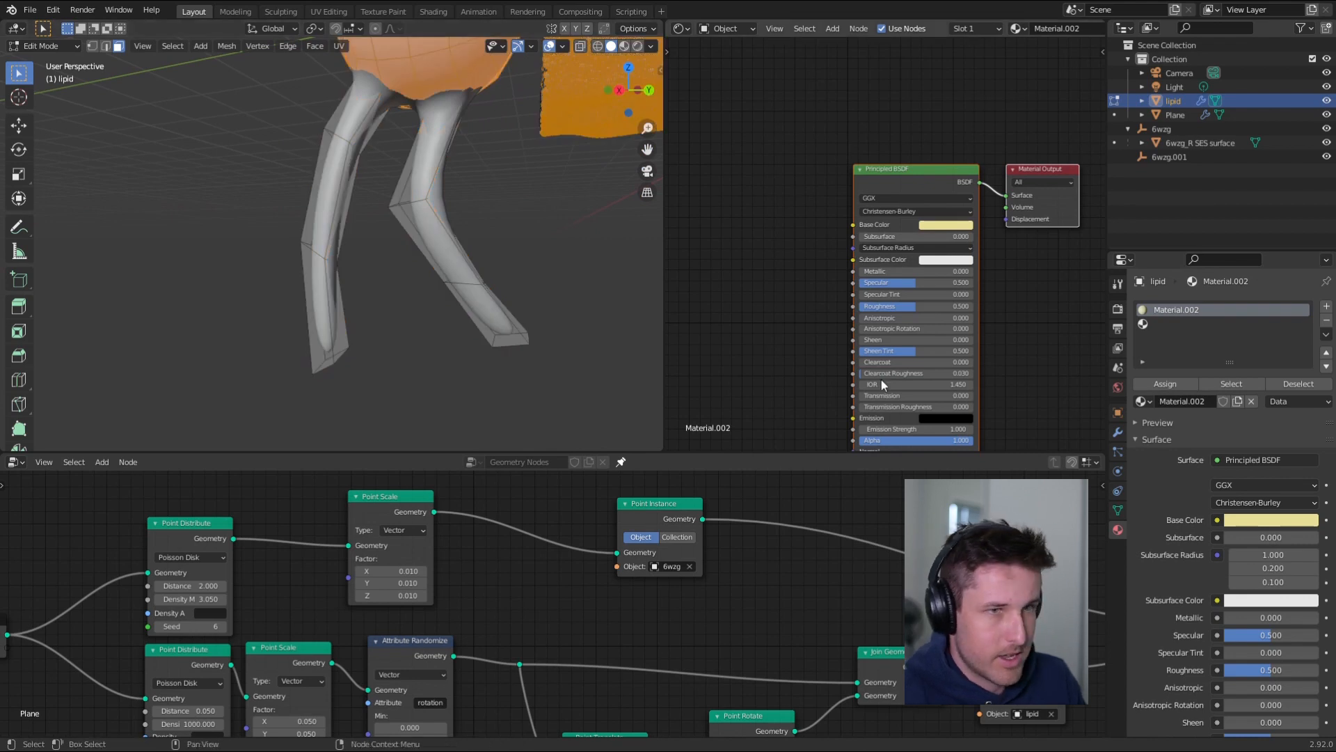
{"action": "left_click", "coordinate": [1201, 323]}
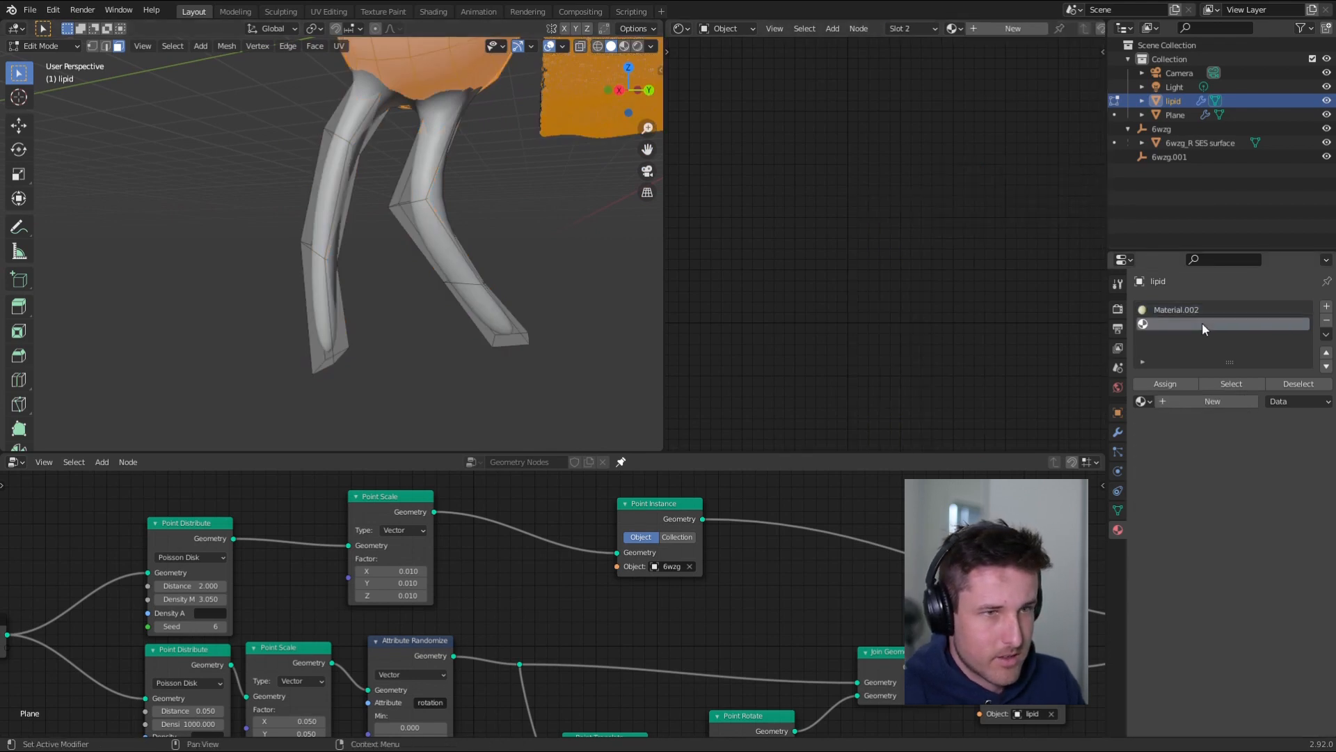
{"action": "left_click", "coordinate": [1221, 400]}
{"action": "left_click", "coordinate": [1180, 383]}
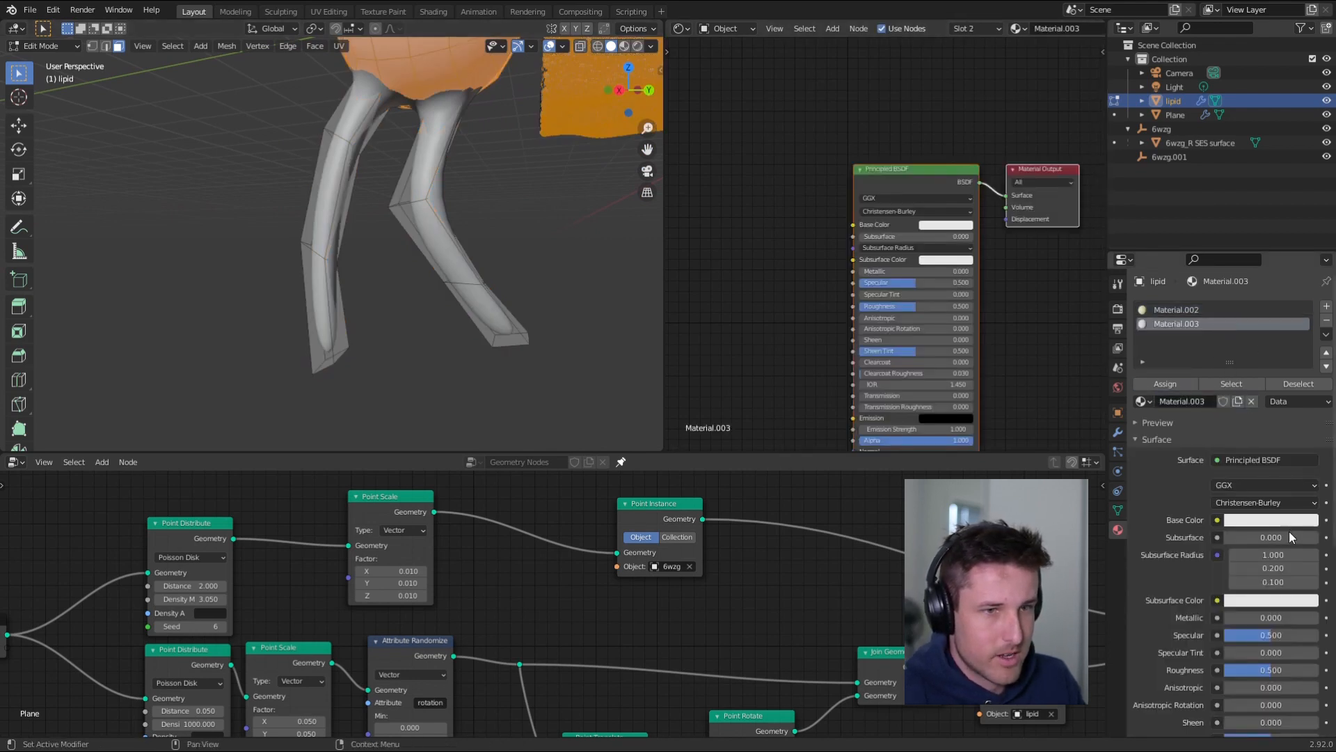
{"action": "left_click", "coordinate": [1288, 520]}
{"action": "left_click", "coordinate": [1234, 359]}
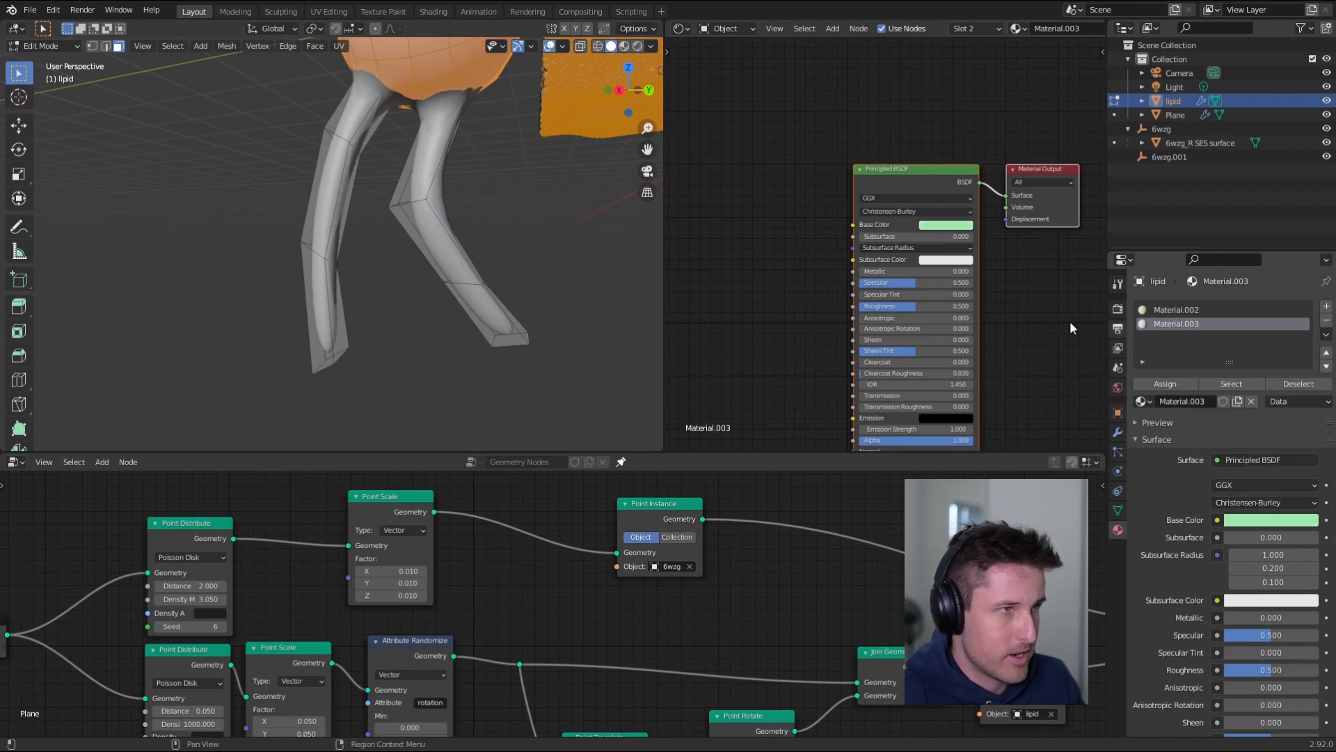
- Return to Object Mode and preview the recolored lipids in rendered shading through the camera
{"action": "middle_click_drag", "start_coordinate": [487, 270], "coordinate": [296, 316], "text": "shift"}
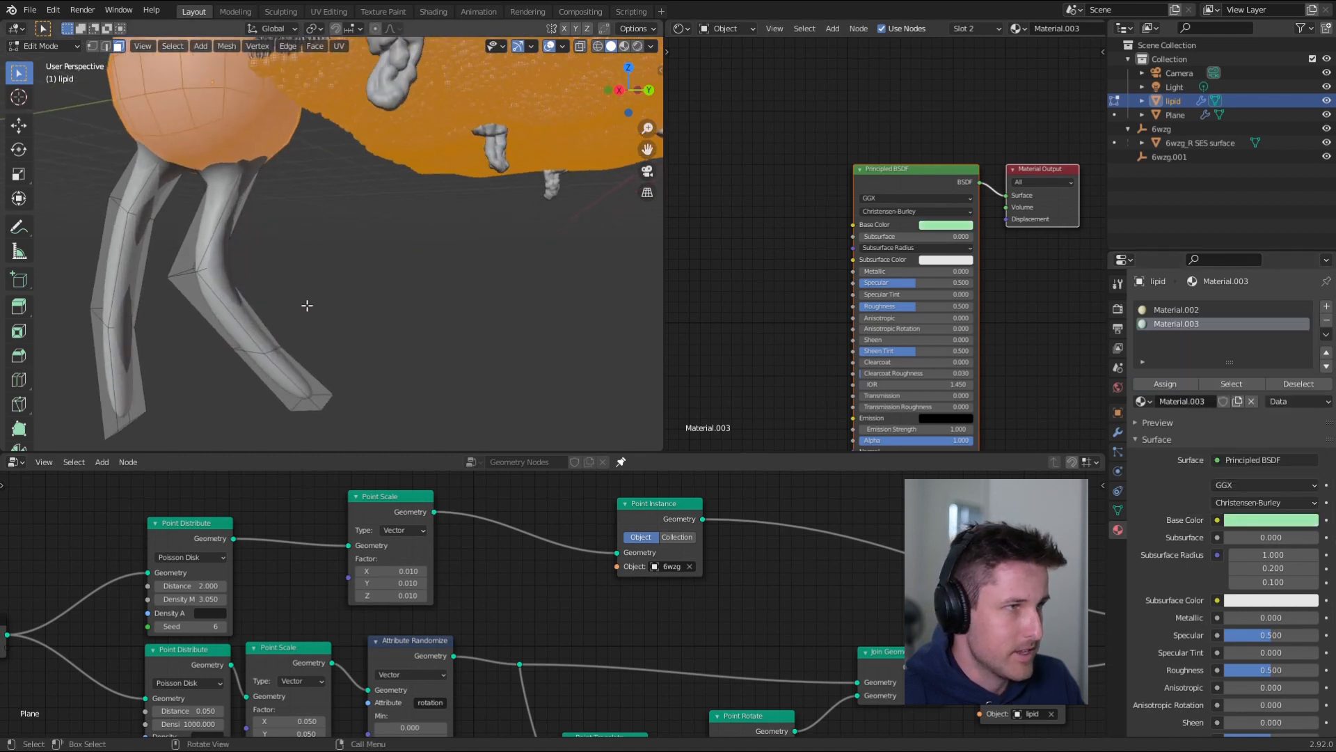
{"action": "key", "text": "Tab"}
{"action": "key", "text": "z"}
{"action": "left_click", "coordinate": [390, 173]}
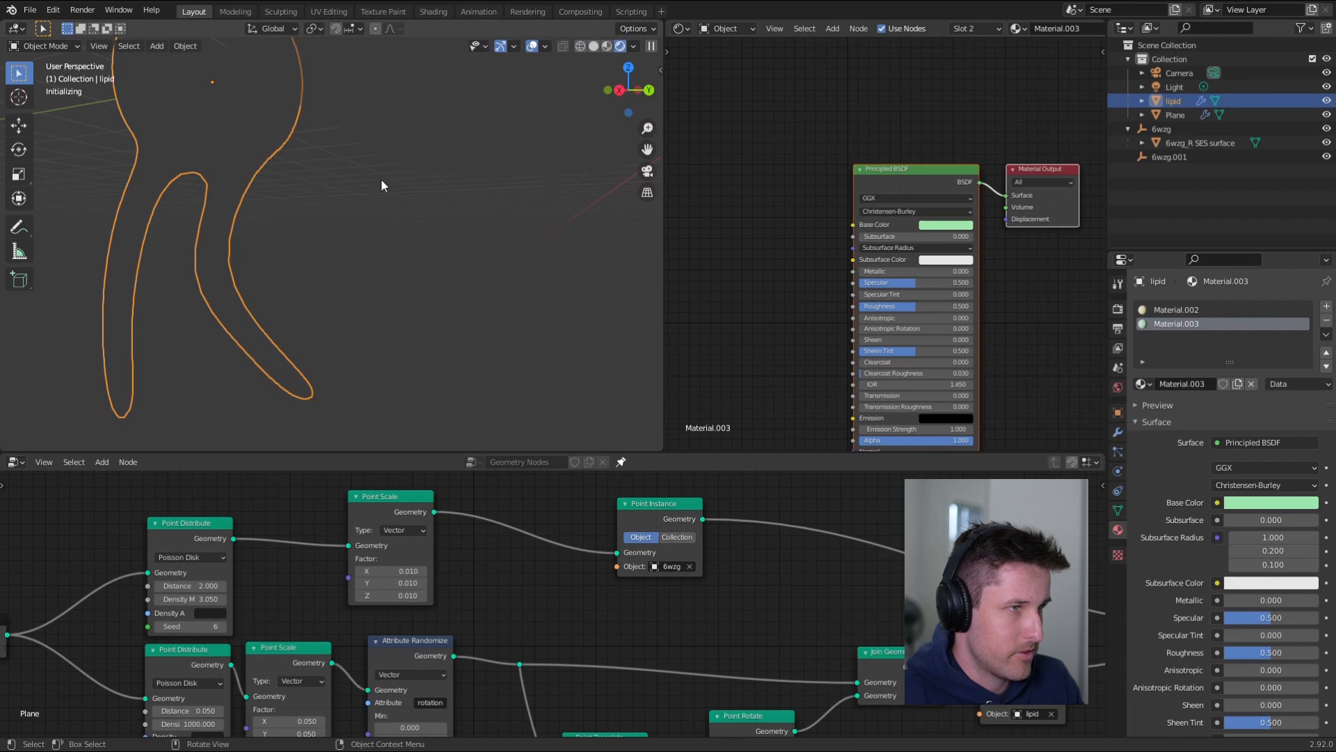
{"action": "middle_click_drag", "start_coordinate": [345, 206], "coordinate": [301, 269]}
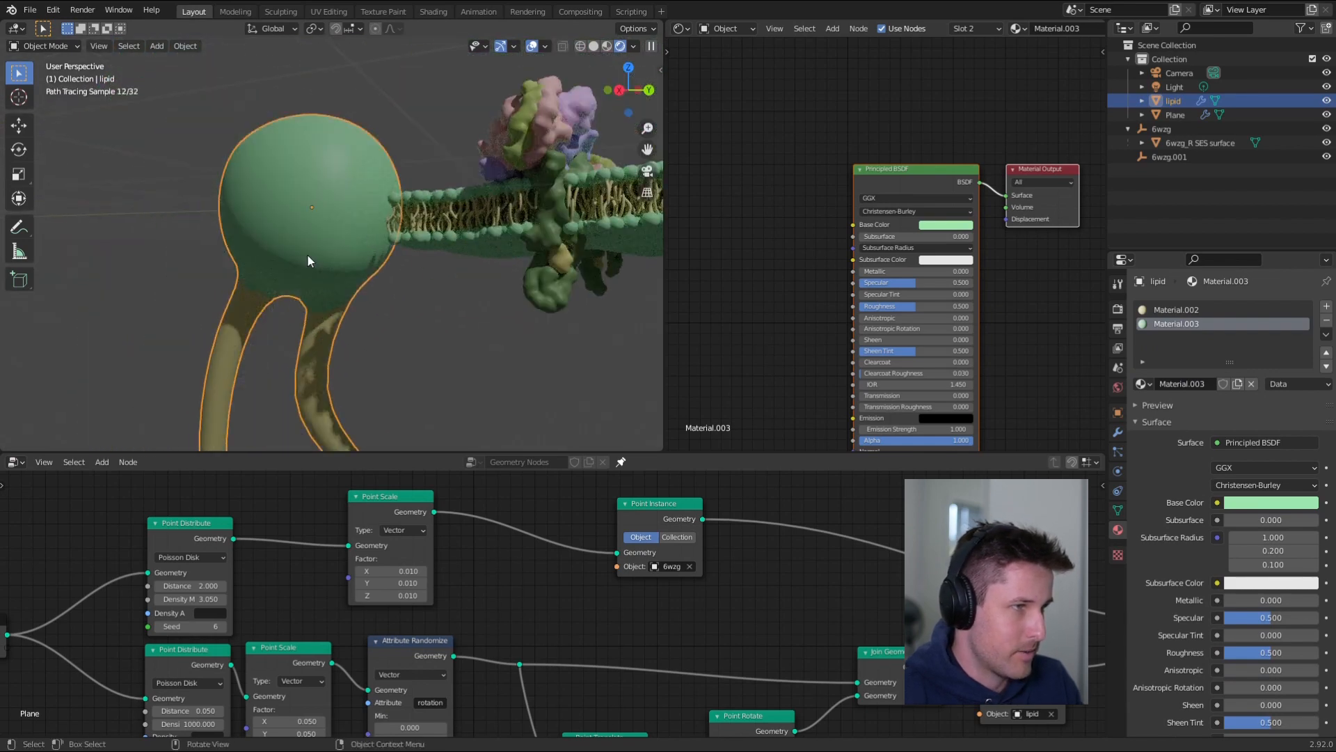
{"action": "key", "text": "KP_0"}
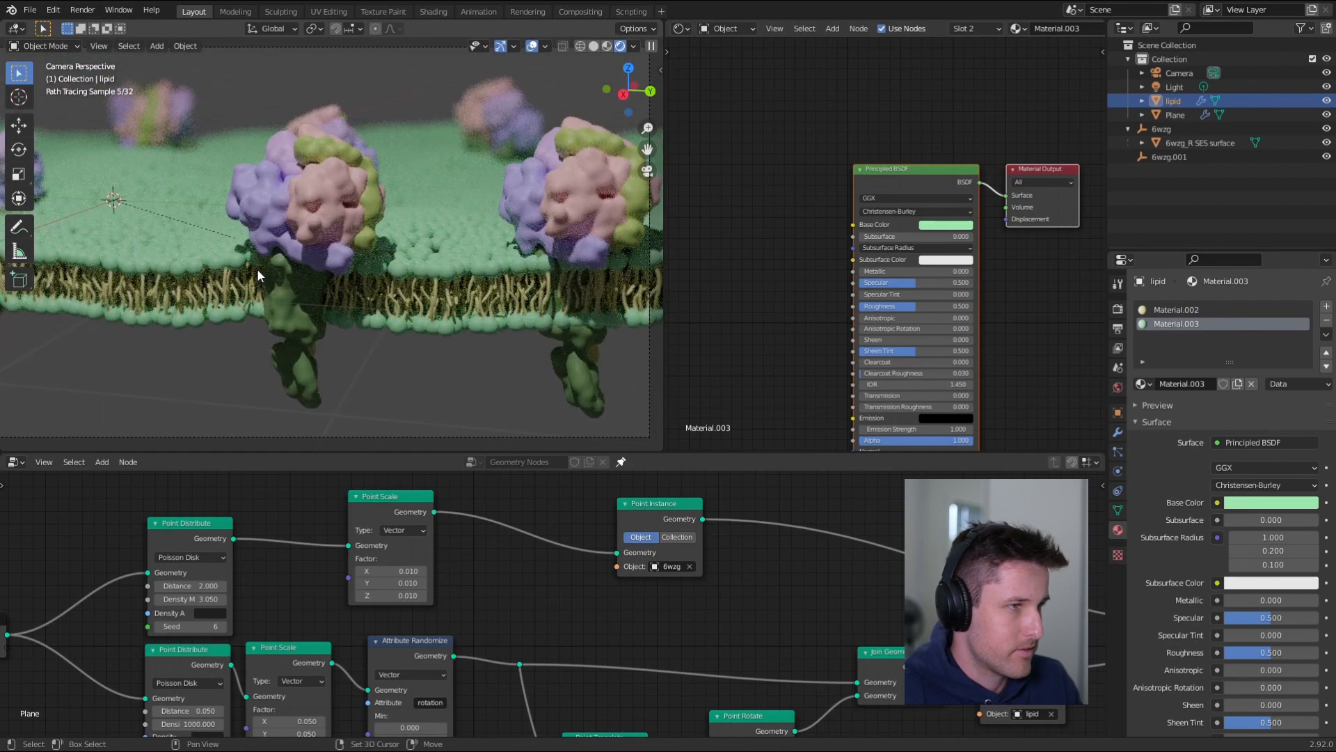
{"action": "scroll", "coordinate": [328, 273], "scroll_direction": "up", "scroll_amount": 2}
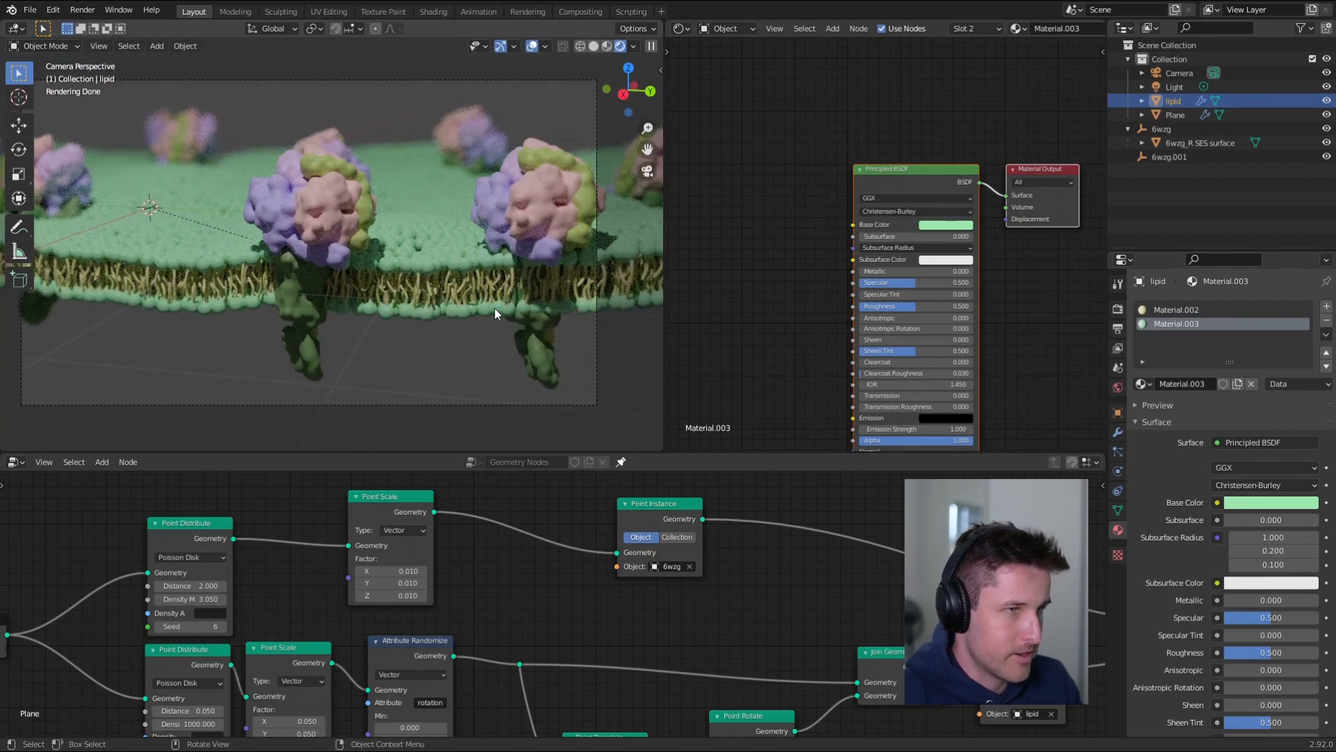
- Shift the head material's base color to a yellowish green and render a test image
{"action": "left_click", "coordinate": [944, 224]}
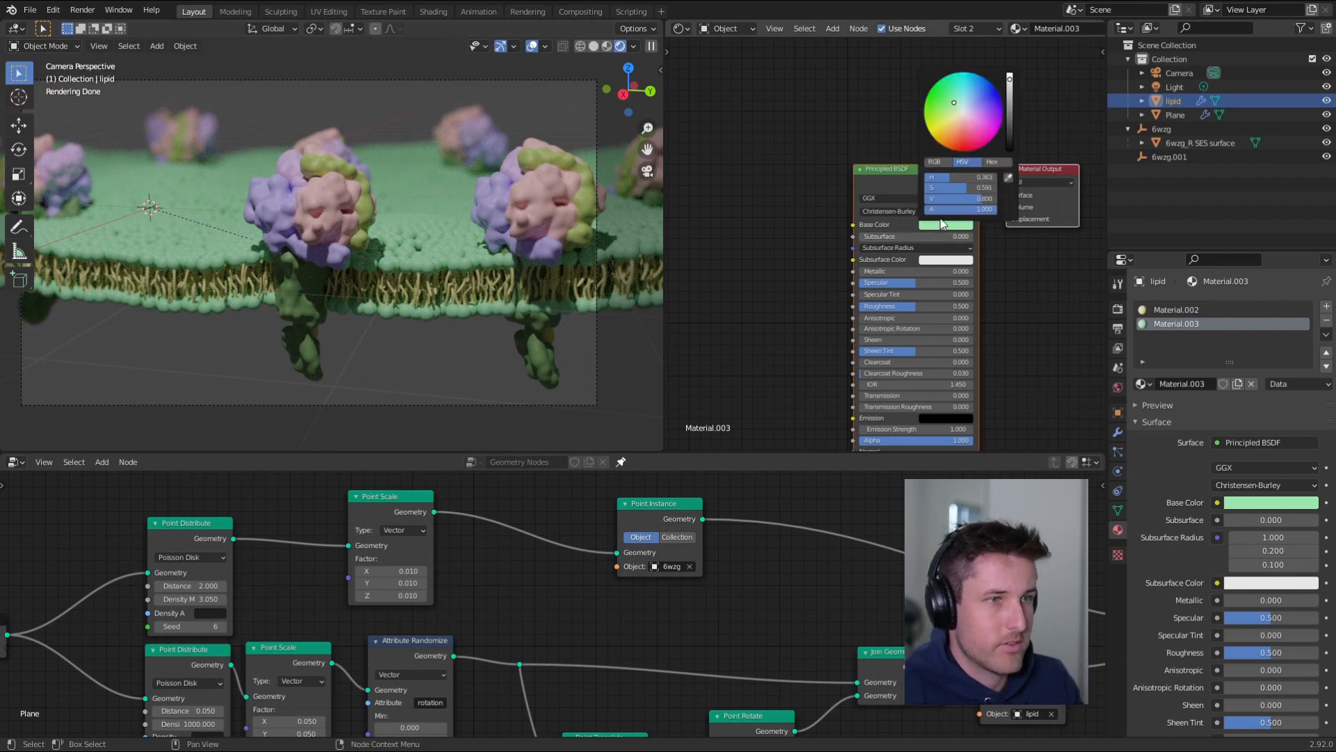
{"action": "left_click_drag", "start_coordinate": [966, 116], "coordinate": [950, 110]}
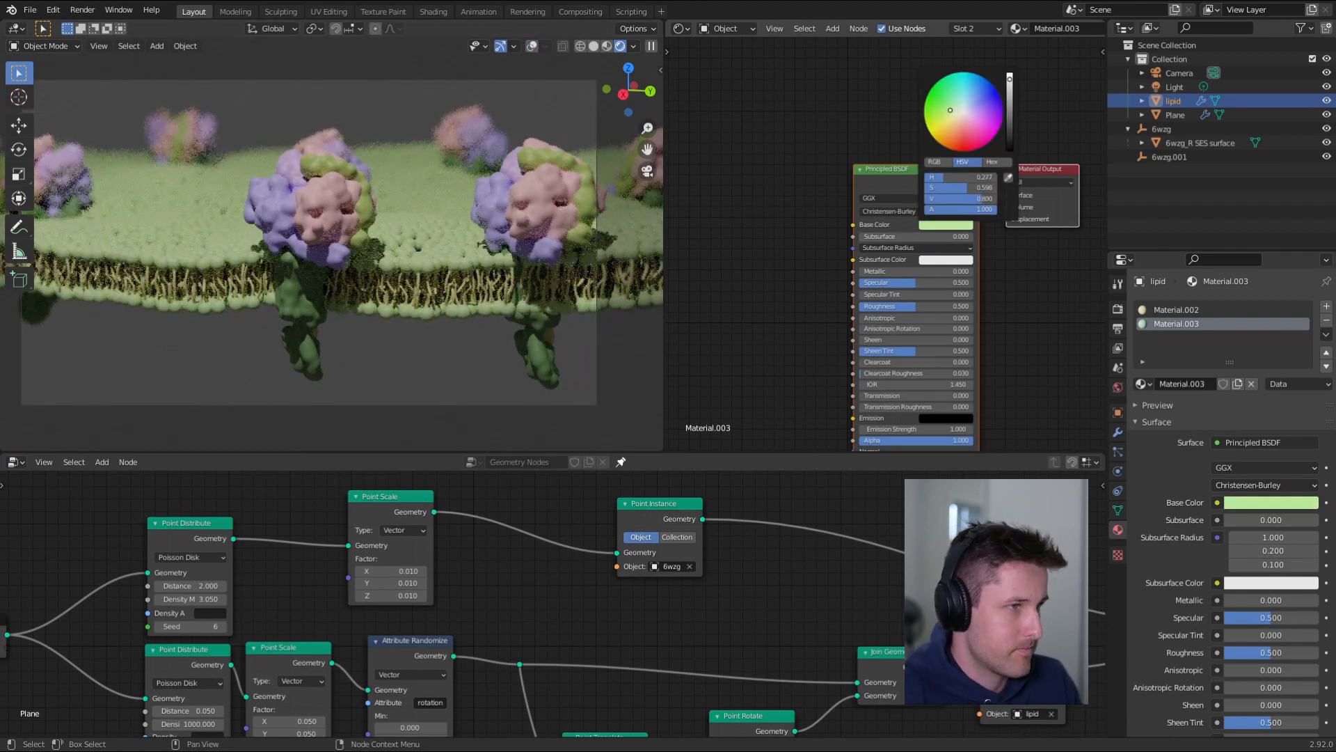
{"action": "left_click_drag", "start_coordinate": [950, 110], "coordinate": [951, 111]}
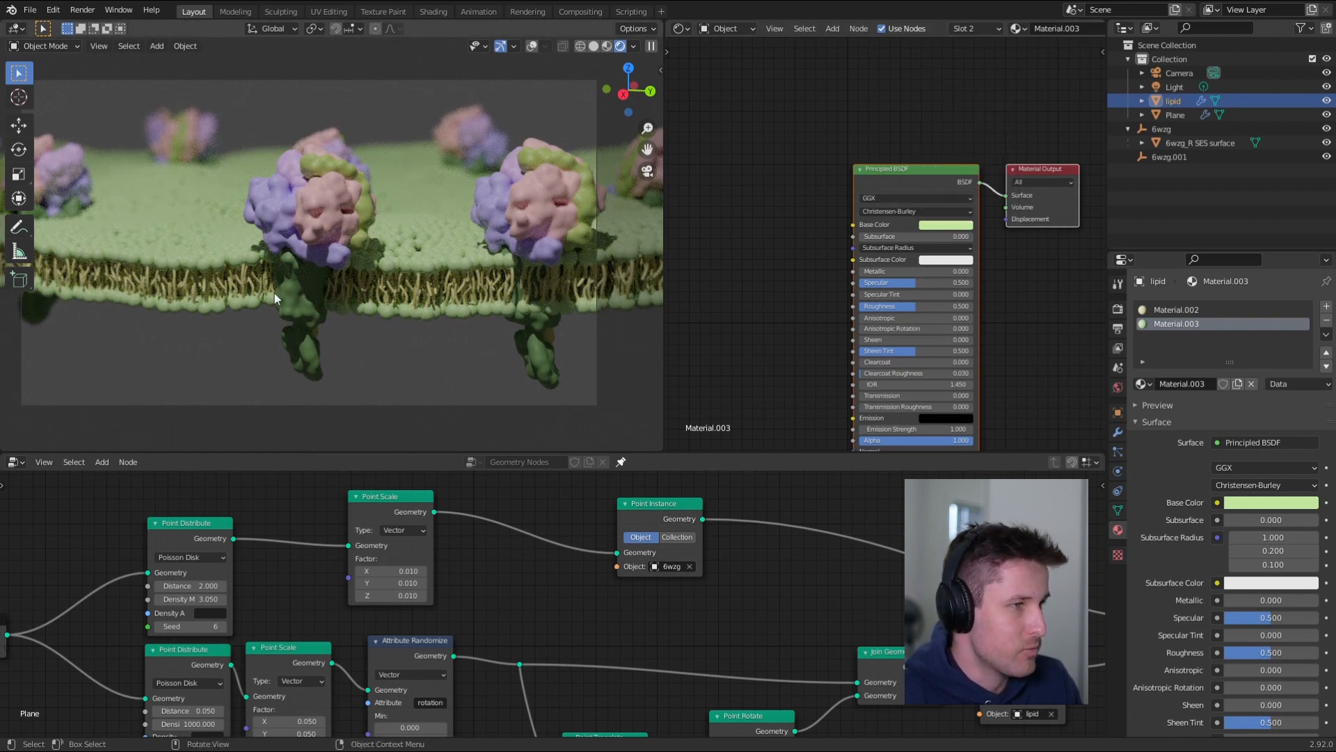
{"action": "key", "text": "F12"}
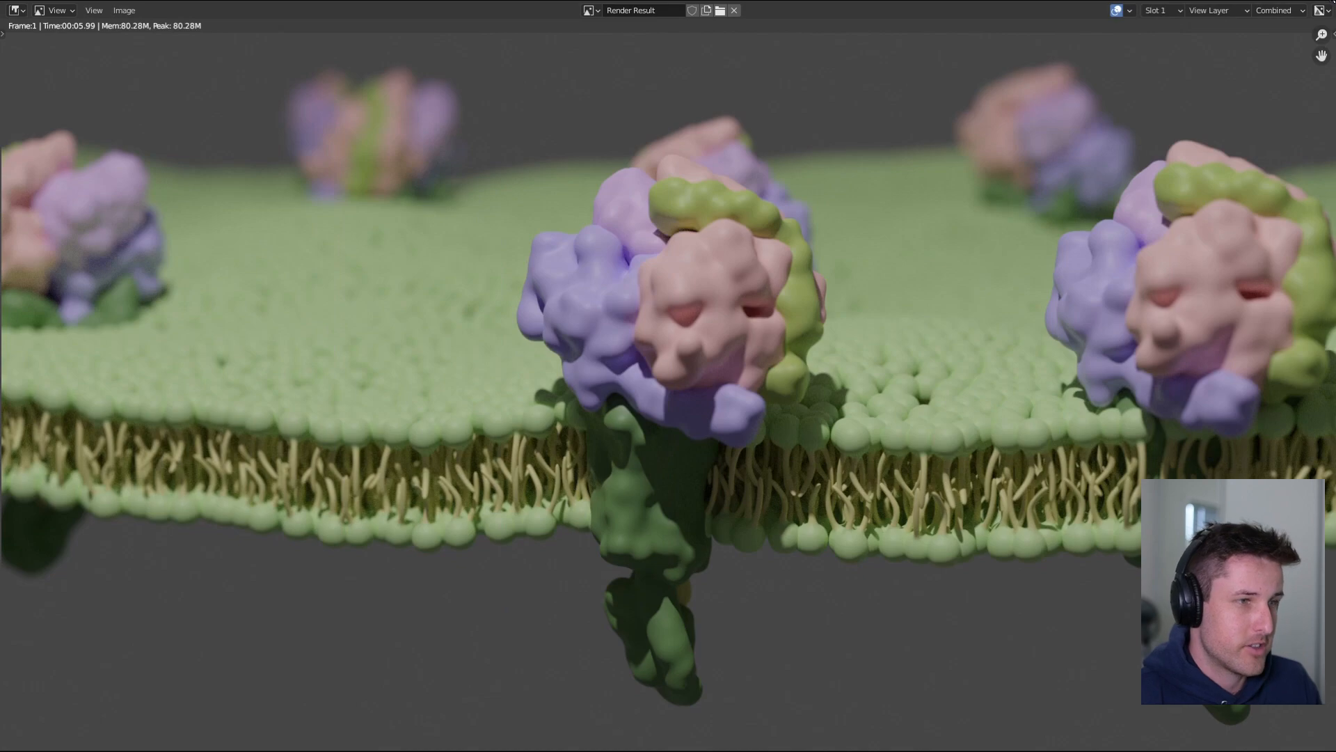
{"action": "key", "text": "Escape"}
- Switch the viewport to solid shading with overlays shown, select the membrane plane and enter Edit Mode
{"action": "key", "text": "z"}
{"action": "left_click", "coordinate": [587, 280]}
{"action": "middle_click_drag", "start_coordinate": [356, 238], "coordinate": [336, 293]}
{"action": "scroll", "coordinate": [340, 268], "scroll_direction": "down", "scroll_amount": 5}
{"action": "left_click", "coordinate": [359, 239]}
{"action": "key", "text": "alt+shift+z"}
{"action": "key", "text": "Tab"}
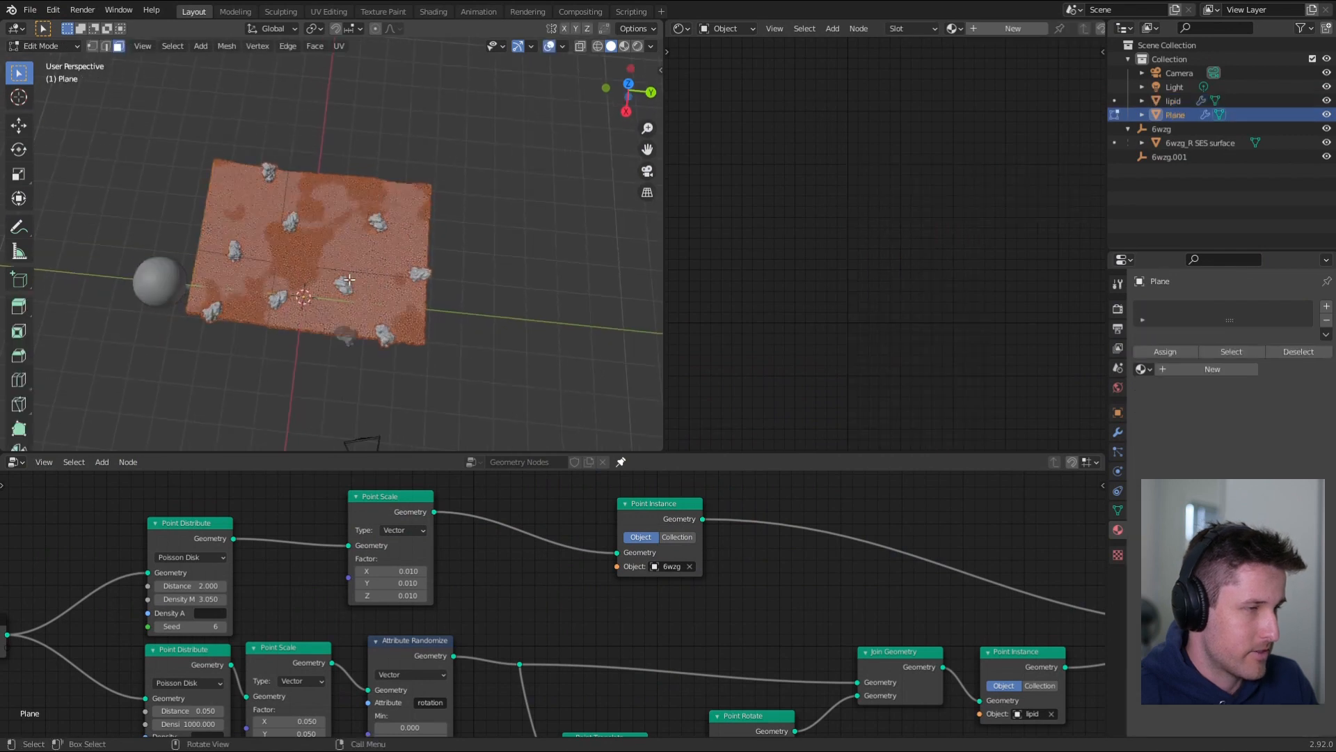
- Try moving the faces of the membrane plane's far half, then leave Edit Mode
{"action": "key", "text": "3"}
{"action": "left_click_drag", "start_coordinate": [197, 131], "coordinate": [496, 210]}
{"action": "key", "text": "g"}
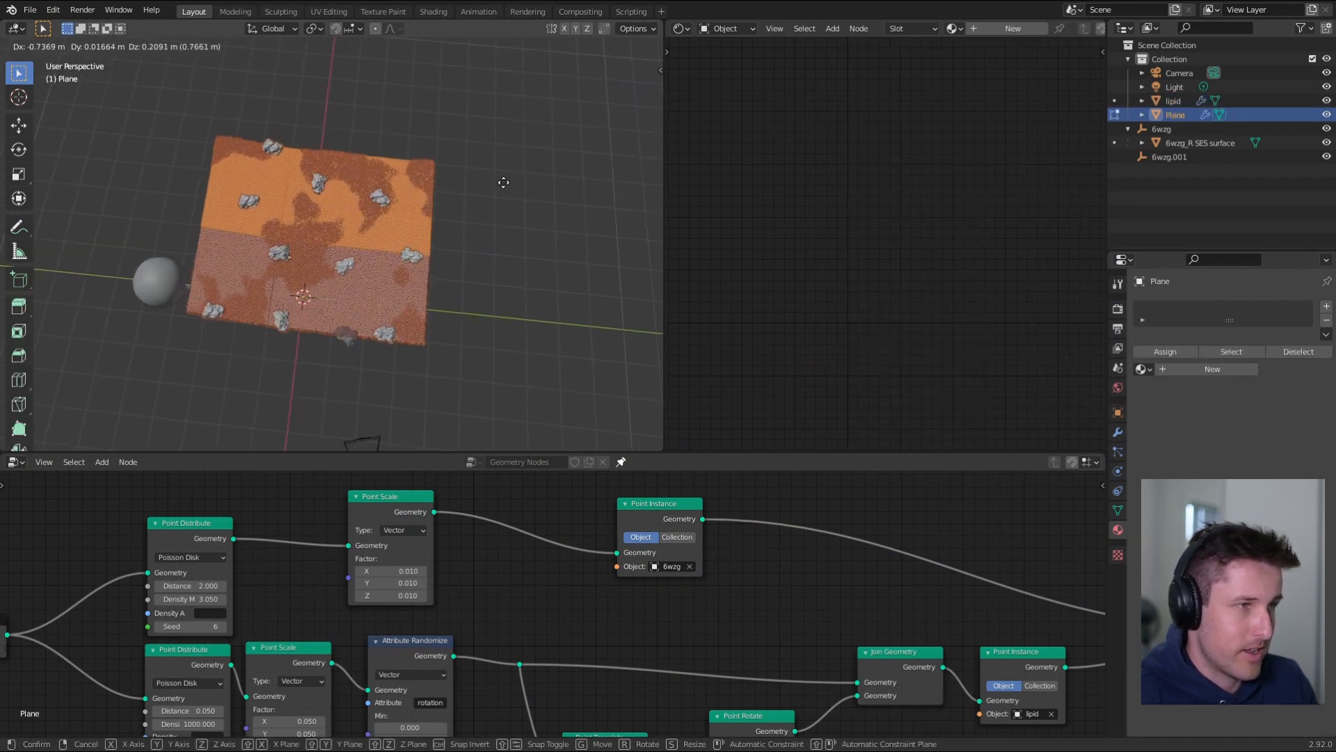
{"action": "left_click", "coordinate": [499, 223]}
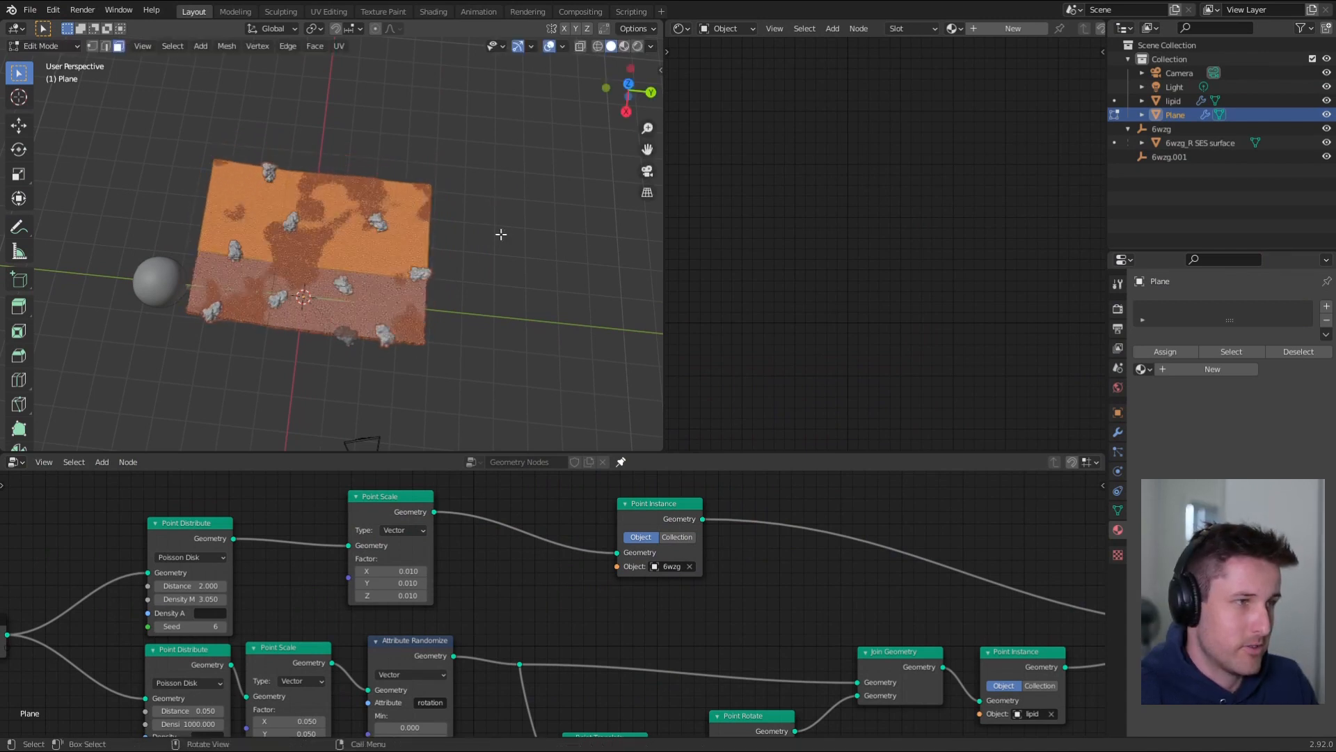
{"action": "key", "text": "Tab"}
- Return to the camera view and display the membrane in rendered shading
{"action": "middle_click_drag", "start_coordinate": [498, 232], "coordinate": [405, 294]}
{"action": "key", "text": "KP_0"}
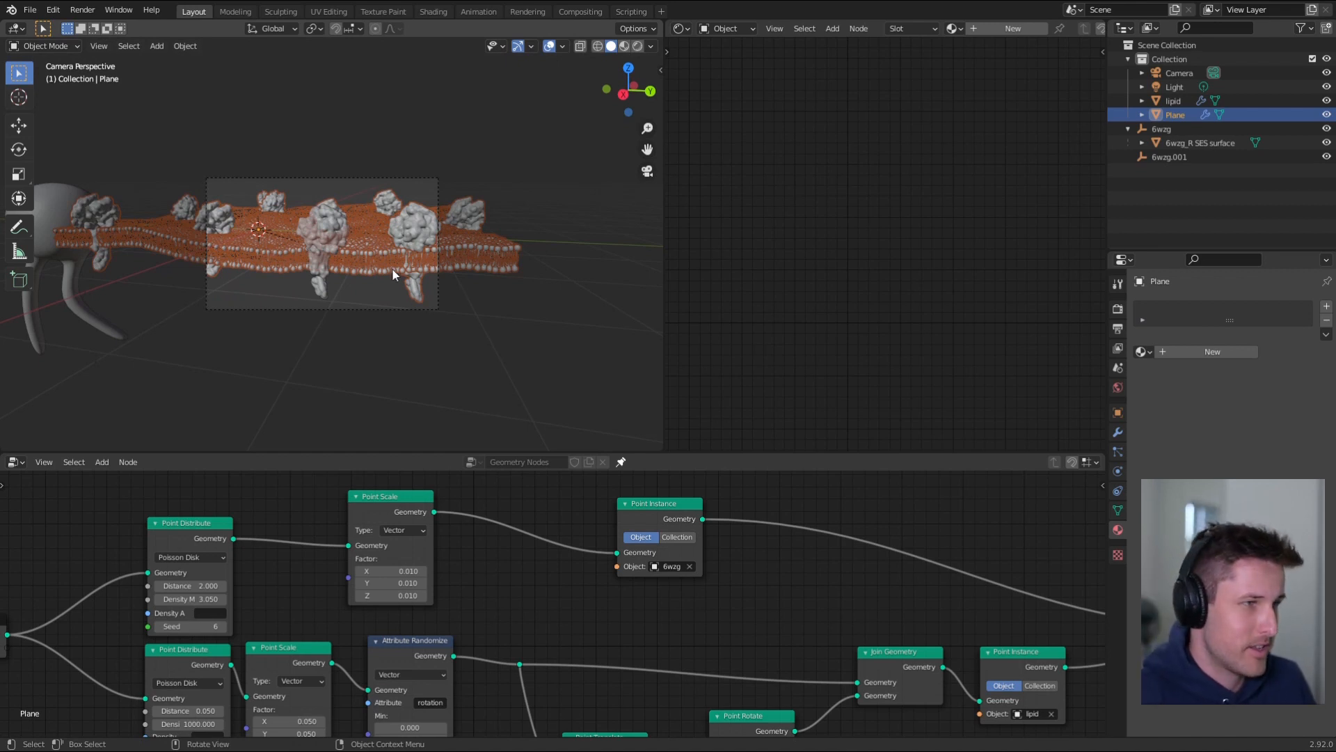
{"action": "key", "text": "Home"}
{"action": "key", "text": "KP_0"}
{"action": "key", "text": "grave"}
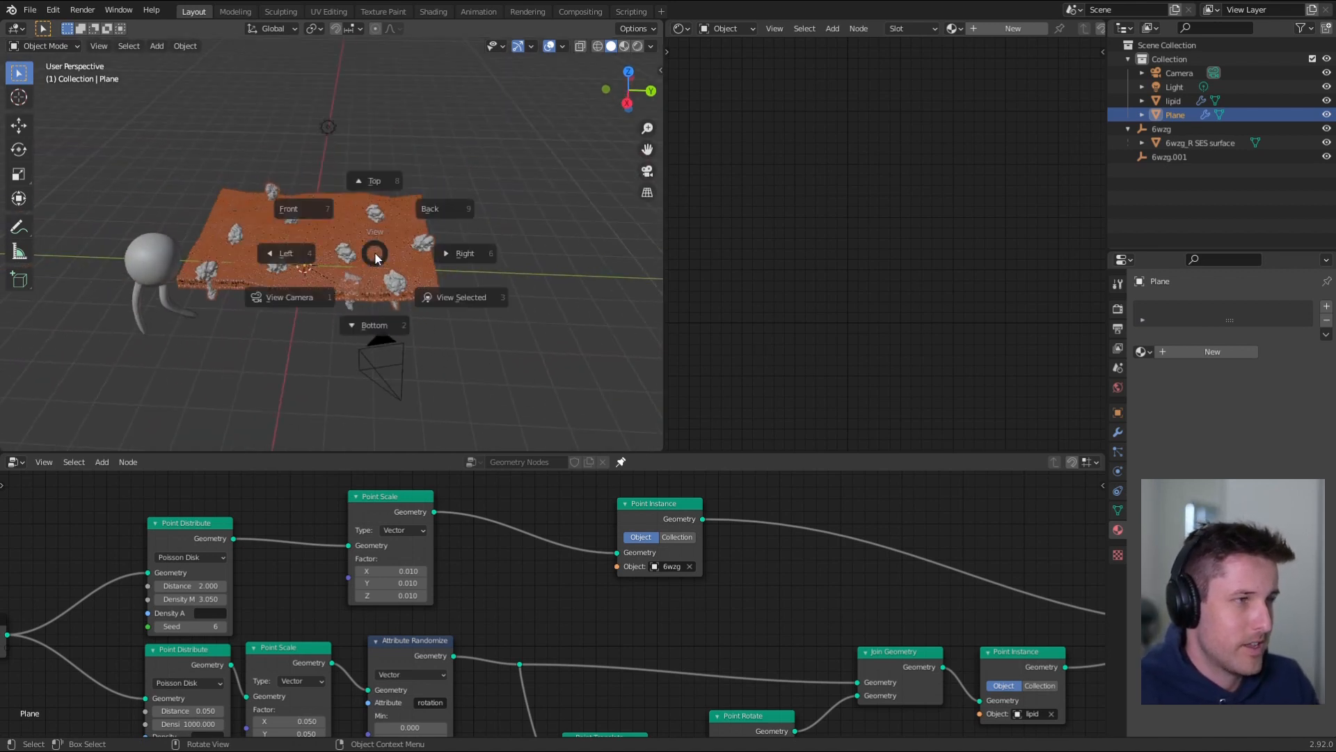
{"action": "key", "text": "1"}
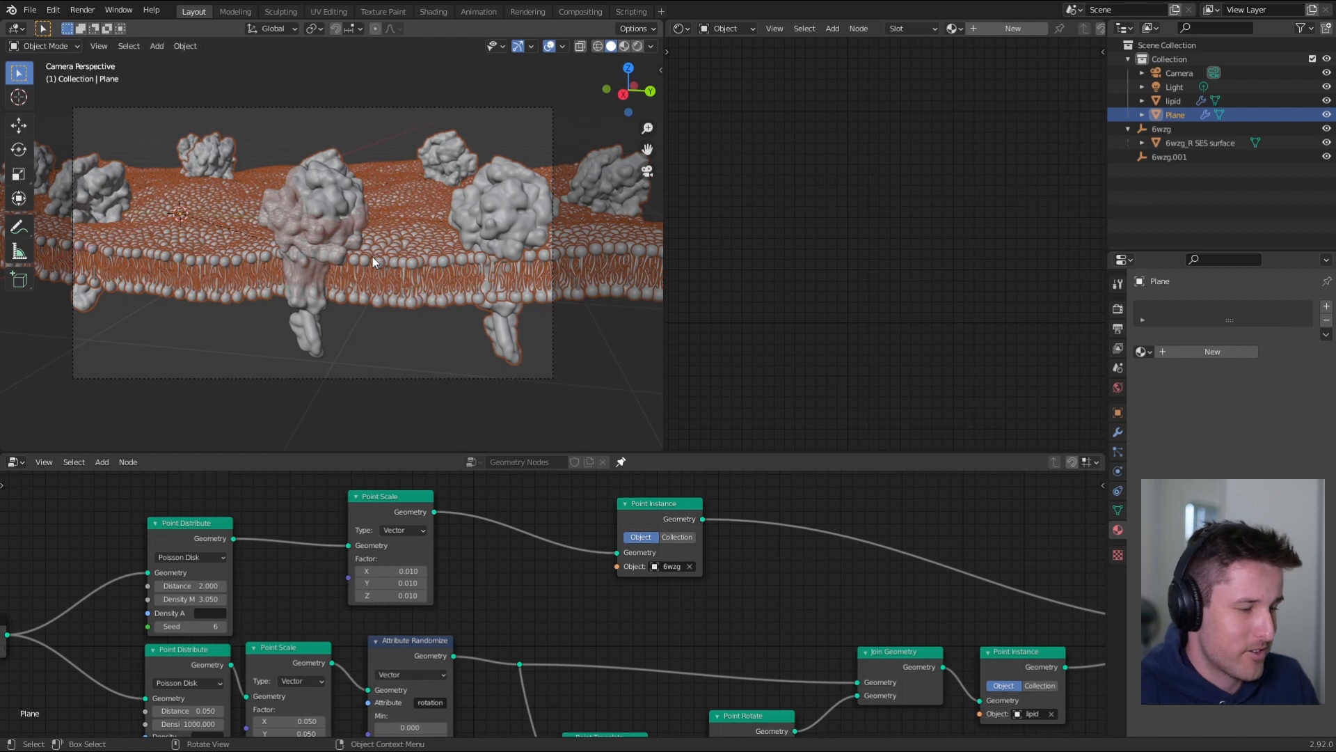
{"action": "left_click", "coordinate": [444, 402]}
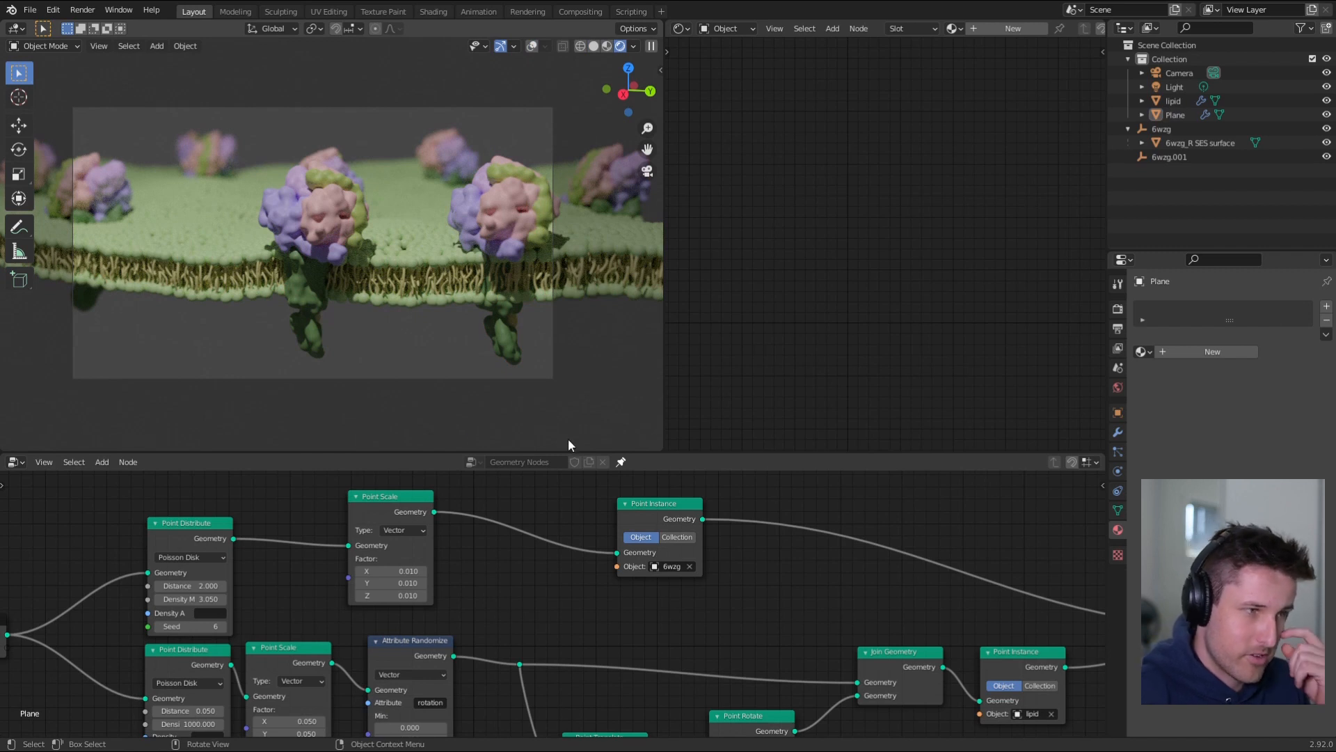
- Enlarge the node editor to show the geometry node tree and move the Point Translate node slightly up
{"action": "left_click_drag", "start_coordinate": [668, 454], "coordinate": [644, 303]}
{"action": "middle_click_drag", "start_coordinate": [606, 533], "coordinate": [584, 449]}
{"action": "scroll", "coordinate": [583, 461], "scroll_direction": "down", "scroll_amount": 3}
{"action": "middle_click_drag", "start_coordinate": [602, 504], "coordinate": [564, 516]}
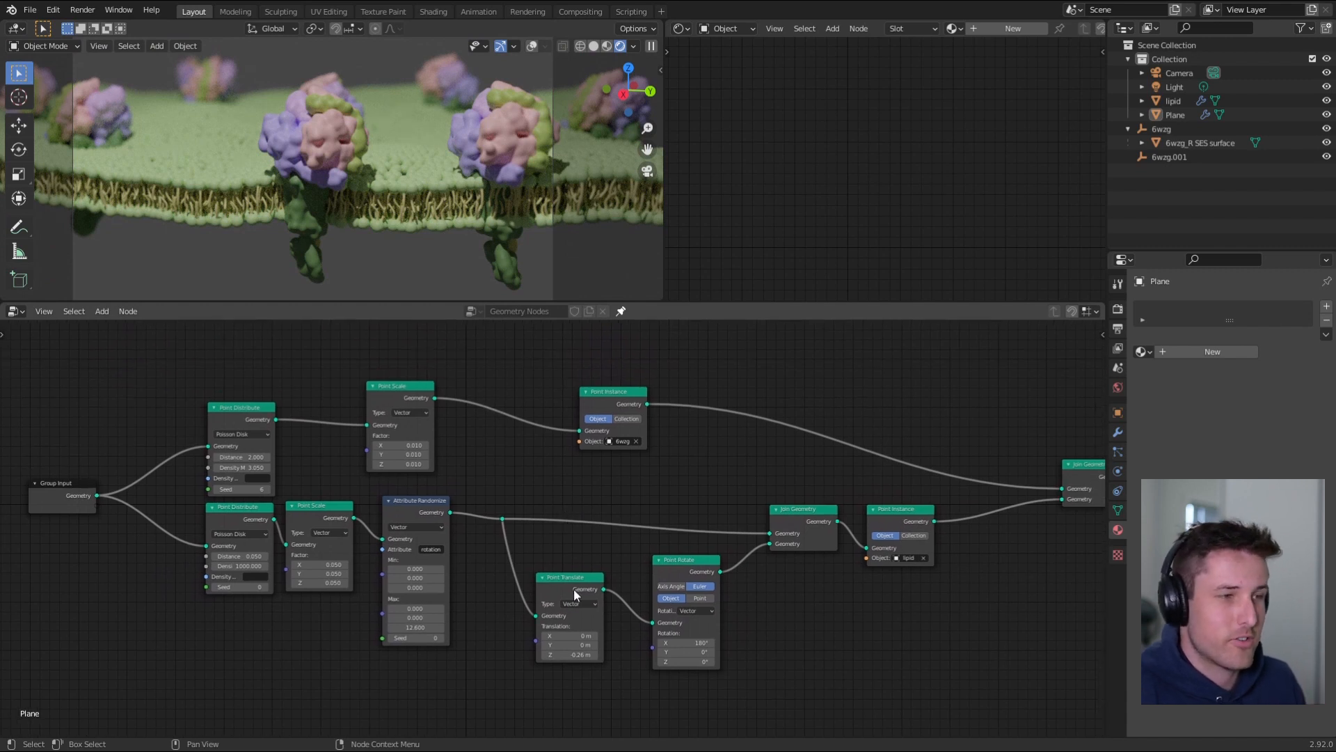
{"action": "left_click_drag", "start_coordinate": [490, 501], "coordinate": [569, 562]}
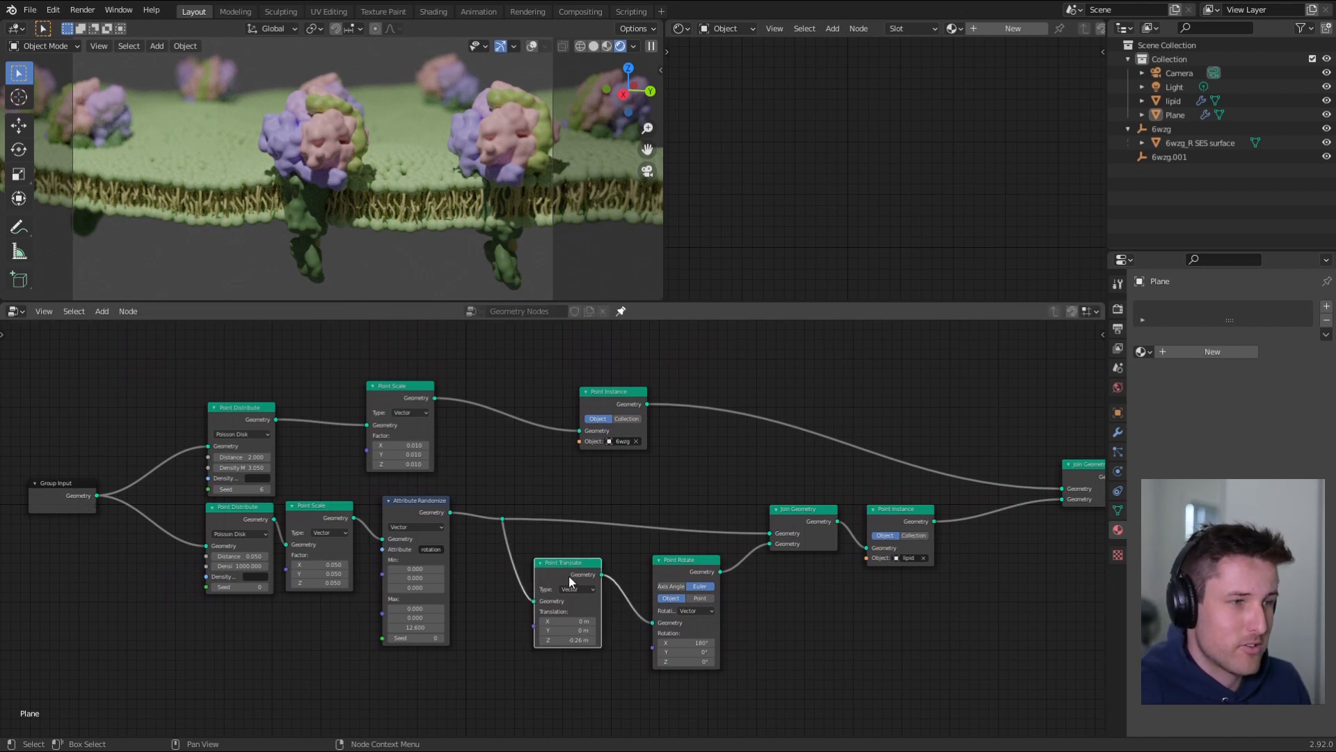
{"action": "left_click_drag", "start_coordinate": [569, 569], "coordinate": [572, 573]}
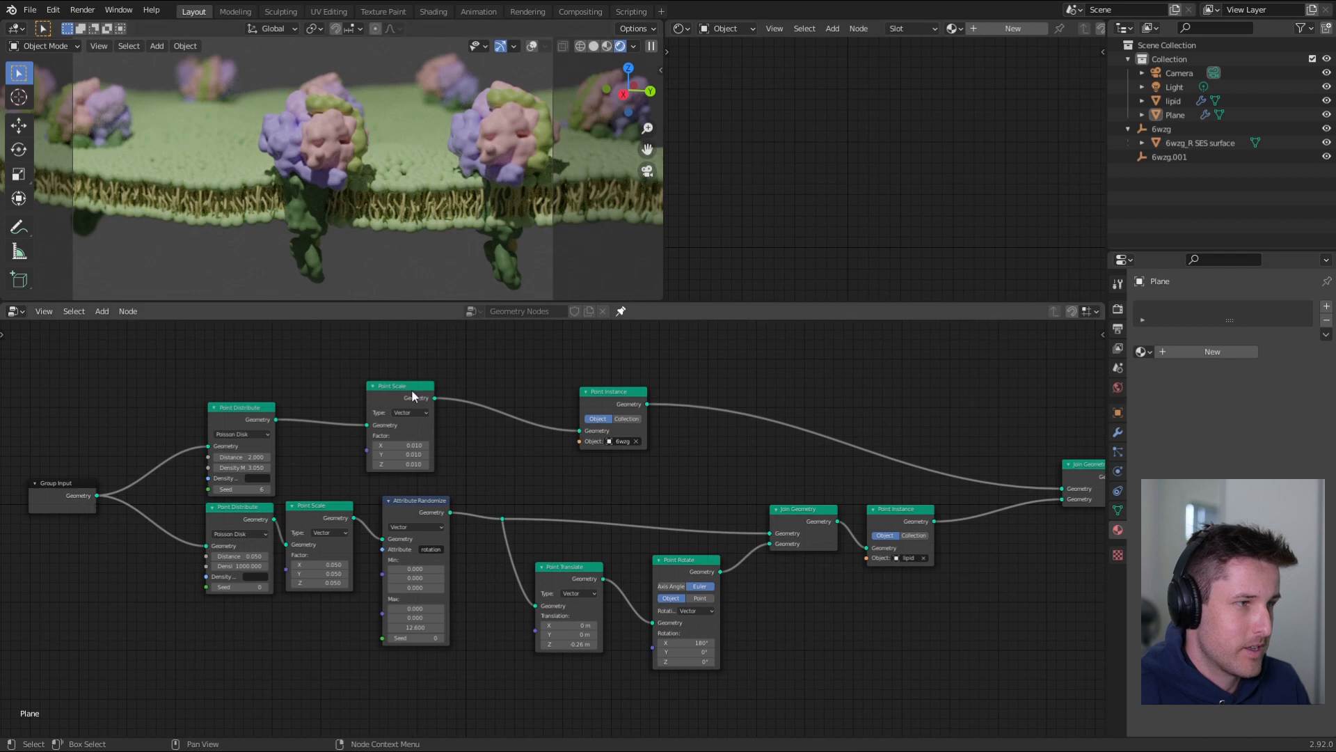
- Shrink the node editor to give the viewport more height around the full camera frame
{"action": "left_click_drag", "start_coordinate": [411, 304], "coordinate": [411, 474]}
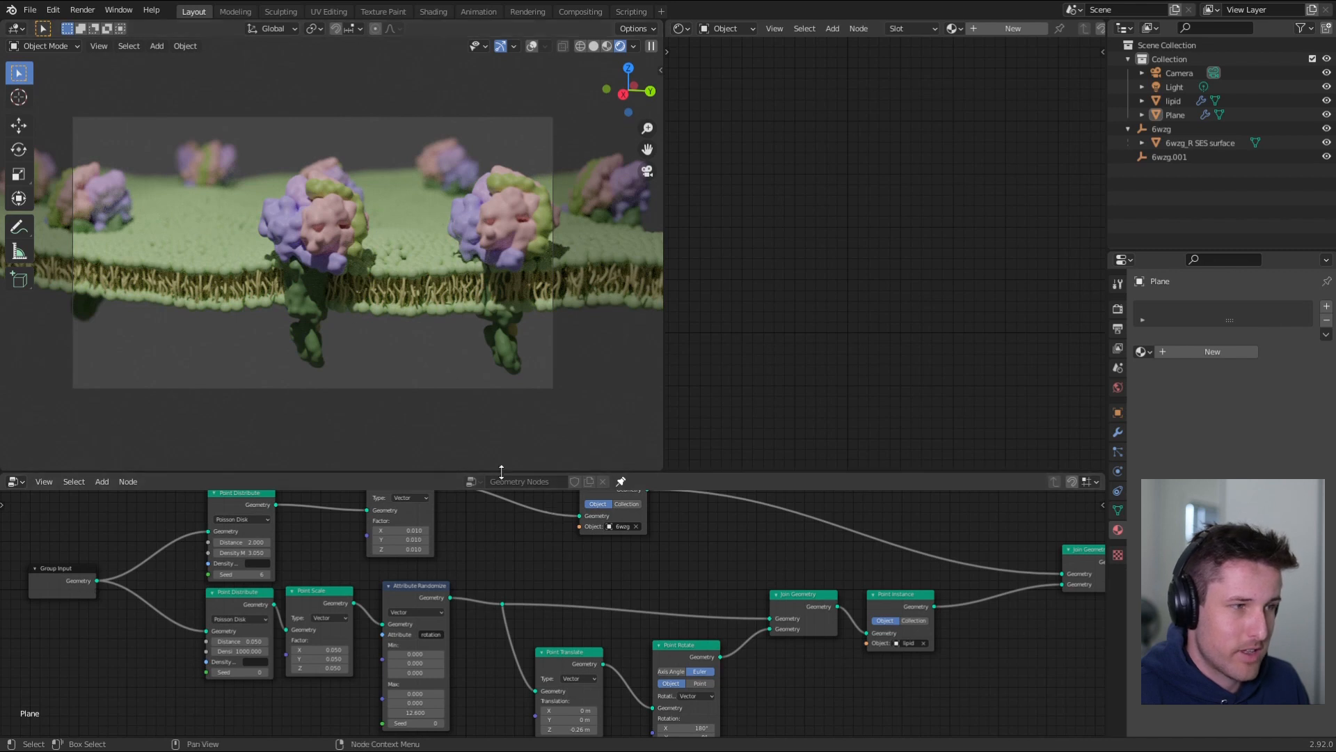
{"action": "left_click_drag", "start_coordinate": [501, 472], "coordinate": [492, 518]}
{"action": "scroll", "coordinate": [389, 270], "scroll_direction": "down", "scroll_amount": 1}
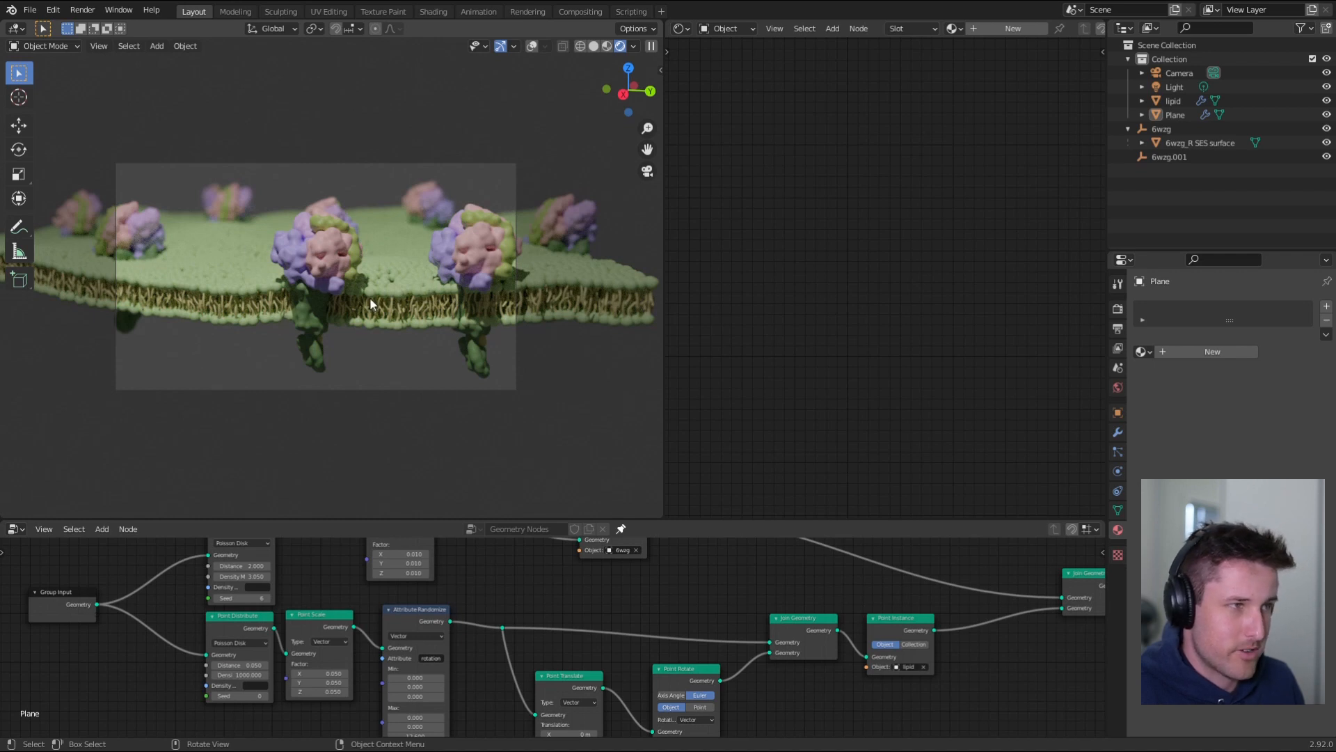
- Set the Cycles render samples to 1024 and render the final image
{"action": "left_click", "coordinate": [1117, 308]}
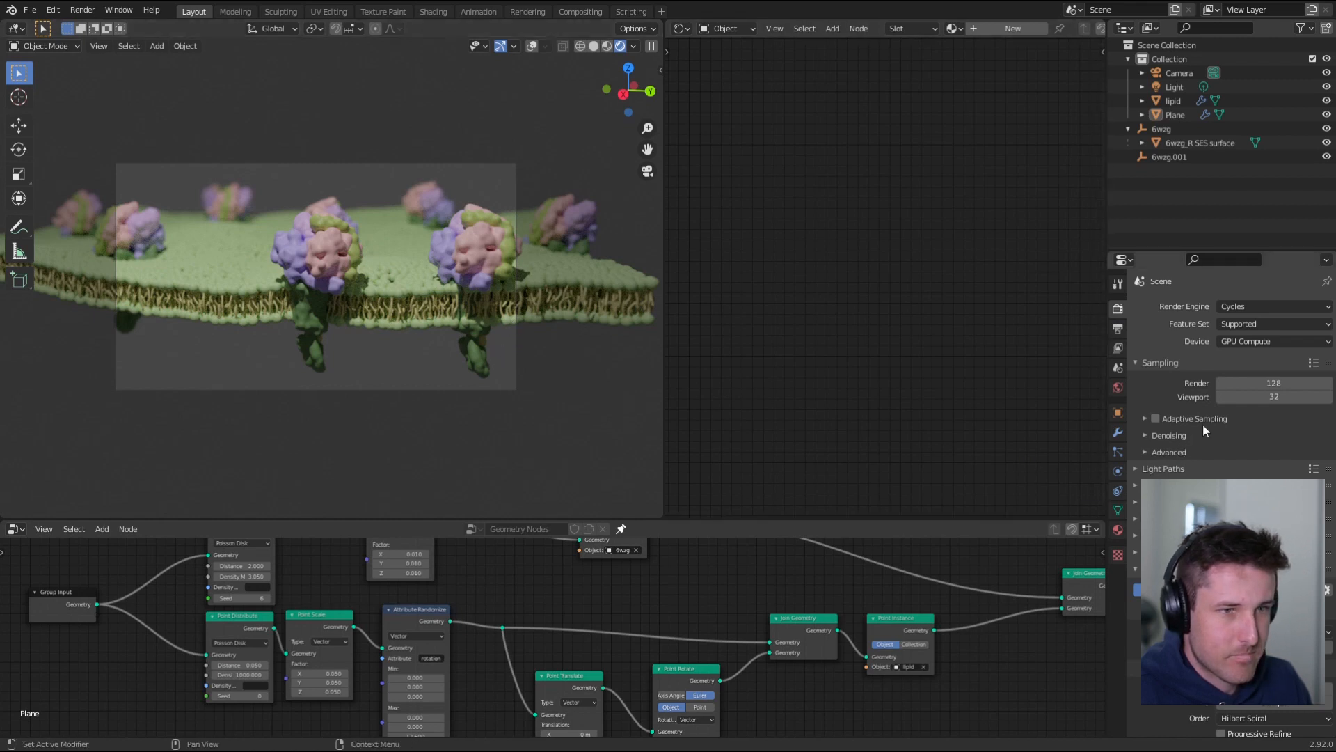
{"action": "left_click", "coordinate": [1260, 382]}
{"action": "type", "text": "10"}
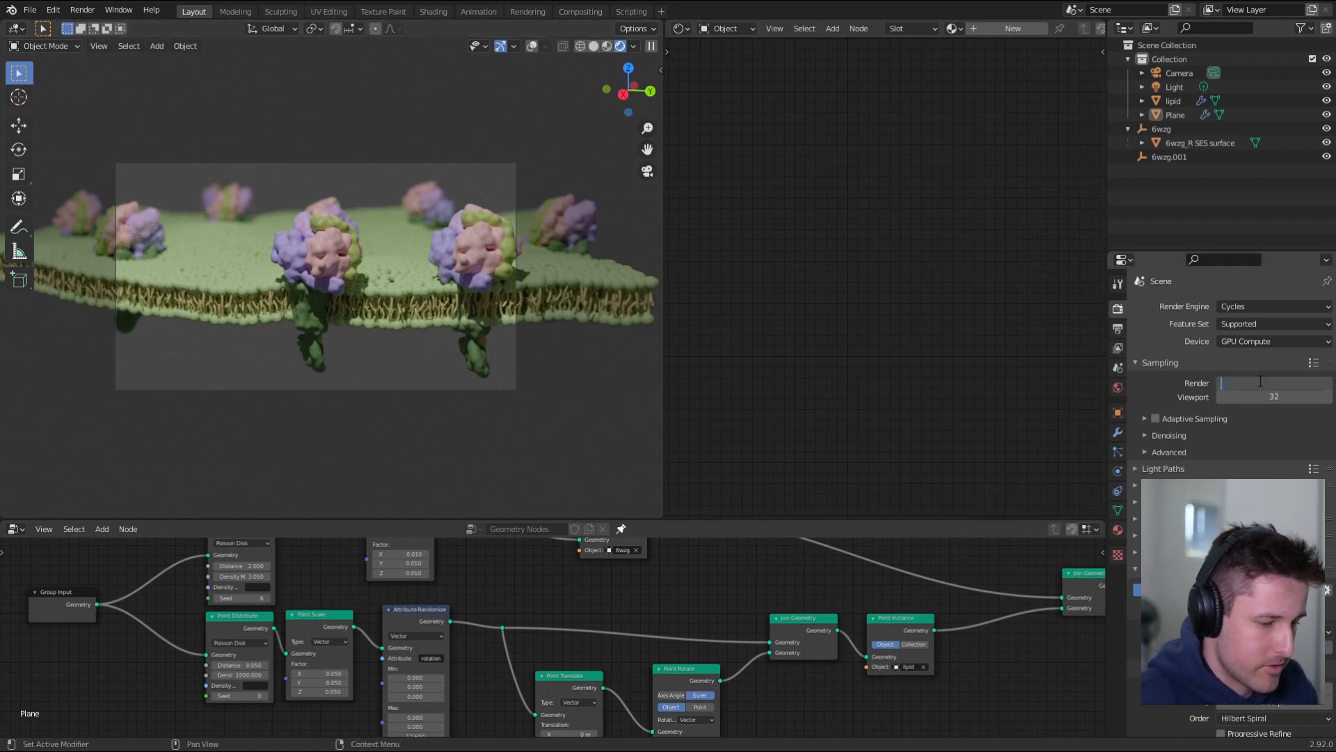
{"action": "type", "text": "24"}
{"action": "key", "text": "Return"}
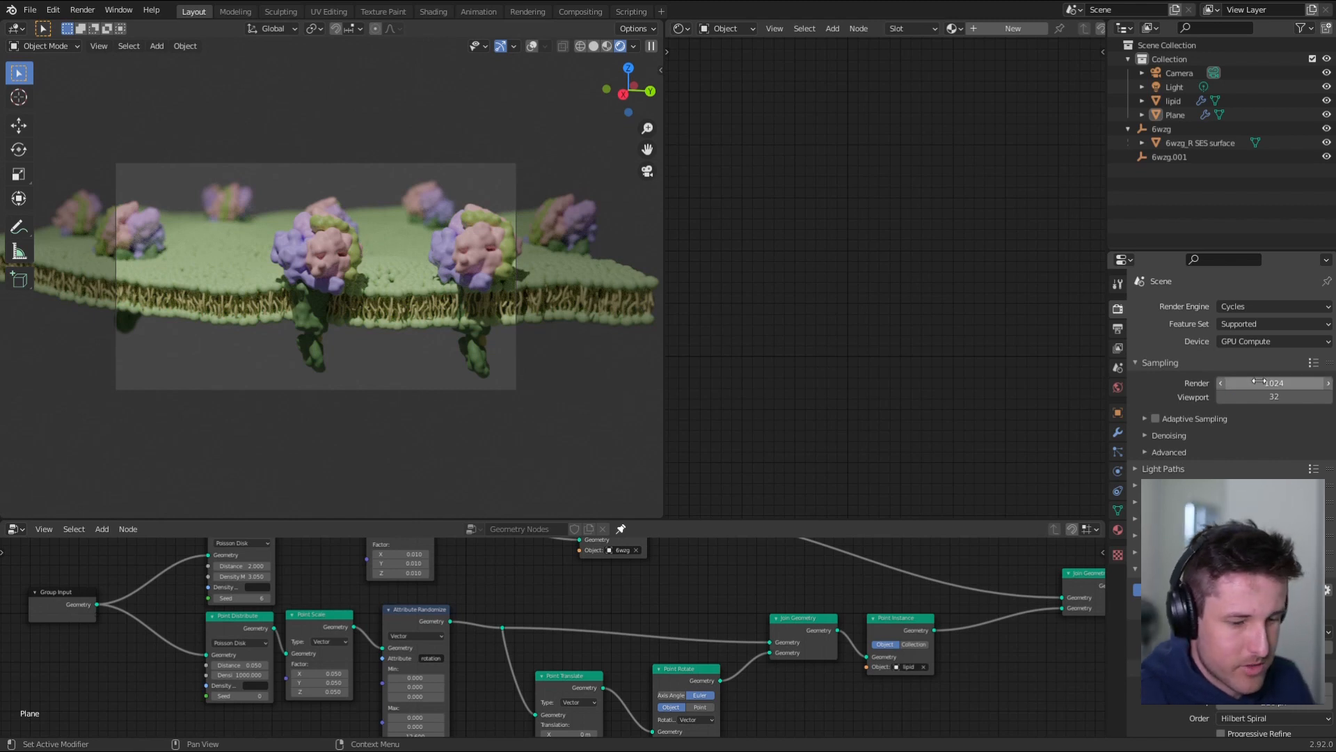
{"action": "key", "text": "F12"}
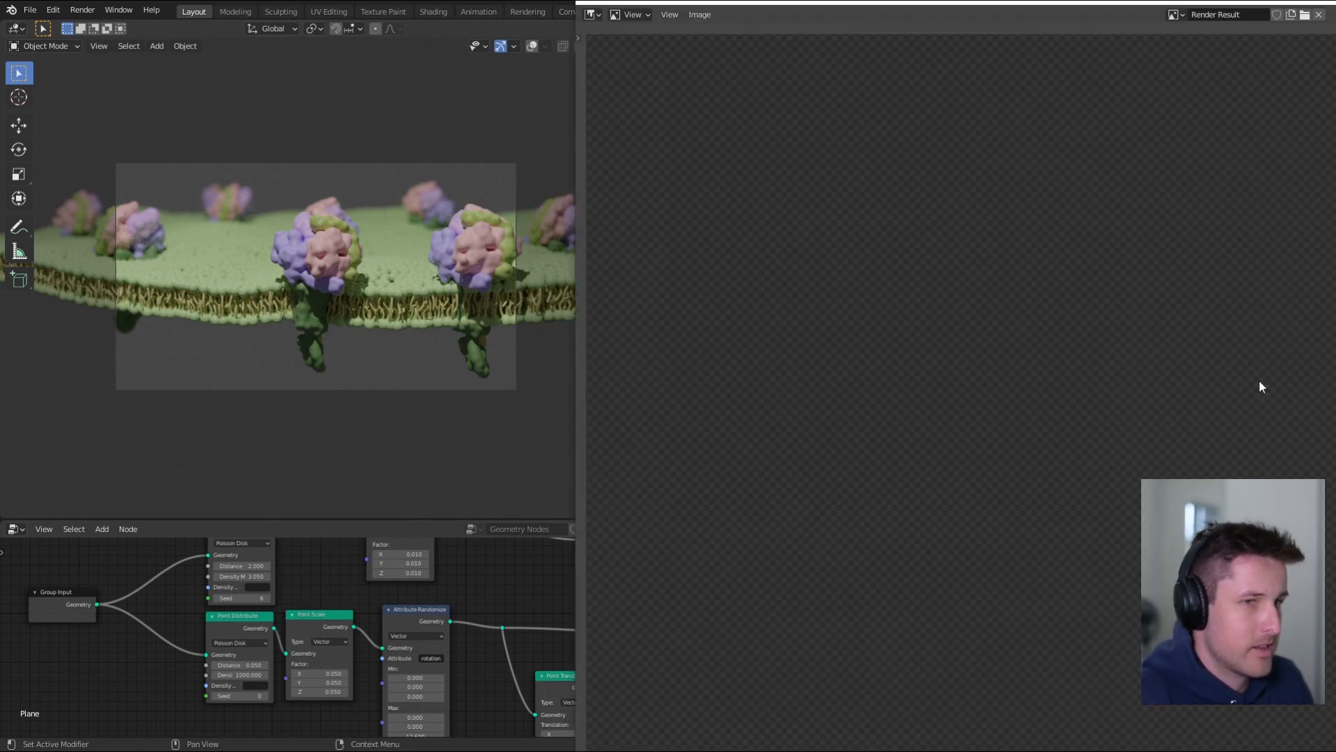
{"action": "left_click_drag", "start_coordinate": [895, 2], "coordinate": [477, 0]}
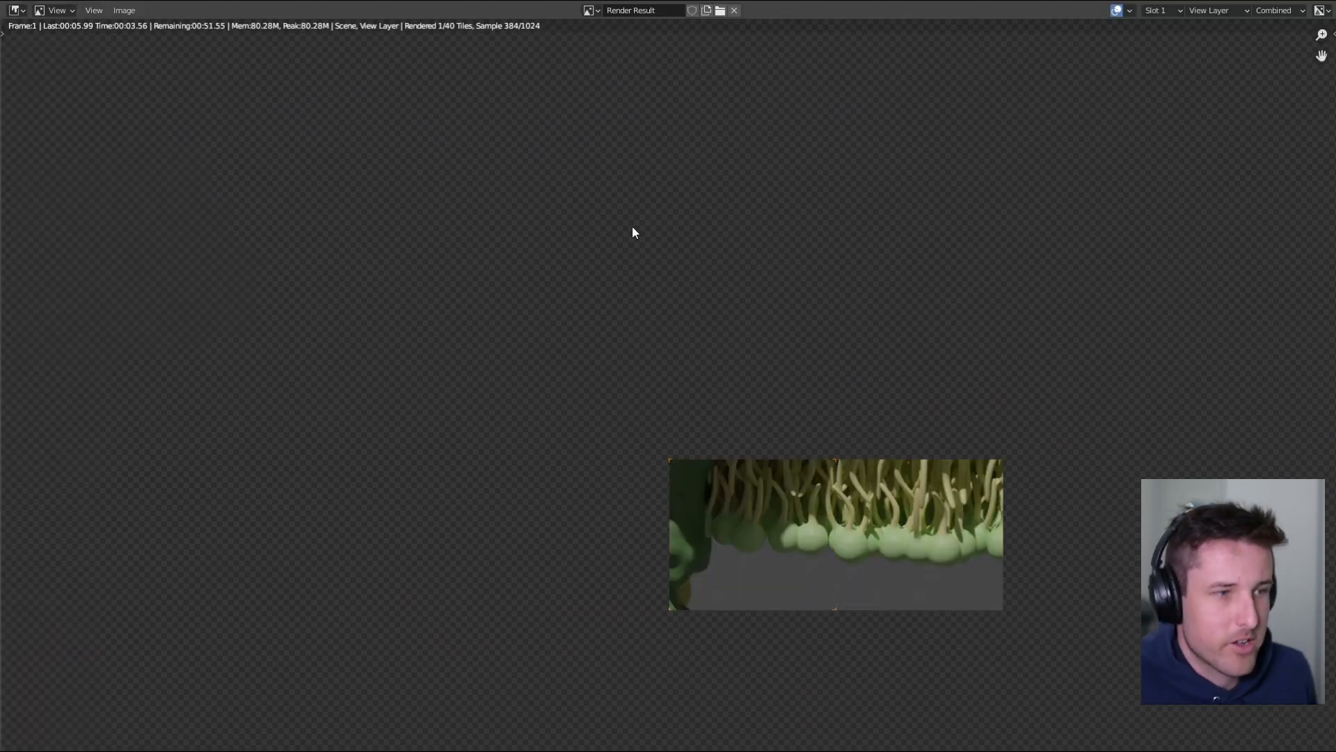